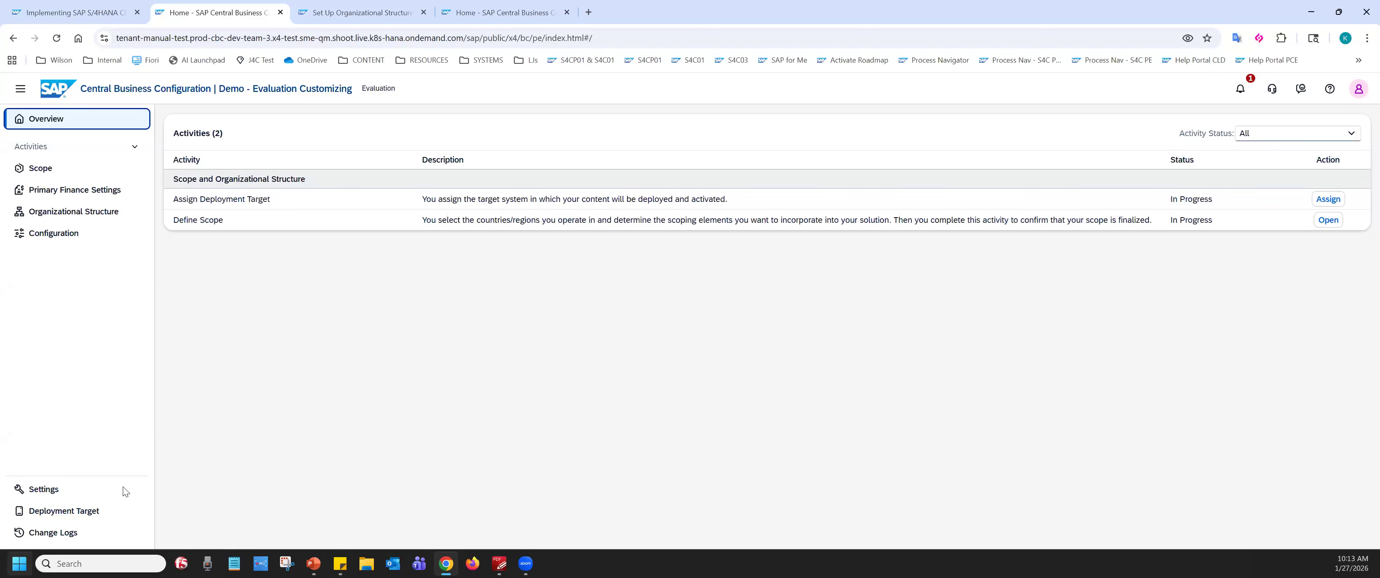
- Open the workspace list from the current workspace's settings and start creating a new workspace
{"action": "left_click", "coordinate": [46, 495]}
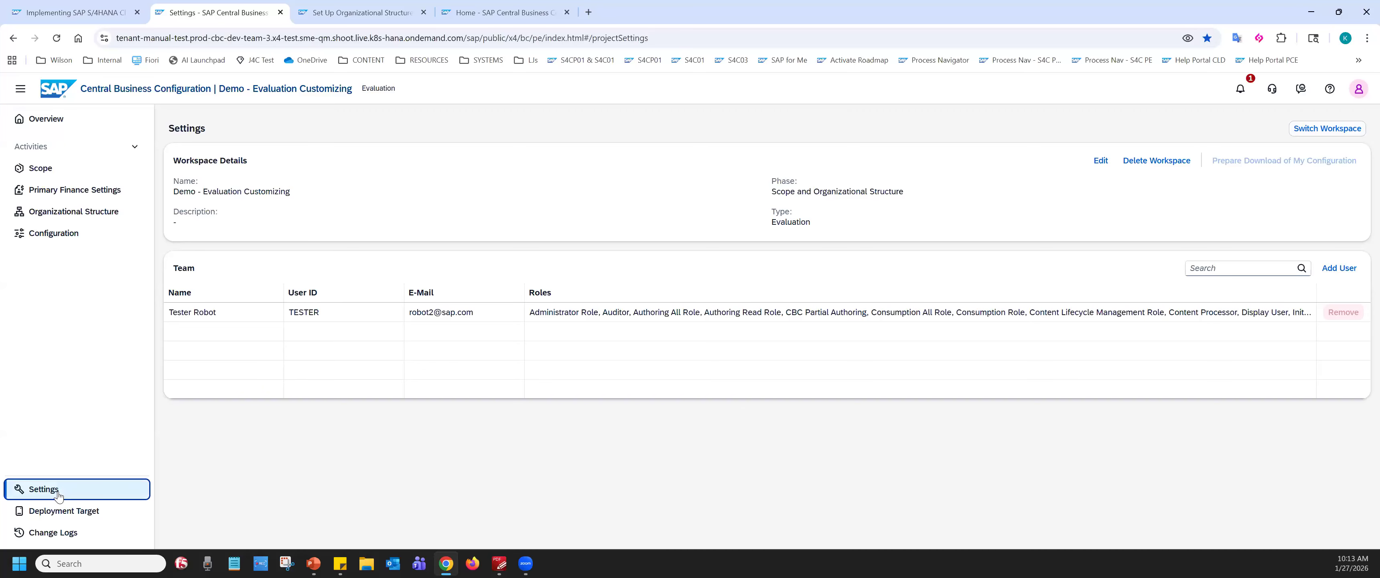
{"action": "left_click", "coordinate": [1320, 131]}
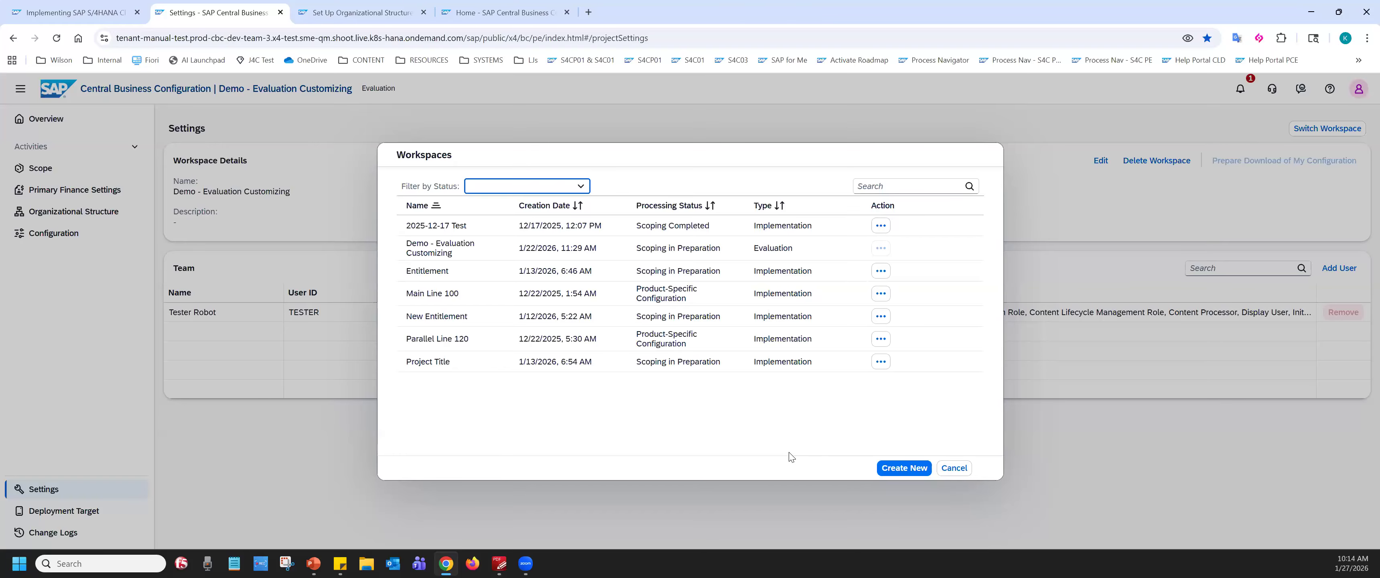
{"action": "left_click", "coordinate": [891, 469]}
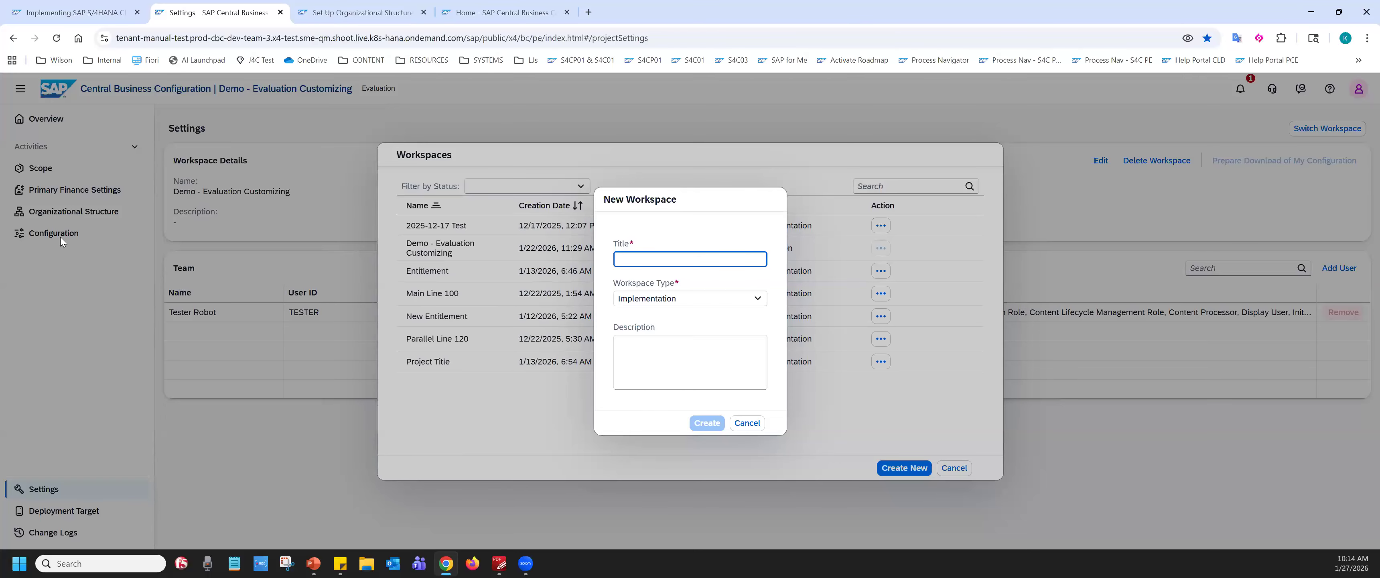
- Title the new workspace "Demo - Implementation Customizing (client 100)"
{"action": "key", "text": "ctrl"}
{"action": "key", "text": "ctrl"}
{"action": "key", "text": "ctrl"}
{"action": "key", "text": "ctrl"}
{"action": "type", "text": "Demo - Implementation"}
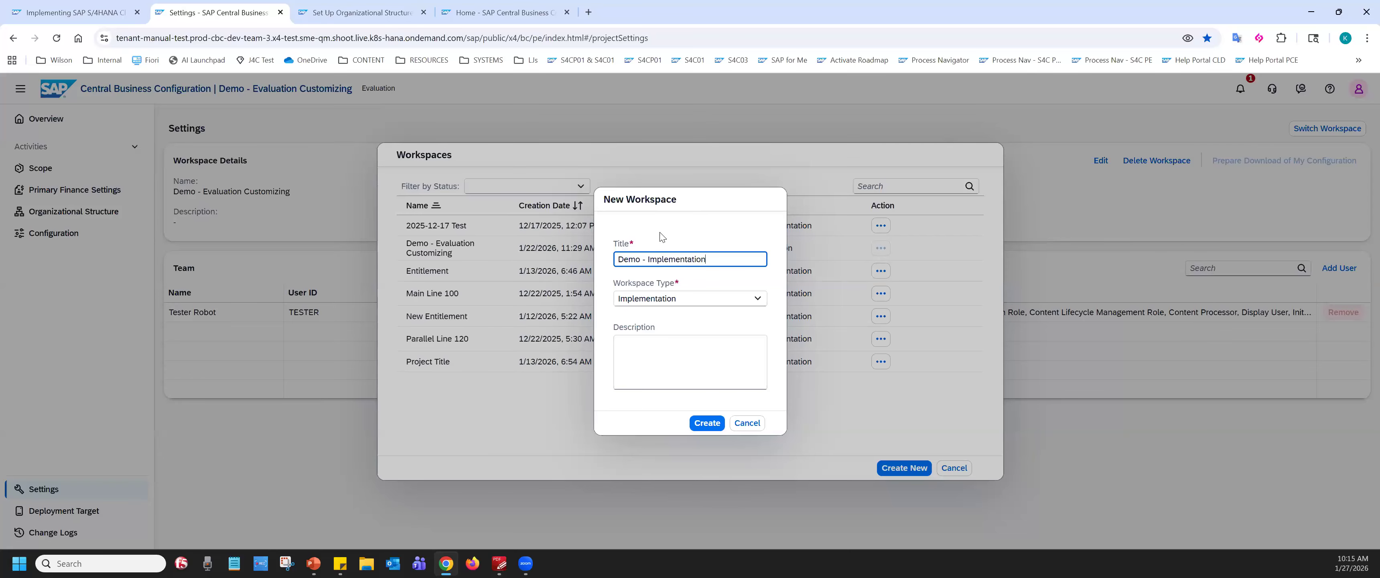
{"action": "type", "text": " Customizing (client 100)"}
{"action": "double_click", "coordinate": [687, 257]}
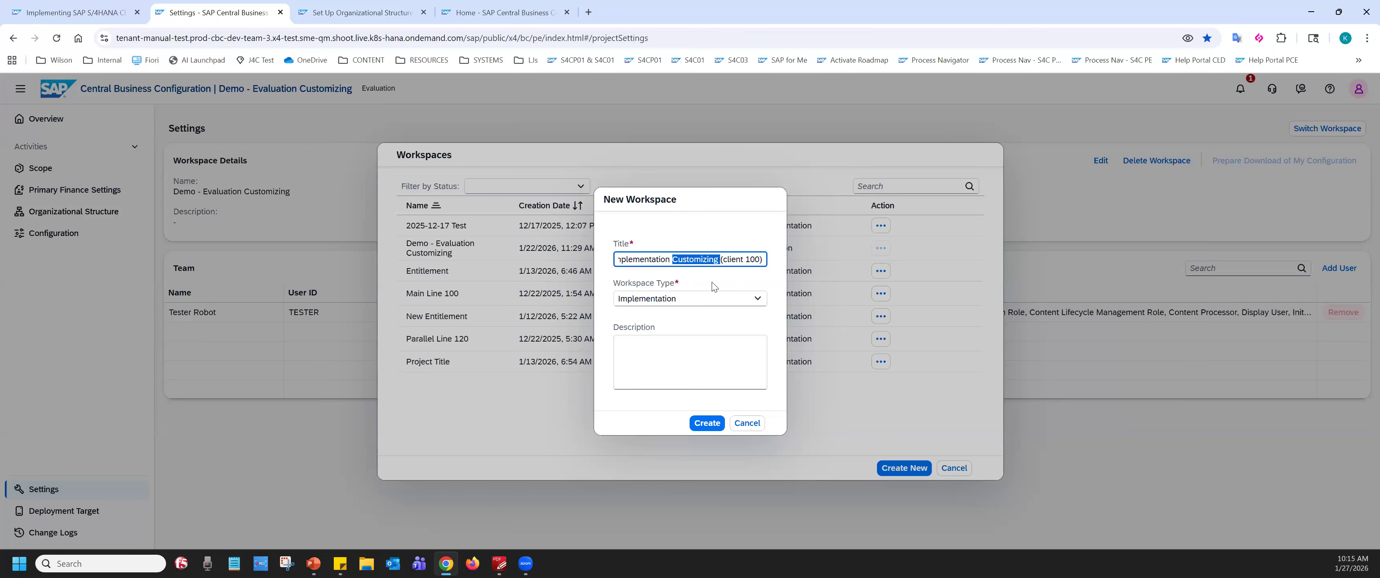
- Choose Implementation as the workspace type, review the available types, and create the workspace
{"action": "left_click", "coordinate": [696, 301]}
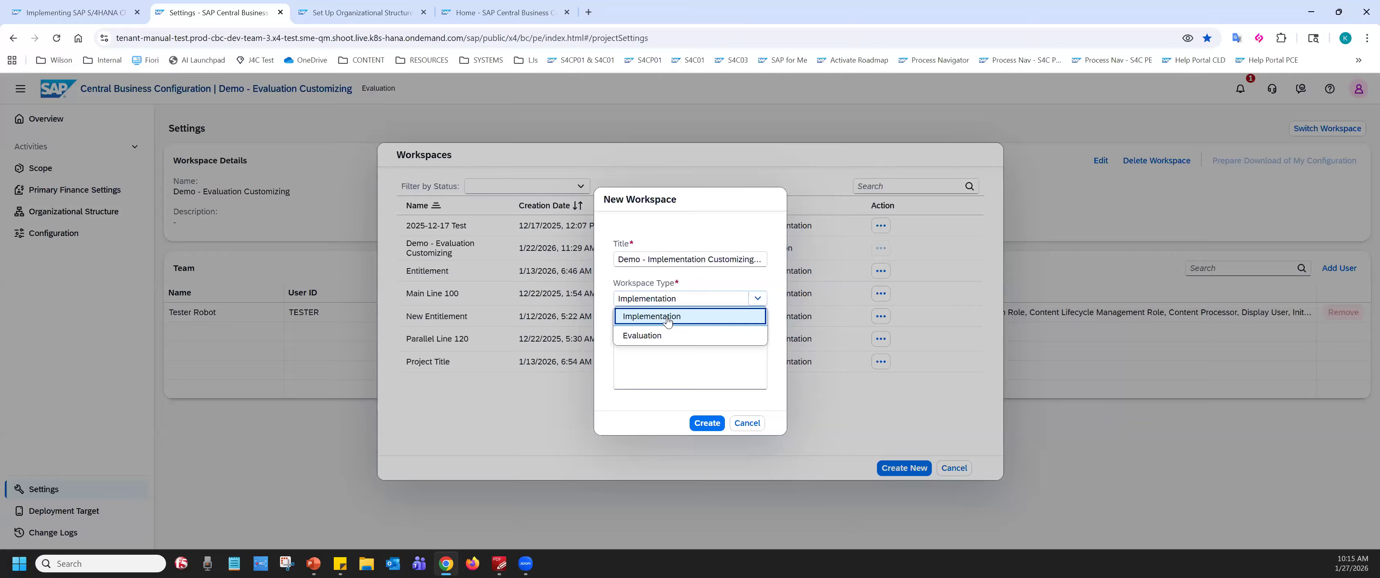
{"action": "left_click", "coordinate": [655, 312]}
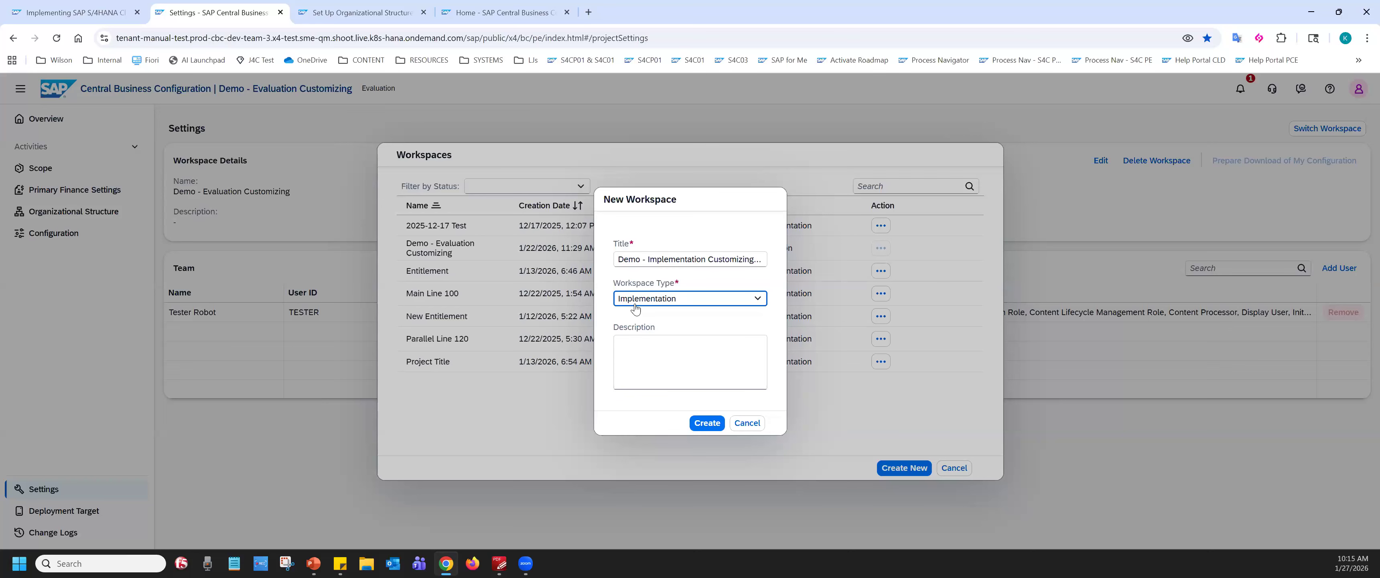
{"action": "left_click", "coordinate": [669, 305]}
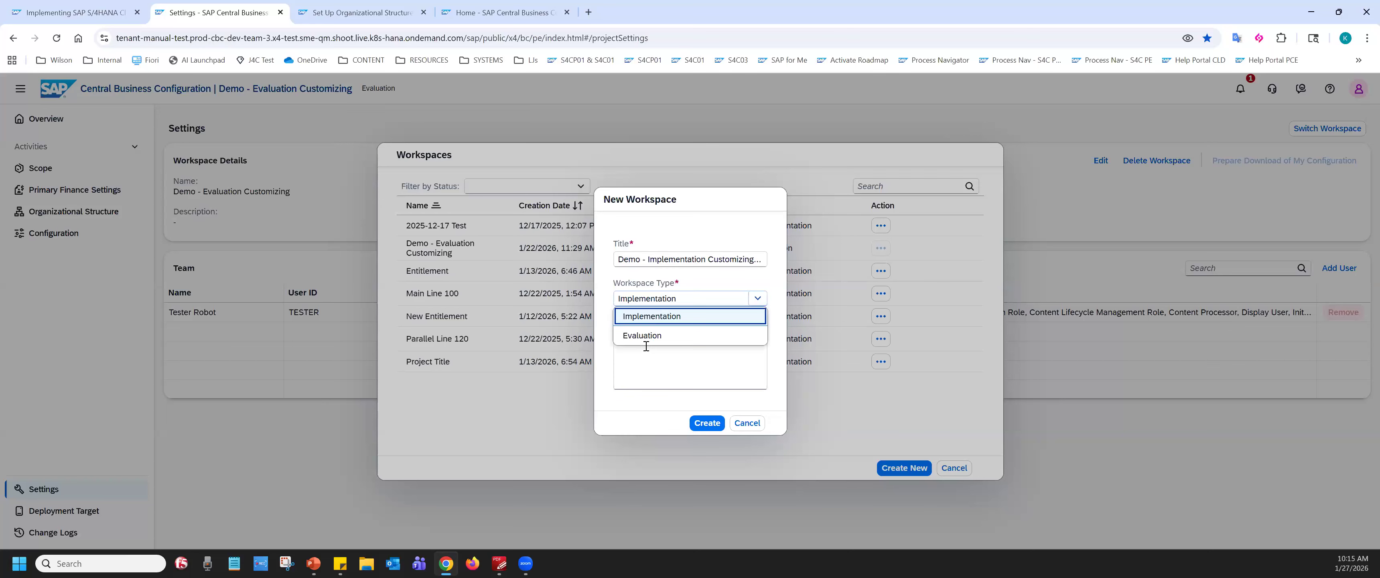
{"action": "left_click", "coordinate": [636, 415]}
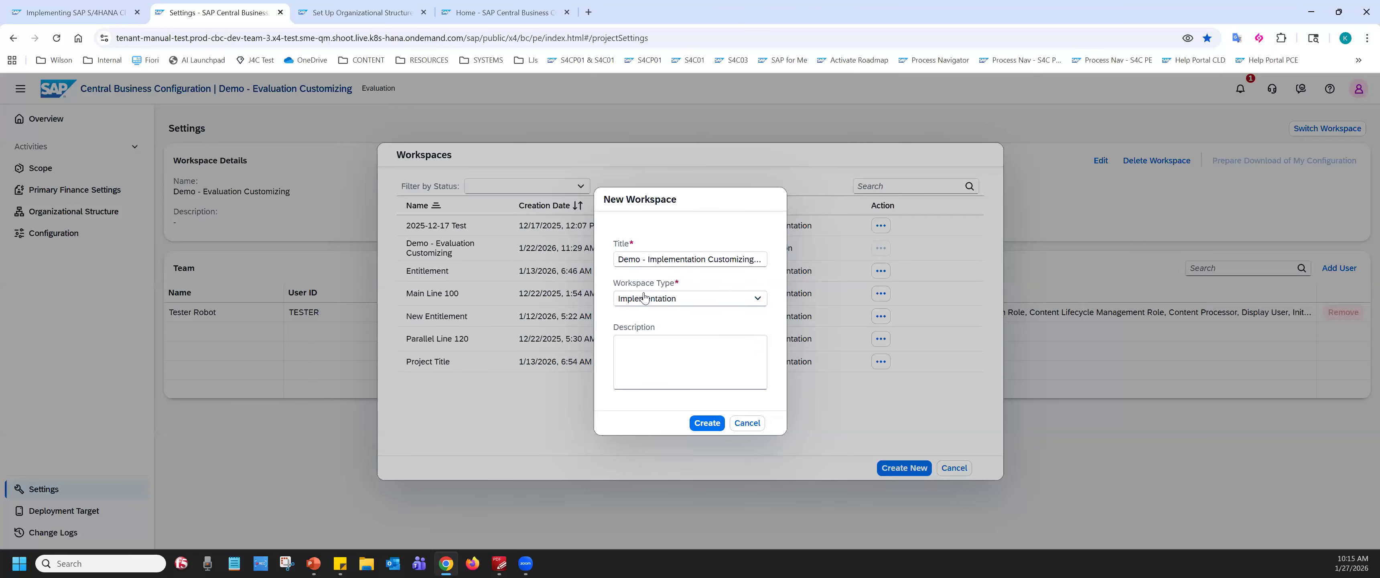
{"action": "left_click", "coordinate": [707, 423]}
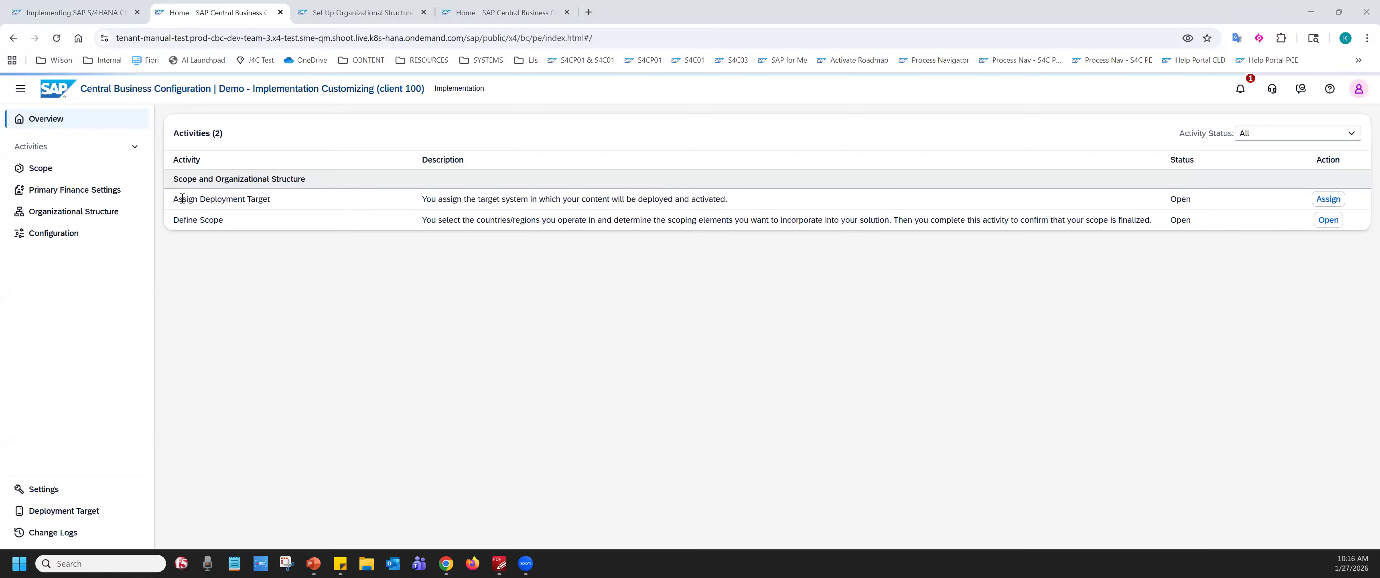
- Review the Scope and Organizational Structure activities and open the deployment target assignment
{"action": "left_click_drag", "start_coordinate": [178, 179], "coordinate": [309, 182]}
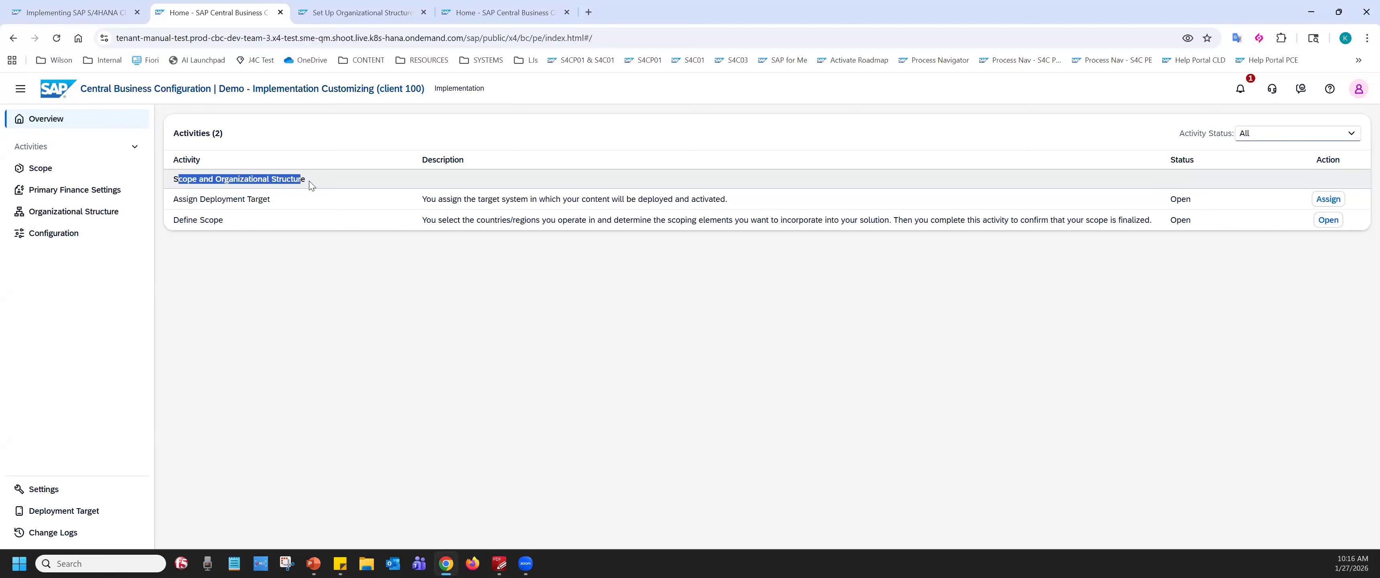
{"action": "key", "text": "ctrl"}
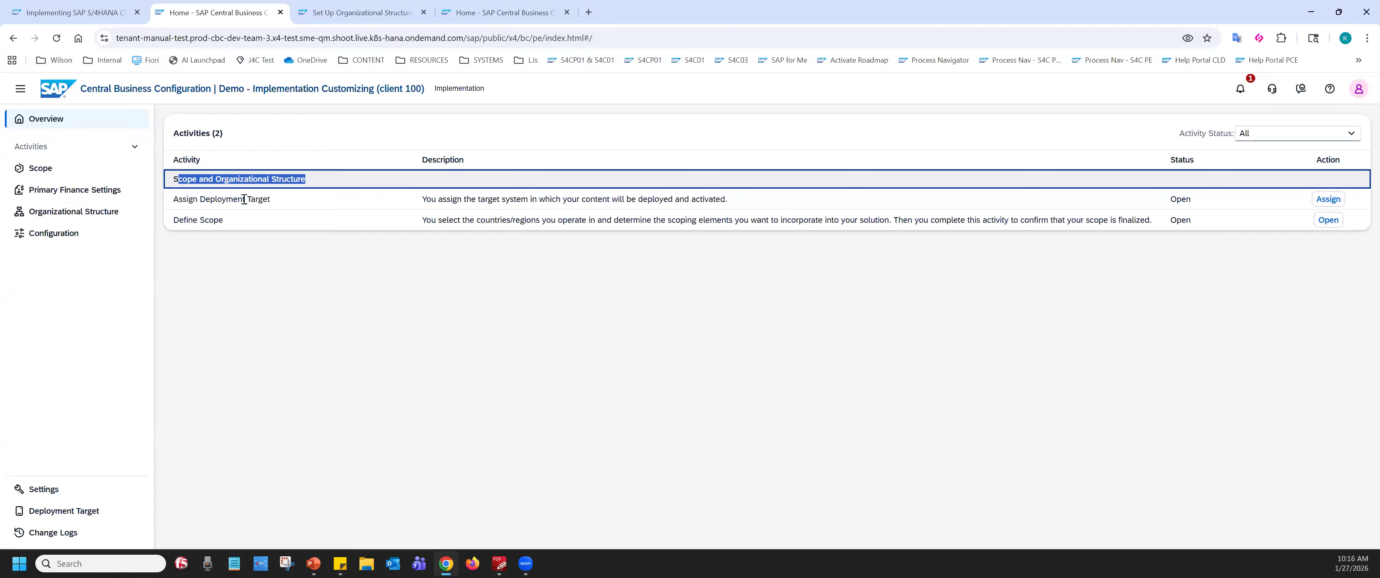
{"action": "left_click_drag", "start_coordinate": [295, 200], "coordinate": [243, 200]}
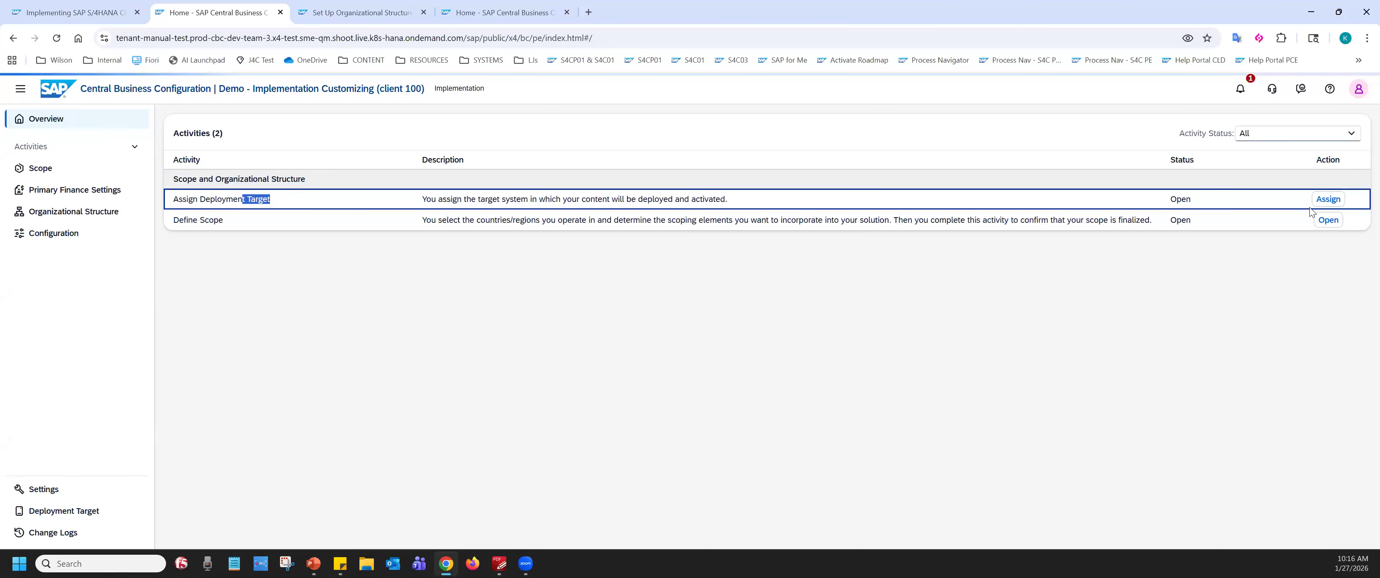
{"action": "left_click", "coordinate": [1329, 199]}
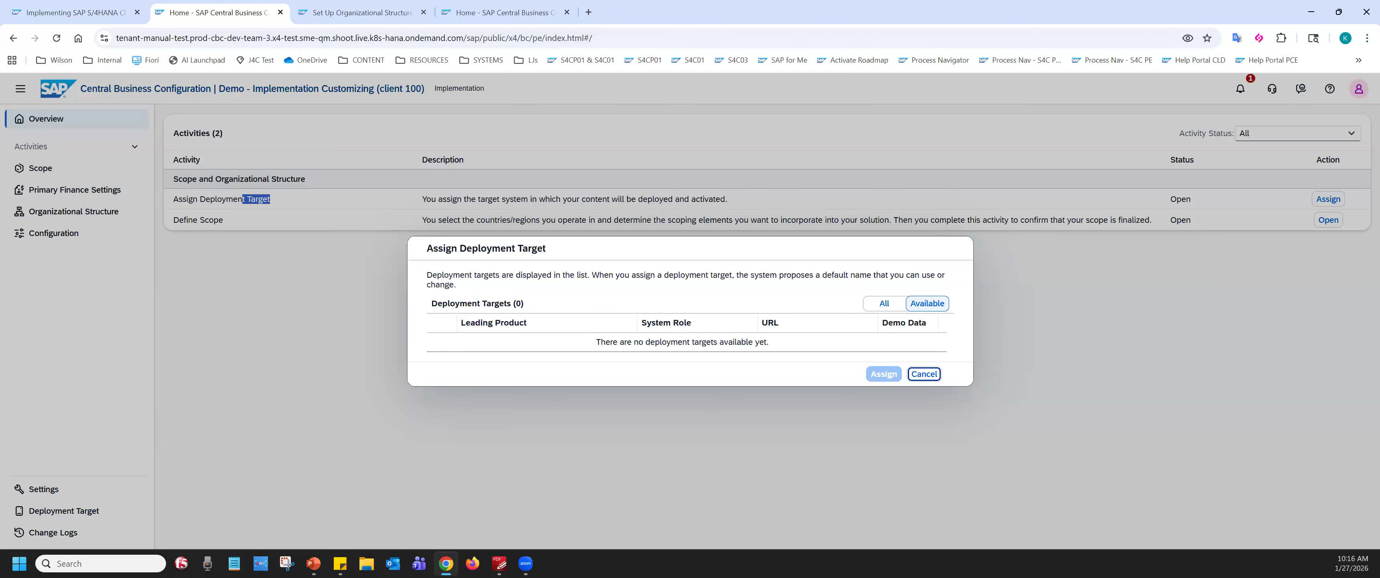
- Switch to the PowerPoint slide show to examine the example of selecting a deployment target, and return to Central Business Configuration
{"action": "key", "text": "alt+Tab"}
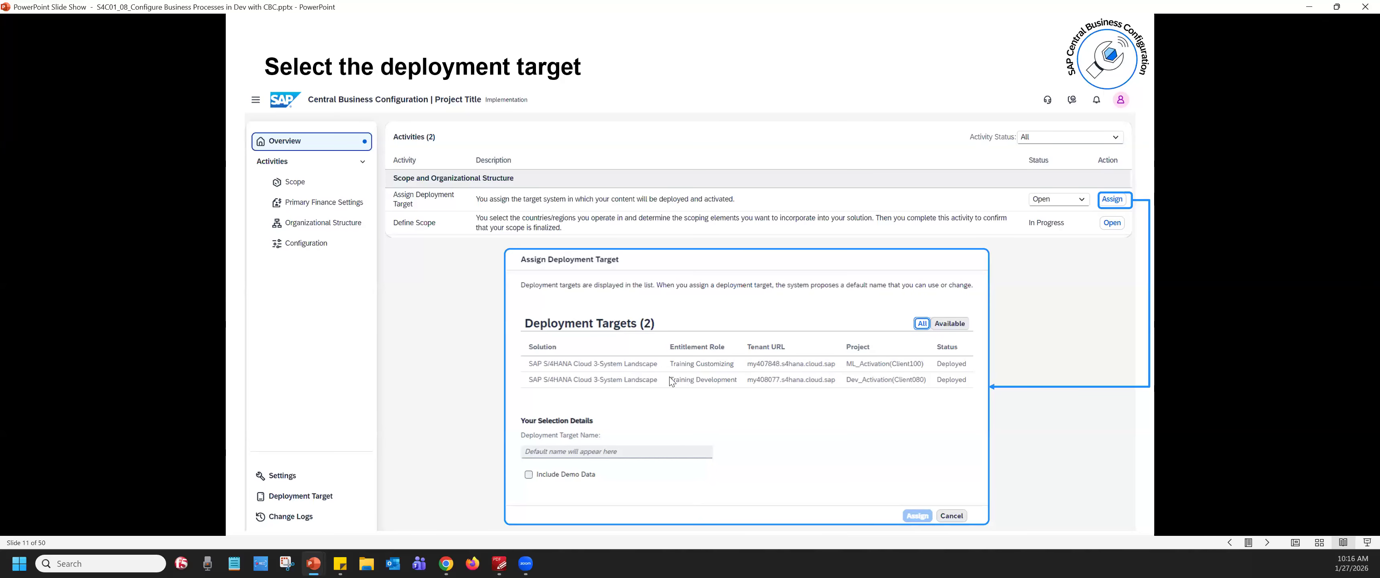
{"action": "key", "text": "ctrl"}
{"action": "key", "text": "ctrl"}
{"action": "key", "text": "ctrl"}
{"action": "key", "text": "ctrl"}
{"action": "key", "text": "ctrl"}
{"action": "key", "text": "ctrl"}
{"action": "key", "text": "ctrl"}
{"action": "key", "text": "ctrl"}
{"action": "key", "text": "alt+Tab"}
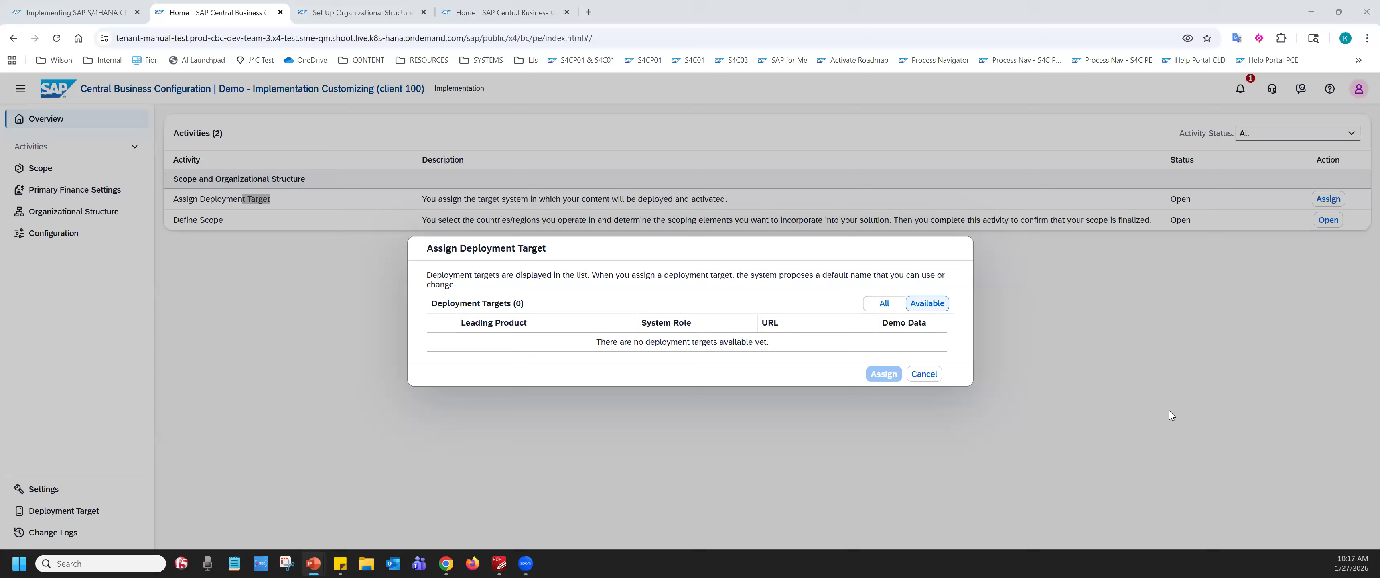
- Cancel the deployment target assignment and open the Define Scope activity
{"action": "left_click", "coordinate": [937, 377]}
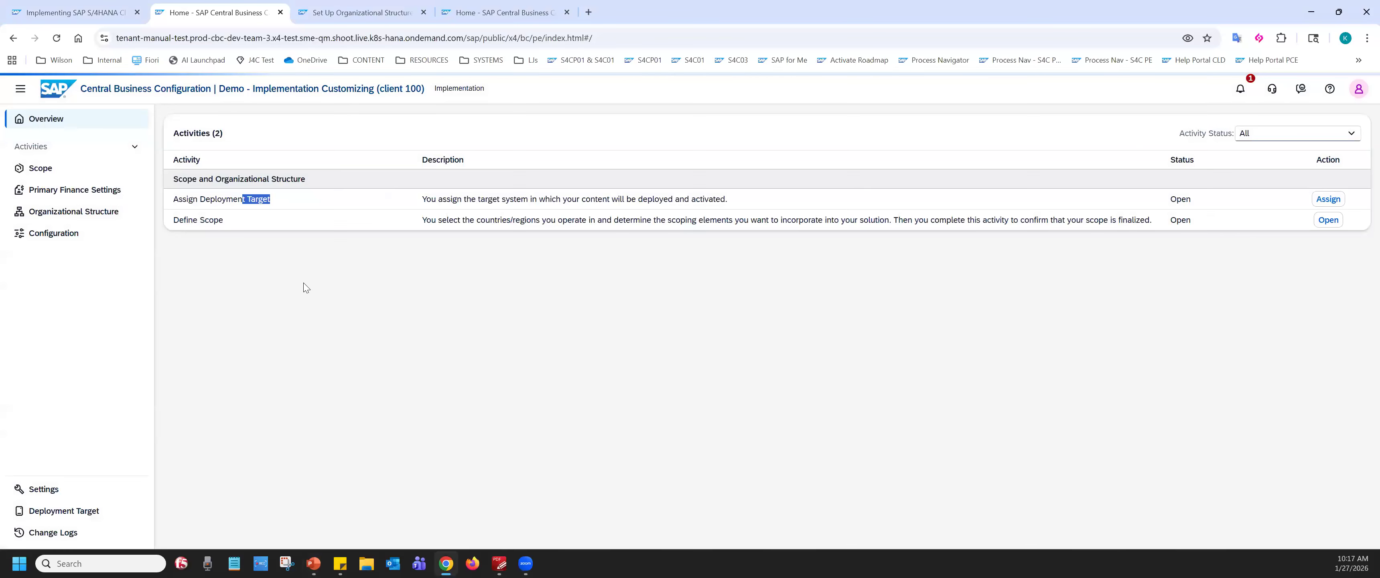
{"action": "triple_click", "coordinate": [188, 220]}
{"action": "left_click", "coordinate": [1328, 220]}
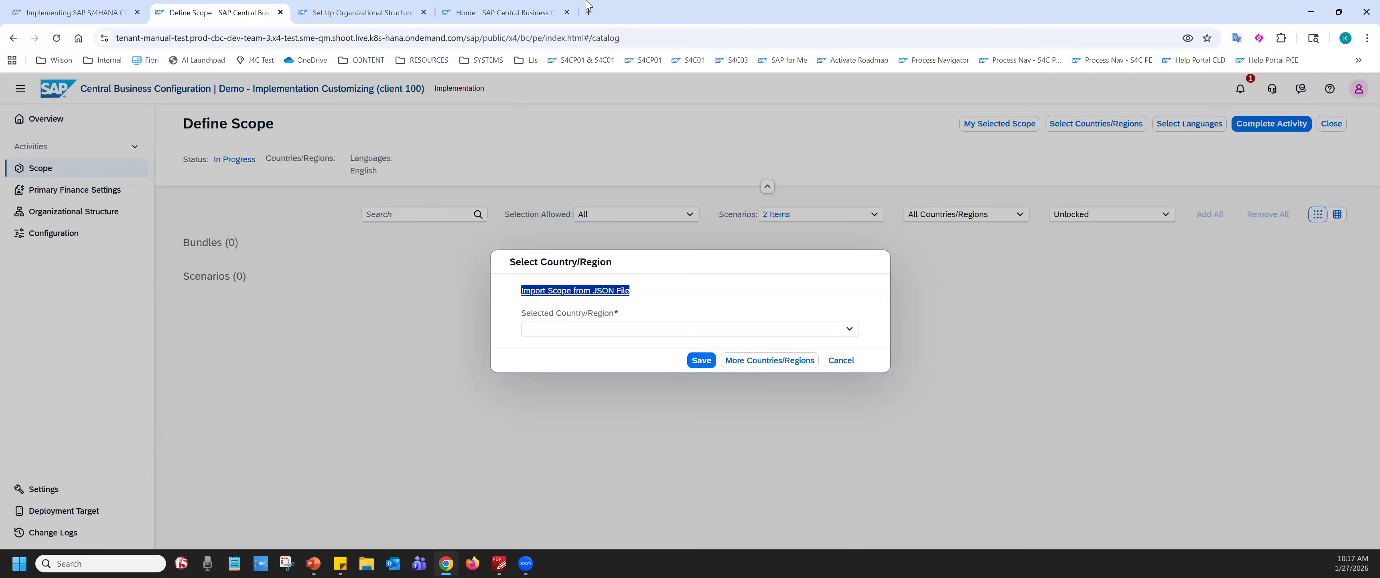
- Open the Cloud ALM Demo Tenant page in a new browser tab and log on to the SAP Cloud ALM Launchpad with the prefilled credentials
{"action": "left_click", "coordinate": [591, 13]}
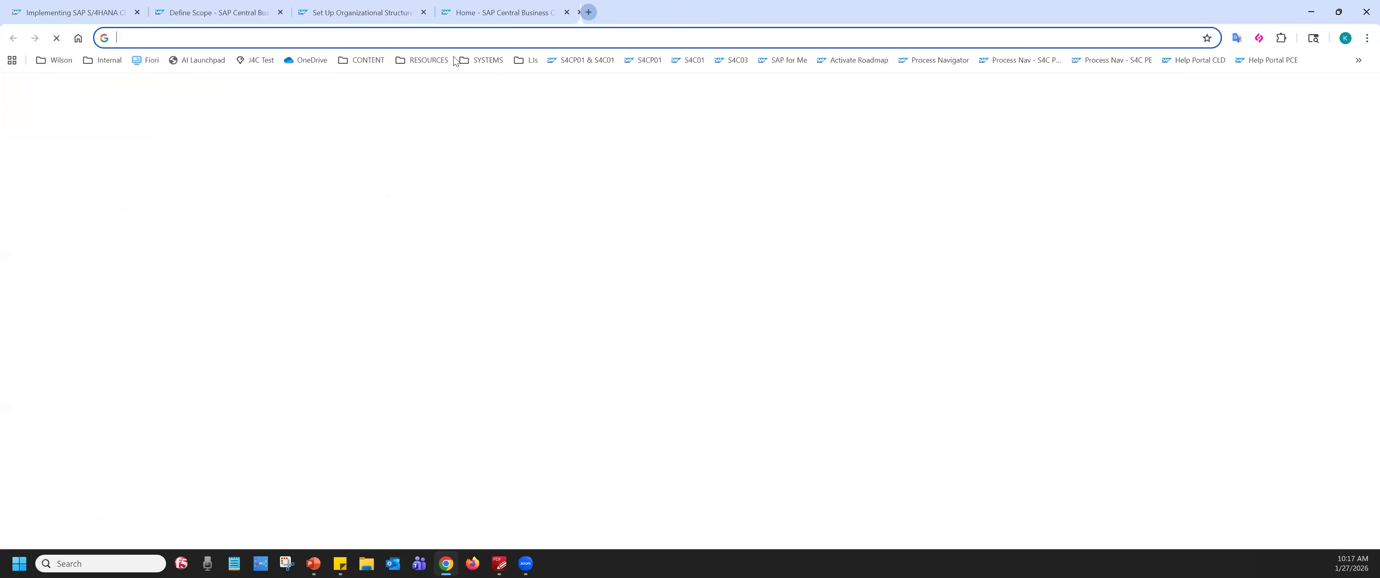
{"action": "left_click", "coordinate": [492, 61]}
{"action": "left_click", "coordinate": [498, 119]}
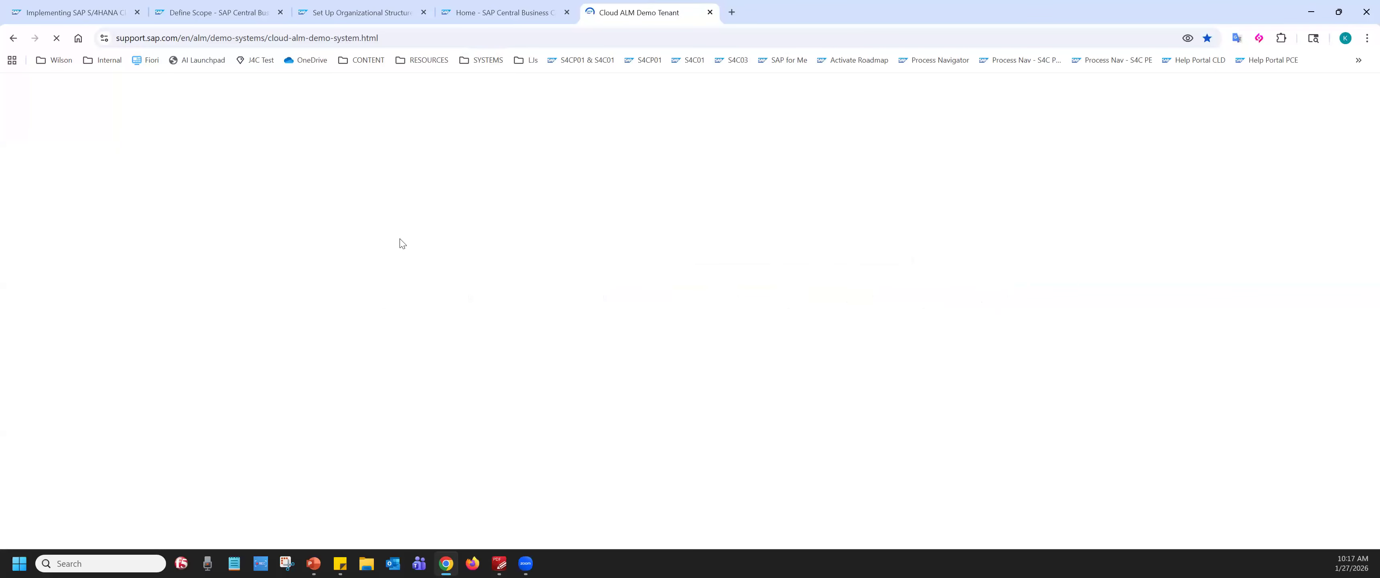
{"action": "scroll", "coordinate": [394, 459], "scroll_direction": "down", "scroll_amount": 4}
{"action": "scroll", "coordinate": [395, 460], "scroll_direction": "down", "scroll_amount": 5}
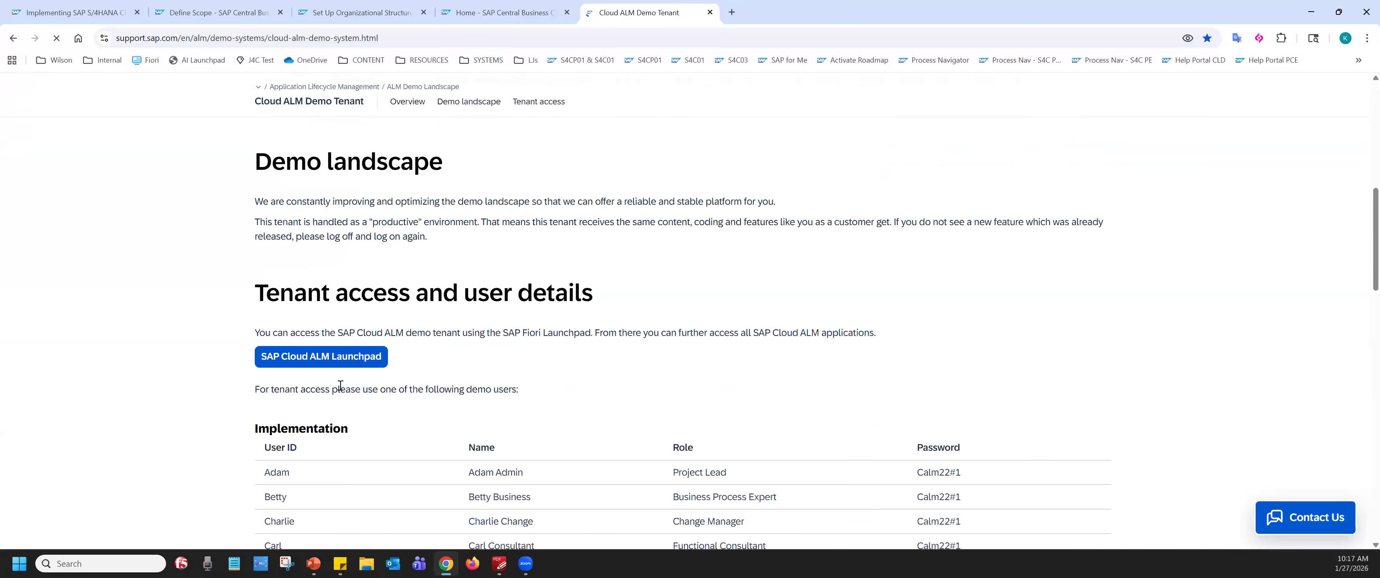
{"action": "left_click", "coordinate": [330, 358]}
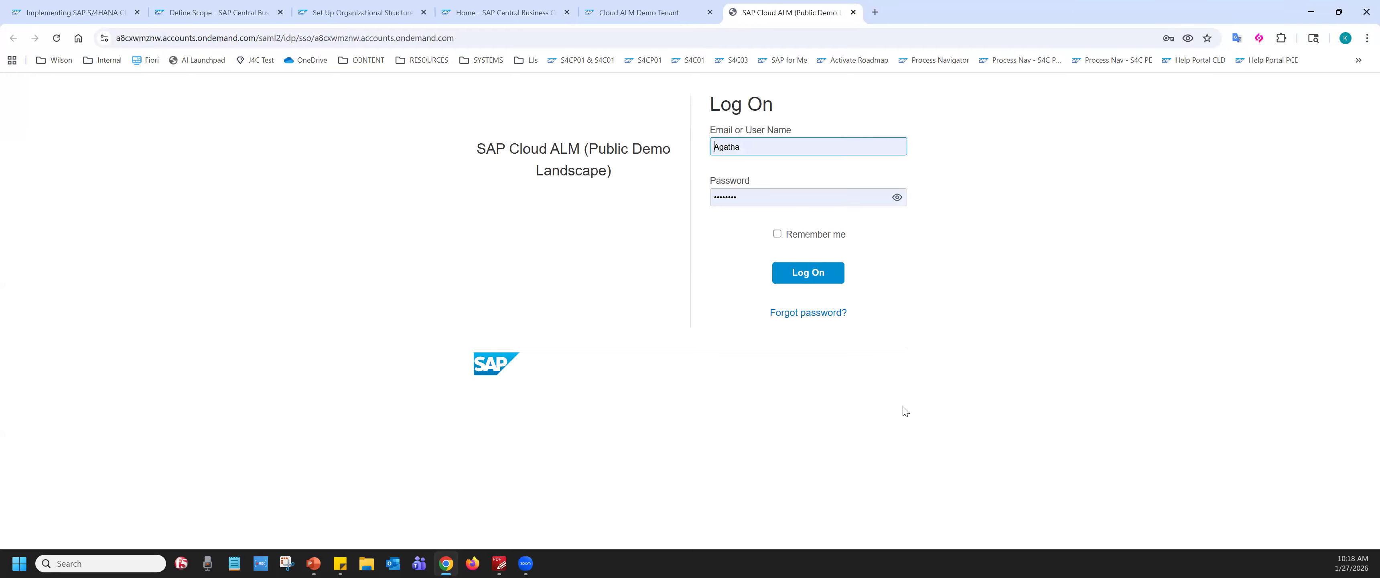
{"action": "left_click", "coordinate": [793, 269]}
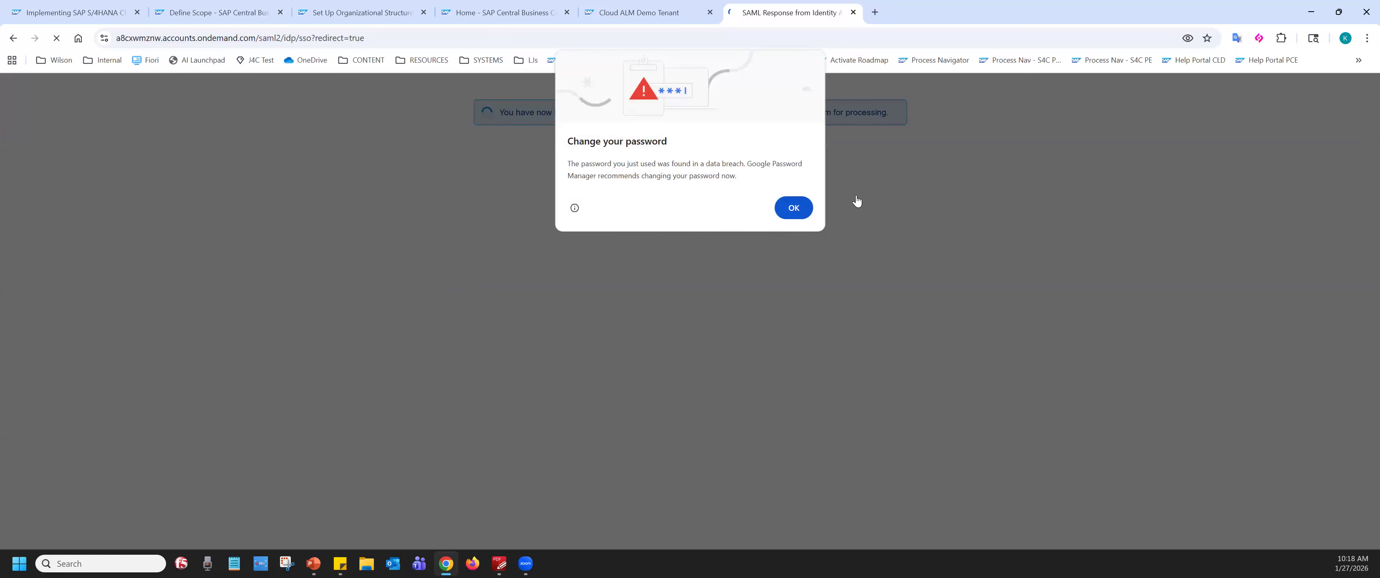
{"action": "left_click", "coordinate": [792, 209]}
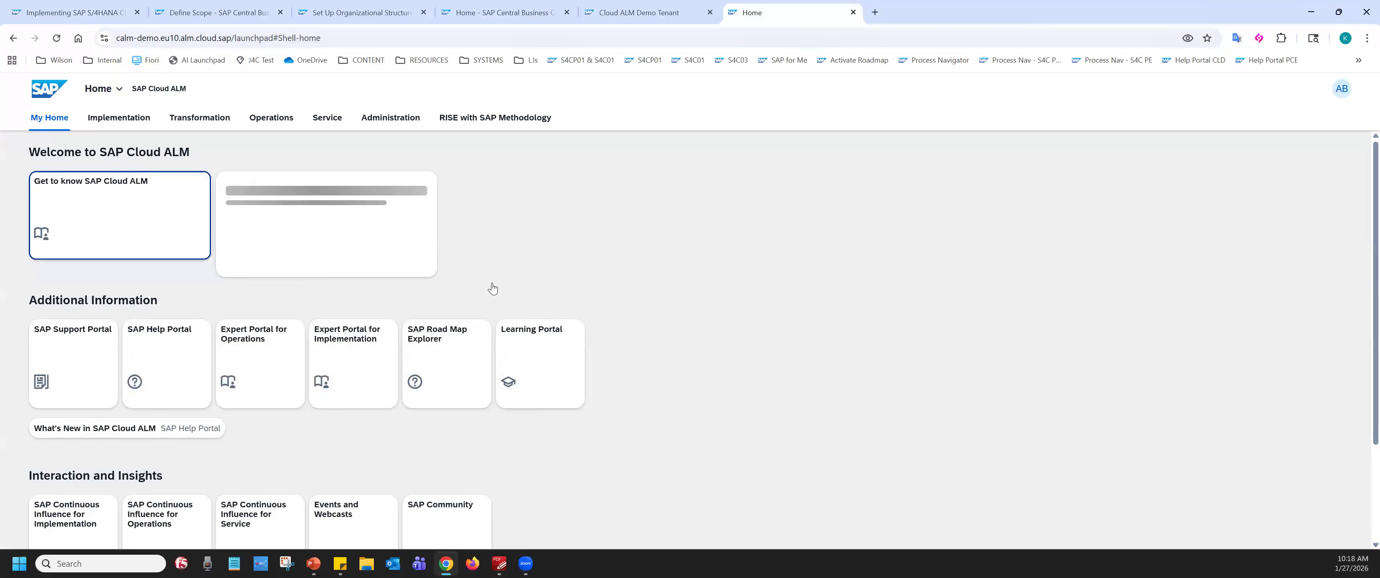
- Open the Processes app among the Implementation apps for design, build, test and deploy
{"action": "left_click", "coordinate": [110, 117]}
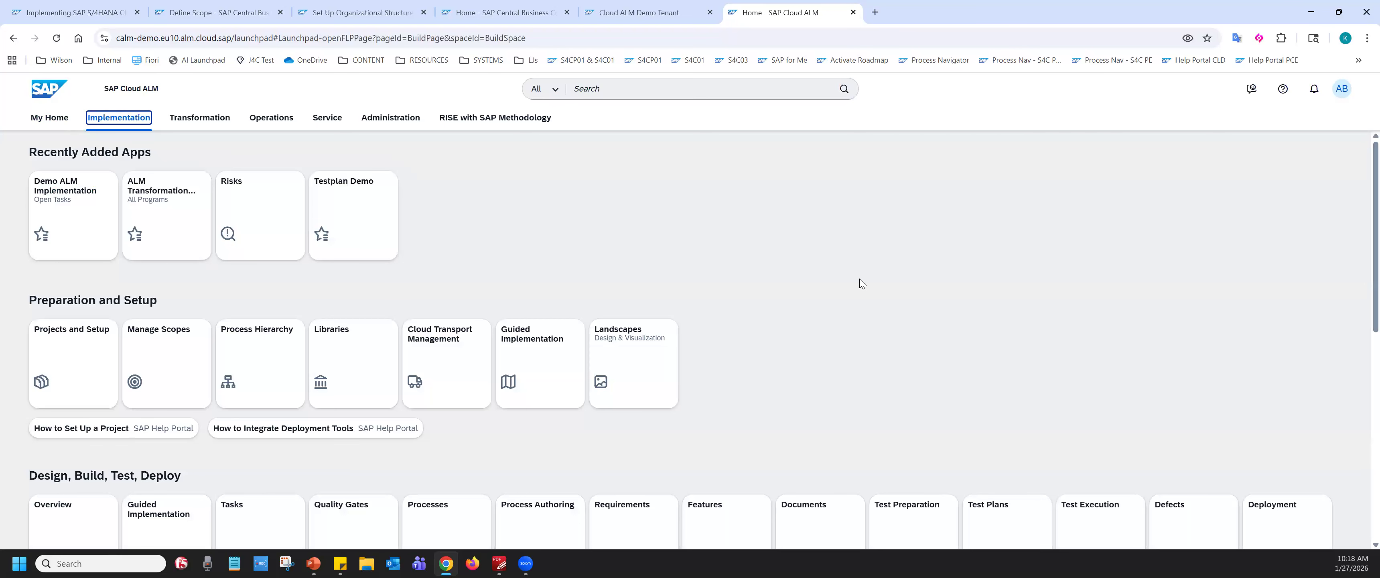
{"action": "scroll", "coordinate": [862, 283], "scroll_direction": "down", "scroll_amount": 2}
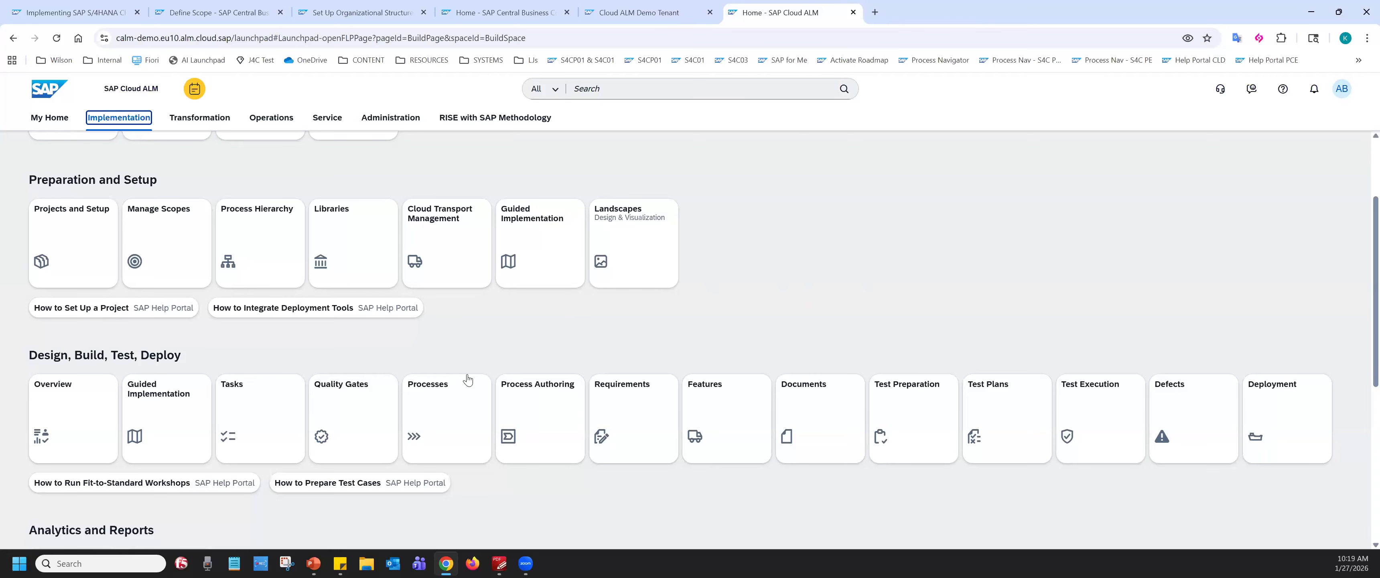
{"action": "left_click", "coordinate": [446, 418]}
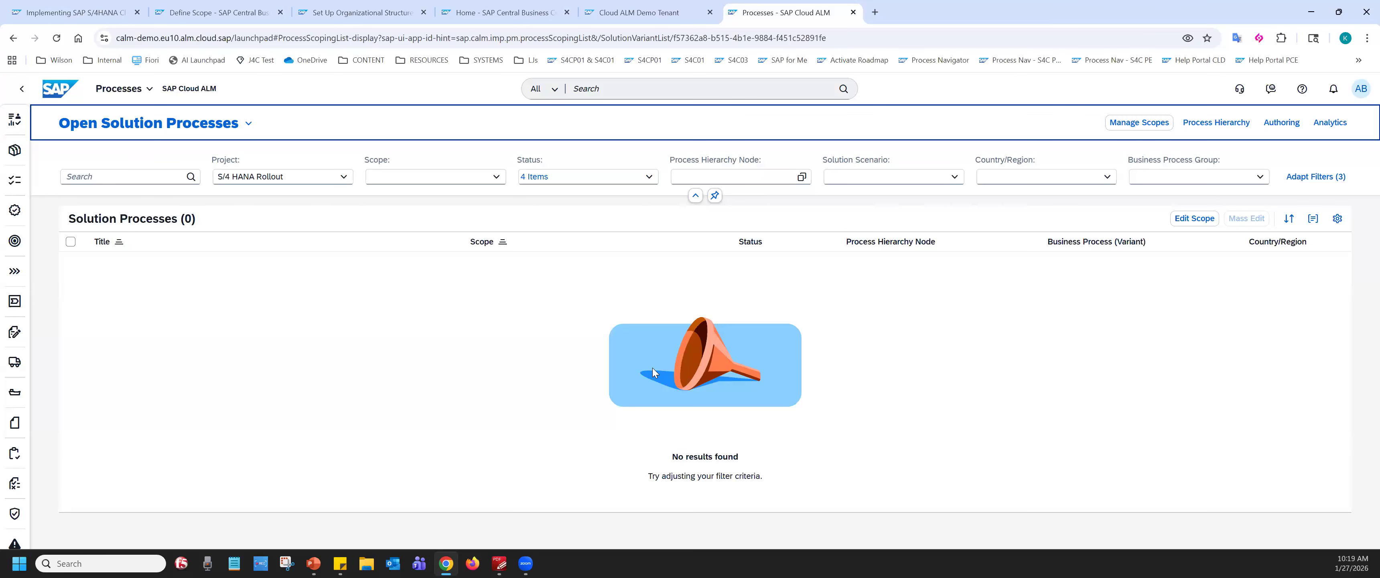
- Check the solution processes of the projects S/4 Hana Testing Demo, S/4 Migration and S4 Cloud ERP by filtering for each in turn
{"action": "left_click", "coordinate": [331, 177]}
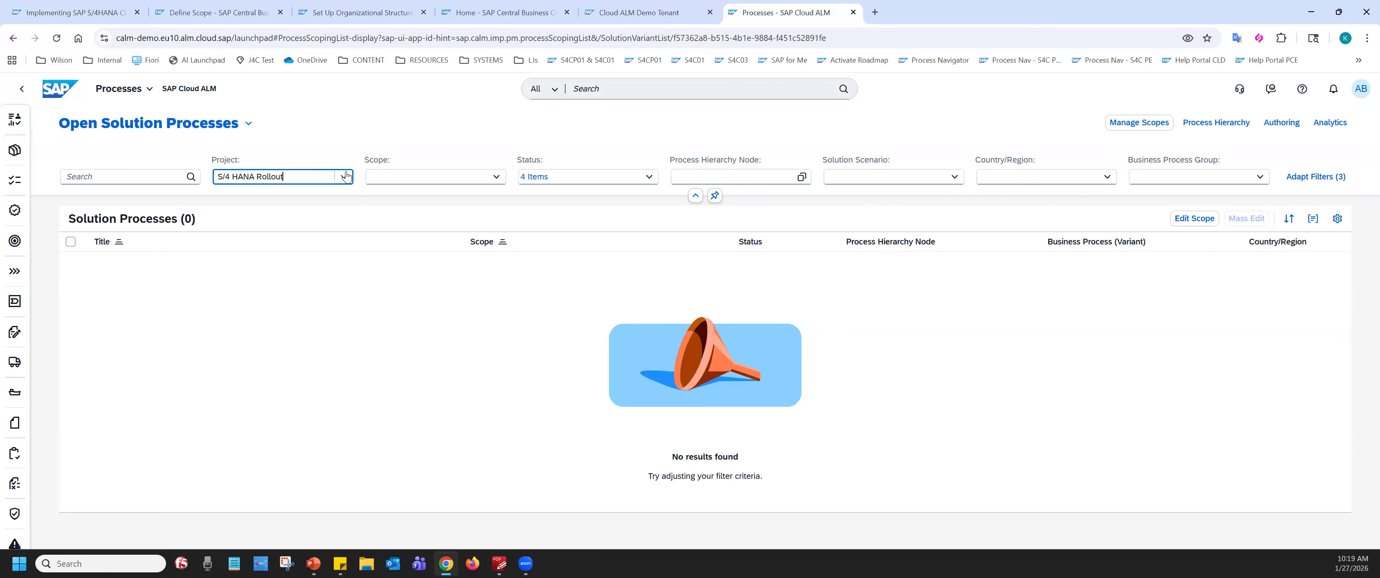
{"action": "left_click", "coordinate": [343, 176]}
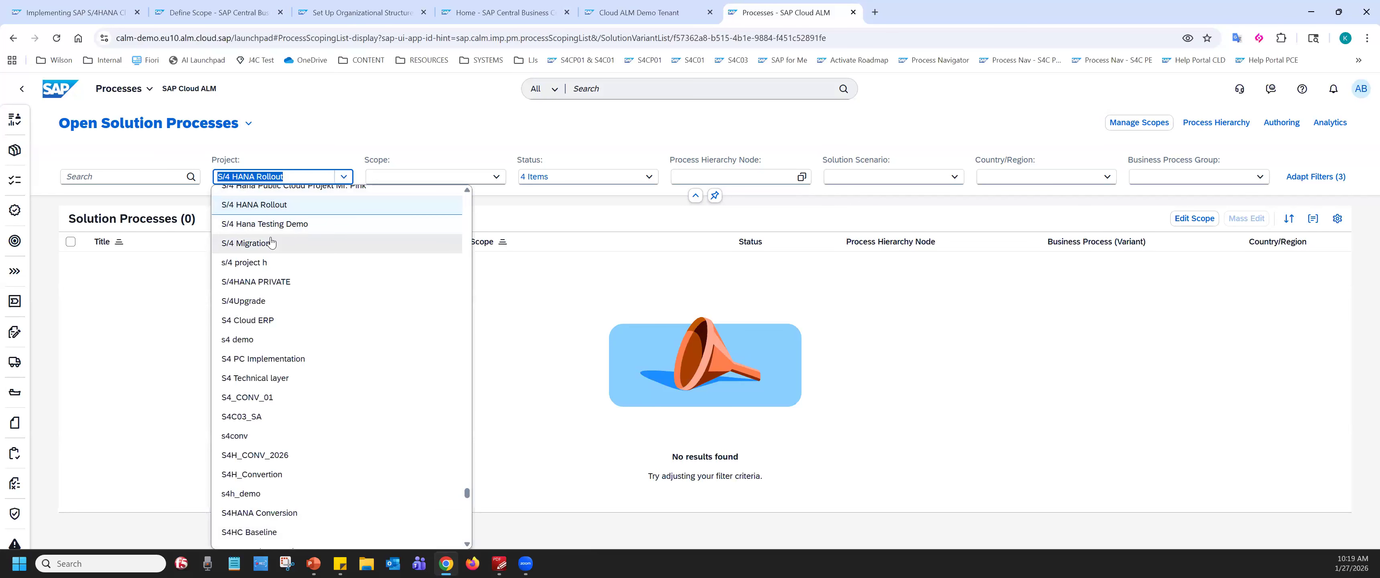
{"action": "left_click", "coordinate": [263, 225]}
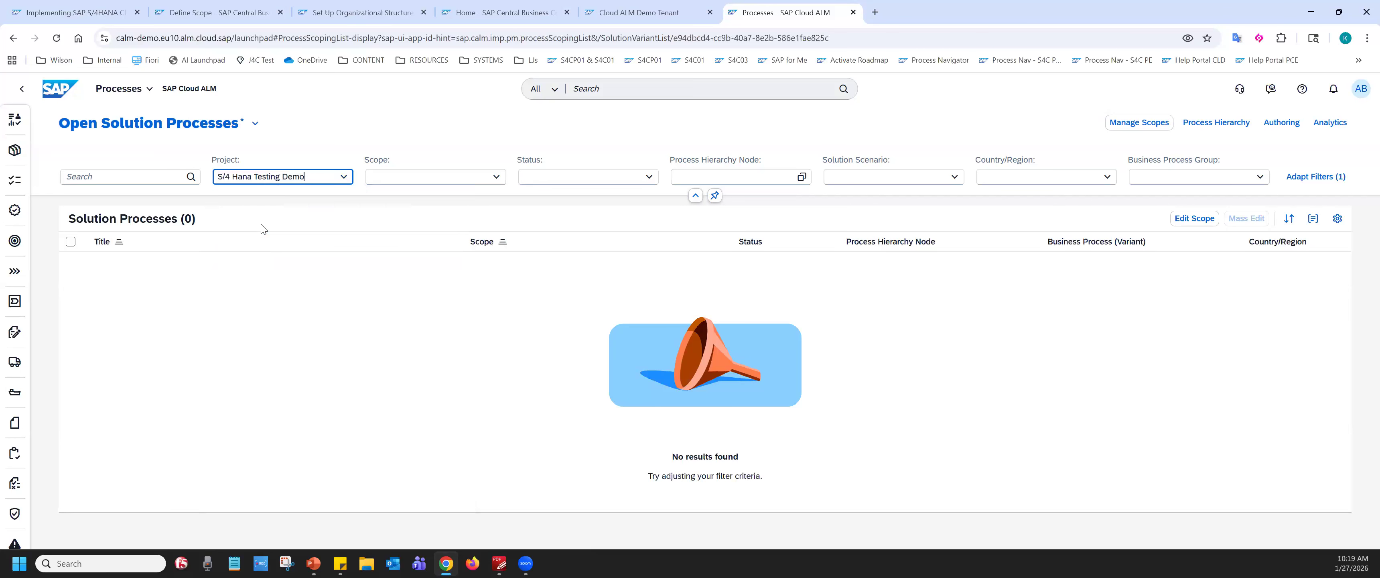
{"action": "left_click", "coordinate": [343, 176]}
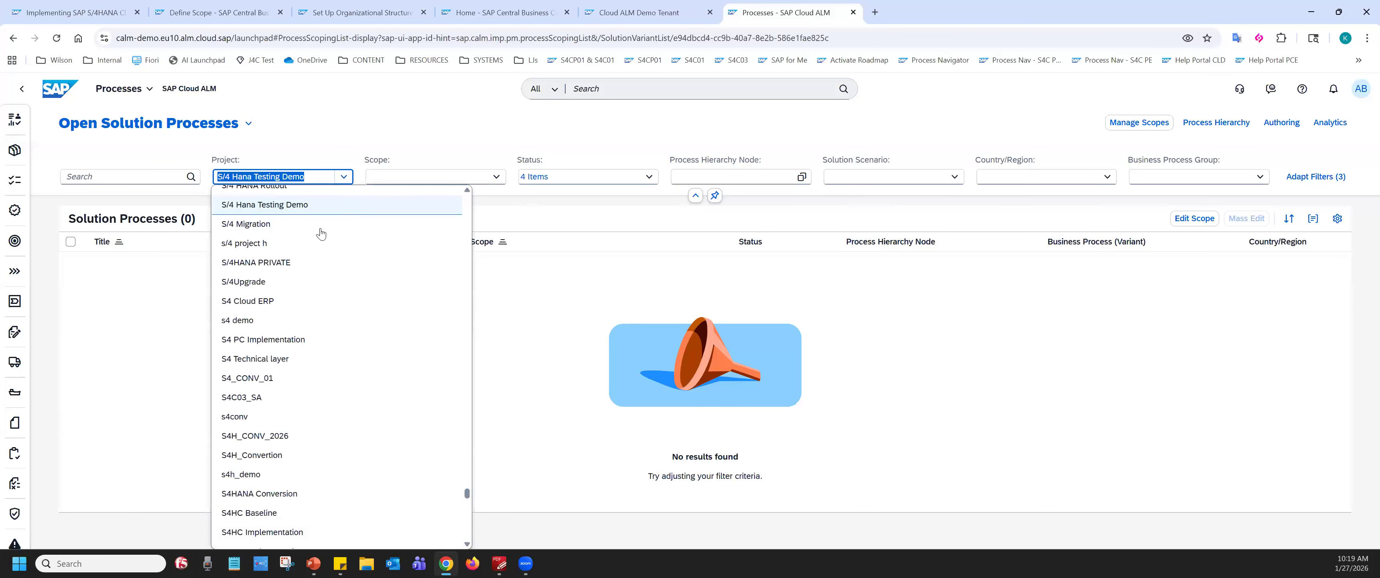
{"action": "left_click", "coordinate": [261, 224]}
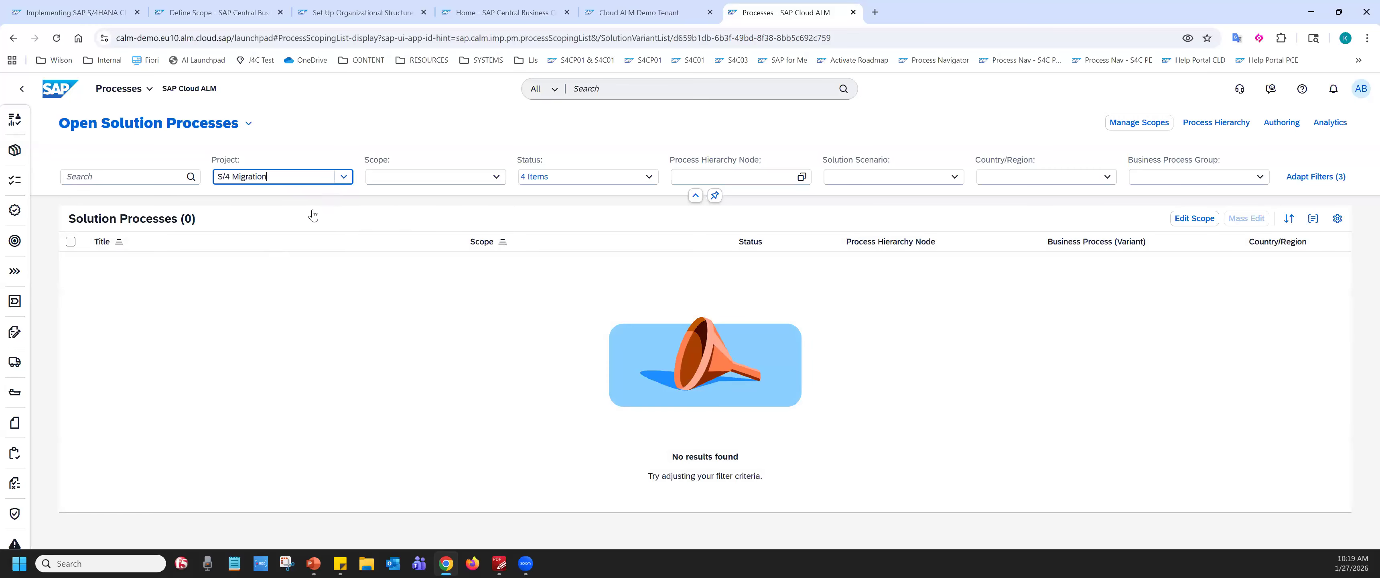
{"action": "left_click", "coordinate": [343, 176]}
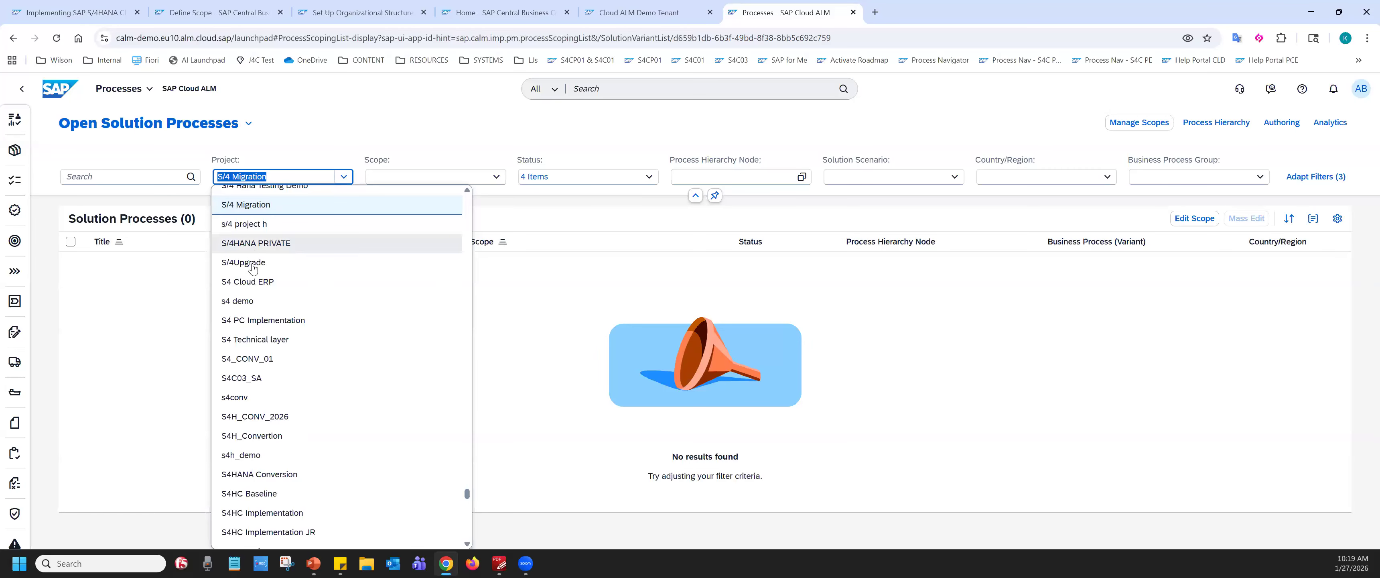
{"action": "left_click", "coordinate": [250, 283]}
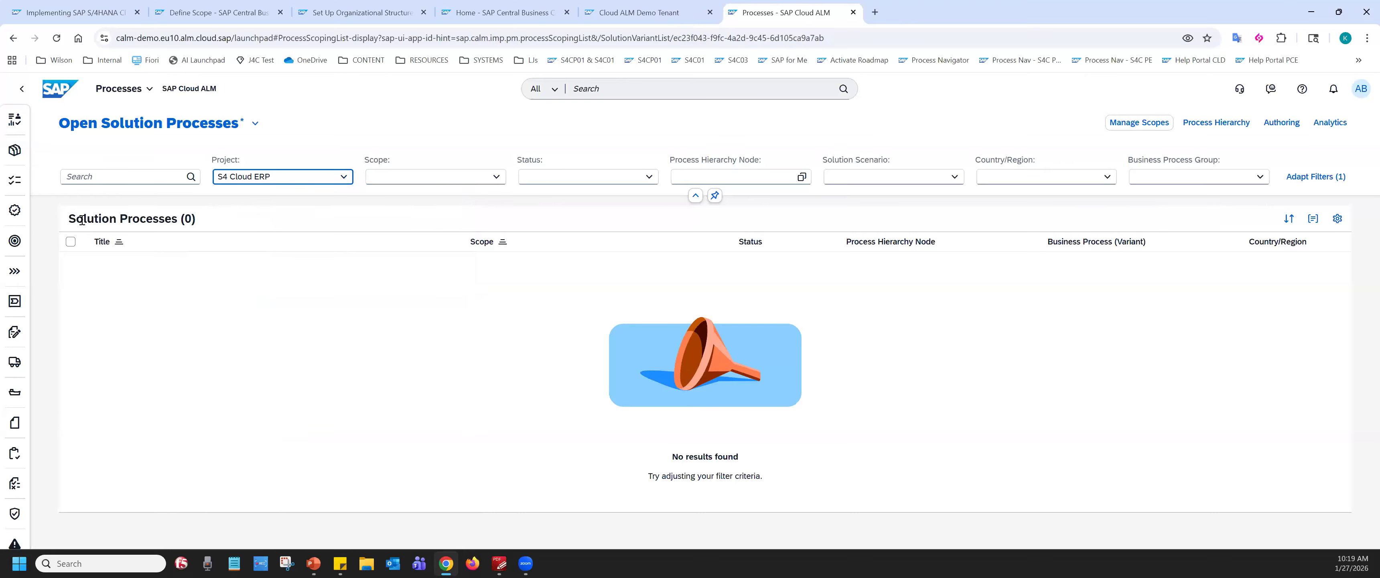
{"action": "left_click_drag", "start_coordinate": [76, 219], "coordinate": [336, 192]}
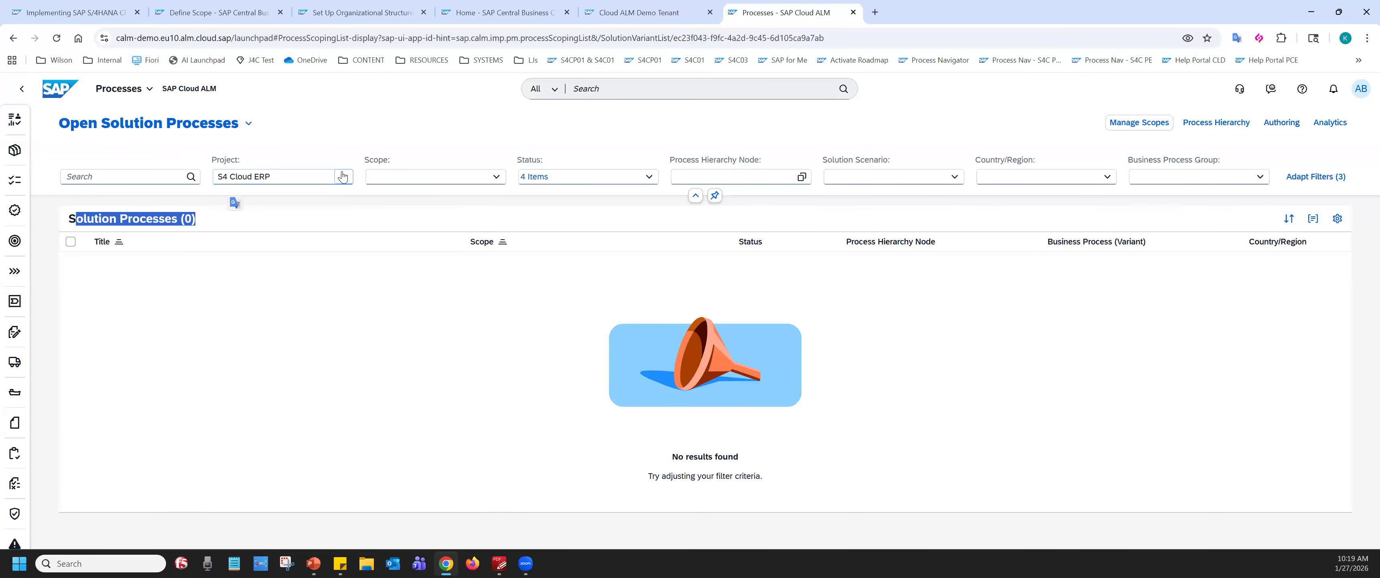
- Filter the solution processes by the project S4HC Implementation and look through the listed processes and their statuses
{"action": "left_click", "coordinate": [343, 176]}
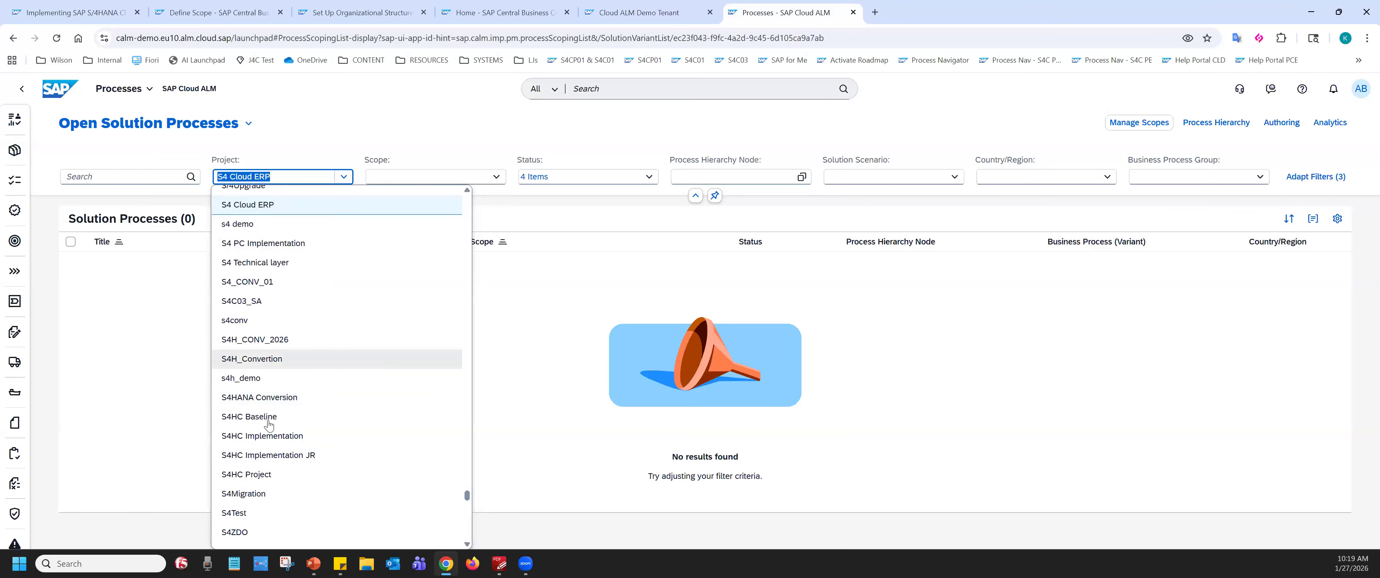
{"action": "left_click", "coordinate": [268, 436]}
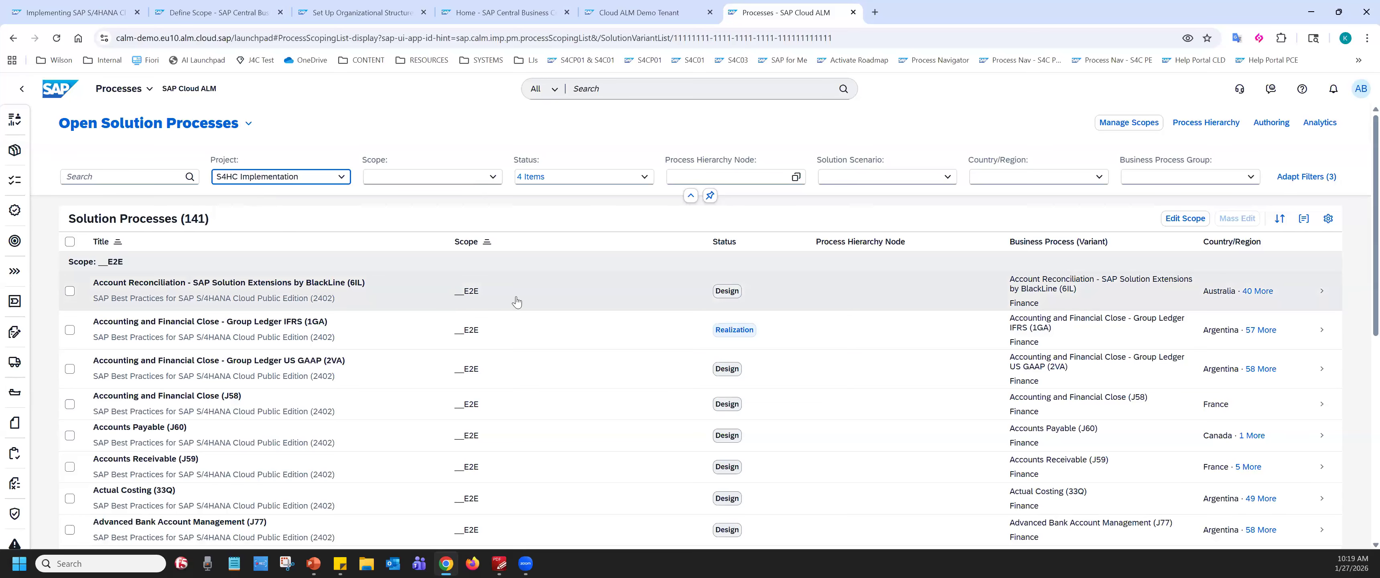
{"action": "left_click", "coordinate": [743, 335]}
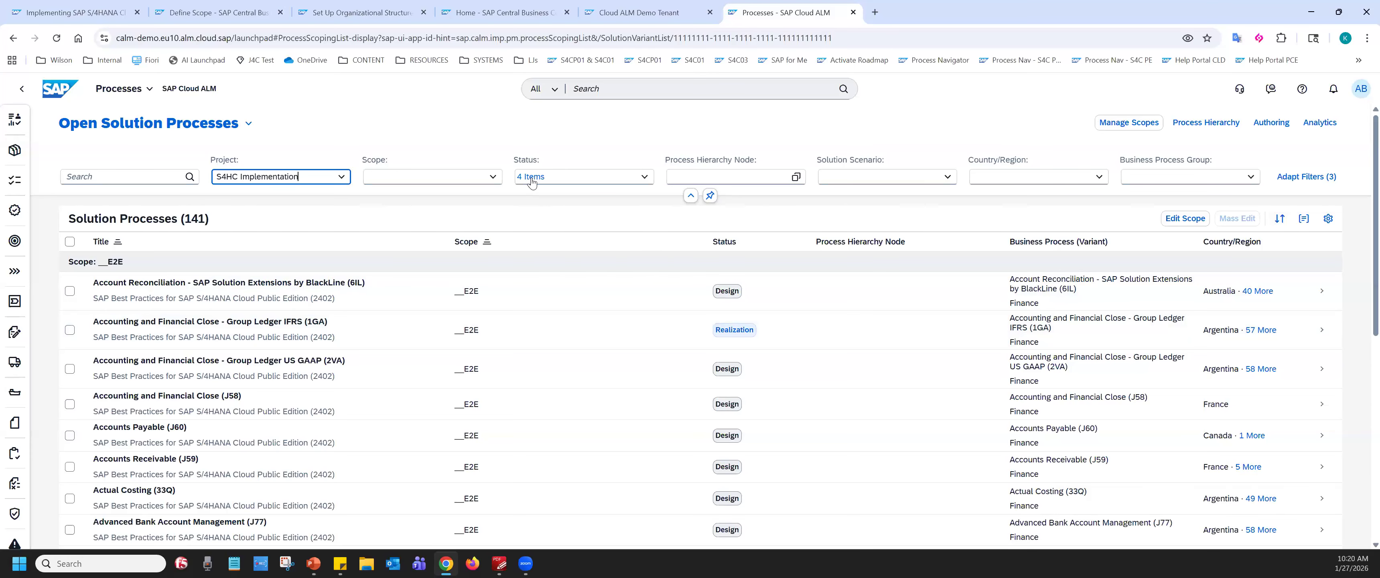
{"action": "scroll", "coordinate": [754, 340], "scroll_direction": "down", "scroll_amount": 5}
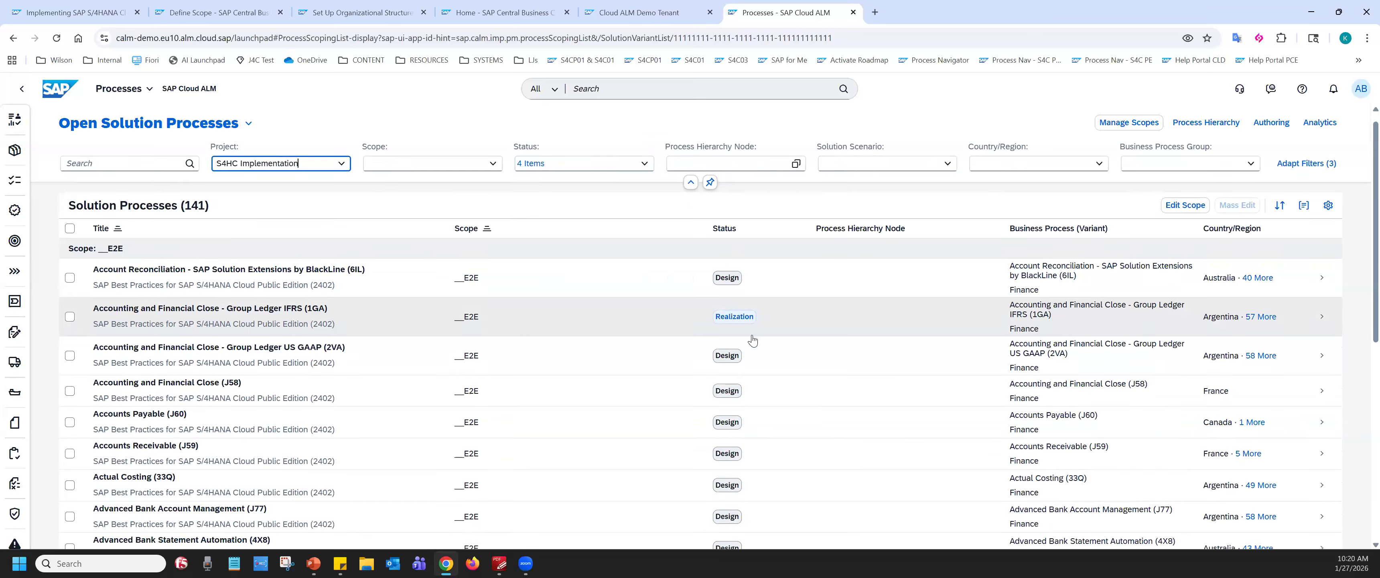
{"action": "scroll", "coordinate": [745, 340], "scroll_direction": "down", "scroll_amount": 1}
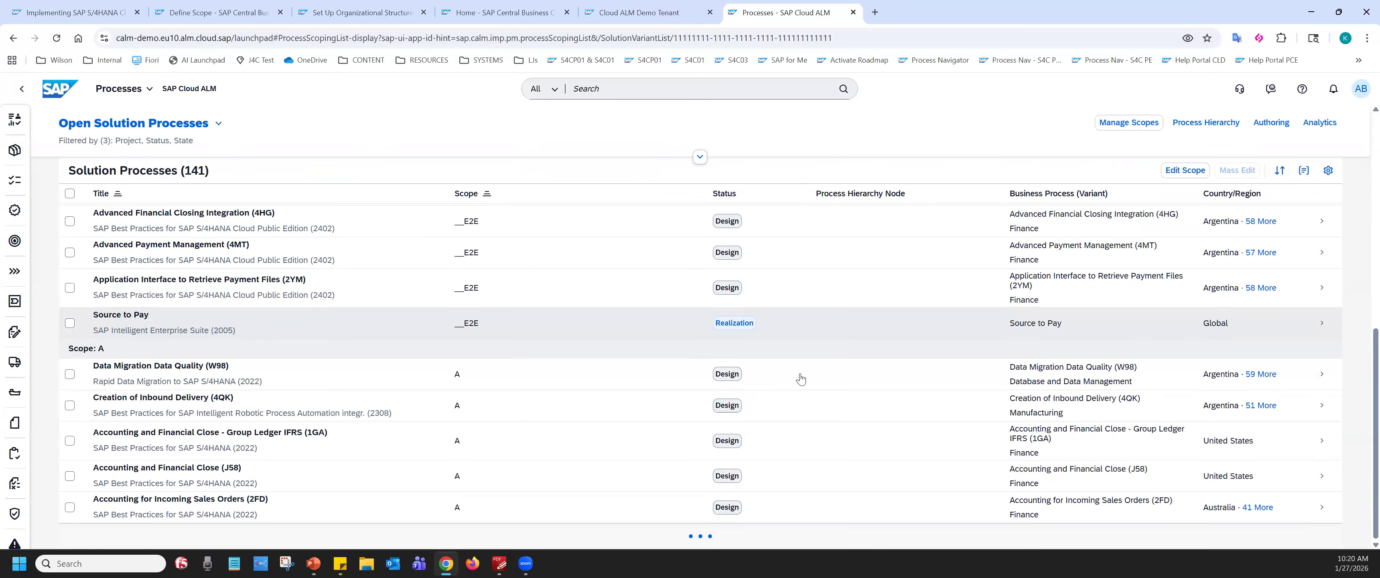
{"action": "scroll", "coordinate": [601, 484], "scroll_direction": "down", "scroll_amount": 10}
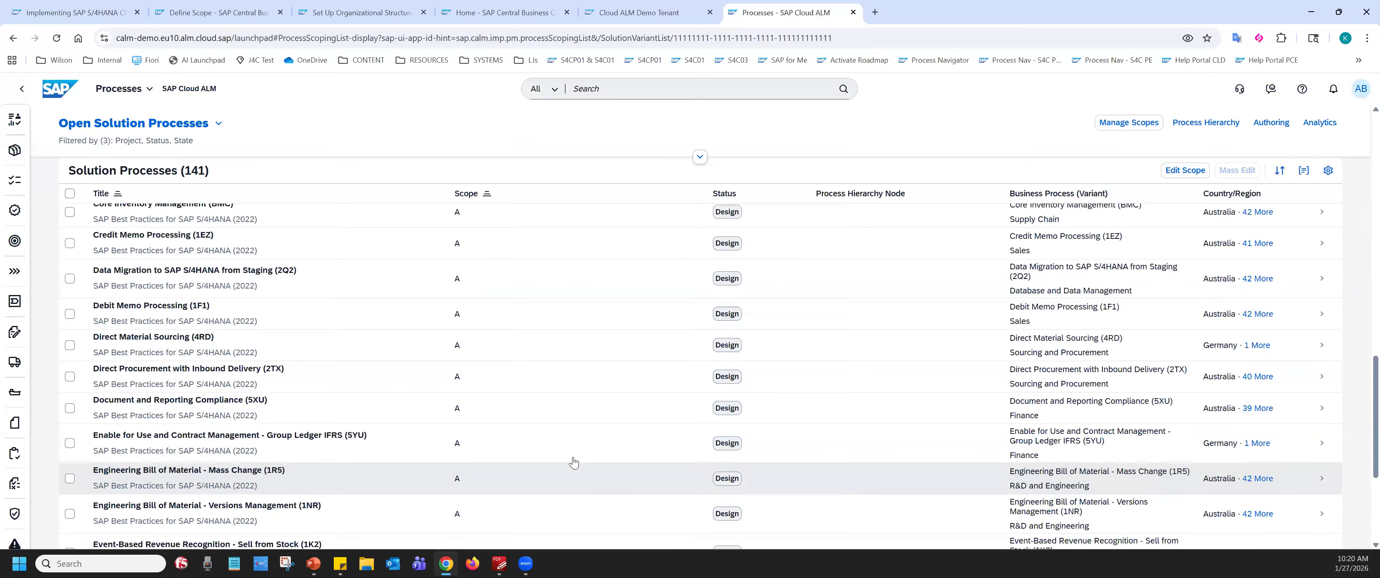
- Switch back to the Define Scope activity in SAP Central Business Configuration
{"action": "left_click", "coordinate": [218, 15]}
{"action": "left_click", "coordinate": [681, 280]}
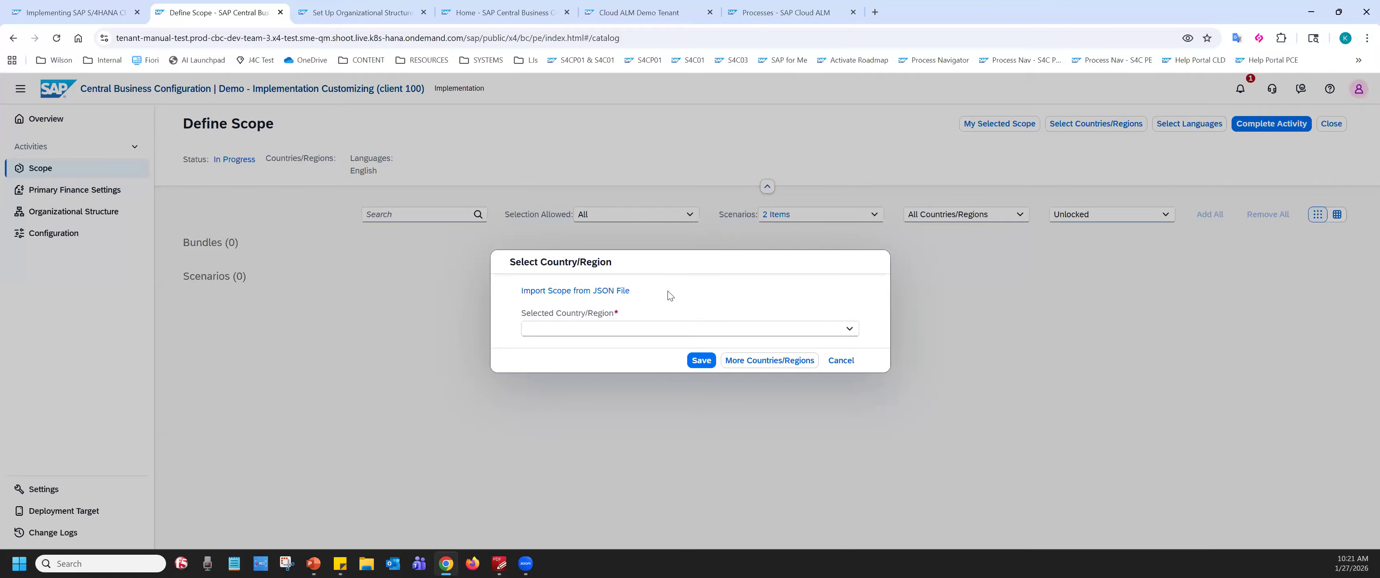
{"action": "left_click", "coordinate": [772, 18]}
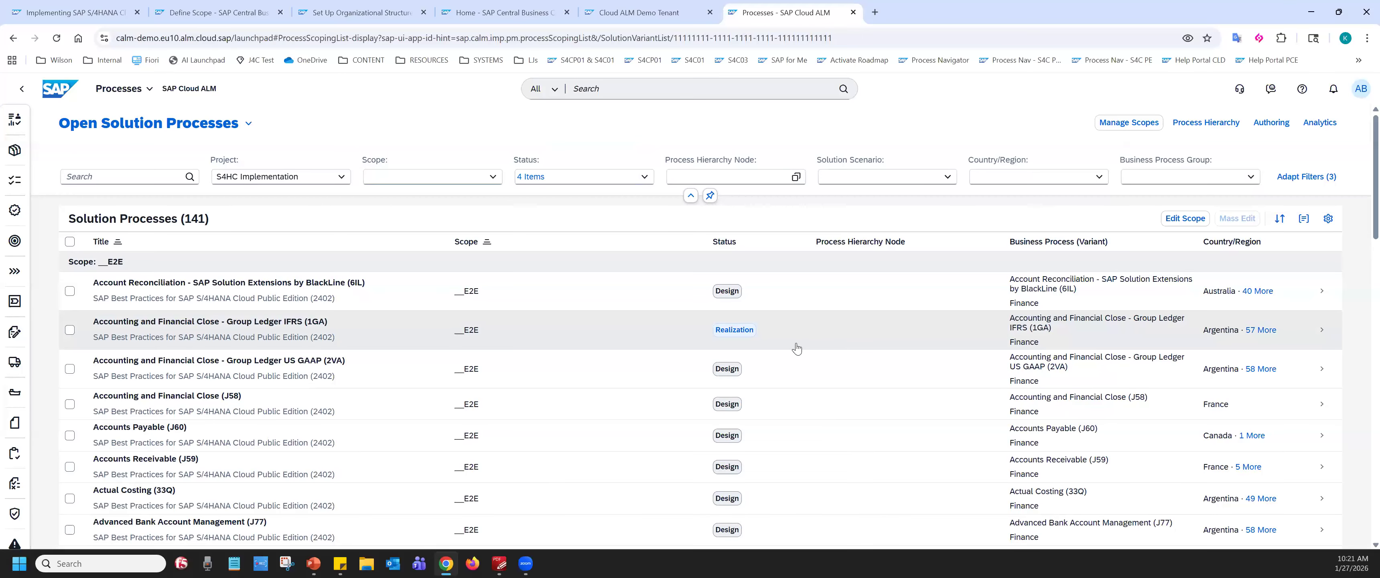
{"action": "left_click", "coordinate": [633, 14]}
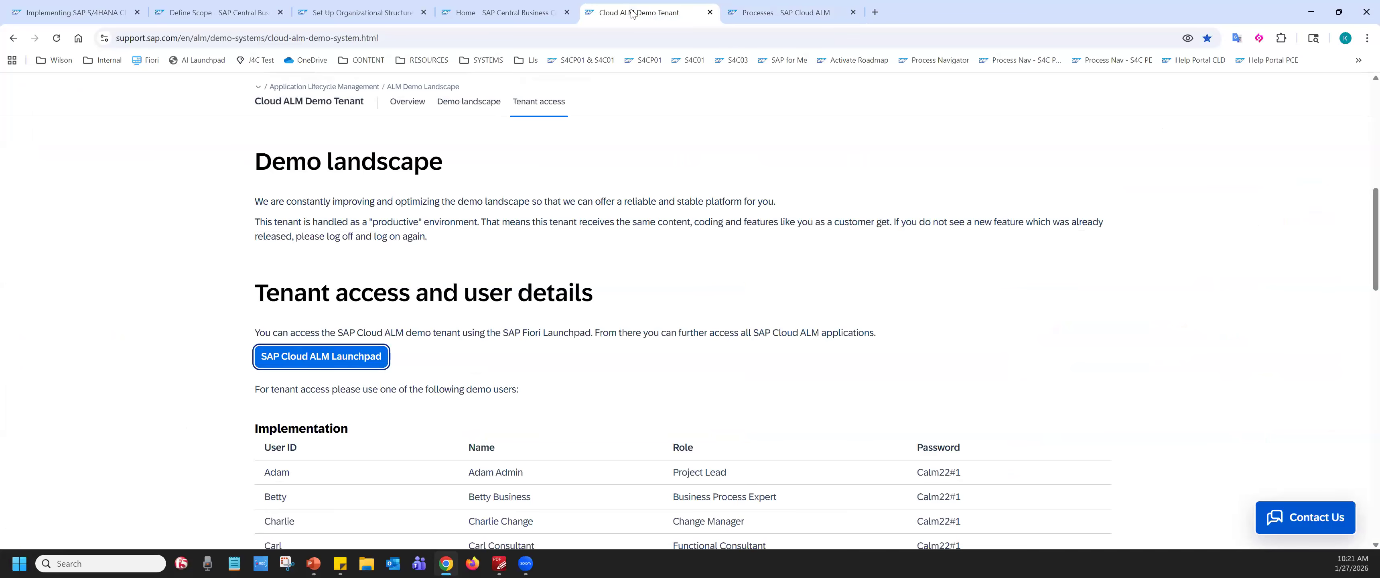
{"action": "left_click", "coordinate": [199, 11]}
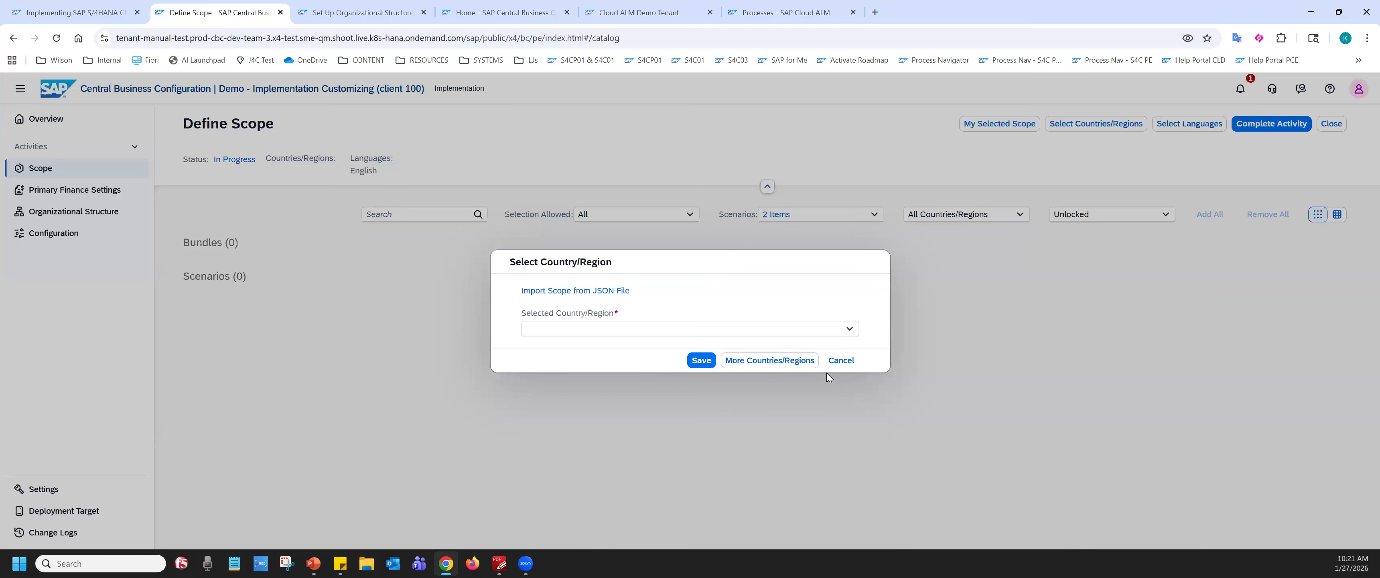
- Select USA and Germany as the countries/regions for the implementation scope
{"action": "key", "text": "ctrl"}
{"action": "left_click", "coordinate": [577, 327]}
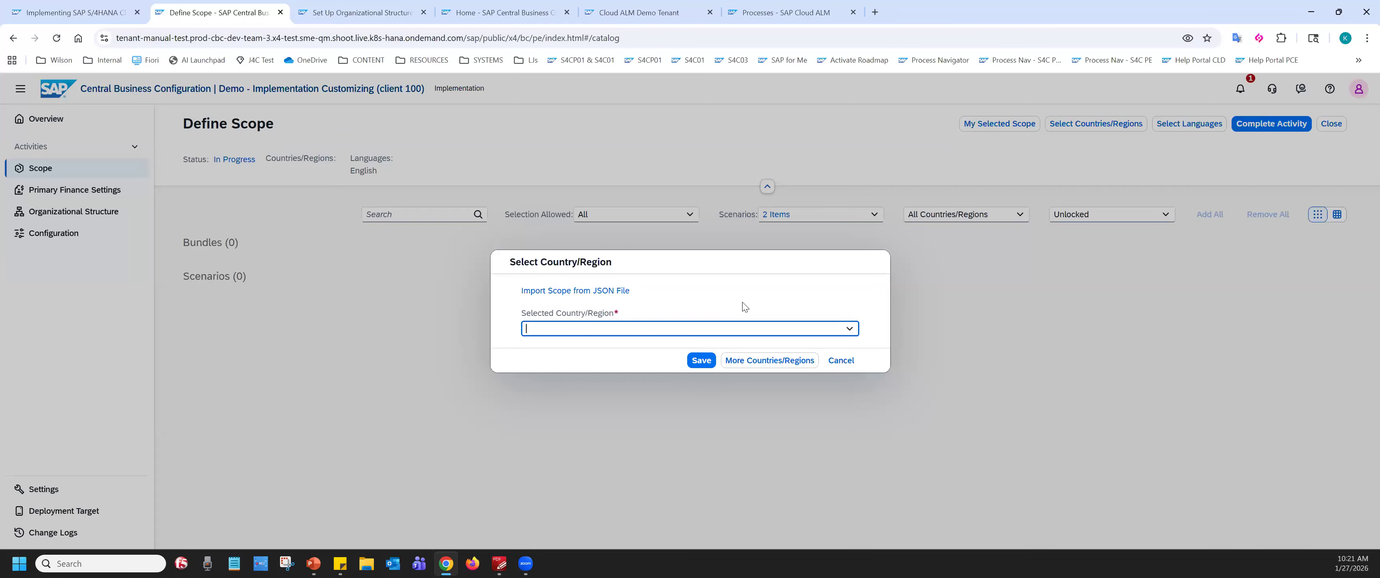
{"action": "type", "text": "Ukraine"}
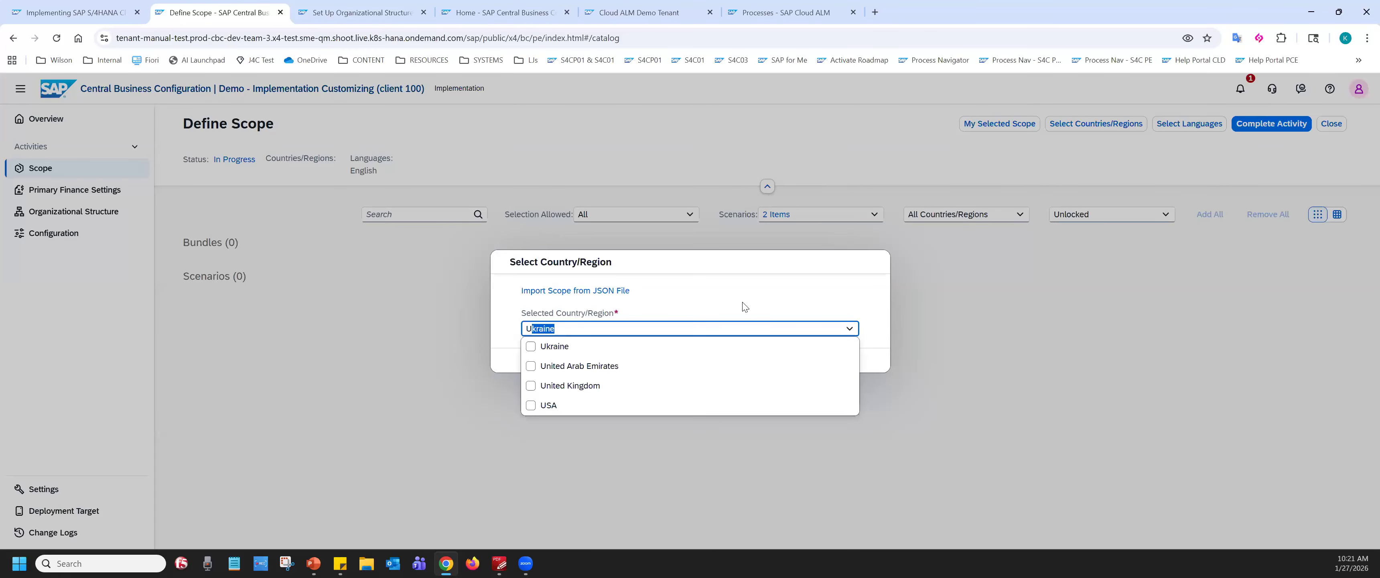
{"action": "left_click", "coordinate": [531, 406]}
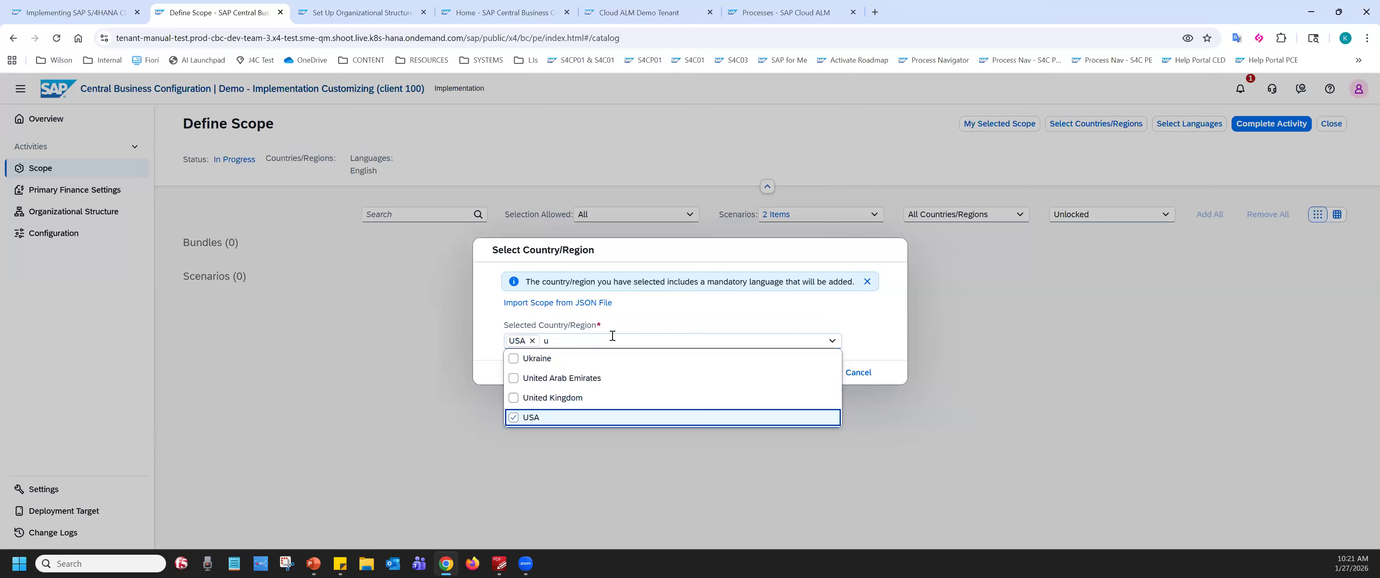
{"action": "left_click", "coordinate": [636, 337]}
{"action": "type", "text": "g"}
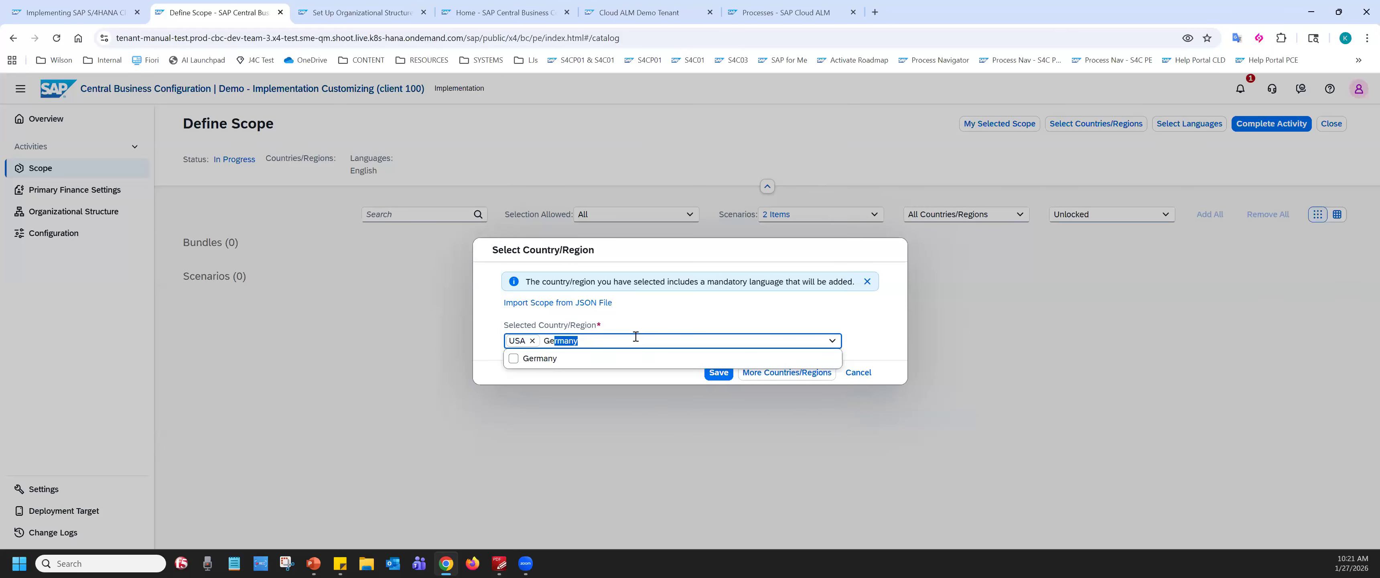
{"action": "left_click", "coordinate": [559, 361]}
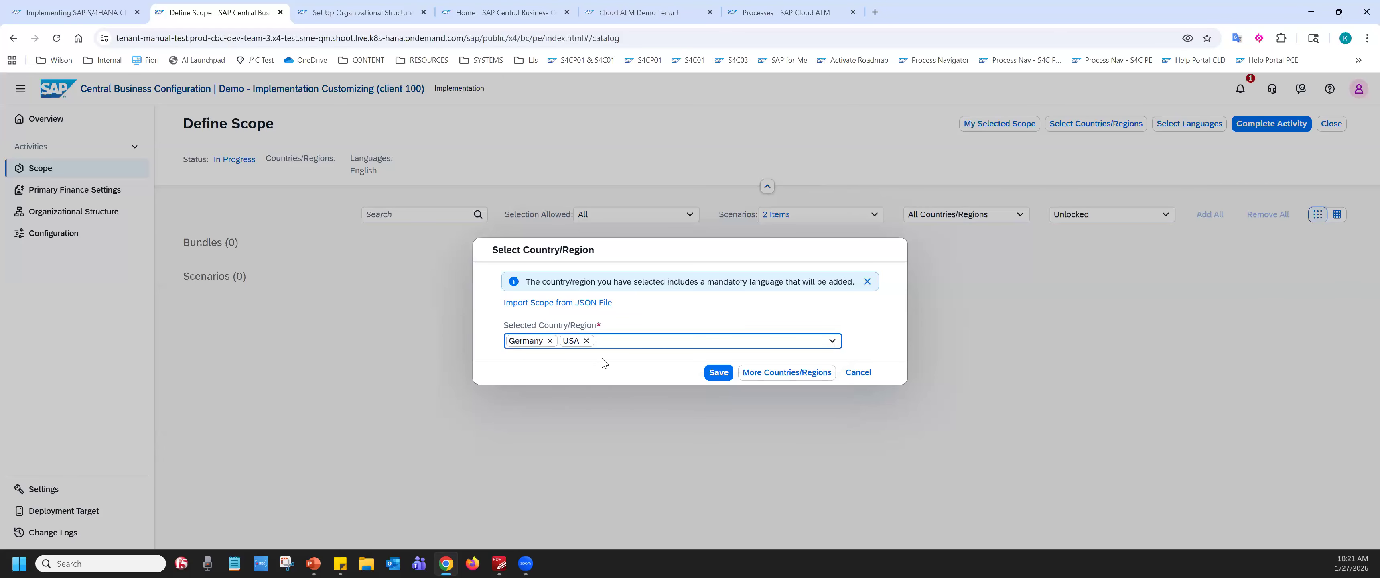
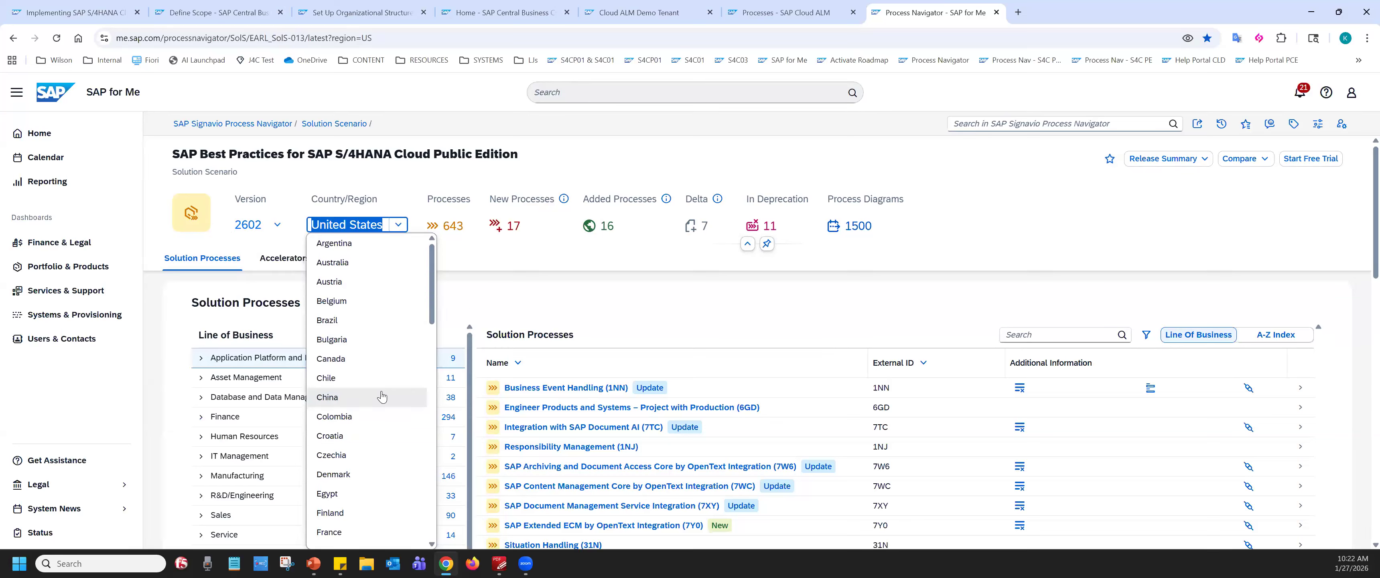
- Look through the countries/regions of SAP Best Practices for SAP S/4HANA Cloud Public Edition in Process Navigator and return to Define Scope
{"action": "scroll", "coordinate": [382, 396], "scroll_direction": "down", "scroll_amount": 15}
{"action": "scroll", "coordinate": [380, 397], "scroll_direction": "up", "scroll_amount": 15}
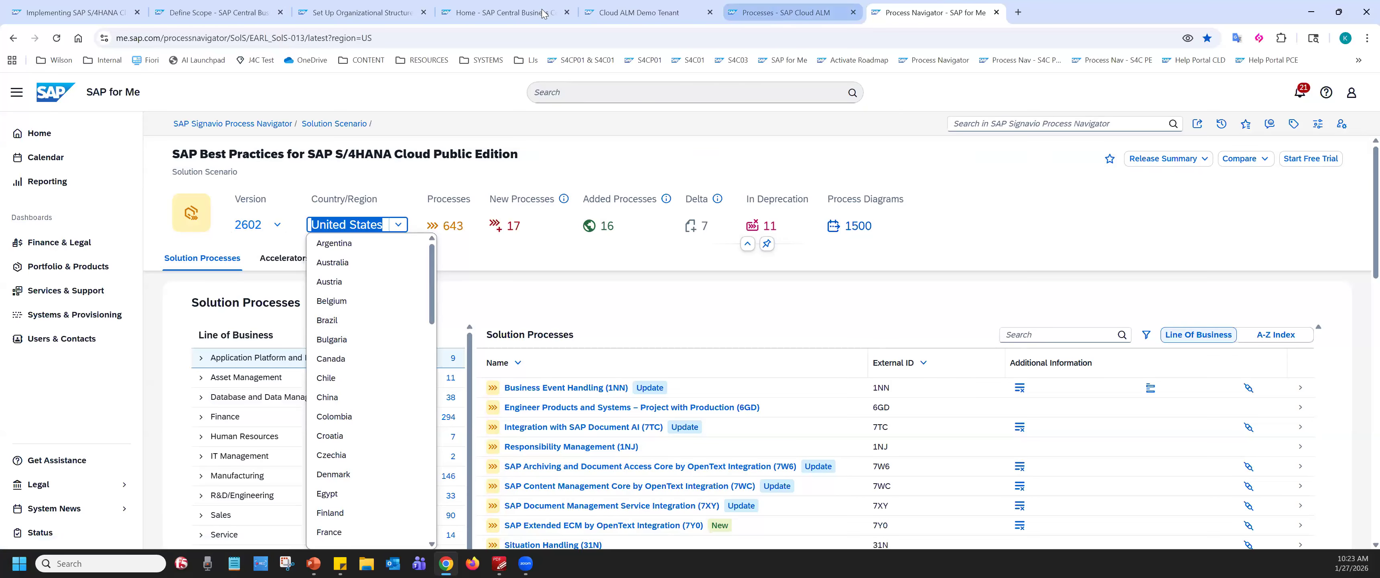
{"action": "left_click", "coordinate": [216, 13]}
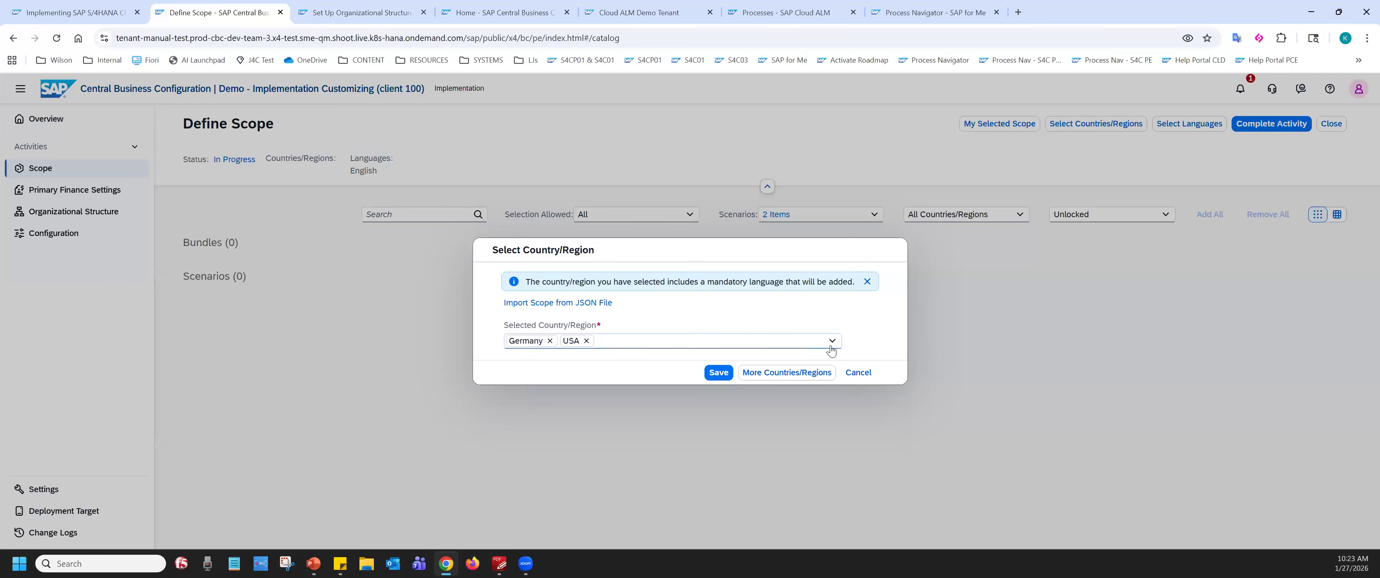
- Examine the full list of localized countries/regions offered for the scope, keeping the current selection
{"action": "left_click", "coordinate": [833, 346]}
{"action": "scroll", "coordinate": [723, 280], "scroll_direction": "down", "scroll_amount": 5}
{"action": "scroll", "coordinate": [724, 280], "scroll_direction": "down", "scroll_amount": 5}
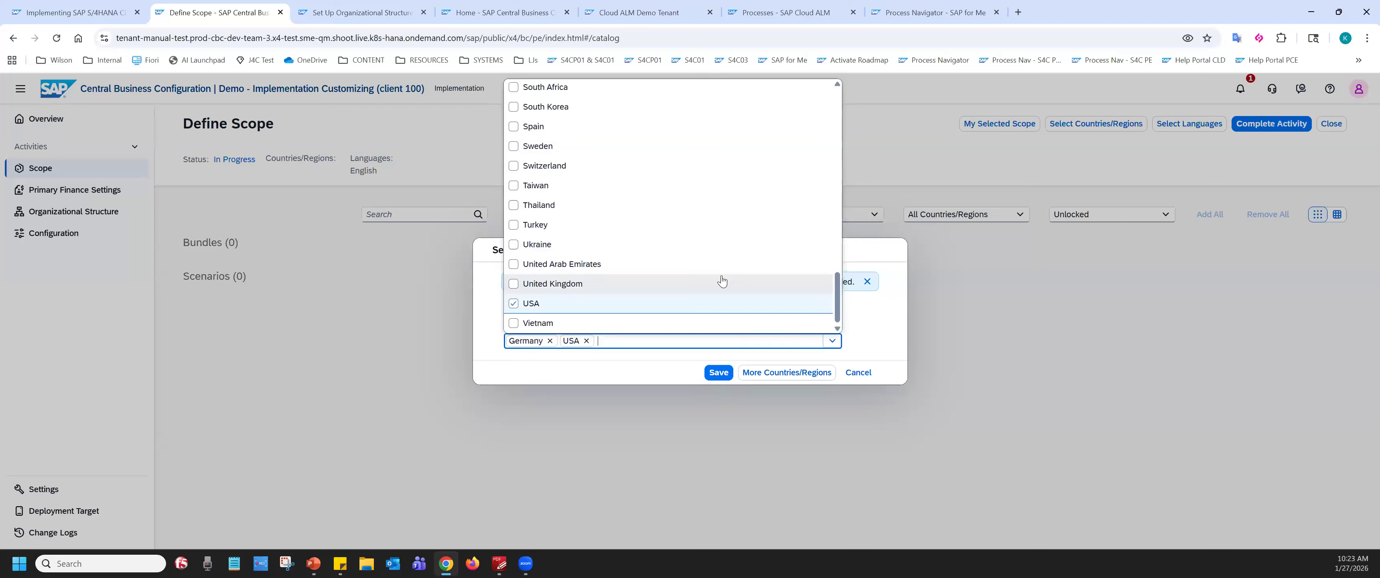
{"action": "left_click", "coordinate": [873, 332]}
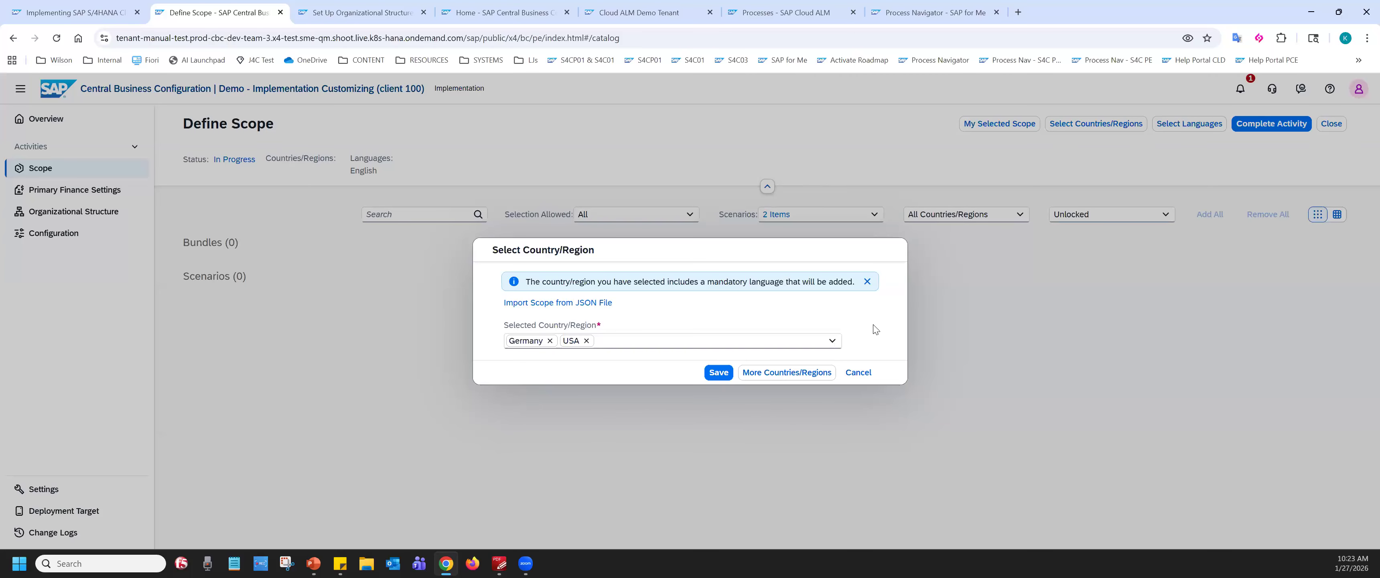
{"action": "left_click", "coordinate": [832, 341]}
{"action": "scroll", "coordinate": [729, 273], "scroll_direction": "up", "scroll_amount": 15}
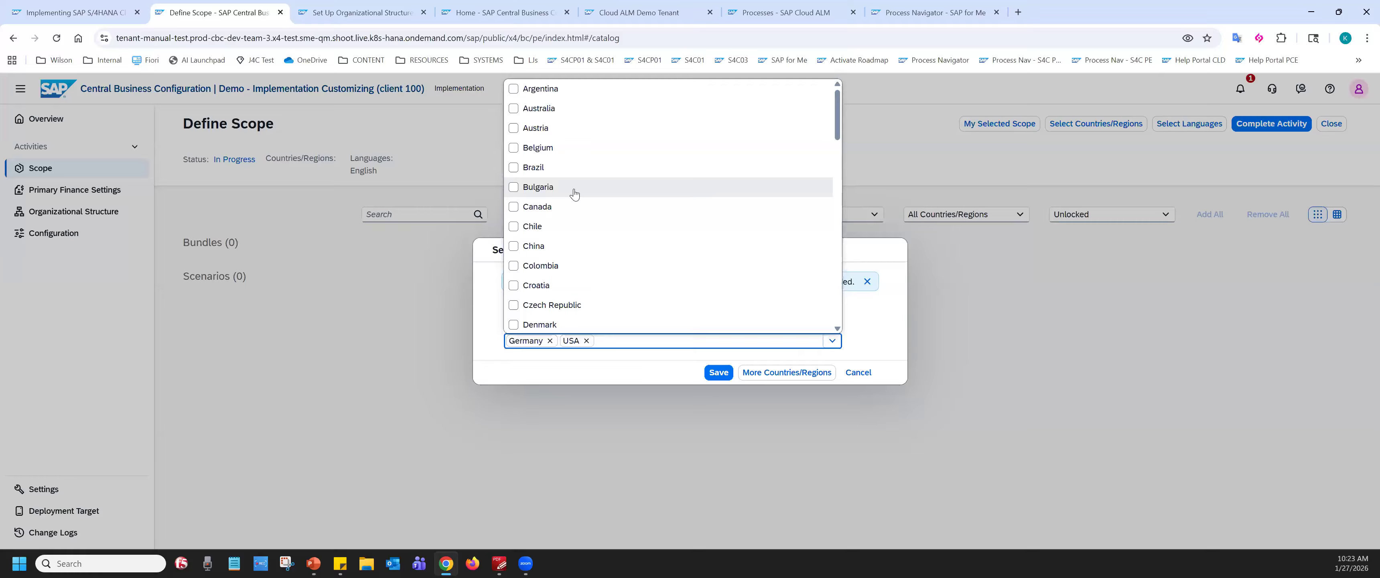
{"action": "scroll", "coordinate": [671, 207], "scroll_direction": "down", "scroll_amount": 15}
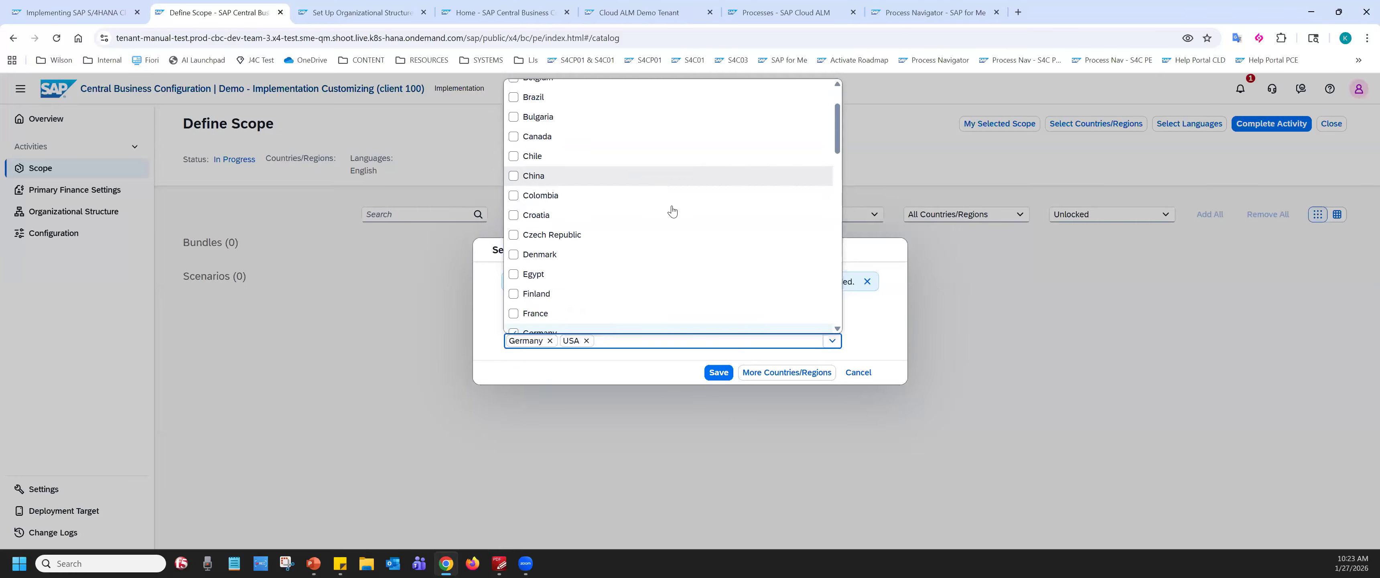
{"action": "left_click", "coordinate": [865, 329]}
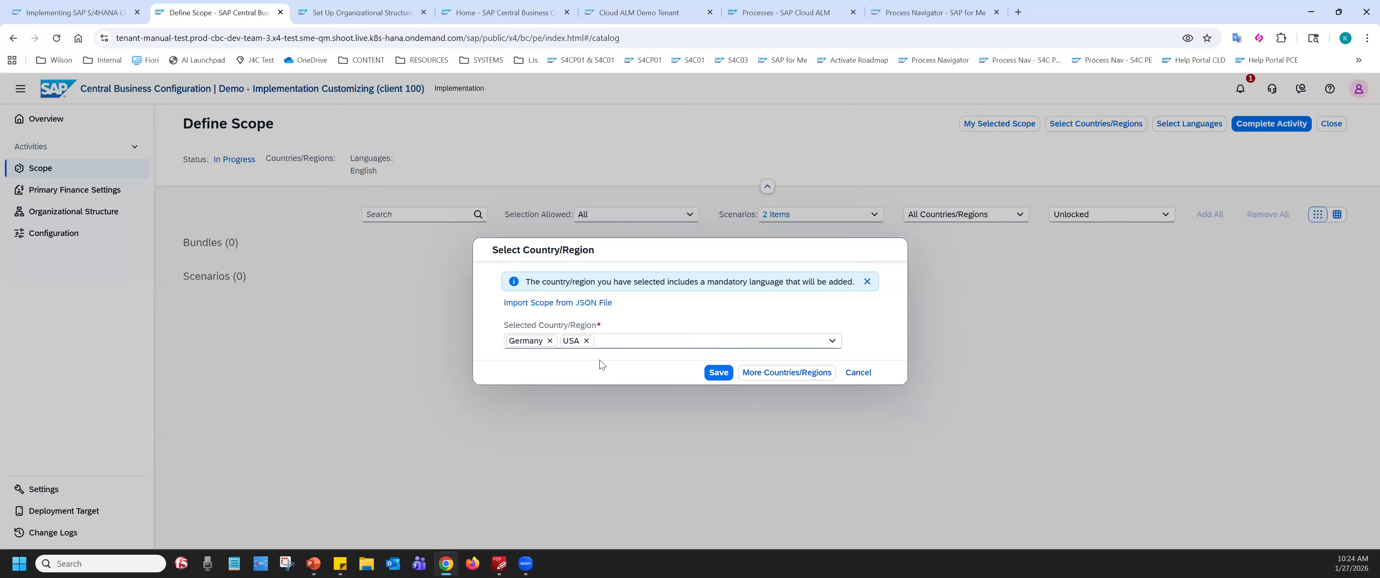
{"action": "left_click", "coordinate": [832, 341]}
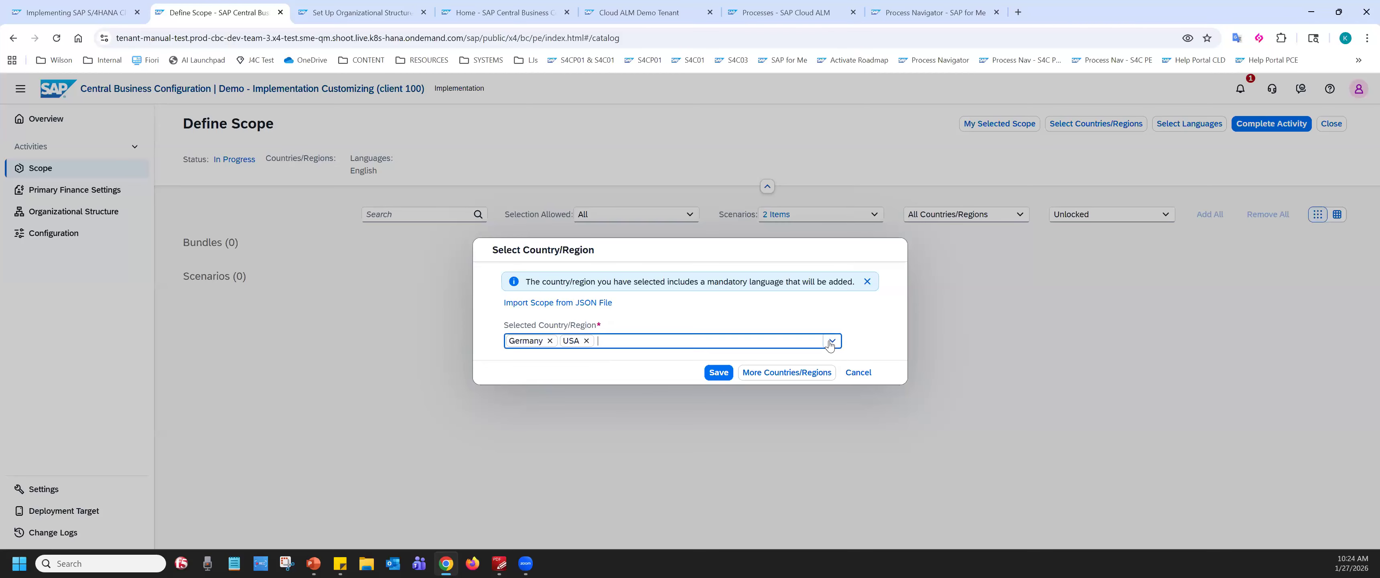
{"action": "left_click", "coordinate": [877, 313]}
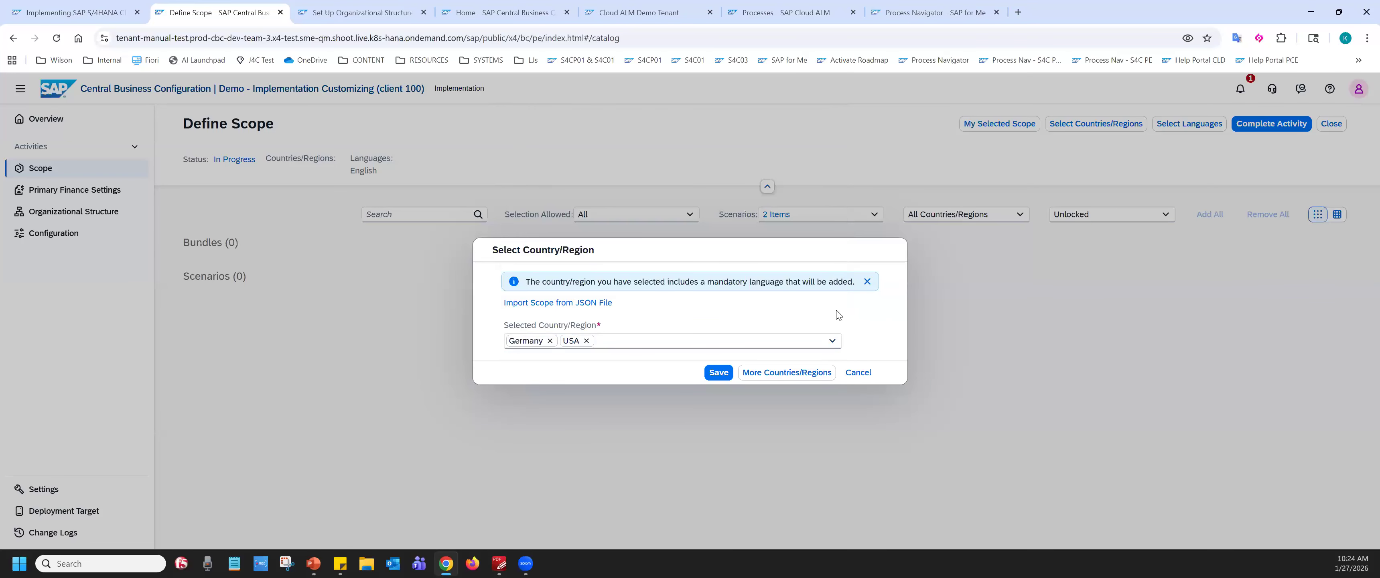
- Open the More Countries/Regions option and read the Configuration Localization Tool instructions on target and source countries
{"action": "left_click", "coordinate": [765, 376]}
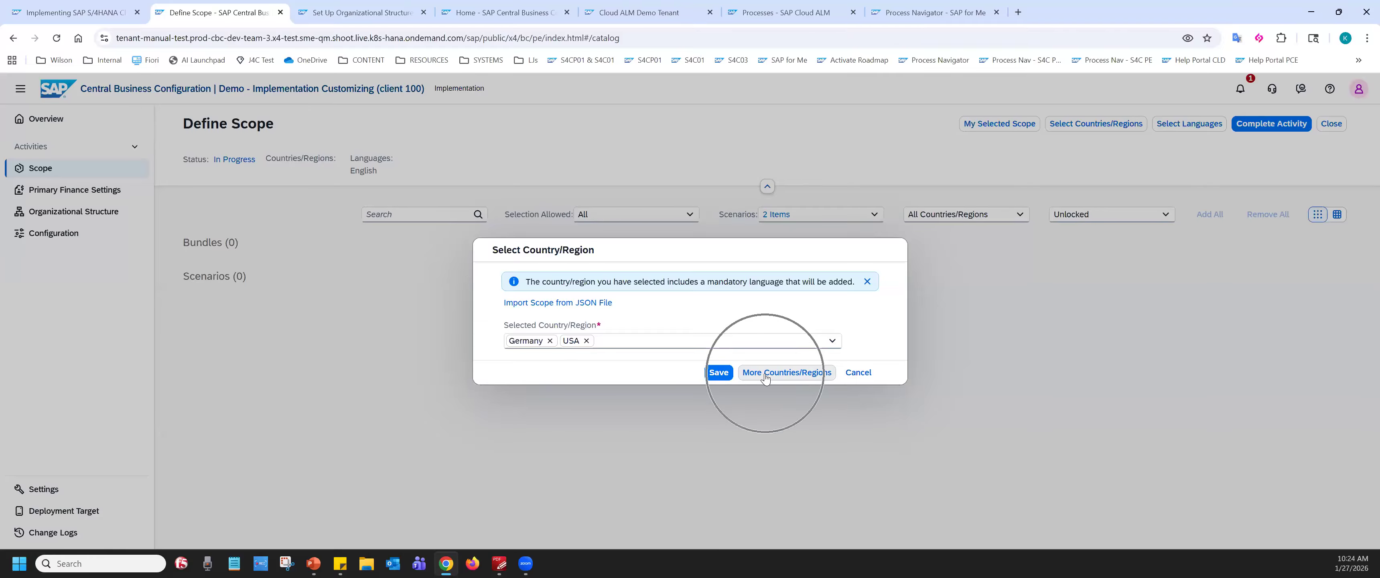
{"action": "left_click", "coordinate": [765, 377]}
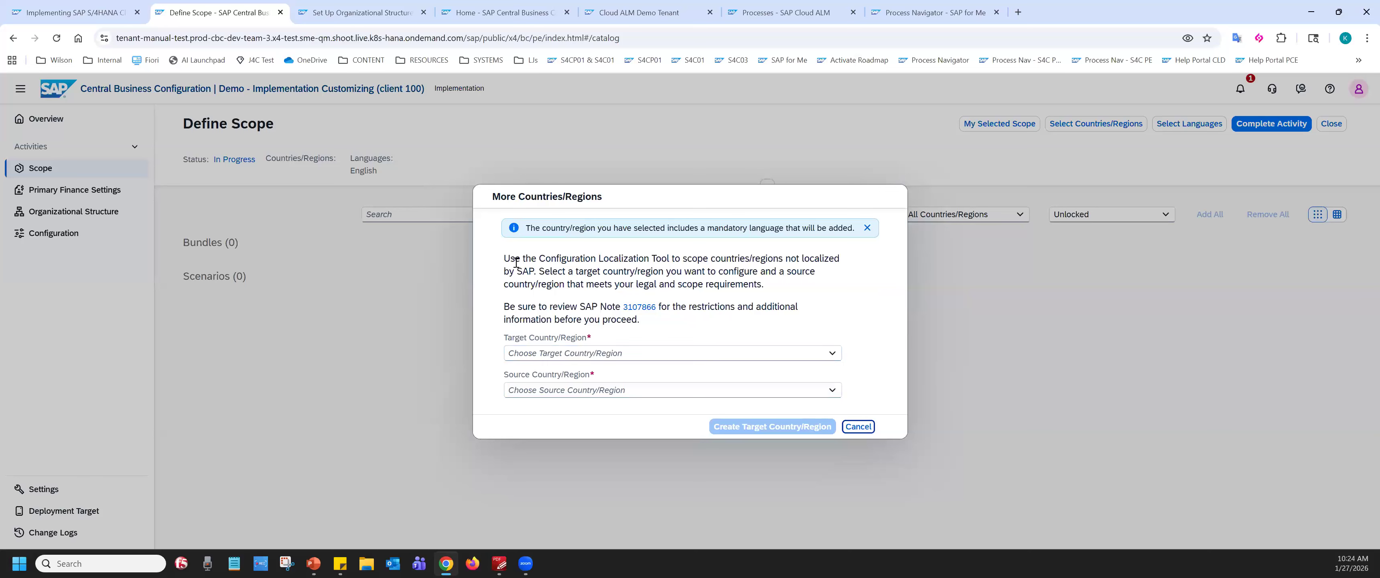
{"action": "left_click_drag", "start_coordinate": [539, 259], "coordinate": [856, 268]}
{"action": "left_click", "coordinate": [588, 271]}
{"action": "left_click_drag", "start_coordinate": [544, 270], "coordinate": [724, 276]}
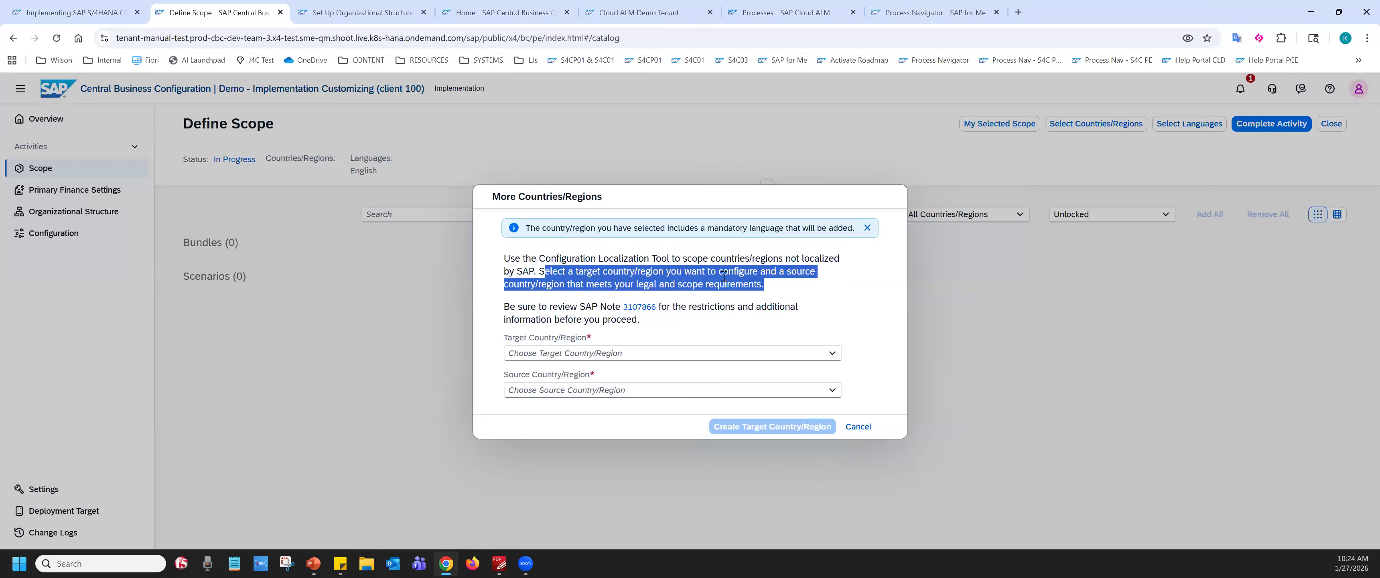
{"action": "left_click", "coordinate": [723, 276]}
{"action": "left_click_drag", "start_coordinate": [516, 285], "coordinate": [766, 285]}
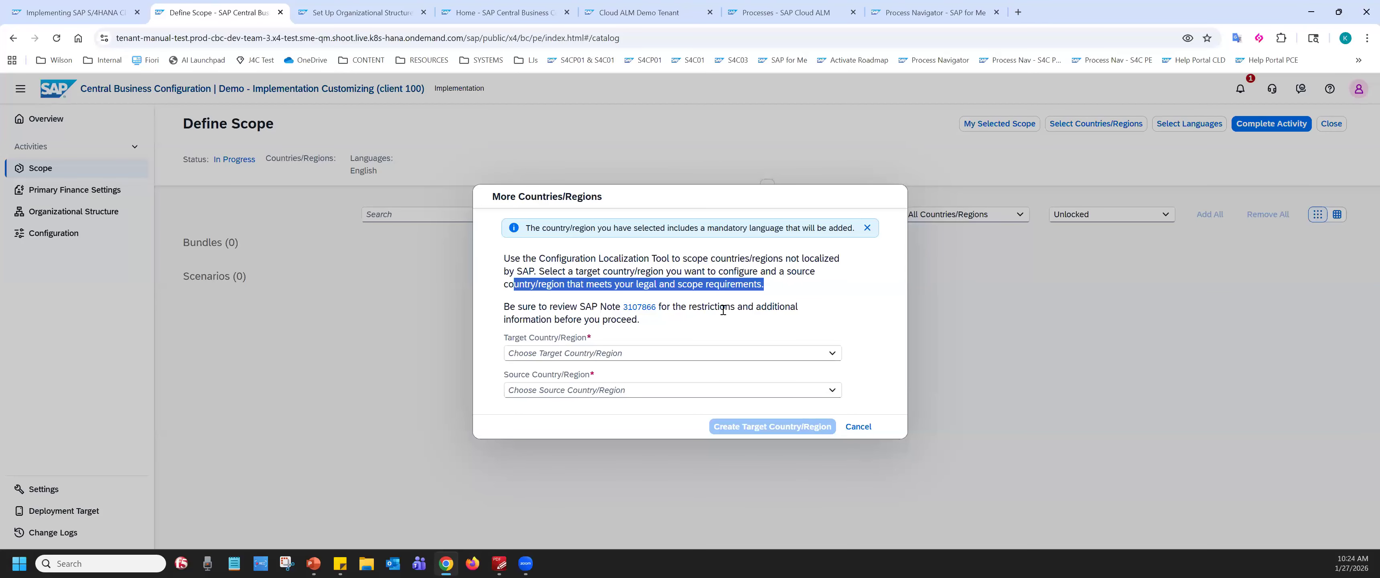
{"action": "left_click", "coordinate": [565, 317]}
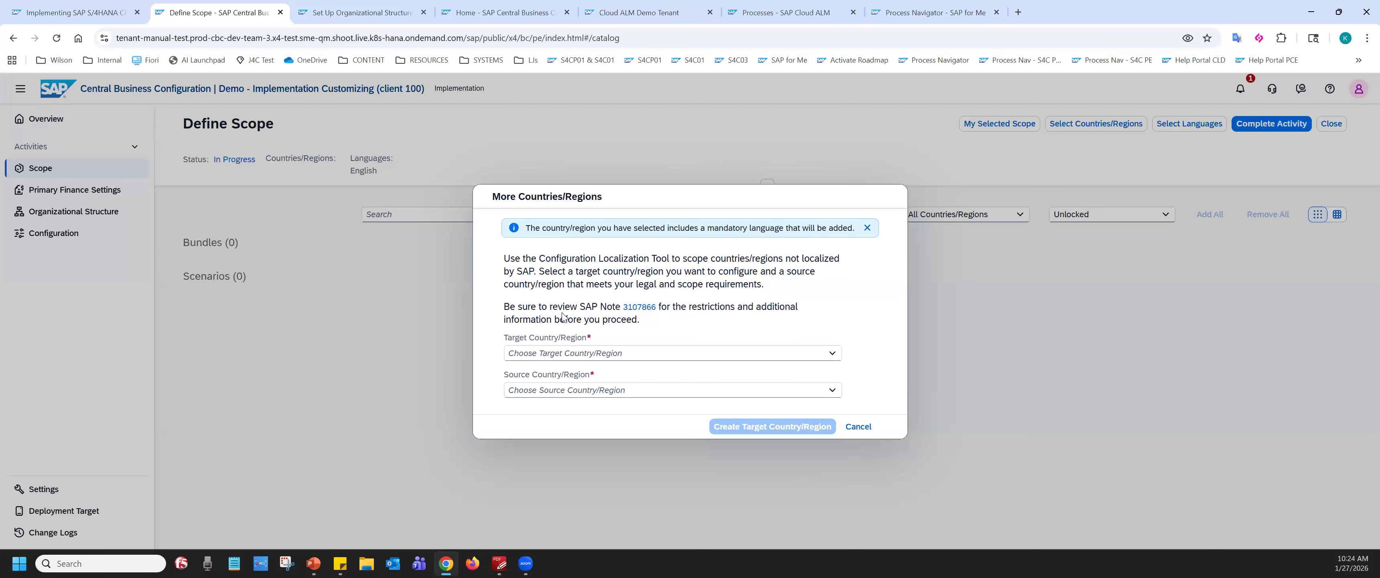
- Set Germany as the source country/region for the Configuration Localization Tool
{"action": "left_click", "coordinate": [549, 392]}
{"action": "left_click", "coordinate": [833, 391]}
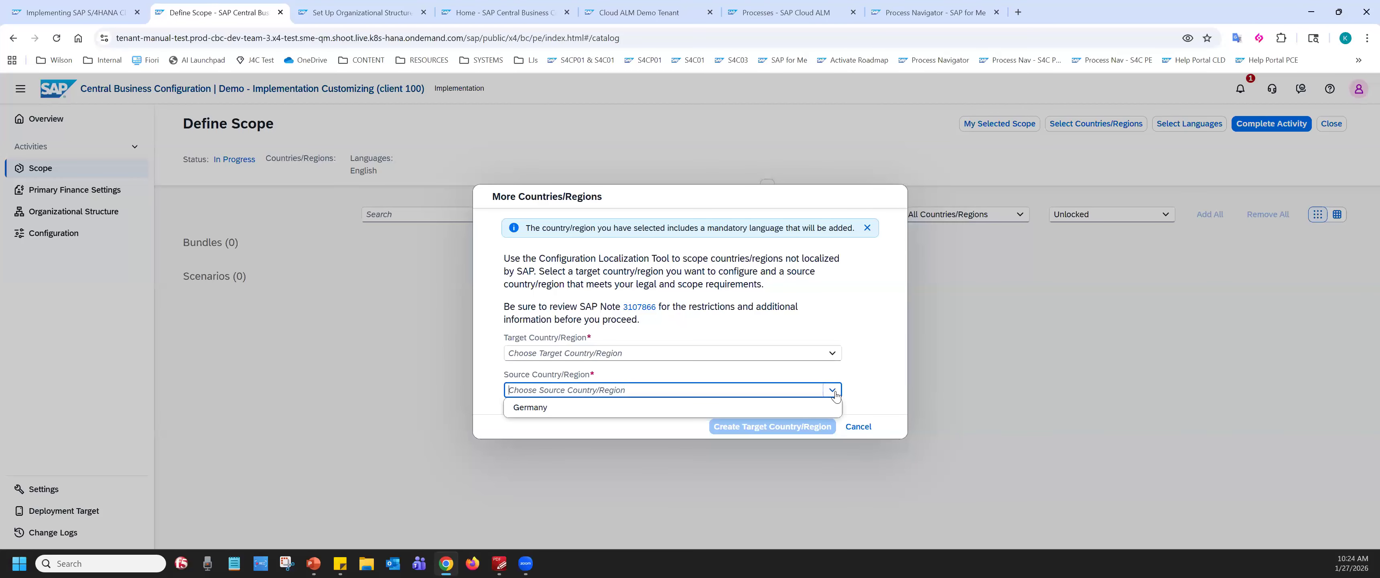
{"action": "left_click", "coordinate": [568, 418]}
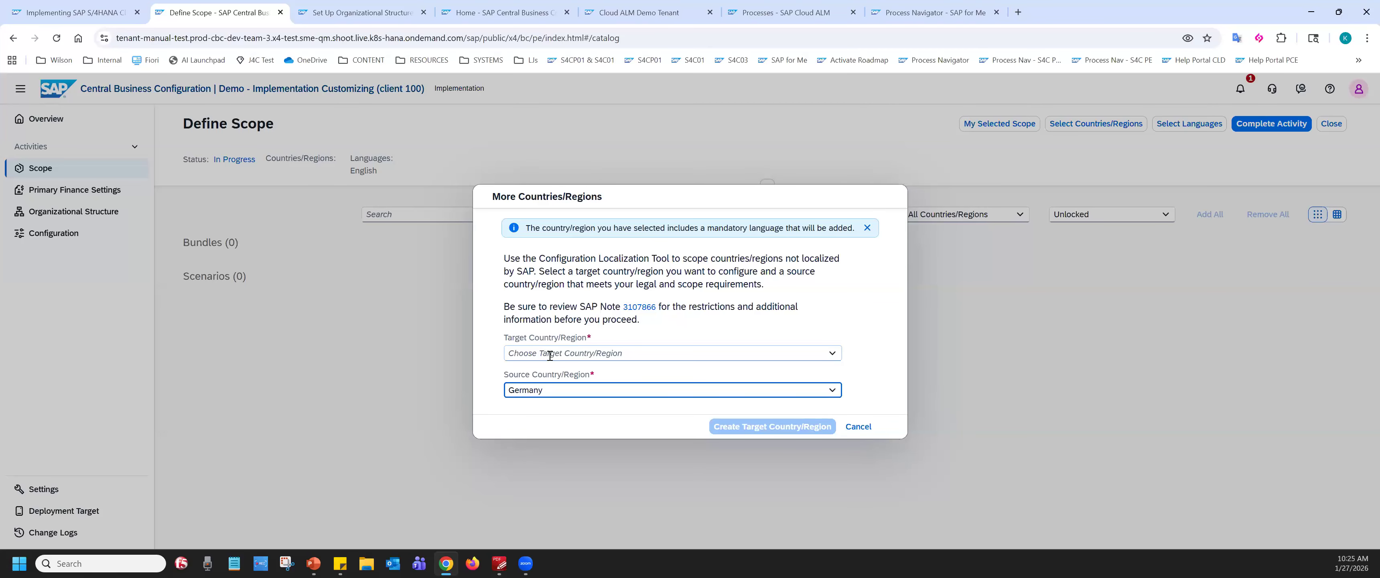
- Set Aruba as the target country/region for the Configuration Localization Tool
{"action": "left_click", "coordinate": [825, 354]}
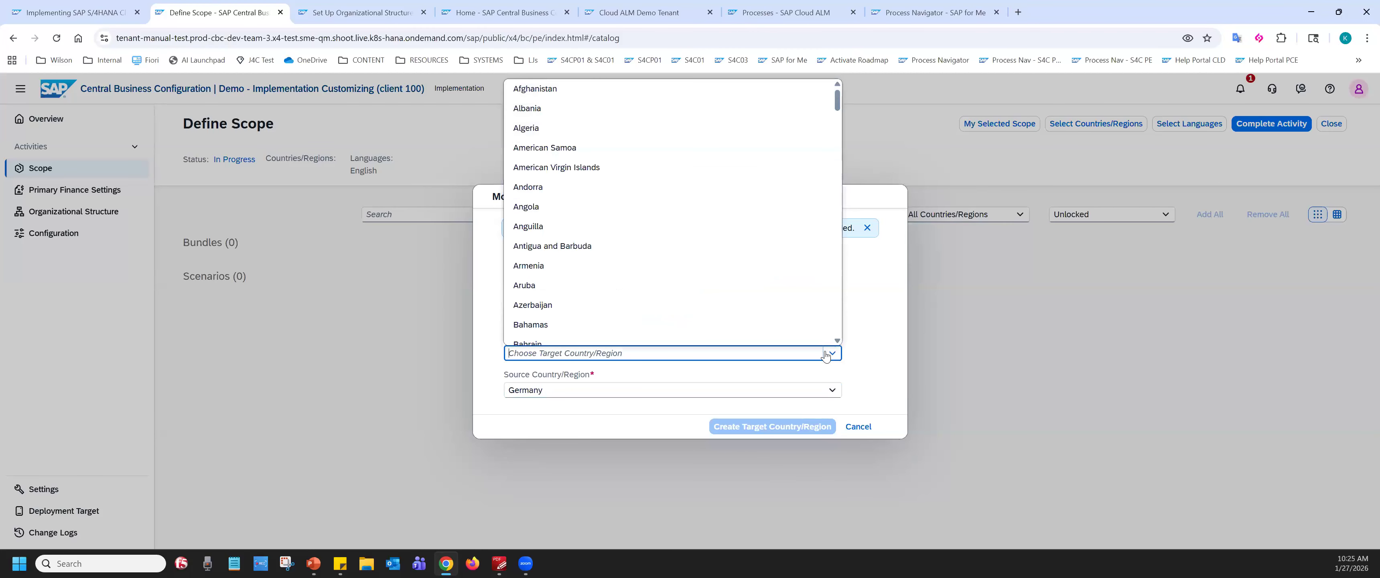
{"action": "scroll", "coordinate": [756, 253], "scroll_direction": "down", "scroll_amount": 3}
{"action": "scroll", "coordinate": [756, 254], "scroll_direction": "down", "scroll_amount": 20}
{"action": "scroll", "coordinate": [751, 264], "scroll_direction": "down", "scroll_amount": 15}
{"action": "scroll", "coordinate": [751, 267], "scroll_direction": "up", "scroll_amount": 18}
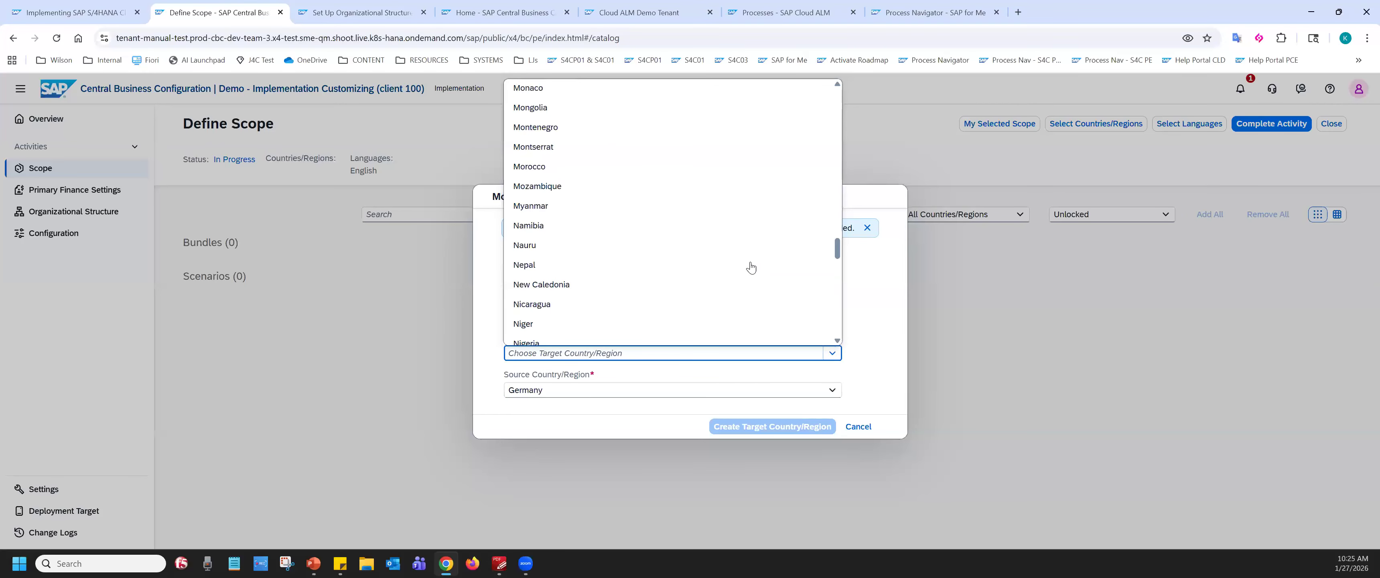
{"action": "scroll", "coordinate": [751, 267], "scroll_direction": "up", "scroll_amount": 10}
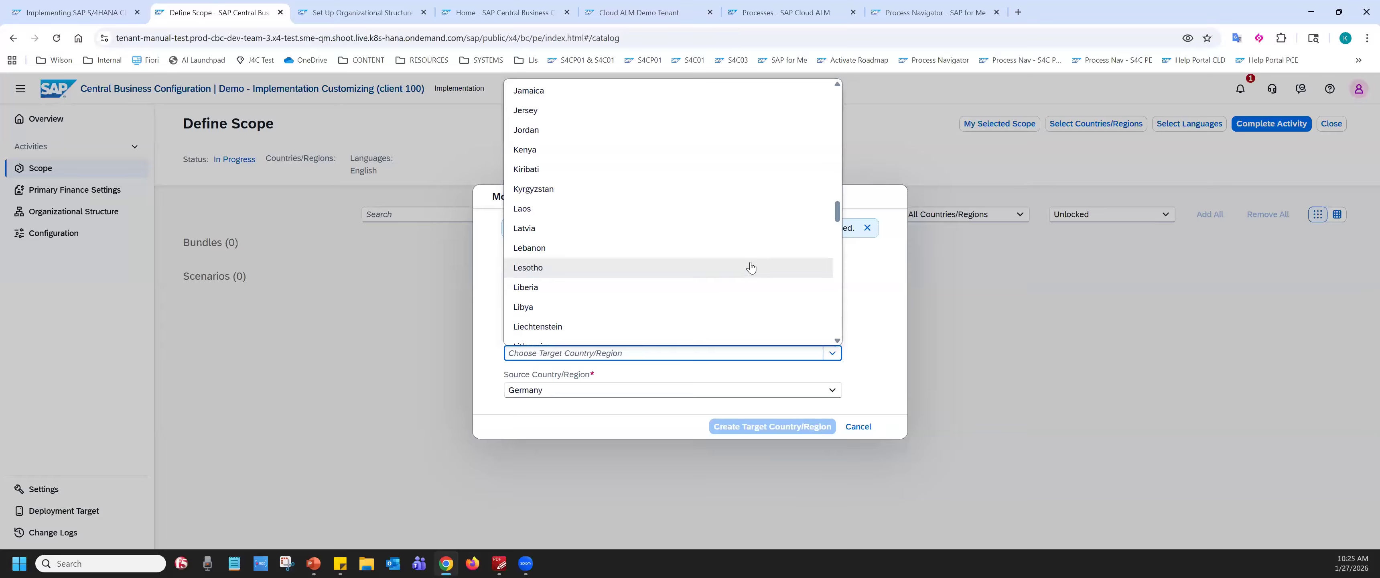
{"action": "scroll", "coordinate": [751, 267], "scroll_direction": "up", "scroll_amount": 20}
{"action": "scroll", "coordinate": [751, 266], "scroll_direction": "up", "scroll_amount": 7}
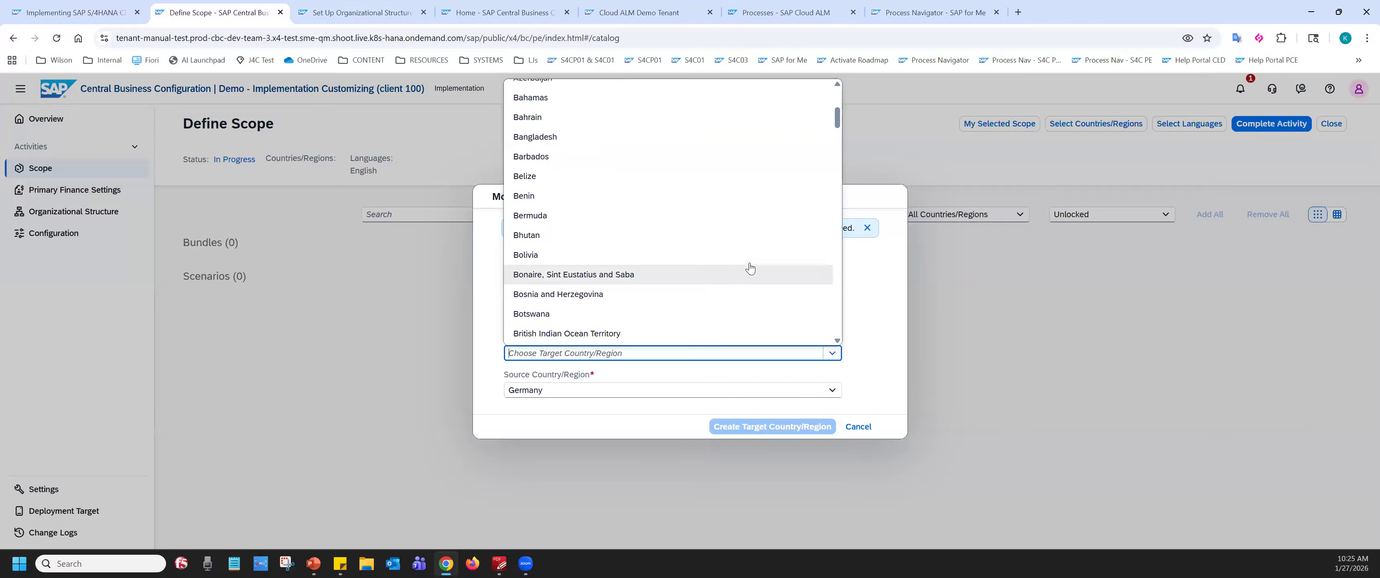
{"action": "scroll", "coordinate": [750, 268], "scroll_direction": "up", "scroll_amount": 3}
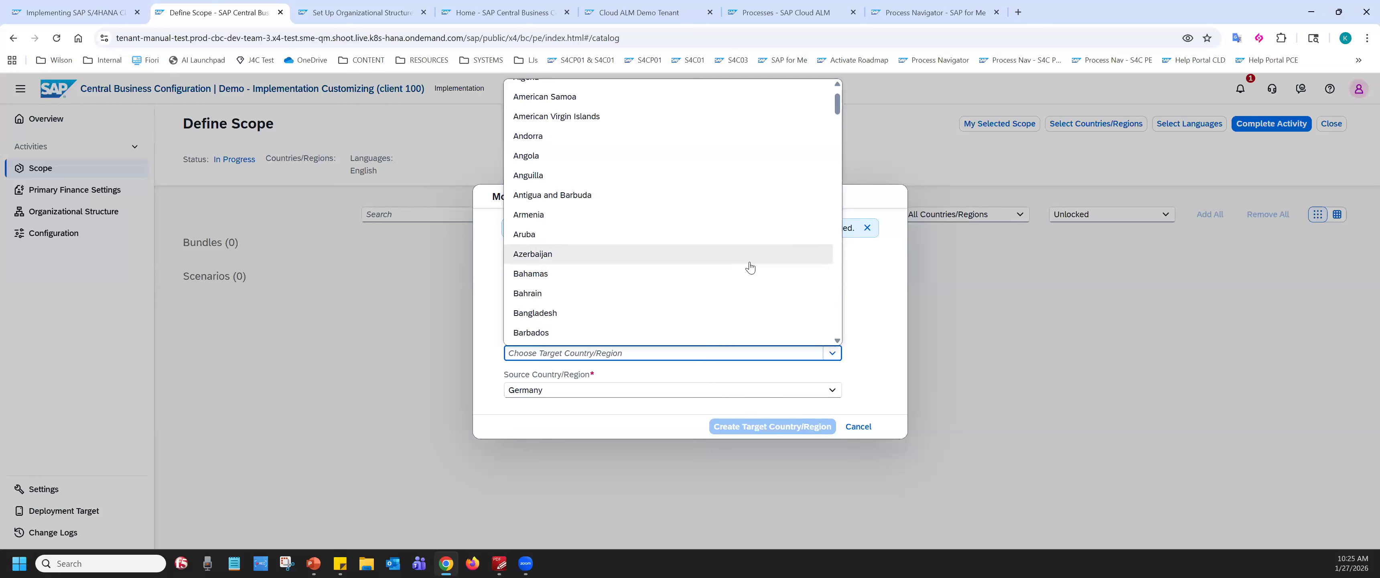
{"action": "left_click", "coordinate": [549, 236]}
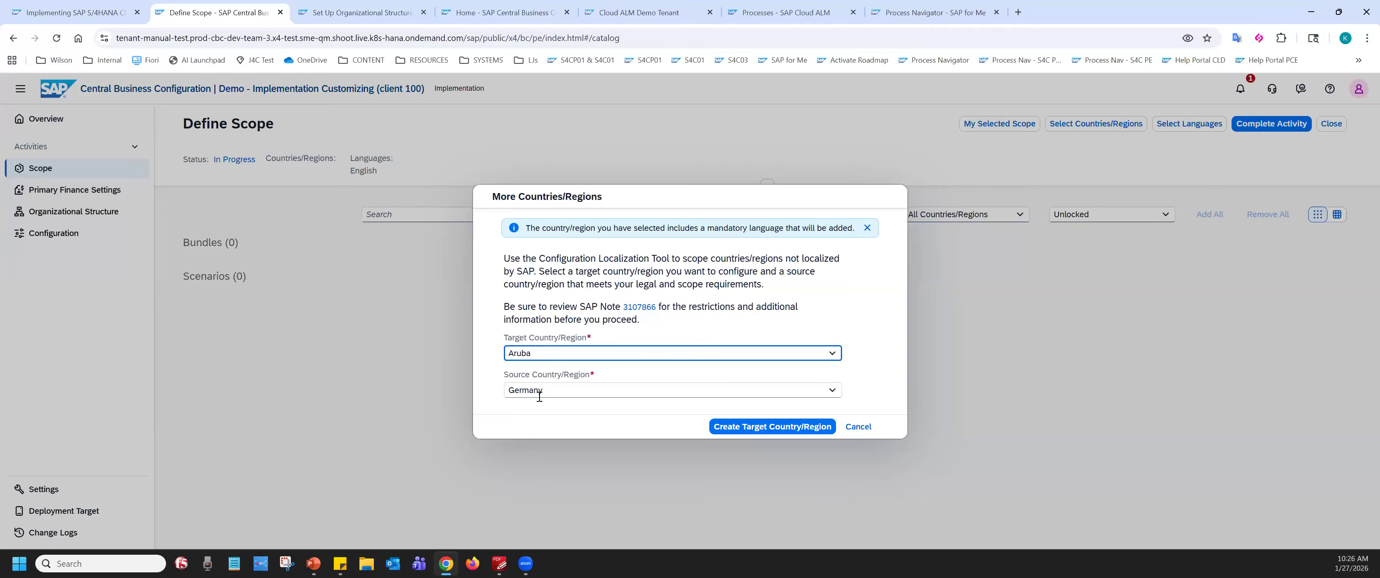
- Create the Aruba target country/region from the Germany source, reading and accepting the caution on customer-implemented localization workspaces
{"action": "key", "text": "ctrl"}
{"action": "key", "text": "ctrl"}
{"action": "double_click", "coordinate": [522, 354]}
{"action": "left_click", "coordinate": [747, 430]}
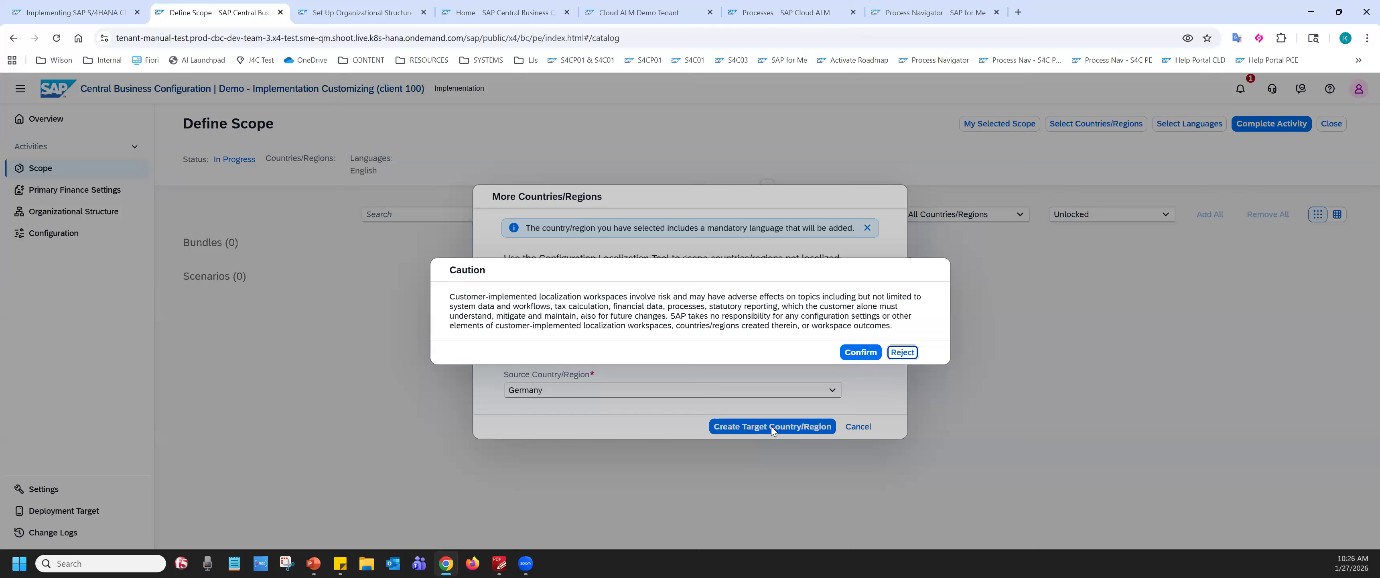
{"action": "left_click_drag", "start_coordinate": [449, 296], "coordinate": [913, 298]}
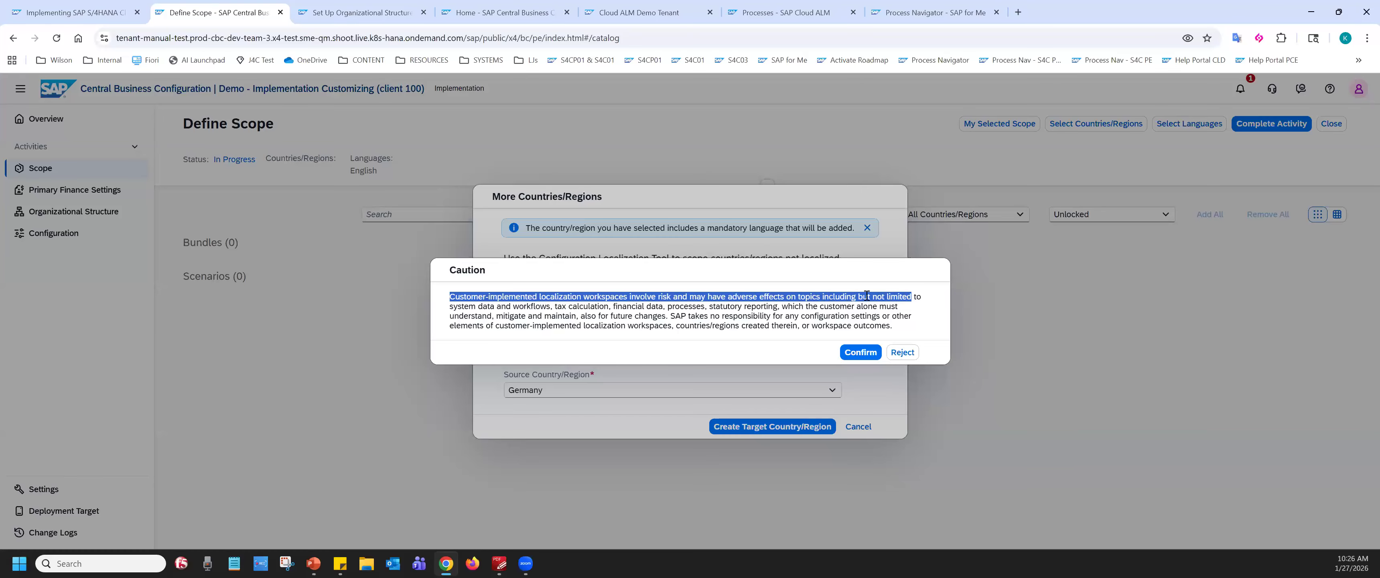
{"action": "left_click_drag", "start_coordinate": [459, 308], "coordinate": [813, 307]}
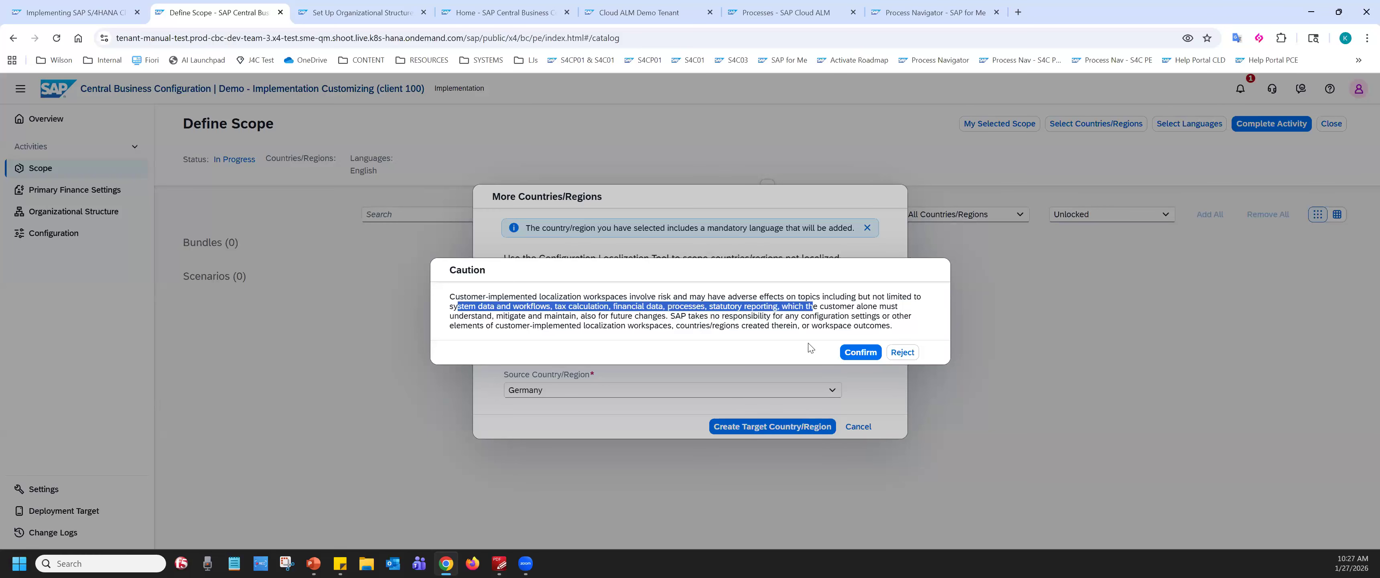
{"action": "left_click", "coordinate": [860, 352]}
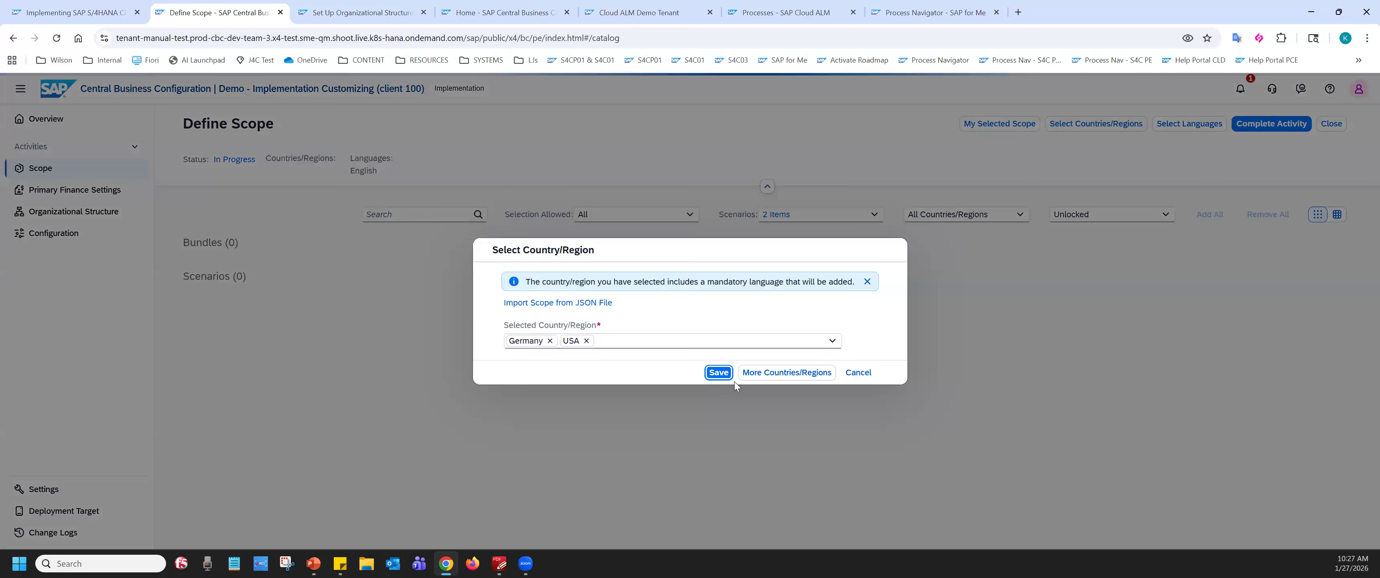
- Save Aruba, Germany and USA as the selected countries/regions of the scope
{"action": "left_click", "coordinate": [630, 346]}
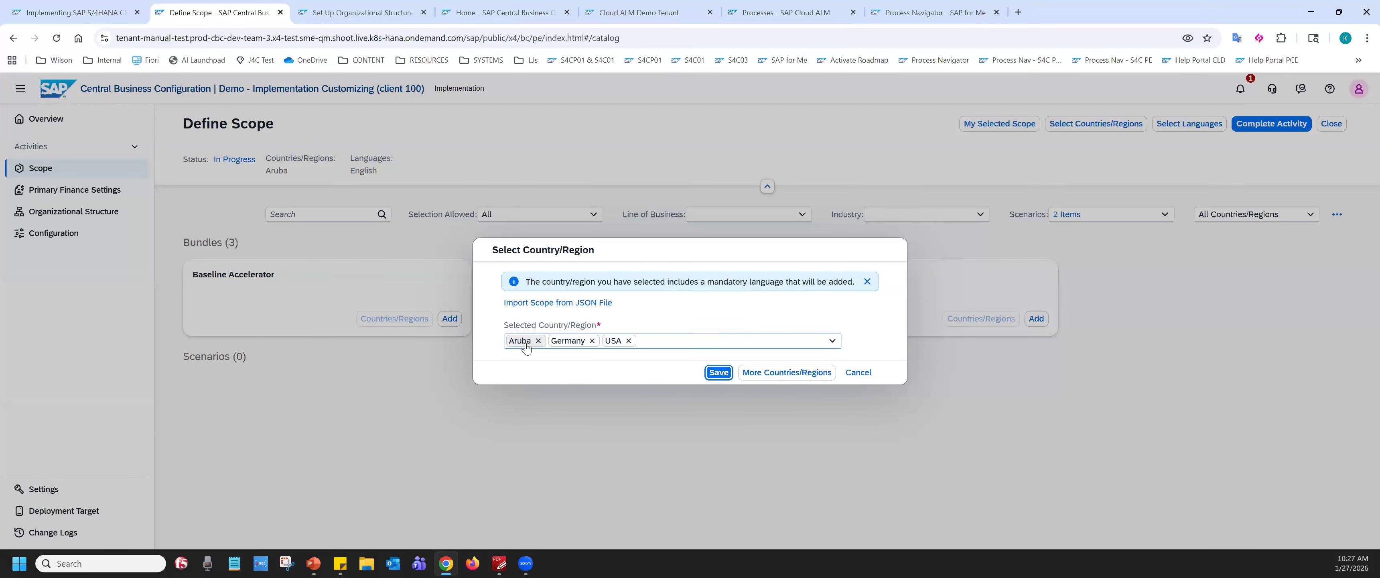
{"action": "key", "text": "ctrl"}
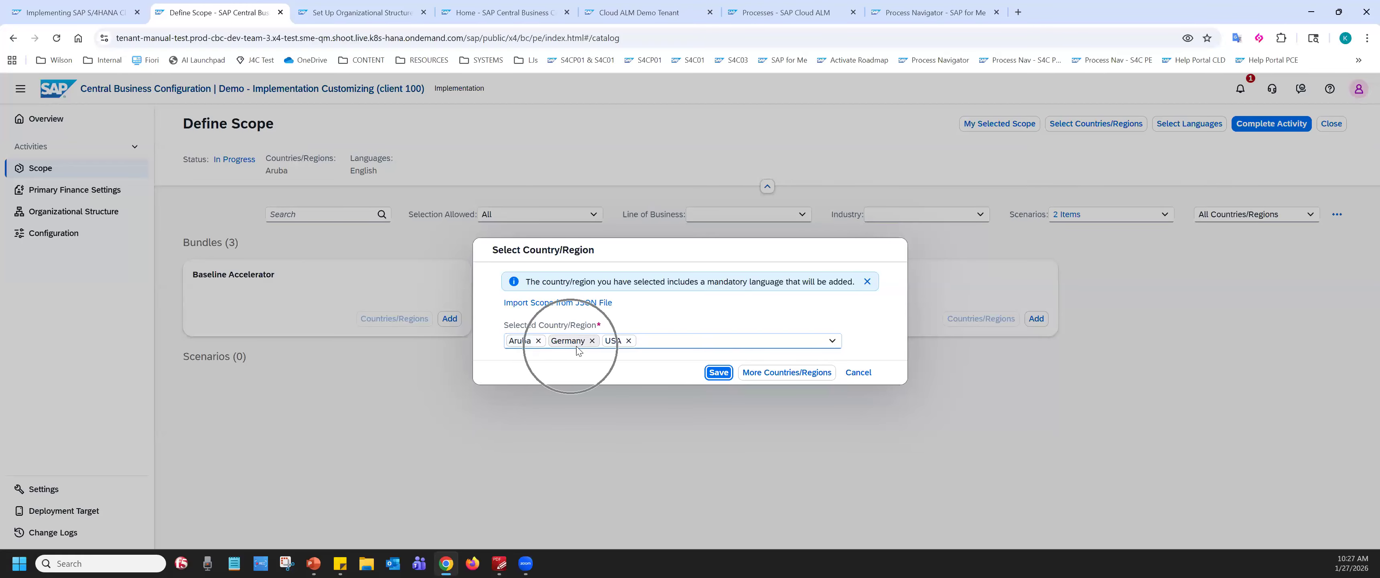
{"action": "key", "text": "ctrl"}
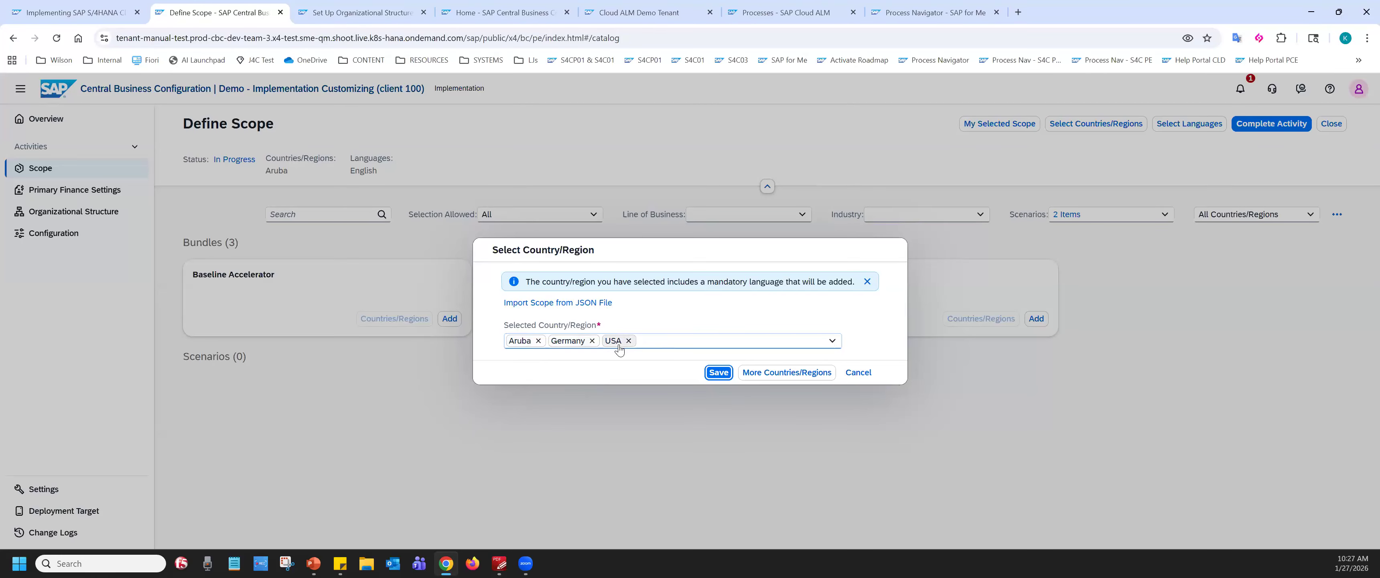
{"action": "left_click", "coordinate": [718, 374]}
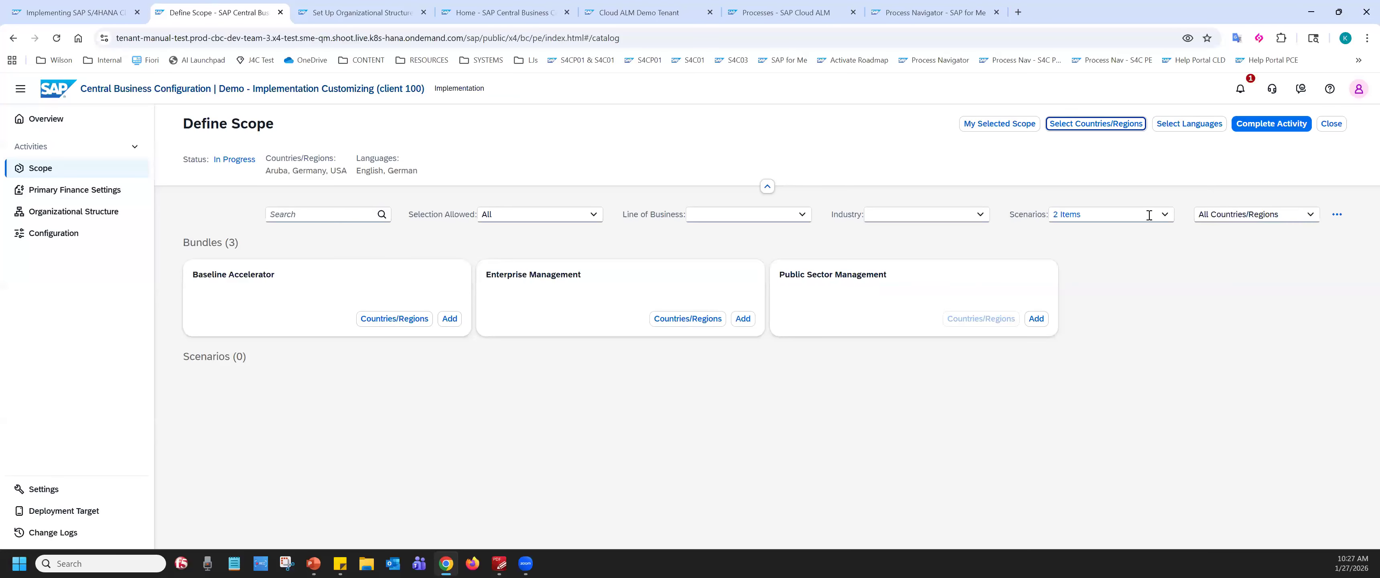
- Add Spanish to the scope's selected languages alongside English and German and save the selection
{"action": "left_click", "coordinate": [1192, 126]}
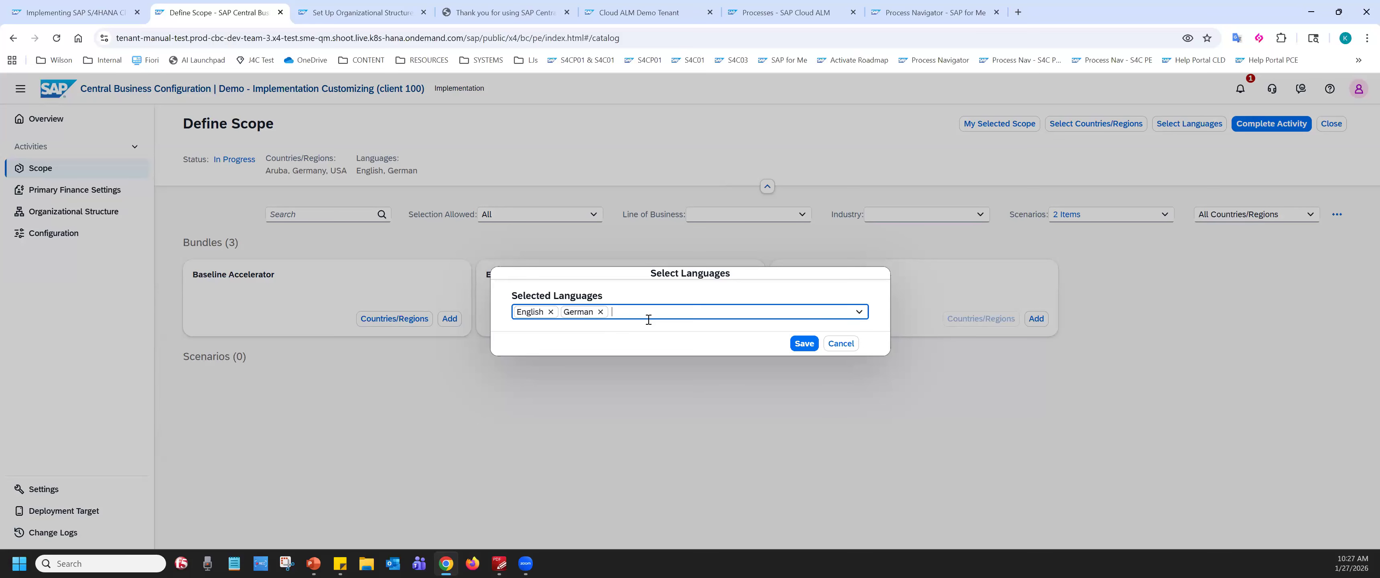
{"action": "type", "text": "Spanish"}
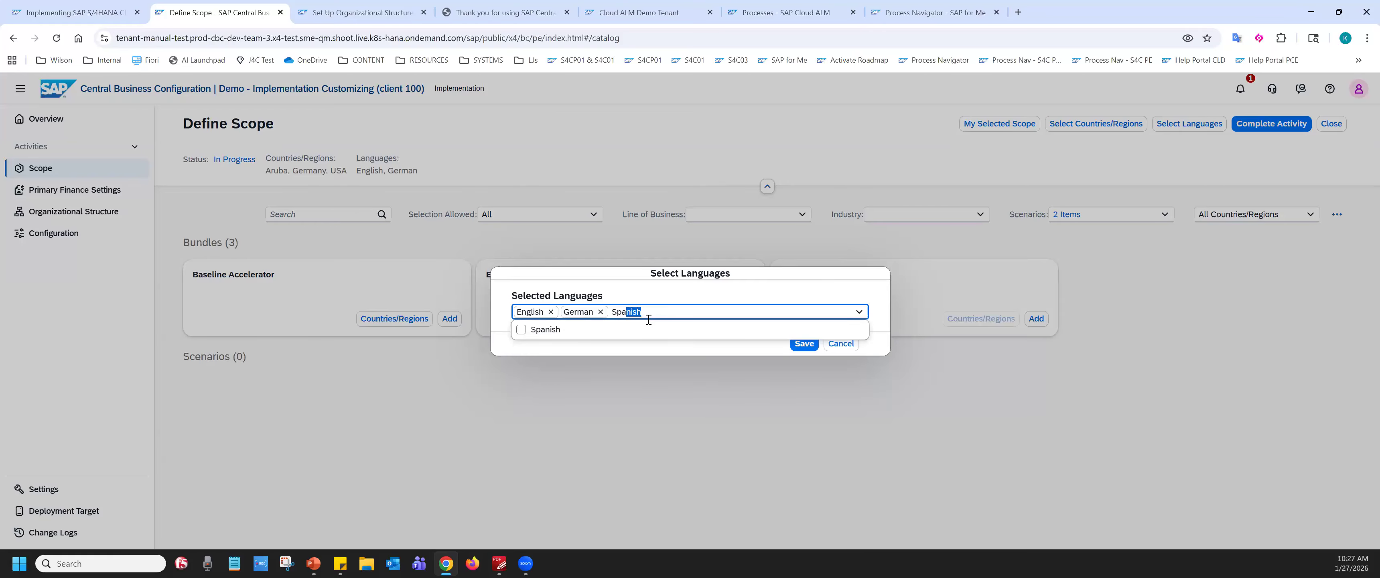
{"action": "left_click", "coordinate": [645, 330]}
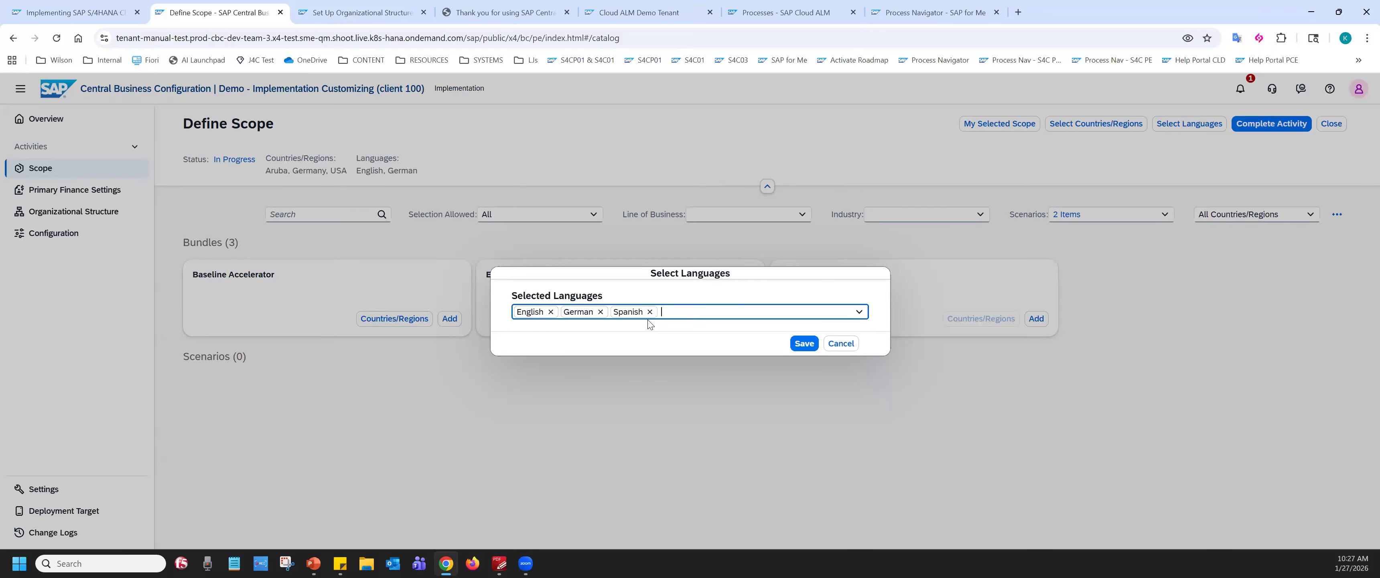
{"action": "left_click", "coordinate": [803, 345]}
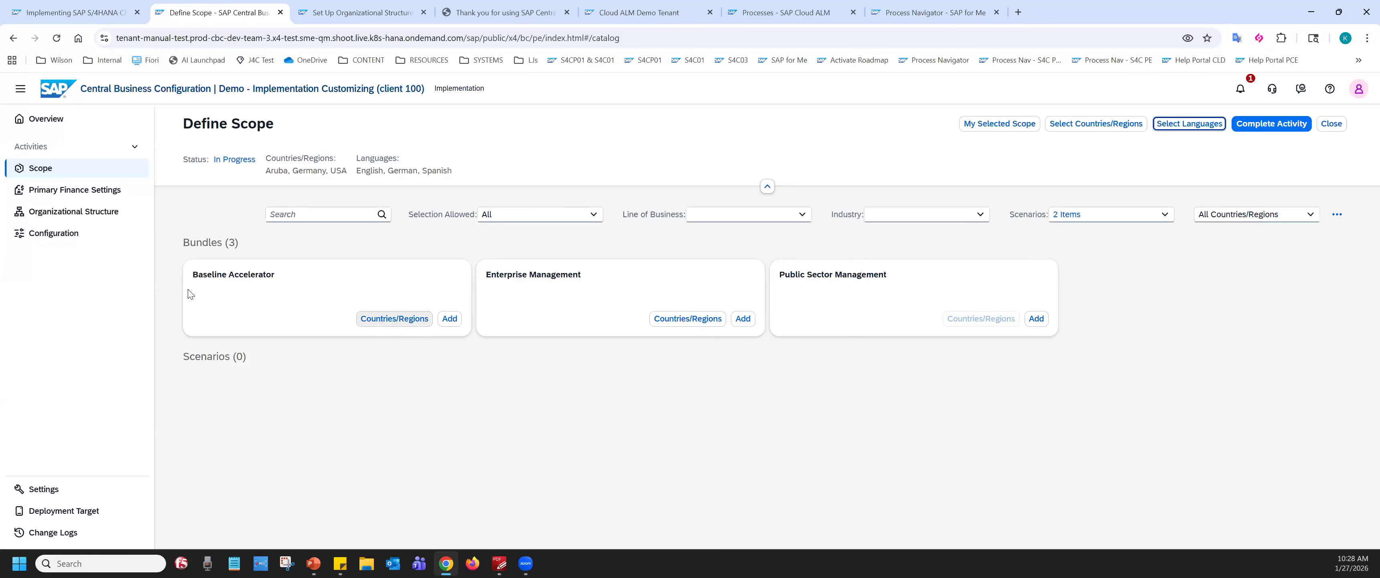
- Add the Baseline Accelerator bundle to the scope and glance over the scenarios offered below it
{"action": "left_click", "coordinate": [449, 321]}
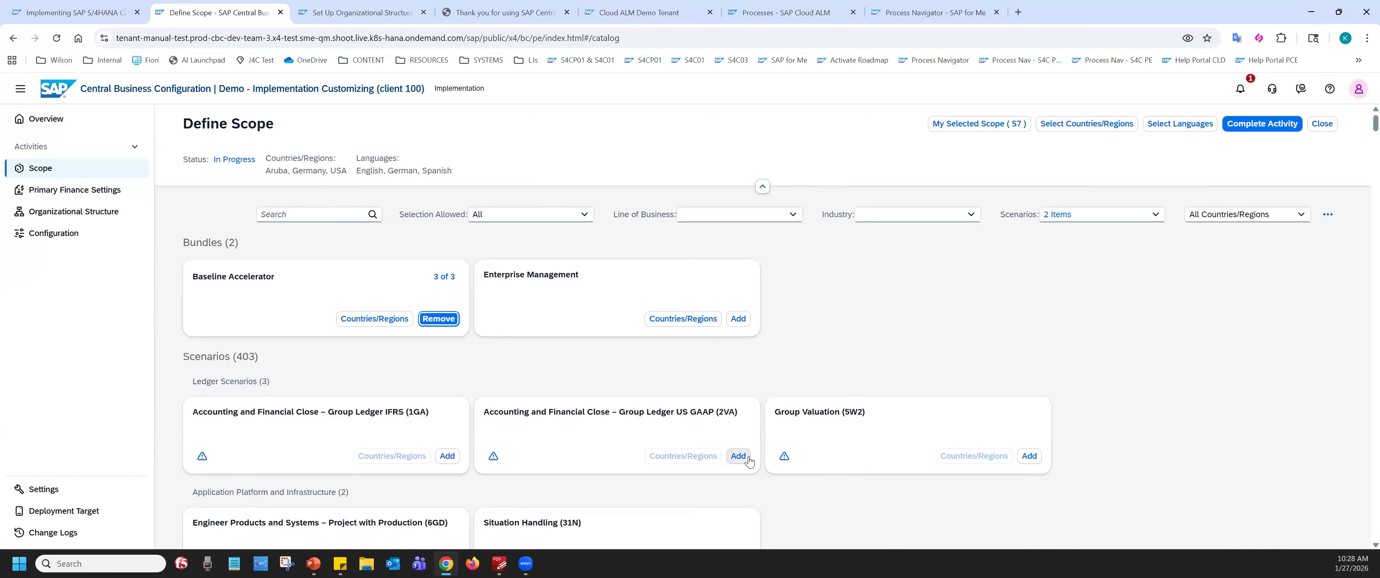
{"action": "scroll", "coordinate": [646, 431], "scroll_direction": "down", "scroll_amount": 2}
{"action": "scroll", "coordinate": [643, 429], "scroll_direction": "up", "scroll_amount": 2}
{"action": "key", "text": "ctrl"}
{"action": "key", "text": "ctrl"}
{"action": "left_click", "coordinate": [82, 236]}
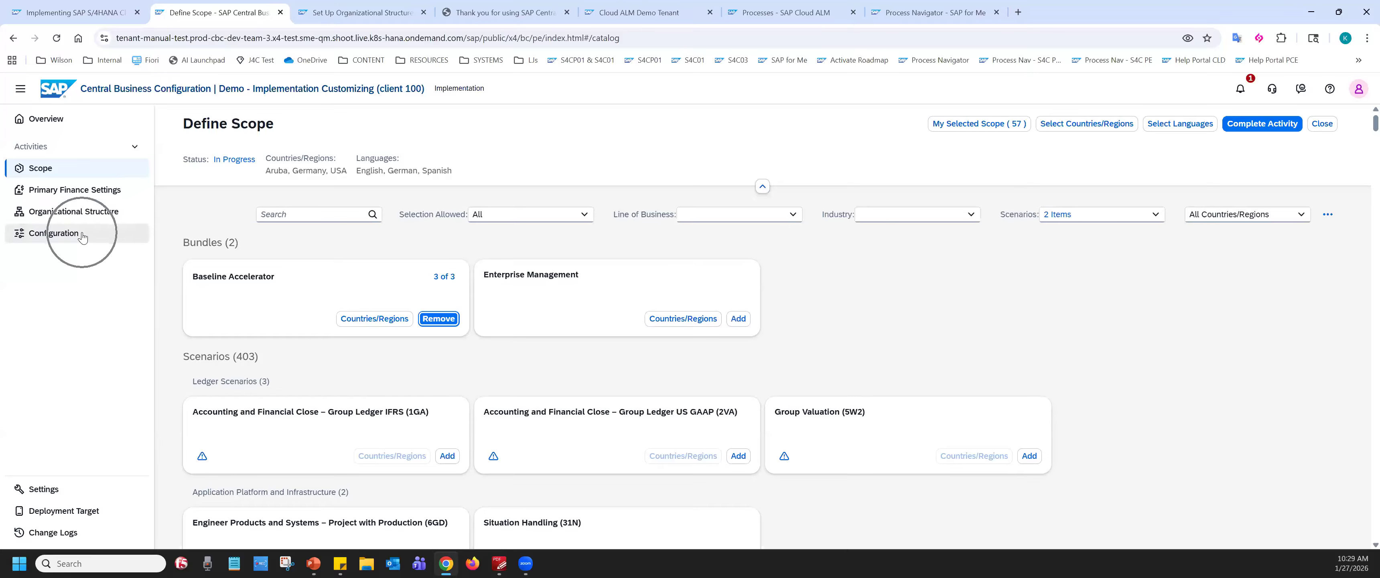
{"action": "left_click", "coordinate": [51, 170]}
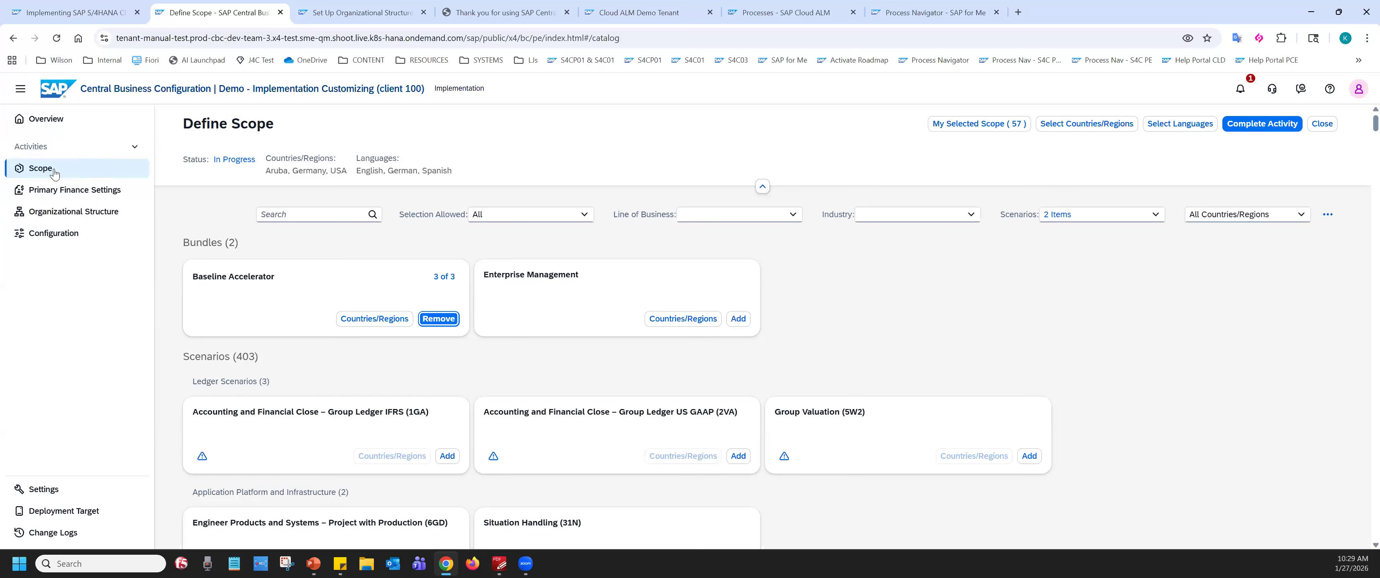
{"action": "left_click", "coordinate": [71, 217]}
{"action": "left_click", "coordinate": [70, 216]}
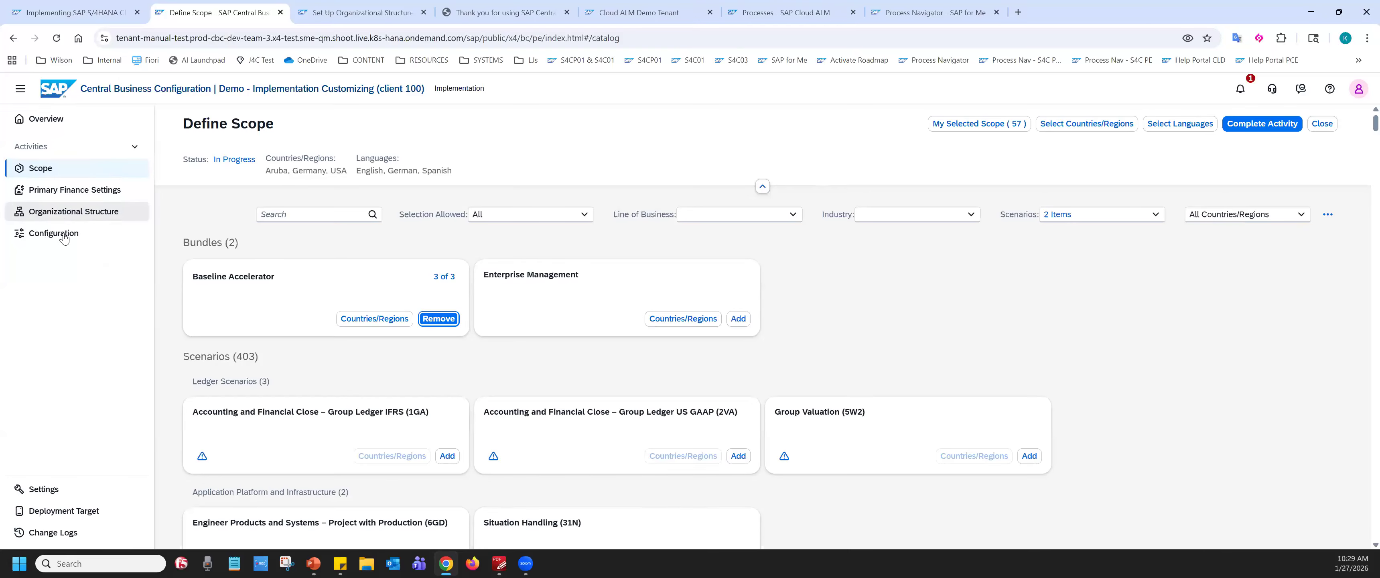
{"action": "left_click", "coordinate": [64, 238]}
{"action": "left_click", "coordinate": [64, 238]}
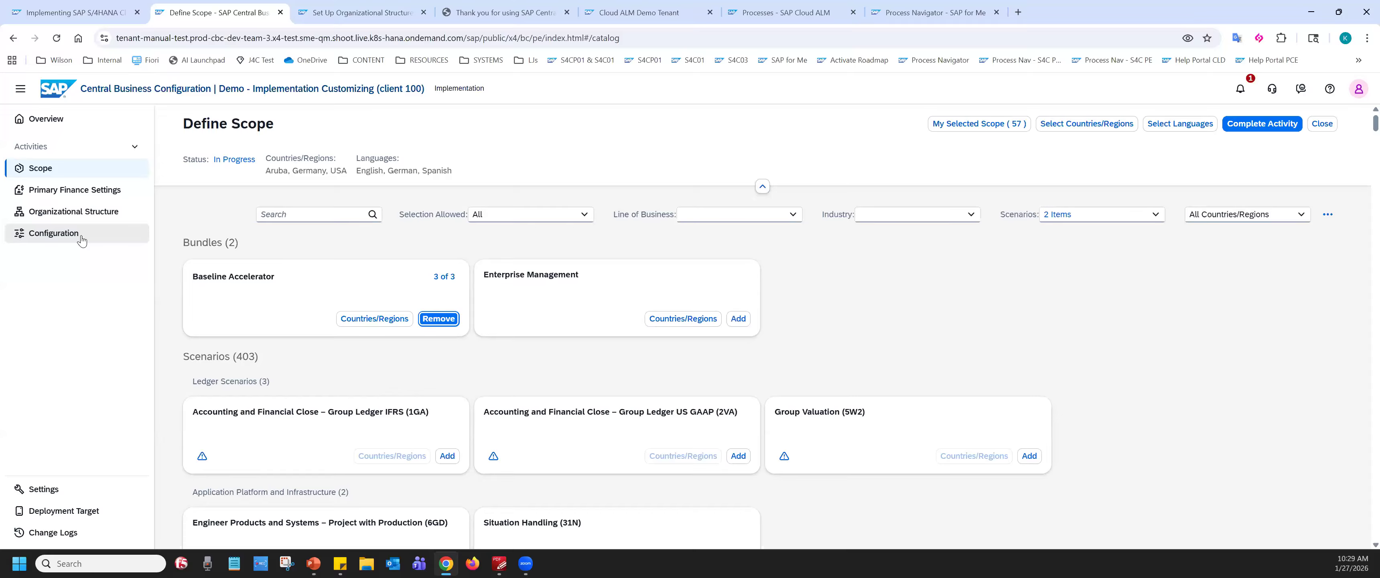
- Filter the scope catalog by selection allowed to Initial Scoping Only and review the remaining ledger and finance scenarios
{"action": "left_click", "coordinate": [416, 219]}
{"action": "left_click_drag", "start_coordinate": [416, 219], "coordinate": [446, 219]}
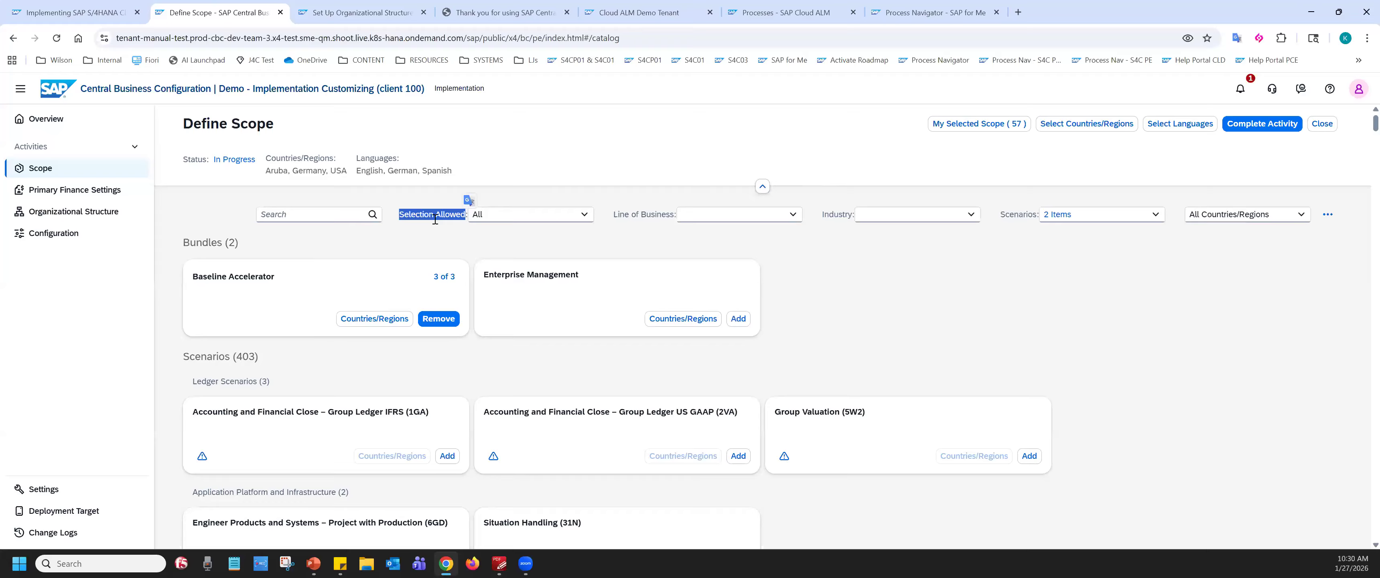
{"action": "left_click", "coordinate": [584, 217]}
{"action": "left_click", "coordinate": [535, 271]}
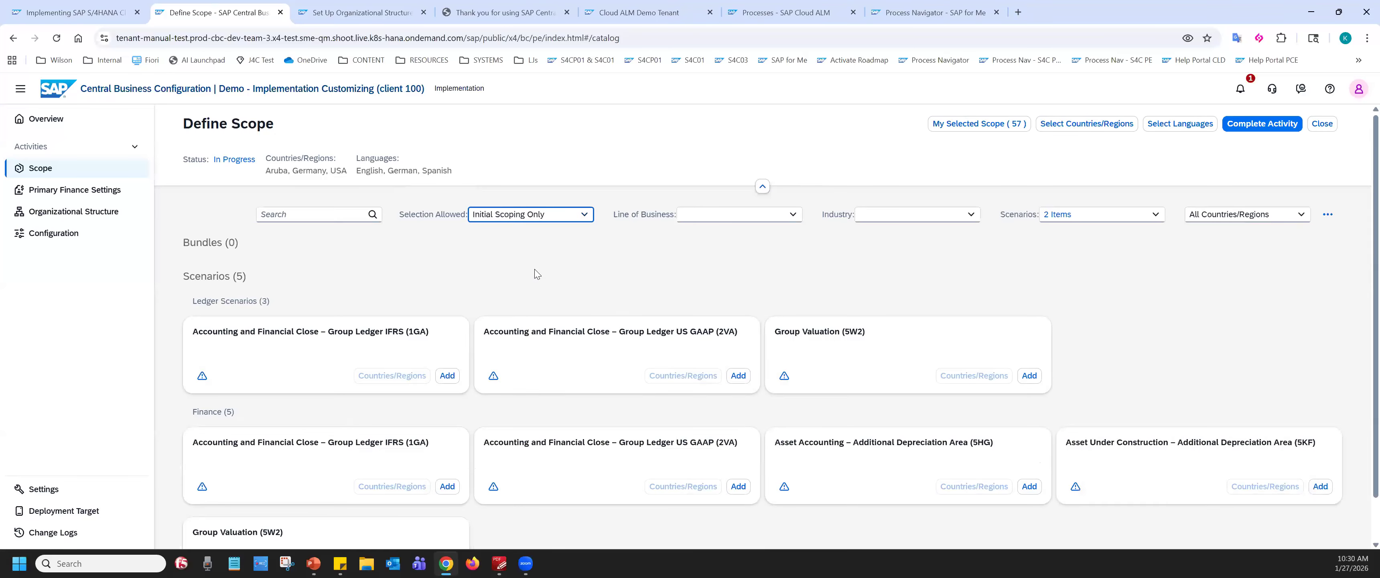
{"action": "scroll", "coordinate": [693, 445], "scroll_direction": "down", "scroll_amount": 1}
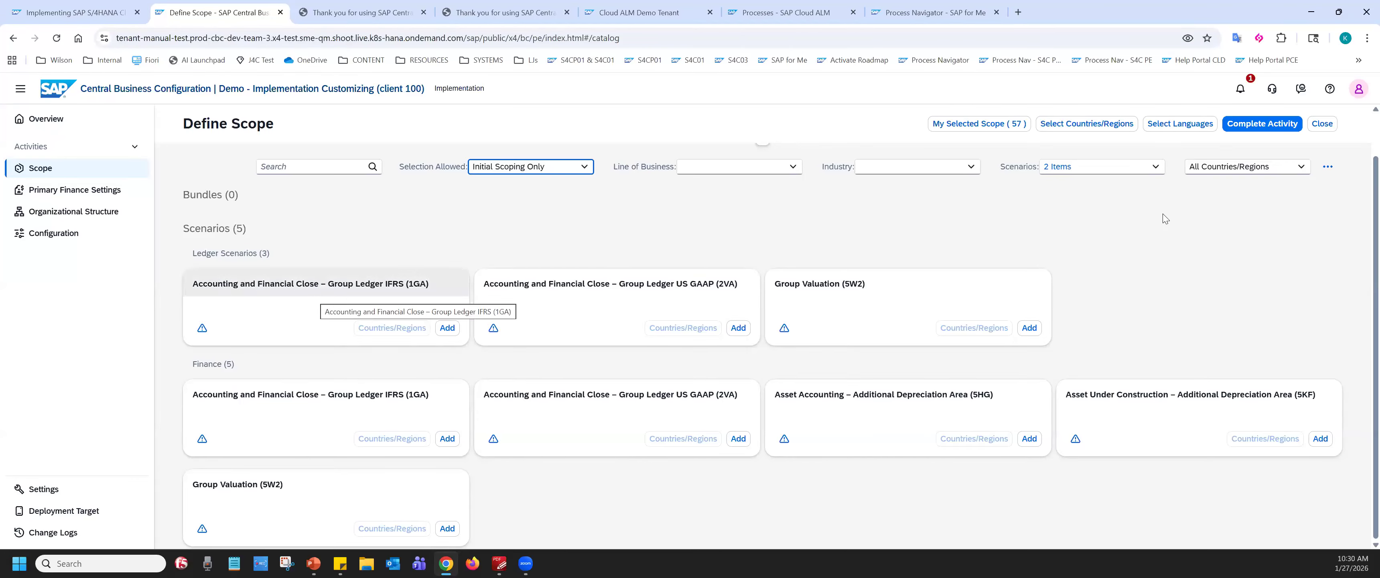
{"action": "left_click", "coordinate": [1272, 126]}
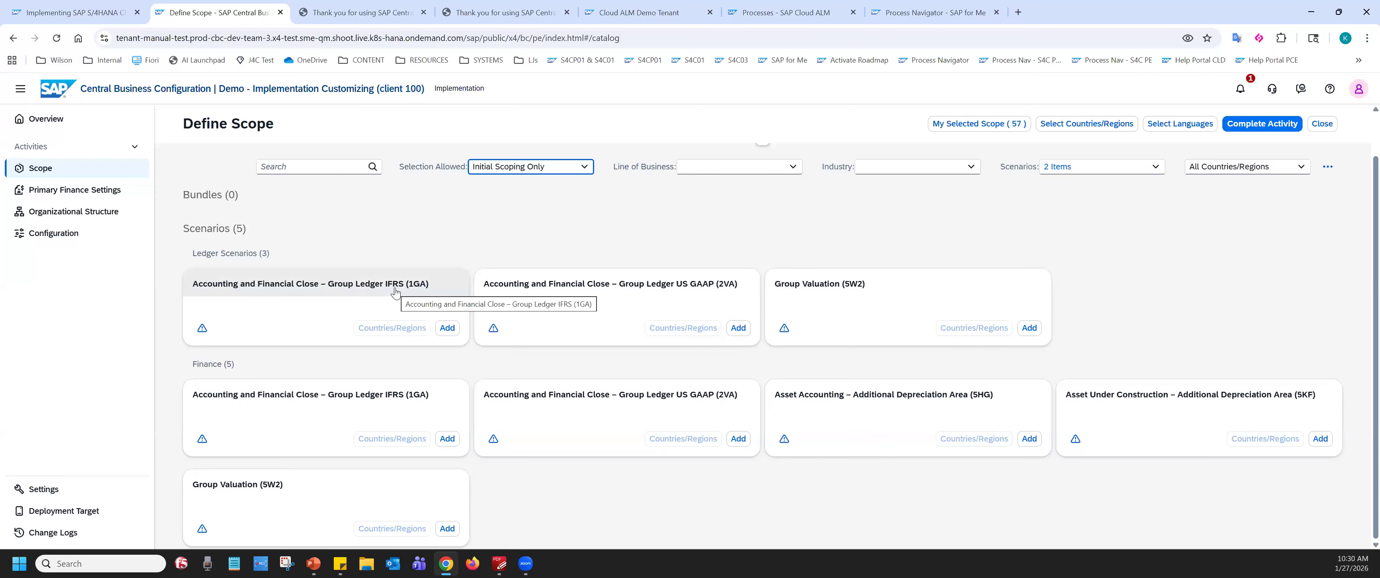
- Add the Group Ledger IFRS (1GA) and Group Ledger US GAAP (2VA) scenarios to the scope, reading and accepting the initial-scoping warning
{"action": "left_click", "coordinate": [448, 330]}
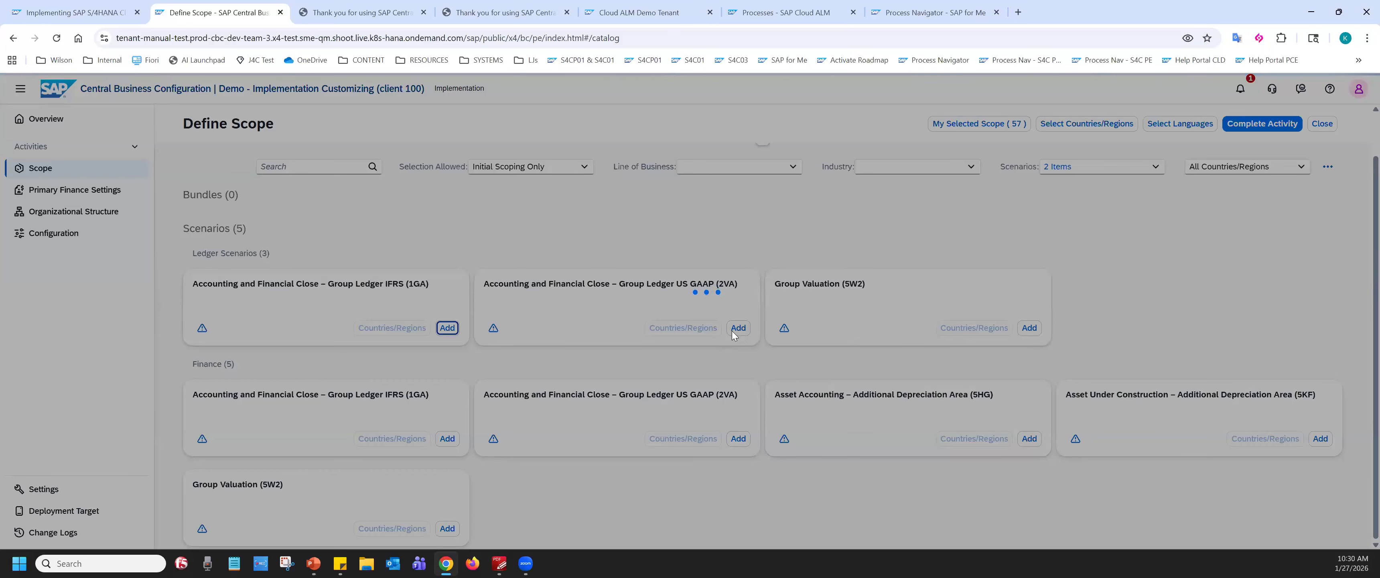
{"action": "left_click", "coordinate": [682, 334]}
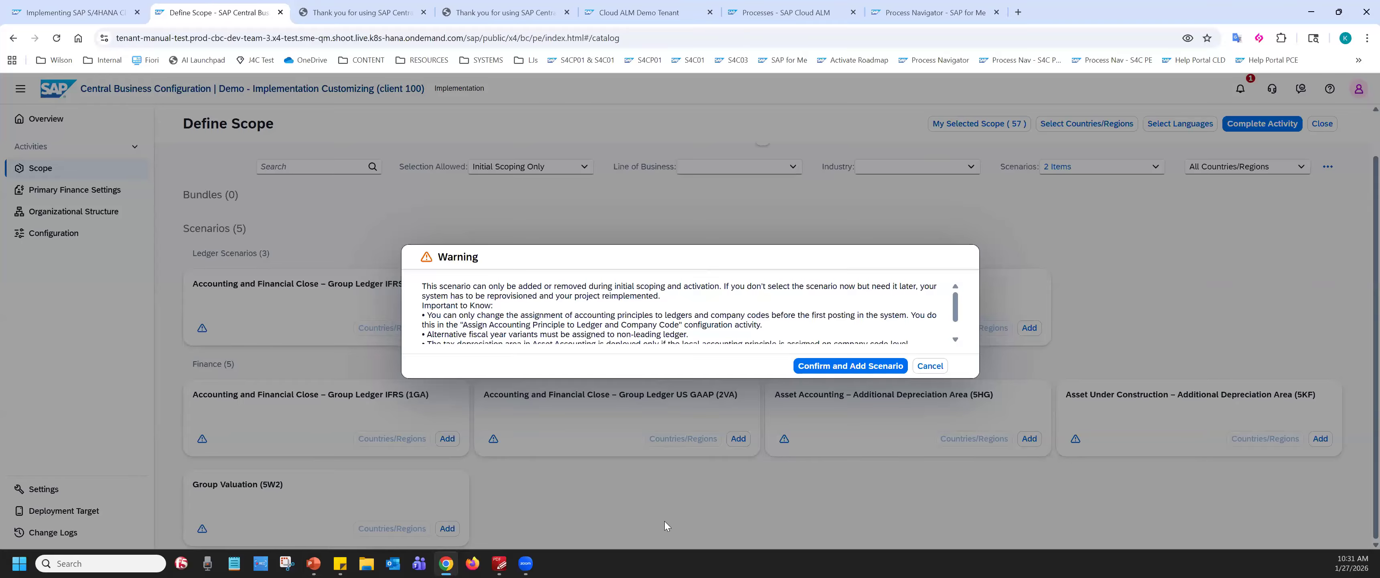
{"action": "double_click", "coordinate": [447, 256]}
{"action": "left_click", "coordinate": [421, 296]}
{"action": "left_click_drag", "start_coordinate": [427, 287], "coordinate": [791, 300]}
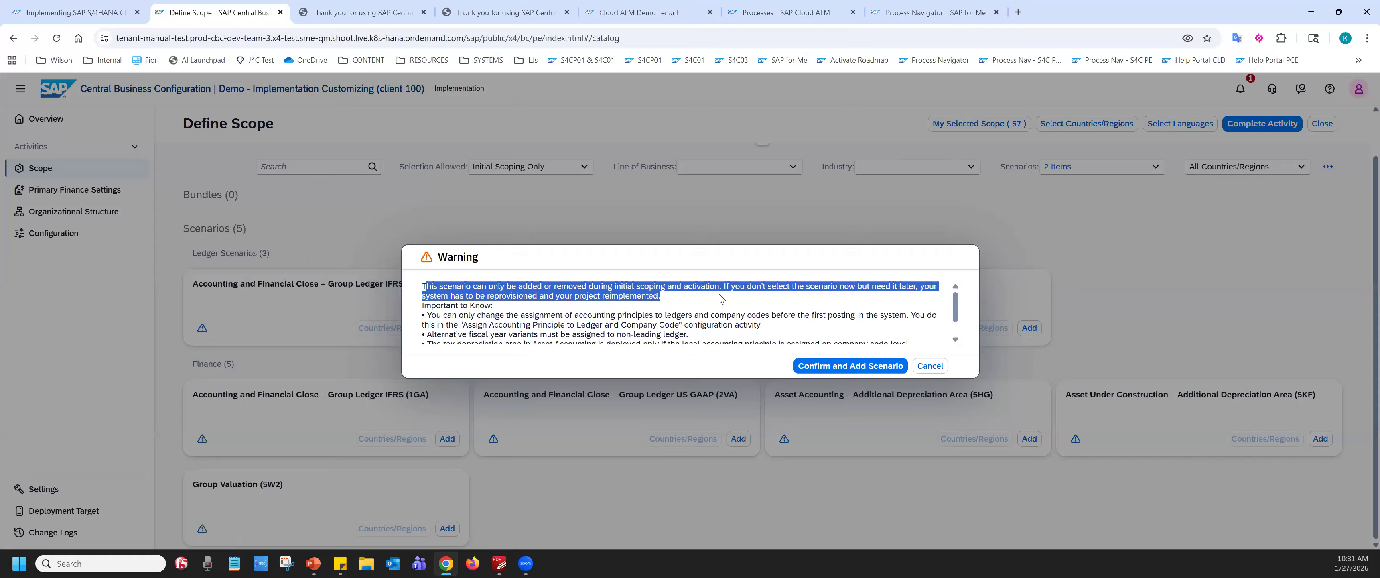
{"action": "left_click", "coordinate": [520, 298]}
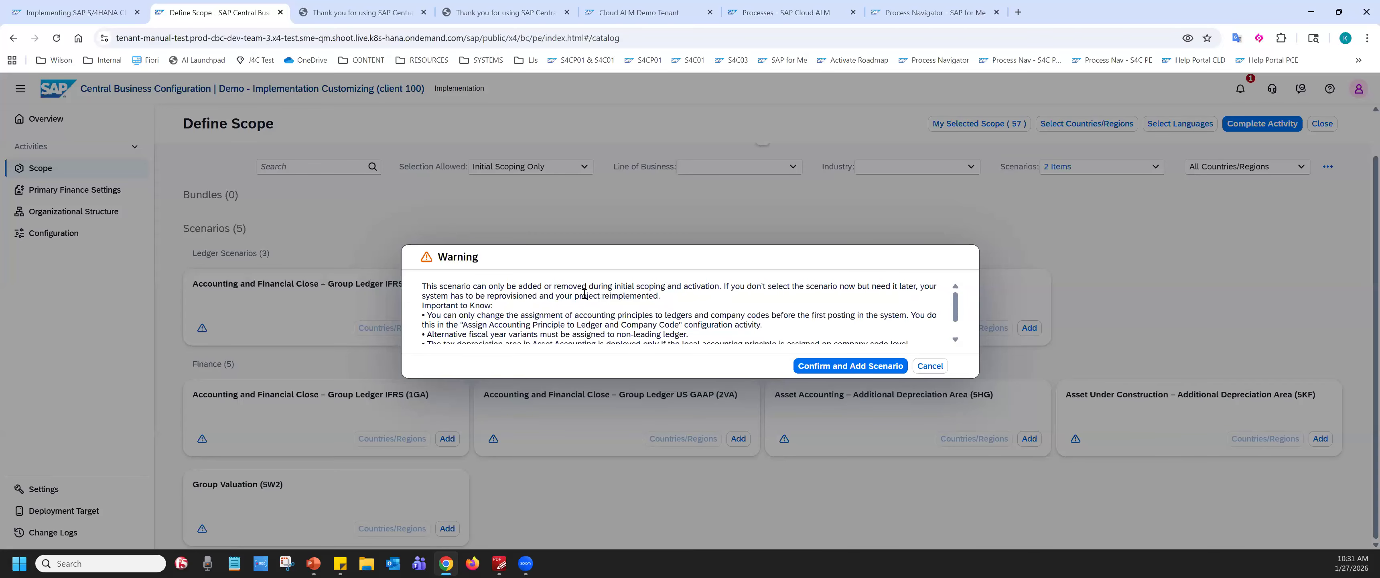
{"action": "left_click_drag", "start_coordinate": [555, 295], "coordinate": [681, 301]}
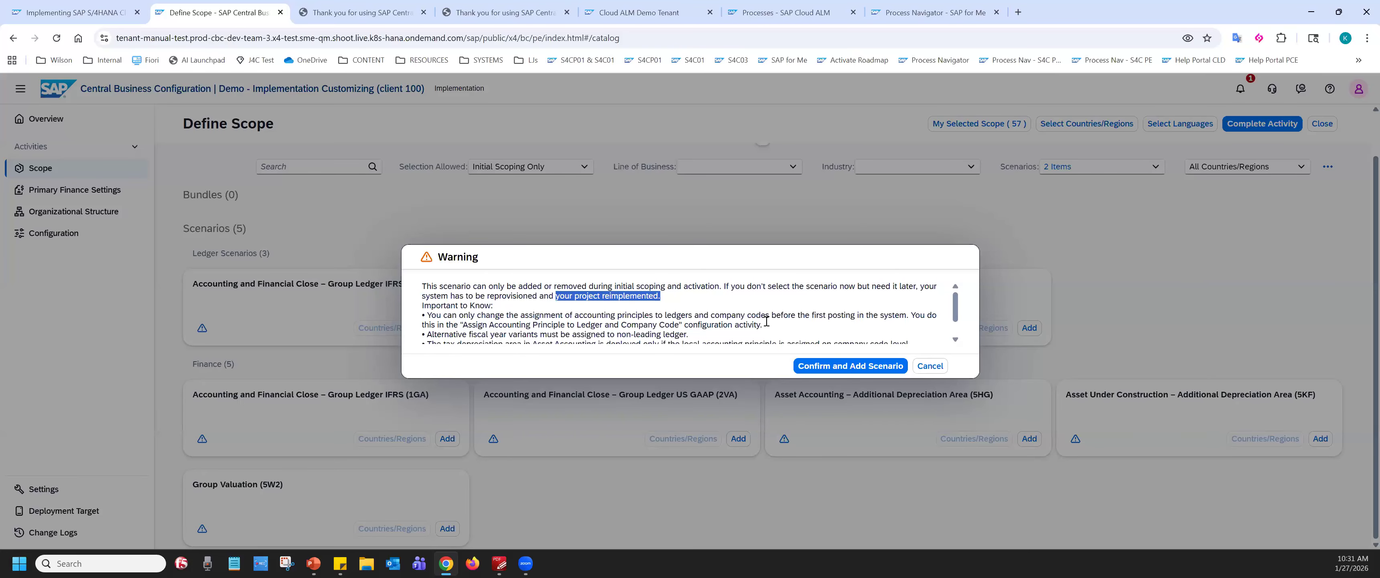
{"action": "left_click", "coordinate": [815, 366]}
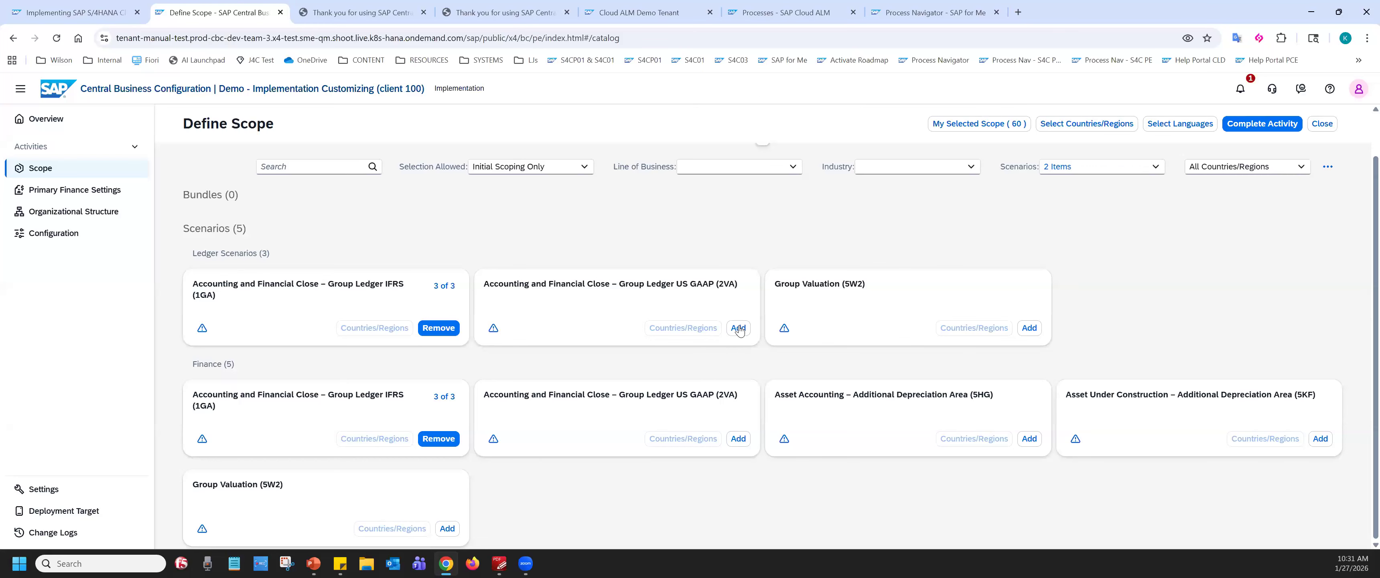
{"action": "left_click", "coordinate": [746, 328]}
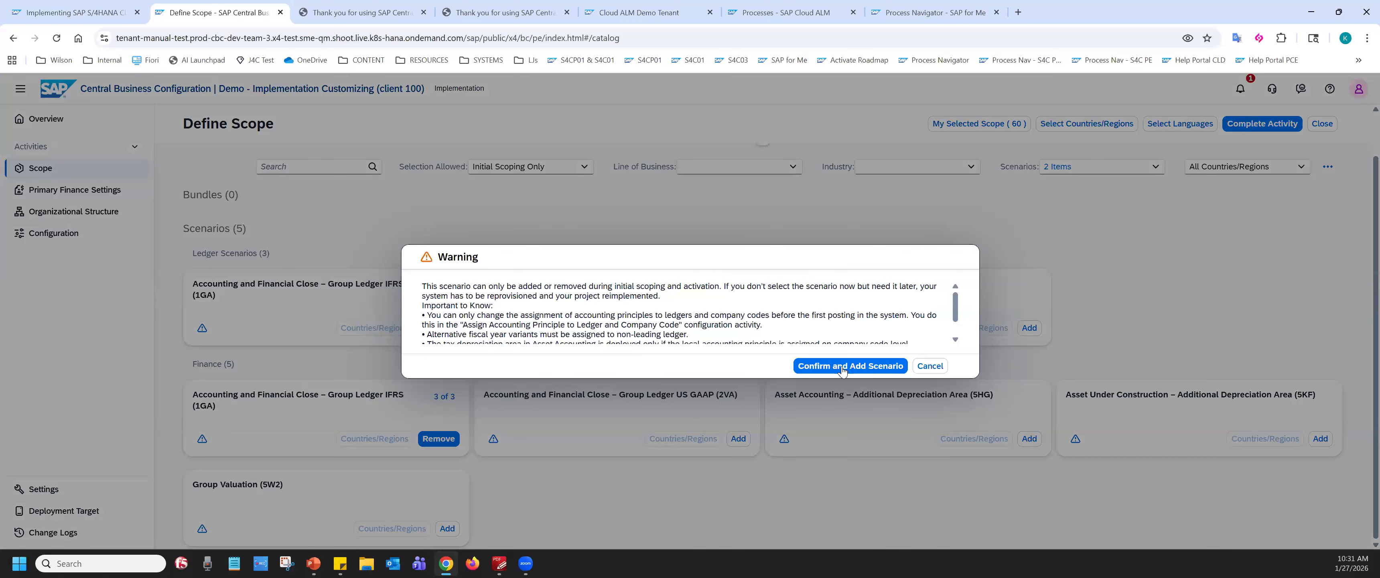
{"action": "left_click", "coordinate": [839, 369]}
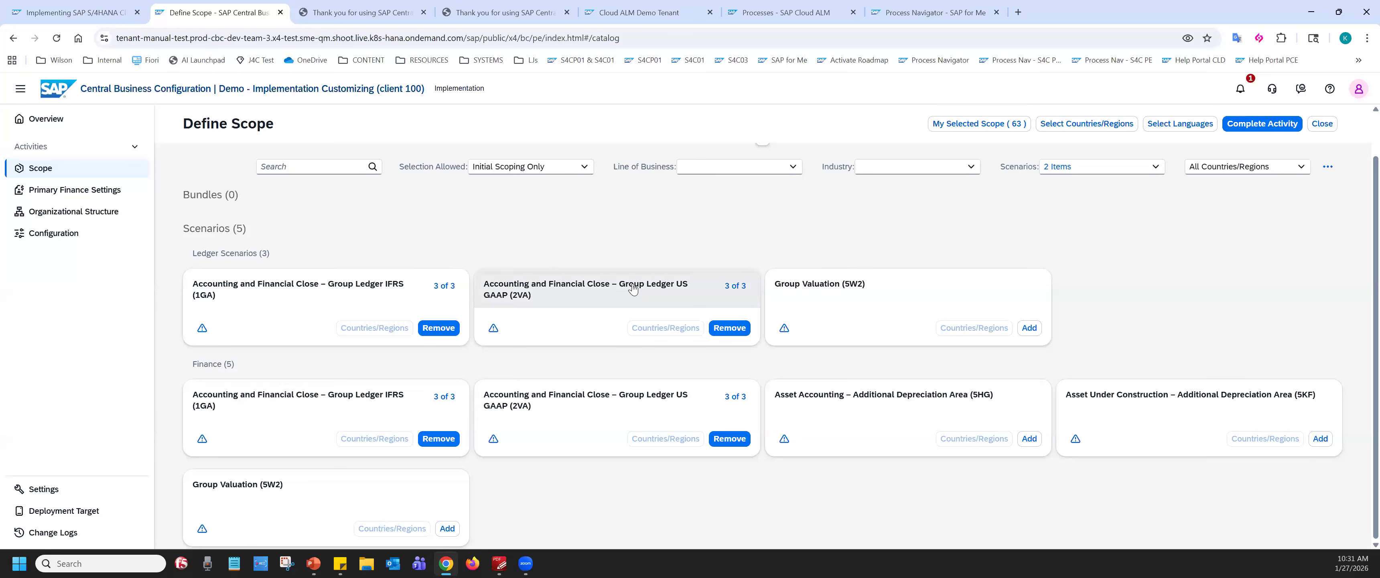
- Review the initial-scoping-only scenarios and open the details of Asset Accounting – Additional Depreciation Area (5HG) in Process Navigator
{"action": "left_click", "coordinate": [654, 336]}
{"action": "left_click", "coordinate": [652, 335]}
{"action": "left_click", "coordinate": [375, 329]}
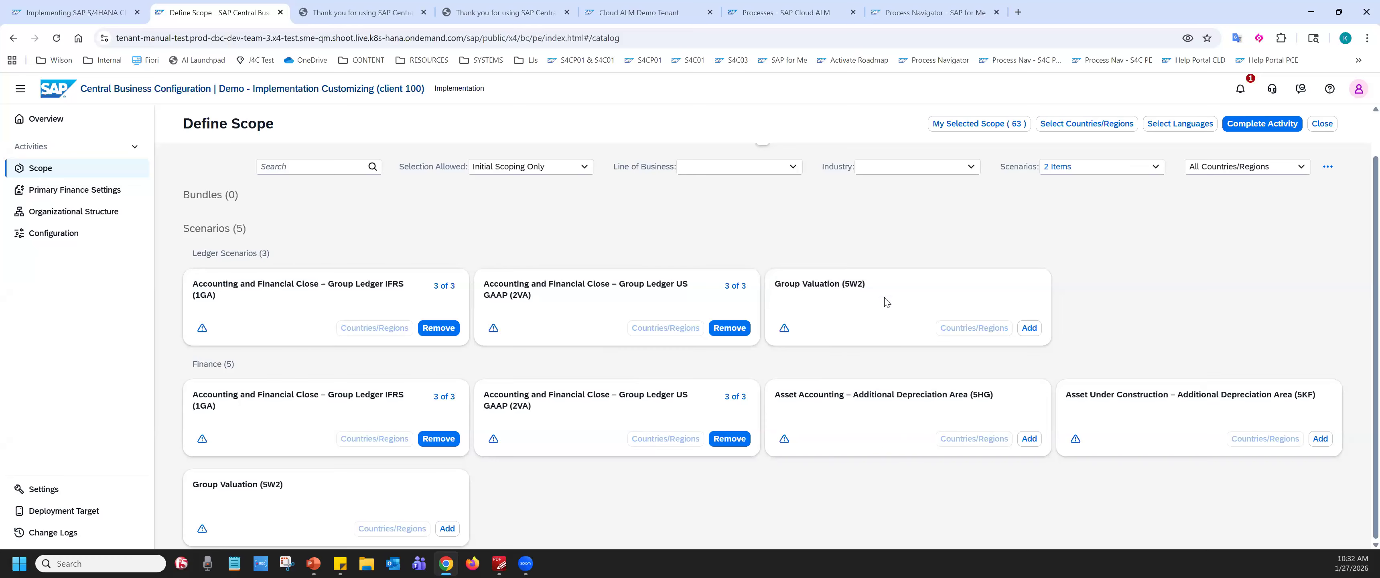
{"action": "left_click", "coordinate": [865, 290]}
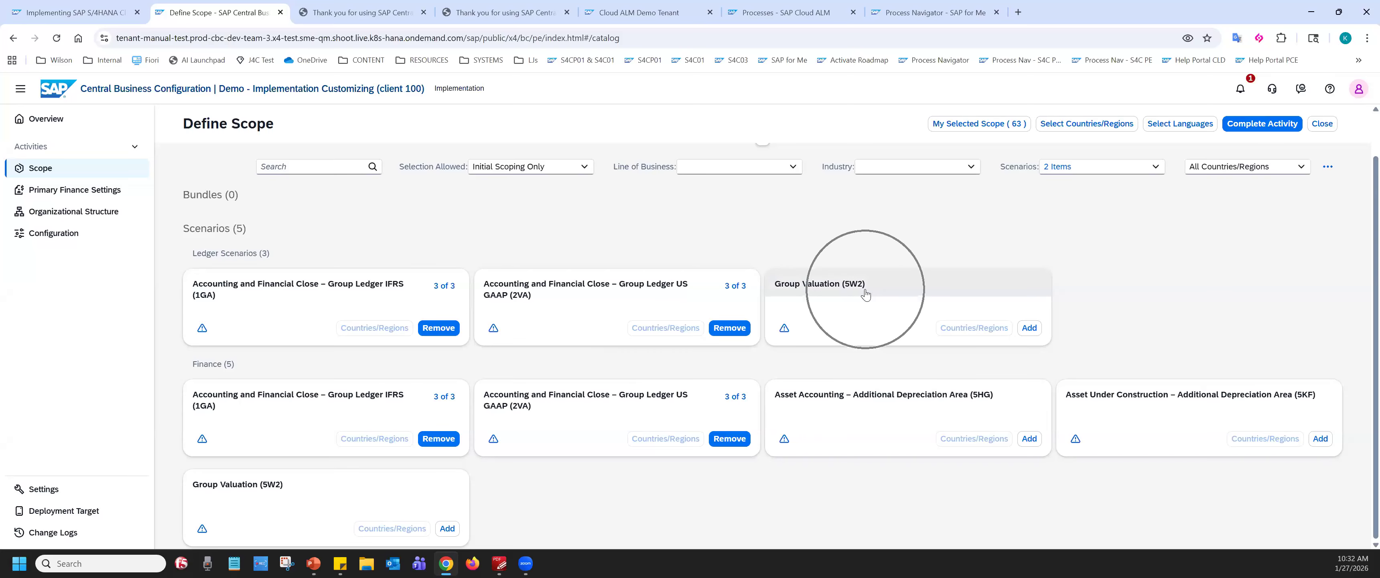
{"action": "left_click", "coordinate": [882, 401]}
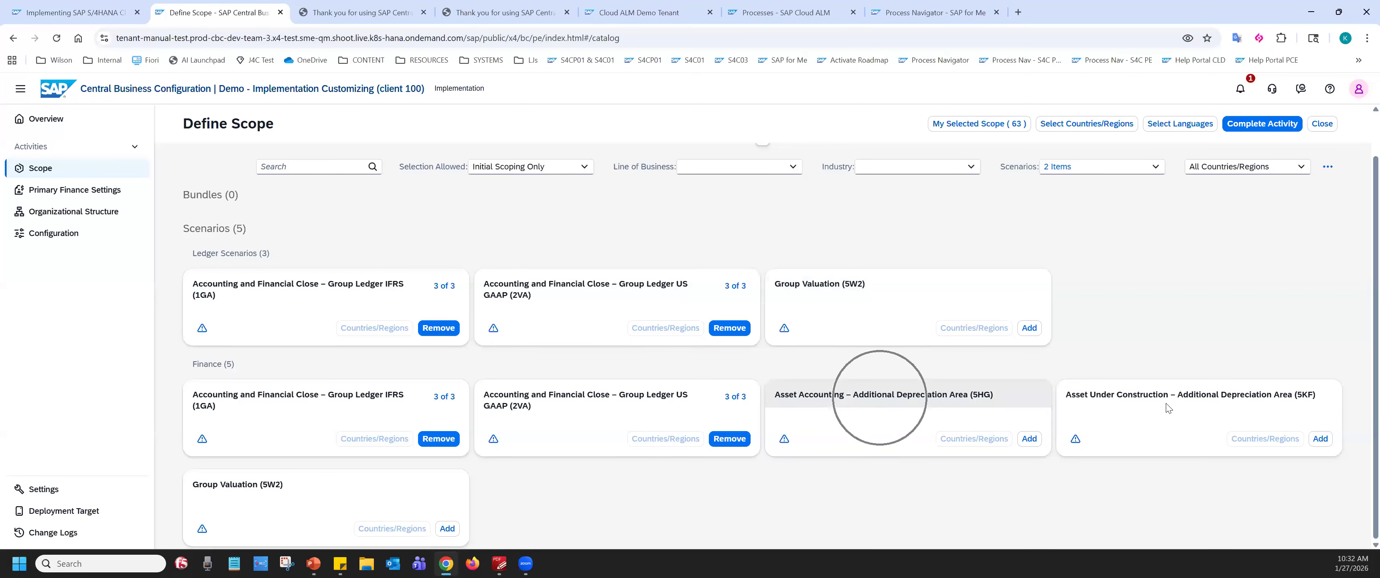
{"action": "left_click", "coordinate": [1207, 400]}
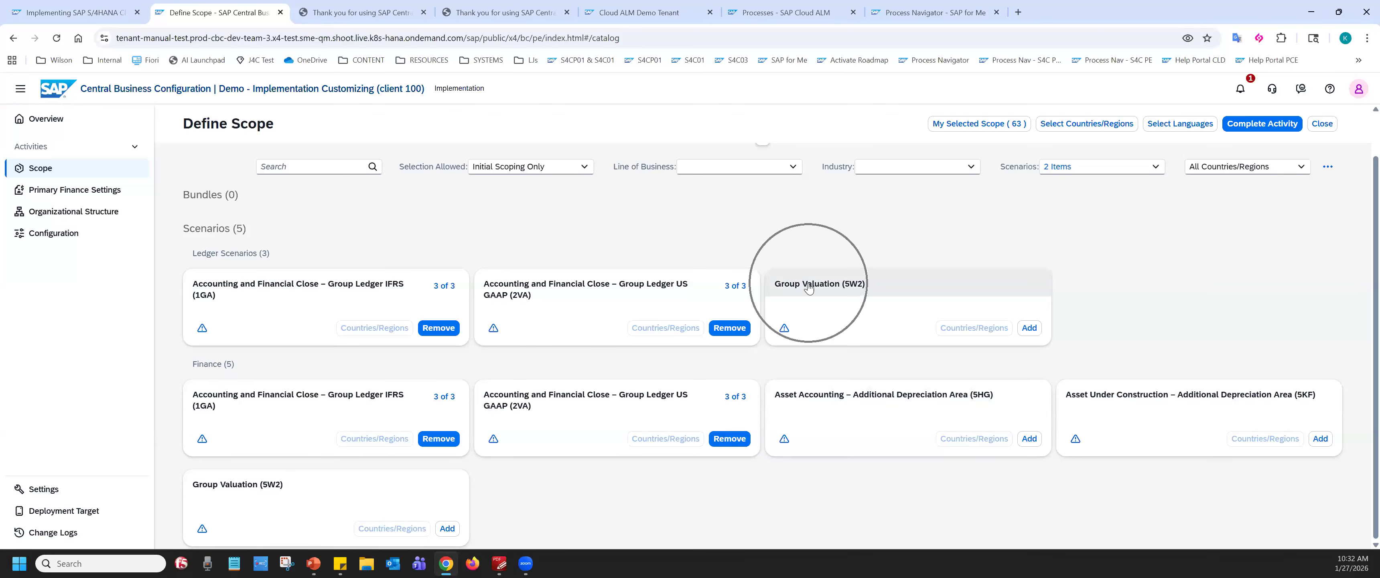
{"action": "left_click", "coordinate": [821, 402]}
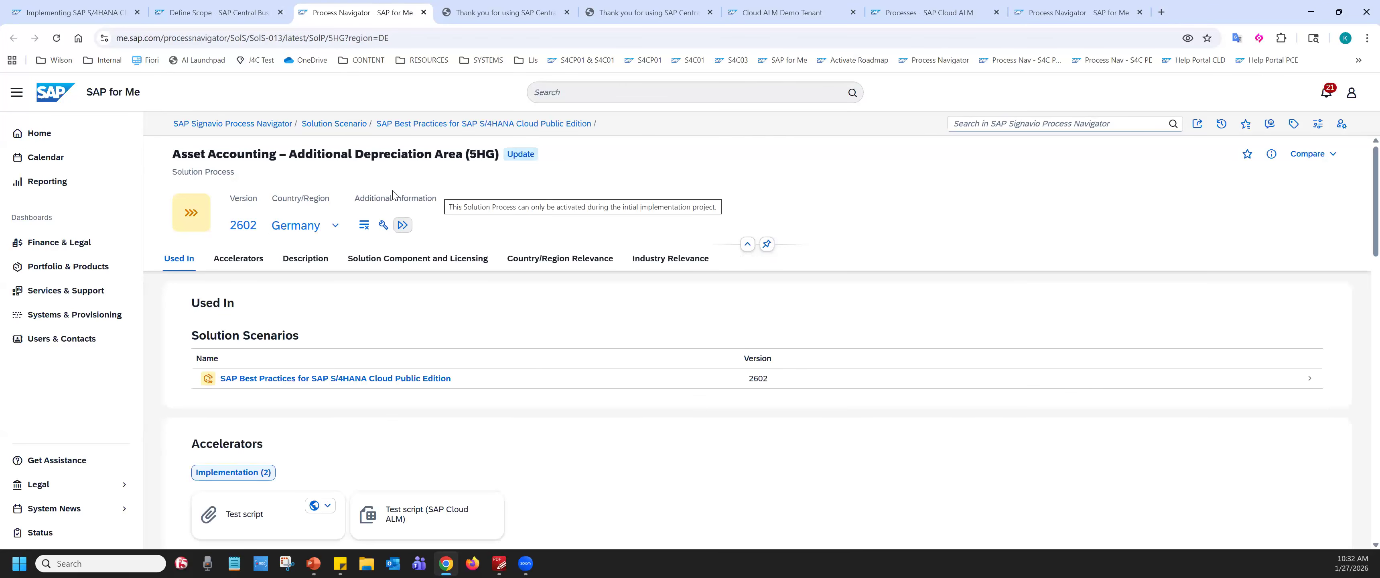
- Switch to SAP Cloud ALM and examine the statuses in the solution processes list of the S4HC Implementation project
{"action": "left_click", "coordinate": [935, 13]}
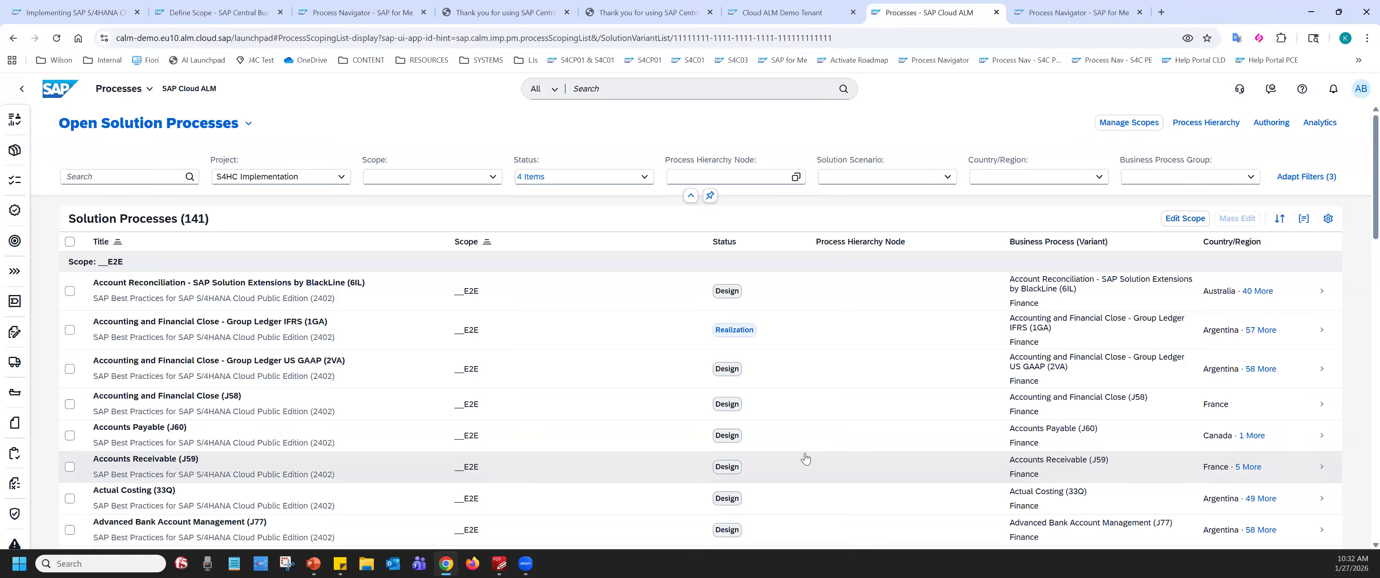
{"action": "scroll", "coordinate": [730, 464], "scroll_direction": "down", "scroll_amount": 5}
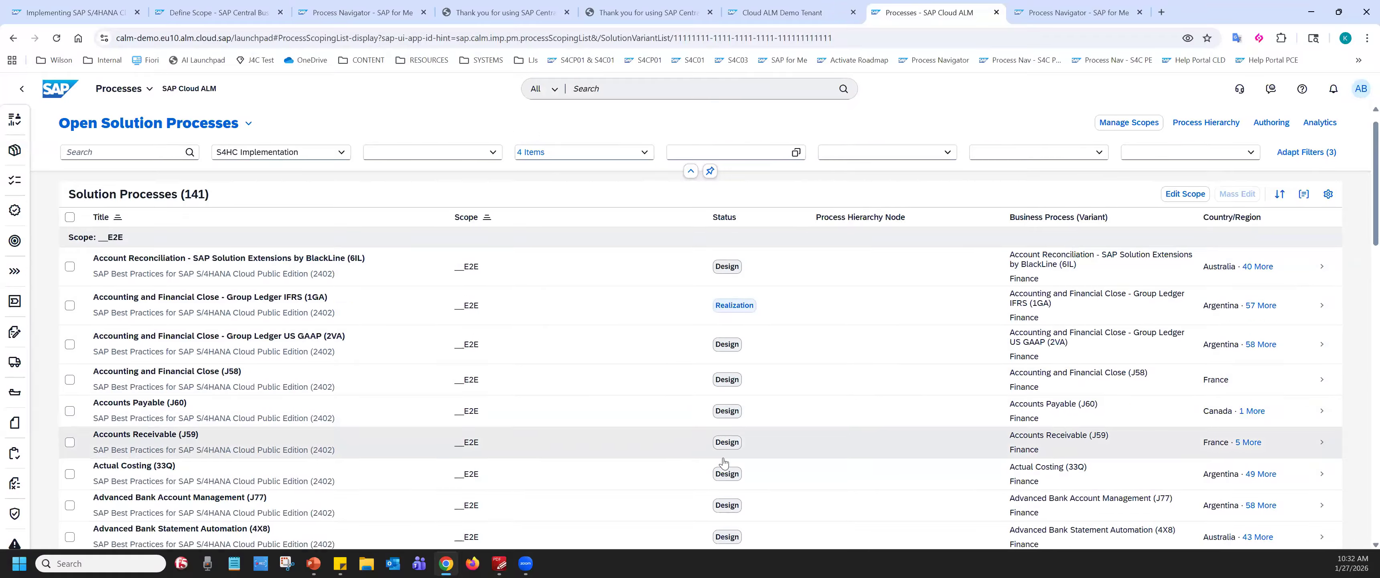
{"action": "scroll", "coordinate": [747, 336], "scroll_direction": "up", "scroll_amount": 5}
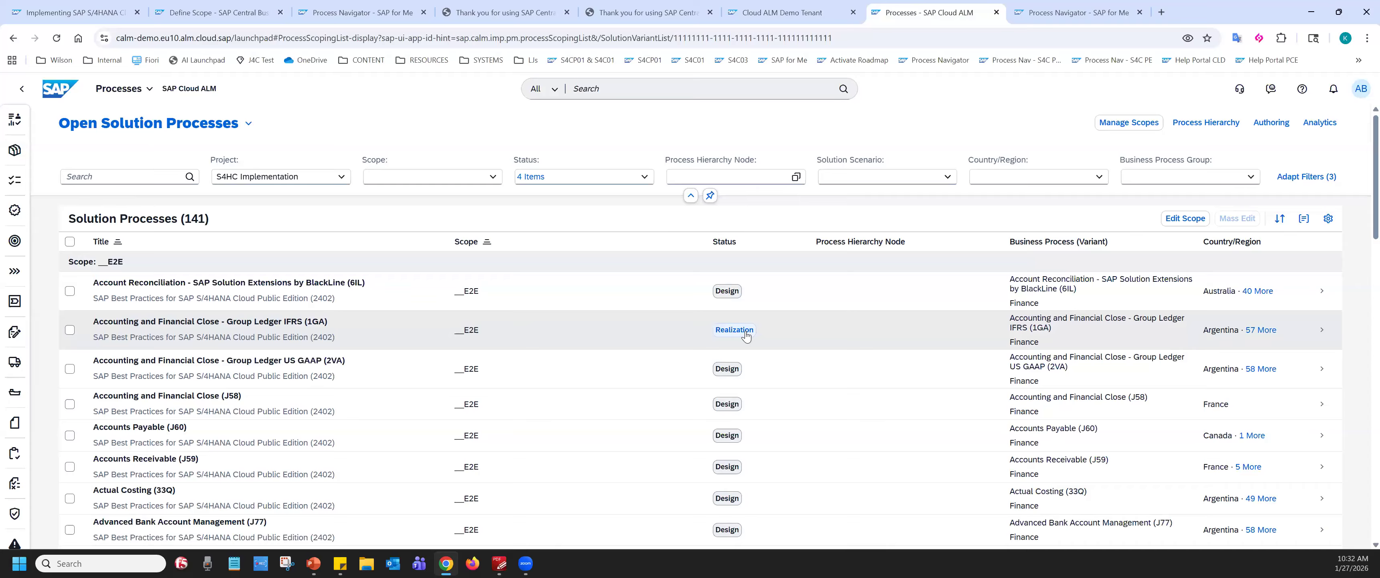
- Return to Central Business Configuration and close the Define Scope activity
{"action": "left_click", "coordinate": [214, 16]}
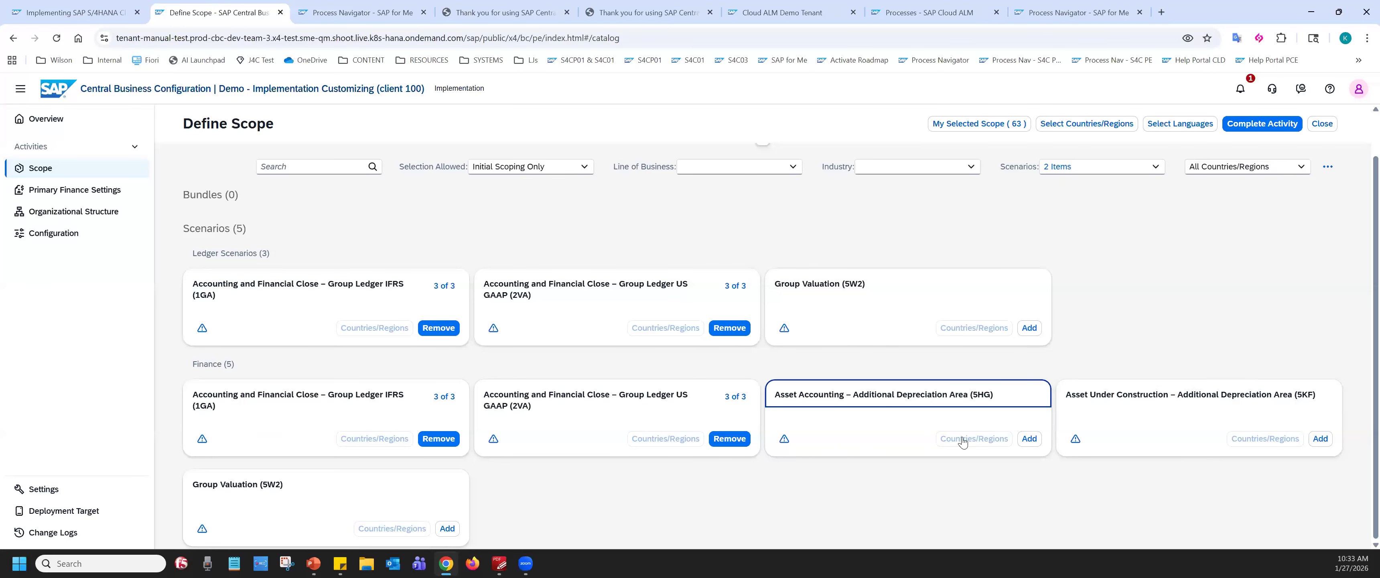
{"action": "scroll", "coordinate": [963, 442], "scroll_direction": "up", "scroll_amount": 1}
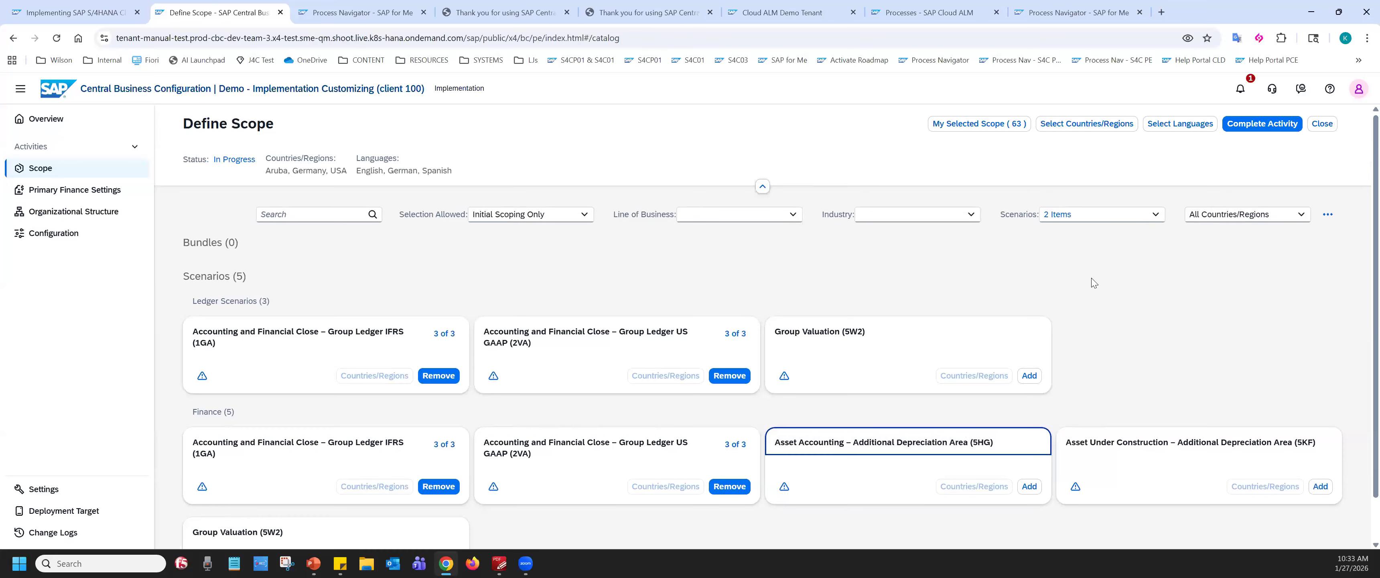
{"action": "left_click", "coordinate": [1317, 131]}
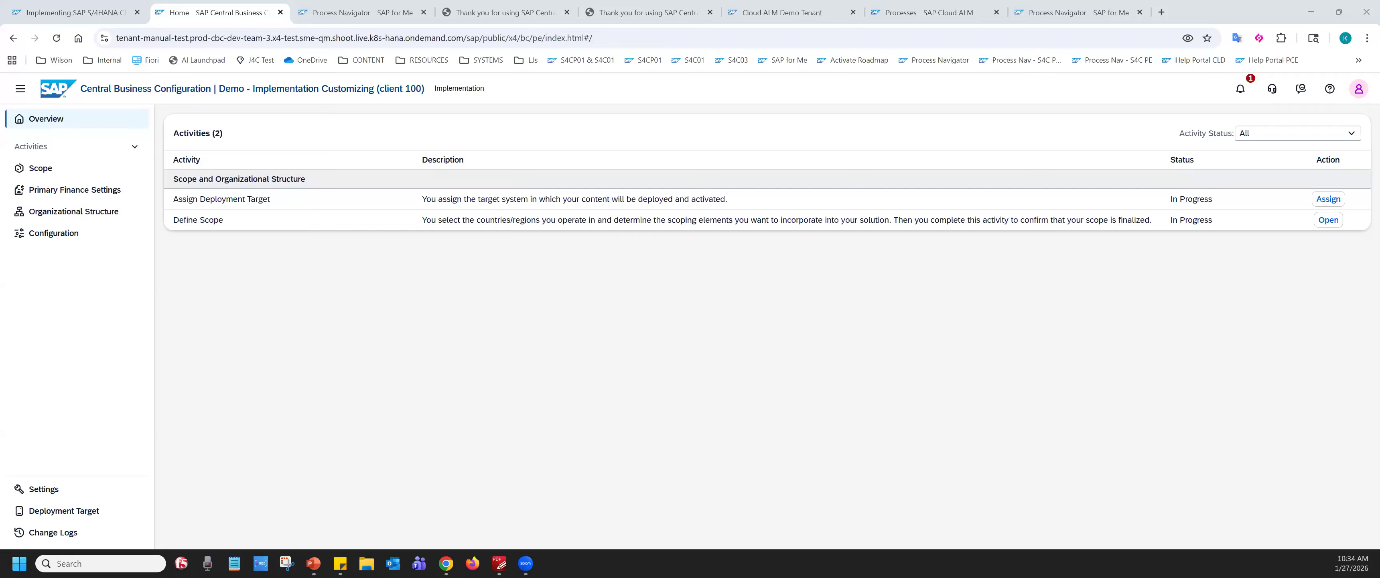
- Consult the solution processes in SAP Cloud ALM and return to the activities overview in Central Business Configuration
{"action": "left_click", "coordinate": [932, 11]}
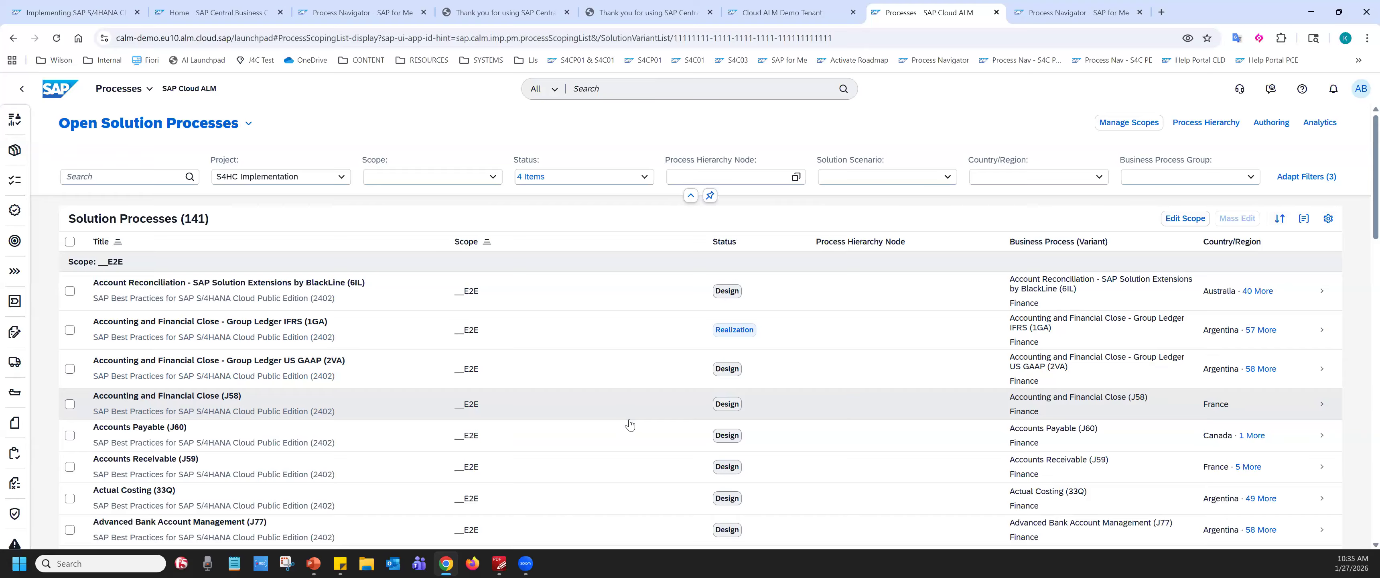
{"action": "left_click", "coordinate": [241, 8]}
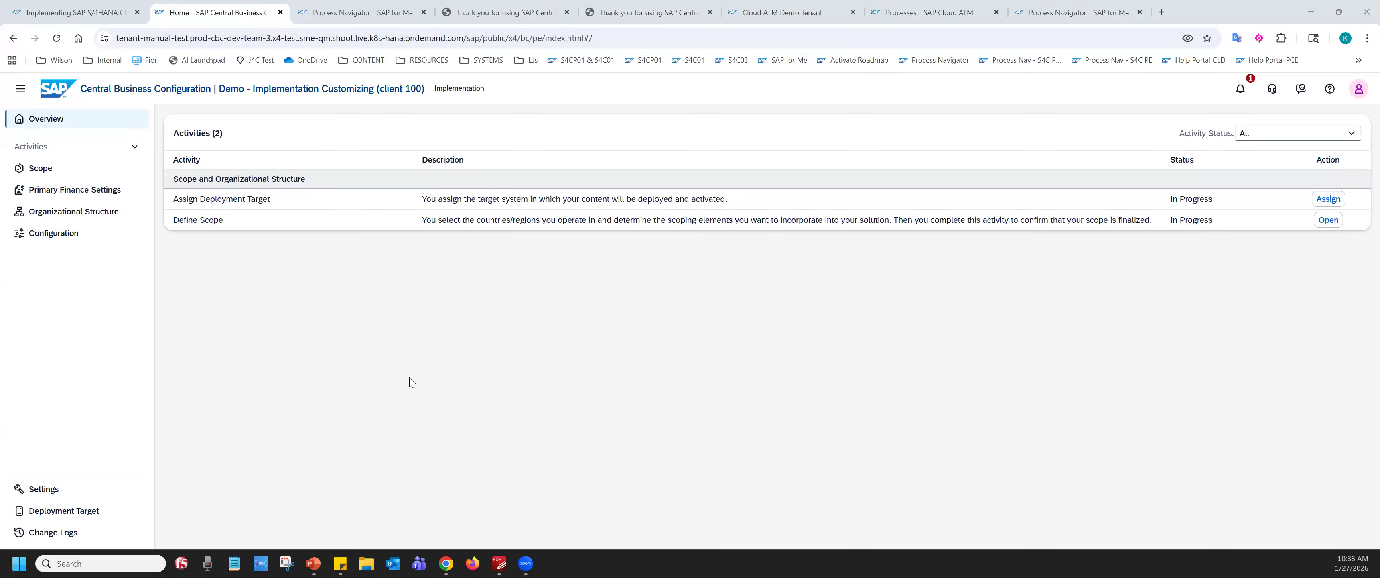
{"action": "left_click", "coordinate": [37, 170]}
{"action": "left_click", "coordinate": [37, 171]}
- Switch to Process Navigator and browse the countries/regions available for SAP Best Practices for SAP S/4HANA Cloud Public Edition, keeping United States
{"action": "left_click", "coordinate": [1052, 14]}
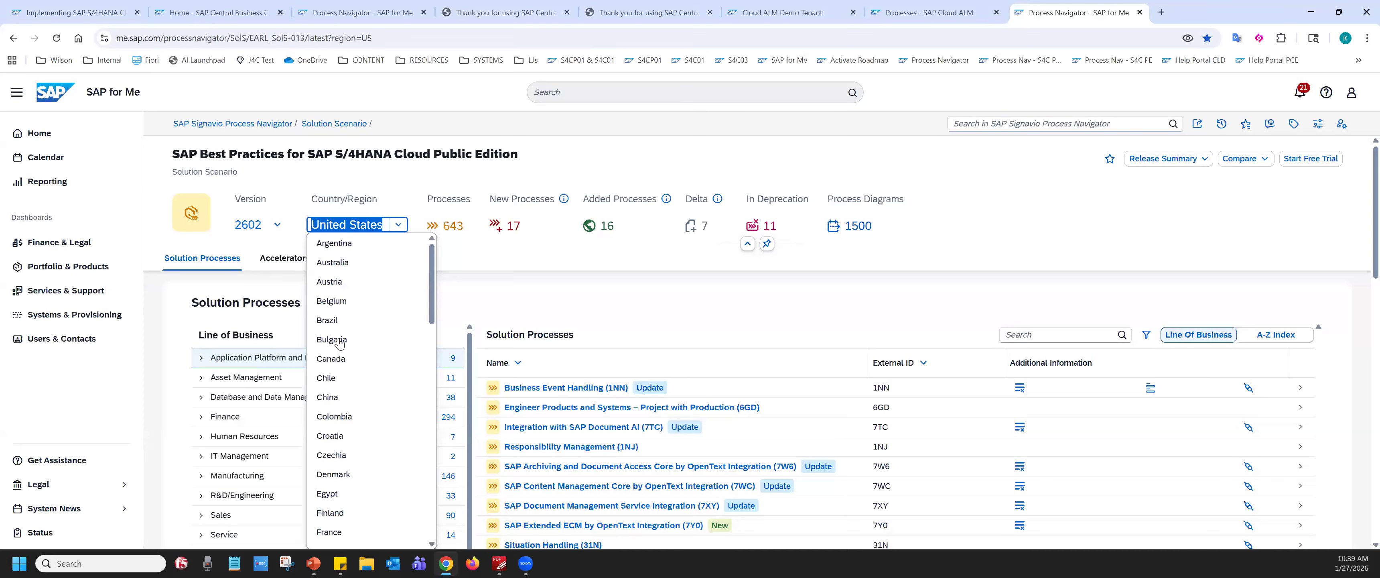
{"action": "scroll", "coordinate": [336, 345], "scroll_direction": "down", "scroll_amount": 15}
{"action": "left_click_drag", "start_coordinate": [183, 153], "coordinate": [326, 155]}
{"action": "left_click", "coordinate": [398, 225]}
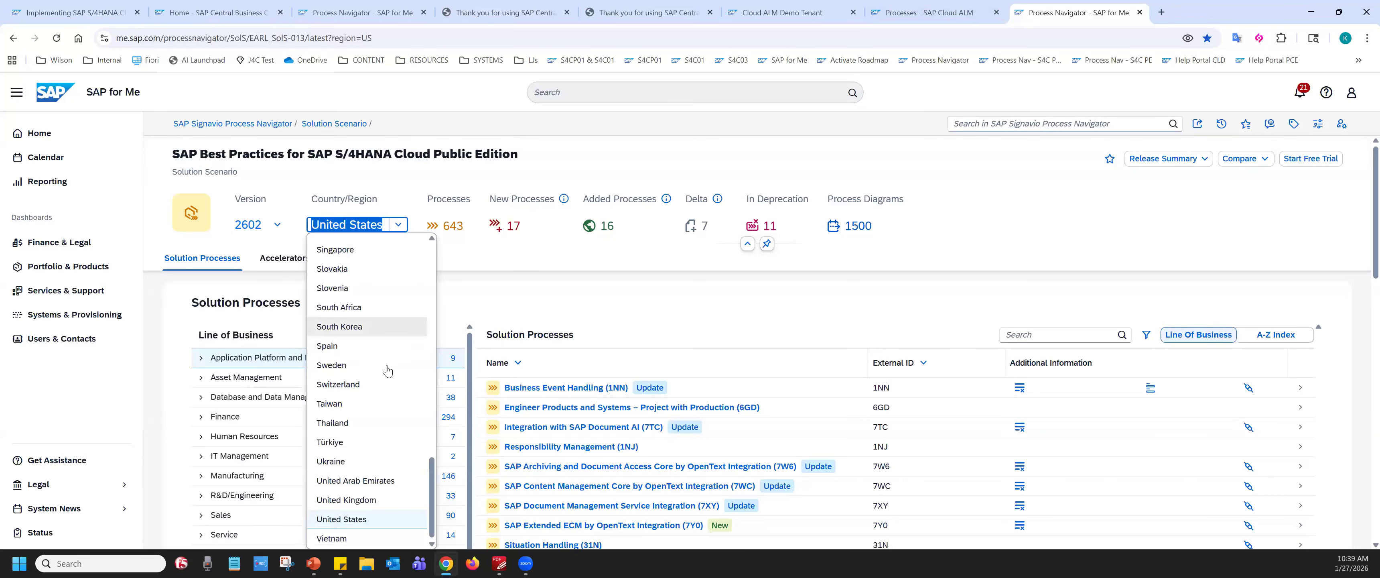
{"action": "left_click", "coordinate": [547, 263]}
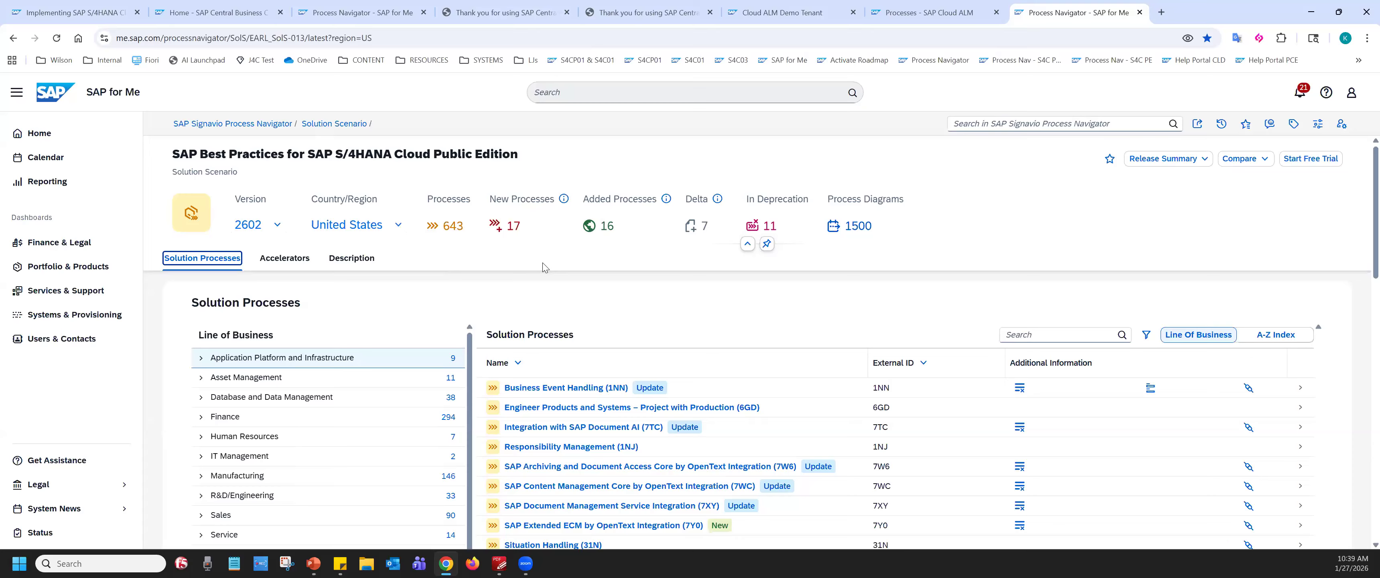
{"action": "left_click", "coordinate": [395, 227]}
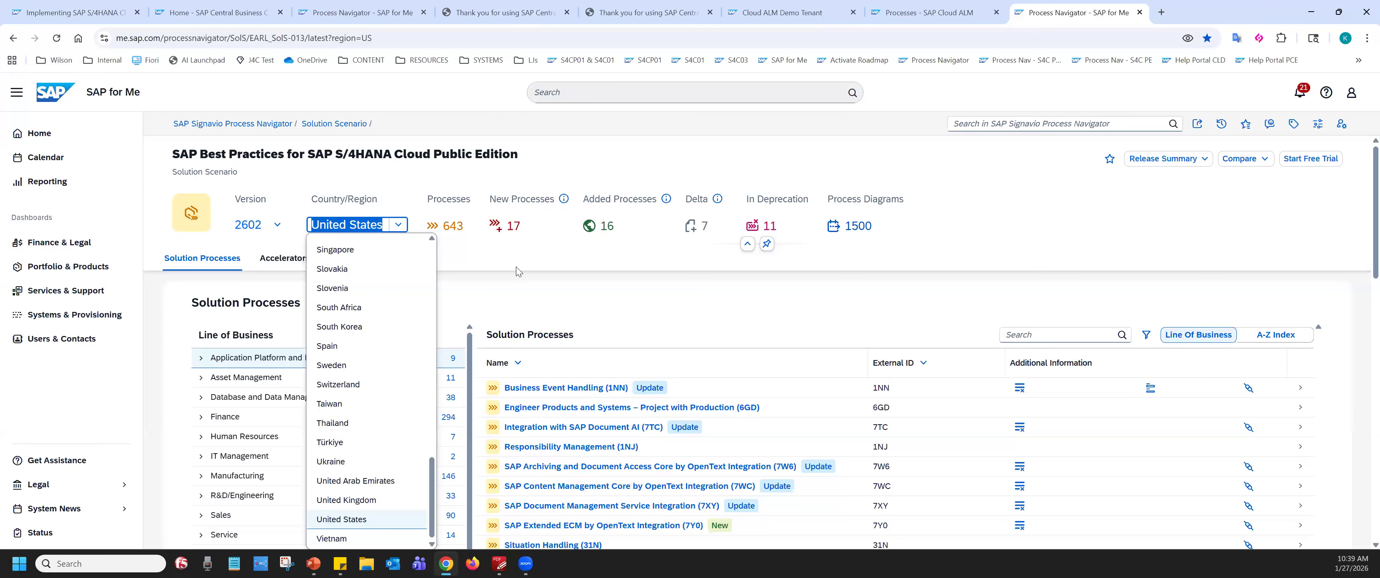
{"action": "key", "text": "Tab"}
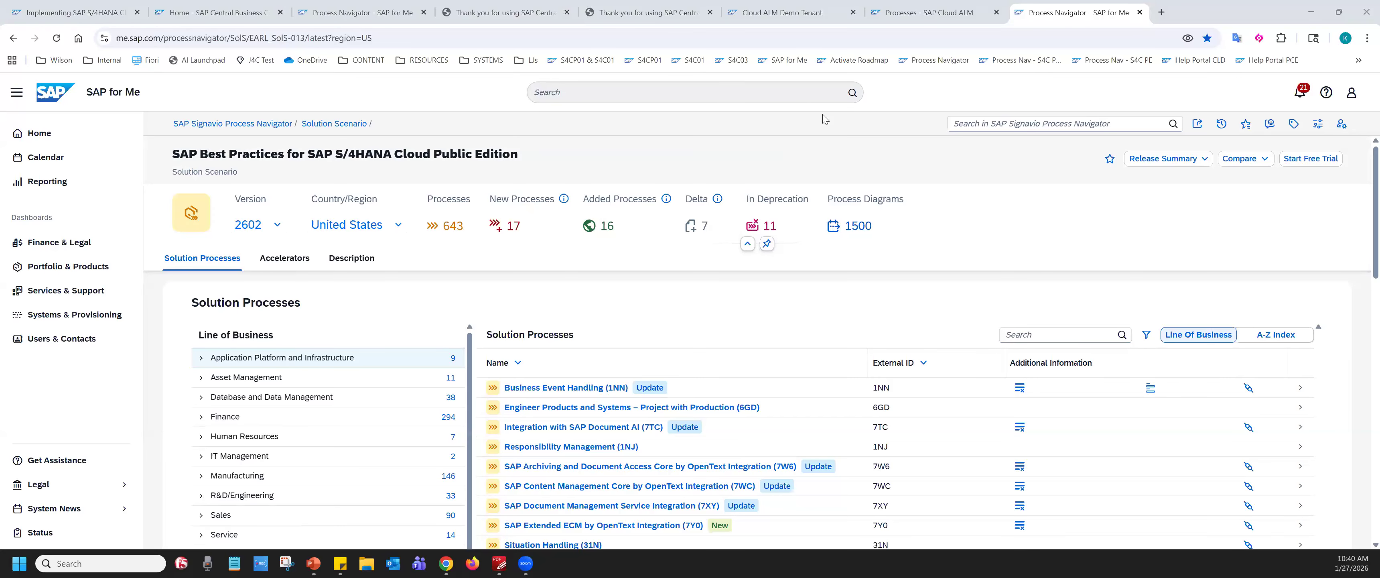
- Glance at the Cloud ALM solution processes and reopen the Define Scope activity in Central Business Configuration
{"action": "left_click", "coordinate": [908, 22]}
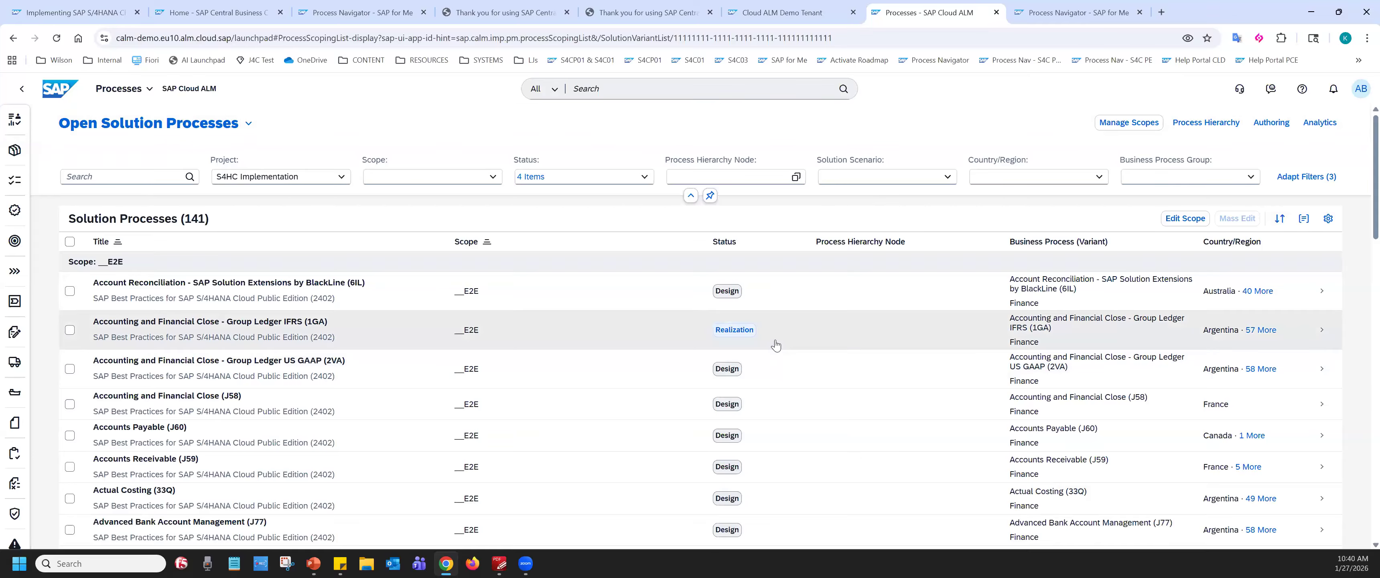
{"action": "left_click", "coordinate": [220, 12]}
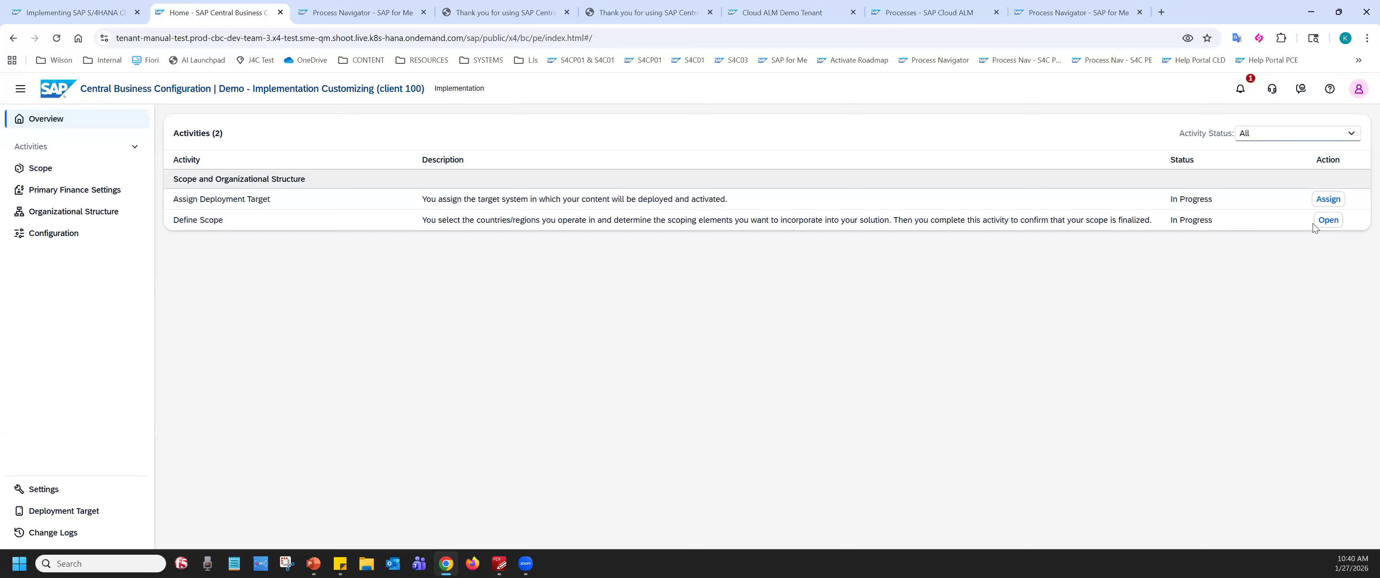
{"action": "left_click", "coordinate": [1328, 220]}
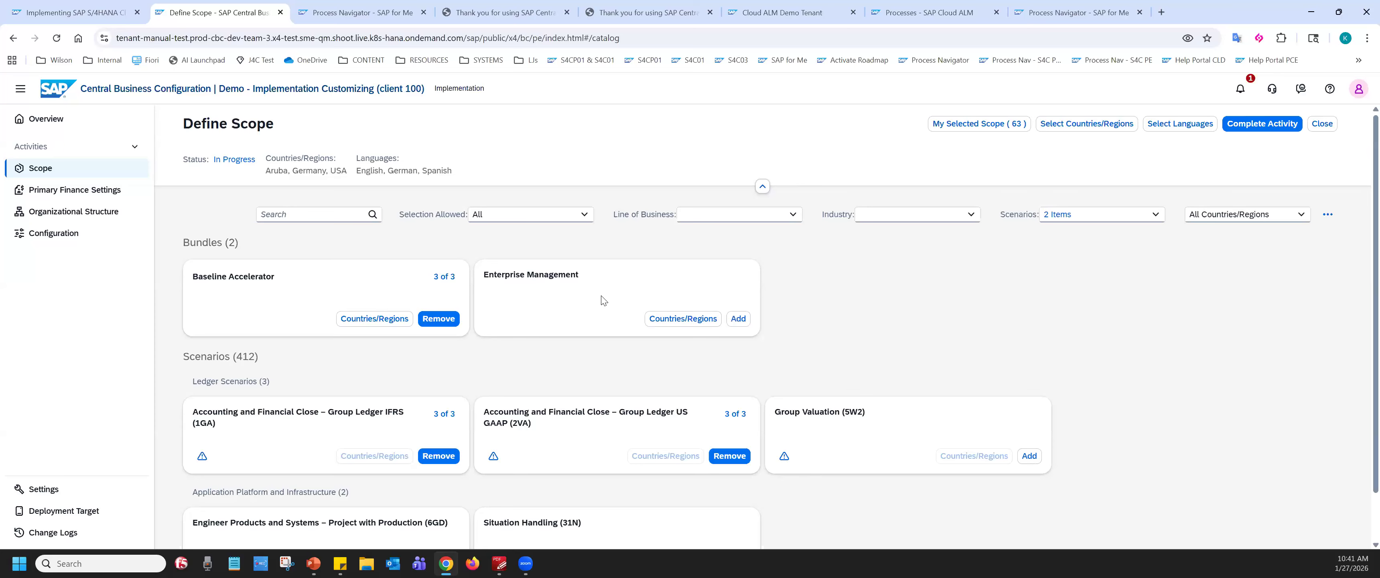
- Compare the Baseline Accelerator bundle with the solution processes in SAP Cloud ALM and return to the scope catalog
{"action": "left_click", "coordinate": [268, 294]}
{"action": "left_click", "coordinate": [917, 7]}
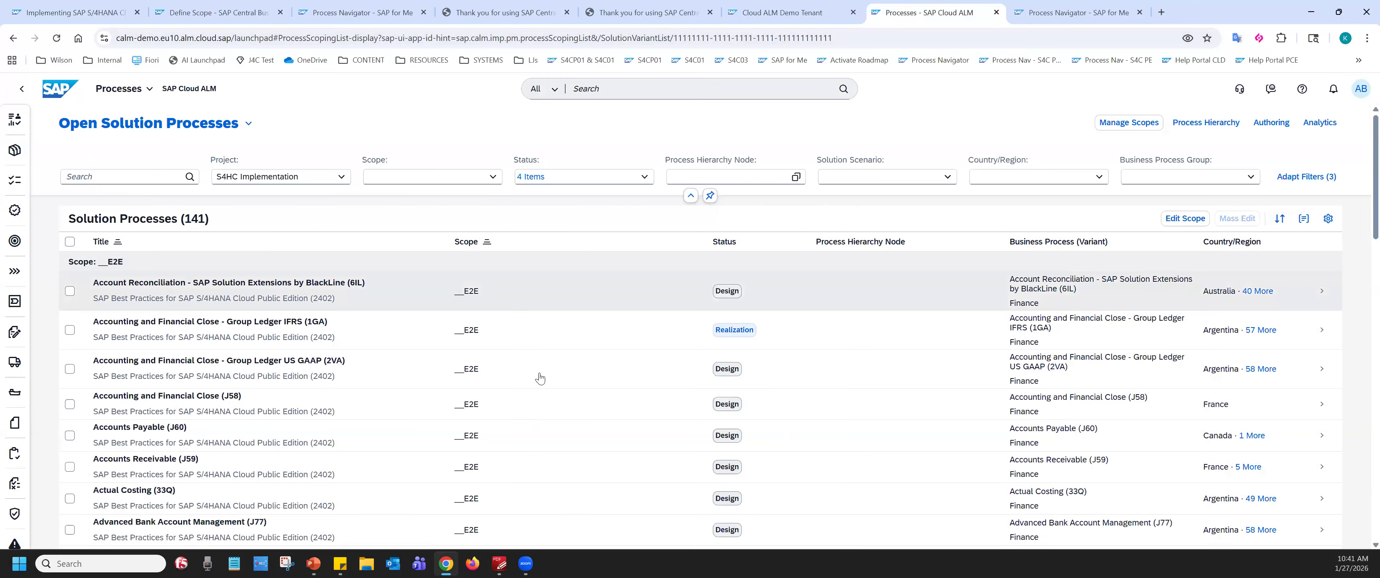
{"action": "left_click", "coordinate": [221, 12]}
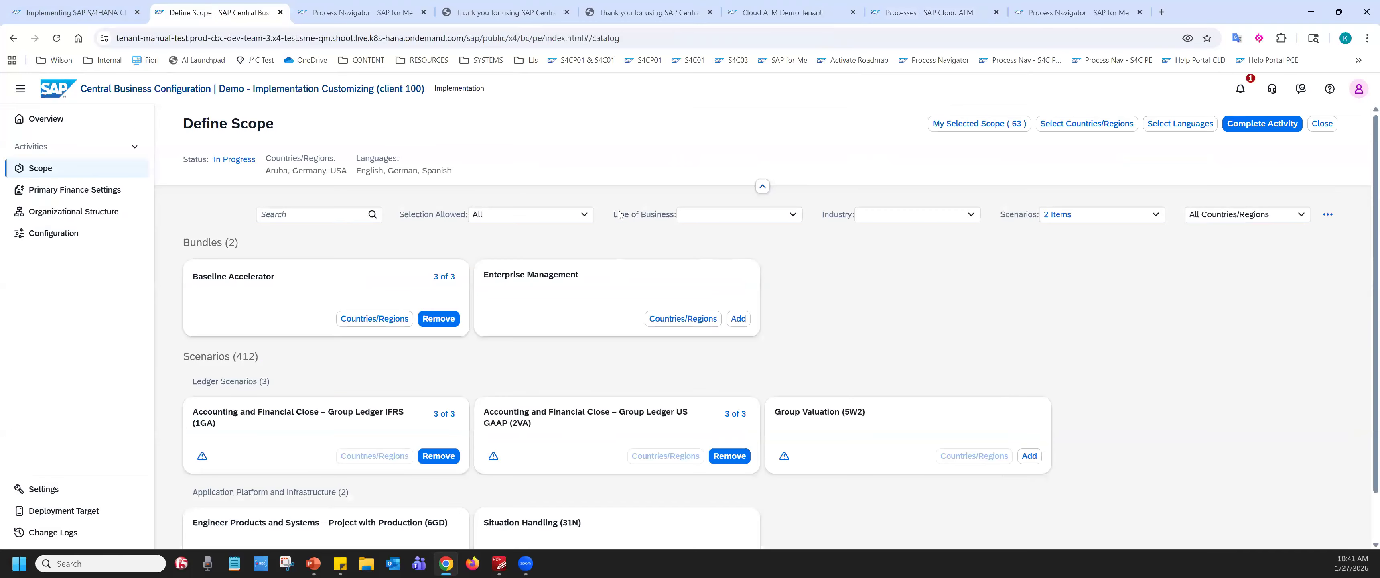
- Keep the selection-allowed filter on All and browse the full catalog of scenarios across the lines of business
{"action": "scroll", "coordinate": [679, 435], "scroll_direction": "down", "scroll_amount": 1}
{"action": "scroll", "coordinate": [590, 322], "scroll_direction": "up", "scroll_amount": 1}
{"action": "left_click", "coordinate": [499, 214]}
{"action": "left_click", "coordinate": [500, 236]}
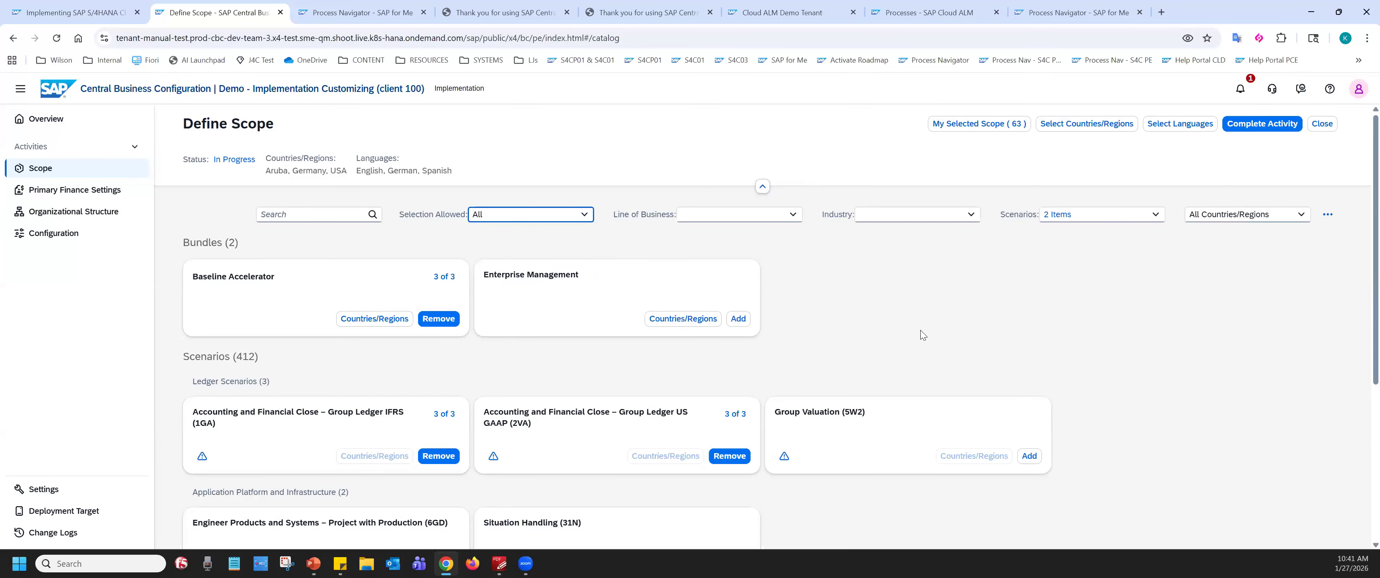
{"action": "scroll", "coordinate": [932, 354], "scroll_direction": "down", "scroll_amount": 4}
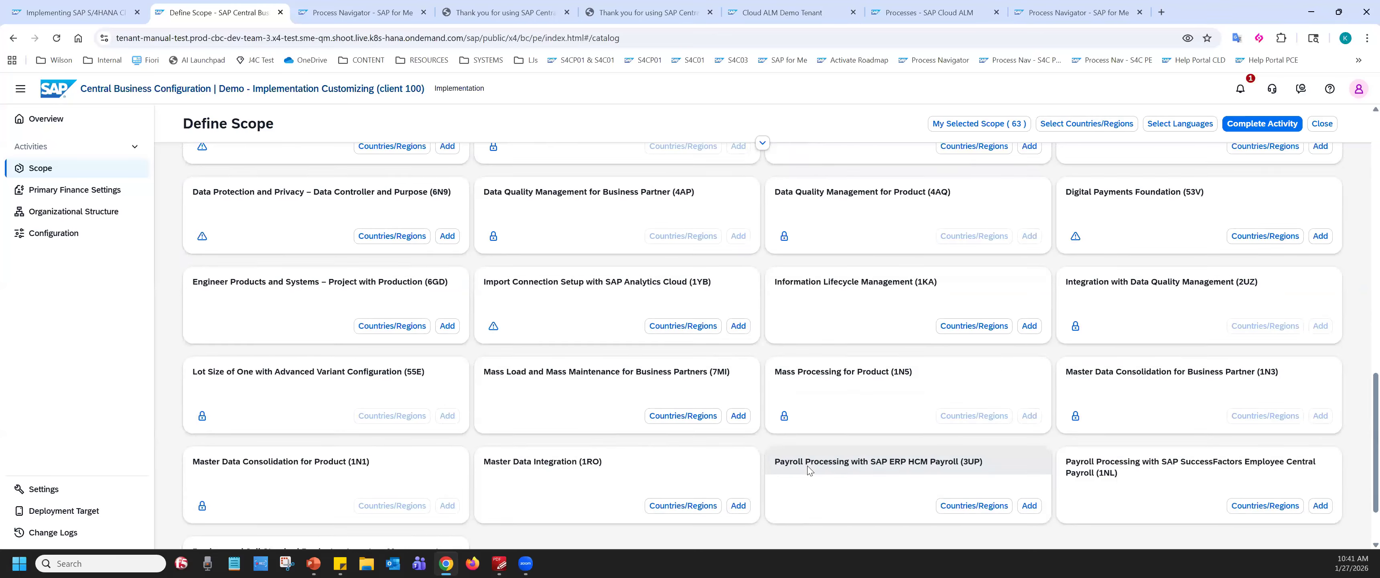
{"action": "scroll", "coordinate": [808, 471], "scroll_direction": "down", "scroll_amount": 20}
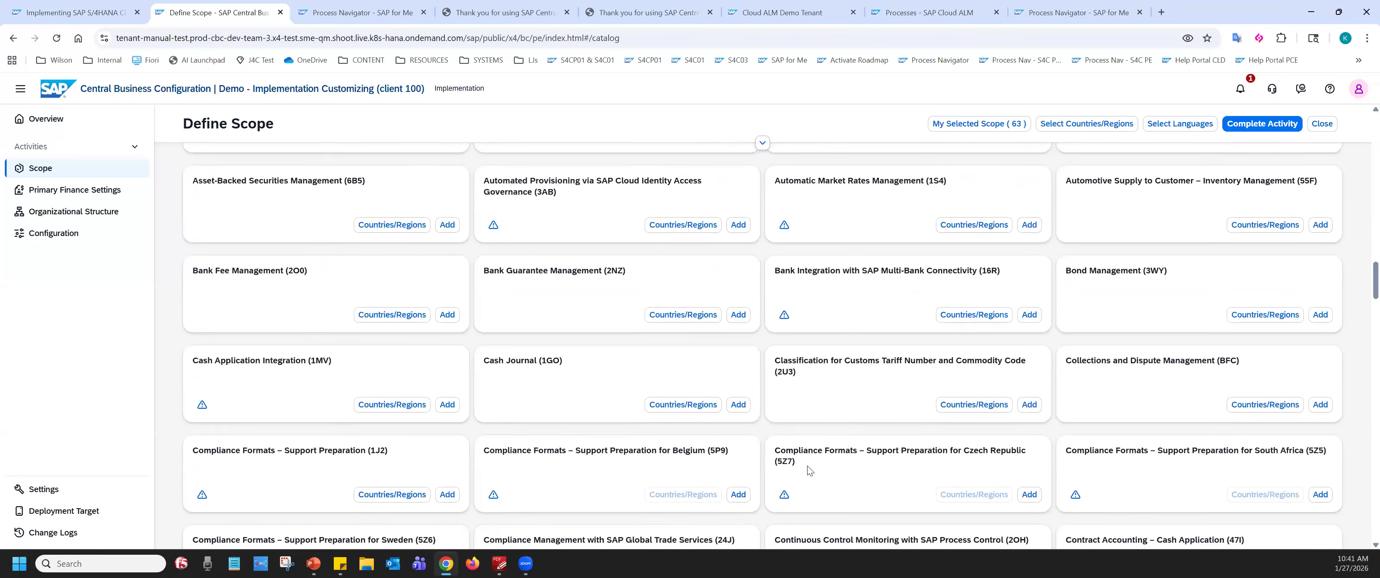
{"action": "scroll", "coordinate": [808, 471], "scroll_direction": "down", "scroll_amount": 15}
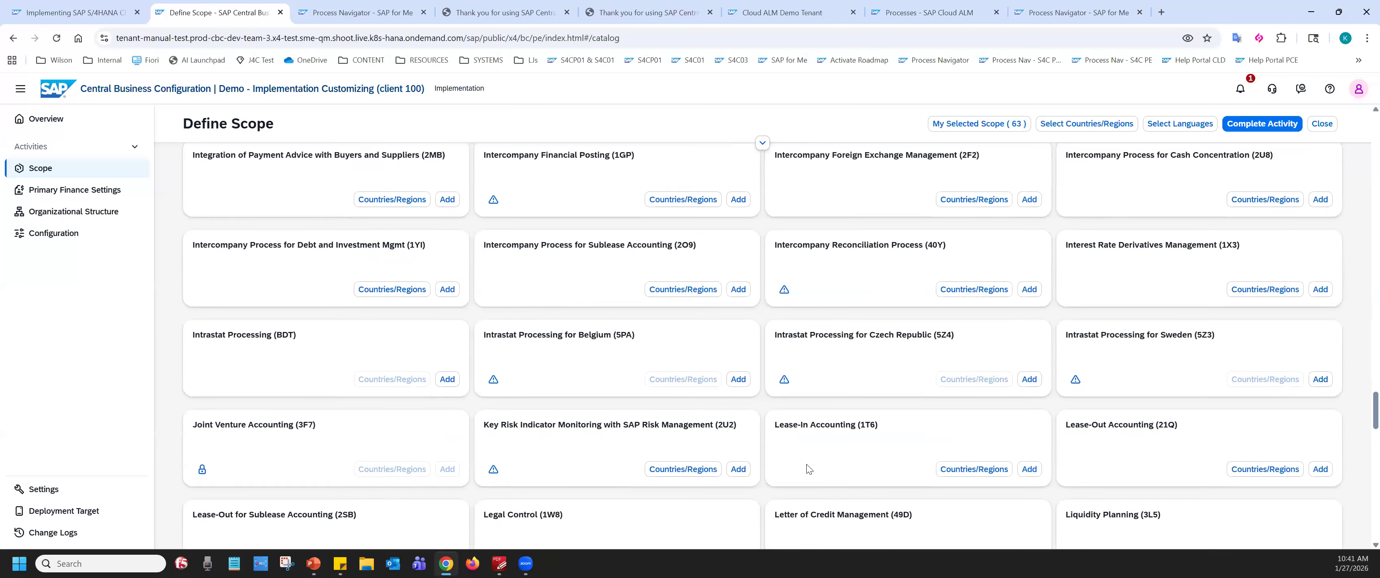
{"action": "left_click", "coordinate": [1030, 319]}
{"action": "left_click", "coordinate": [738, 220]}
{"action": "scroll", "coordinate": [526, 468], "scroll_direction": "up", "scroll_amount": 10}
{"action": "scroll", "coordinate": [526, 468], "scroll_direction": "up", "scroll_amount": 15}
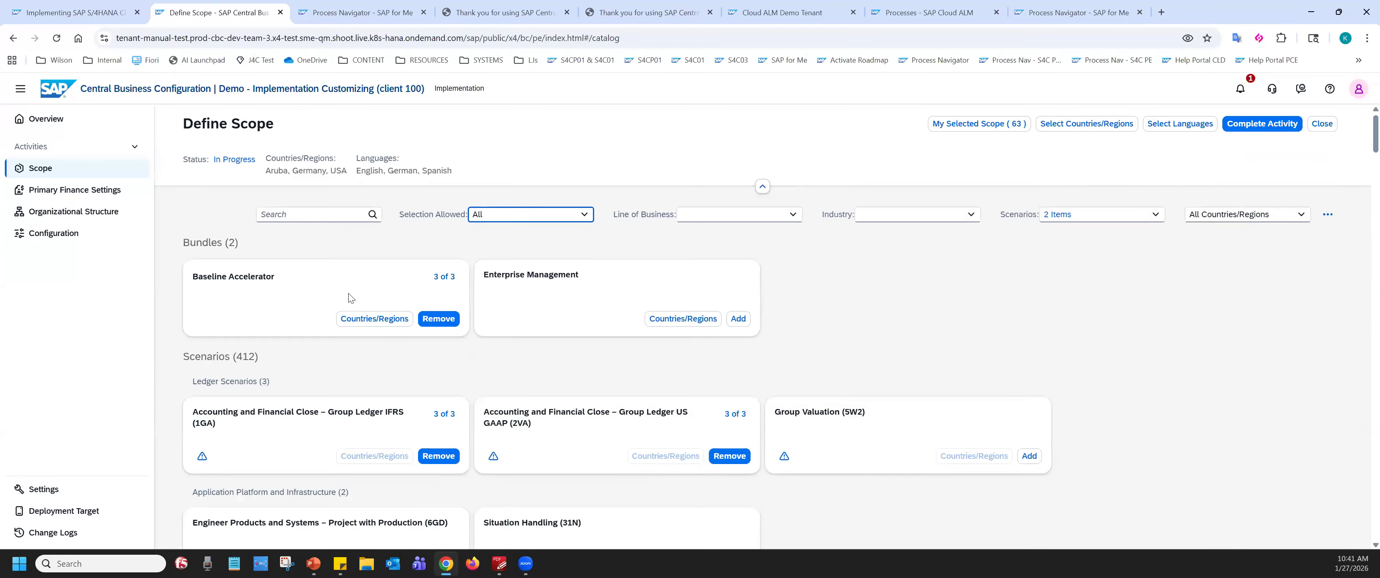
- Ready the scope catalog search and check the Cloud ALM solution processes to look up before returning to Define Scope
{"action": "left_click", "coordinate": [312, 217]}
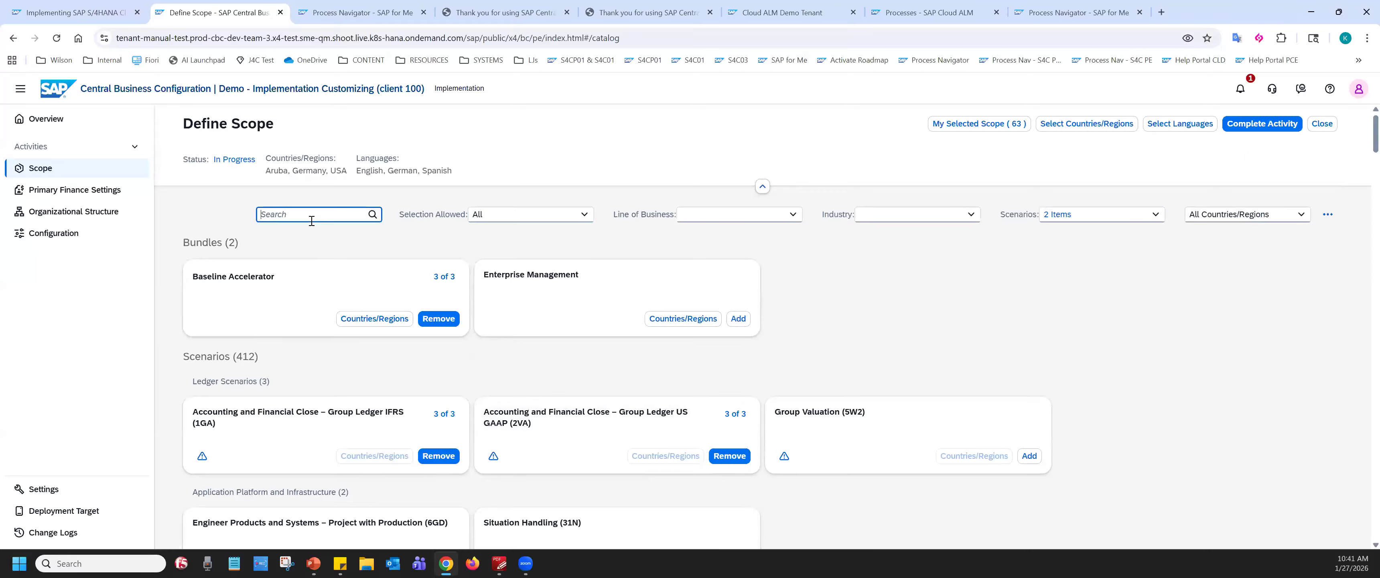
{"action": "left_click", "coordinate": [894, 19]}
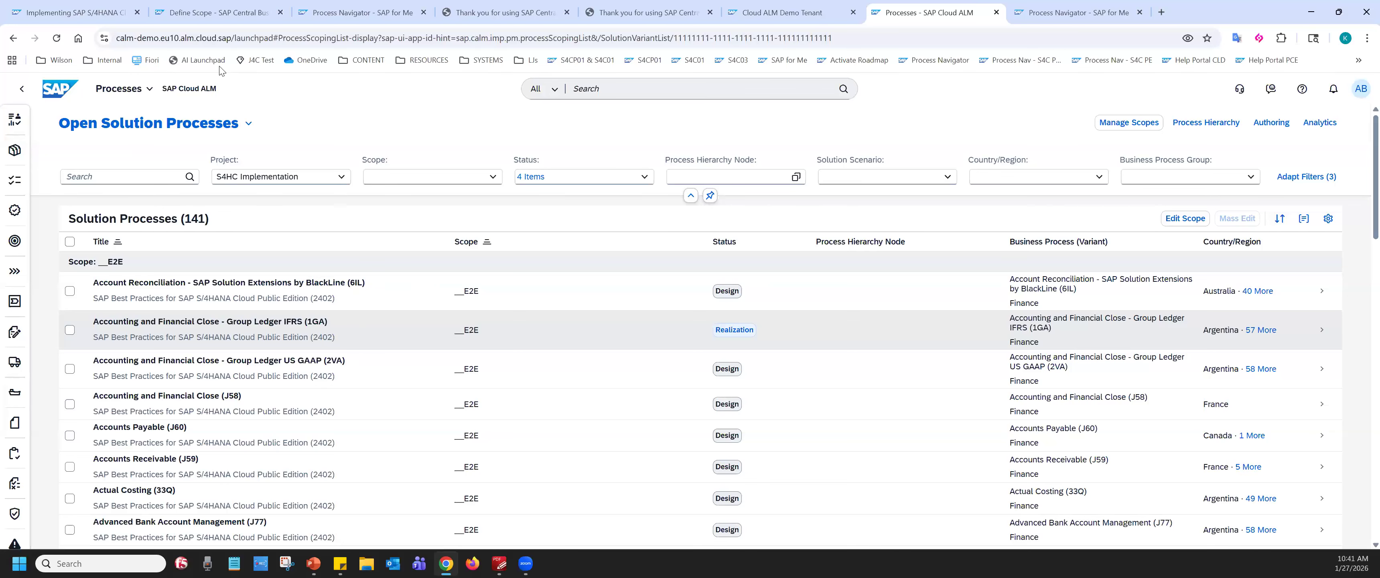
{"action": "left_click", "coordinate": [223, 13]}
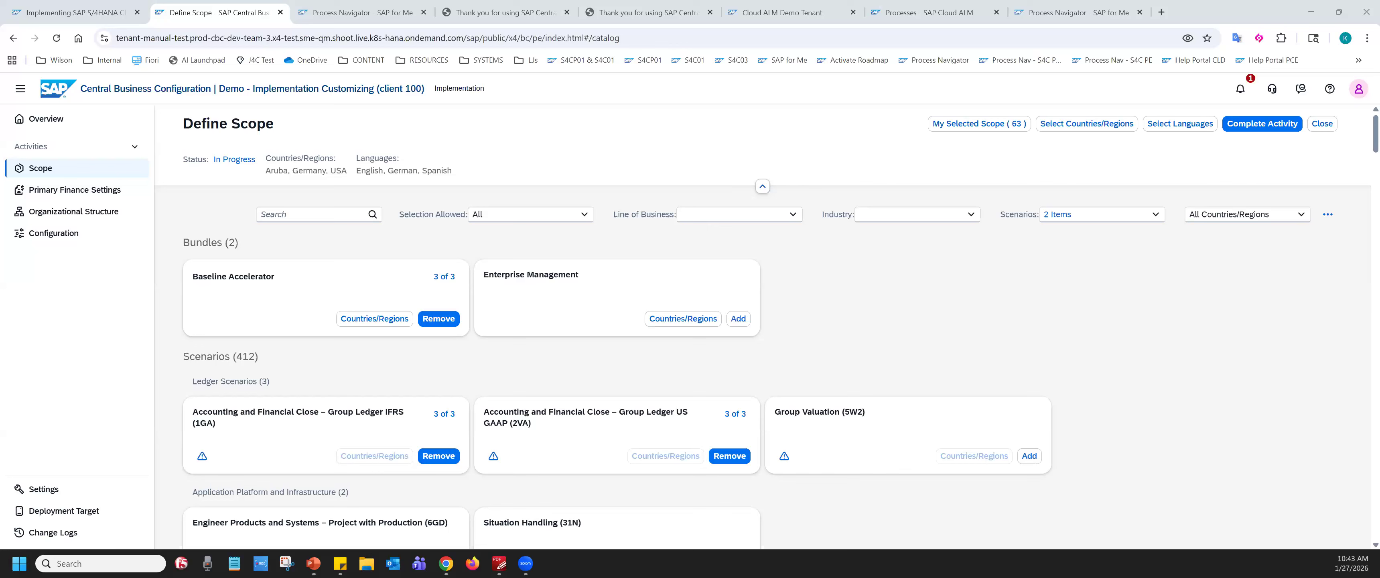
- Switch to the PowerPoint slide "Localization as a Self-Service in SAP S/4HANA Cloud", review its localization options, and return to the scope catalog
{"action": "key", "text": "alt+Tab"}
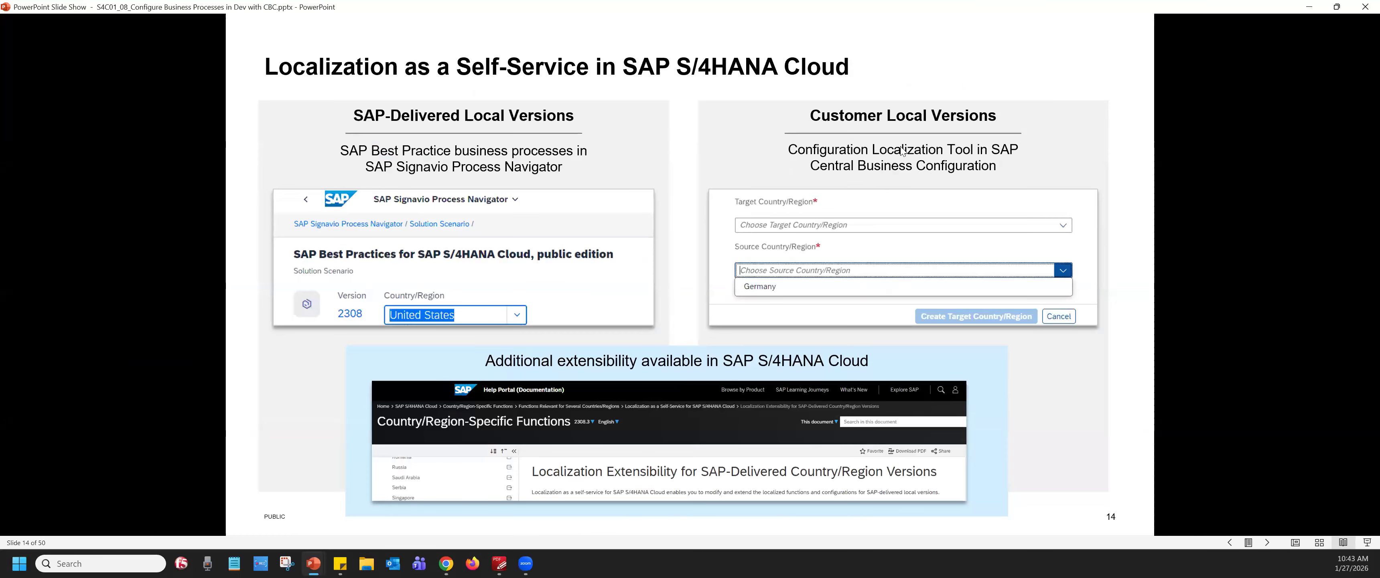
{"action": "key", "text": "ctrl"}
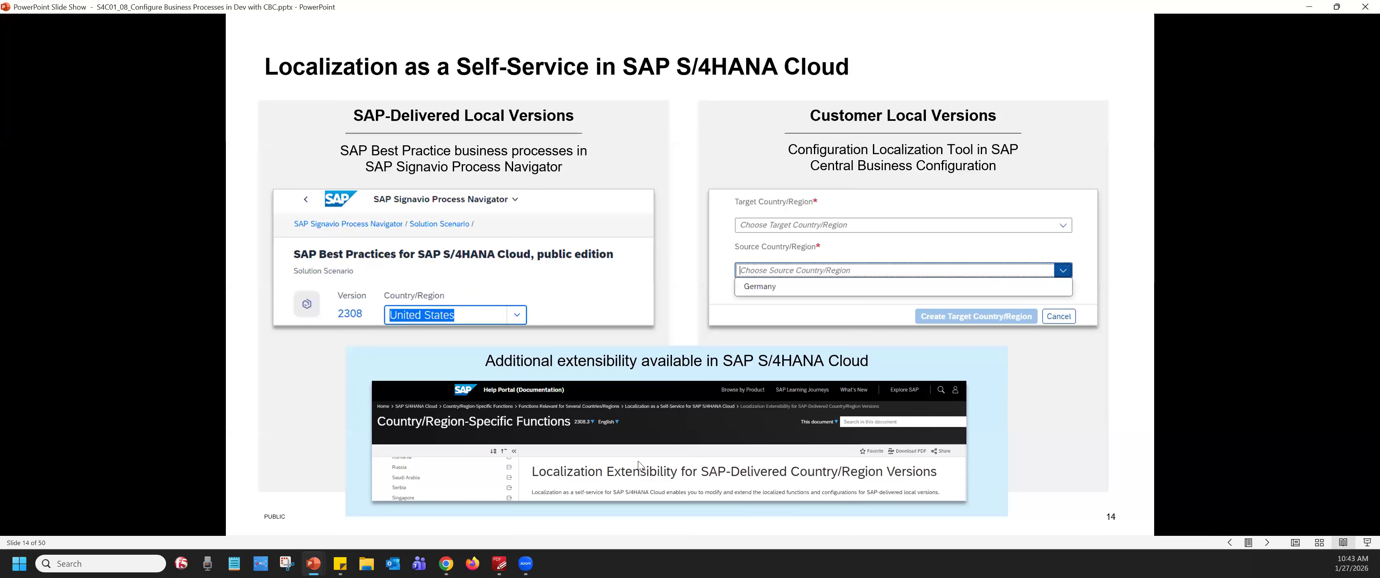
{"action": "key", "text": "ctrl"}
{"action": "key", "text": "ctrl"}
{"action": "key", "text": "ctrl"}
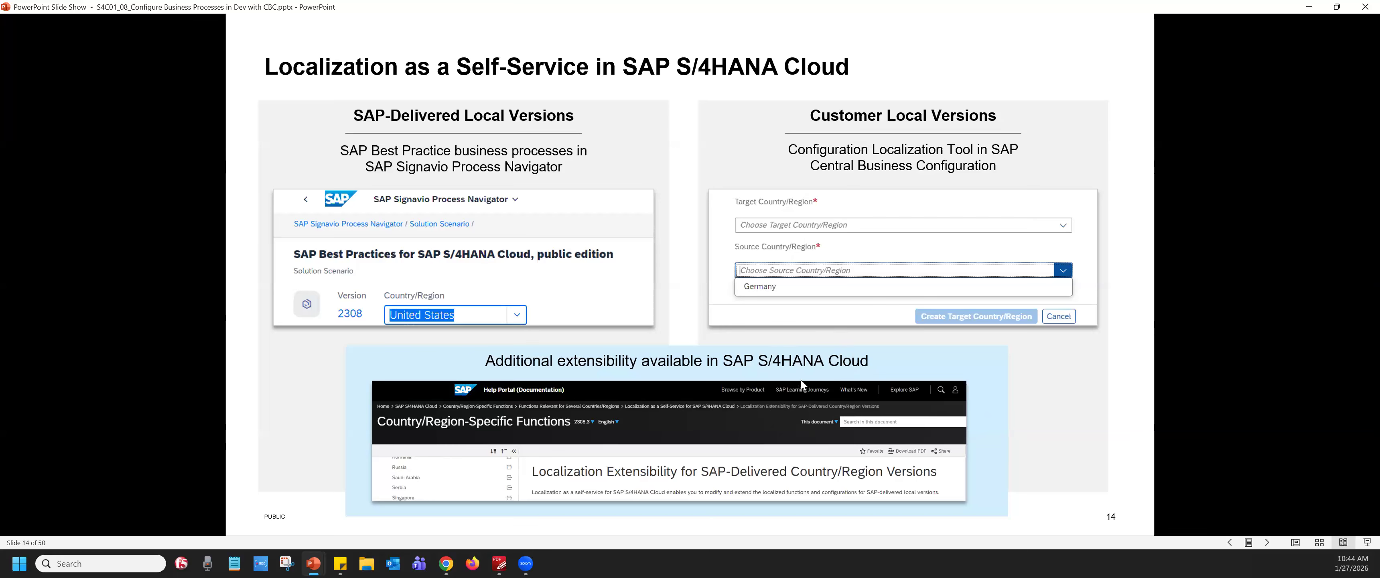
{"action": "left_click_drag", "start_coordinate": [789, 6], "coordinate": [1379, 282]}
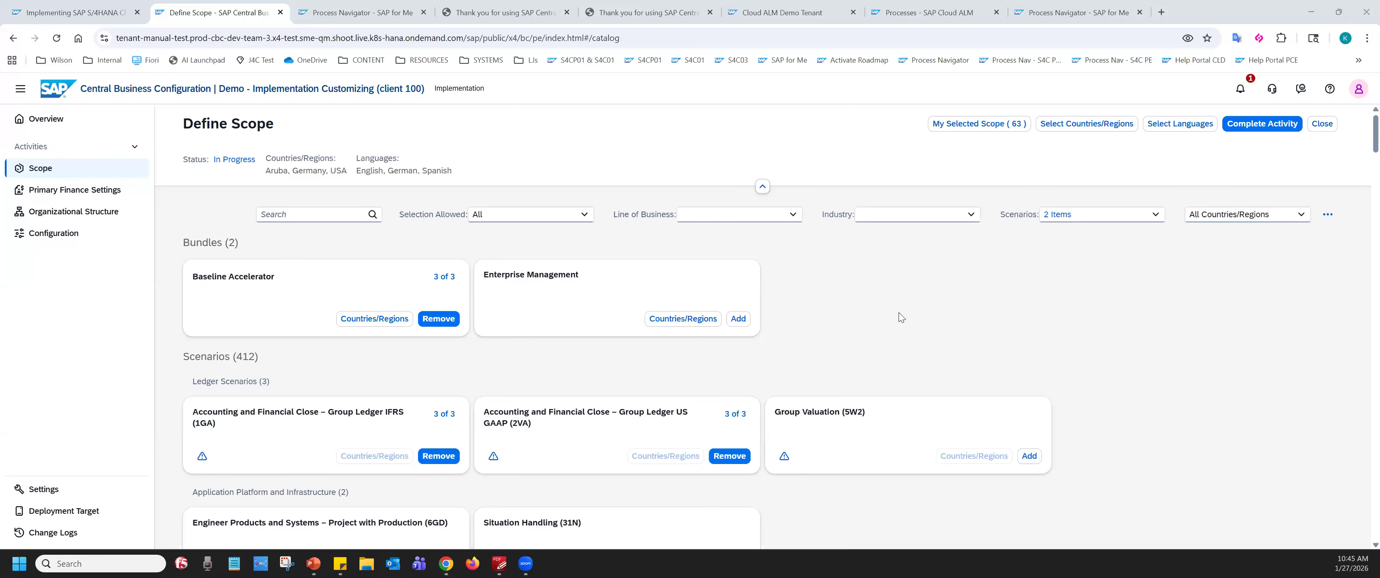
- Browse the scope catalog's Asset Management and Database and Data Management scenarios, including those marked with locks and warnings
{"action": "scroll", "coordinate": [891, 306], "scroll_direction": "down", "scroll_amount": 10}
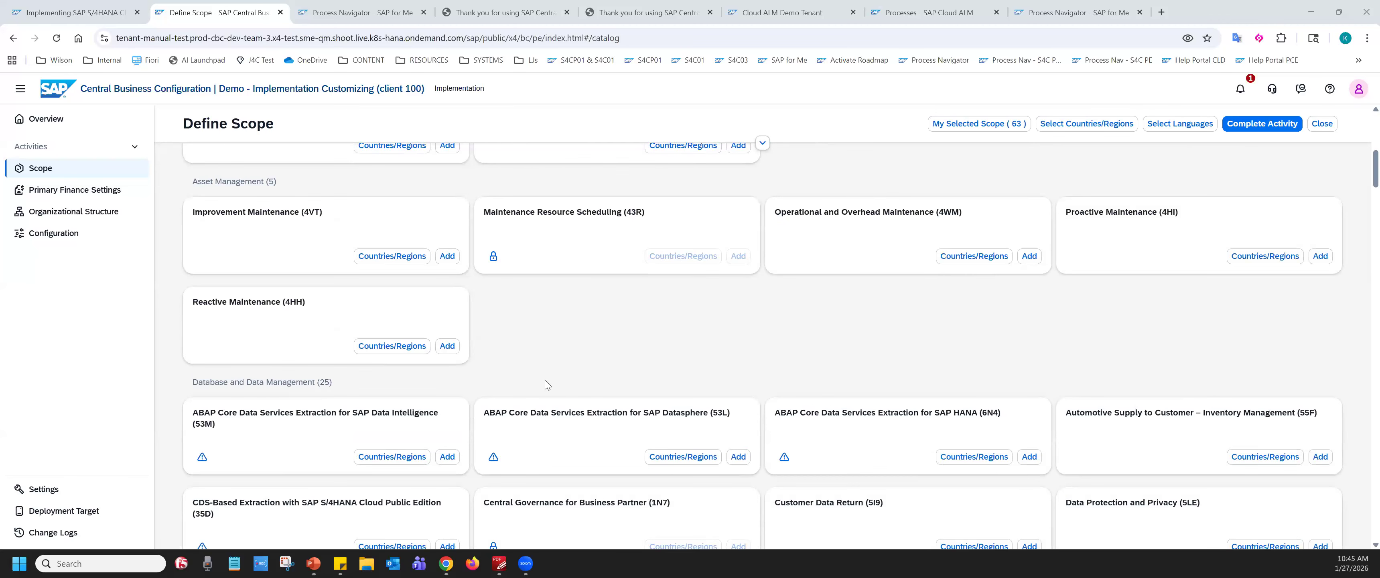
{"action": "scroll", "coordinate": [602, 329], "scroll_direction": "down", "scroll_amount": 2}
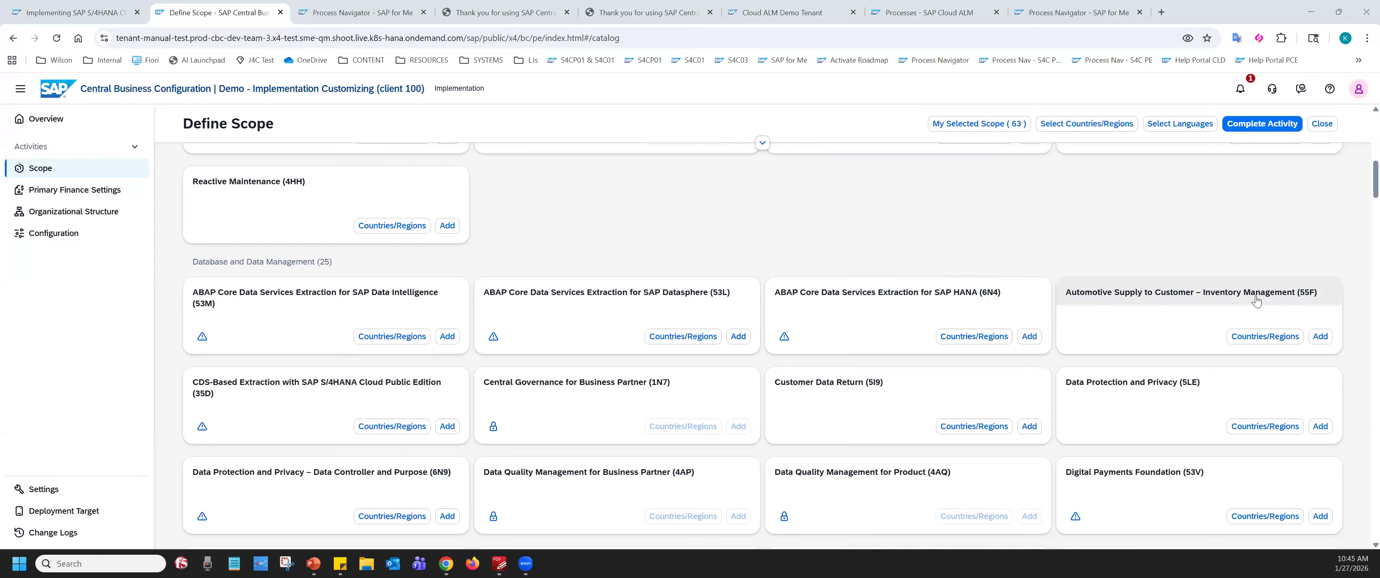
{"action": "left_click", "coordinate": [371, 304]}
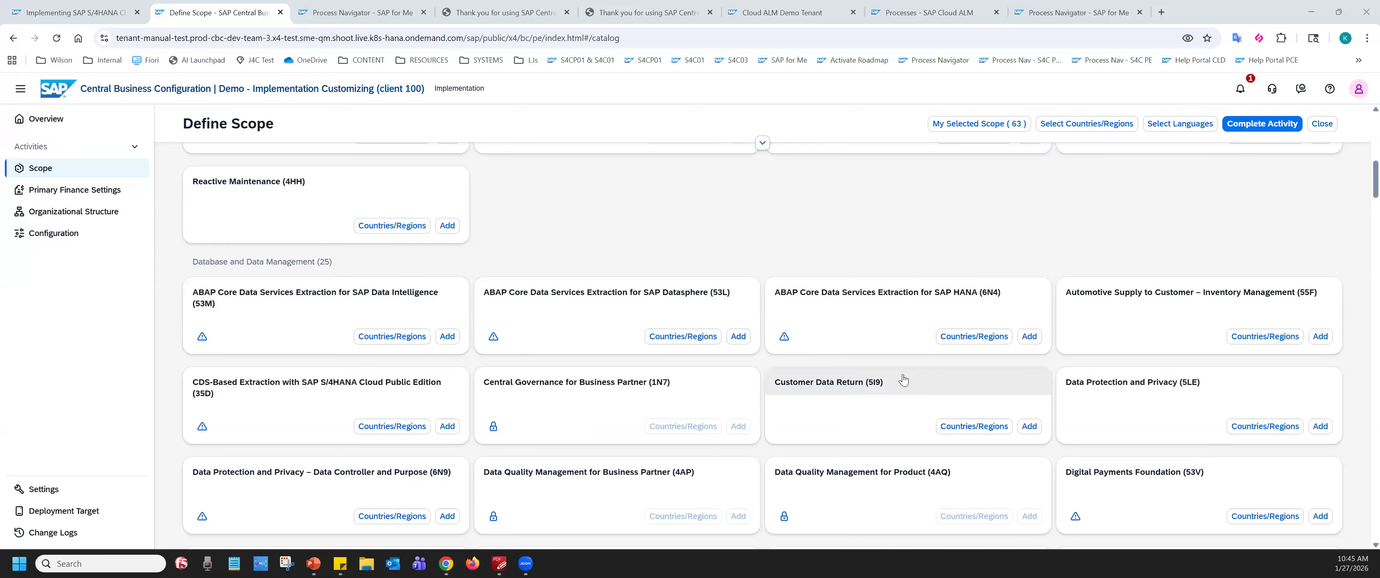
{"action": "scroll", "coordinate": [904, 379], "scroll_direction": "down", "scroll_amount": 5}
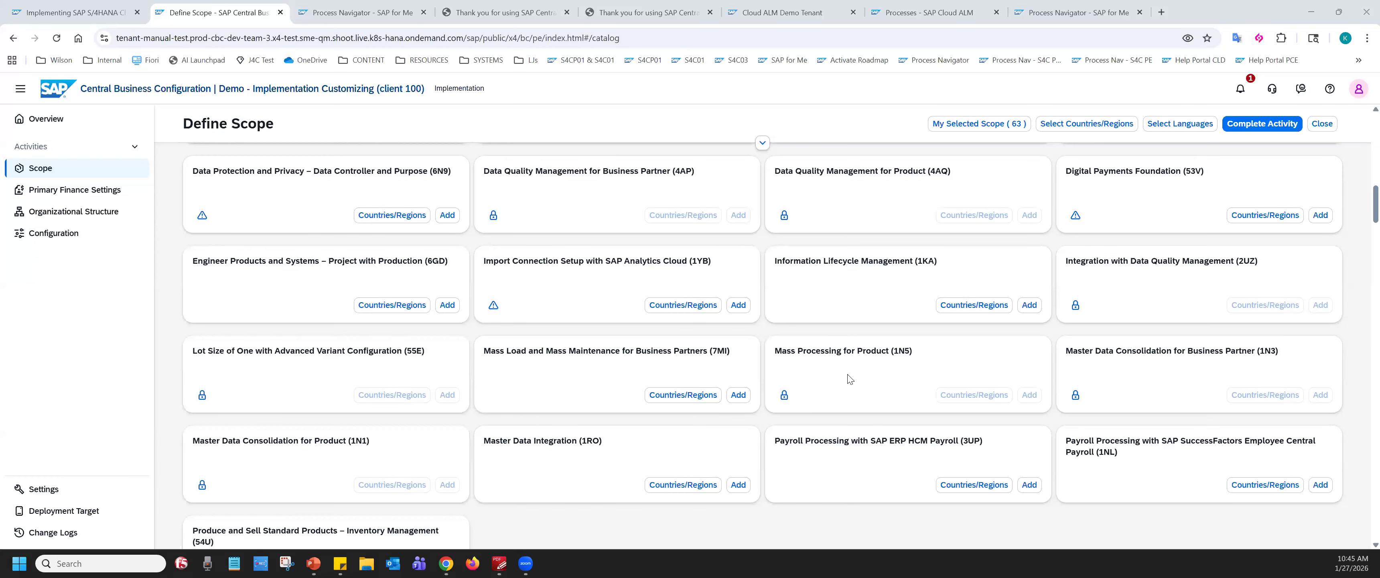
{"action": "scroll", "coordinate": [1125, 429], "scroll_direction": "down", "scroll_amount": 1}
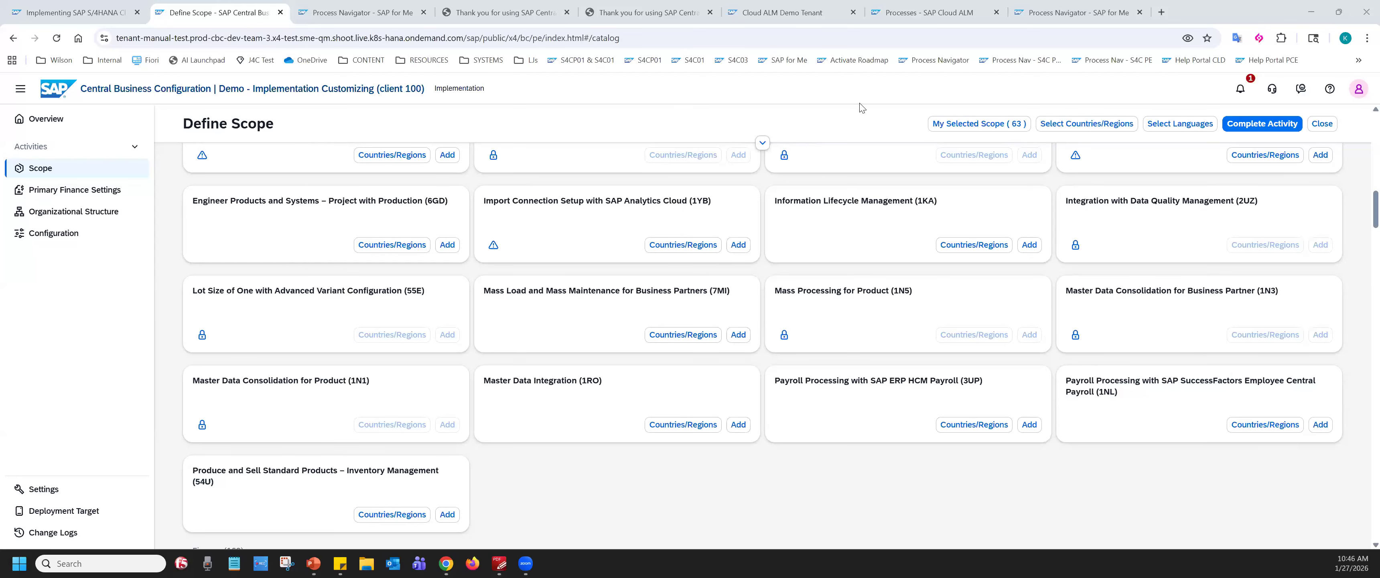
- Look through the solution processes of the S4HC Implementation project in SAP Cloud ALM and return to Define Scope
{"action": "left_click", "coordinate": [925, 11]}
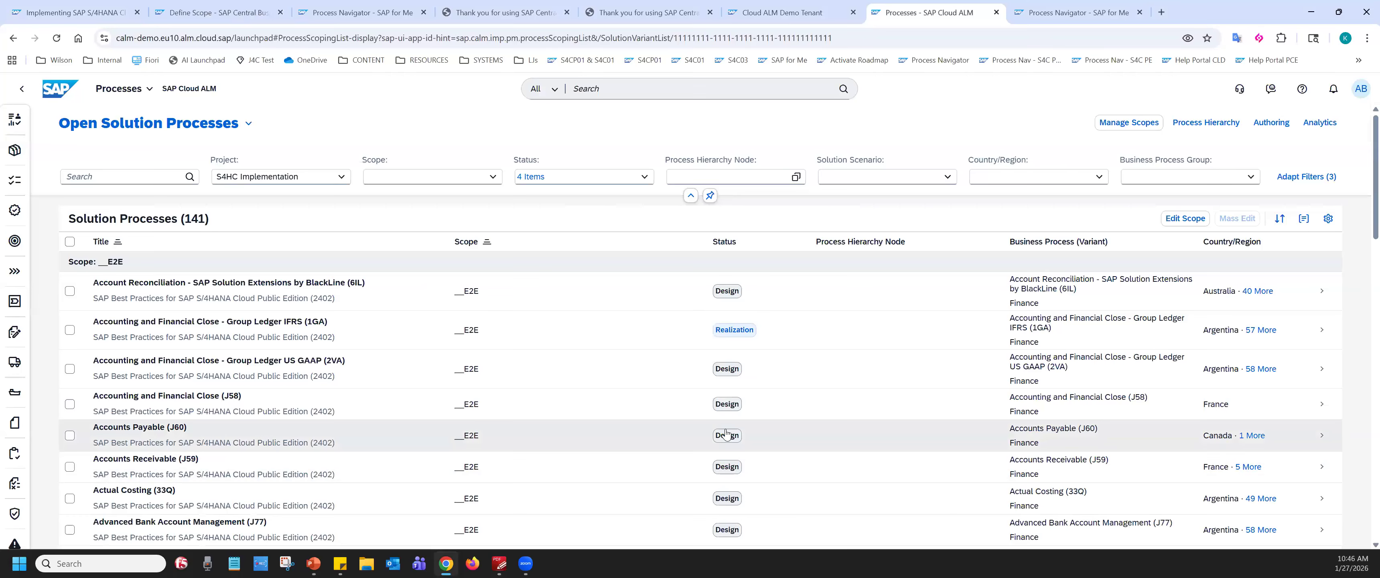
{"action": "scroll", "coordinate": [726, 432], "scroll_direction": "down", "scroll_amount": 5}
{"action": "scroll", "coordinate": [726, 432], "scroll_direction": "down", "scroll_amount": 5}
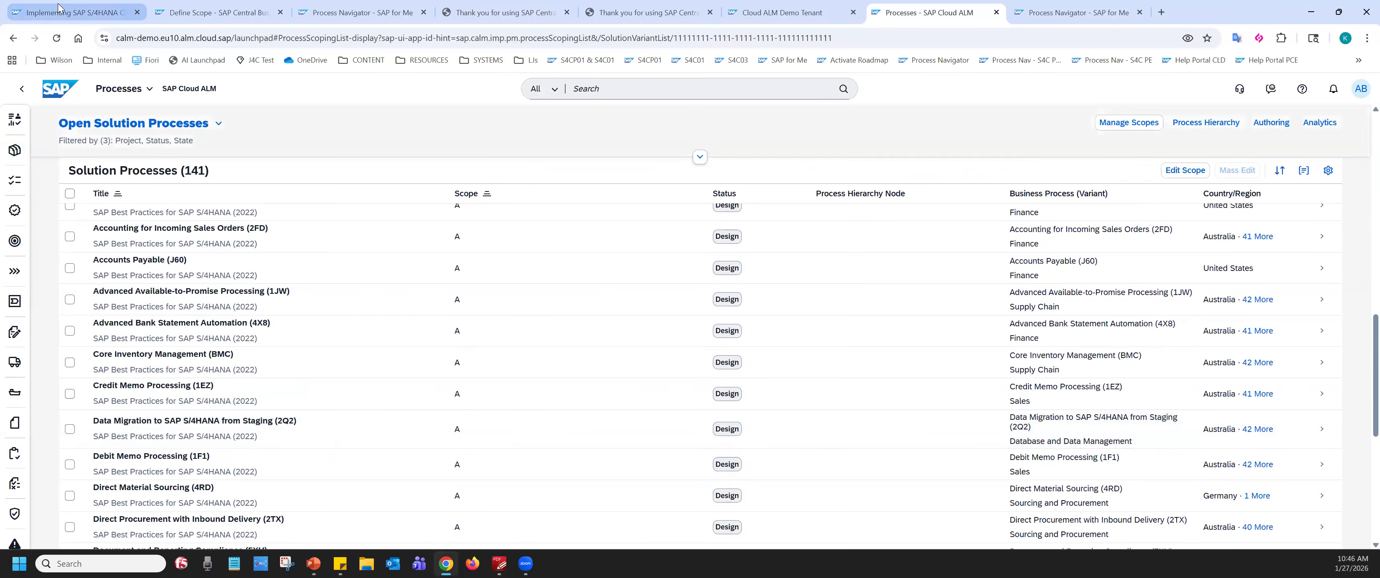
{"action": "left_click", "coordinate": [62, 9]}
{"action": "left_click", "coordinate": [166, 13]}
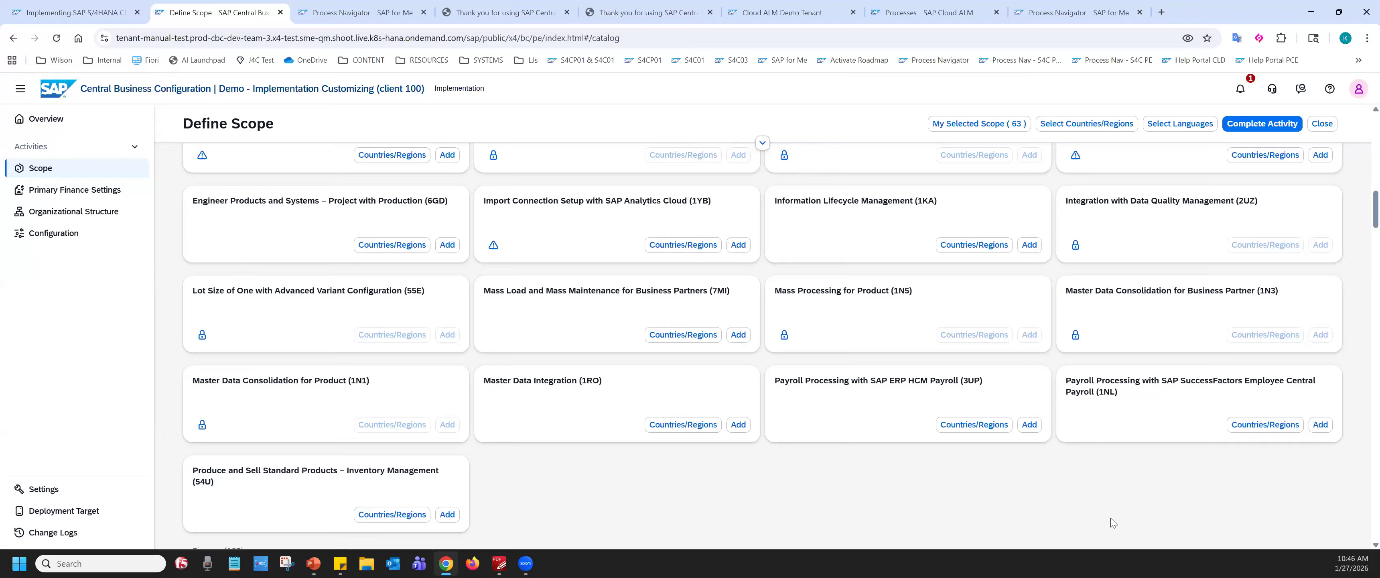
- Switch to the PowerPoint slide "Create a Case in SAP for Me for other integration scenarios", review it, and return to Define Scope
{"action": "left_click", "coordinate": [1128, 389]}
{"action": "key", "text": "ctrl"}
{"action": "key", "text": "alt+Tab"}
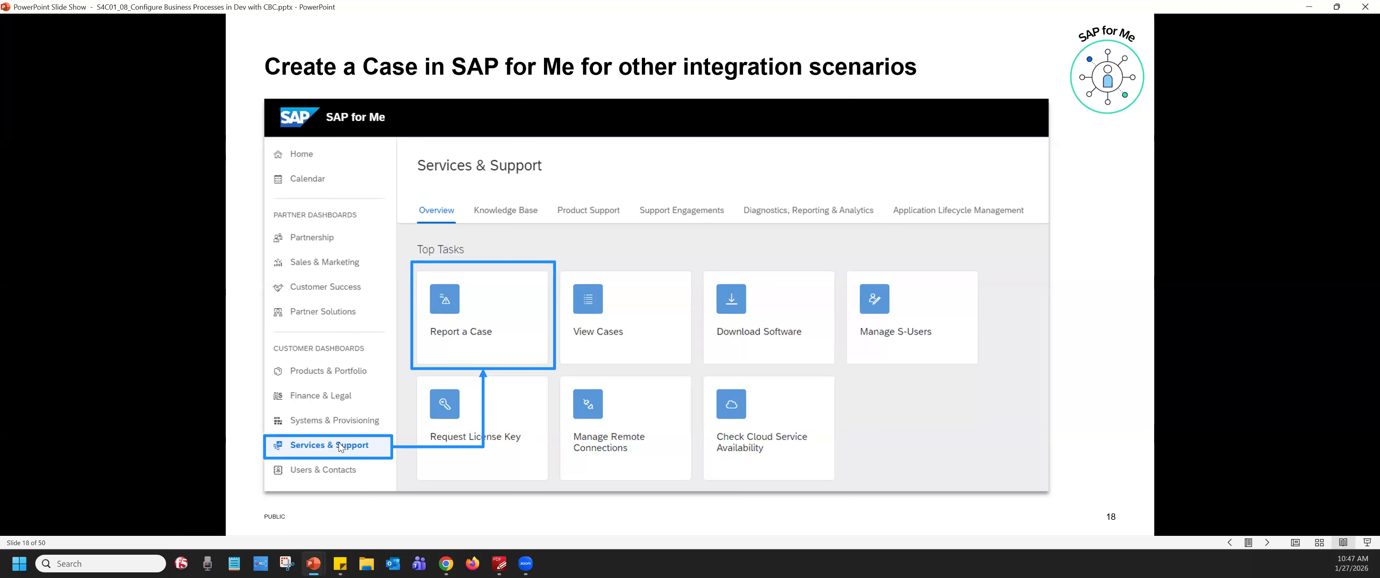
{"action": "key", "text": "ctrl"}
{"action": "key", "text": "ctrl"}
{"action": "key", "text": "ctrl"}
{"action": "key", "text": "ctrl"}
{"action": "key", "text": "ctrl"}
{"action": "left_click", "coordinate": [1296, 543]}
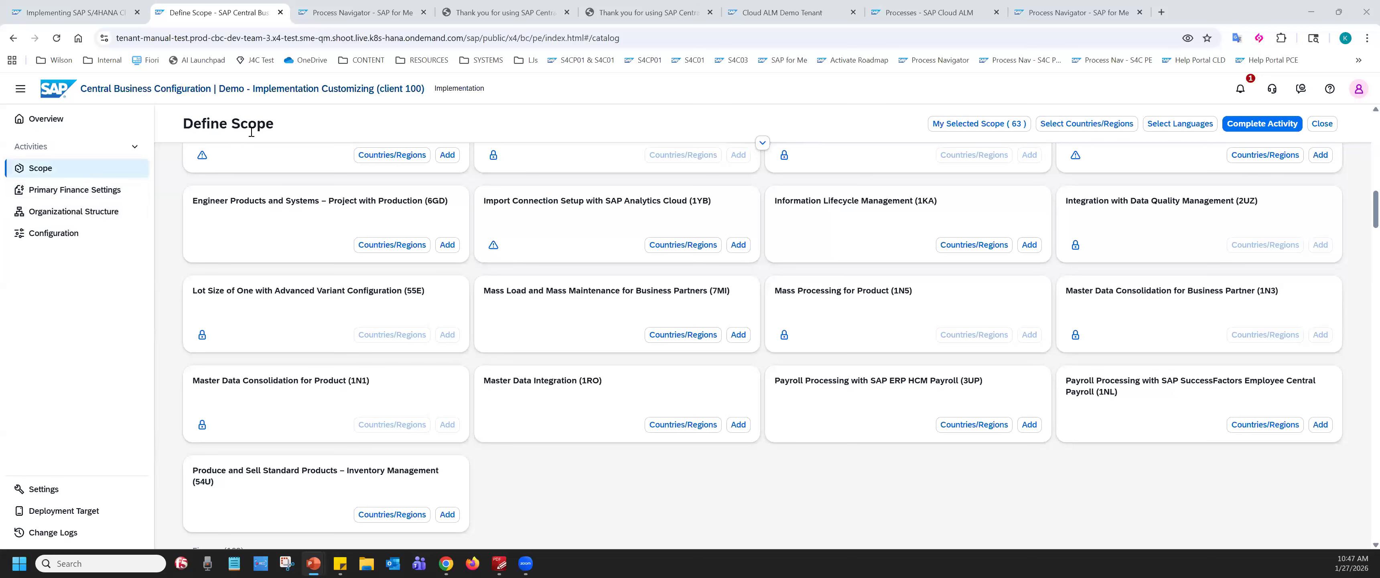
- Open the bookmarked CBC | 3SL Demo Sandbox and log in with the prefilled credentials in English
{"action": "left_click", "coordinate": [107, 190]}
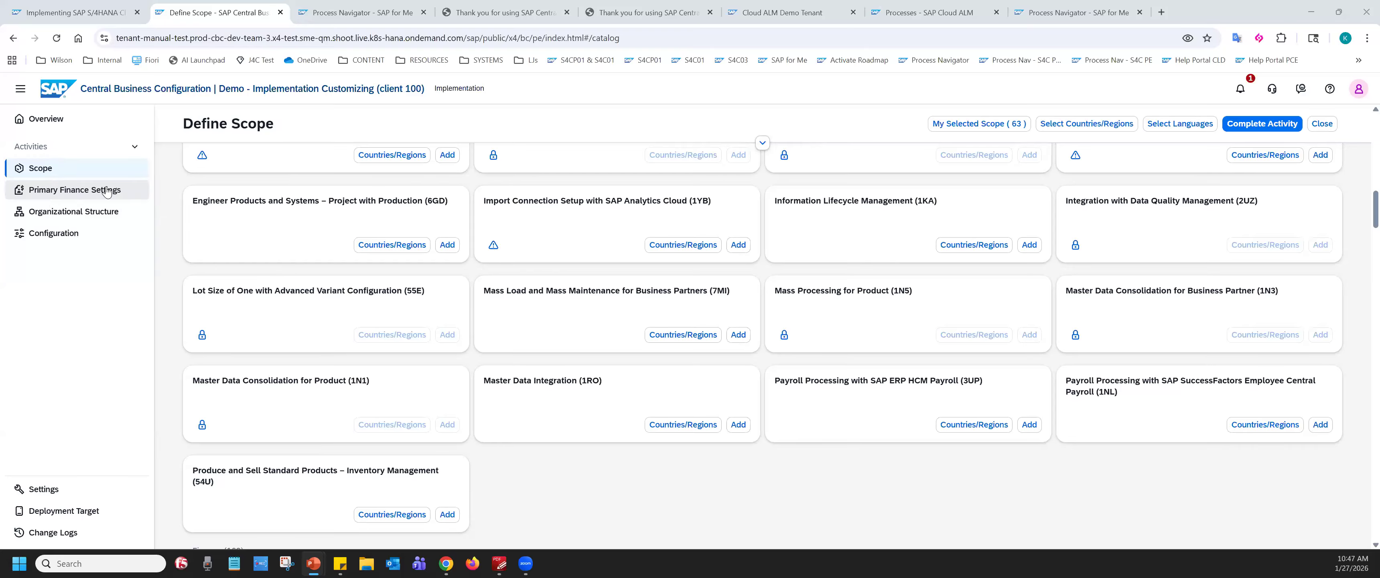
{"action": "left_click", "coordinate": [500, 21]}
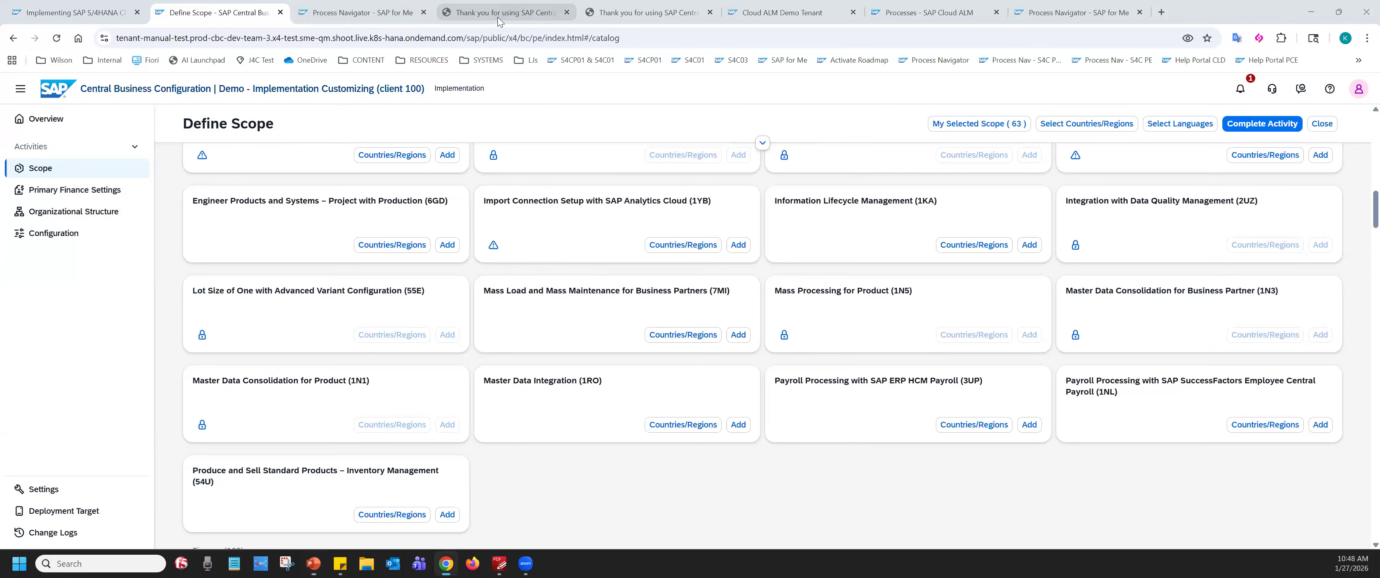
{"action": "left_click", "coordinate": [499, 18]}
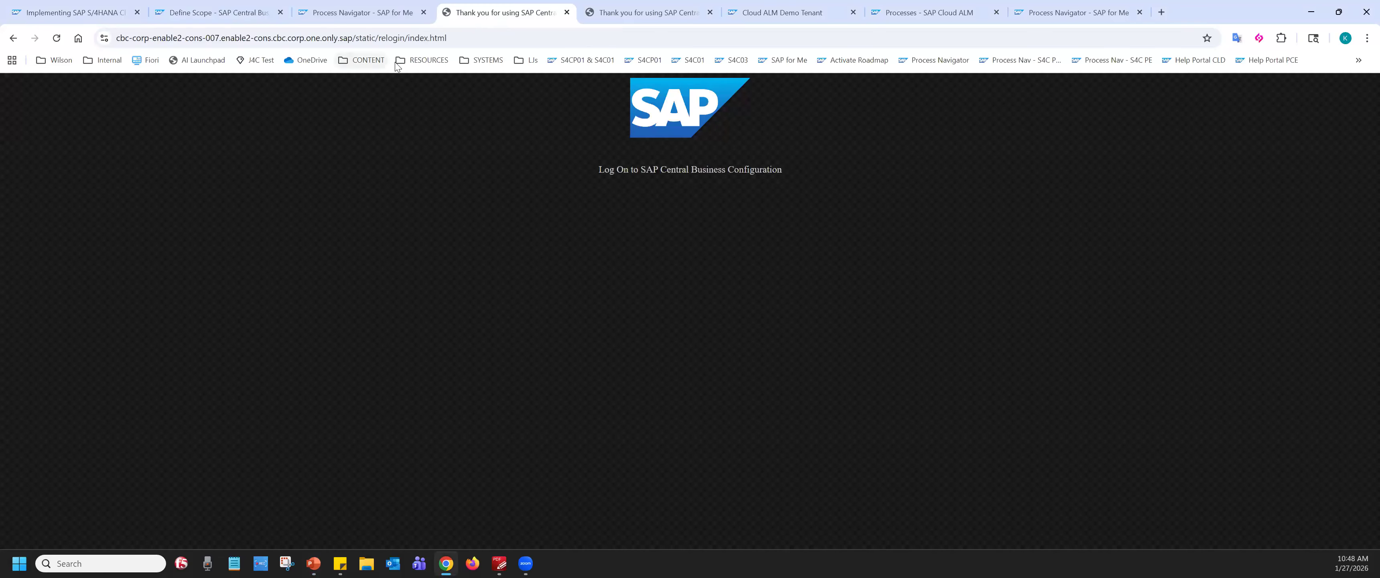
{"action": "left_click", "coordinate": [372, 62]}
{"action": "left_click", "coordinate": [486, 57]}
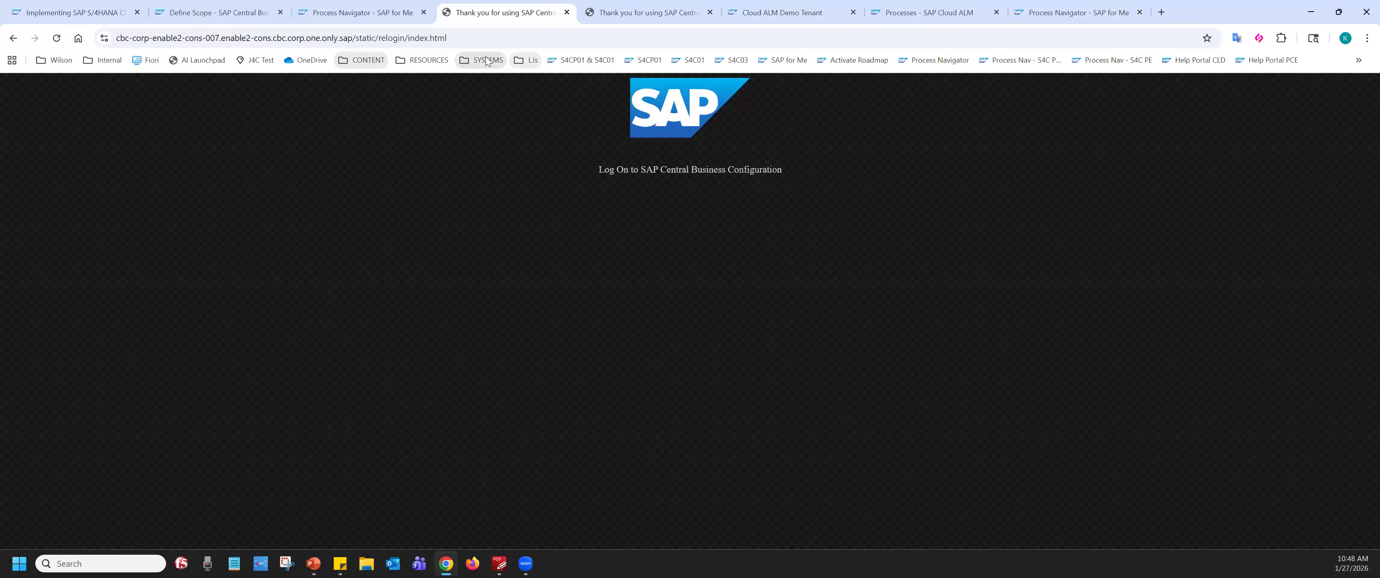
{"action": "left_click", "coordinate": [486, 61]}
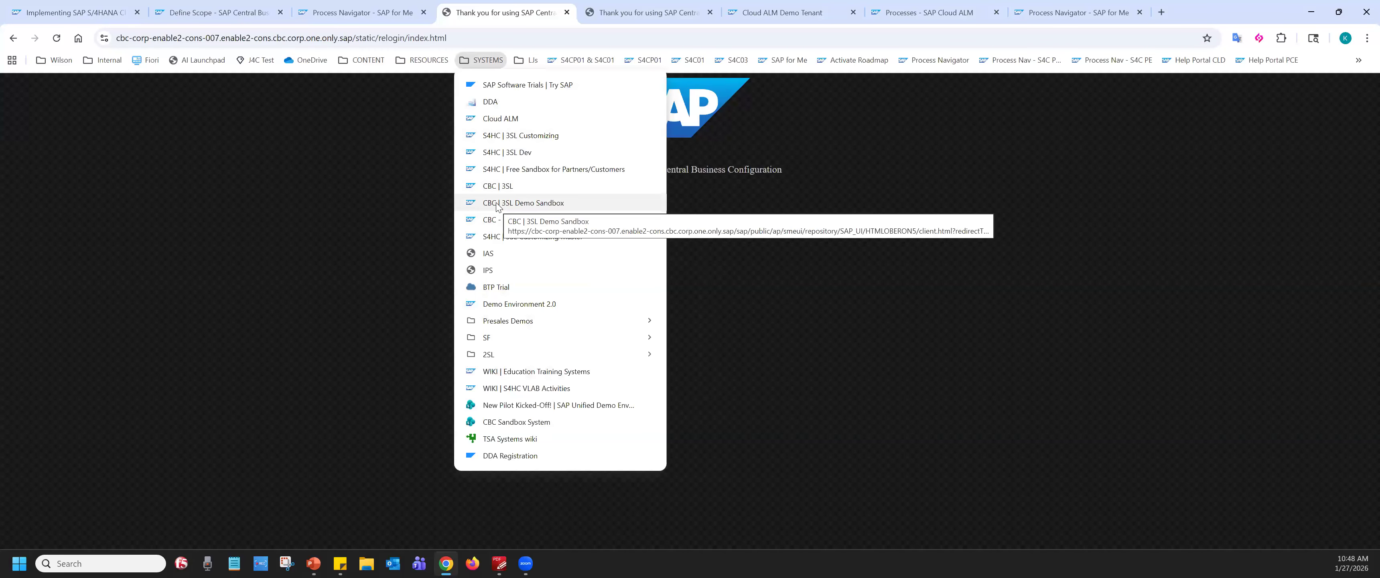
{"action": "left_click", "coordinate": [498, 204]}
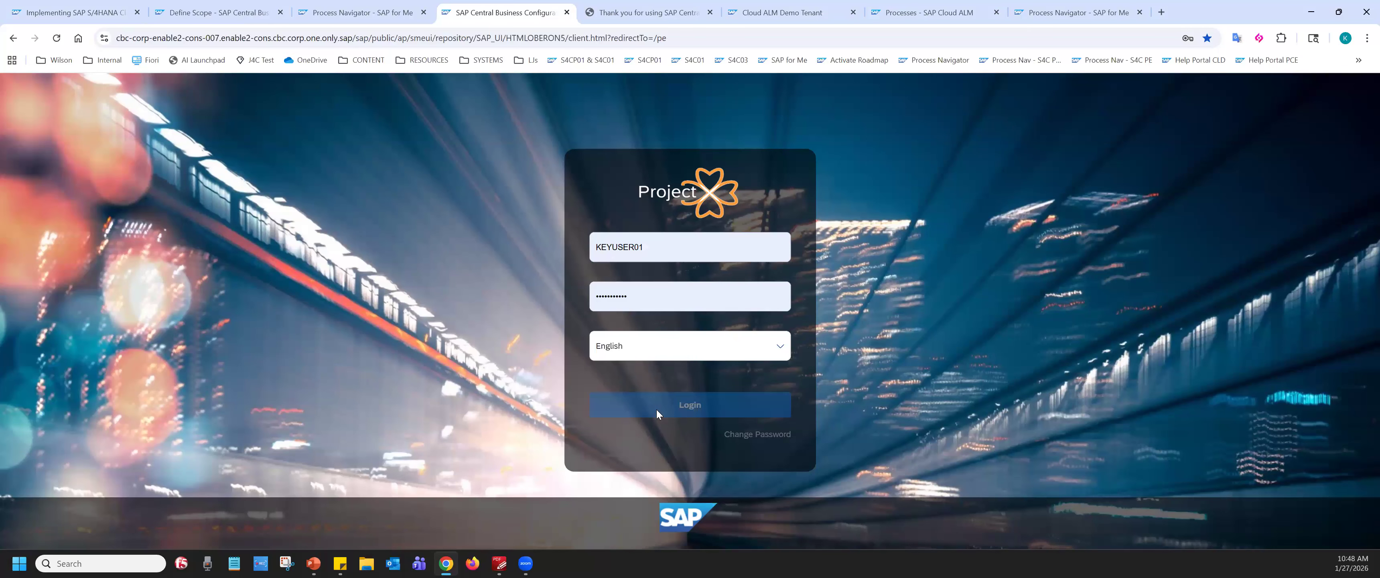
{"action": "left_click", "coordinate": [669, 406]}
{"action": "left_click", "coordinate": [736, 404]}
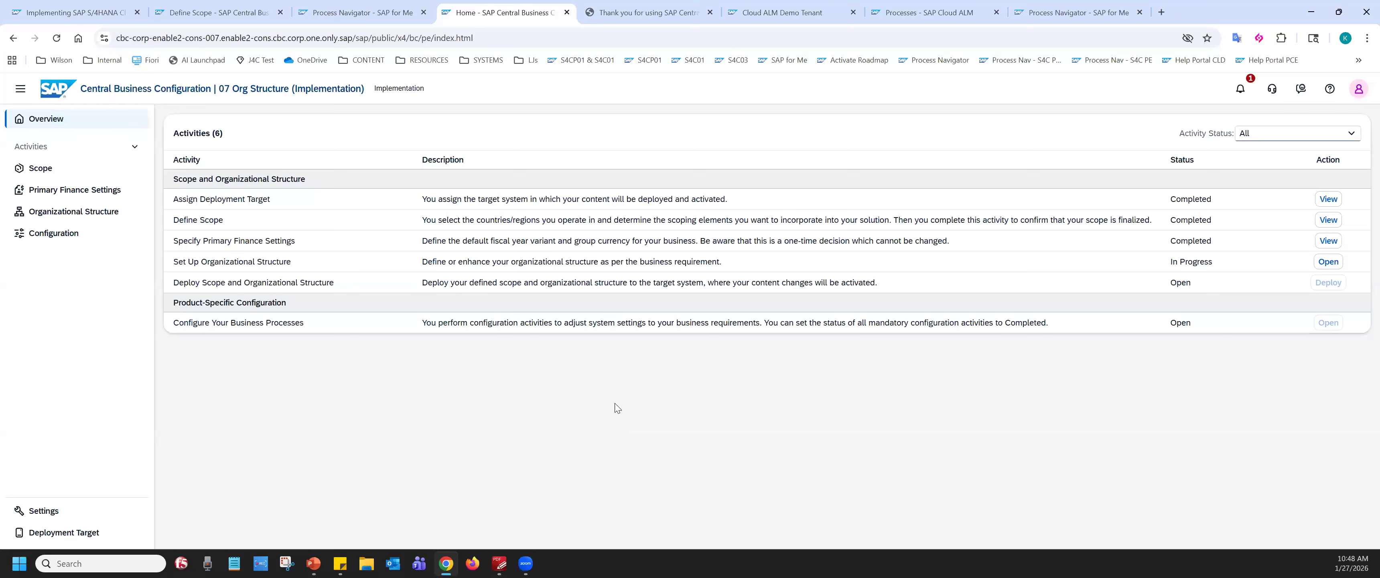
- View the Specify Primary Finance Settings activity, review its fiscal year variant and group currency, and close it
{"action": "left_click_drag", "start_coordinate": [179, 244], "coordinate": [535, 244]}
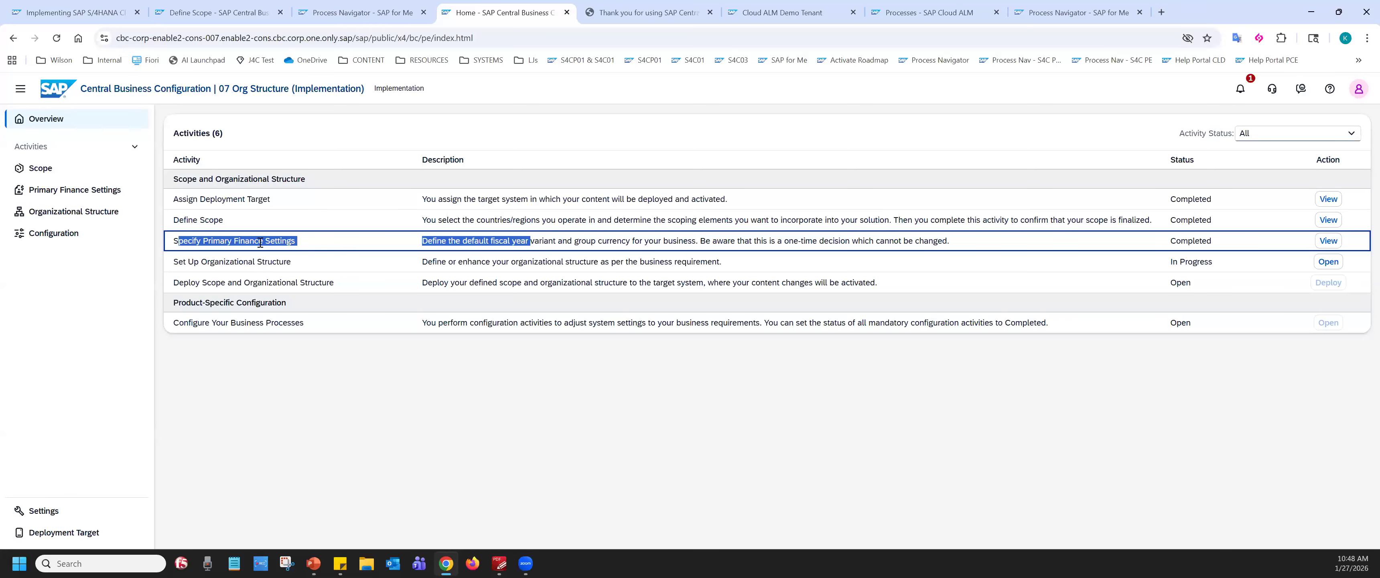
{"action": "left_click", "coordinate": [1328, 241]}
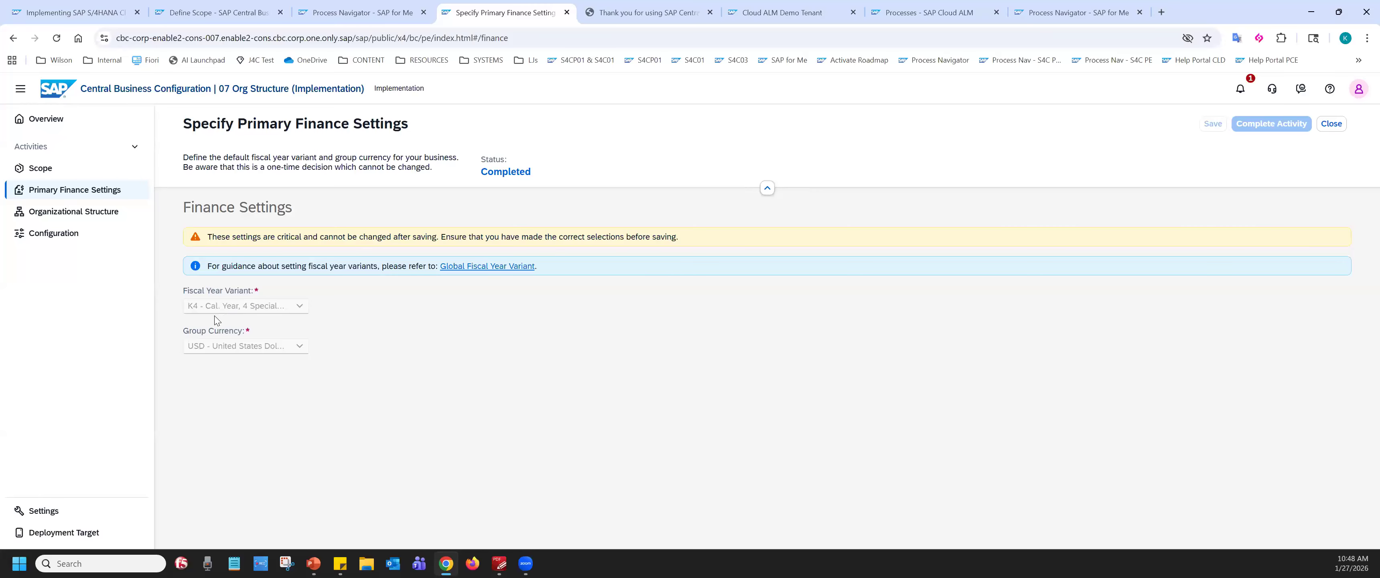
{"action": "left_click", "coordinate": [214, 361]}
{"action": "left_click", "coordinate": [206, 309]}
{"action": "left_click", "coordinate": [213, 351]}
{"action": "left_click", "coordinate": [1272, 134]}
{"action": "left_click", "coordinate": [1330, 125]}
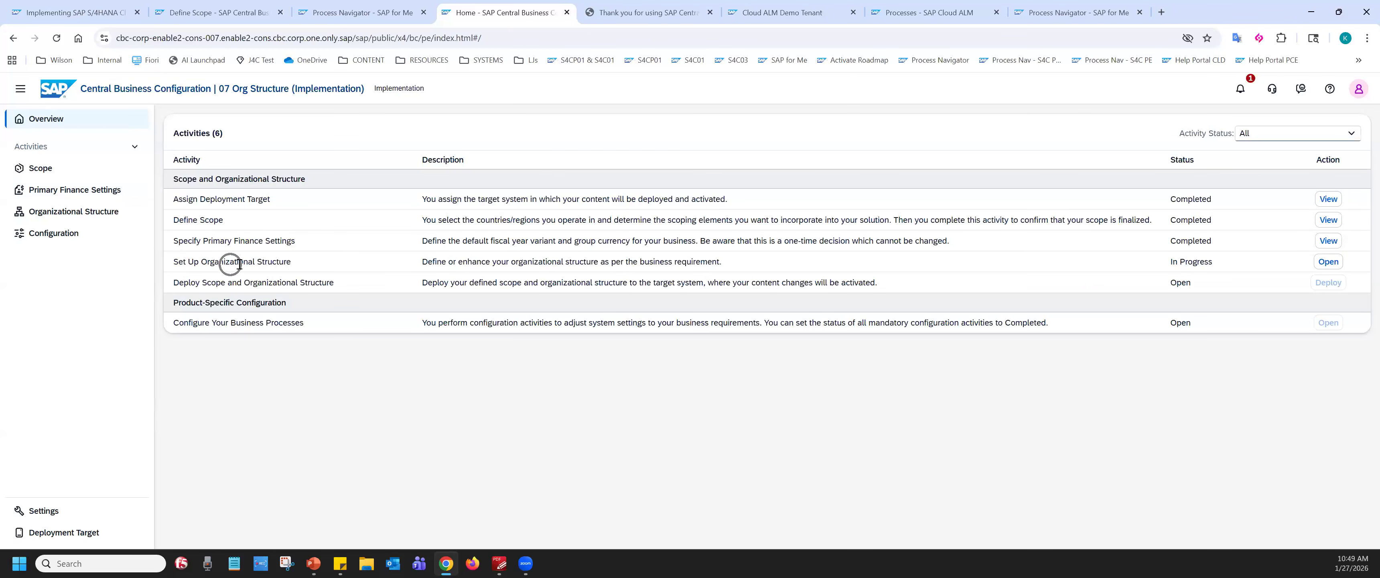
- Open the Set Up Organizational Structure activity and check the mandatory and recommended units to create
{"action": "left_click", "coordinate": [1329, 262]}
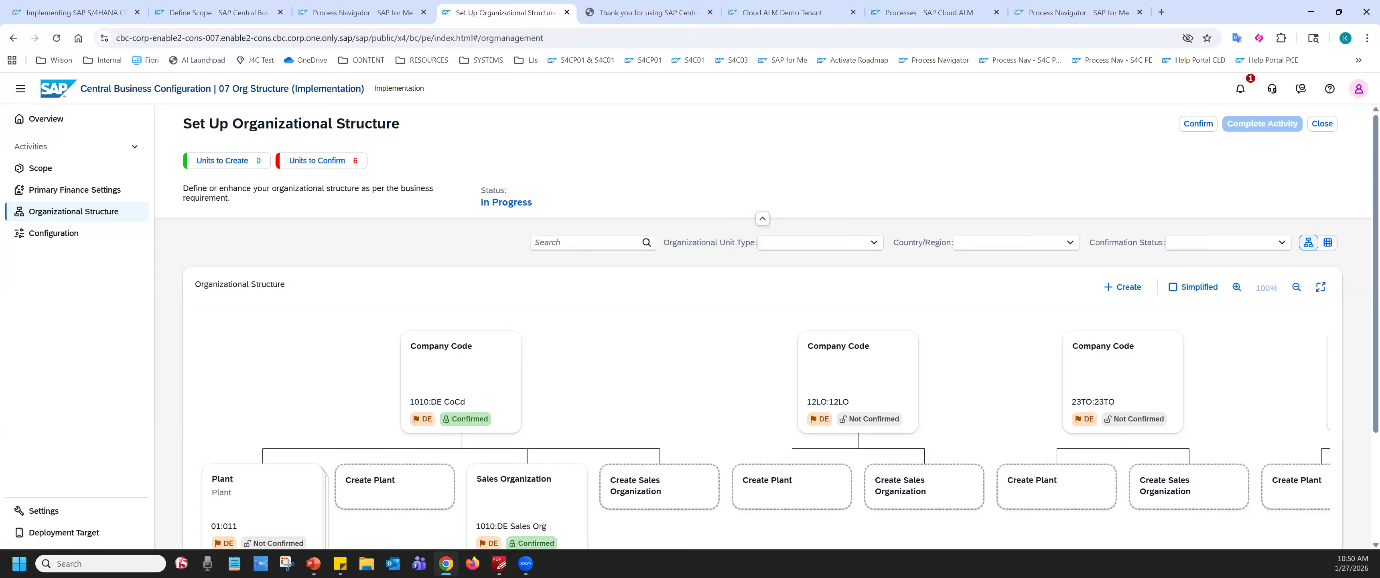
{"action": "key", "text": "alt+Tab"}
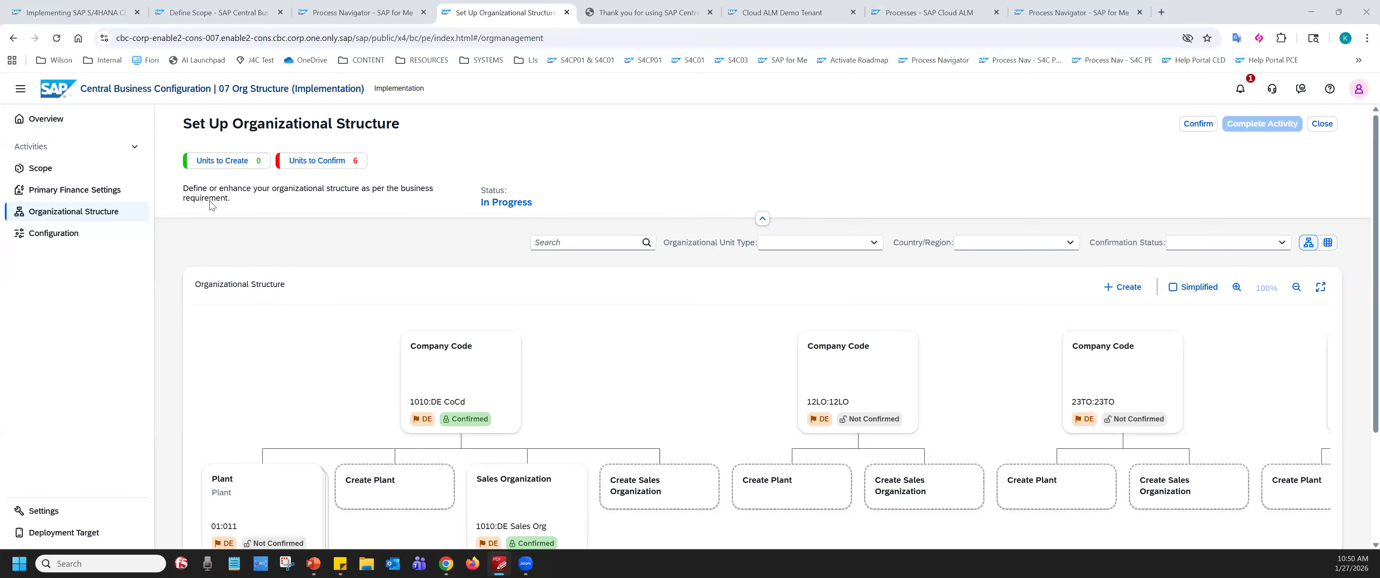
{"action": "left_click", "coordinate": [223, 169]}
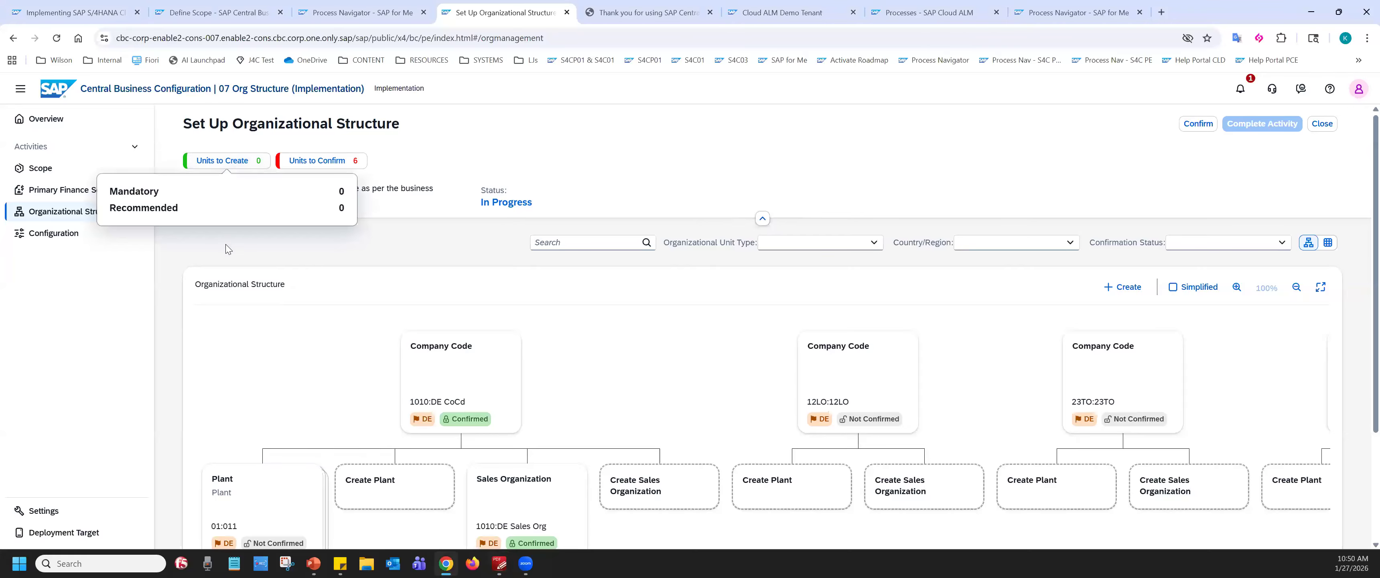
{"action": "left_click", "coordinate": [218, 168]}
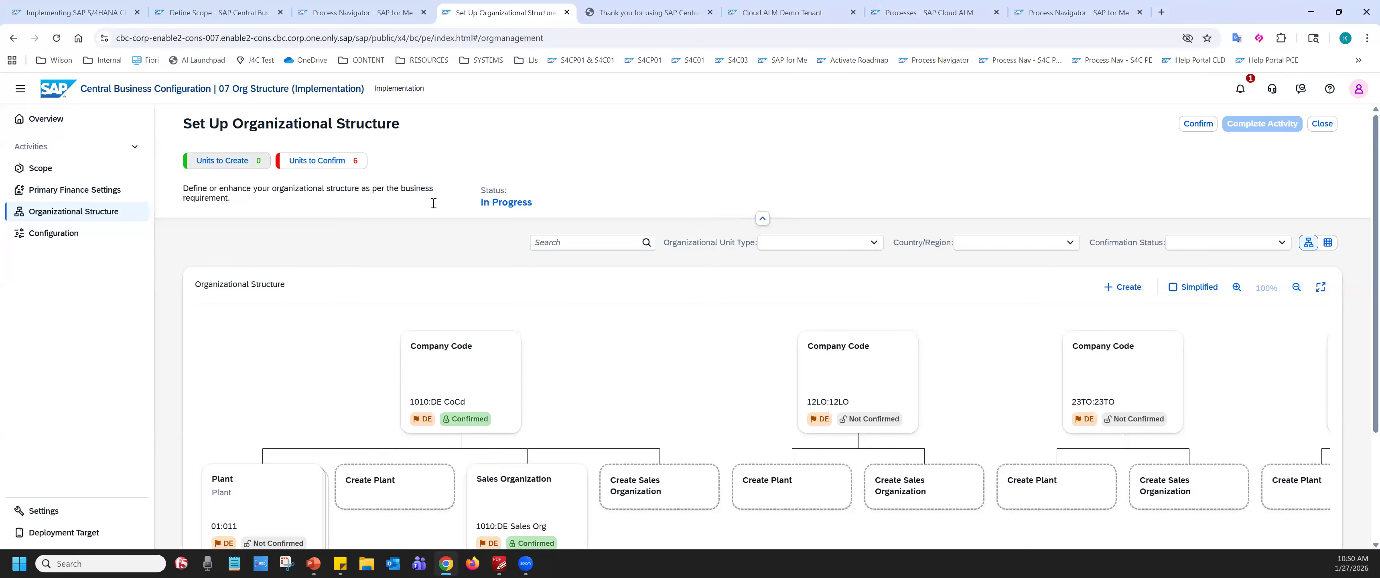
- Switch to the PowerPoint slide "Set Up Organizational Structure" and examine its list of mandatory units and the activities shown
{"action": "left_click", "coordinate": [314, 563]}
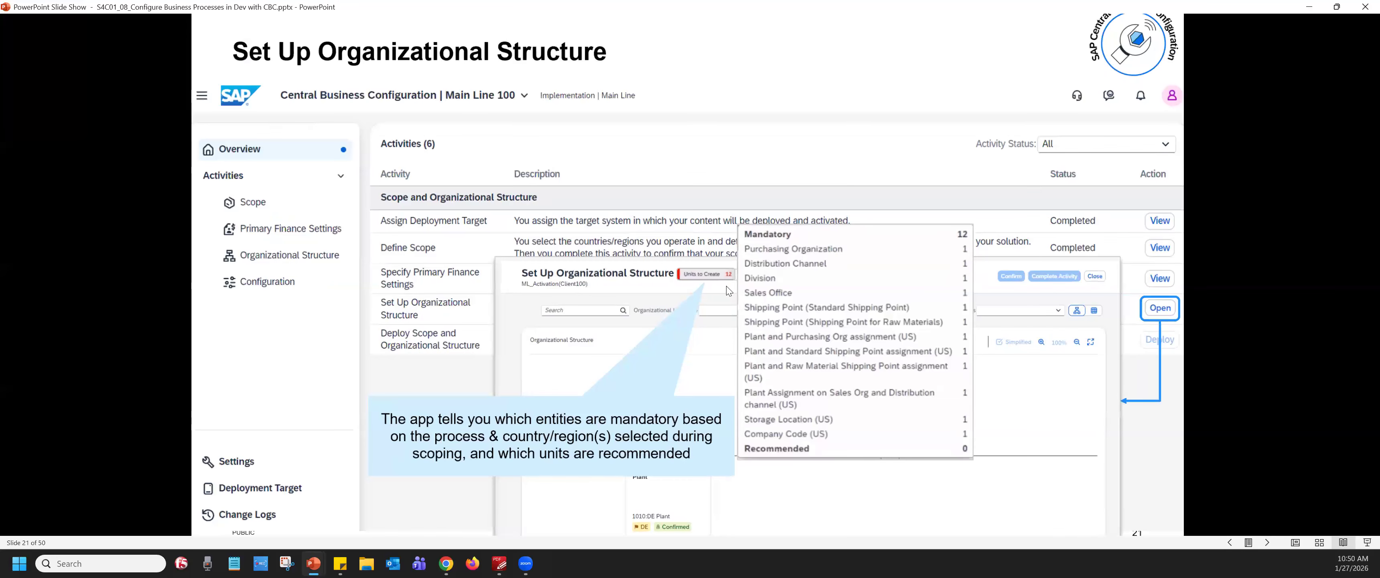
{"action": "scroll", "coordinate": [730, 291], "scroll_direction": "up", "scroll_amount": 5, "text": "ctrl"}
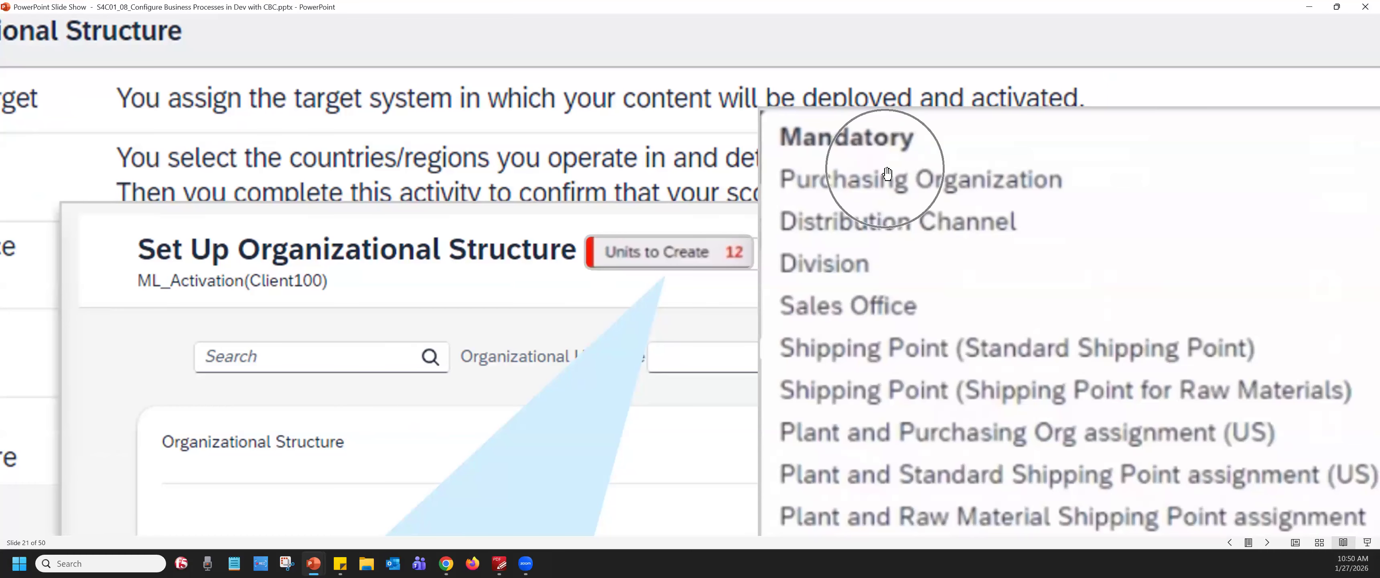
{"action": "scroll", "coordinate": [912, 245], "scroll_direction": "down", "scroll_amount": 1, "text": "ctrl"}
{"action": "scroll", "coordinate": [912, 244], "scroll_direction": "down", "scroll_amount": 3, "text": "ctrl"}
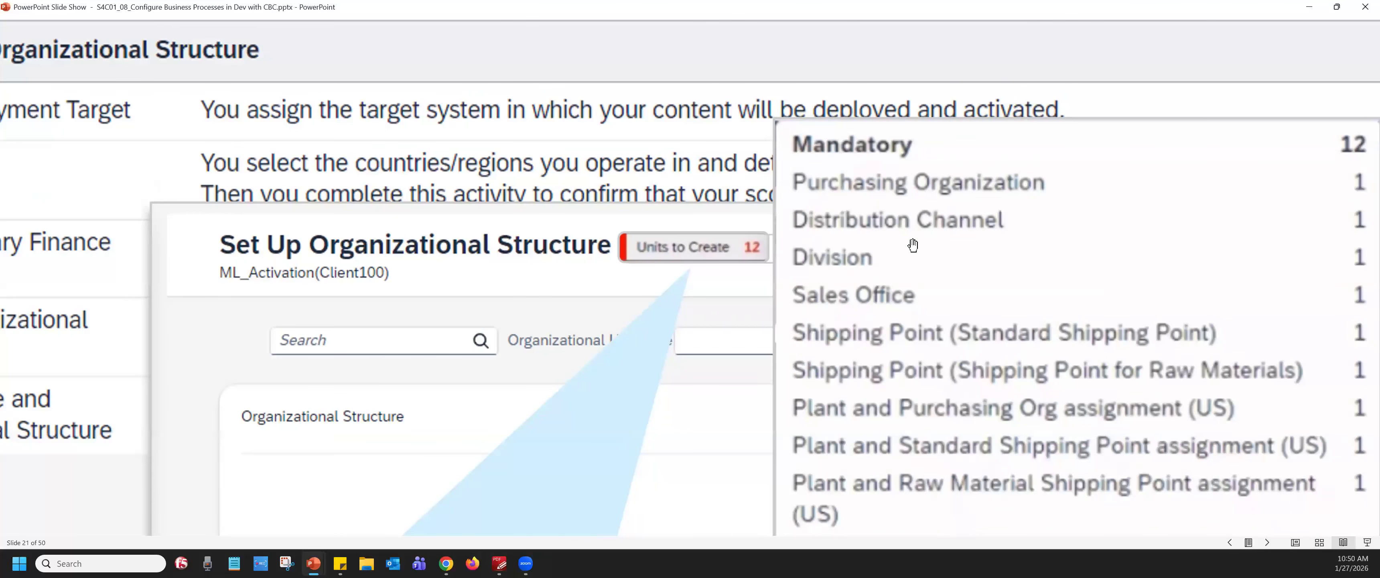
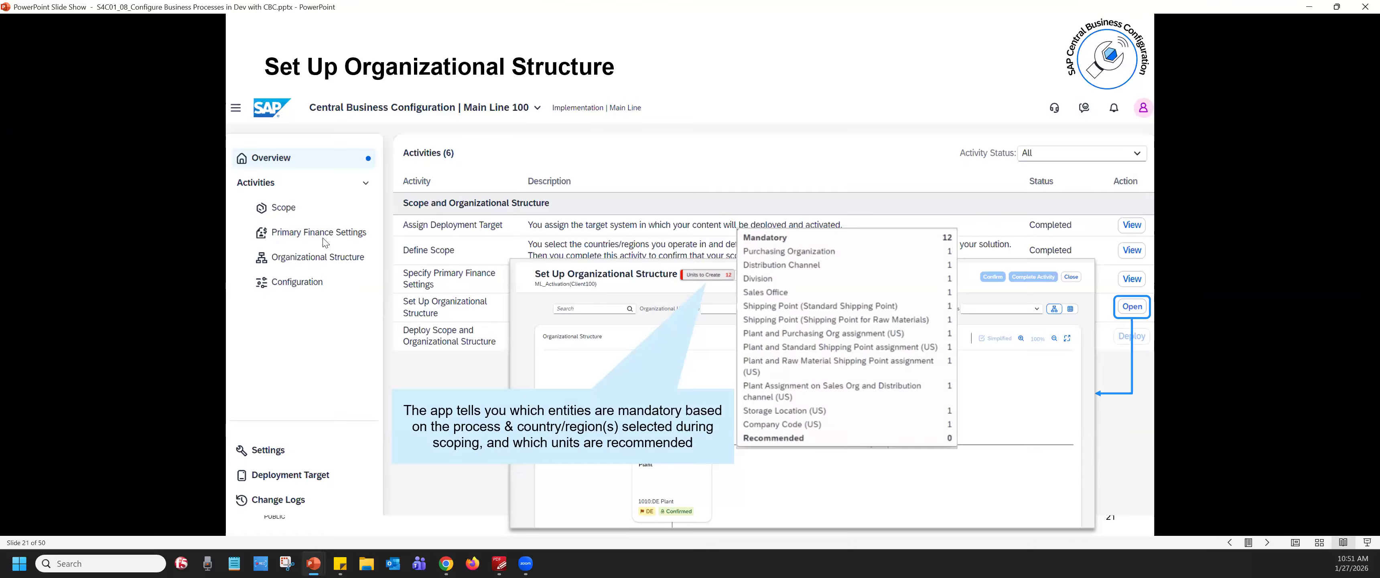
{"action": "key", "text": "ctrl"}
{"action": "key", "text": "ctrl"}
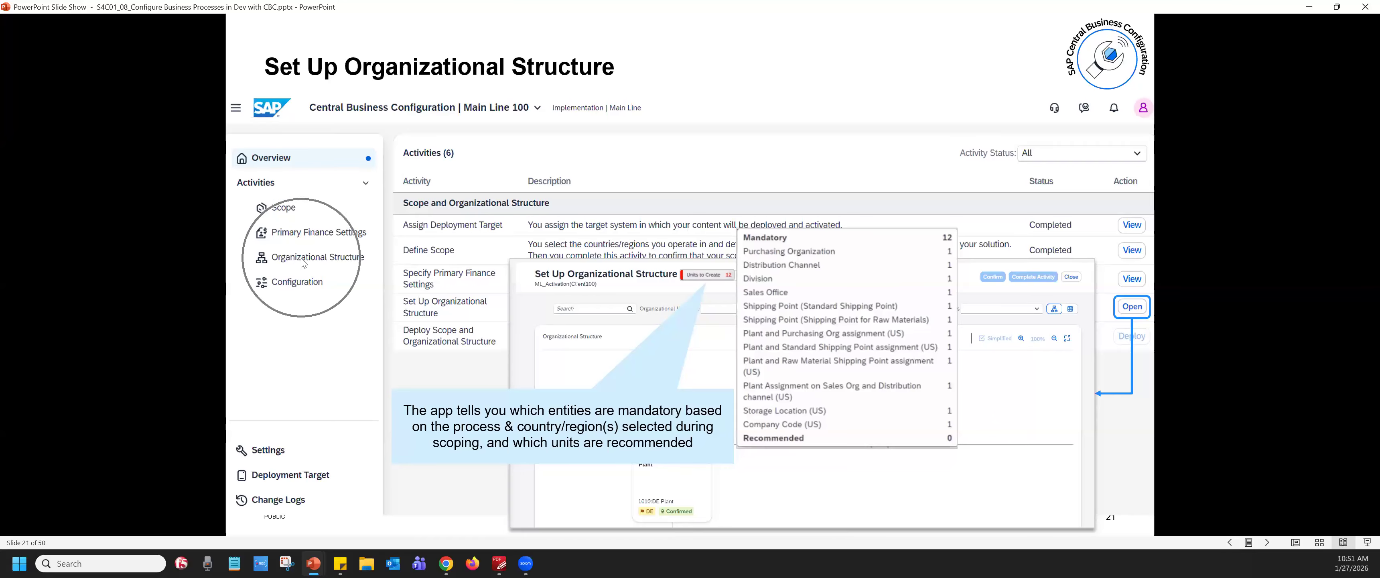
{"action": "key", "text": "ctrl"}
{"action": "key", "text": "ctrl"}
{"action": "key", "text": "ctrl"}
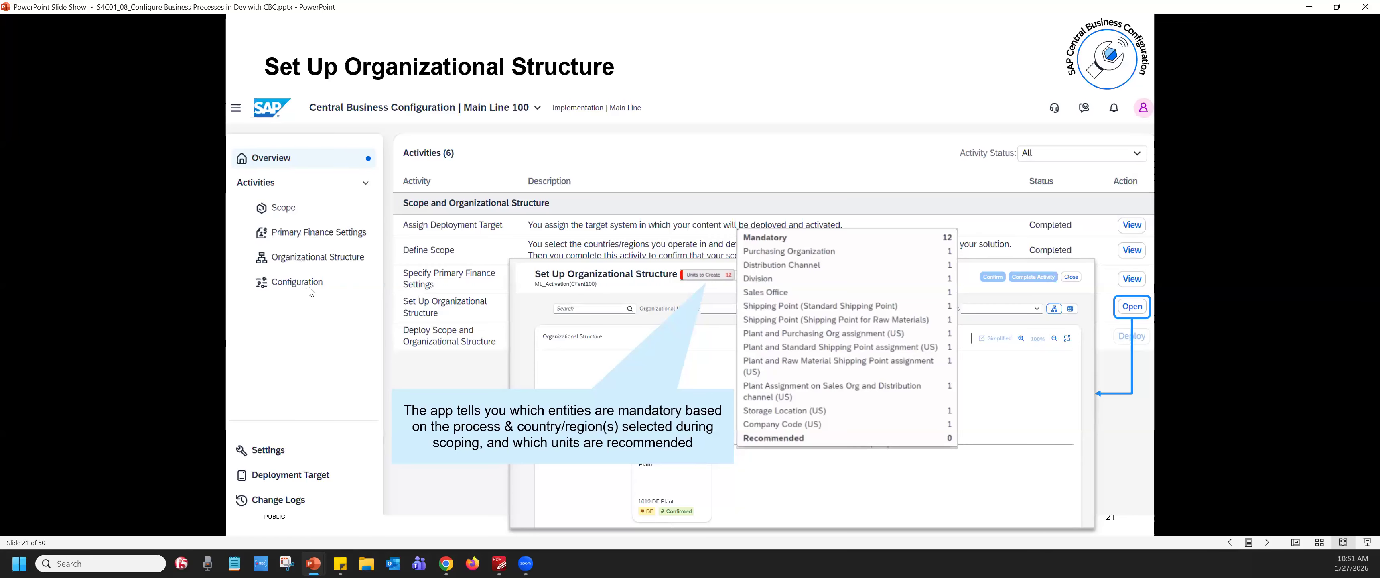
{"action": "key", "text": "ctrl"}
{"action": "key", "text": "super+shift+Right"}
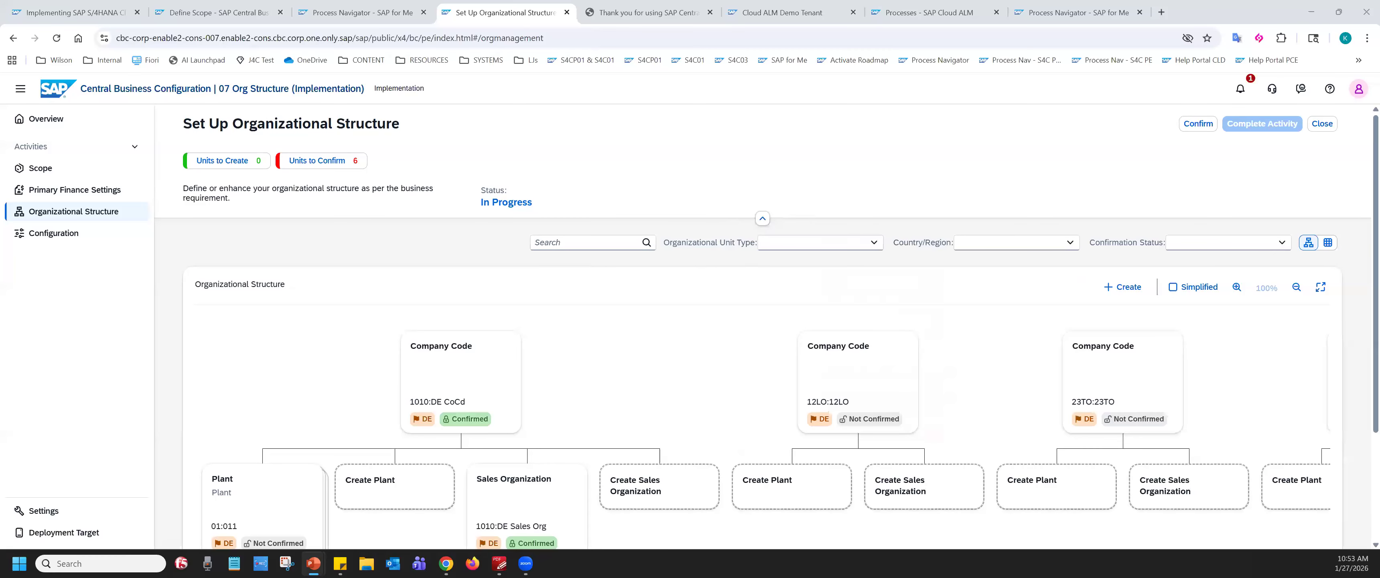
- Return to Set Up Organizational Structure in the browser, review the structure, and open the details of company code 12LO
{"action": "key", "text": "alt+Tab"}
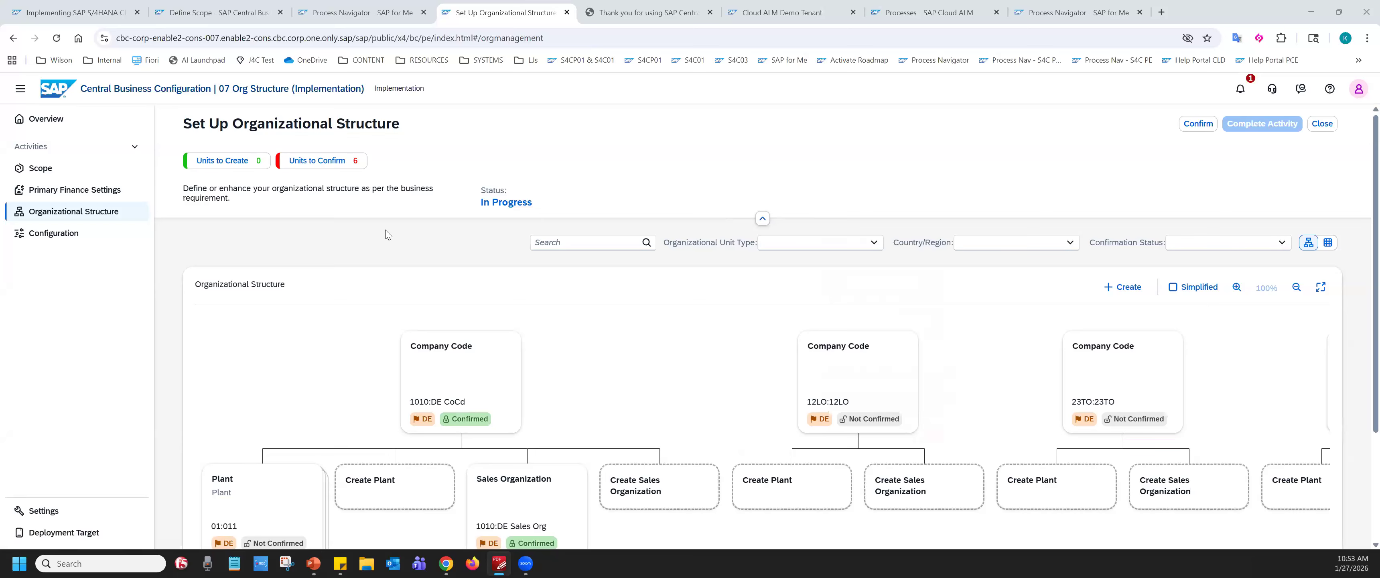
{"action": "left_click", "coordinate": [279, 122]}
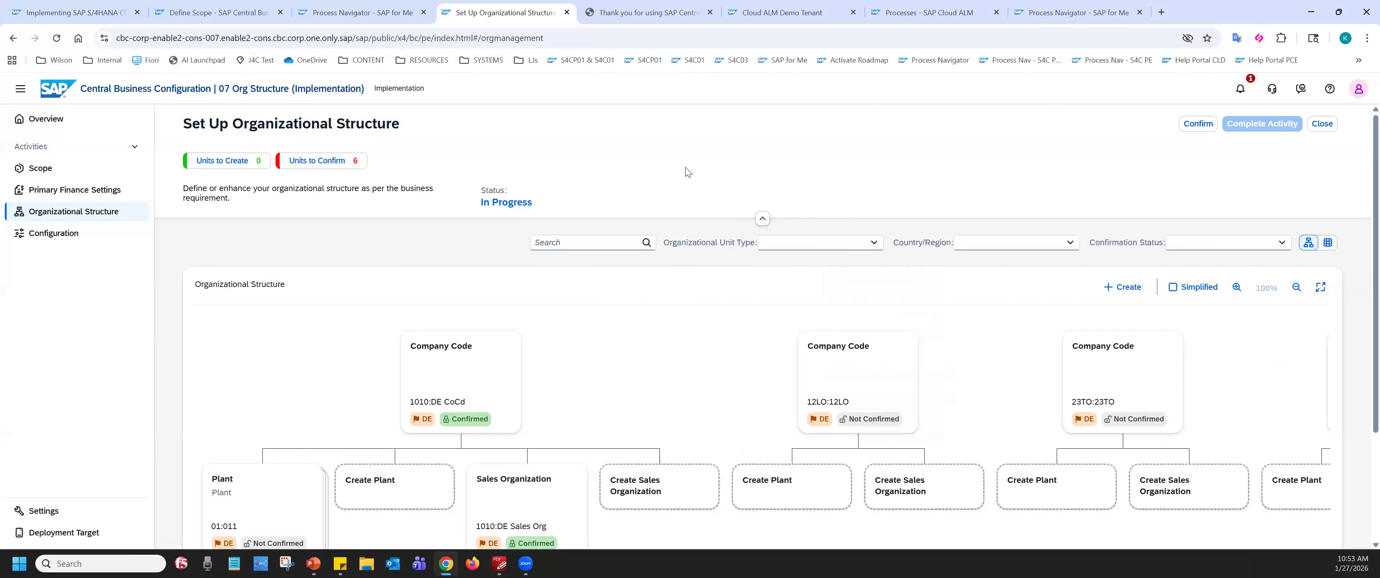
{"action": "left_click_drag", "start_coordinate": [488, 204], "coordinate": [537, 211]}
{"action": "key", "text": "ctrl"}
{"action": "key", "text": "ctrl"}
{"action": "key", "text": "ctrl"}
{"action": "key", "text": "ctrl"}
{"action": "key", "text": "ctrl"}
{"action": "key", "text": "ctrl"}
{"action": "key", "text": "ctrl"}
{"action": "left_click", "coordinate": [882, 369]}
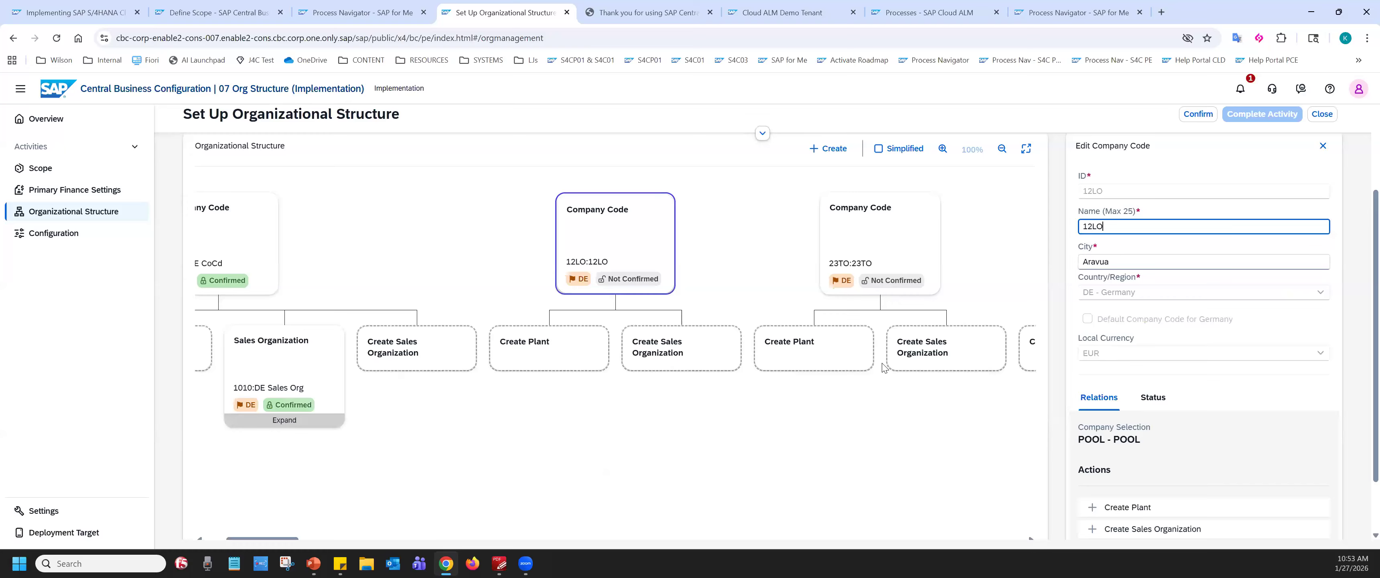
{"action": "scroll", "coordinate": [1211, 467], "scroll_direction": "down", "scroll_amount": 2}
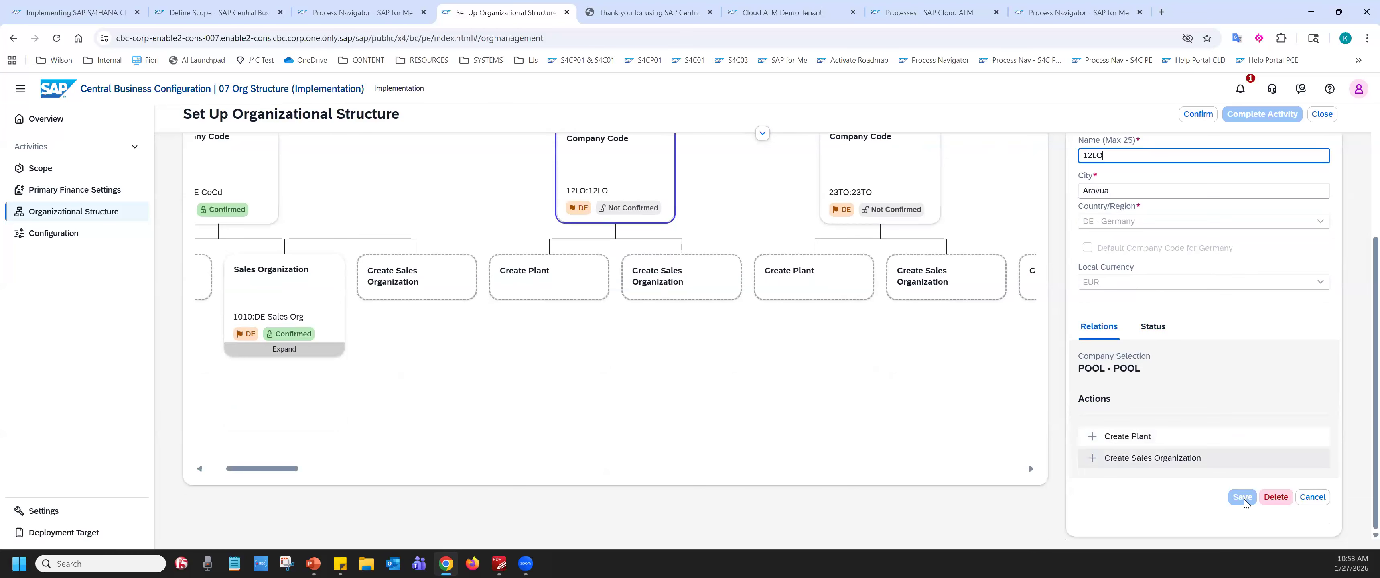
- Delete company code 12LO together with its relation to company POOL
{"action": "left_click", "coordinate": [1276, 497]}
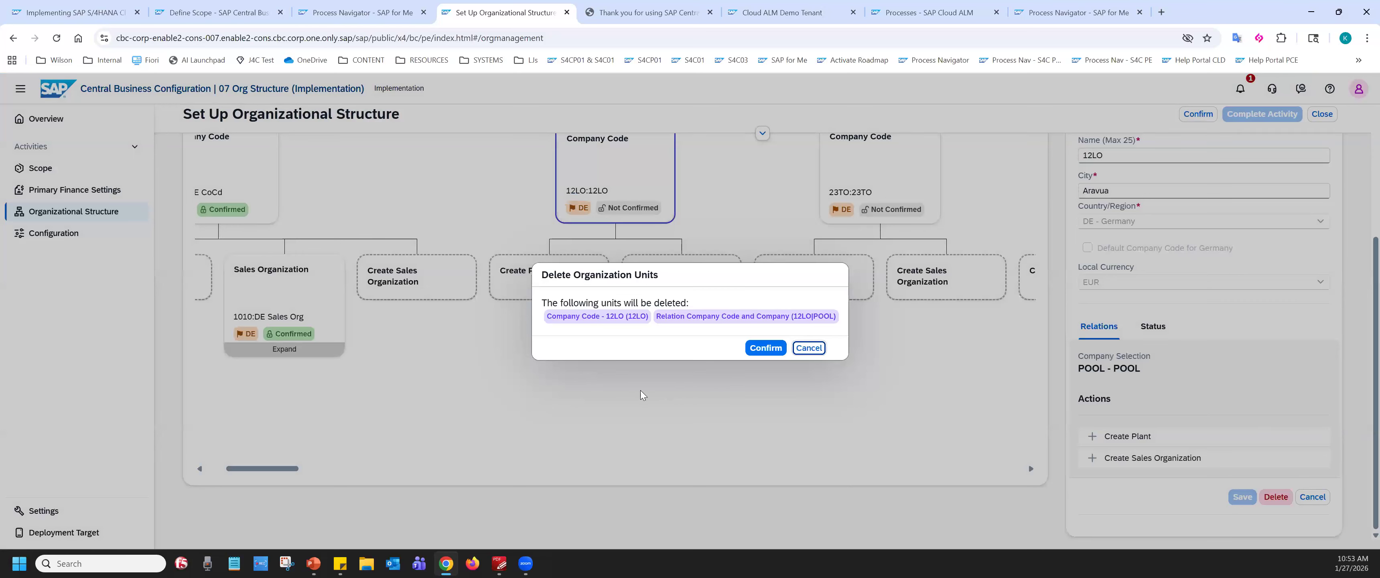
{"action": "left_click", "coordinate": [765, 347]}
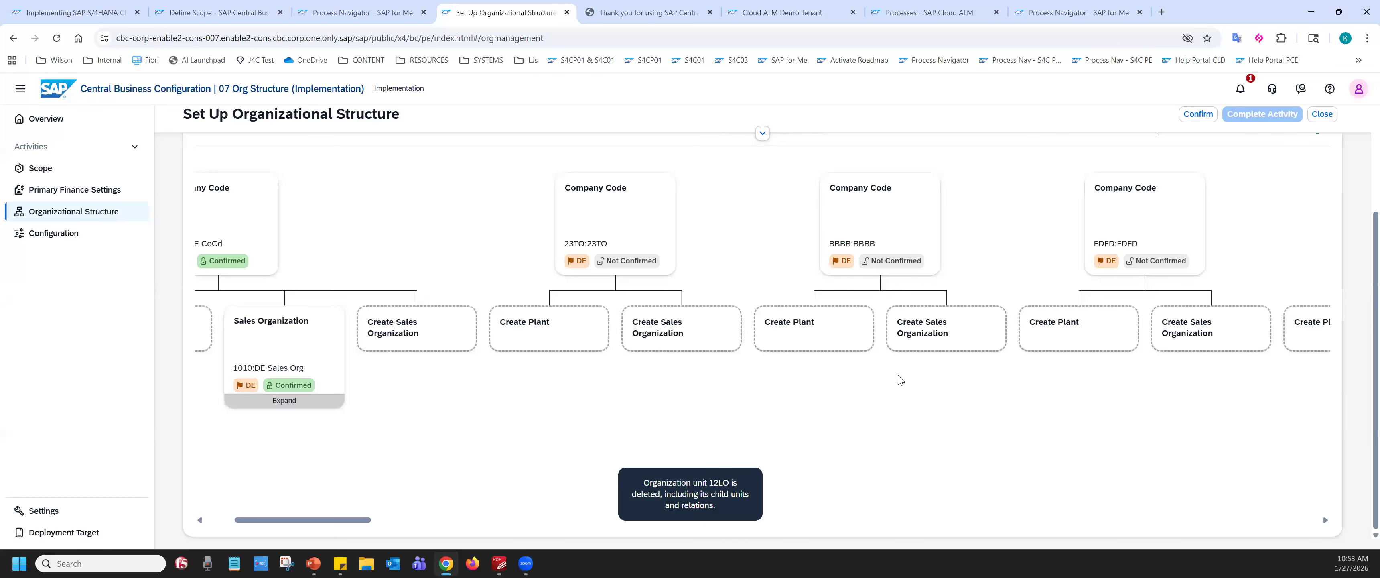
- Start a new company code with ID 1710, name US Entity, city USA and country/region US - USA
{"action": "scroll", "coordinate": [956, 402], "scroll_direction": "up", "scroll_amount": 3}
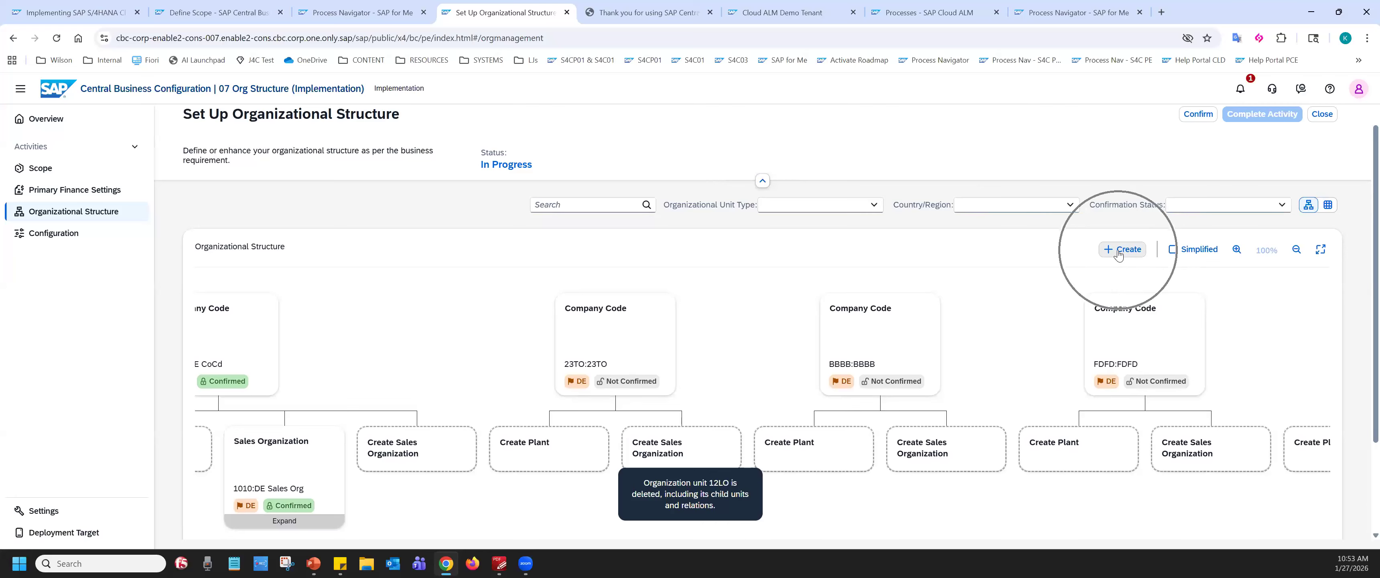
{"action": "left_click", "coordinate": [1119, 253]}
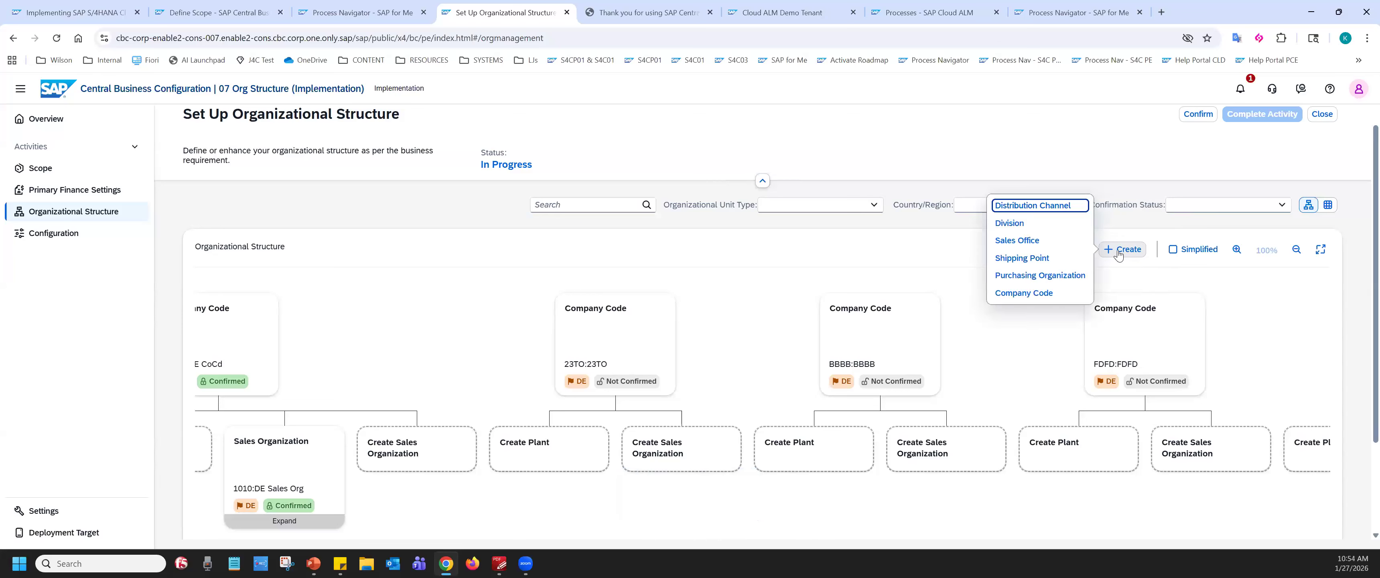
{"action": "left_click", "coordinate": [1024, 293]}
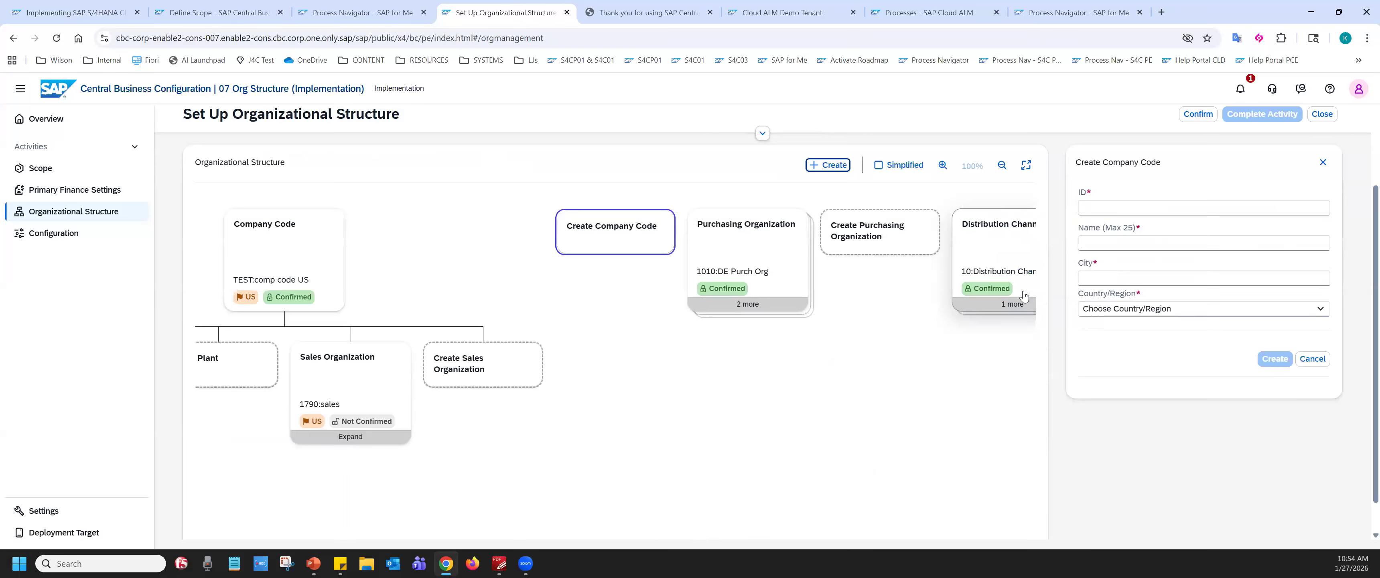
{"action": "left_click", "coordinate": [1105, 206]}
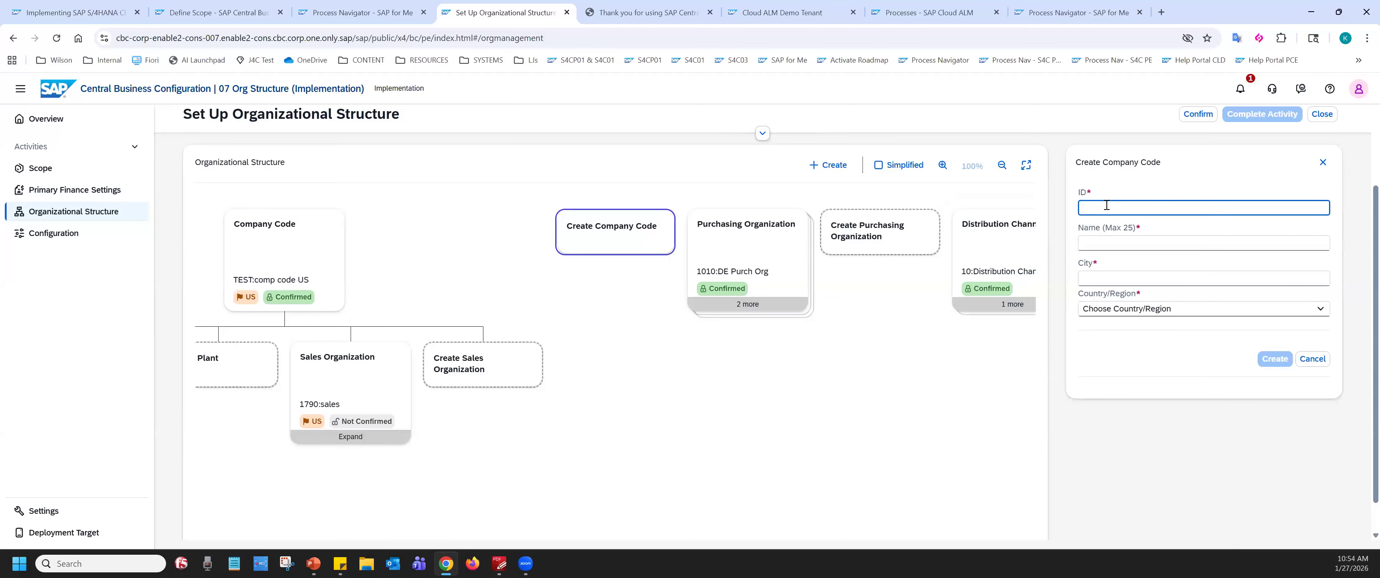
{"action": "left_click", "coordinate": [1123, 241]}
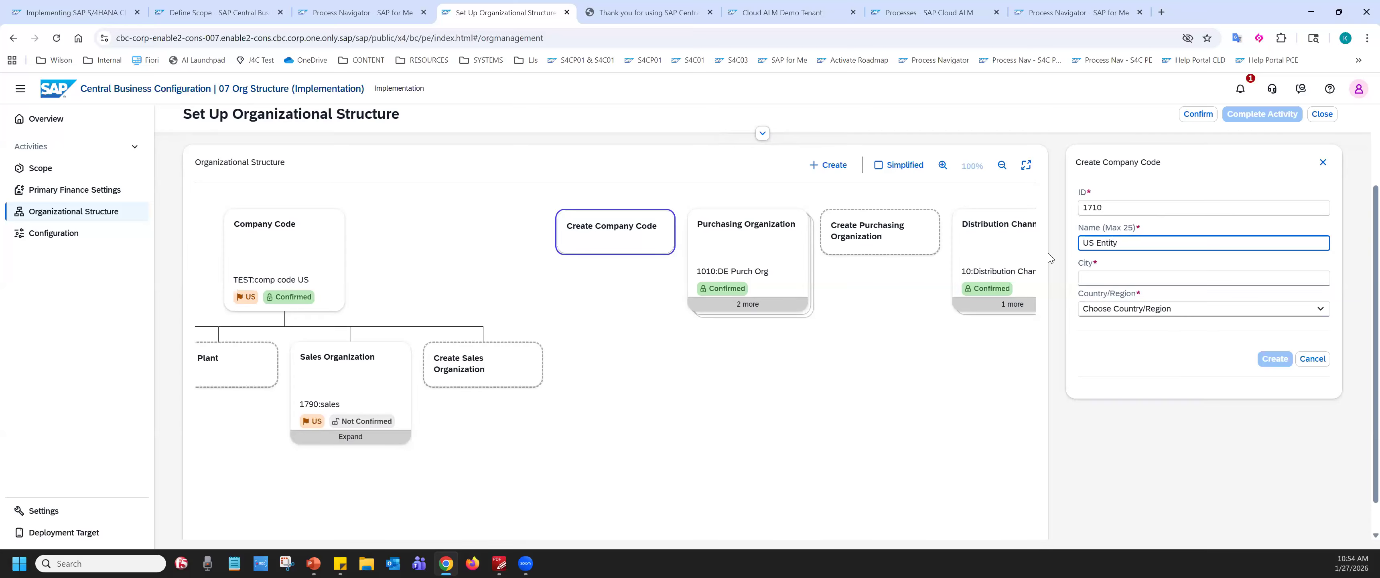
{"action": "left_click", "coordinate": [1150, 279]}
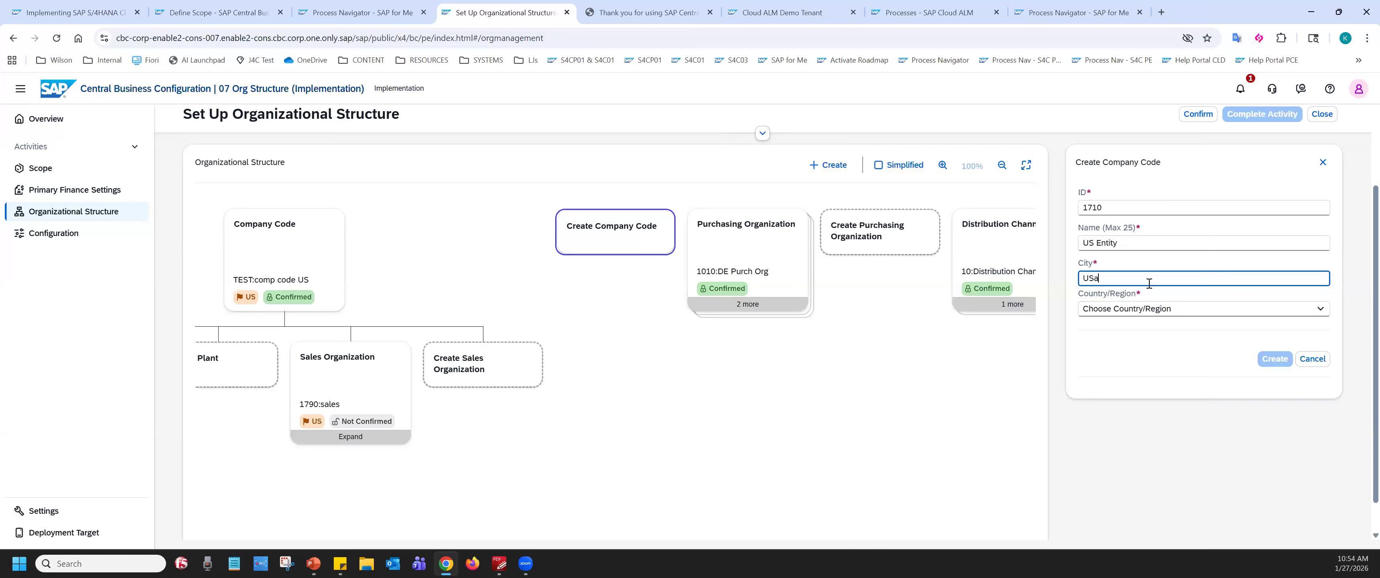
{"action": "type", "text": "USA"}
{"action": "left_click", "coordinate": [1149, 314]}
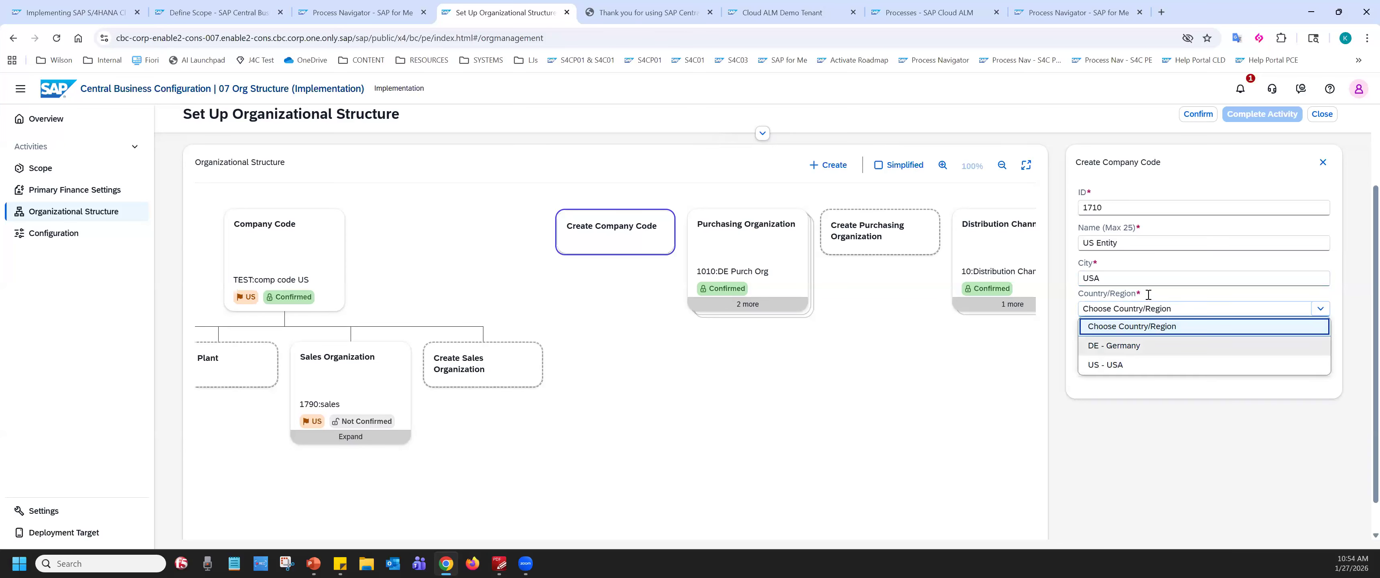
{"action": "left_click", "coordinate": [1107, 369]}
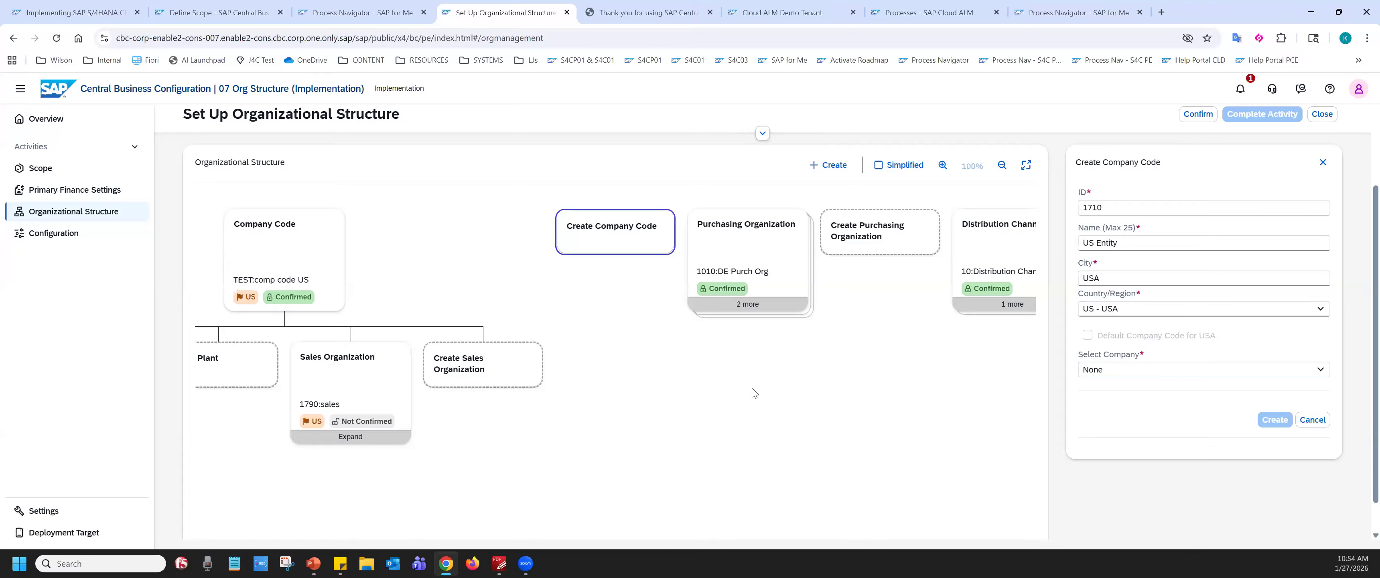
- Create a new company with ID 1712, named US Company, in US - USA and assign it to the new company code
{"action": "left_click", "coordinate": [1130, 373]}
{"action": "left_click", "coordinate": [1139, 373]}
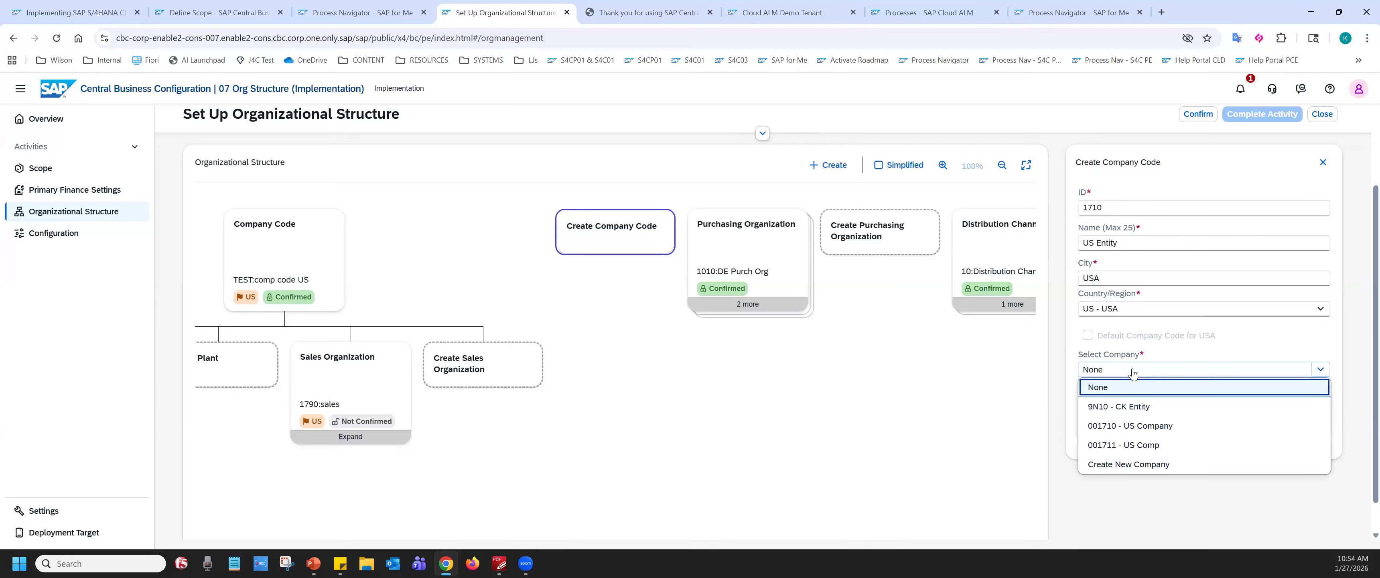
{"action": "left_click", "coordinate": [1122, 464]}
{"action": "left_click", "coordinate": [659, 289]}
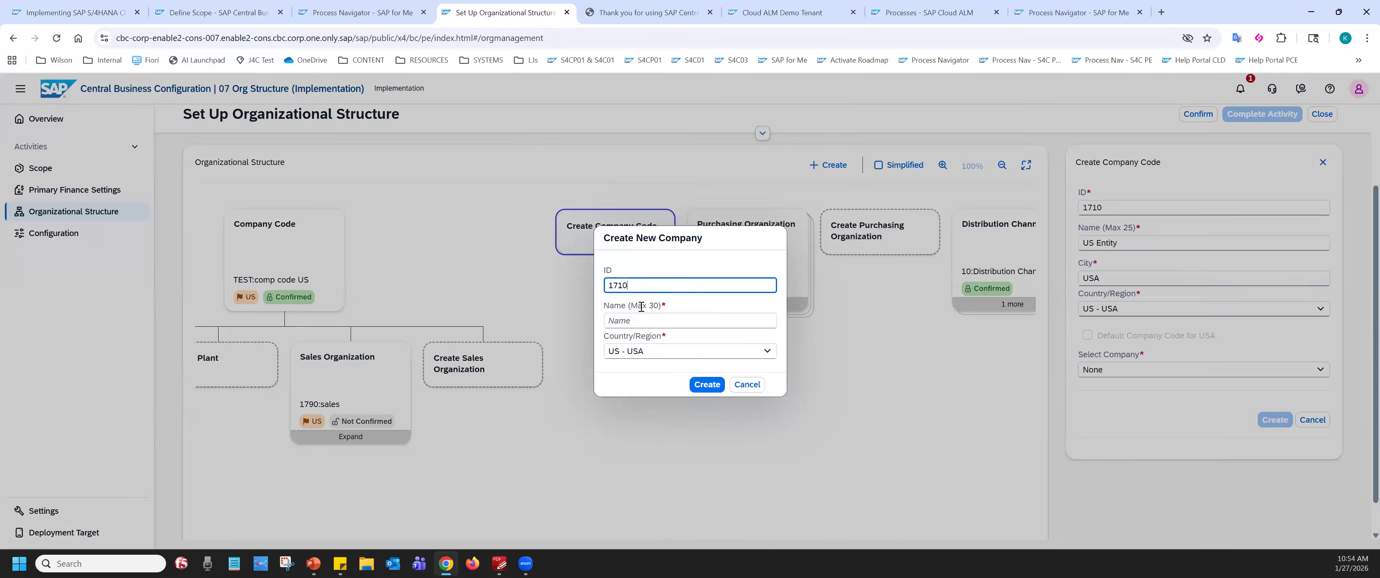
{"action": "left_click", "coordinate": [630, 320]}
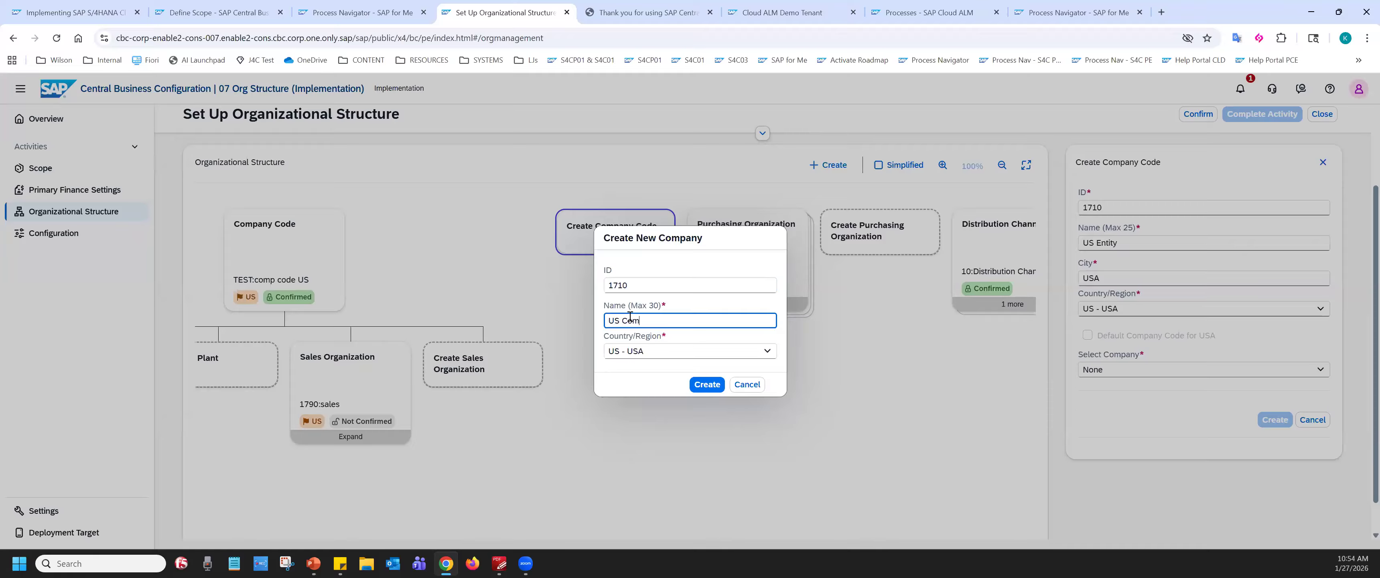
{"action": "left_click", "coordinate": [707, 385]}
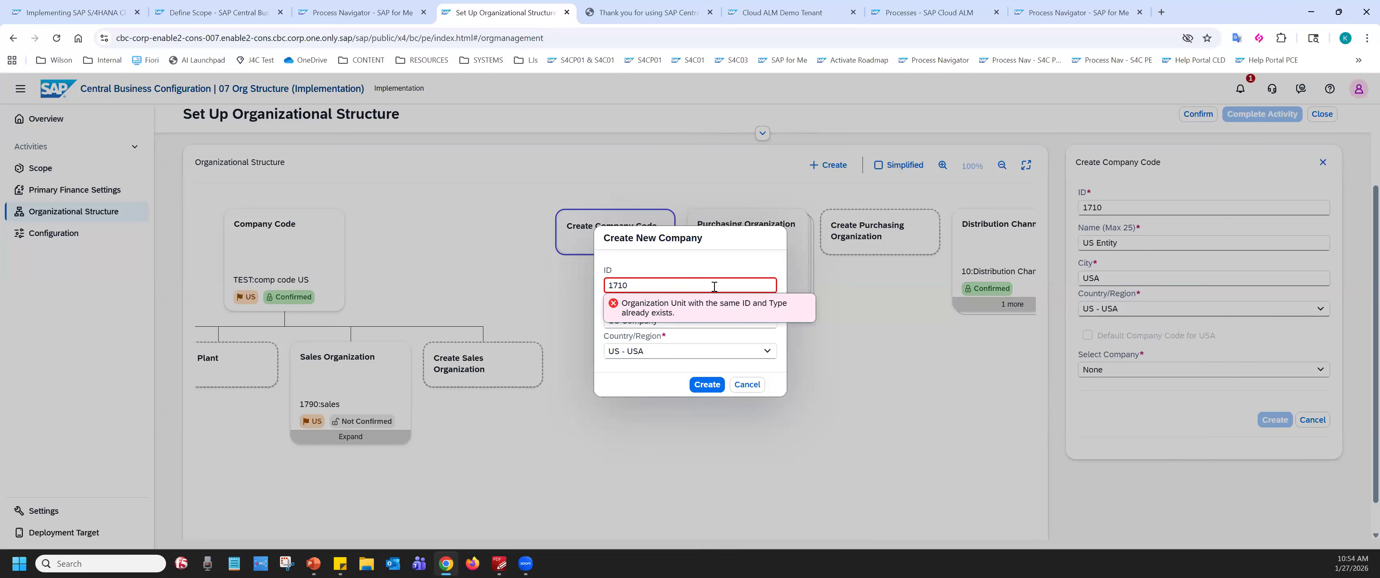
{"action": "key", "text": "BackSpace"}
{"action": "left_click", "coordinate": [699, 393]}
{"action": "key", "text": "BackSpace"}
{"action": "left_click", "coordinate": [700, 390]}
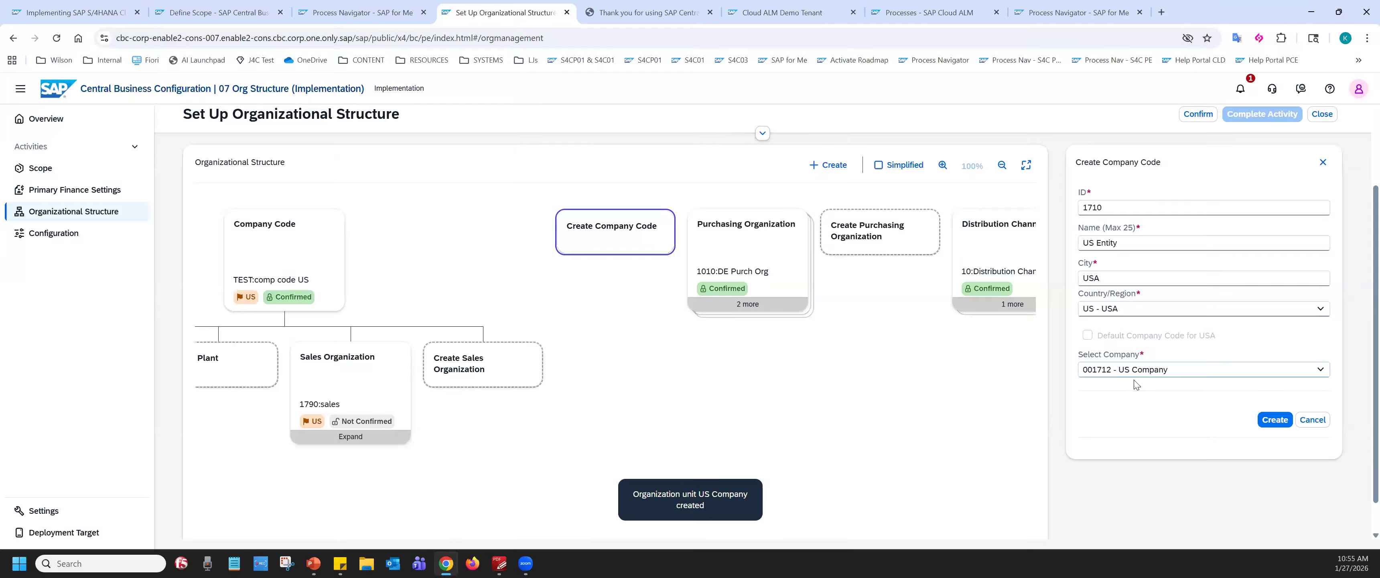
- Change the new company code's ID to 1712 and create it
{"action": "left_click", "coordinate": [1273, 421]}
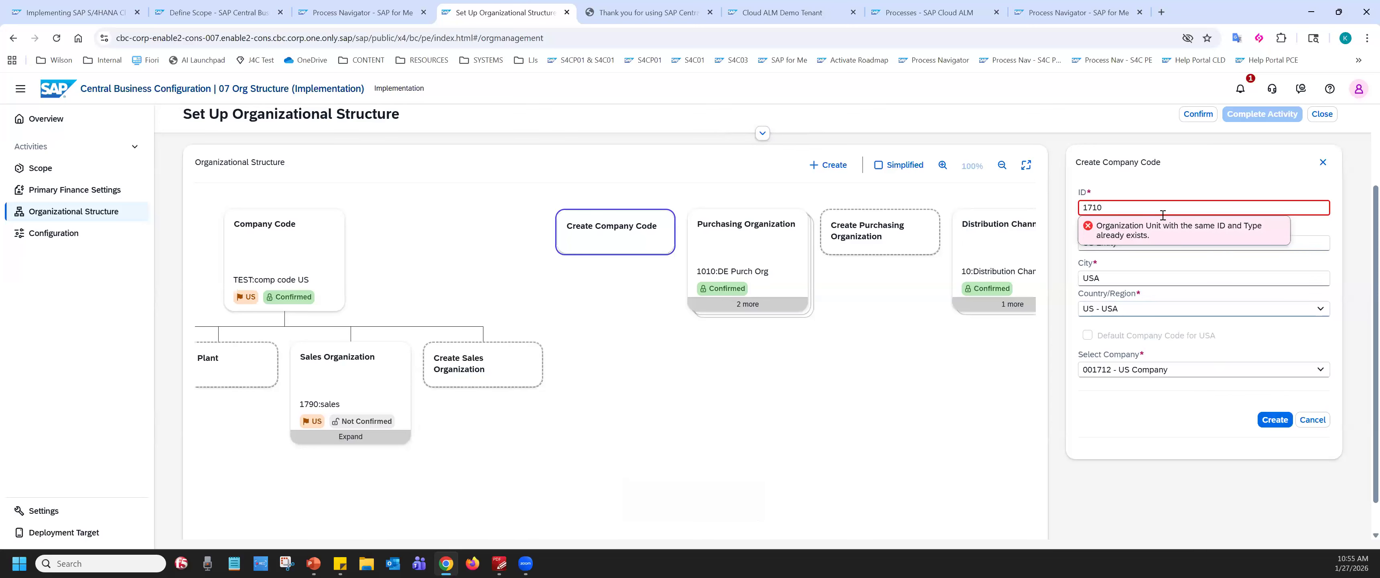
{"action": "key", "text": "BackSpace"}
{"action": "type", "text": "2"}
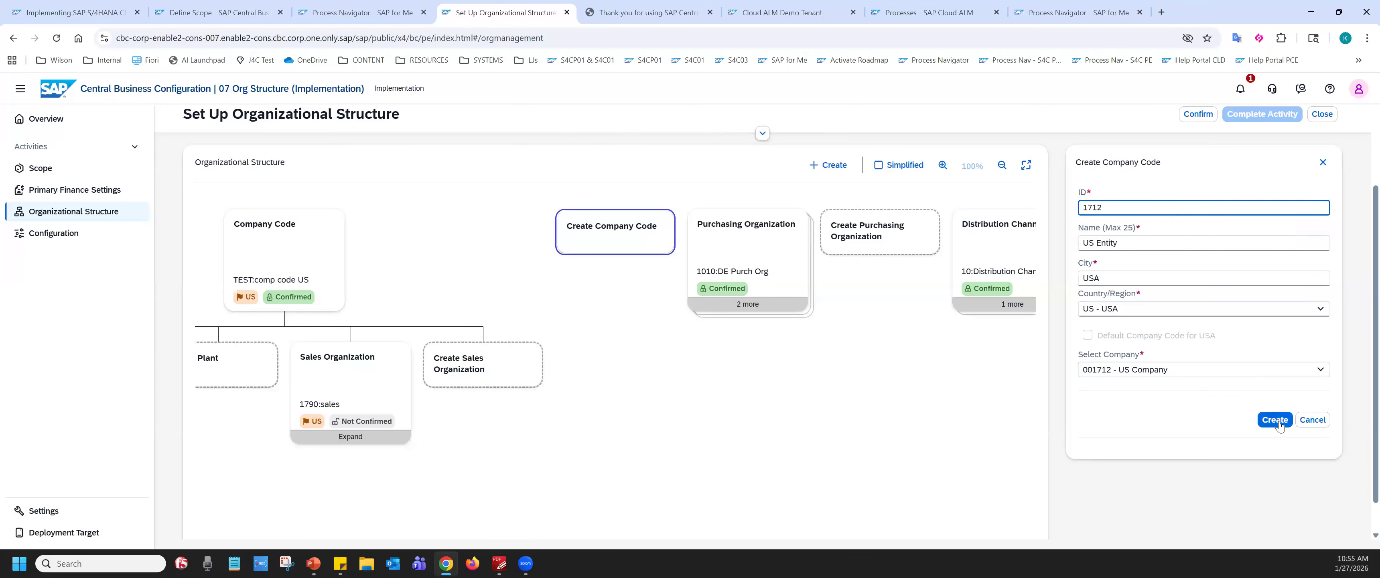
{"action": "left_click", "coordinate": [1277, 421]}
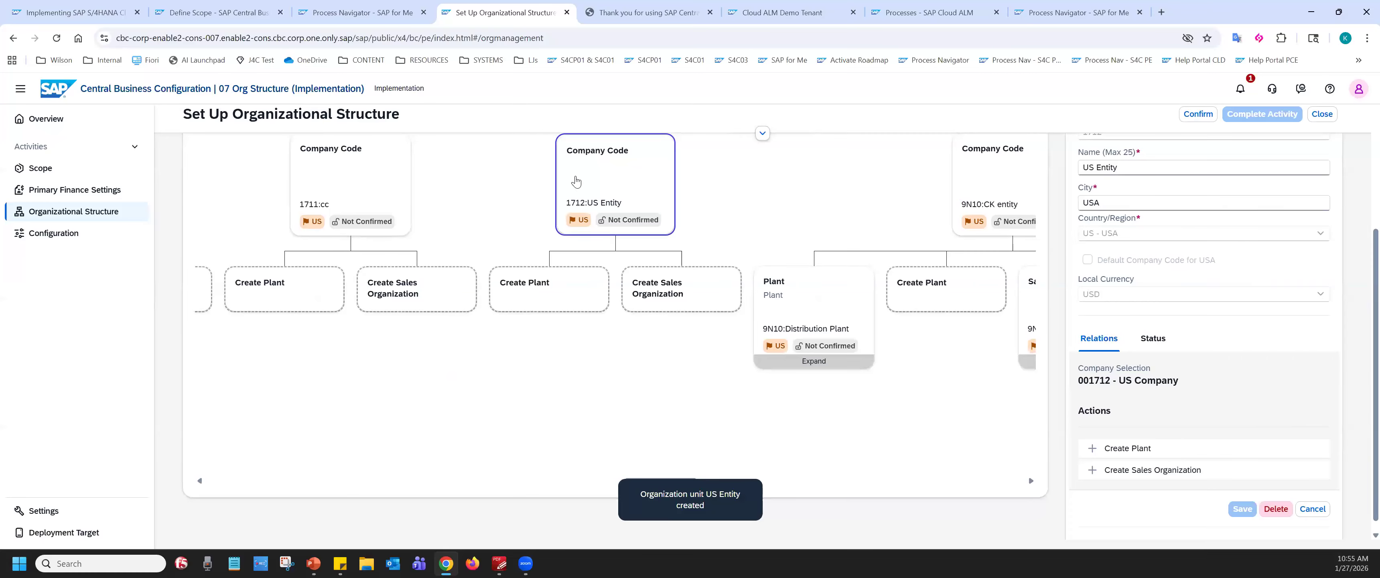
- Examine the units that can be added below company code 1712, and switch the chart to the simplified view
{"action": "scroll", "coordinate": [604, 227], "scroll_direction": "up", "scroll_amount": 3}
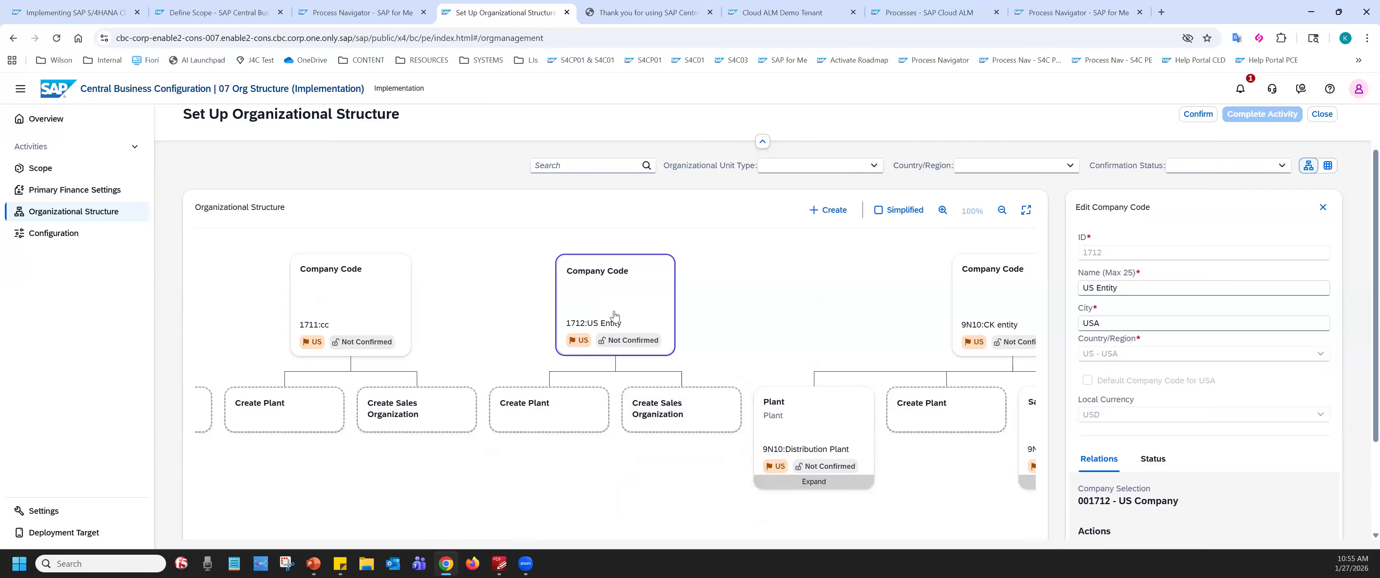
{"action": "scroll", "coordinate": [560, 341], "scroll_direction": "down", "scroll_amount": 1}
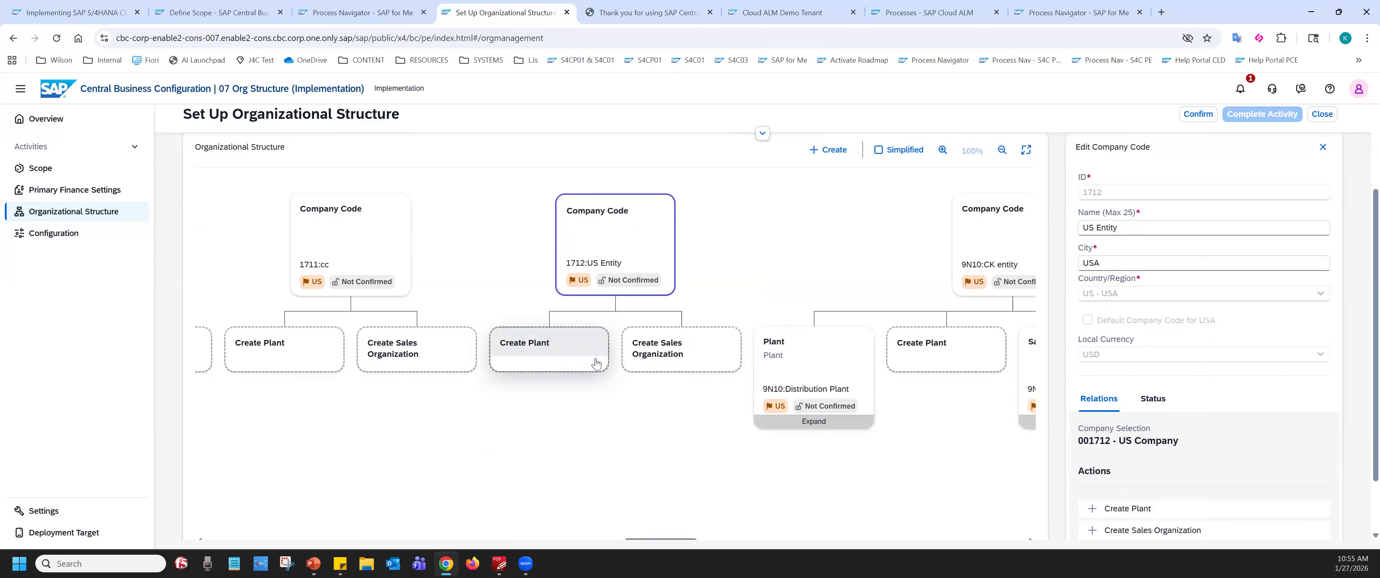
{"action": "left_click", "coordinate": [690, 354]}
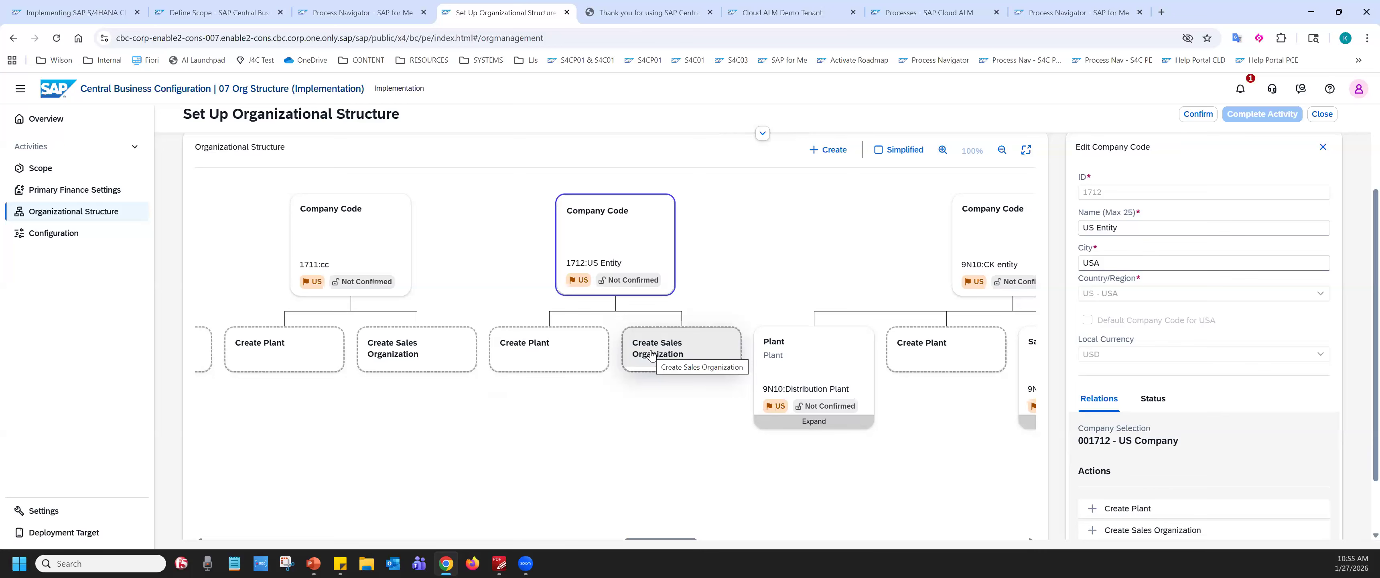
{"action": "left_click", "coordinate": [879, 151]}
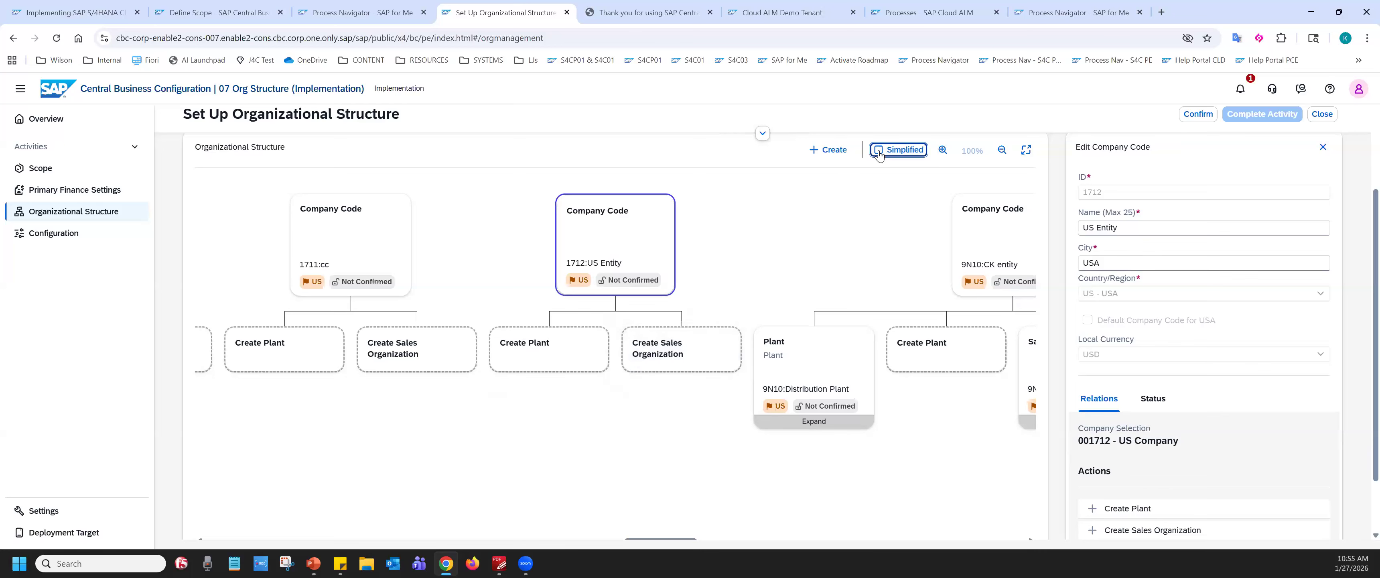
{"action": "left_click_drag", "start_coordinate": [912, 465], "coordinate": [582, 479]}
{"action": "left_click", "coordinate": [861, 250]}
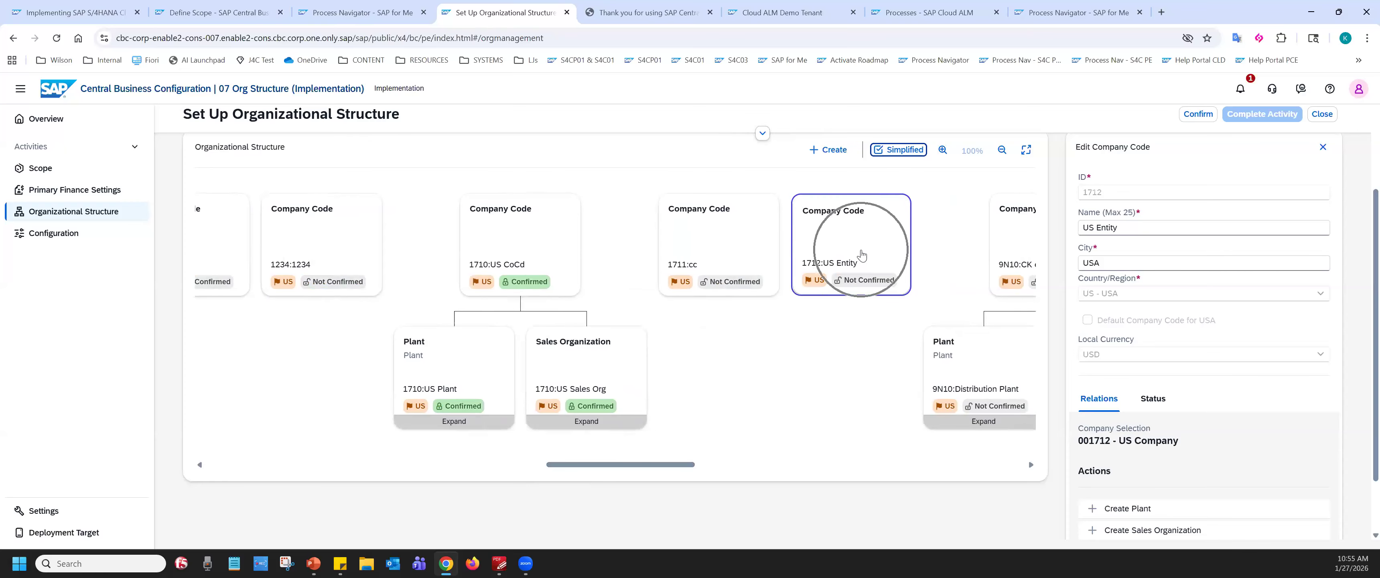
{"action": "left_click", "coordinate": [828, 264]}
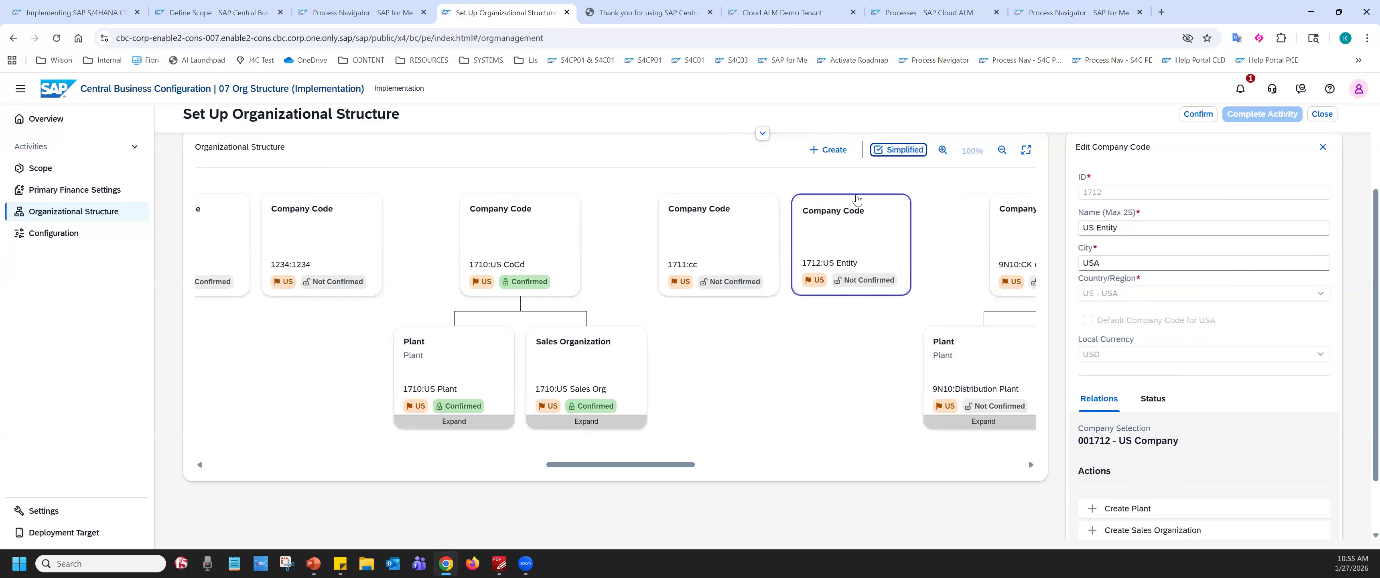
- Check which organizational unit types can be created, and return the chart to the full view at company code 1712
{"action": "scroll", "coordinate": [836, 221], "scroll_direction": "up", "scroll_amount": 1}
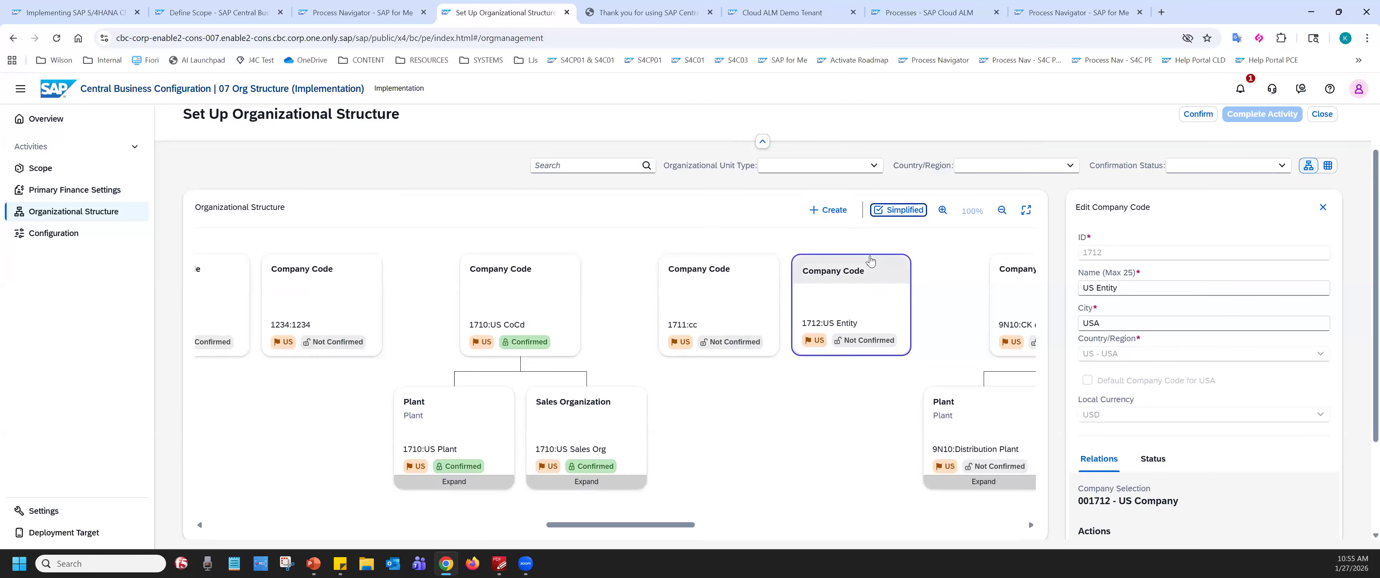
{"action": "left_click", "coordinate": [832, 213]}
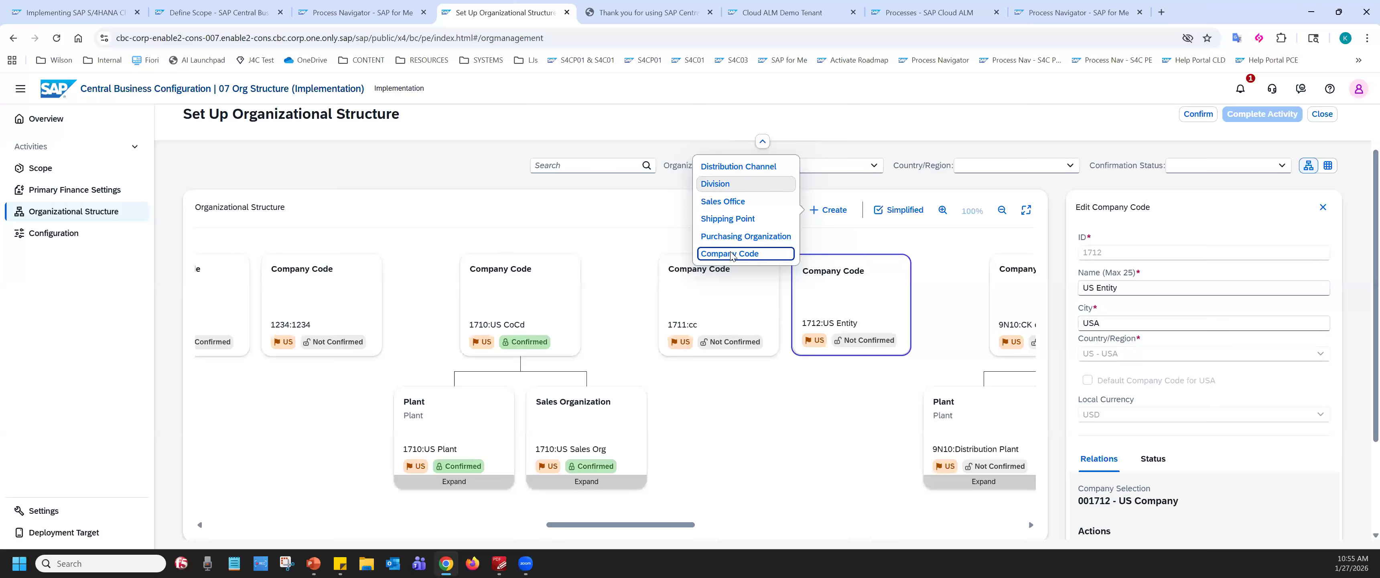
{"action": "left_click", "coordinate": [840, 237]}
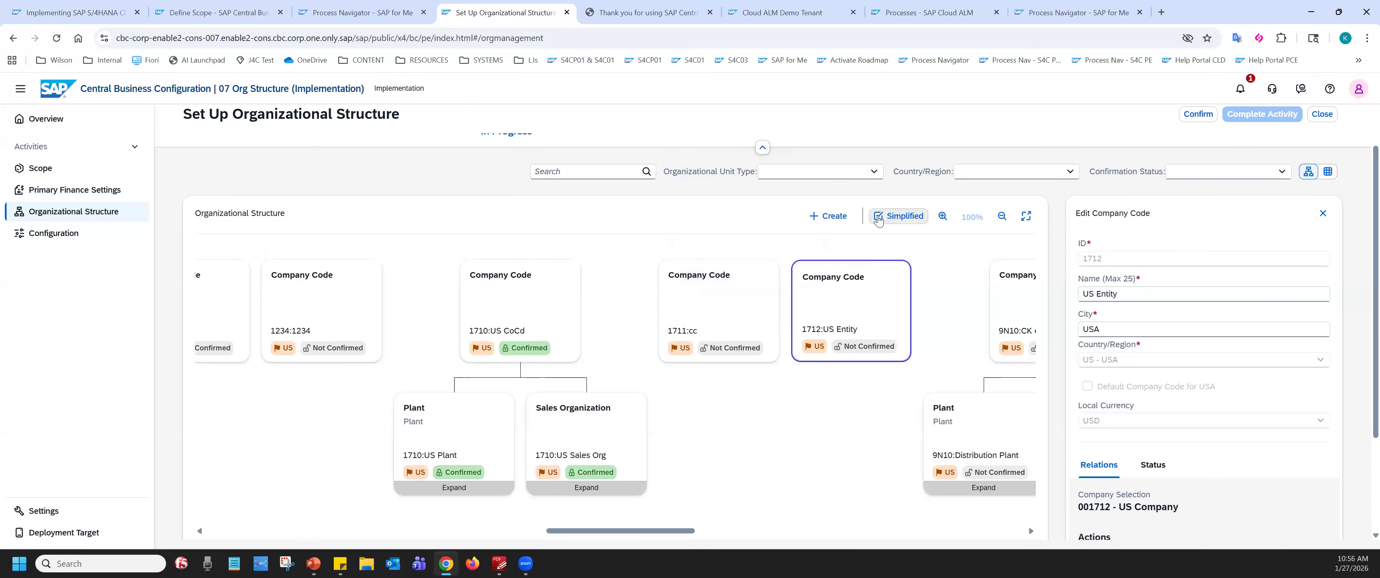
{"action": "left_click", "coordinate": [879, 218]}
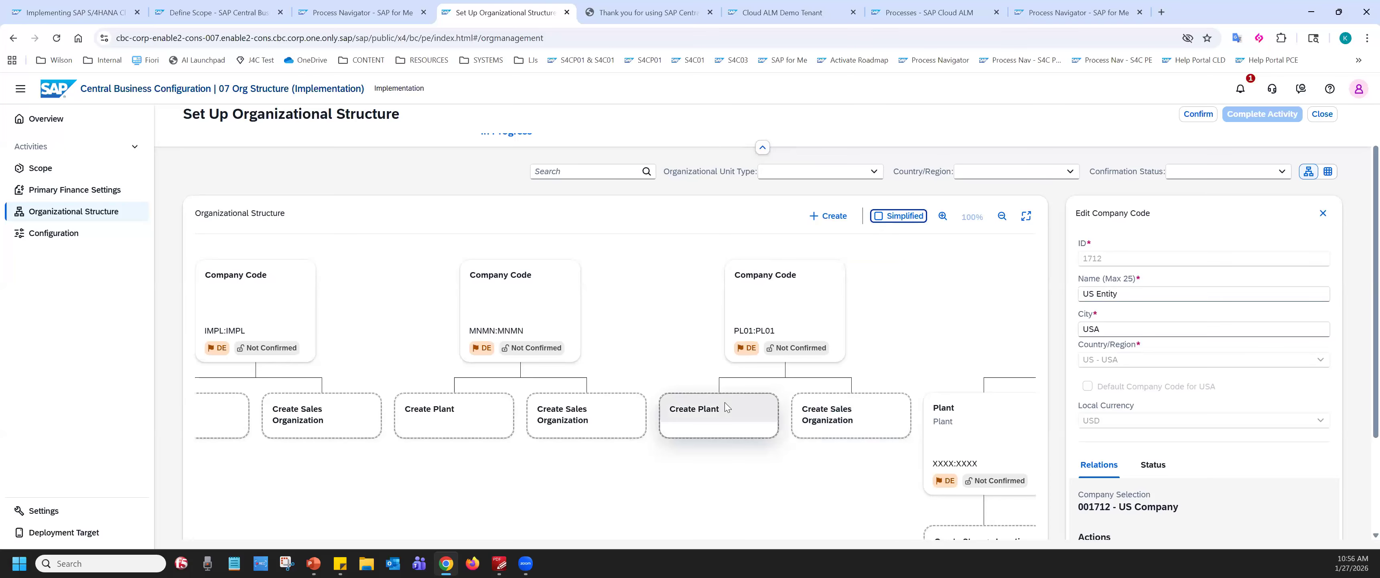
{"action": "scroll", "coordinate": [726, 407], "scroll_direction": "down", "scroll_amount": 5}
{"action": "left_click_drag", "start_coordinate": [410, 468], "coordinate": [676, 474]}
{"action": "scroll", "coordinate": [669, 394], "scroll_direction": "up", "scroll_amount": 3}
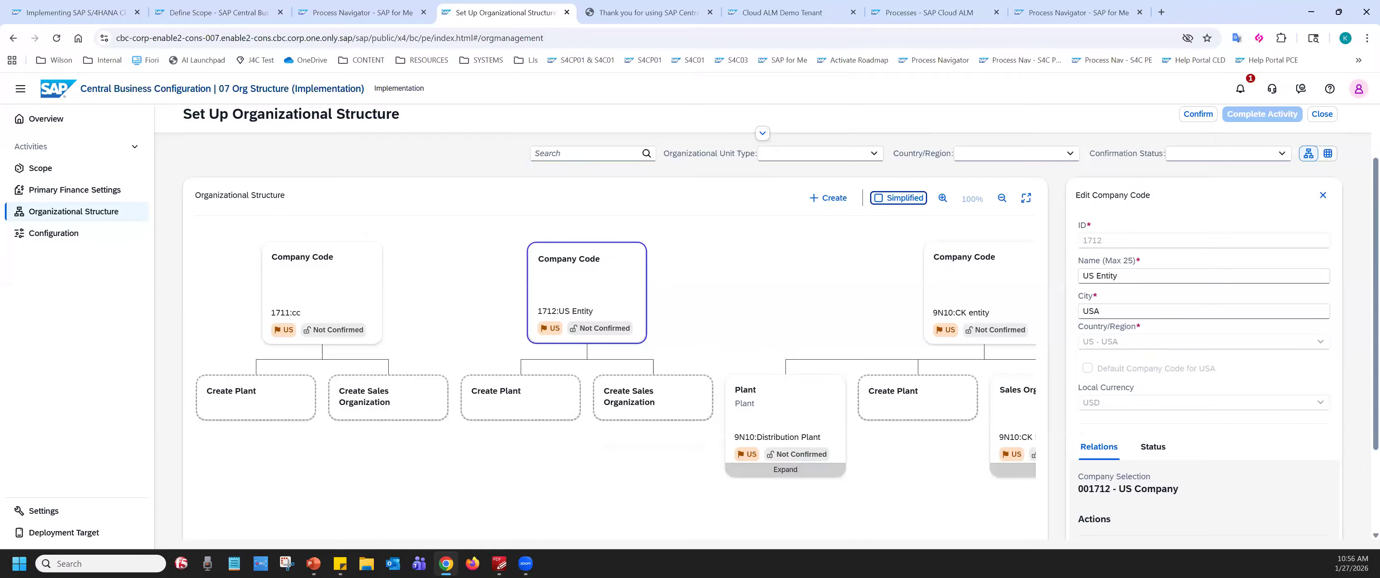
- Create a plant under company code 1712 with ID 1712, name Distribution Plan and city St. Paul
{"action": "left_click", "coordinate": [528, 396]}
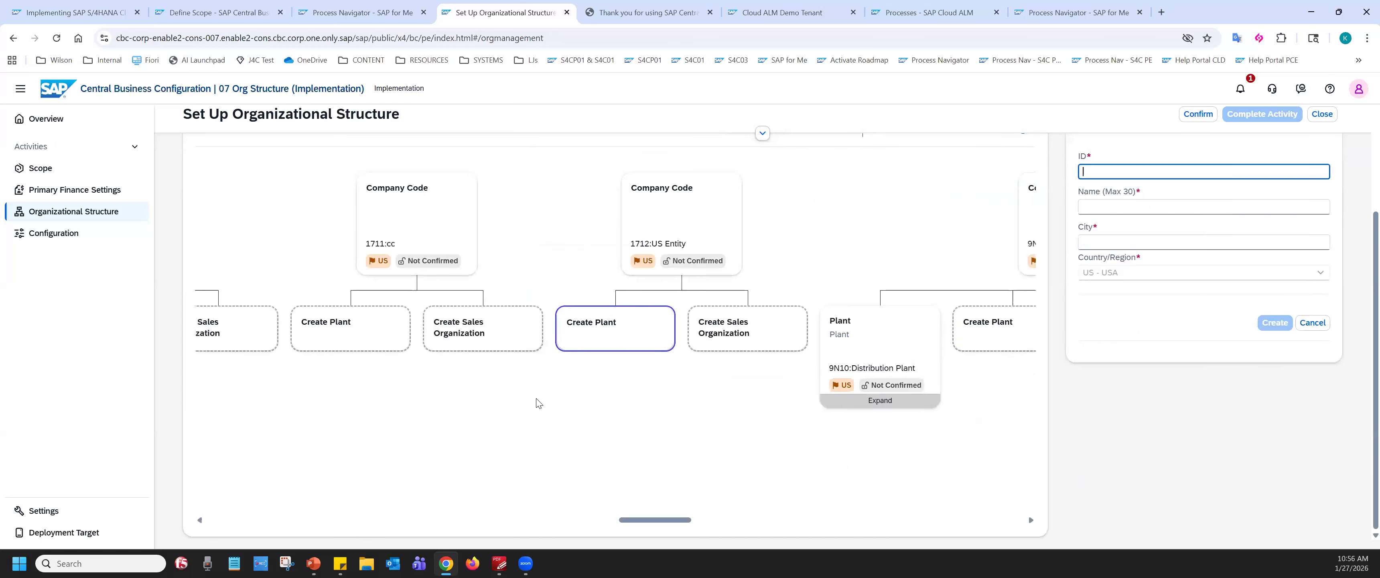
{"action": "type", "text": "1712"}
{"action": "left_click", "coordinate": [1182, 209]}
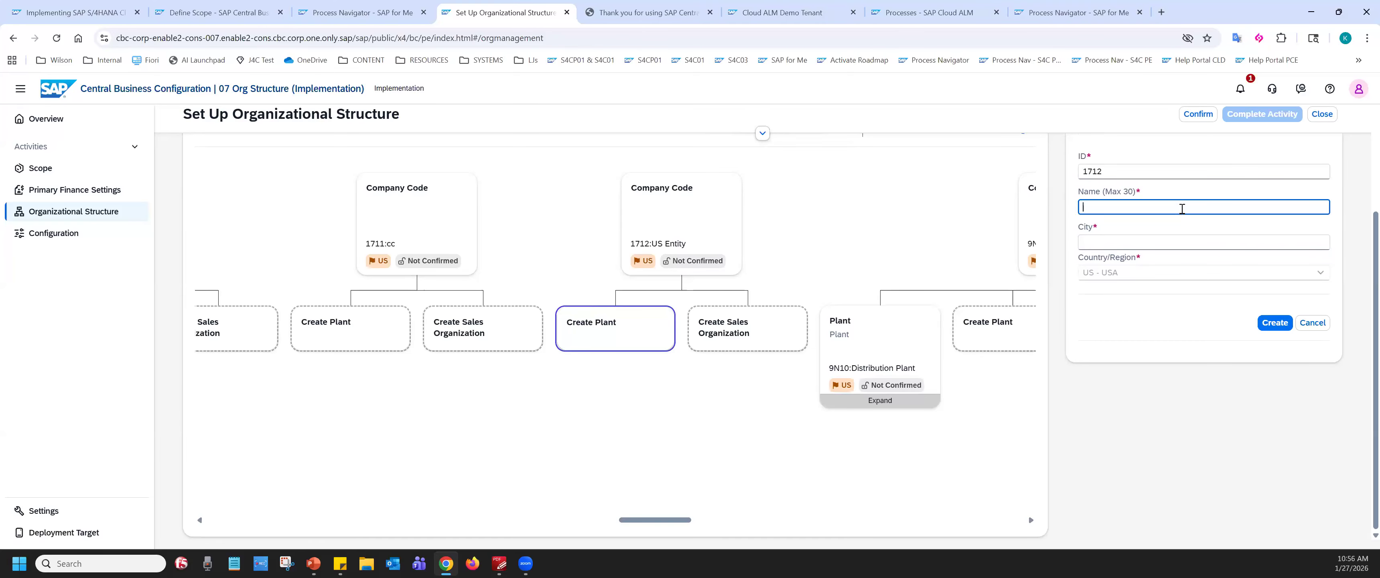
{"action": "type", "text": "Distribution Plan"}
{"action": "key", "text": "Tab"}
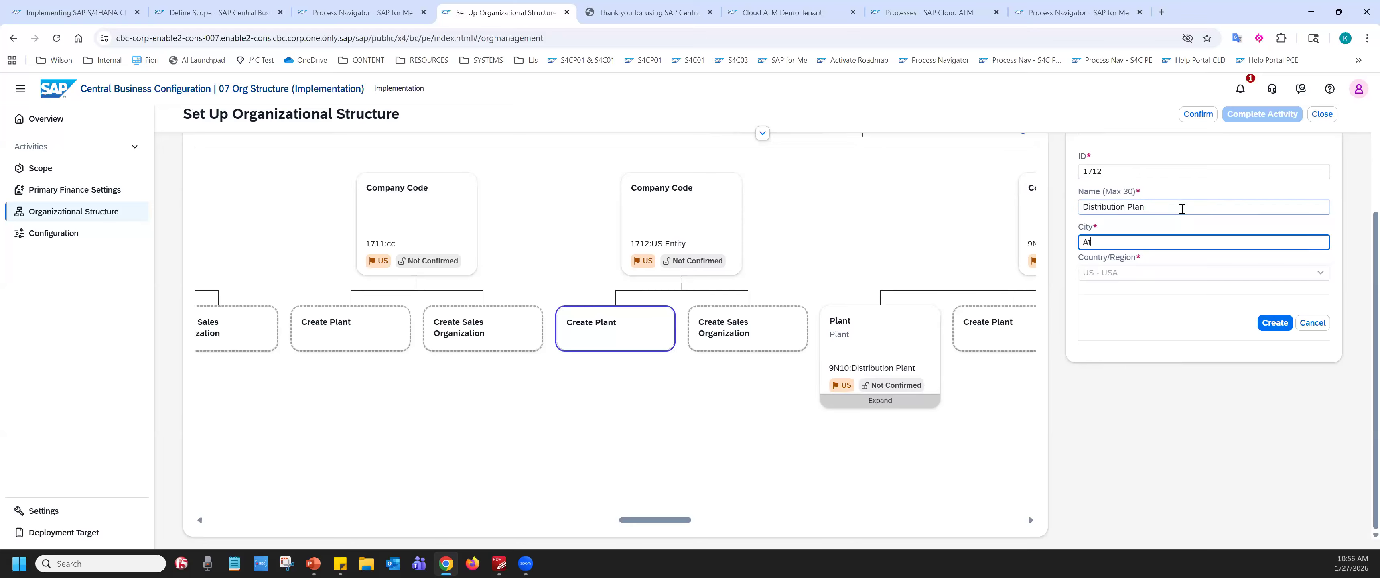
{"action": "type", "text": "Atla"}
{"action": "key", "text": "BackSpace"}
{"action": "key", "text": "BackSpace"}
{"action": "key", "text": "BackSpace"}
{"action": "type", "text": "St."}
{"action": "left_click", "coordinate": [1275, 323]}
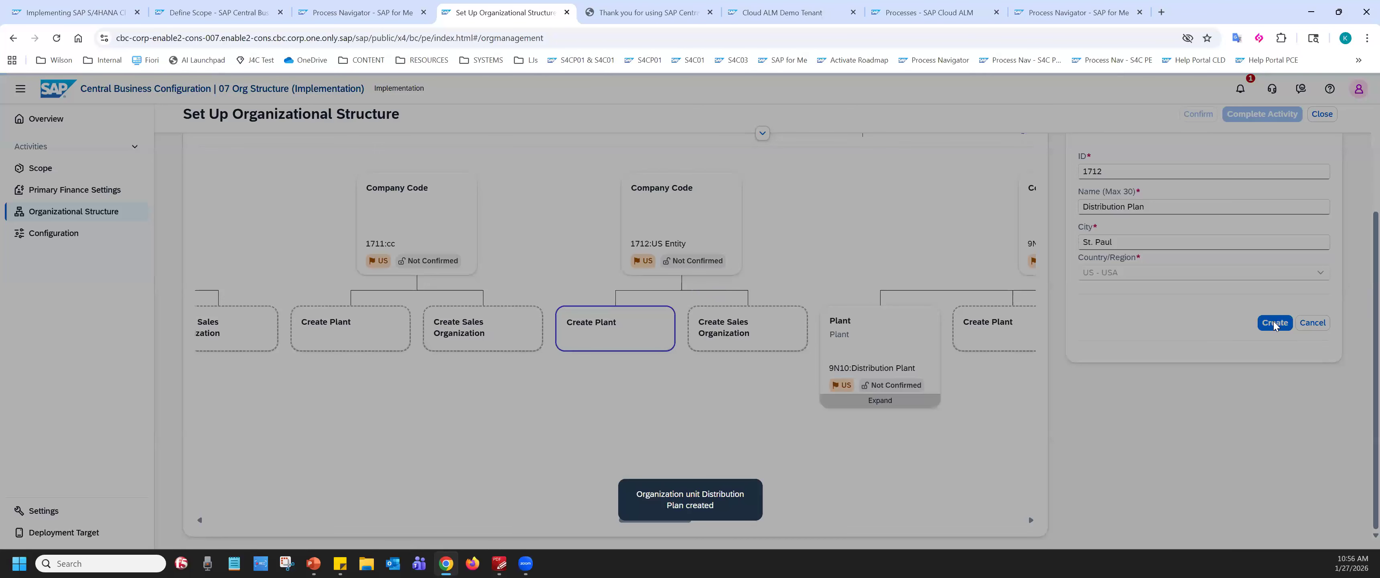
{"action": "right_click", "coordinate": [1275, 323]}
{"action": "left_click", "coordinate": [1225, 358]}
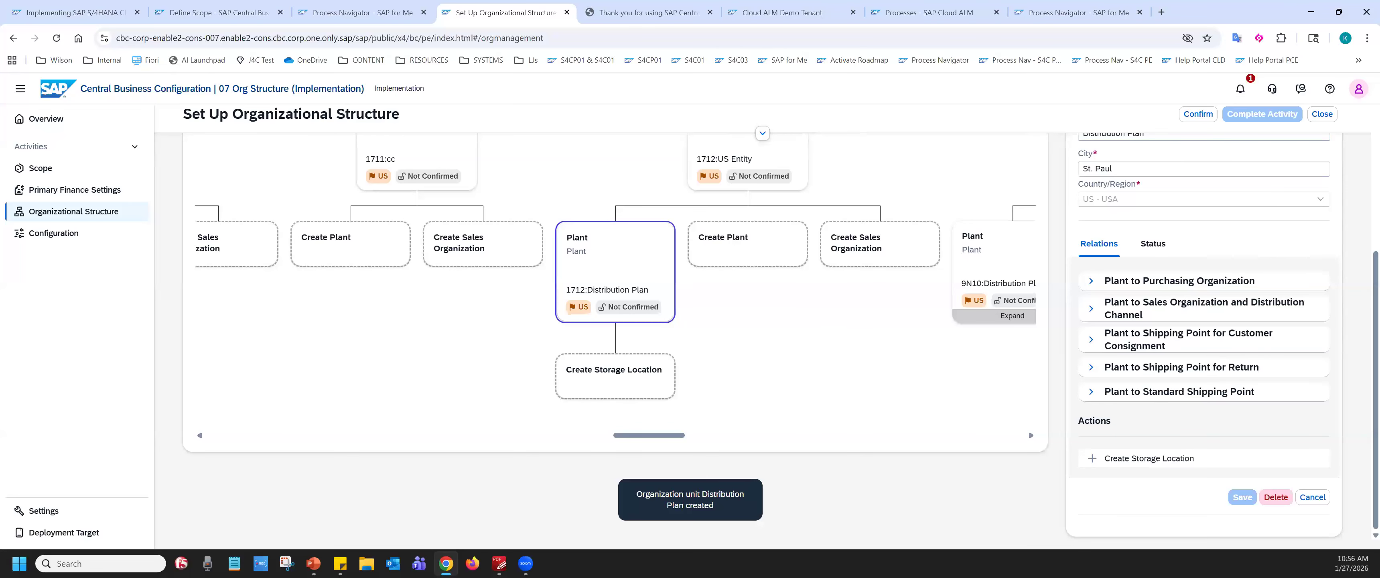
{"action": "left_click", "coordinate": [612, 383]}
{"action": "key", "text": "ctrl"}
{"action": "key", "text": "ctrl"}
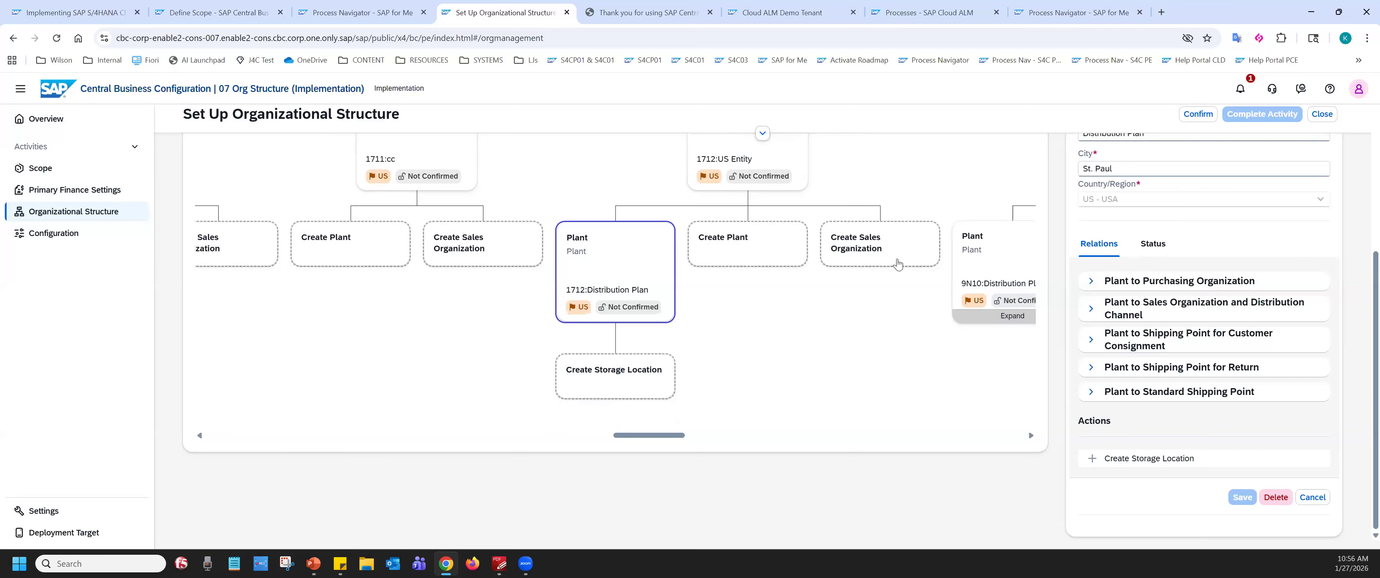
- Create a sales organization under company code 1712 with ID 1712, name US Sales Org and city St. Paul
{"action": "key", "text": "ctrl"}
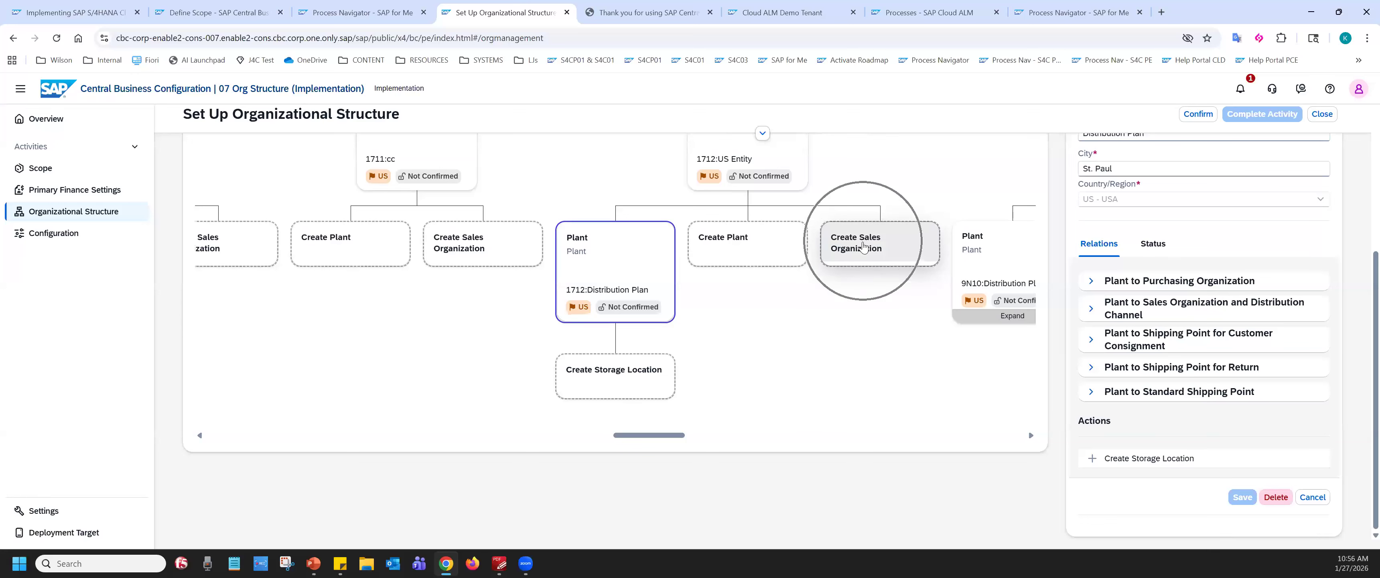
{"action": "left_click", "coordinate": [864, 246]}
{"action": "type", "text": "1"}
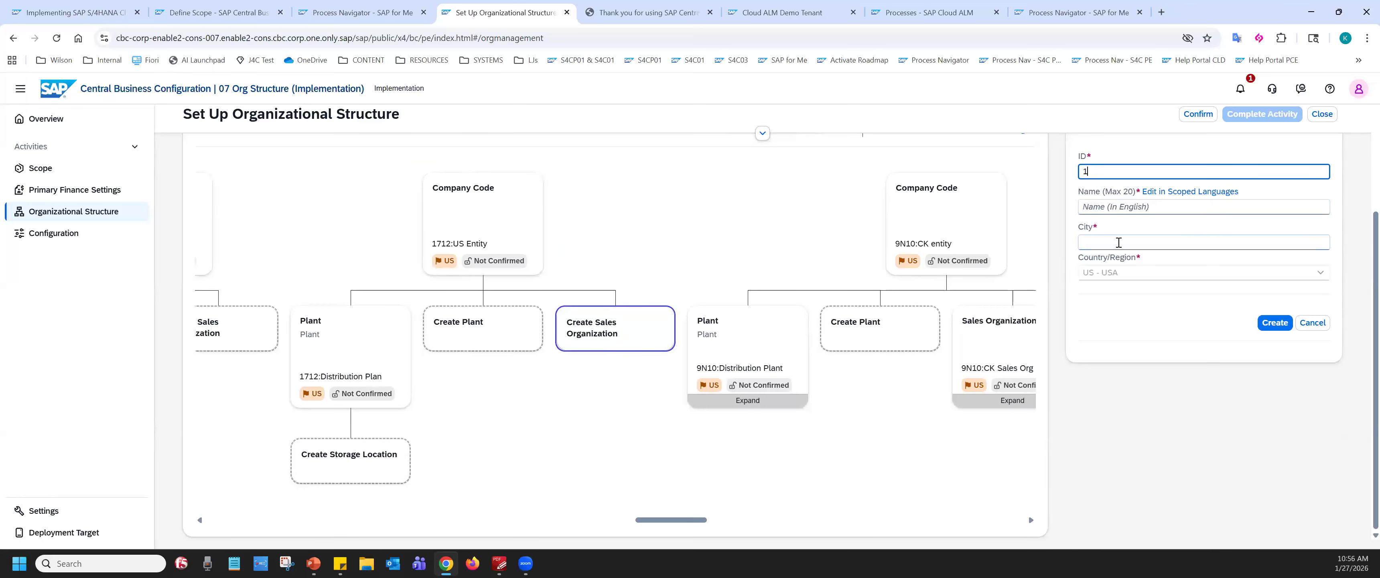
{"action": "key", "text": "Tab"}
{"action": "key", "text": "Tab"}
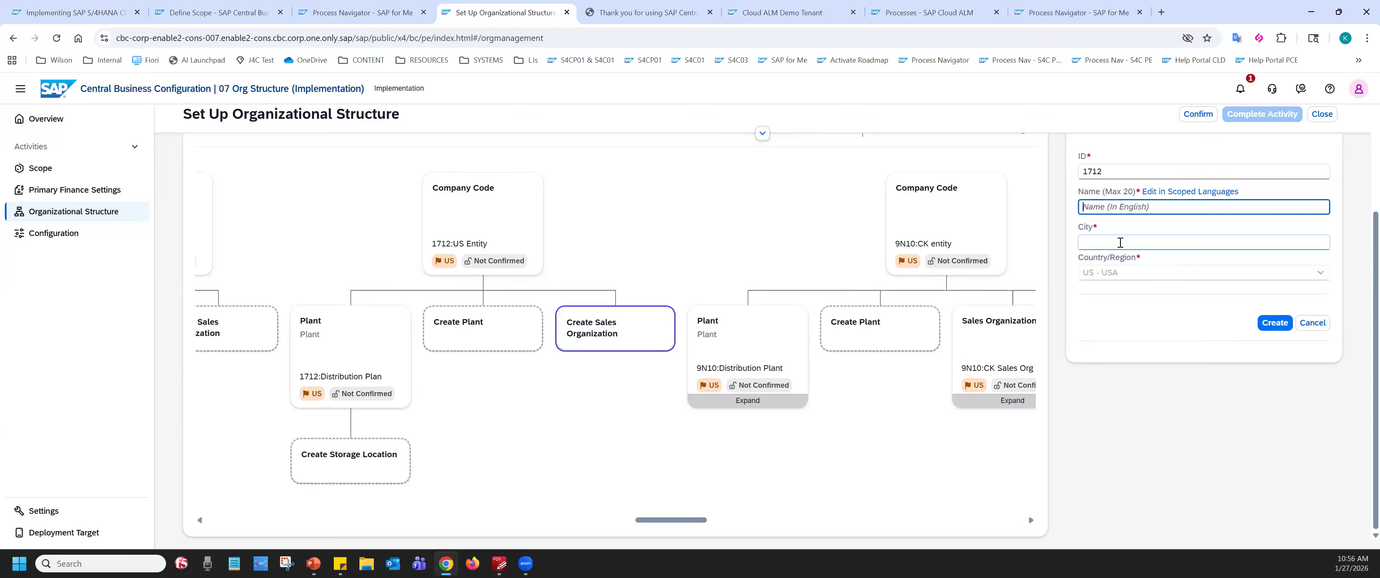
{"action": "type", "text": "US Sales Org"}
{"action": "left_click", "coordinate": [1120, 243]}
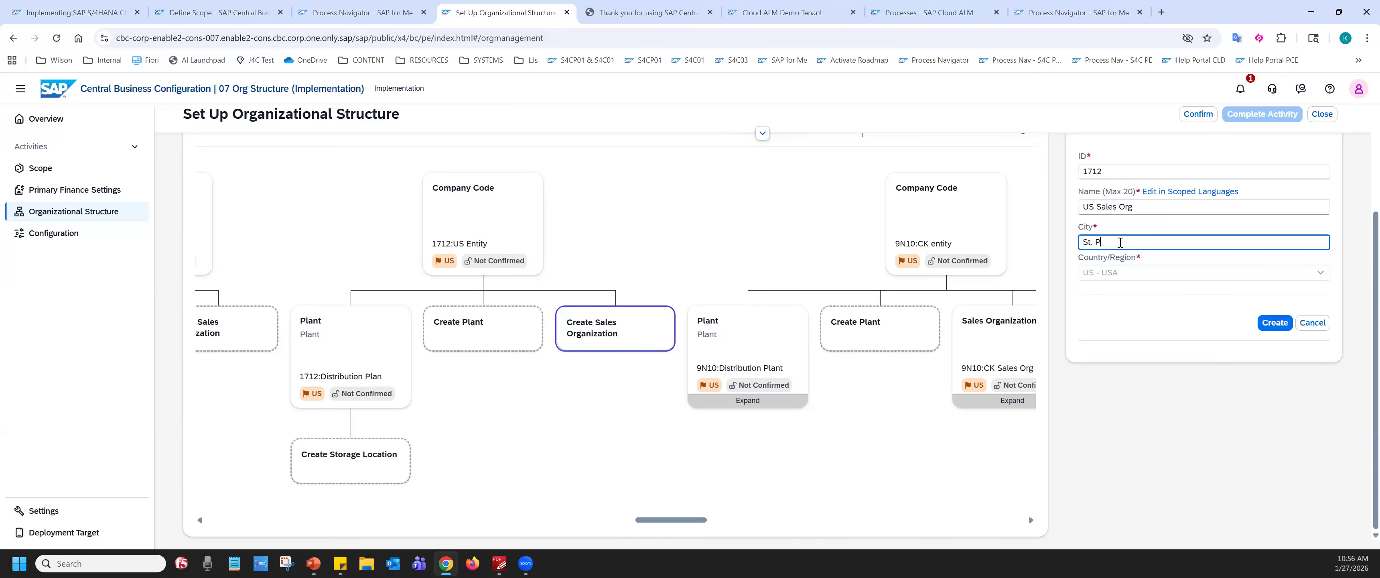
{"action": "left_click", "coordinate": [1278, 325]}
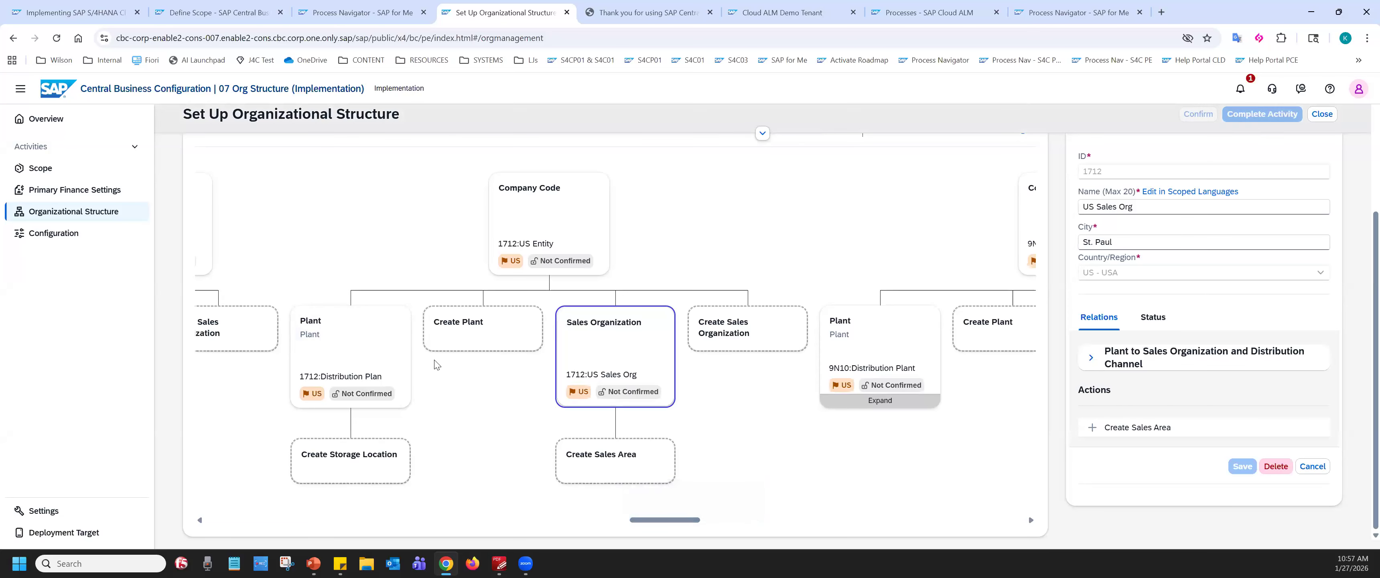
- Start a new purchasing organization with ID 1712 and name Us Purchase Org
{"action": "left_click_drag", "start_coordinate": [641, 520], "coordinate": [858, 517]}
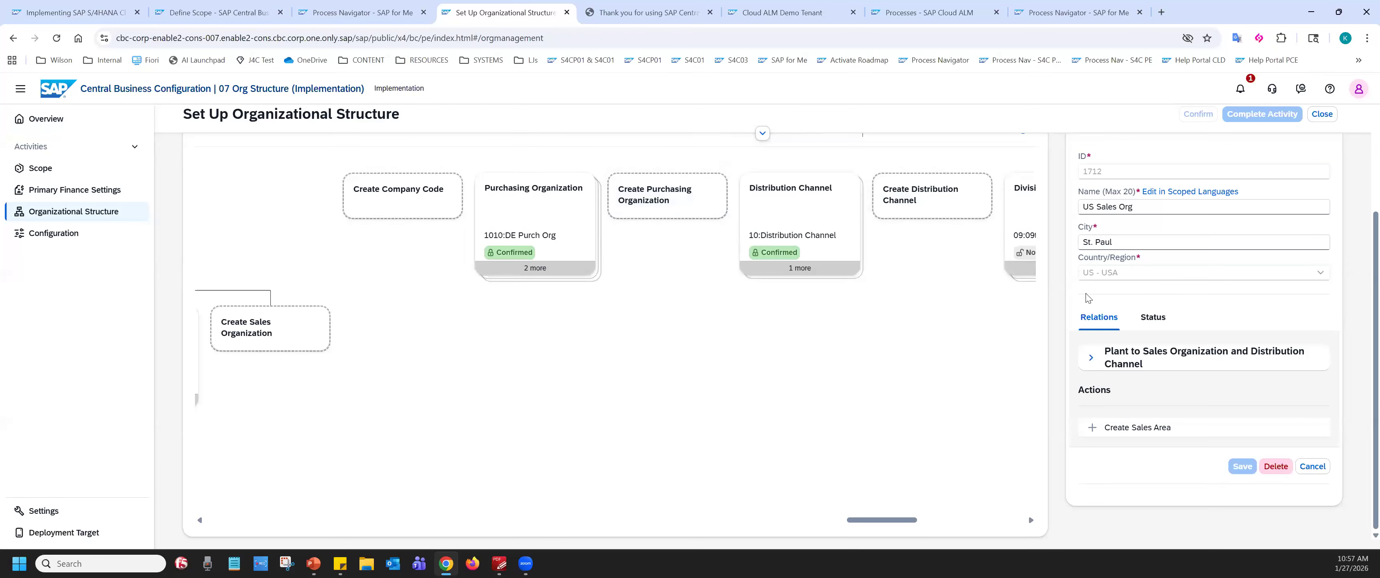
{"action": "scroll", "coordinate": [1088, 297], "scroll_direction": "up", "scroll_amount": 2}
{"action": "left_click", "coordinate": [828, 190]}
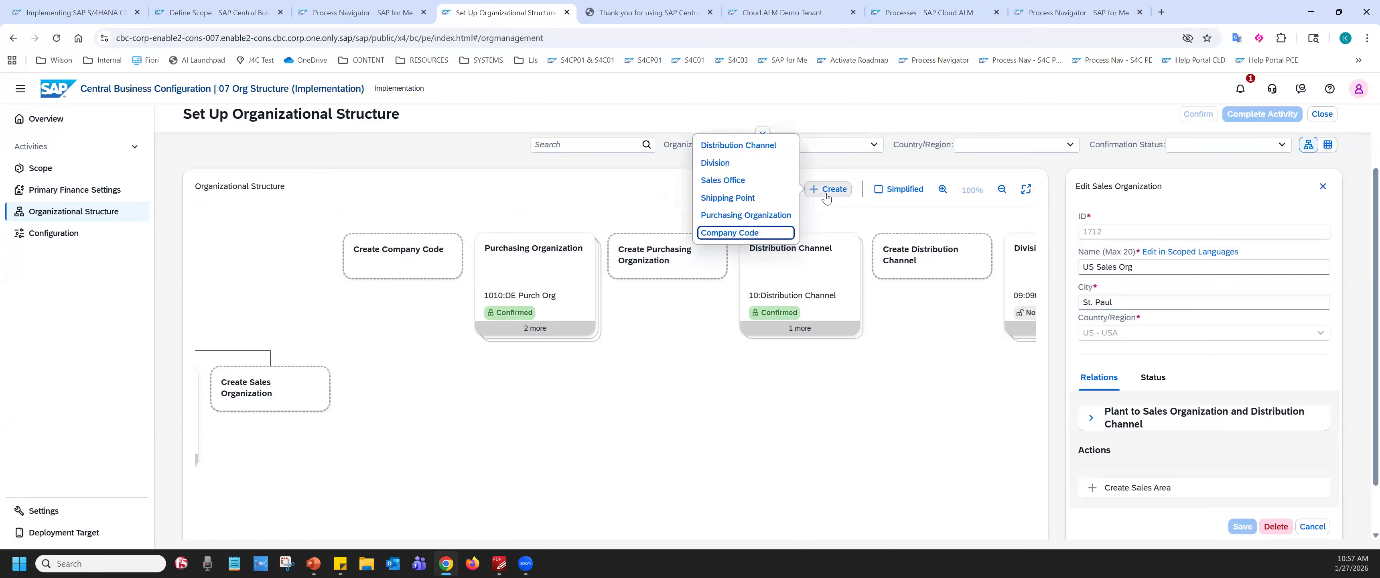
{"action": "left_click", "coordinate": [779, 214]}
{"action": "scroll", "coordinate": [1125, 228], "scroll_direction": "up", "scroll_amount": 2}
{"action": "left_click", "coordinate": [1113, 227]}
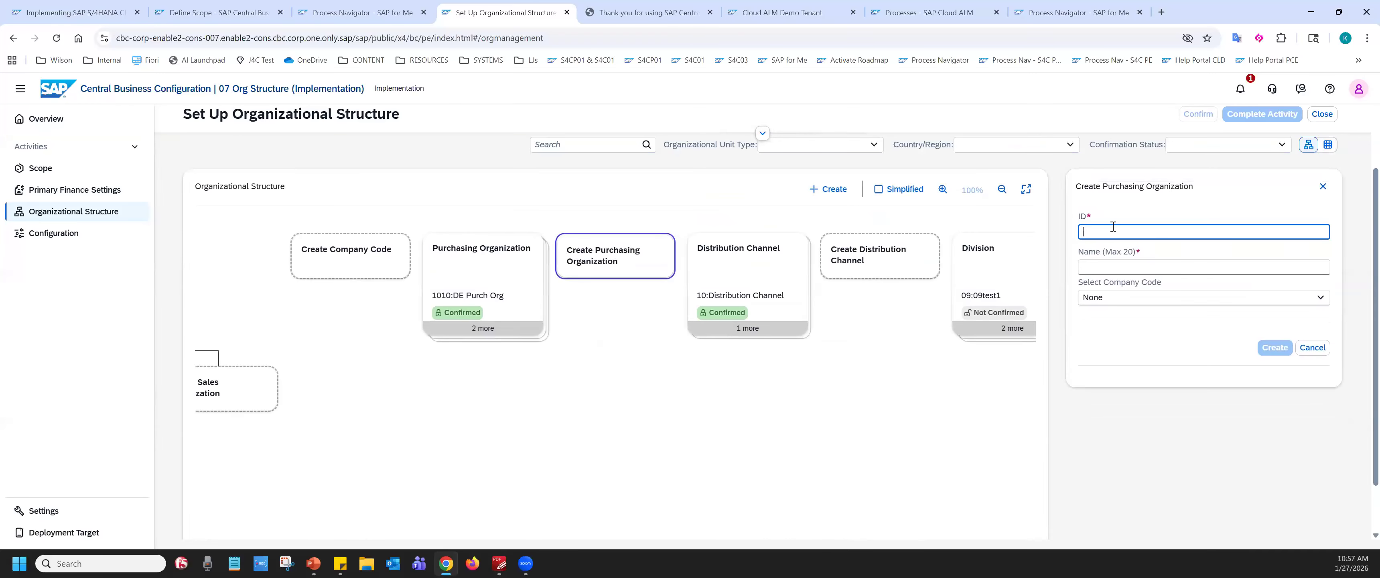
{"action": "type", "text": "1712"}
{"action": "key", "text": "Tab"}
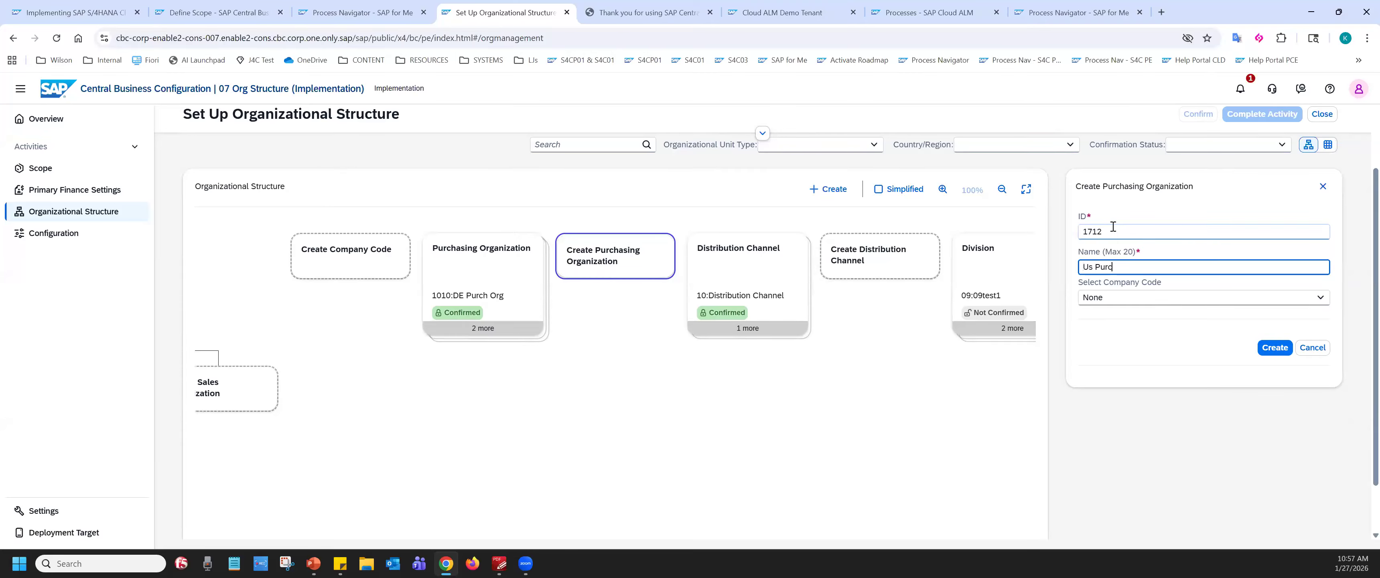
{"action": "type", "text": "Us Purchase Org"}
- Link the new purchasing organization to company code 1712 - US Entity and create it
{"action": "left_click", "coordinate": [1141, 295]}
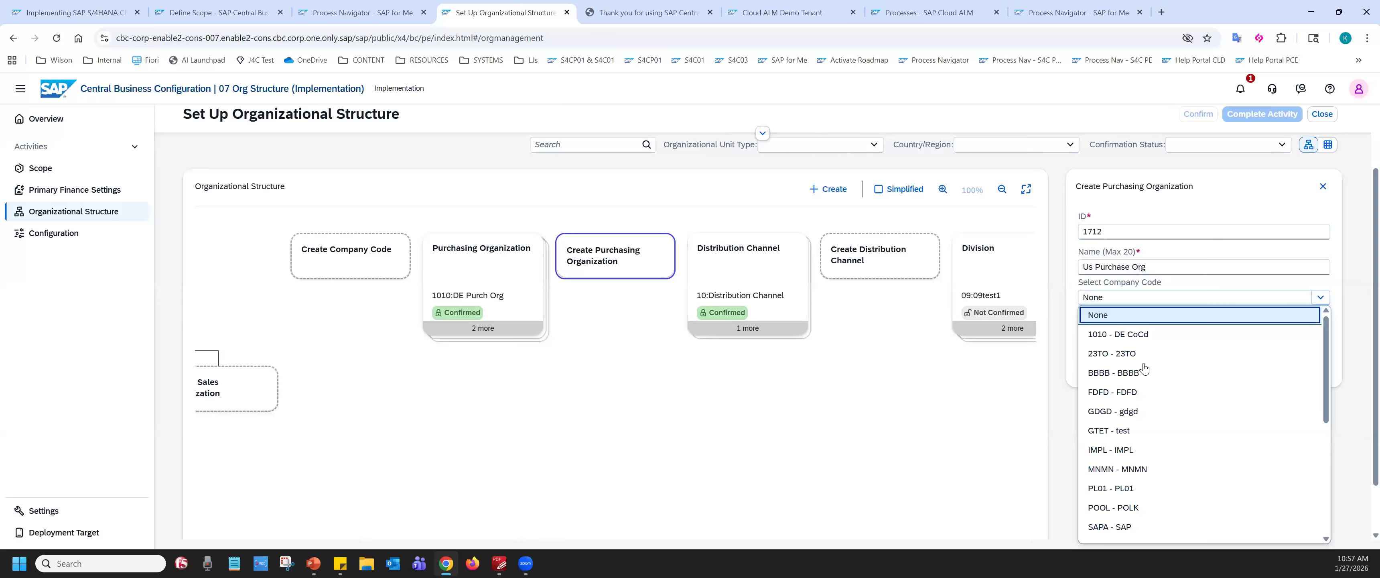
{"action": "scroll", "coordinate": [1143, 407], "scroll_direction": "down", "scroll_amount": 3}
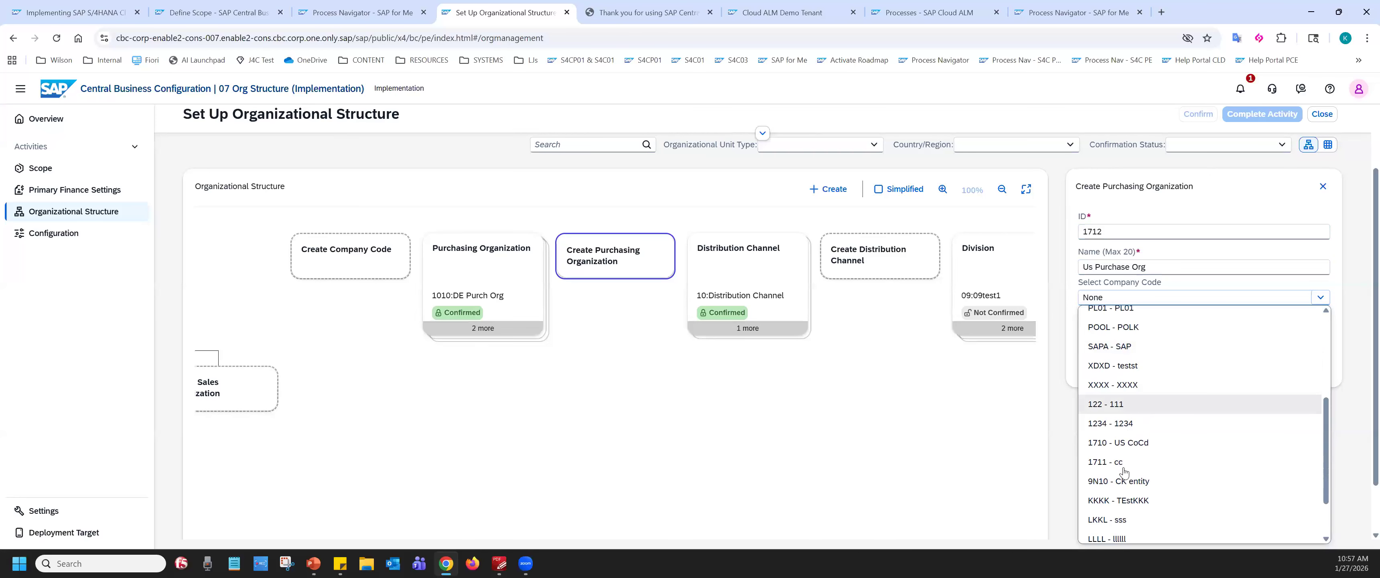
{"action": "scroll", "coordinate": [1125, 480], "scroll_direction": "down", "scroll_amount": 1}
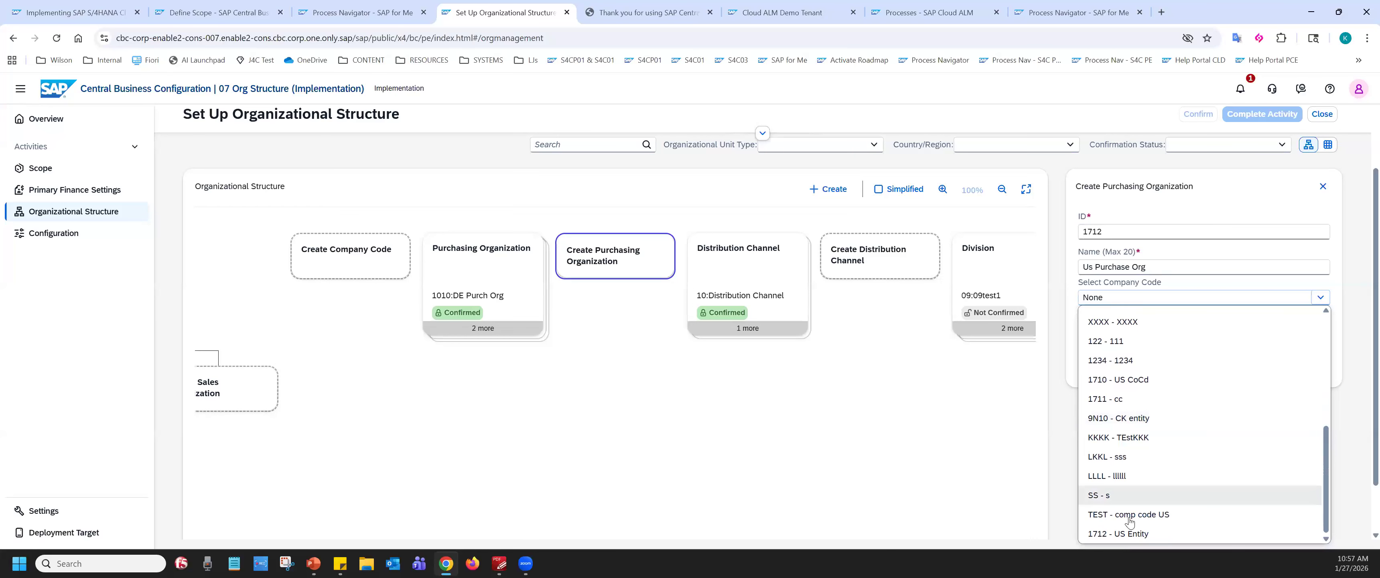
{"action": "left_click", "coordinate": [1099, 540]}
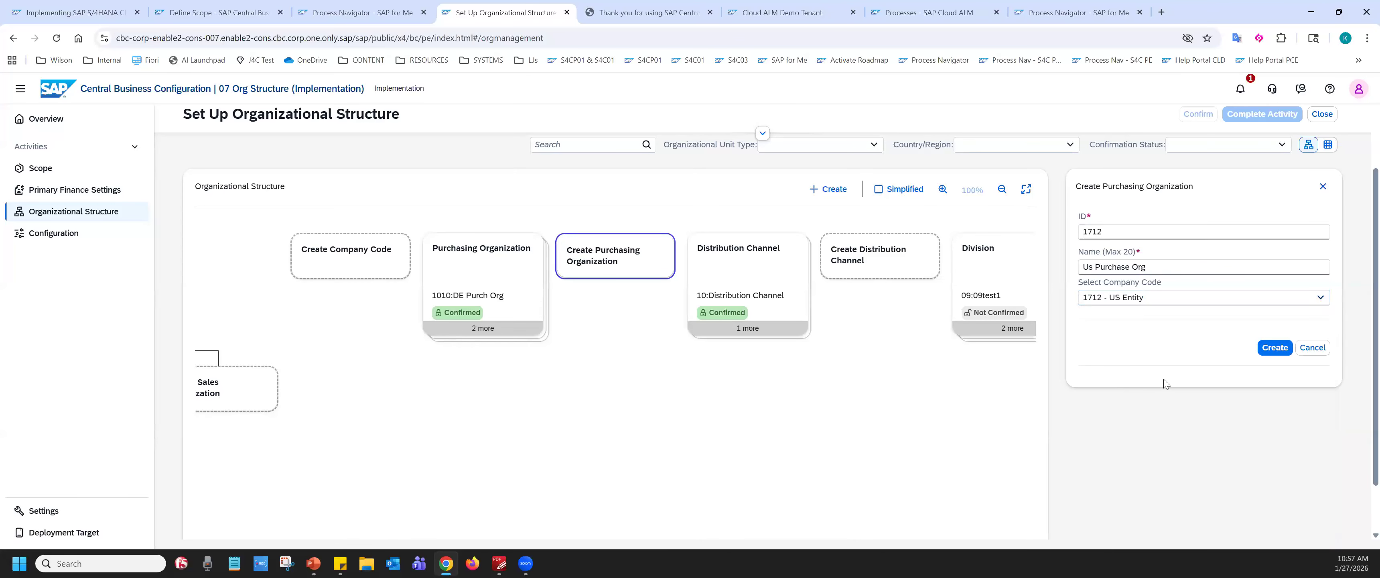
{"action": "left_click", "coordinate": [1283, 350]}
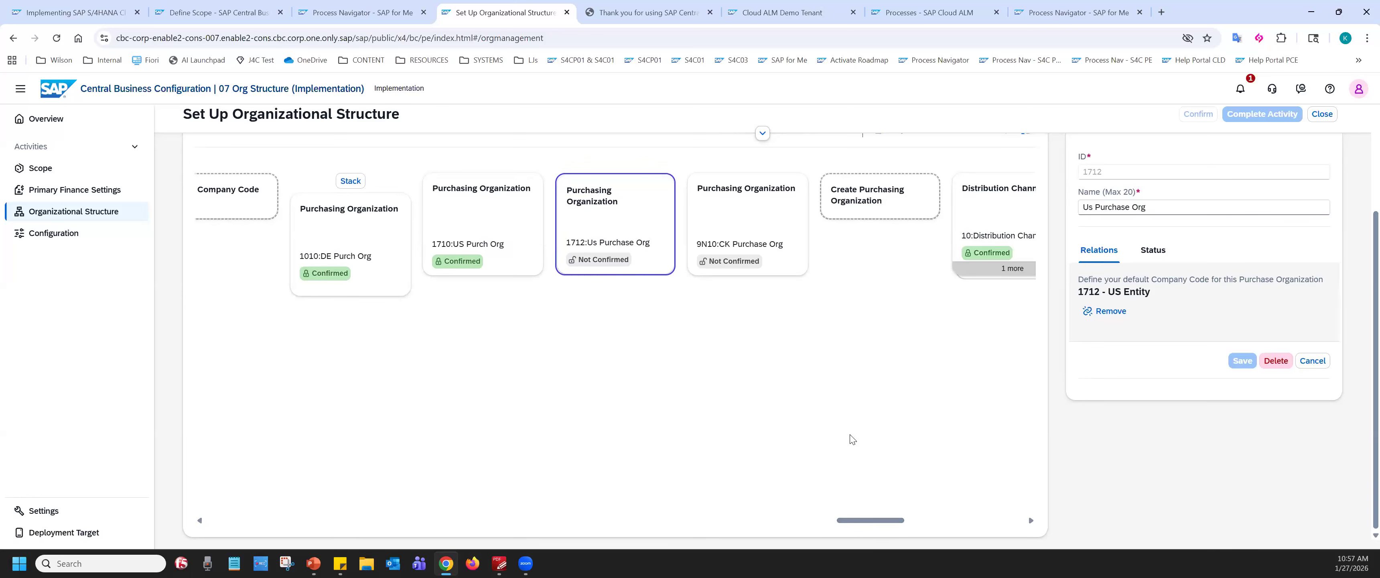
- Assign plant 1712 Distribution Plan to purchasing organization 1712 Us Purchase Org
{"action": "scroll", "coordinate": [841, 433], "scroll_direction": "up", "scroll_amount": 2}
{"action": "key", "text": "ctrl"}
{"action": "key", "text": "ctrl"}
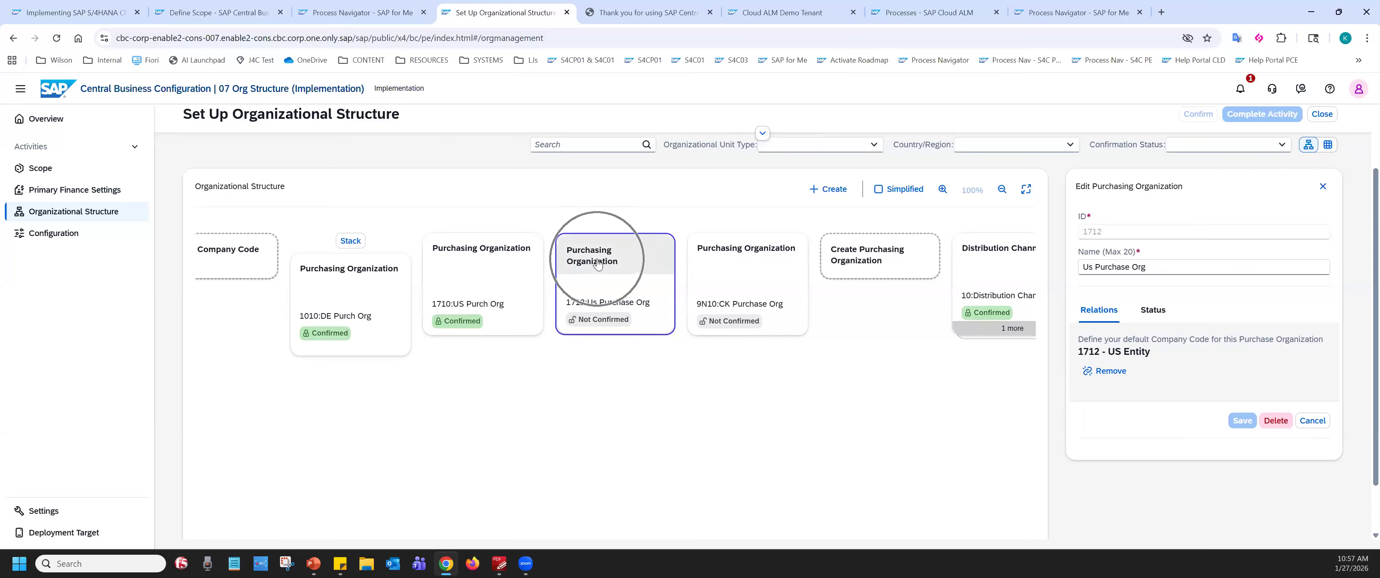
{"action": "scroll", "coordinate": [844, 490], "scroll_direction": "down", "scroll_amount": 2}
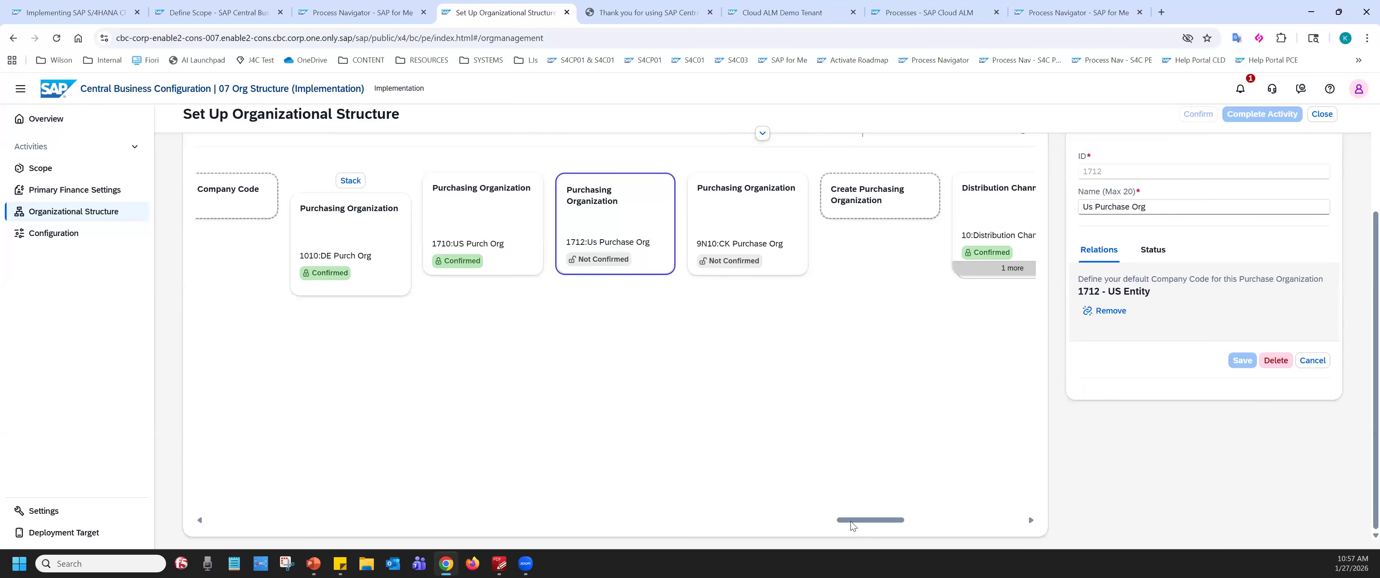
{"action": "scroll", "coordinate": [801, 526], "scroll_direction": "left", "scroll_amount": 10}
{"action": "scroll", "coordinate": [781, 531], "scroll_direction": "left", "scroll_amount": 10}
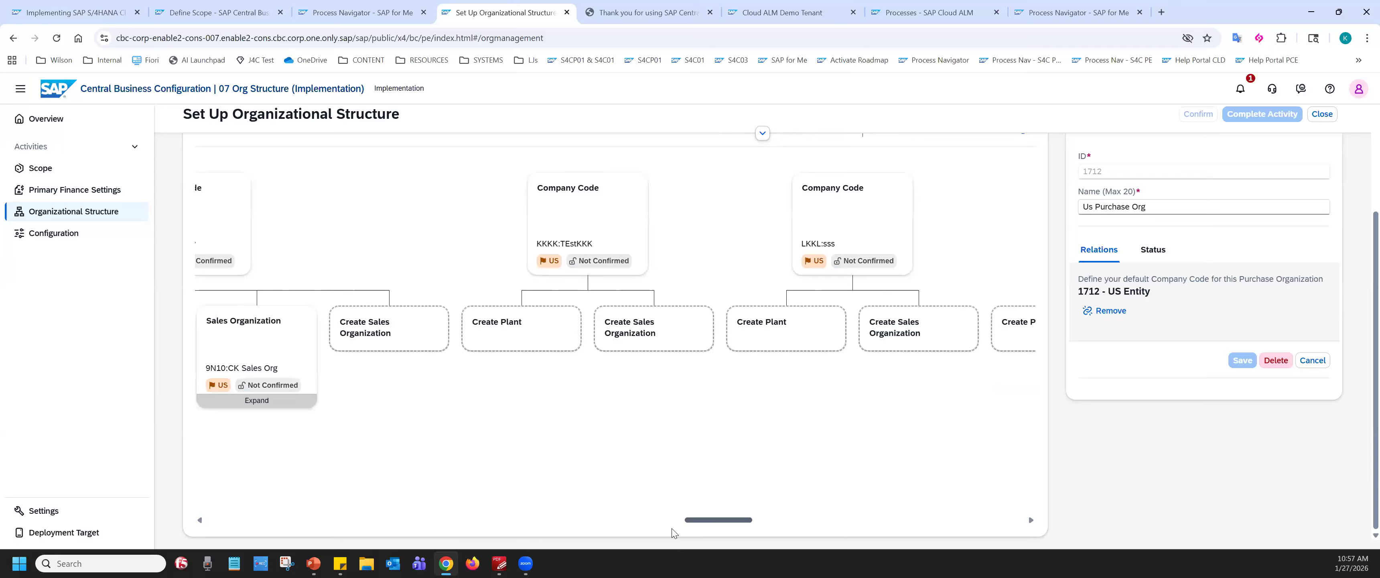
{"action": "scroll", "coordinate": [659, 531], "scroll_direction": "left", "scroll_amount": 8}
{"action": "scroll", "coordinate": [623, 528], "scroll_direction": "left", "scroll_amount": 3}
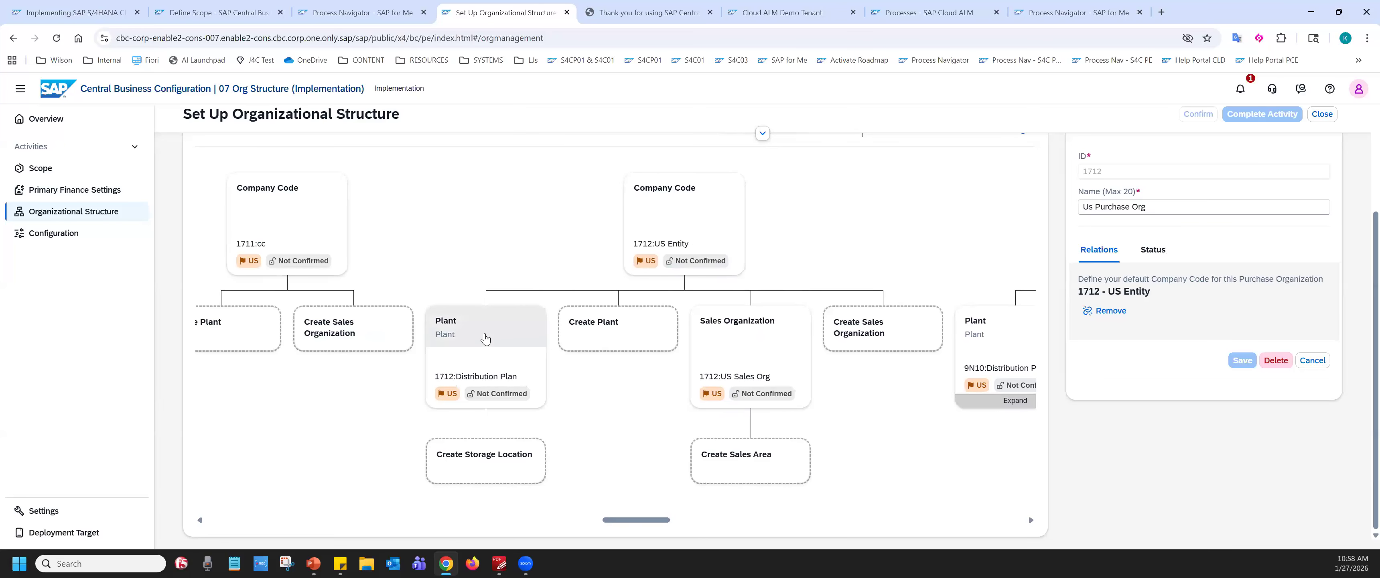
{"action": "left_click", "coordinate": [468, 355]}
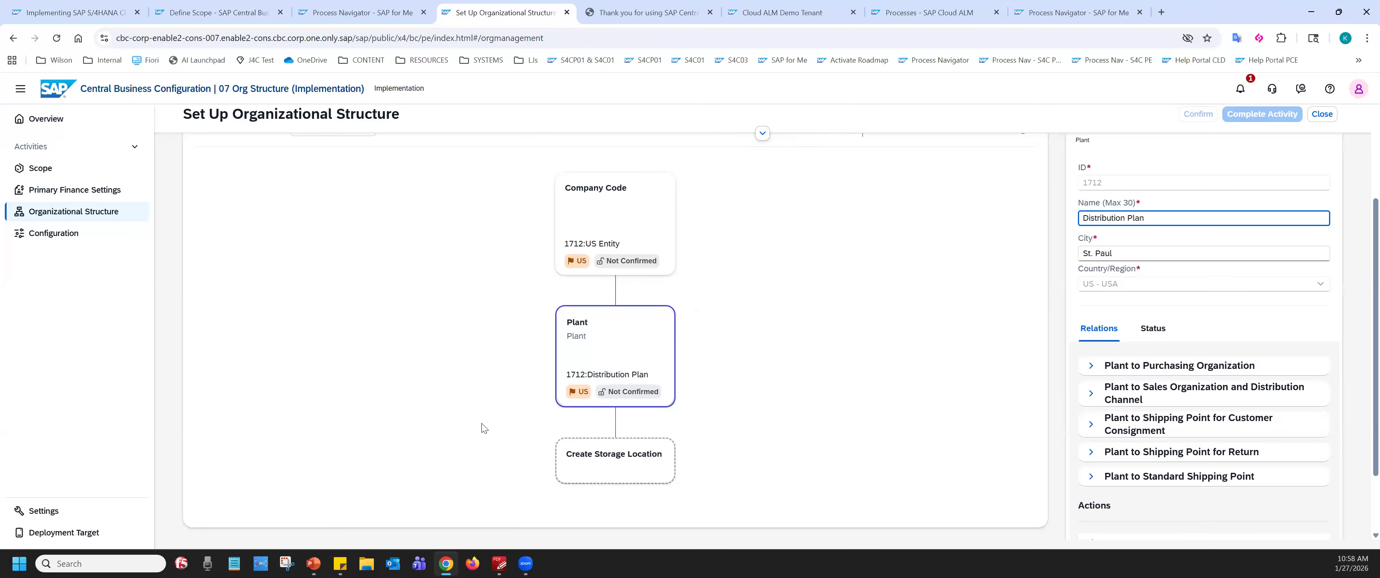
{"action": "left_click", "coordinate": [1089, 369]}
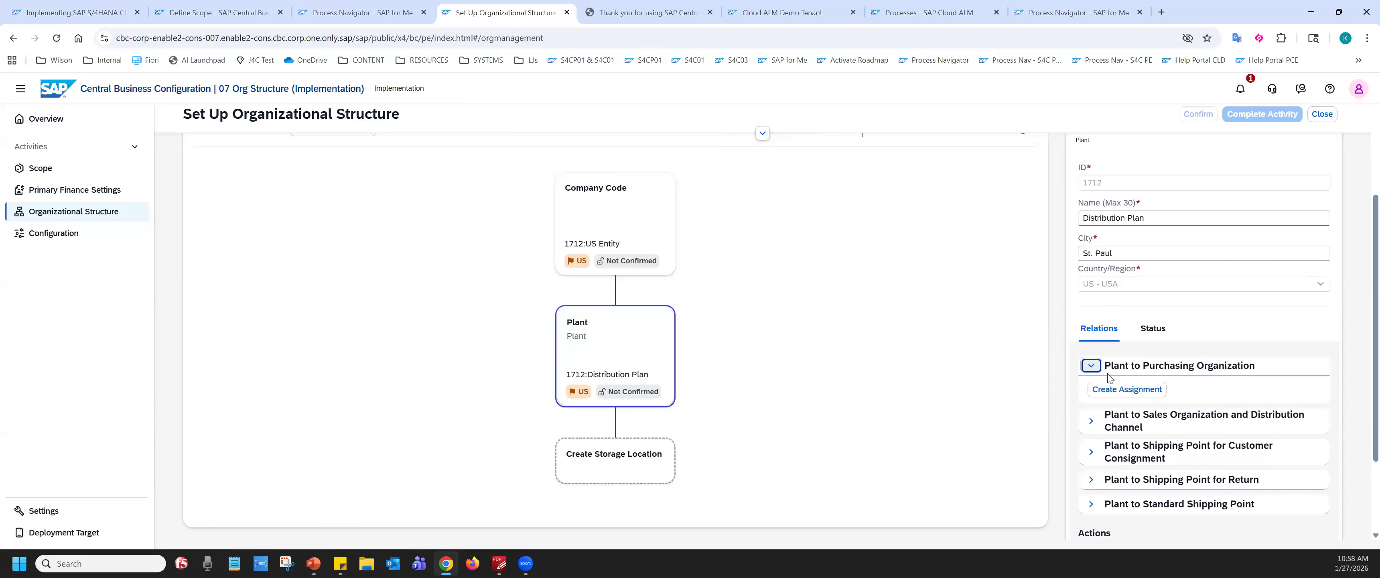
{"action": "left_click", "coordinate": [1116, 393]}
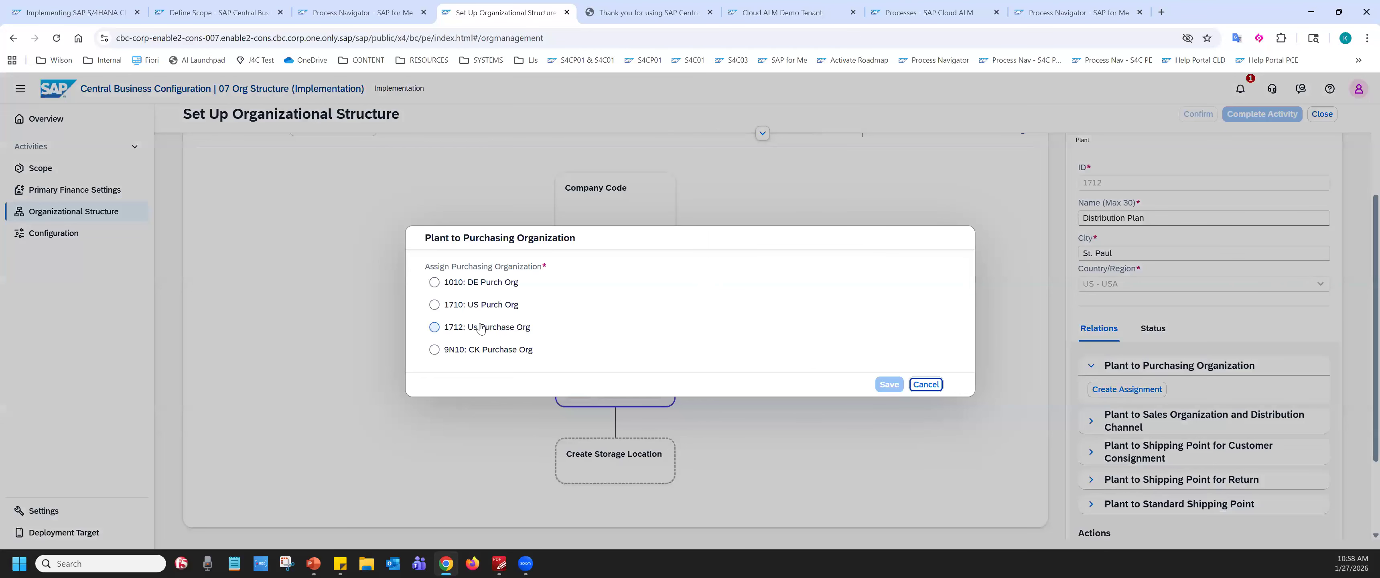
{"action": "left_click", "coordinate": [434, 328]}
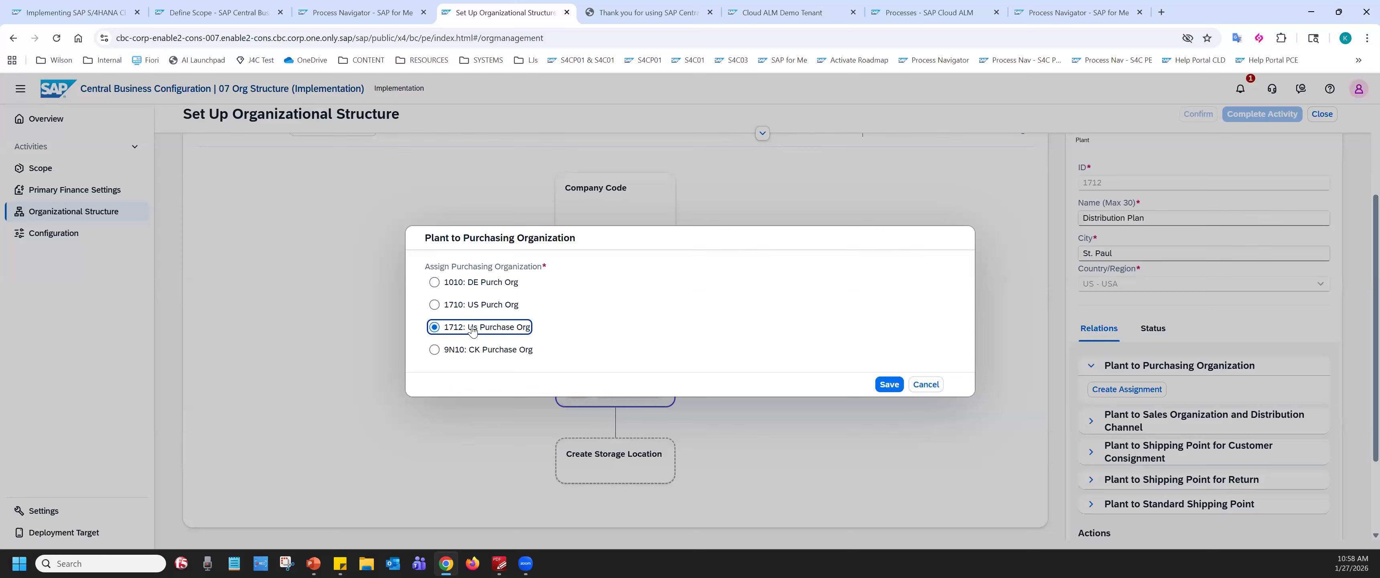
{"action": "left_click", "coordinate": [880, 388]}
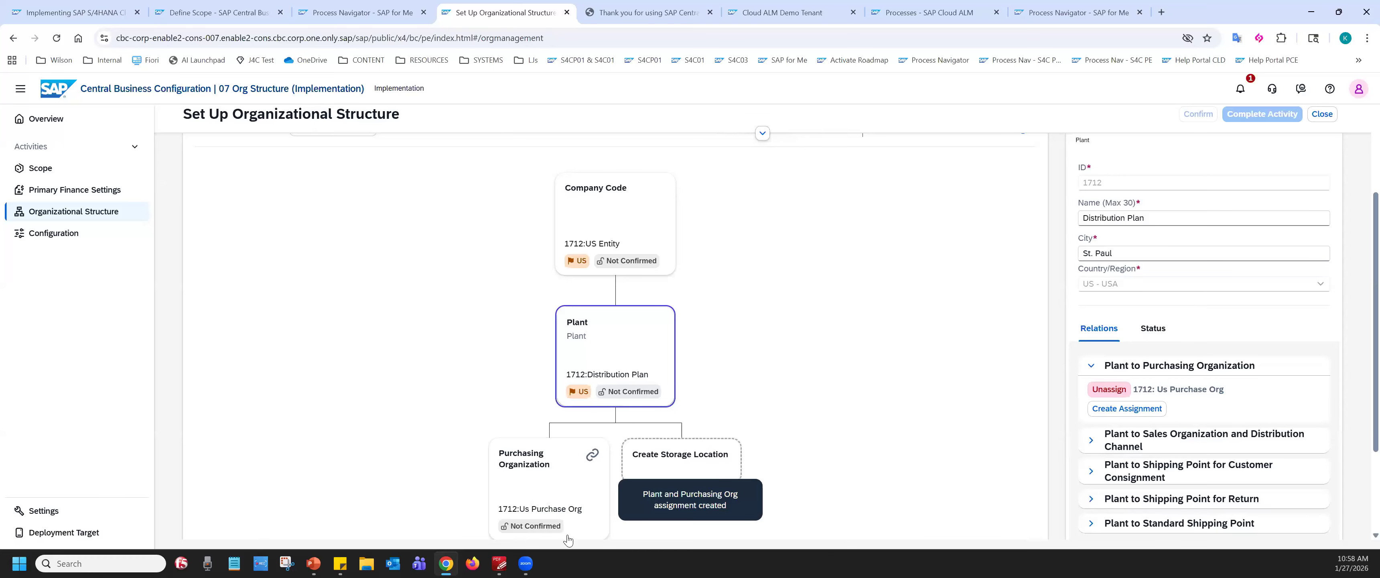
- Create a storage location under plant 1712 with ID 1712, name US Storage Loc, city St. Paul and subtype Day Tank
{"action": "left_click", "coordinate": [676, 470]}
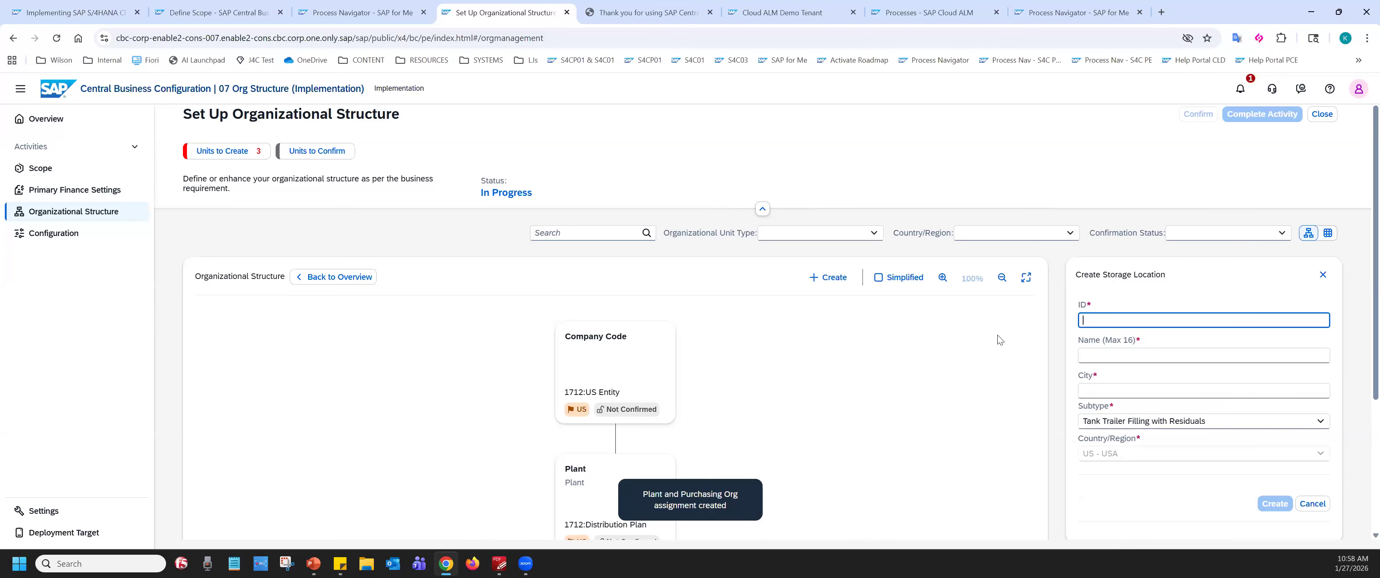
{"action": "type", "text": "1712"}
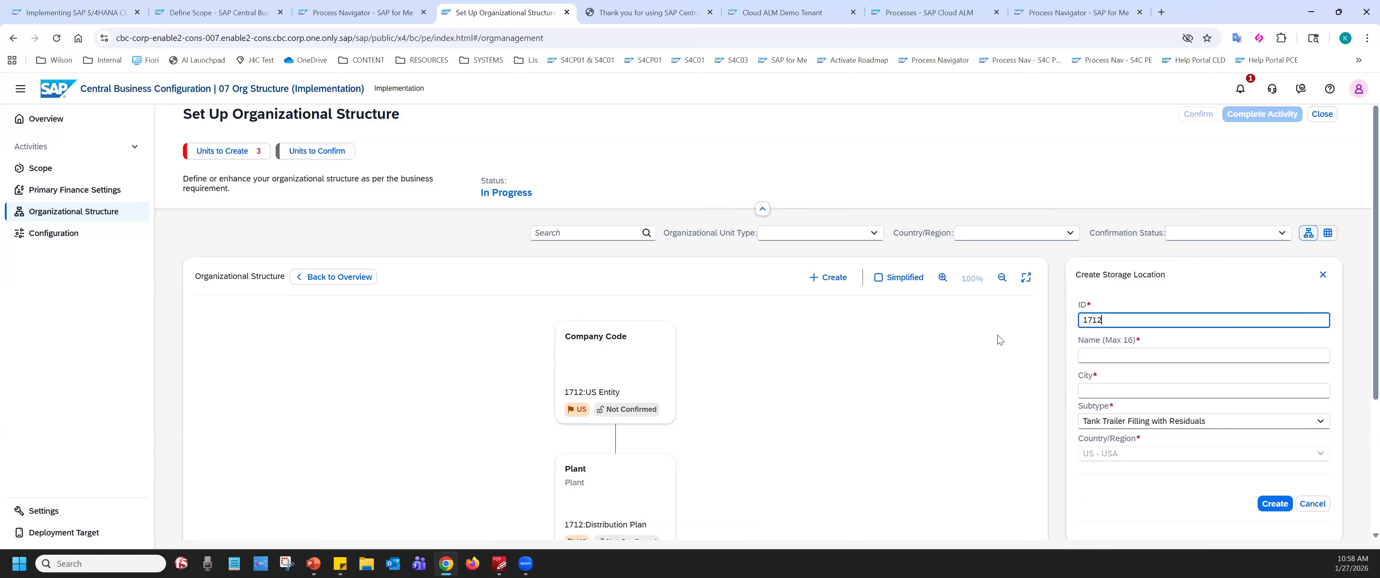
{"action": "key", "text": "Tab"}
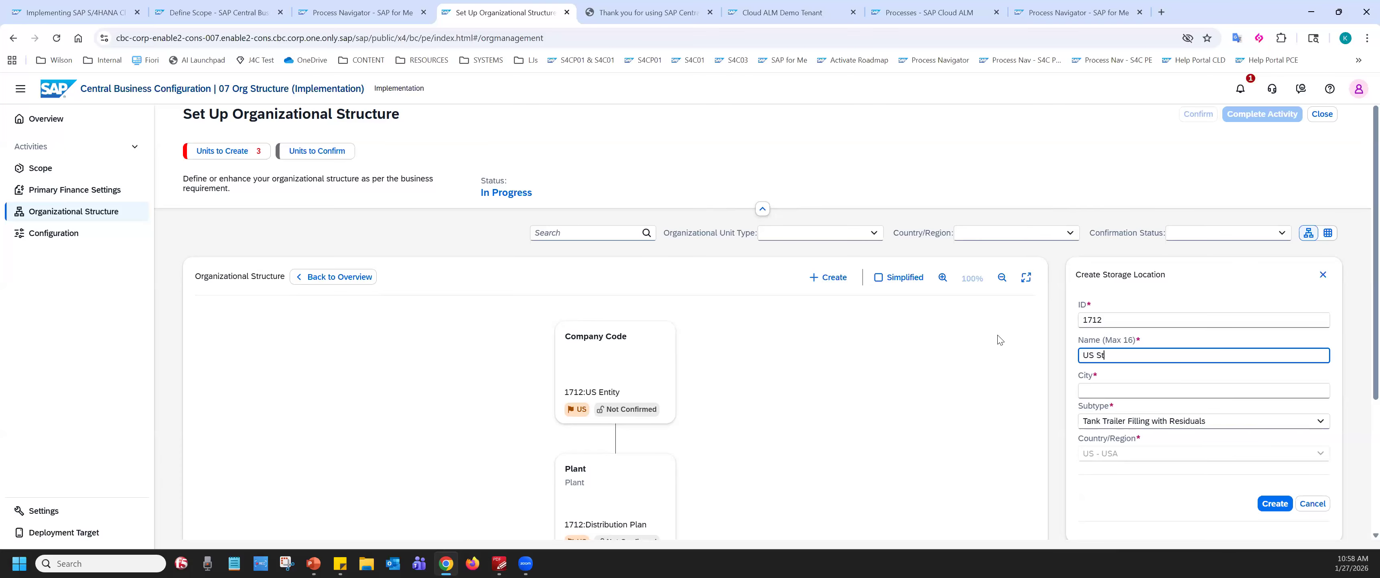
{"action": "left_click", "coordinate": [1100, 394]}
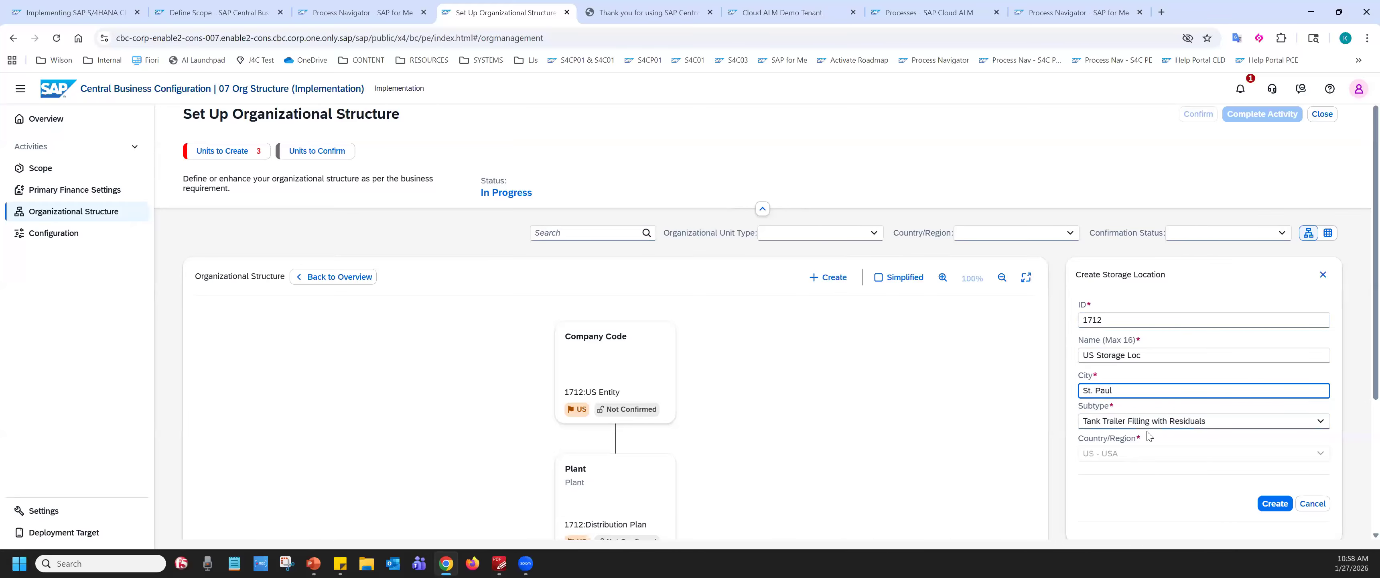
{"action": "left_click", "coordinate": [1120, 422]}
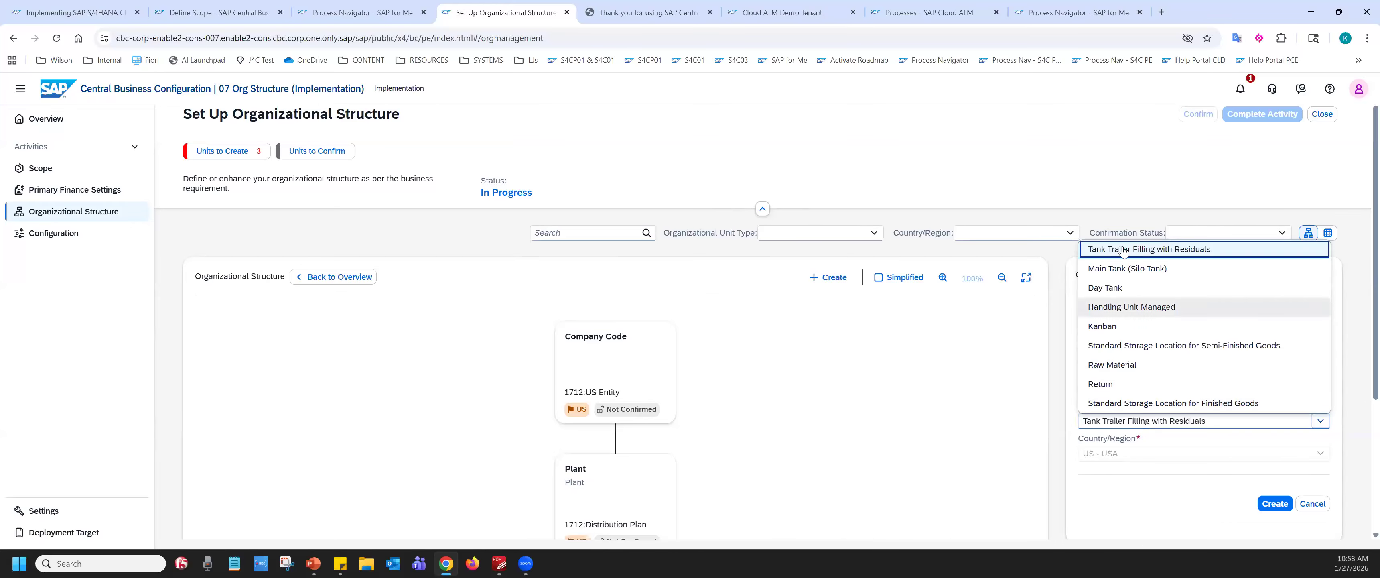
{"action": "left_click", "coordinate": [1105, 288]}
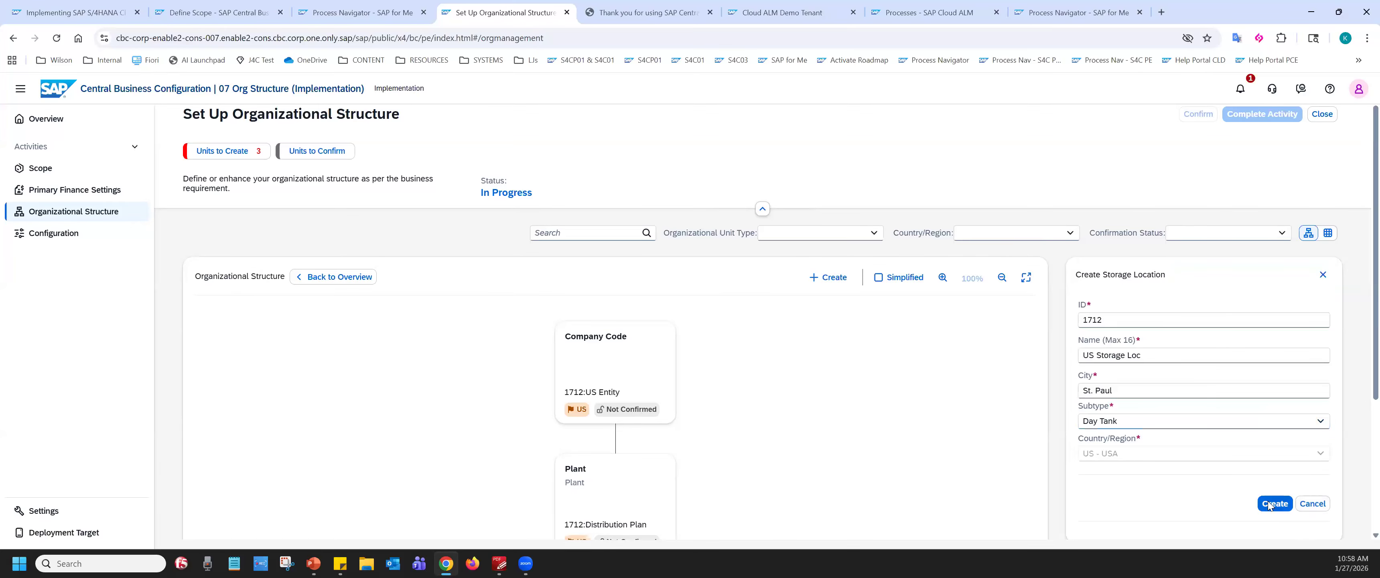
{"action": "left_click", "coordinate": [1275, 504]}
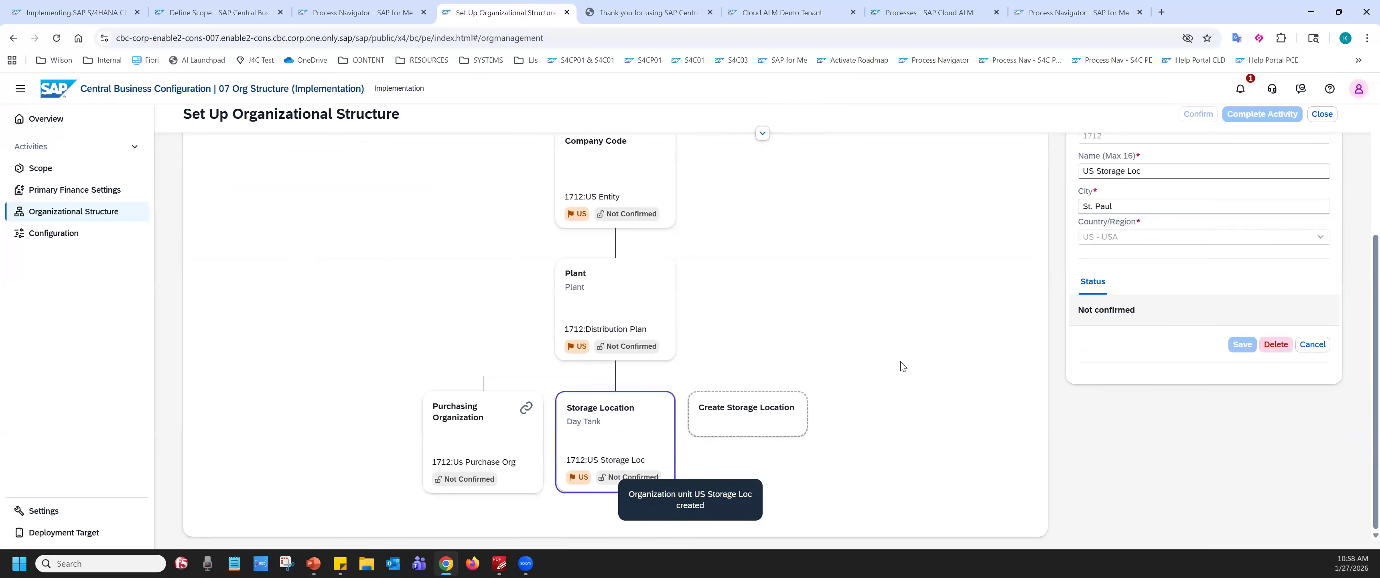
- Start a new shipping point with ID 1712, name US Shipping Point Standard and city St. Paul
{"action": "scroll", "coordinate": [911, 370], "scroll_direction": "up", "scroll_amount": 3}
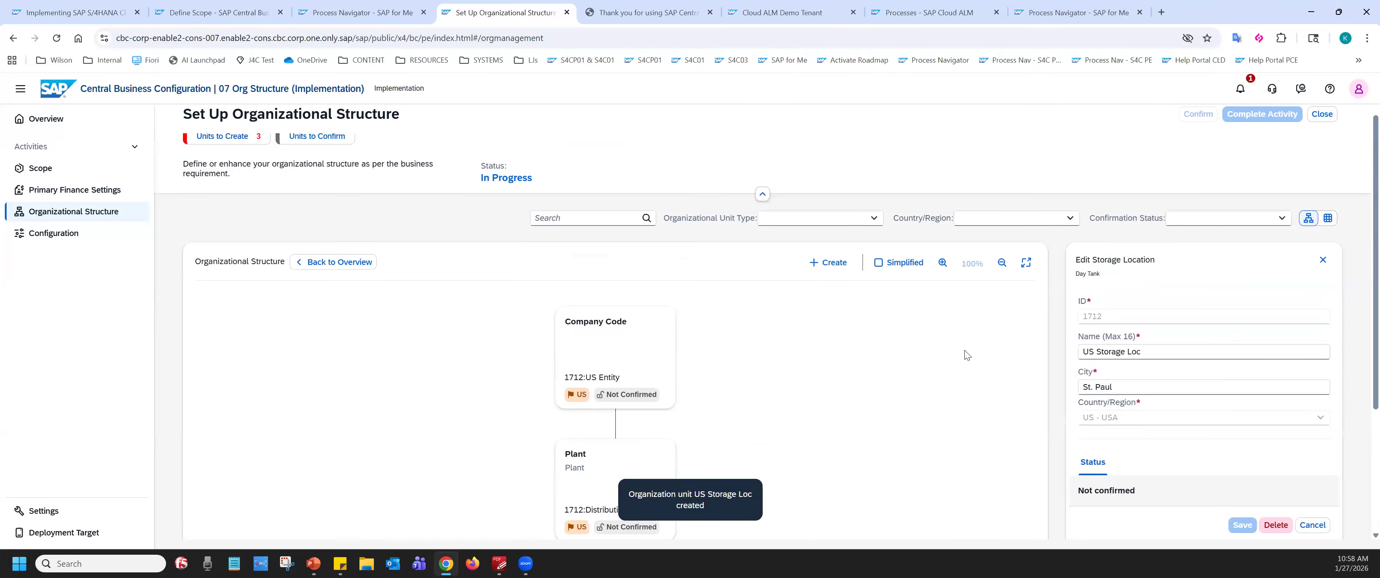
{"action": "left_click", "coordinate": [825, 268]}
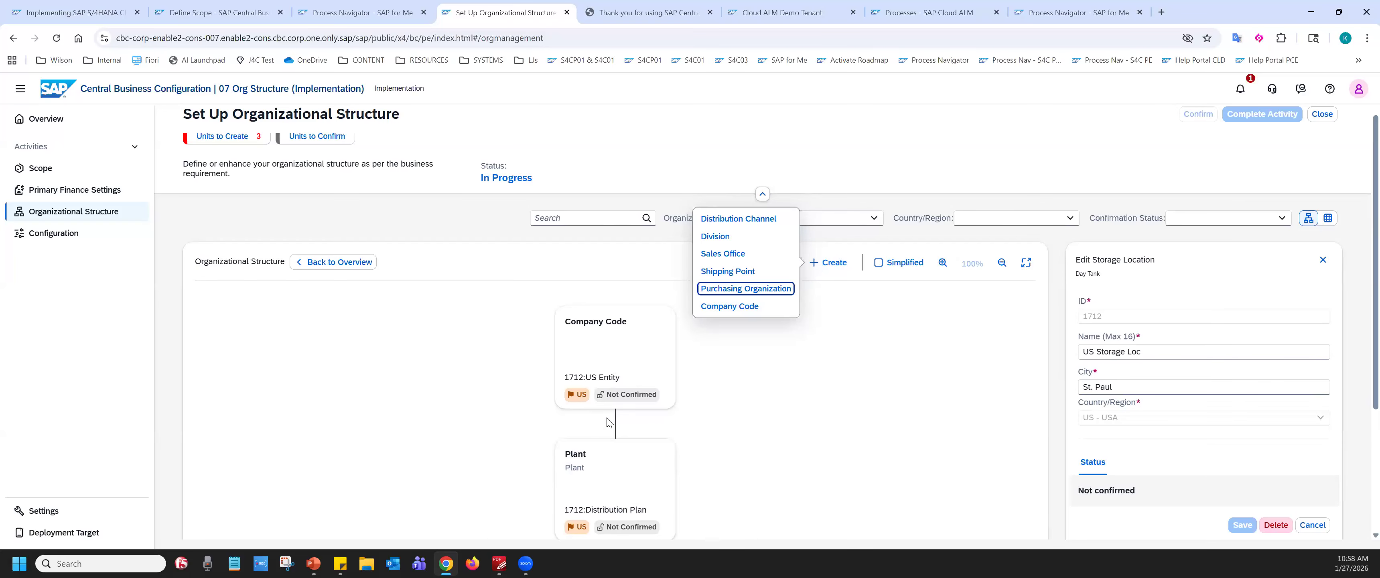
{"action": "left_click", "coordinate": [735, 271]}
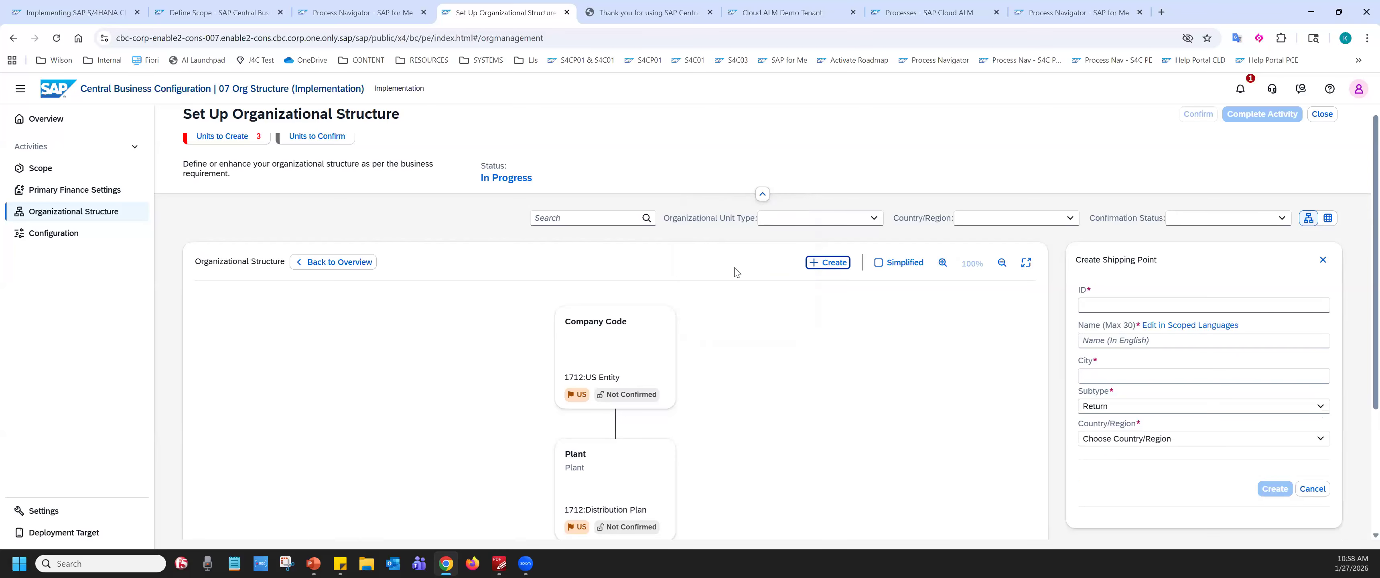
{"action": "left_click", "coordinate": [1149, 301]}
{"action": "type", "text": "17"}
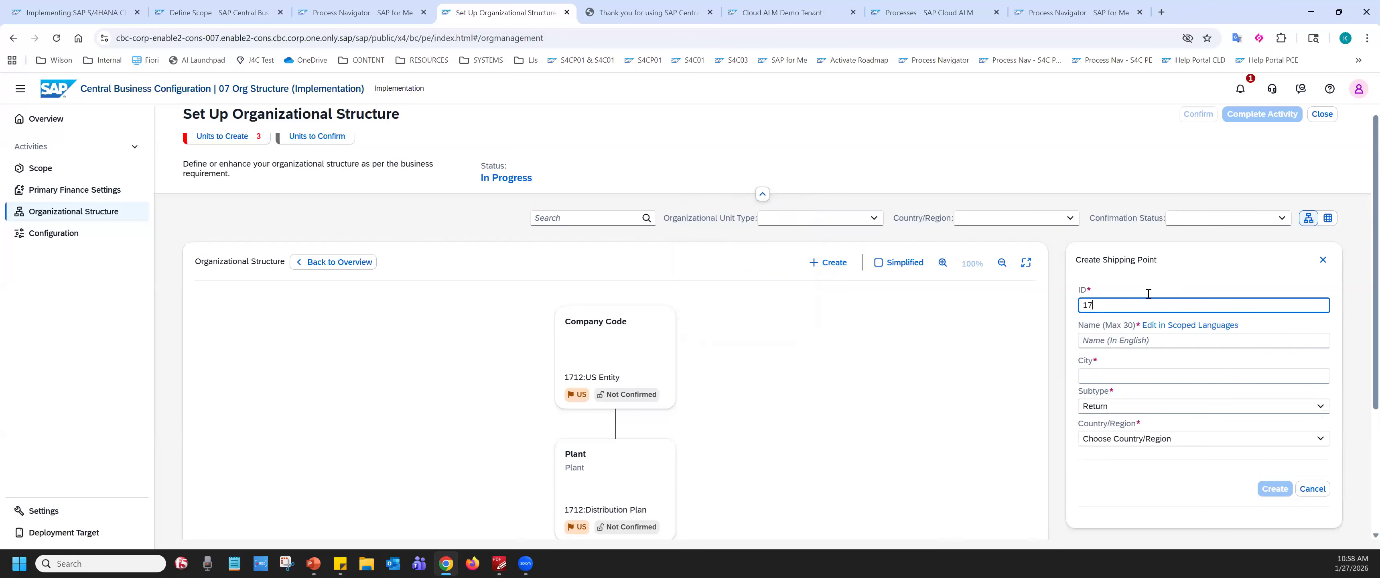
{"action": "type", "text": "12"}
{"action": "key", "text": "Tab"}
{"action": "key", "text": "Tab"}
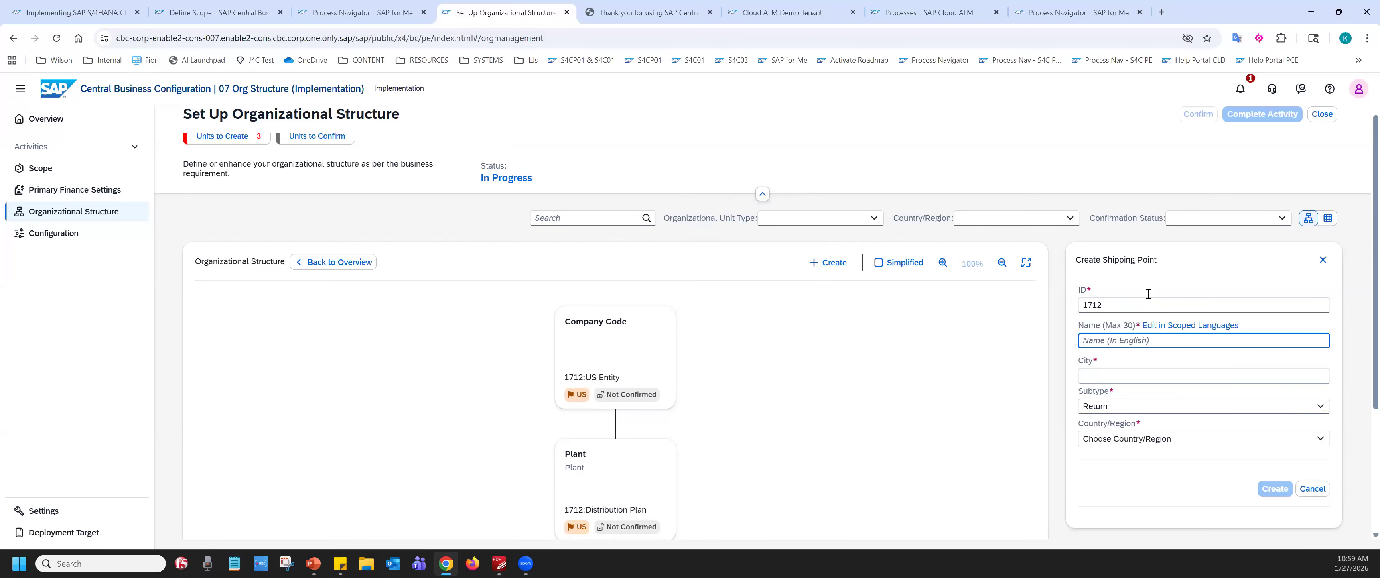
{"action": "type", "text": "US Shipping Point Standard"}
{"action": "left_click", "coordinate": [1116, 380]}
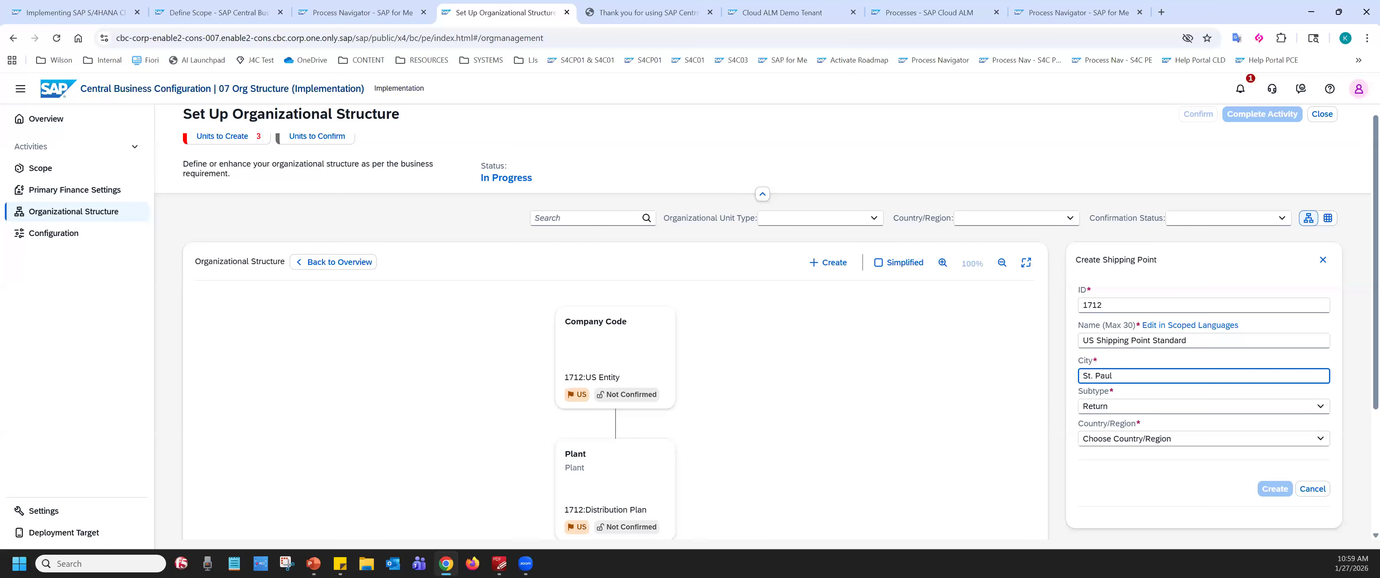
- Set the new shipping point's subtype to Standard and its country/region to US - USA
{"action": "left_click", "coordinate": [1159, 414]}
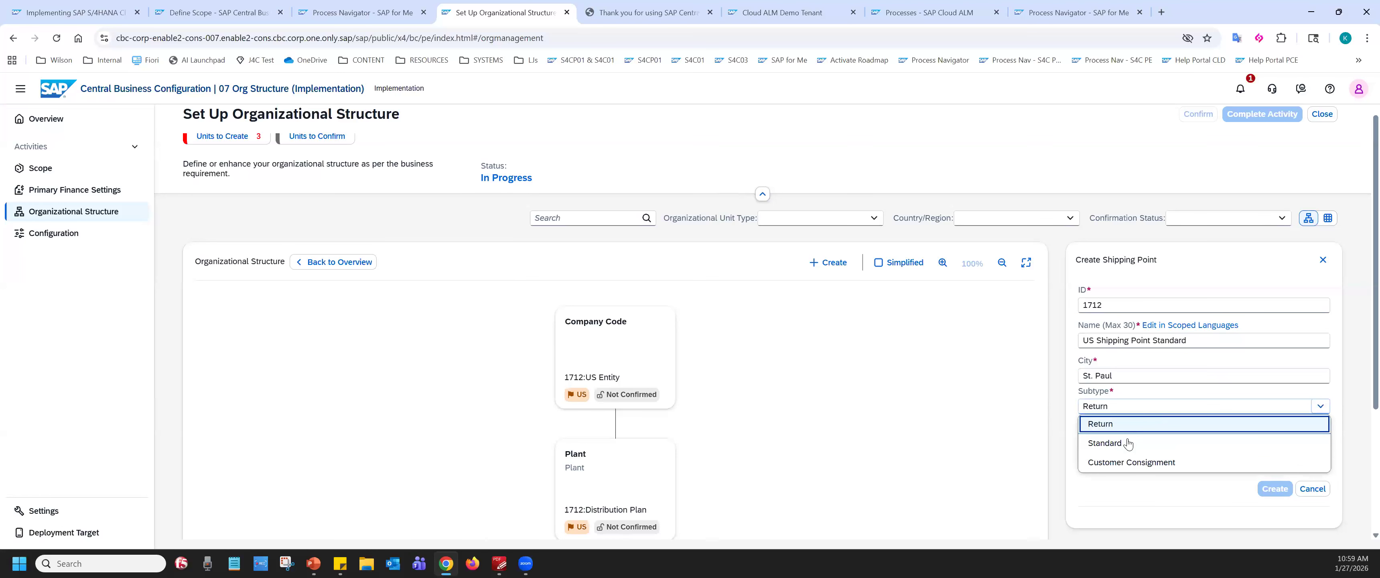
{"action": "left_click", "coordinate": [1152, 444]}
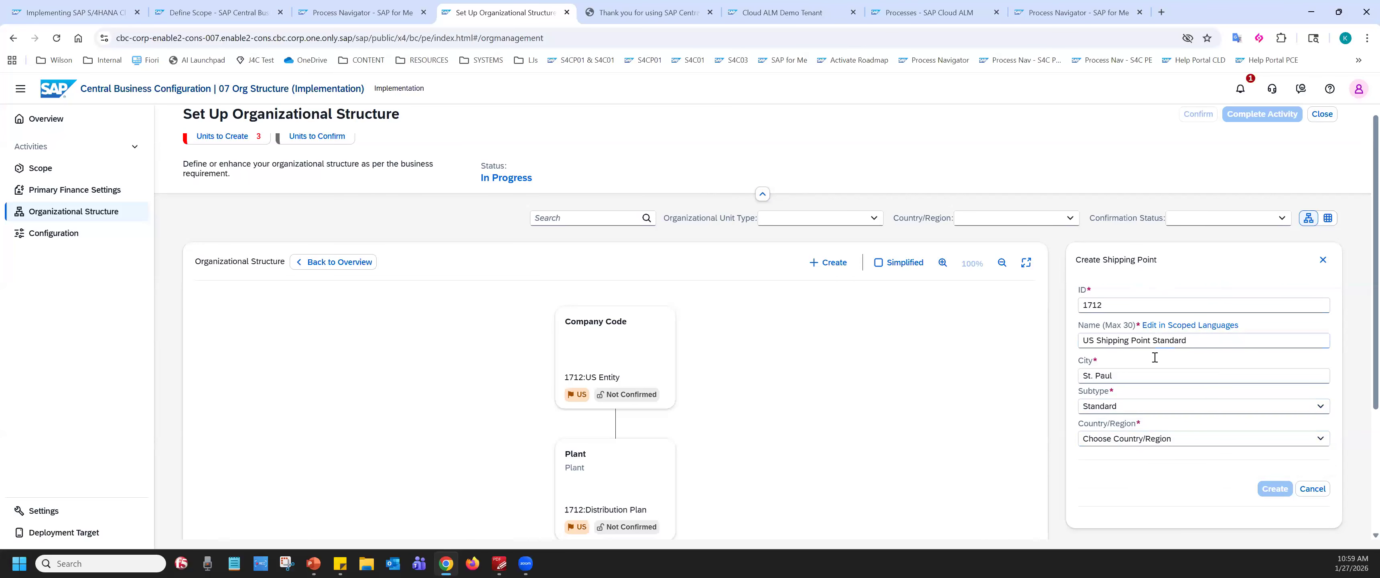
{"action": "left_click", "coordinate": [1125, 441]}
{"action": "left_click", "coordinate": [1120, 495]}
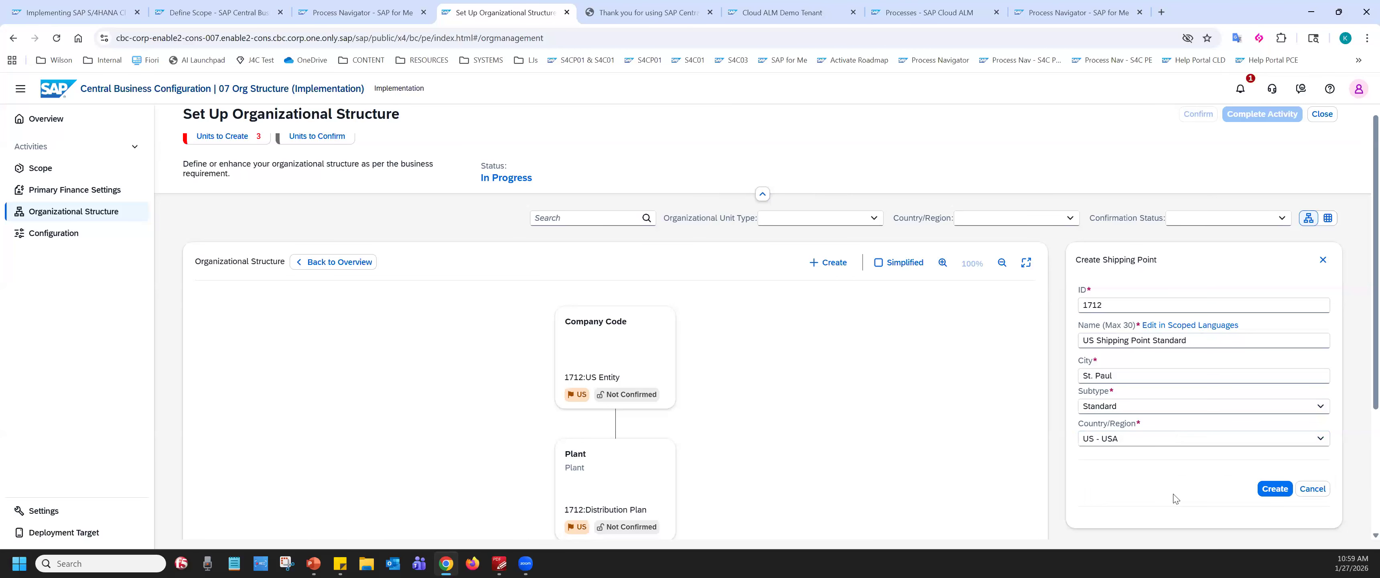
- Create the standard US shipping point from the completed details with ID 1712
{"action": "left_click", "coordinate": [1271, 490]}
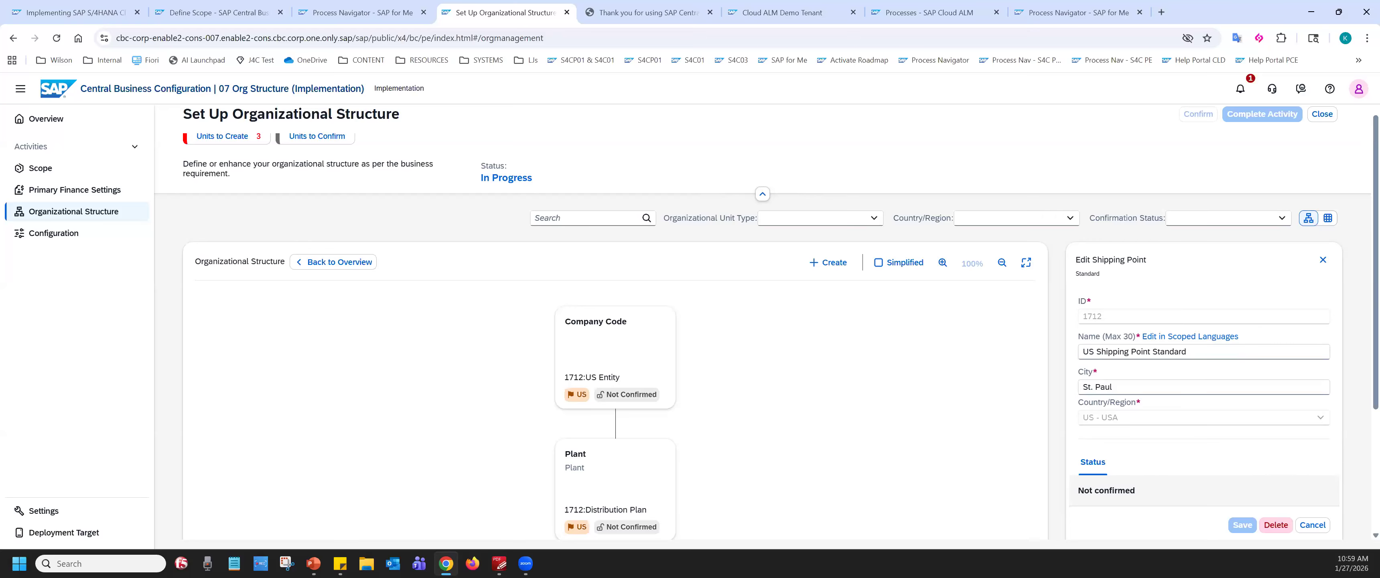
- Start a new shipping point with ID 1713 and the name US Shipping Point Consignment
{"action": "left_click", "coordinate": [828, 262]}
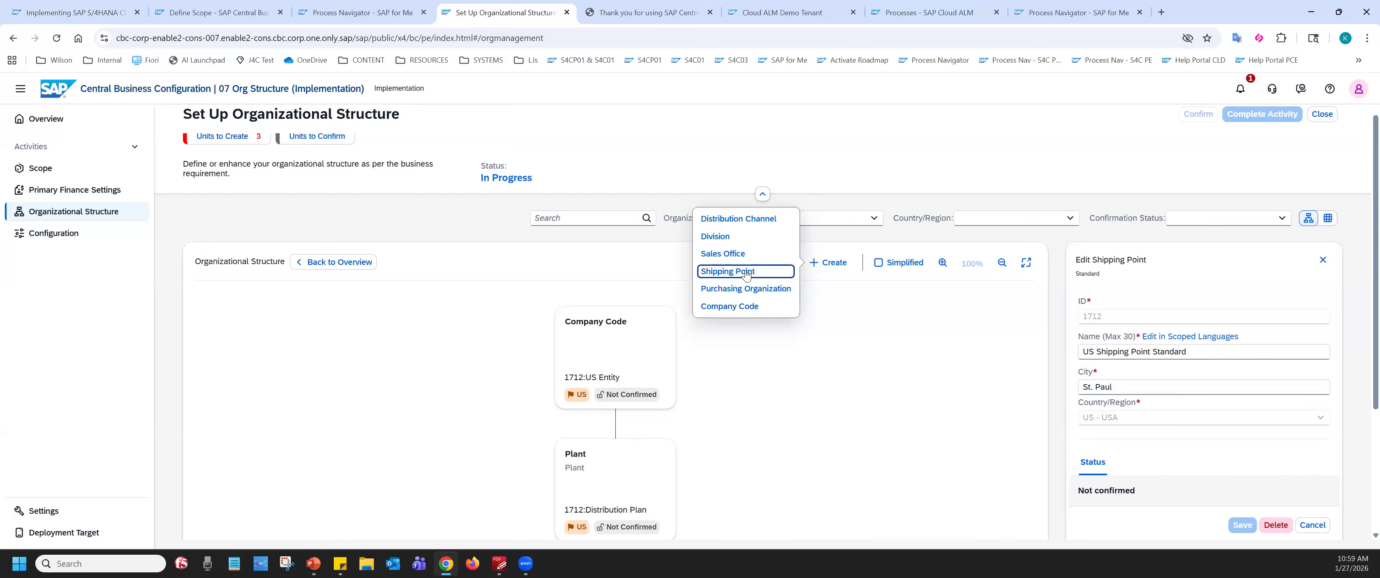
{"action": "left_click", "coordinate": [757, 270]}
{"action": "left_click", "coordinate": [1124, 305]}
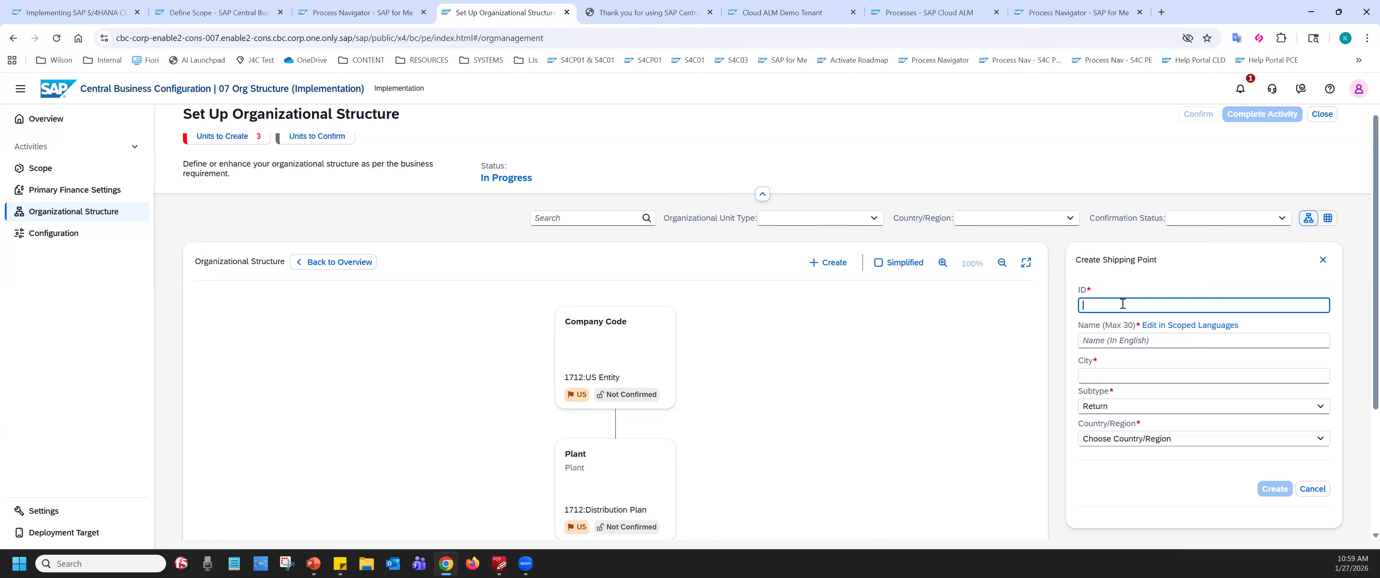
{"action": "type", "text": "1713"}
{"action": "key", "text": "Tab"}
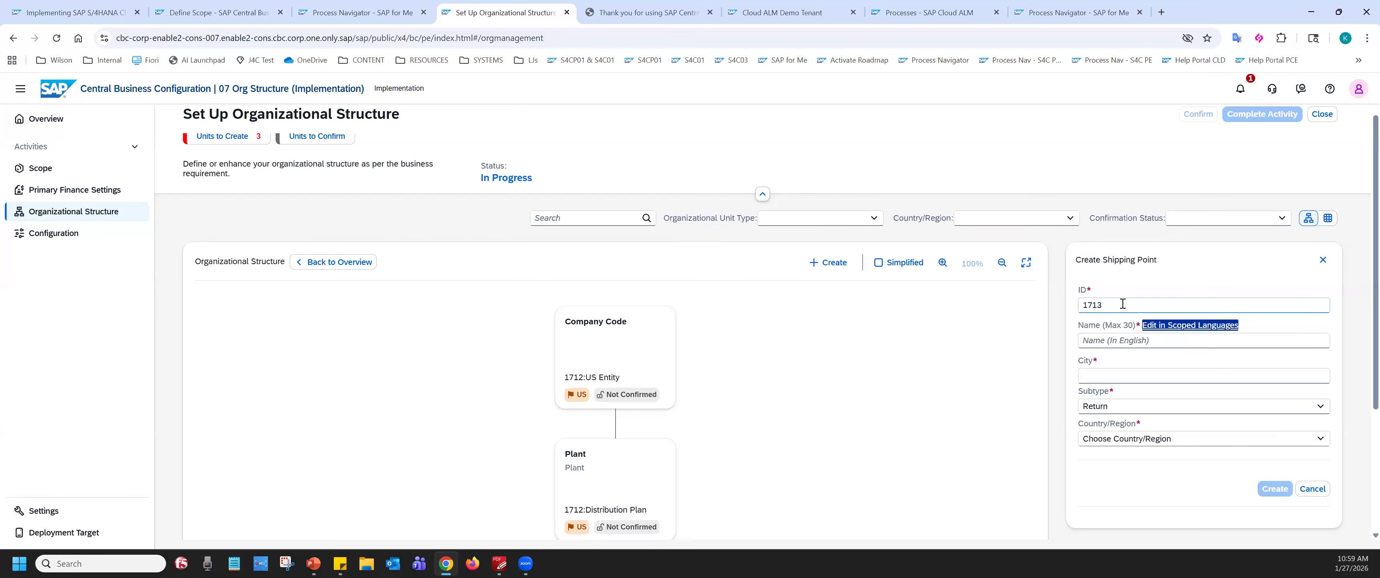
{"action": "type", "text": "US Shipping P"}
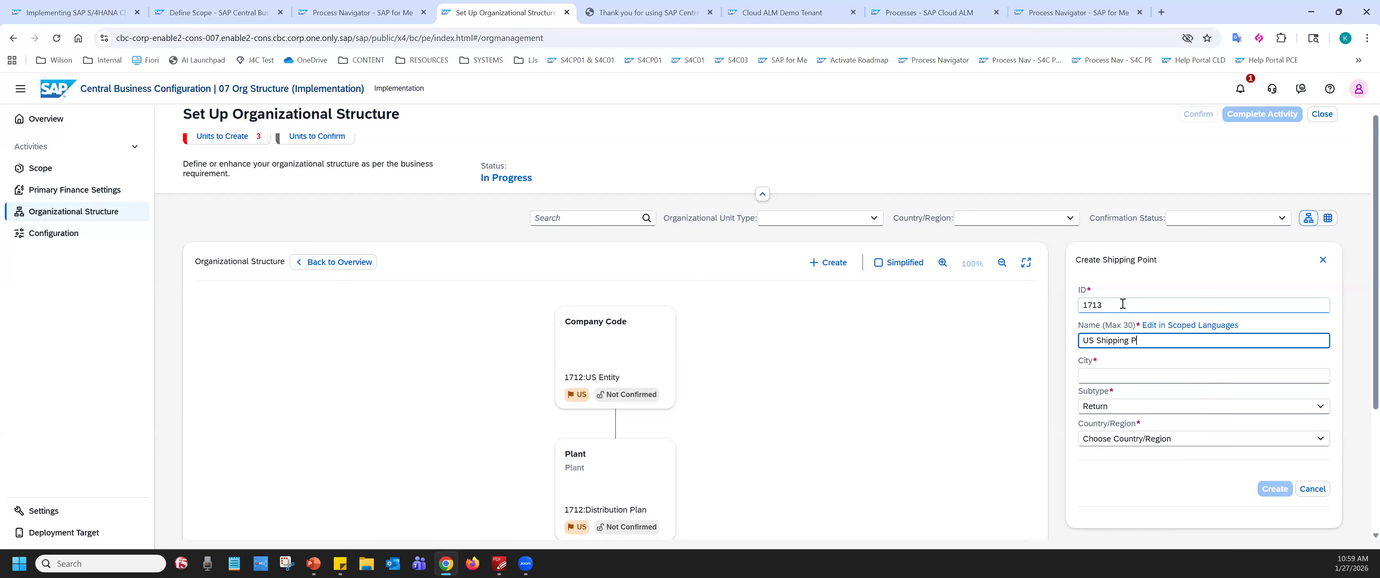
{"action": "type", "text": "oint Consignment"}
- Set the shipping point's city to St. Paul, subtype to Customer Consignment and country to US - USA, and create it
{"action": "left_click", "coordinate": [1126, 374]}
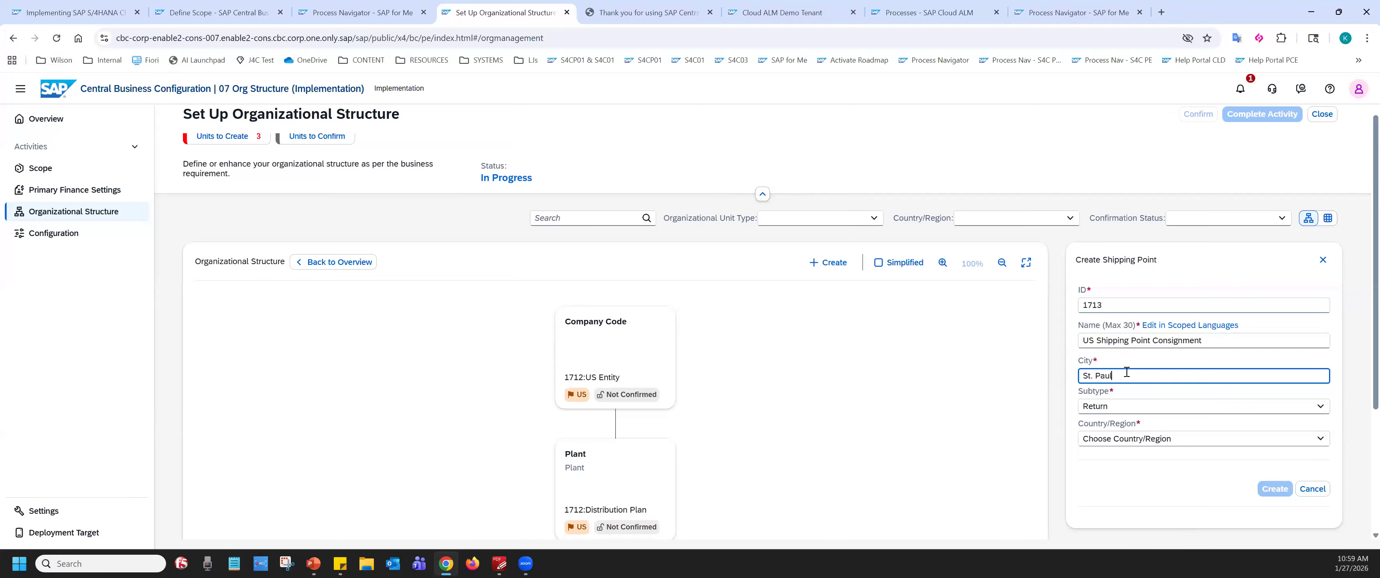
{"action": "left_click", "coordinate": [1099, 408]}
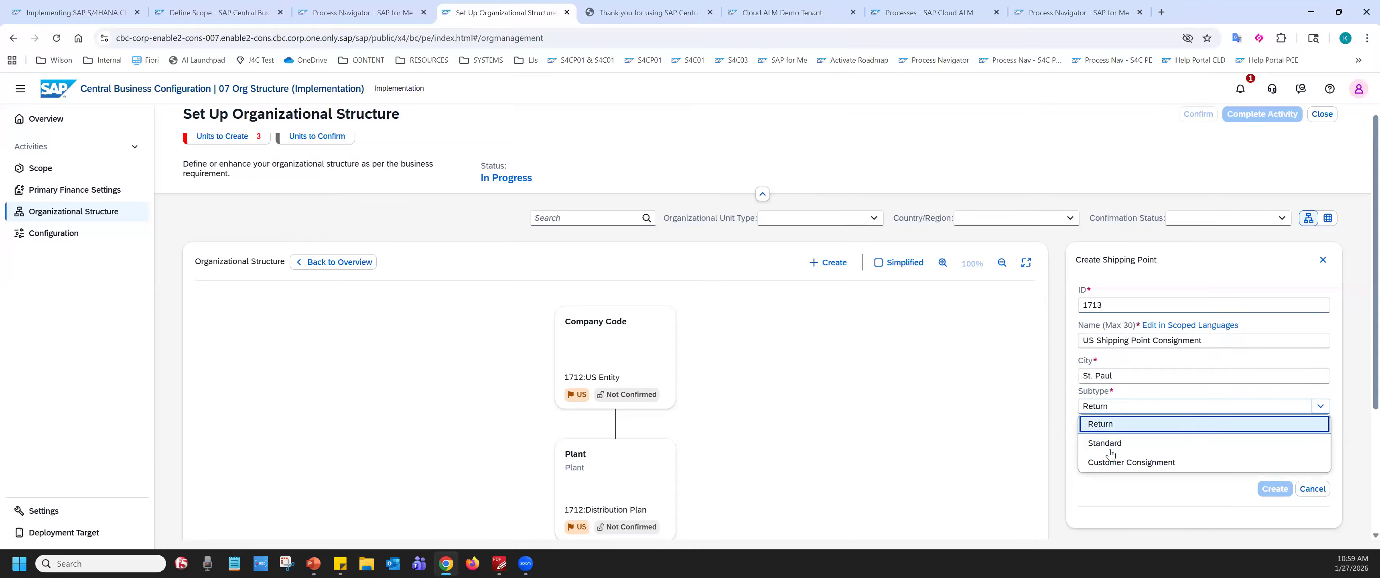
{"action": "left_click", "coordinate": [1111, 465]}
{"action": "left_click", "coordinate": [1110, 438]}
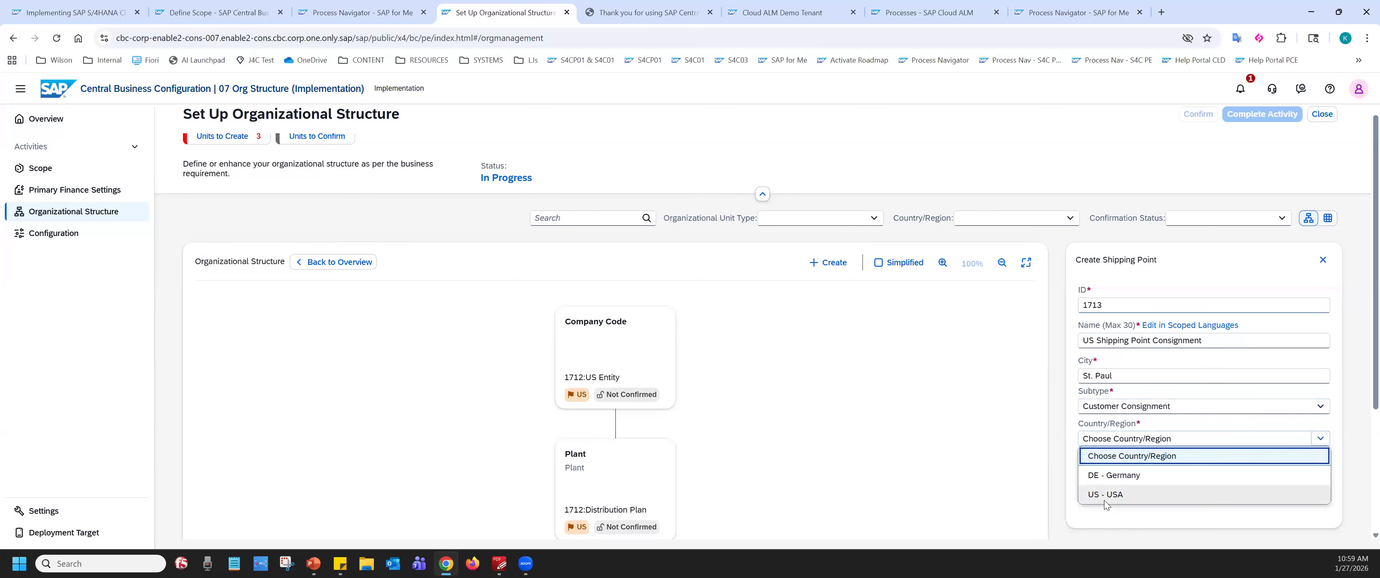
{"action": "left_click", "coordinate": [1106, 501]}
{"action": "left_click", "coordinate": [1272, 493]}
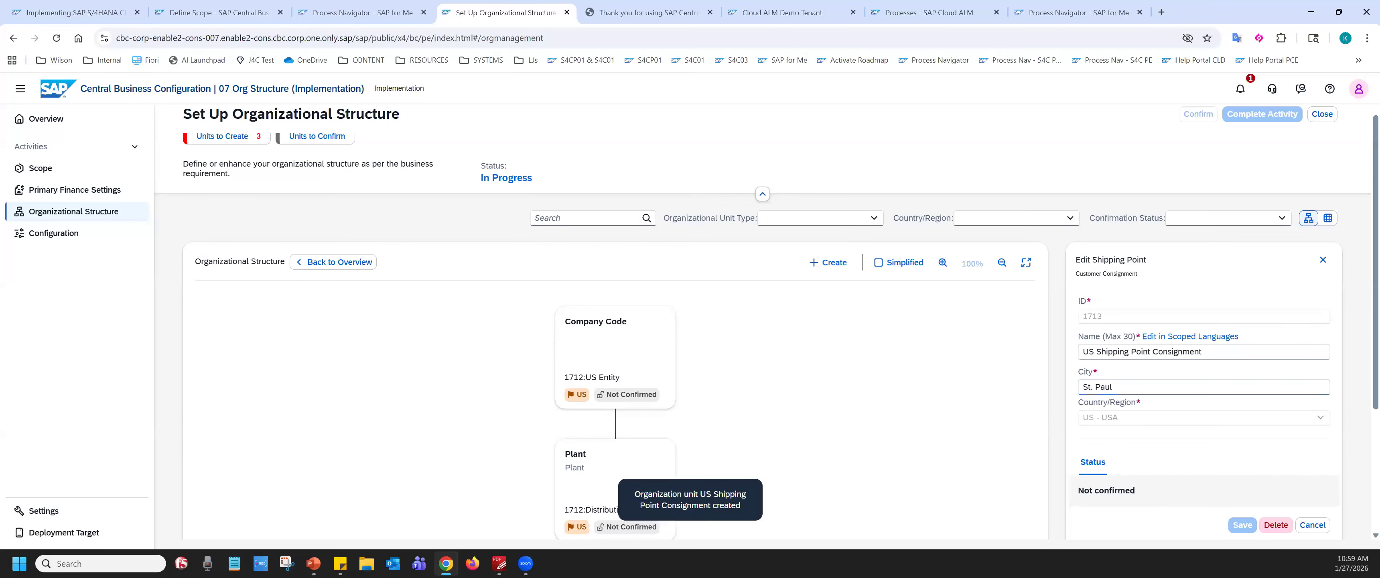
- Create a distribution channel with ID 70 and the name US Distribution Chan
{"action": "left_click", "coordinate": [828, 262]}
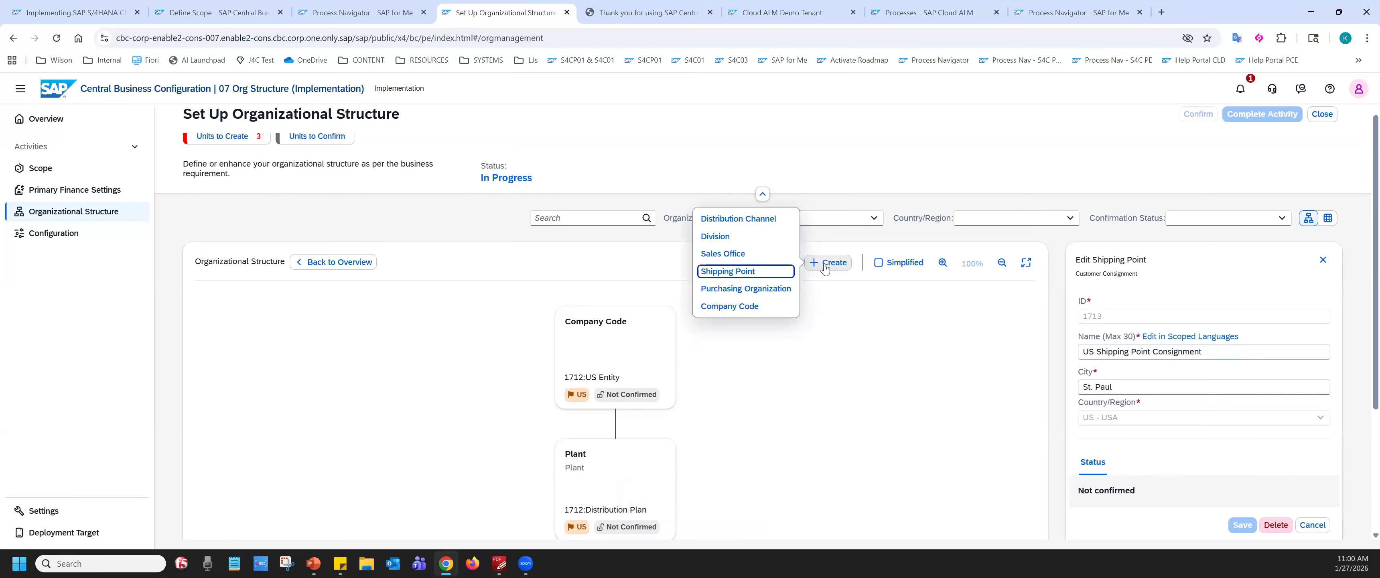
{"action": "left_click", "coordinate": [727, 218]}
{"action": "left_click", "coordinate": [1115, 305]}
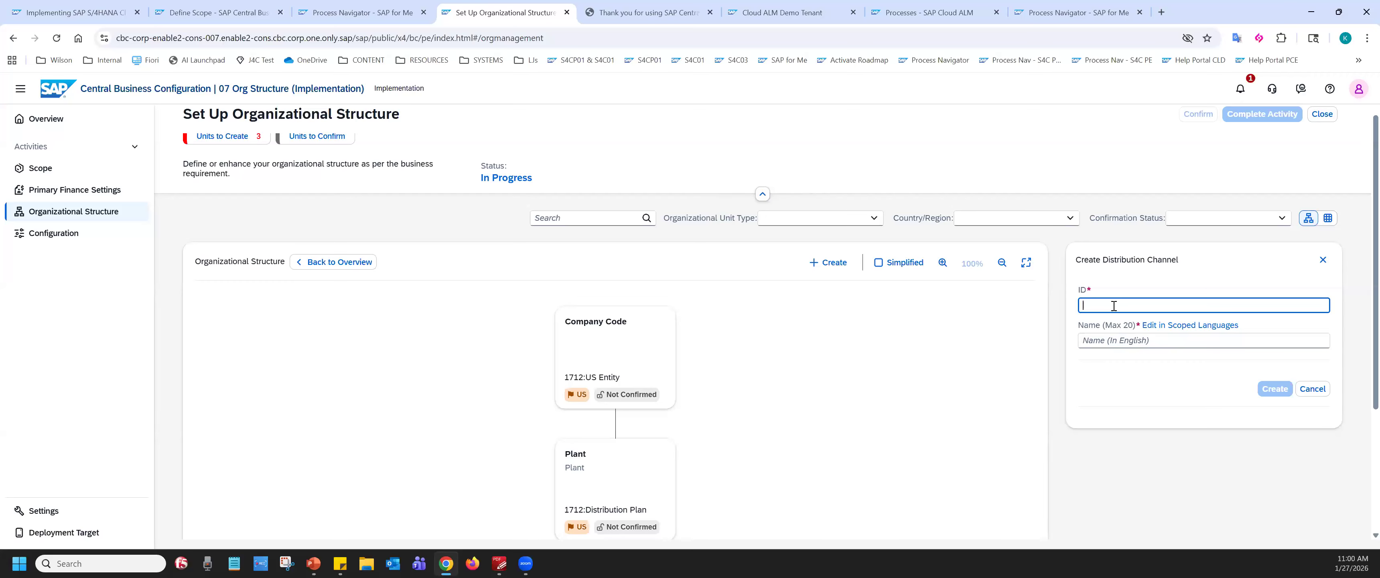
{"action": "type", "text": "70"}
{"action": "left_click", "coordinate": [1110, 345]}
{"action": "type", "text": "USd"}
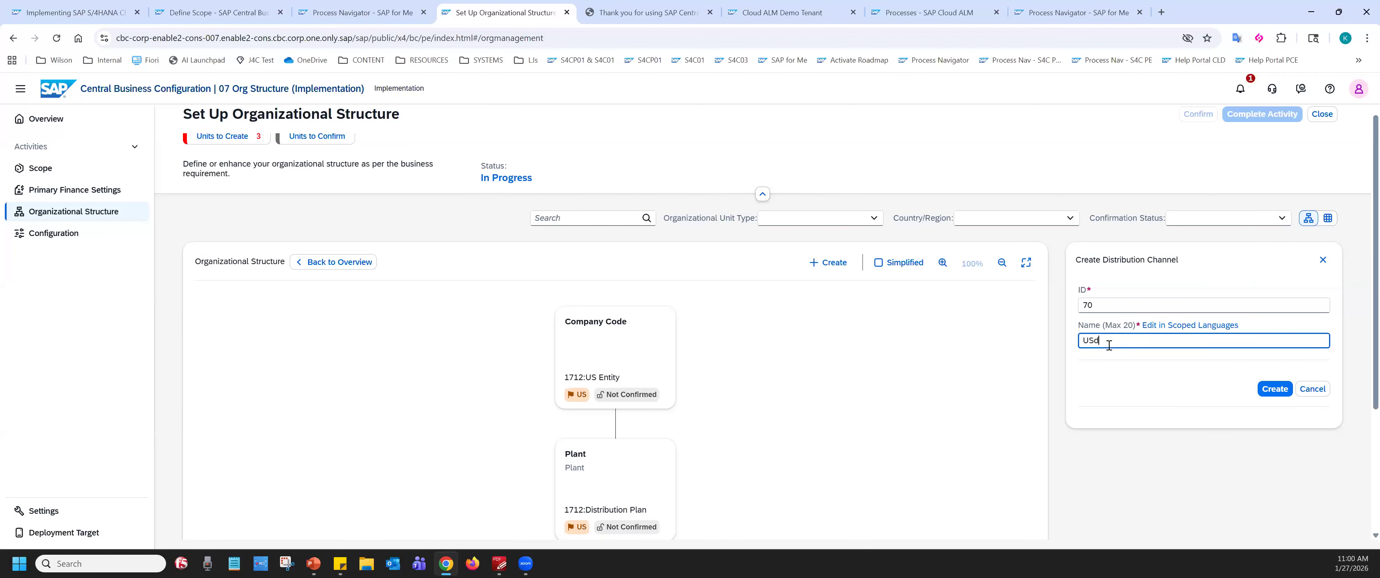
{"action": "type", "text": "Distribution Chan"}
{"action": "left_click", "coordinate": [1270, 392]}
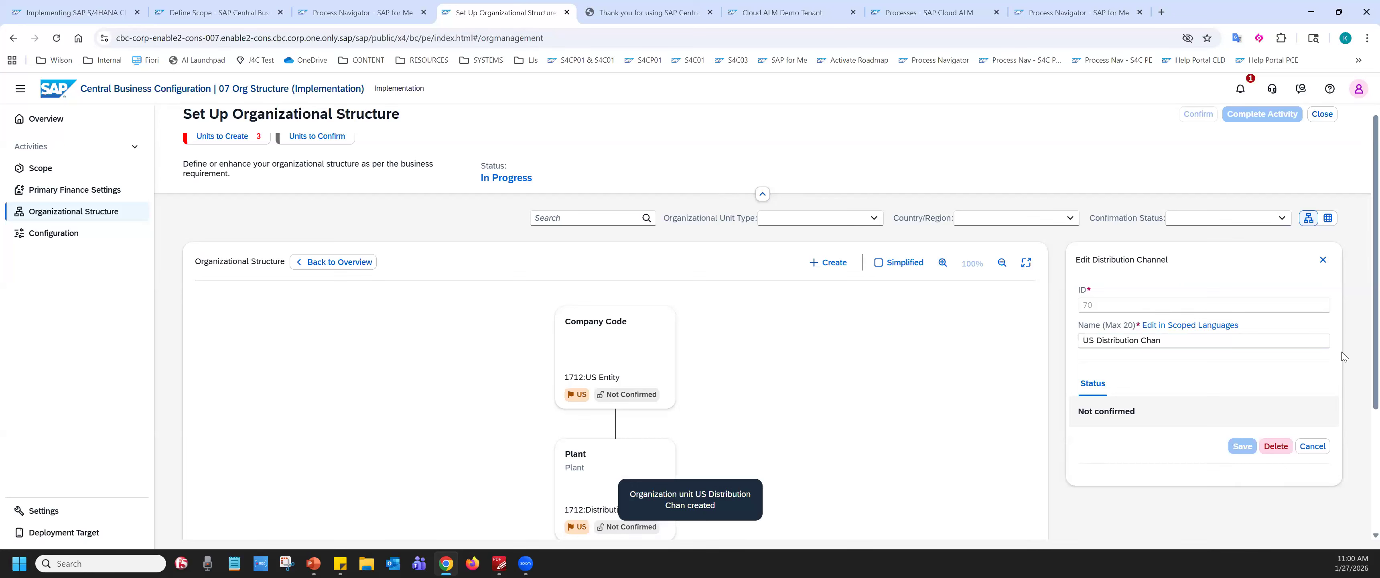
- Create a division with ID 70 and the name US Division
{"action": "left_click", "coordinate": [804, 218]}
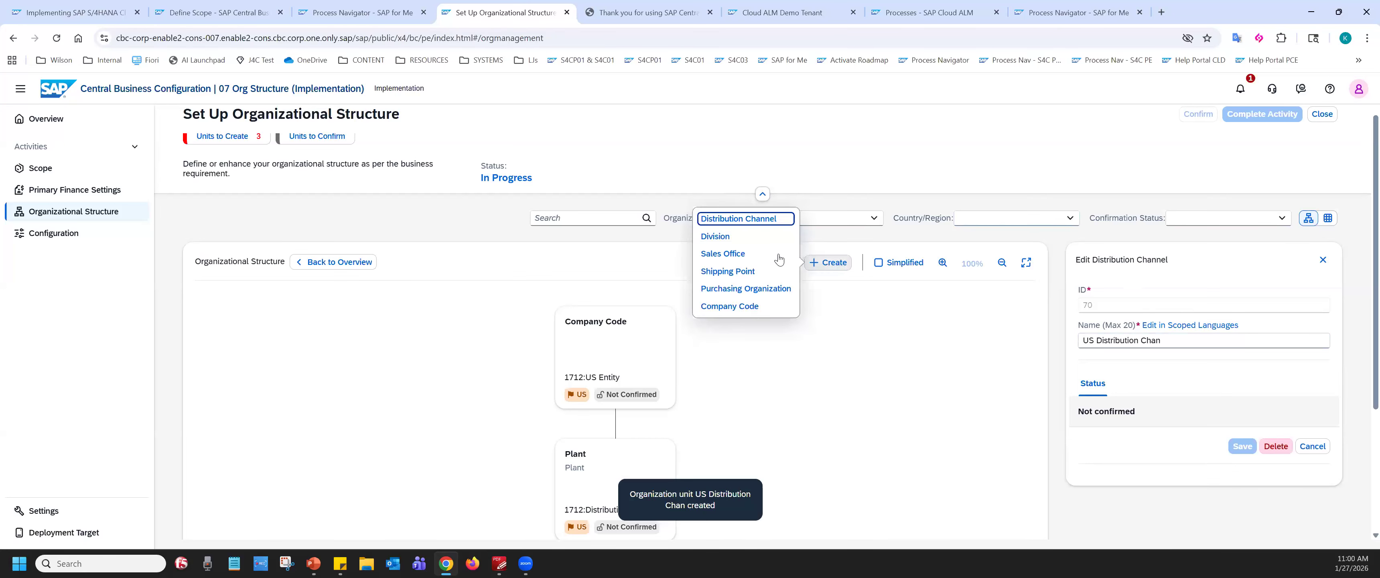
{"action": "left_click", "coordinate": [743, 238]}
{"action": "left_click", "coordinate": [1161, 306]}
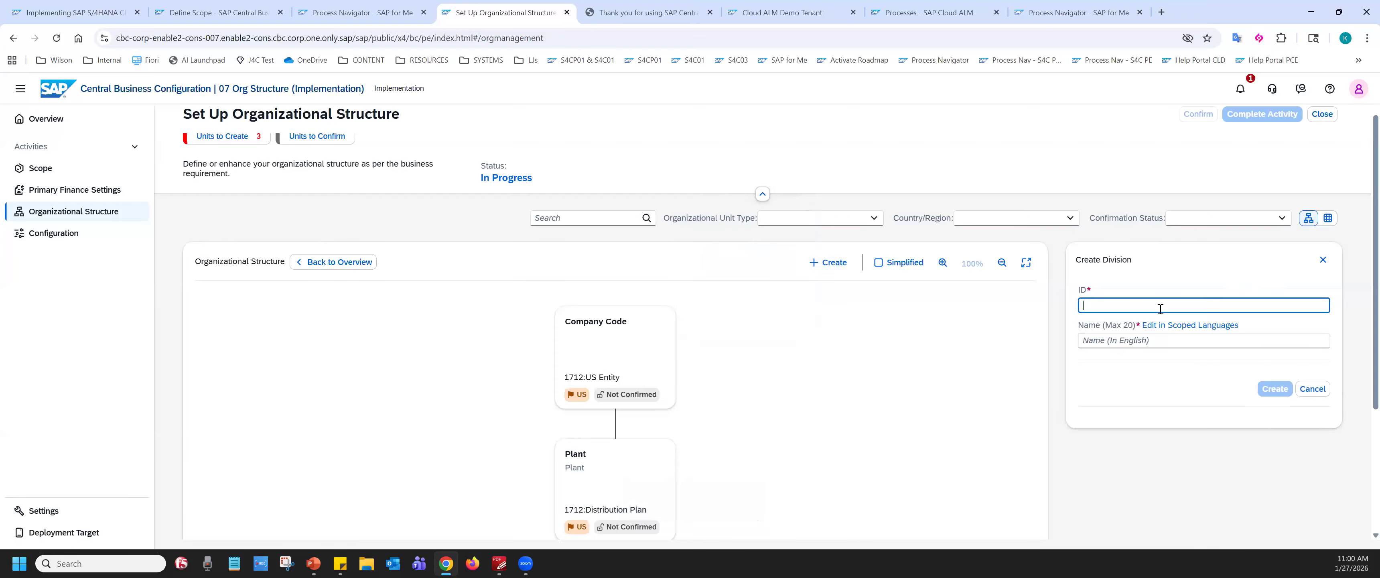
{"action": "type", "text": "7"}
{"action": "key", "text": "Tab"}
{"action": "key", "text": "Tab"}
{"action": "type", "text": "US"}
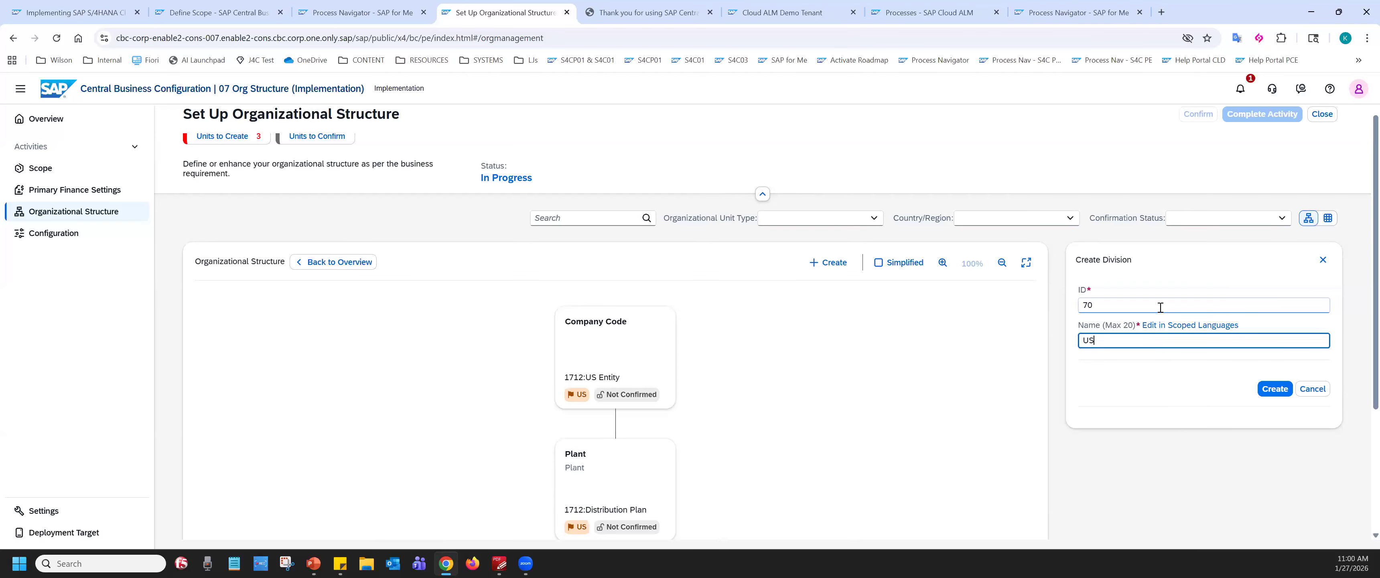
{"action": "type", "text": " Division"}
{"action": "left_click", "coordinate": [1270, 389]}
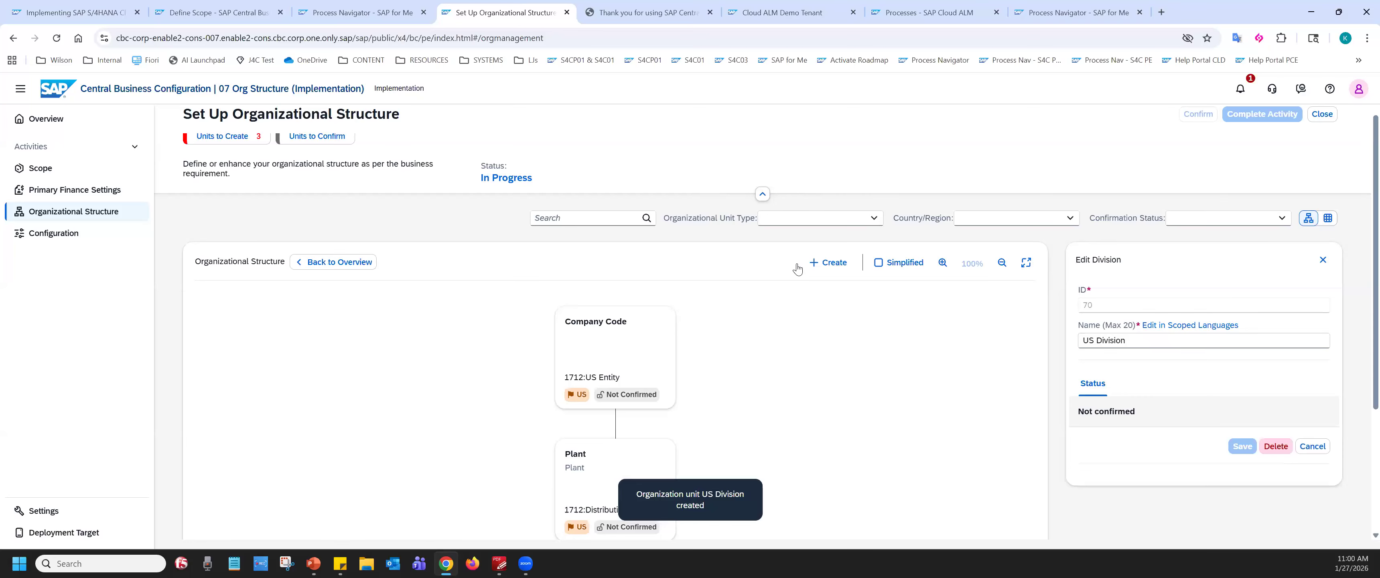
{"action": "left_click", "coordinate": [844, 268]}
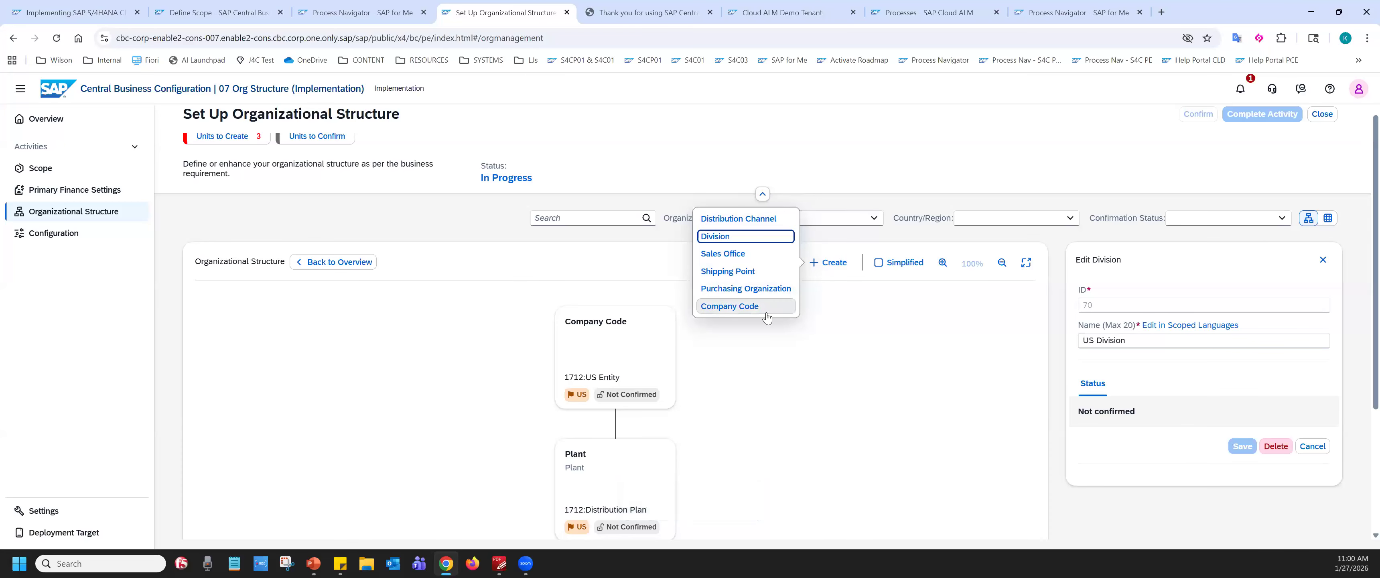
{"action": "left_click", "coordinate": [911, 362]}
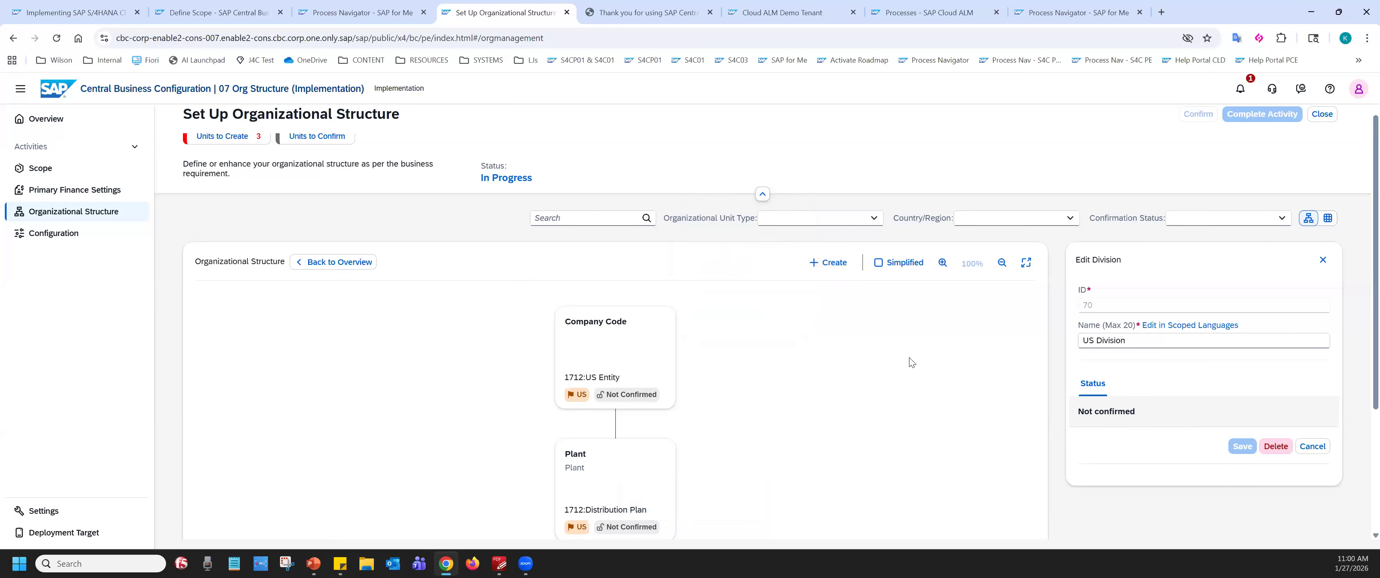
- Return to the structure overview and start a sales area named US Sales Area under the 1712 US Sales Org
{"action": "left_click", "coordinate": [329, 262]}
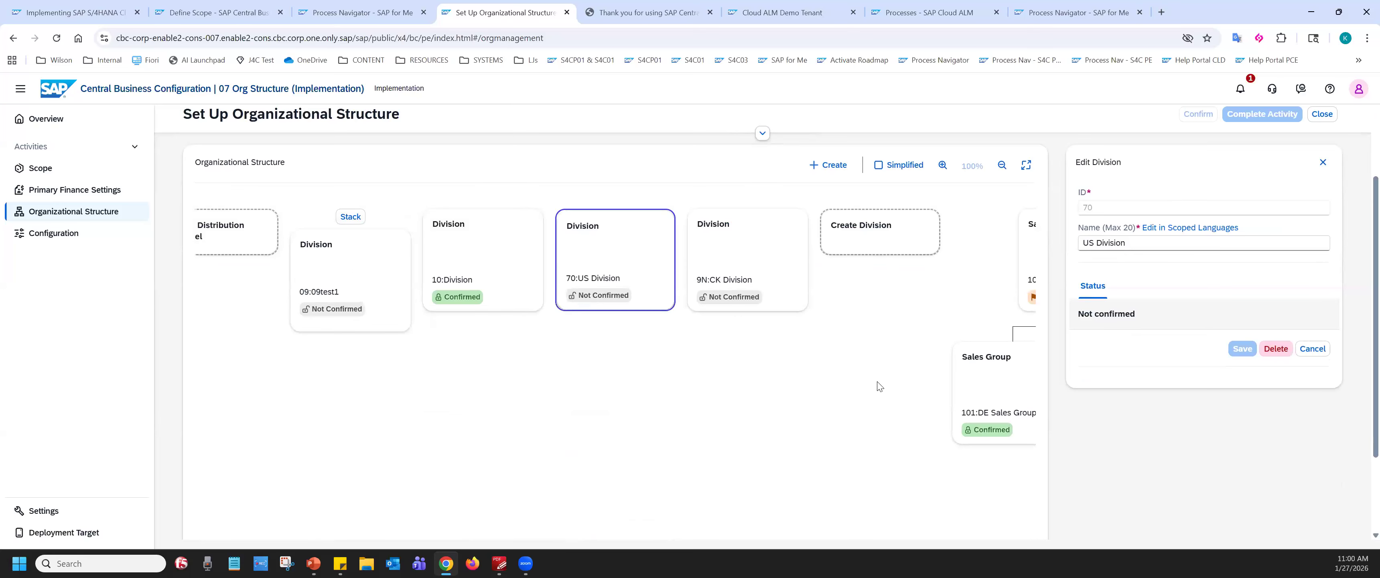
{"action": "scroll", "coordinate": [836, 410], "scroll_direction": "down", "scroll_amount": 2}
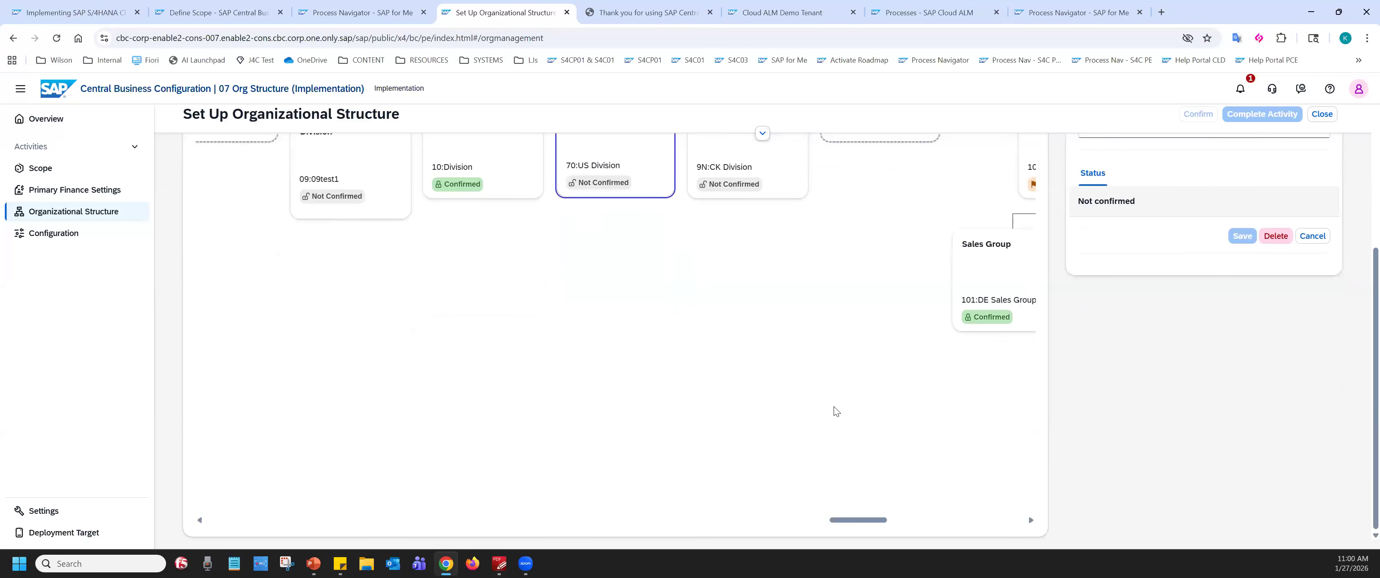
{"action": "left_click_drag", "start_coordinate": [866, 524], "coordinate": [573, 527]}
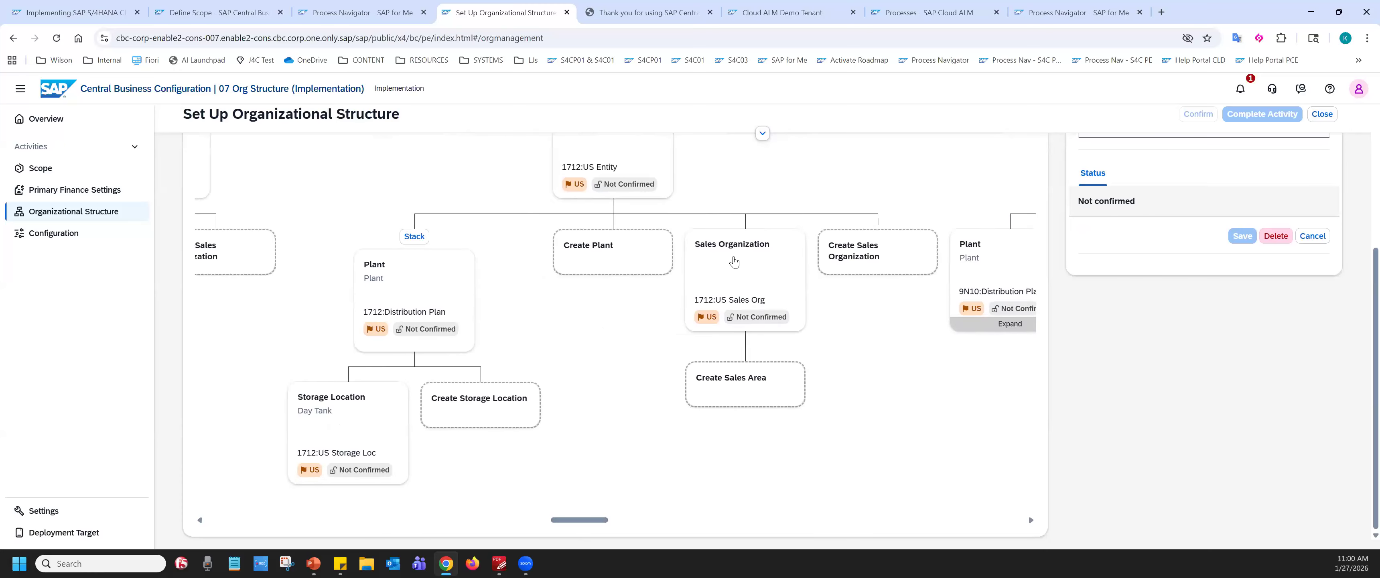
{"action": "left_click", "coordinate": [735, 262]}
{"action": "left_click", "coordinate": [740, 395]}
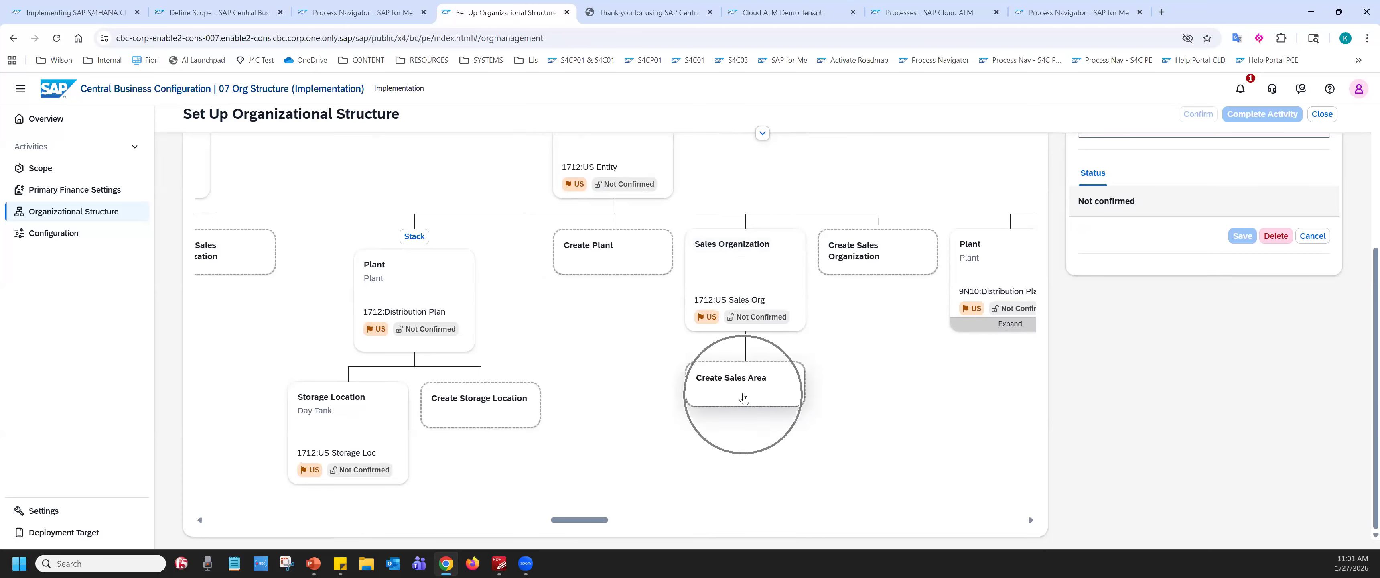
{"action": "left_click", "coordinate": [740, 392]}
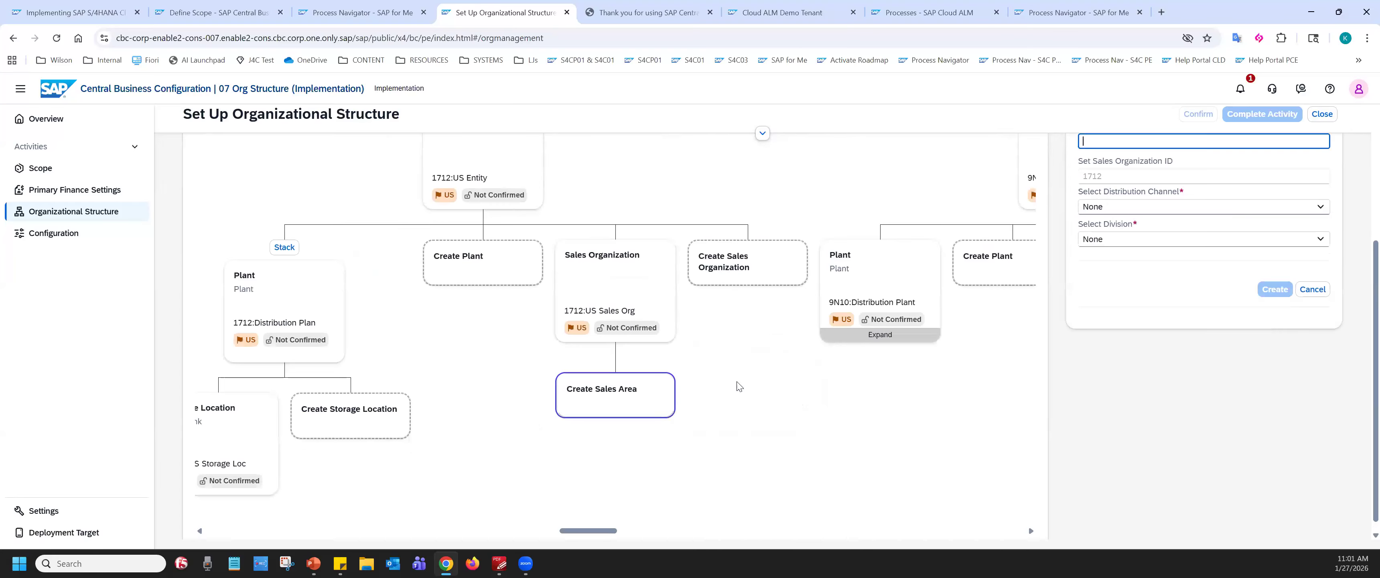
{"action": "scroll", "coordinate": [1080, 215], "scroll_direction": "up", "scroll_amount": 1}
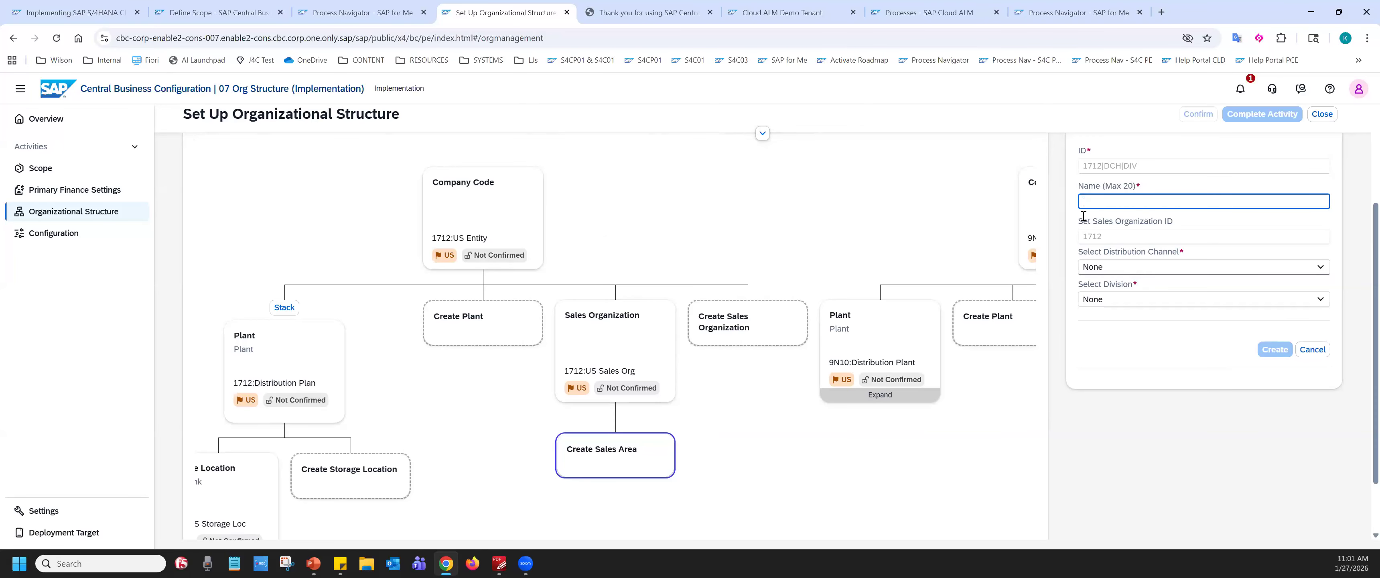
{"action": "type", "text": "S"}
{"action": "type", "text": "Sales Area"}
- Assign distribution channel 70: US Distribution Chan and division 70: US Division to the sales area, and create it
{"action": "left_click", "coordinate": [1119, 268]}
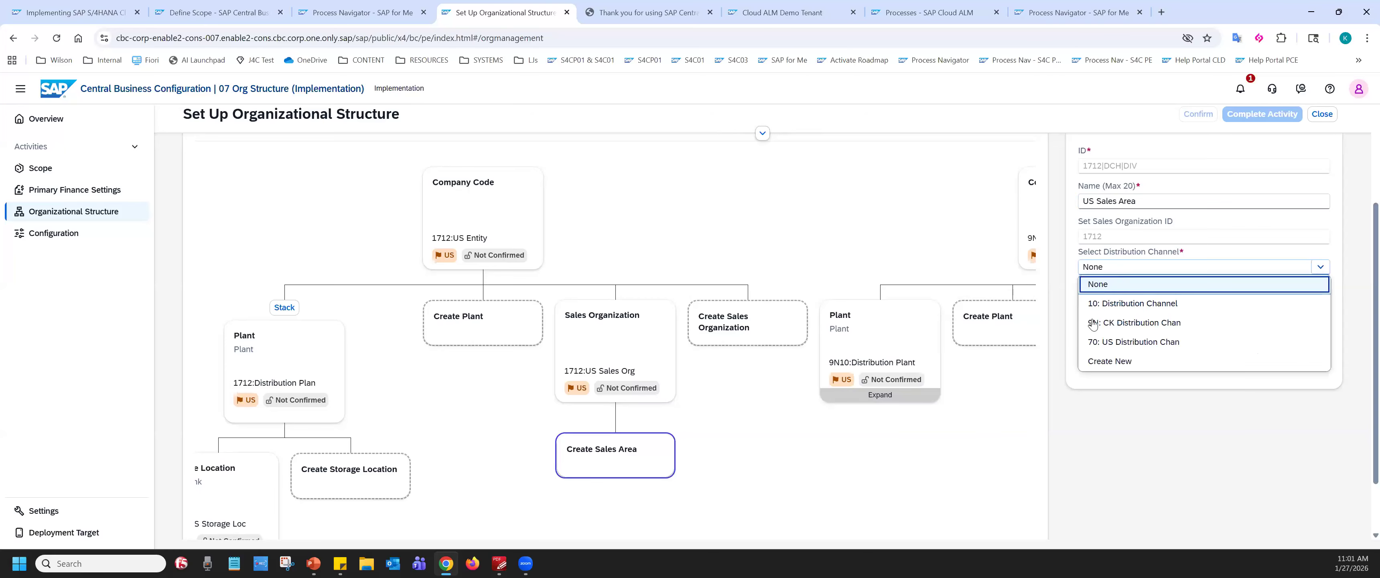
{"action": "left_click", "coordinate": [1097, 343]}
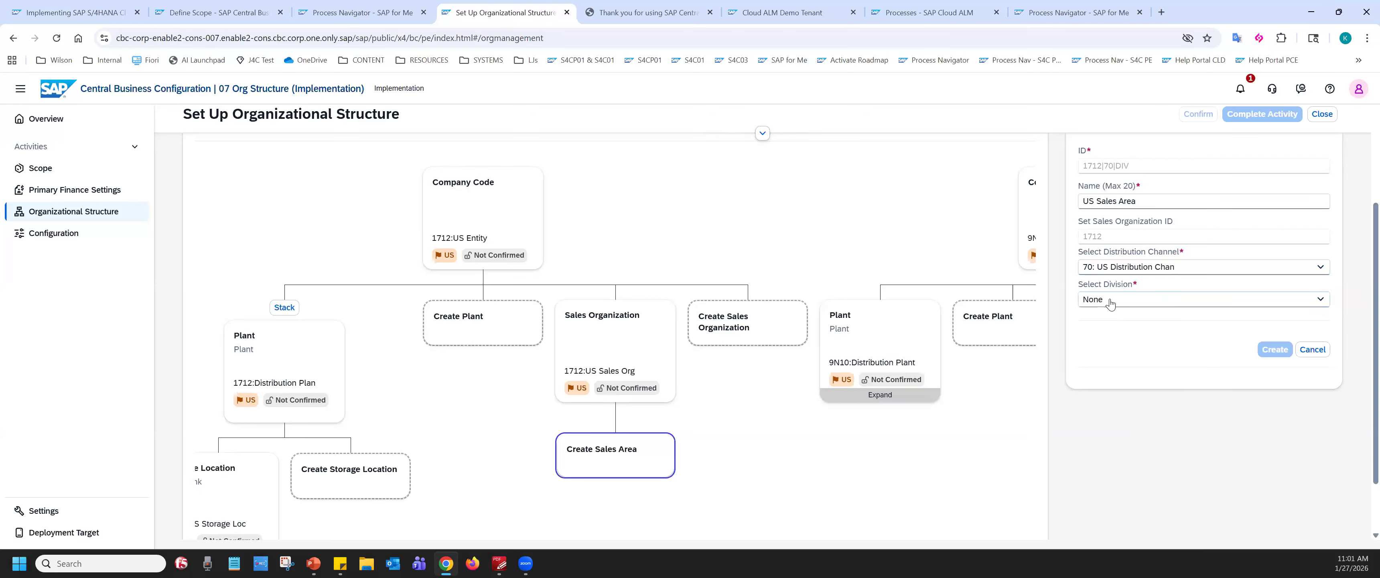
{"action": "left_click", "coordinate": [1111, 303]}
{"action": "left_click", "coordinate": [1110, 395]}
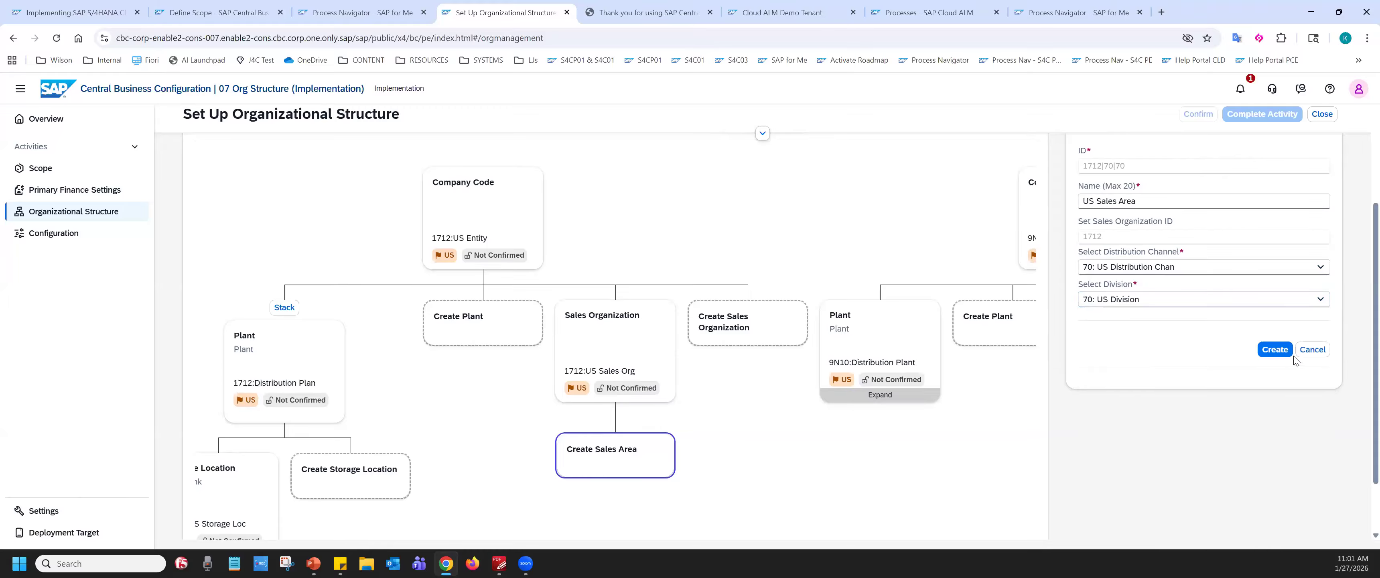
{"action": "left_click", "coordinate": [1274, 349]}
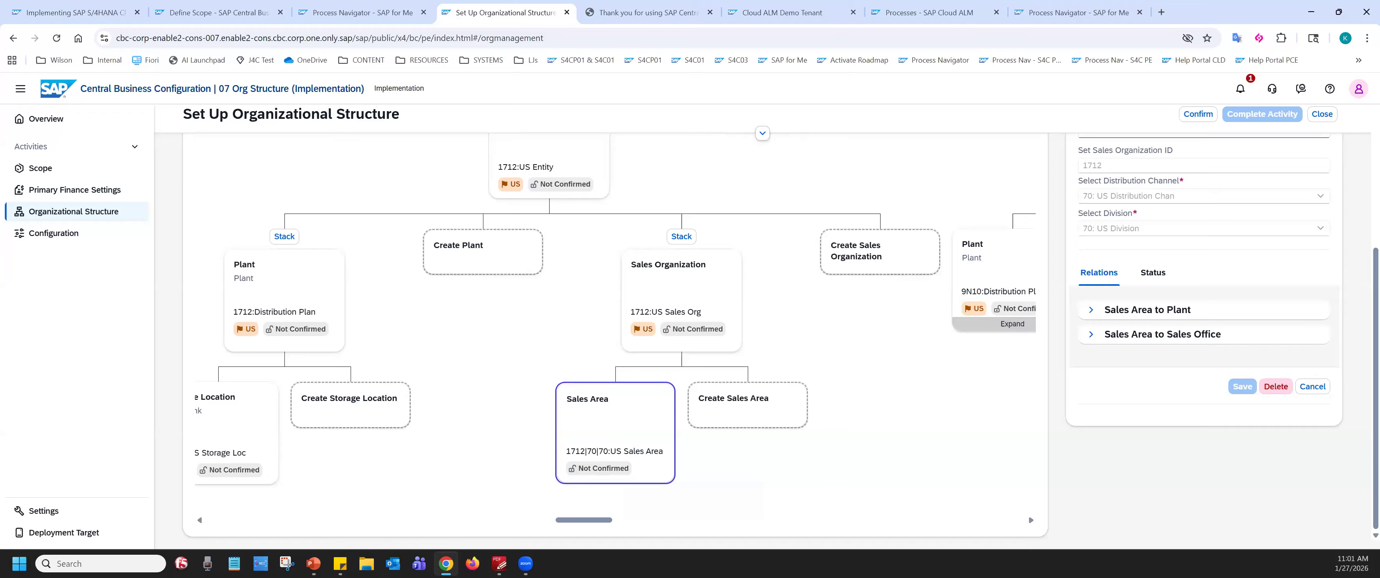
- Assign plant 1712: Distribution Plan with the US Distribution Chan channel to the 1712 US Sales Org and save the assignment
{"action": "left_click", "coordinate": [675, 272]}
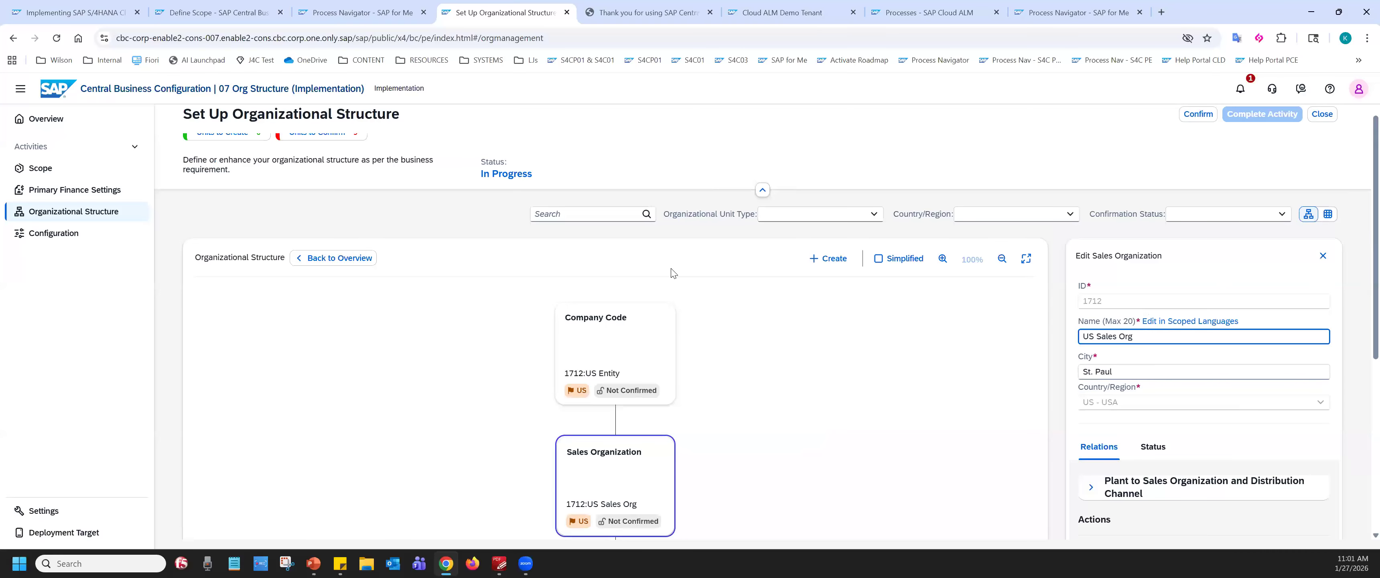
{"action": "scroll", "coordinate": [1093, 375], "scroll_direction": "down", "scroll_amount": 3}
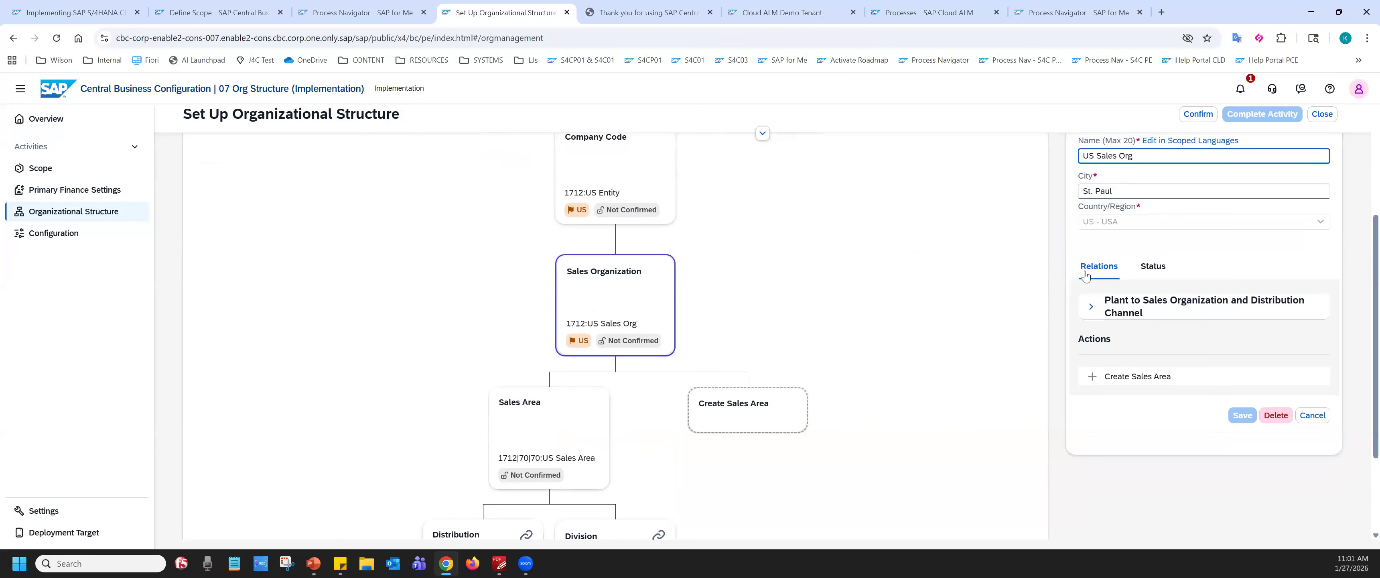
{"action": "left_click", "coordinate": [1088, 273]}
{"action": "left_click", "coordinate": [1090, 309]}
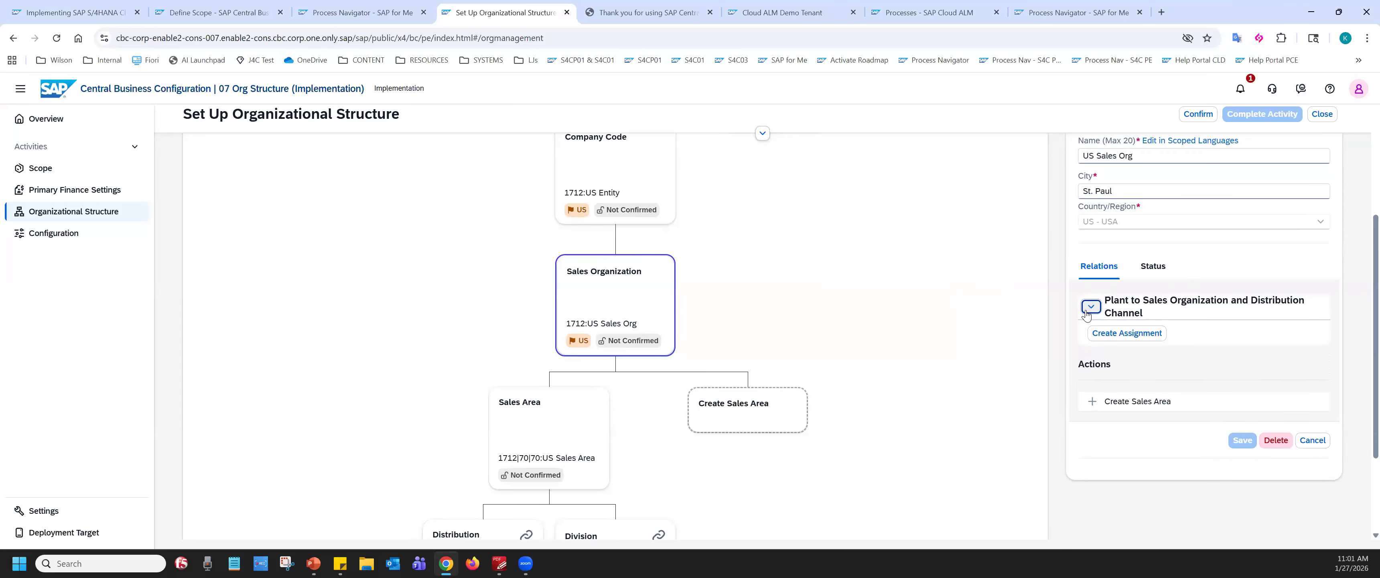
{"action": "left_click", "coordinate": [1128, 334]}
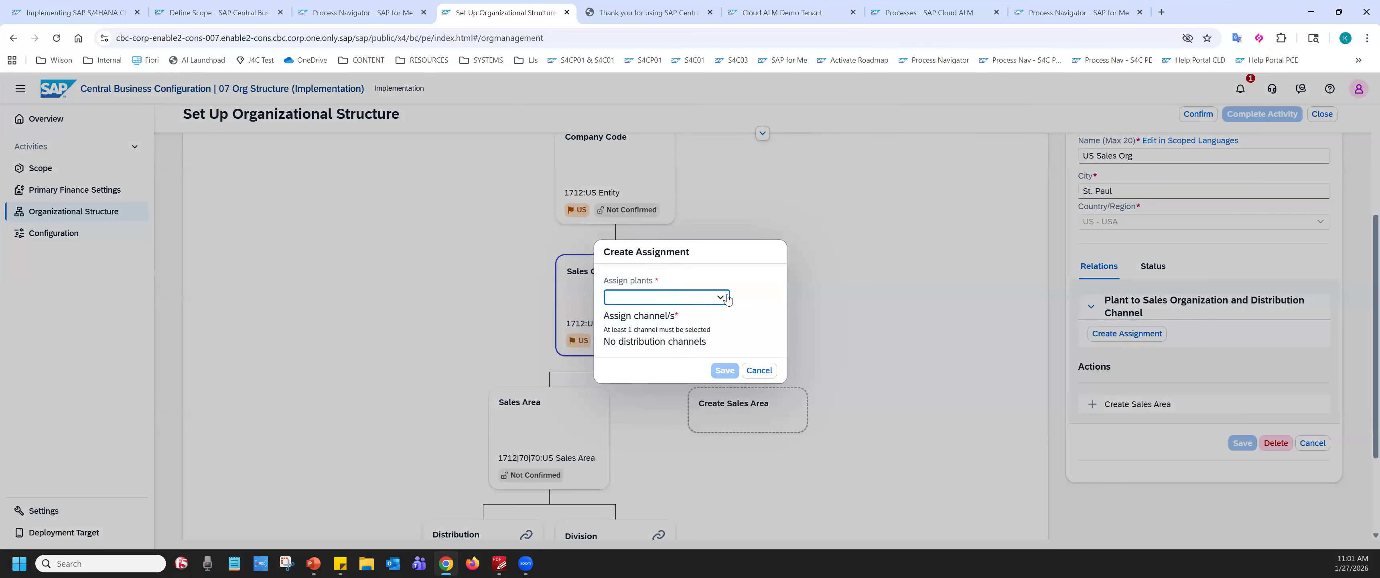
{"action": "left_click", "coordinate": [727, 299]}
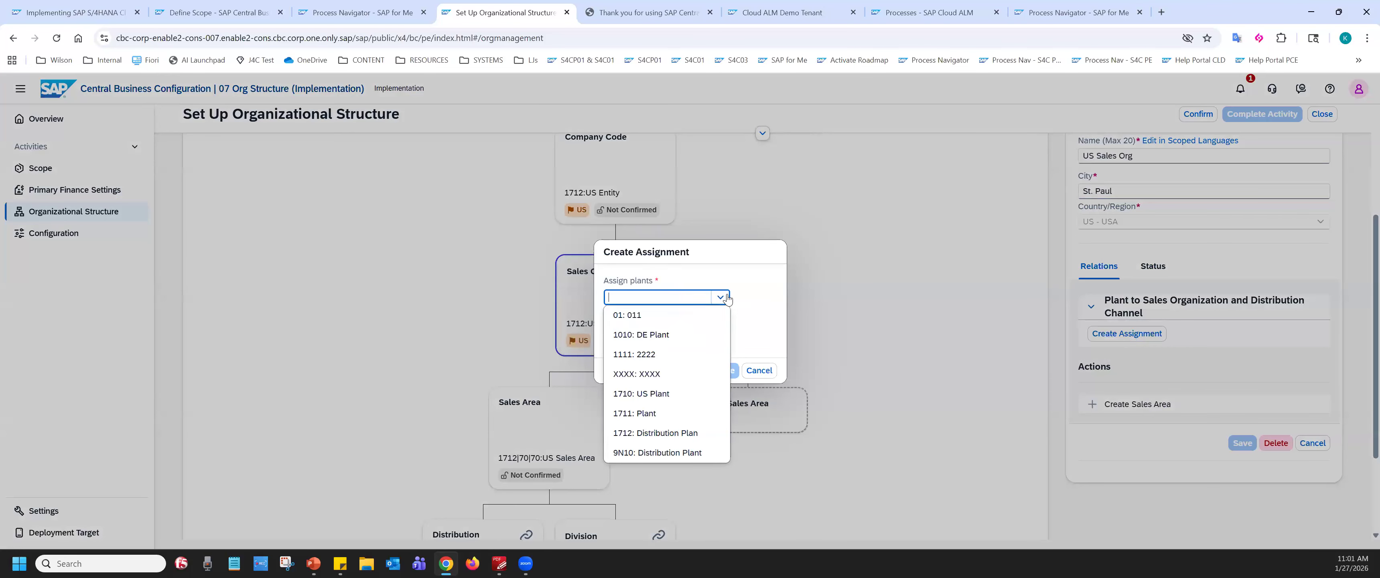
{"action": "left_click", "coordinate": [633, 435]}
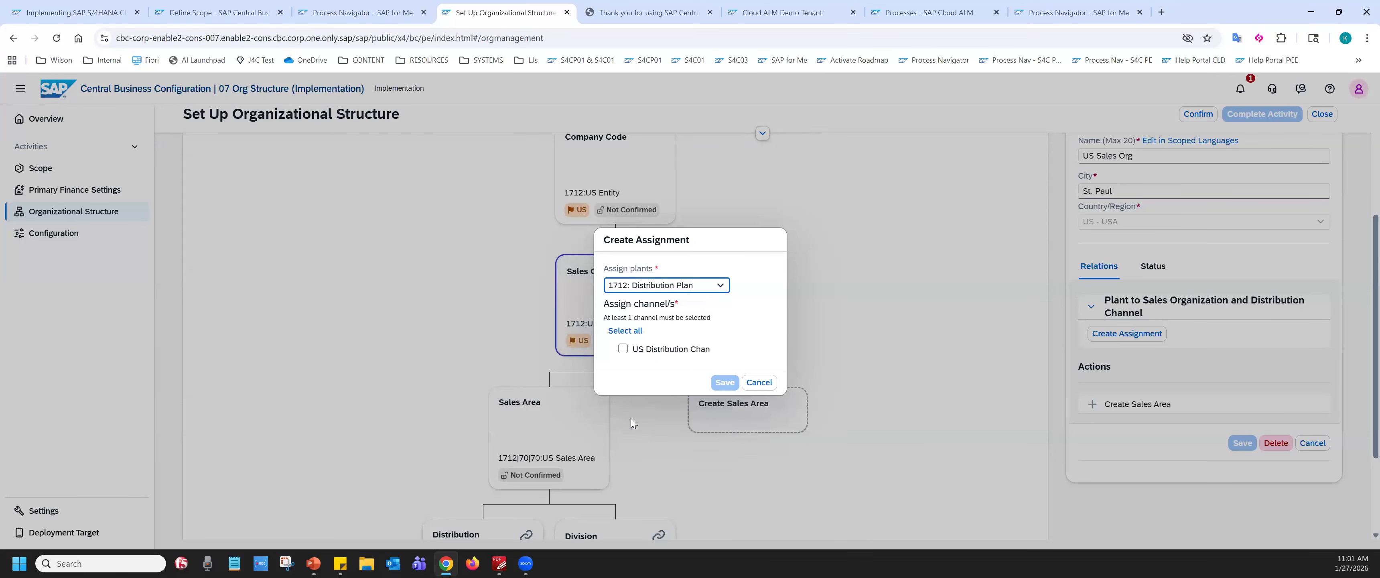
{"action": "left_click", "coordinate": [623, 351]}
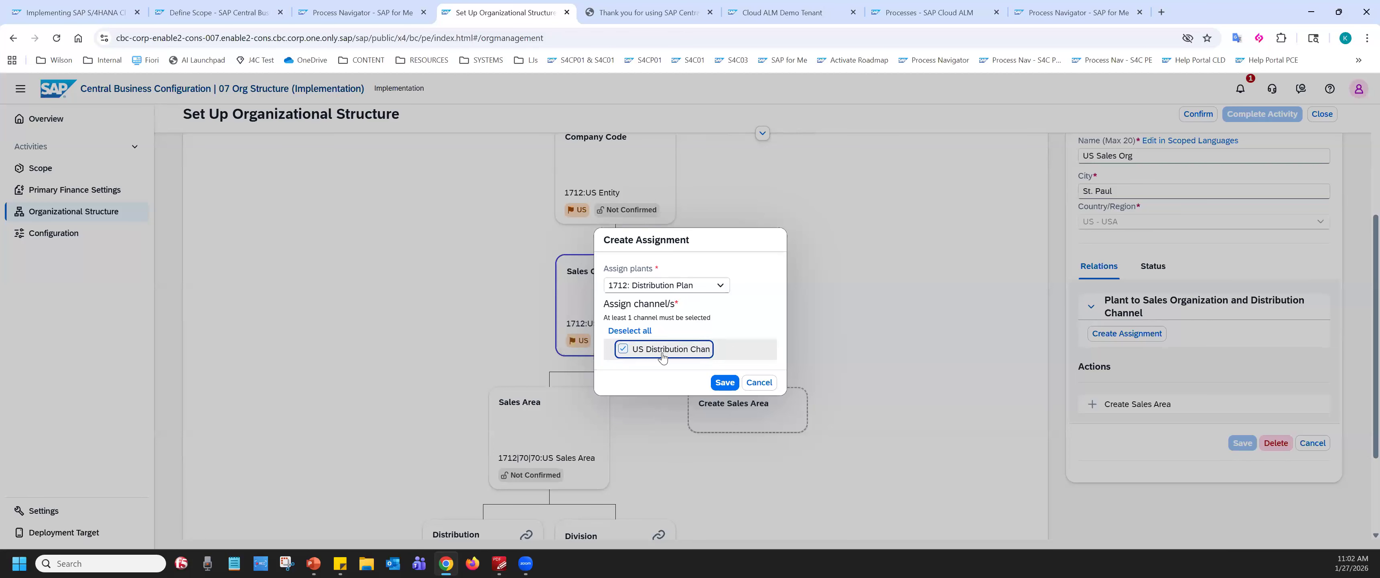
{"action": "left_click", "coordinate": [722, 382]}
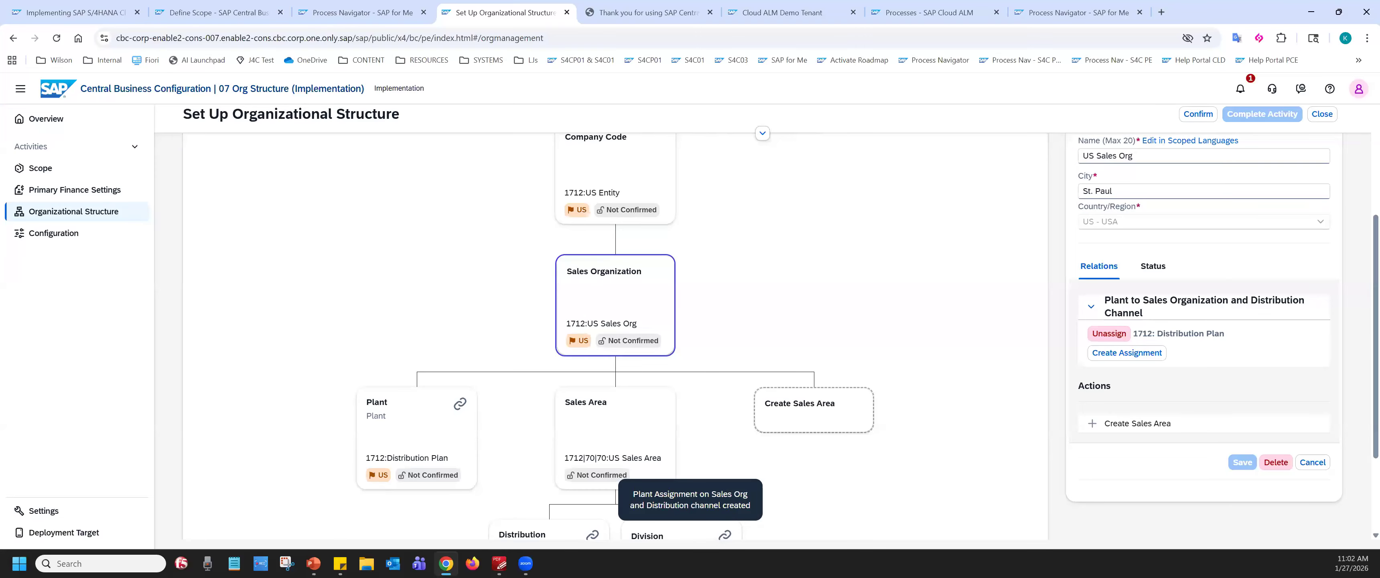
- Assign plant 1712: Distribution Plan to the US Sales Area and save the assignment
{"action": "left_click", "coordinate": [627, 407]}
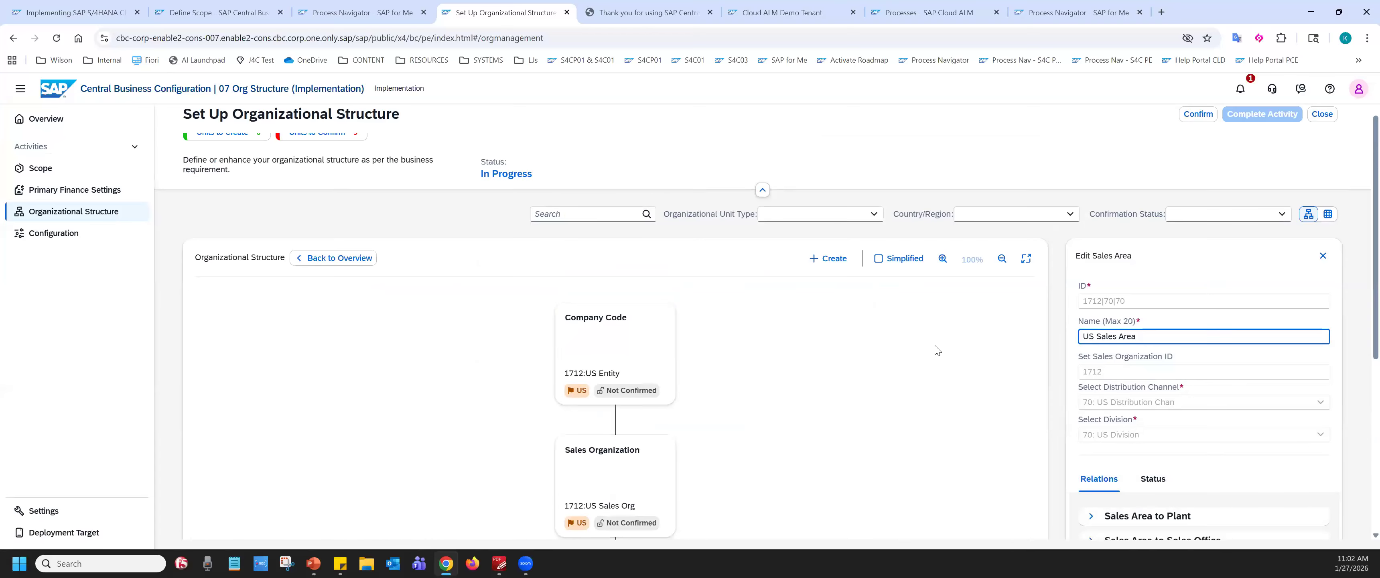
{"action": "scroll", "coordinate": [1088, 328], "scroll_direction": "down", "scroll_amount": 3}
{"action": "left_click", "coordinate": [1105, 338]}
{"action": "left_click", "coordinate": [1116, 360]}
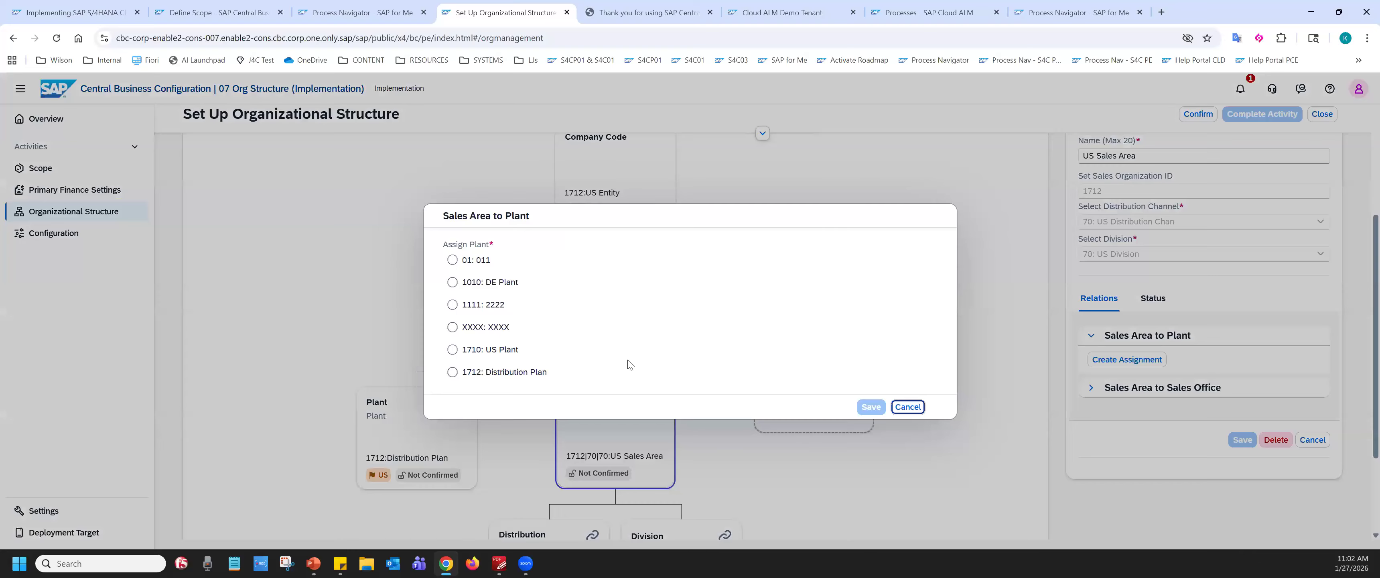
{"action": "left_click", "coordinate": [453, 372]}
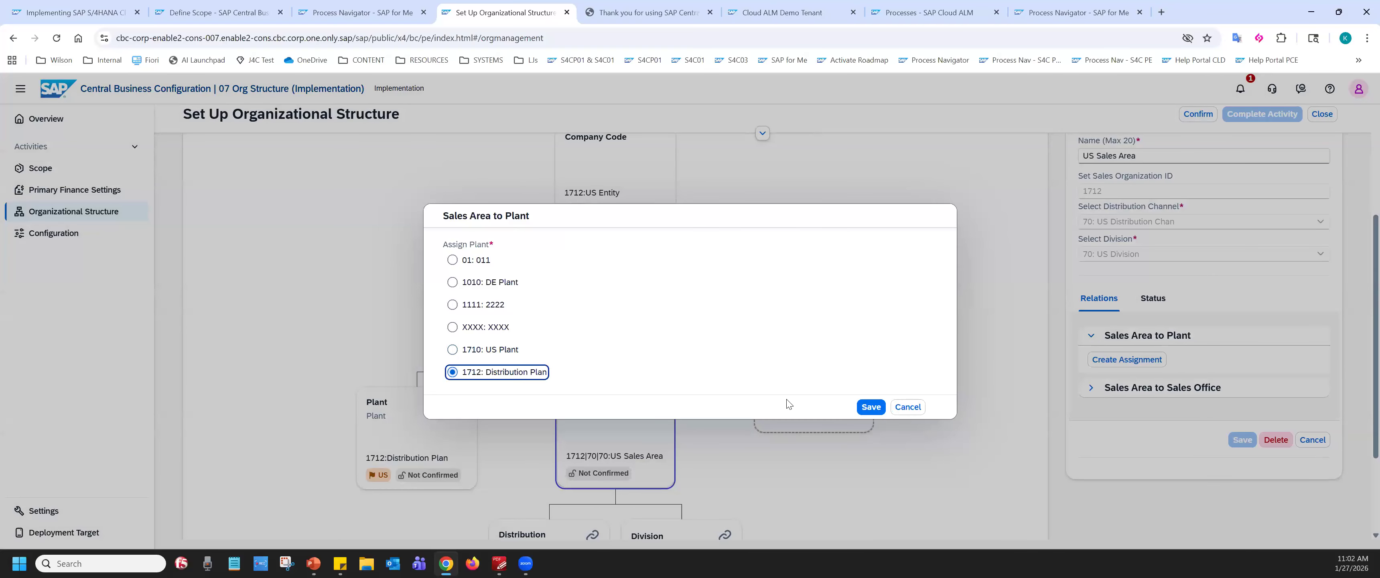
{"action": "left_click", "coordinate": [870, 407]}
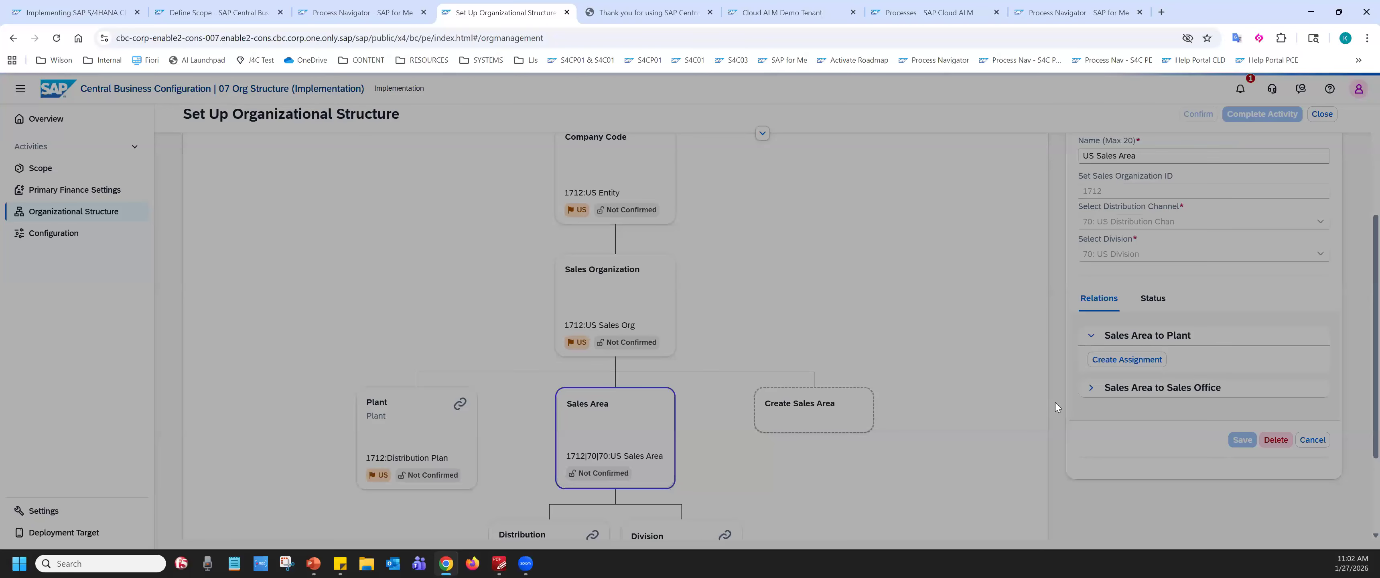
{"action": "key", "text": "ctrl"}
{"action": "key", "text": "ctrl"}
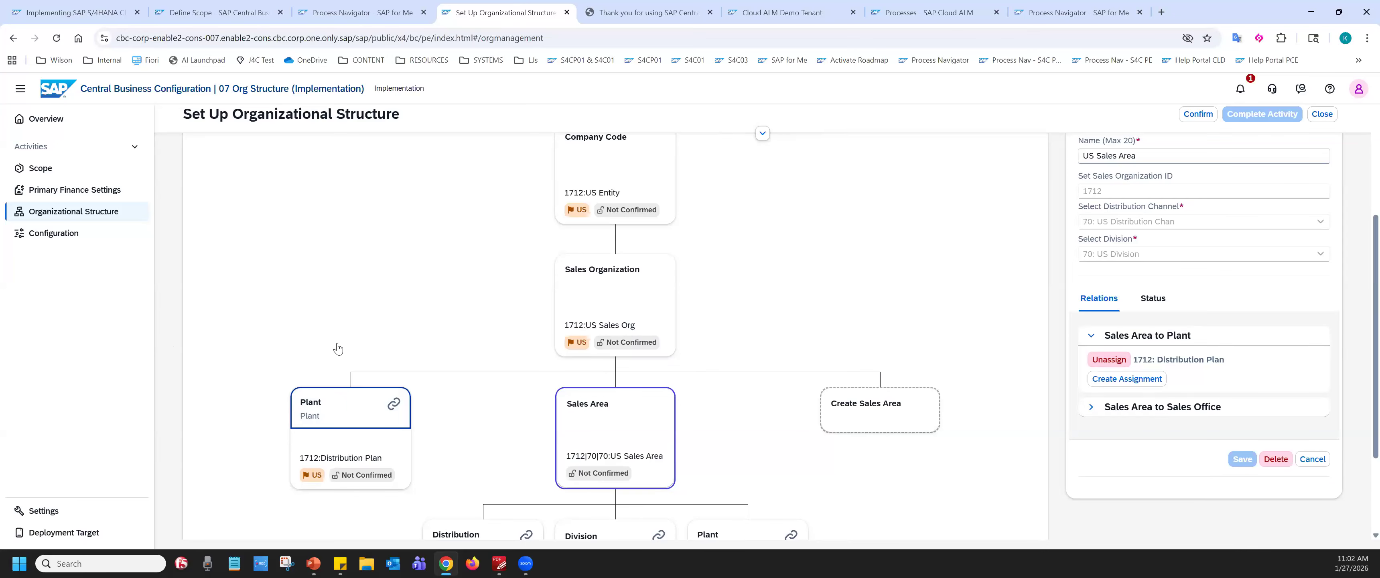
- Review the plant and distribution channel relation of the 1712 US Sales Org and the units linked beneath it
{"action": "scroll", "coordinate": [344, 350], "scroll_direction": "down", "scroll_amount": 2}
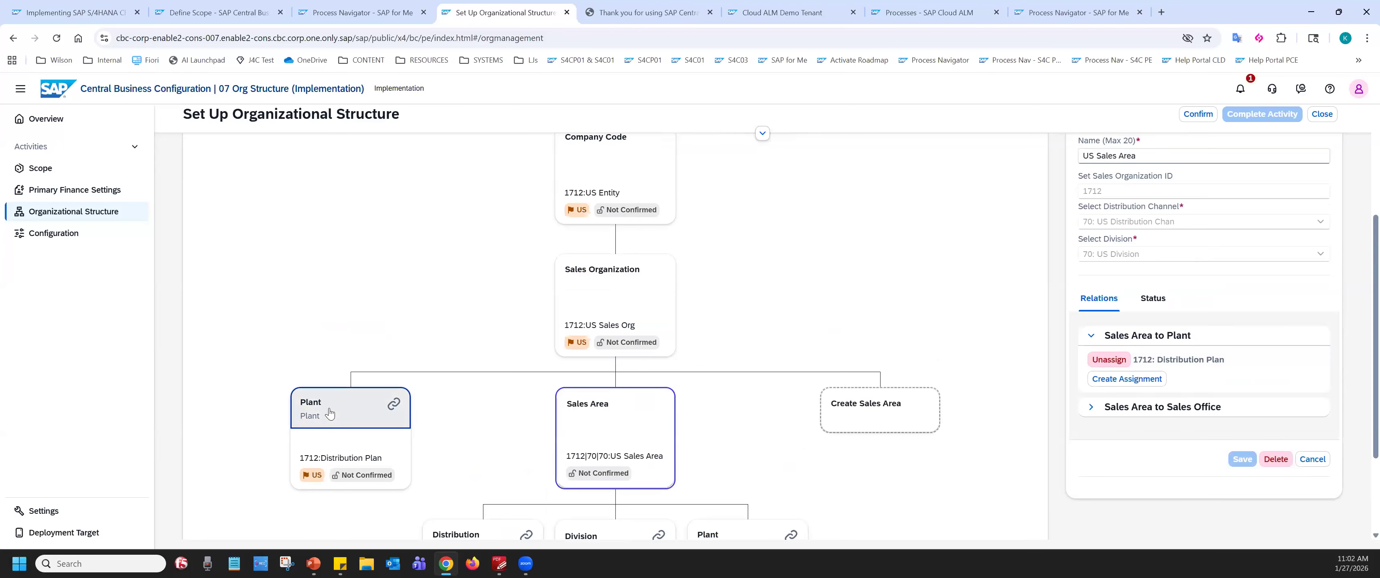
{"action": "left_click", "coordinate": [580, 268]}
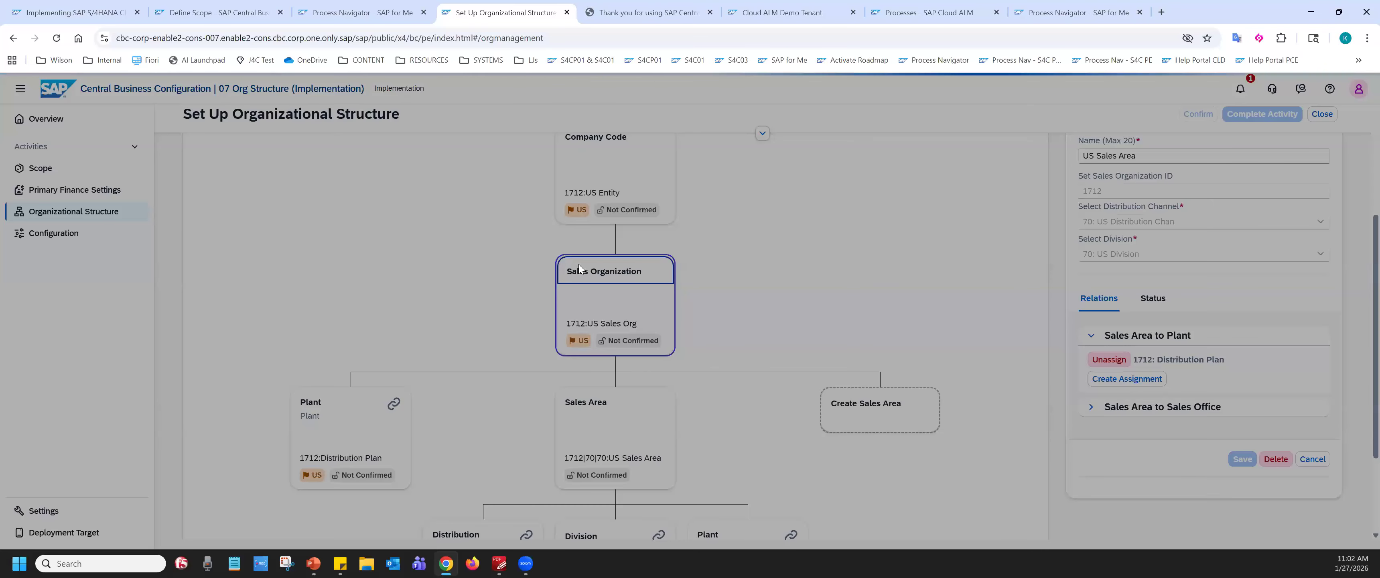
{"action": "scroll", "coordinate": [865, 380], "scroll_direction": "down", "scroll_amount": 5}
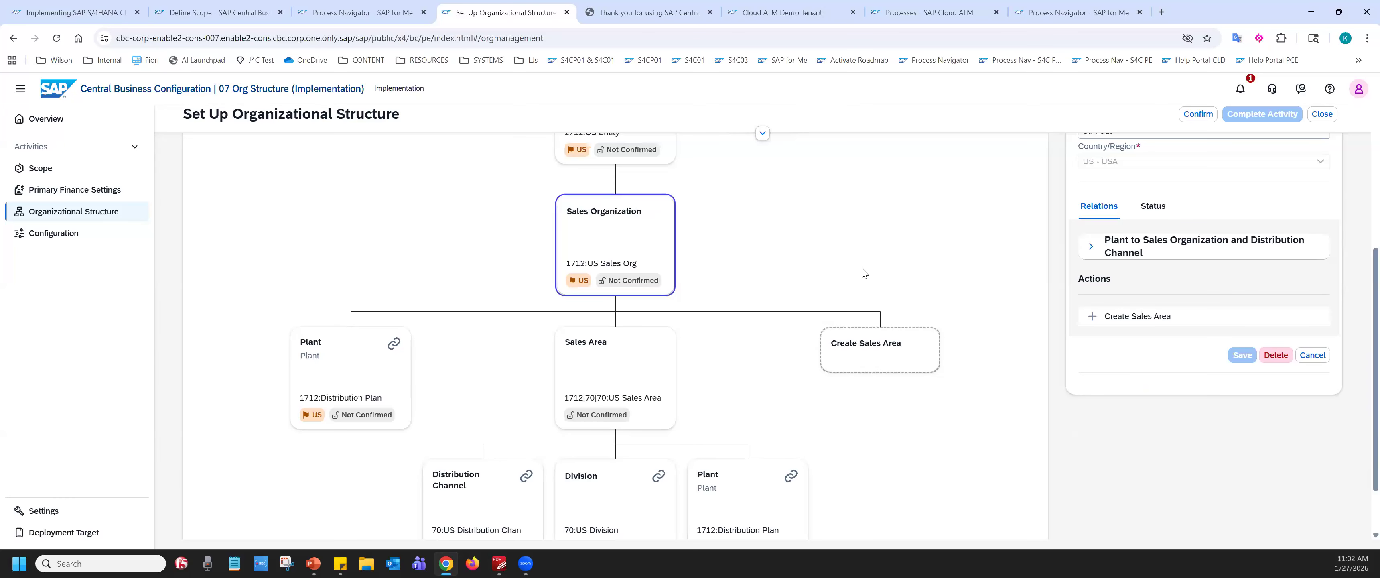
{"action": "scroll", "coordinate": [1128, 283], "scroll_direction": "up", "scroll_amount": 1}
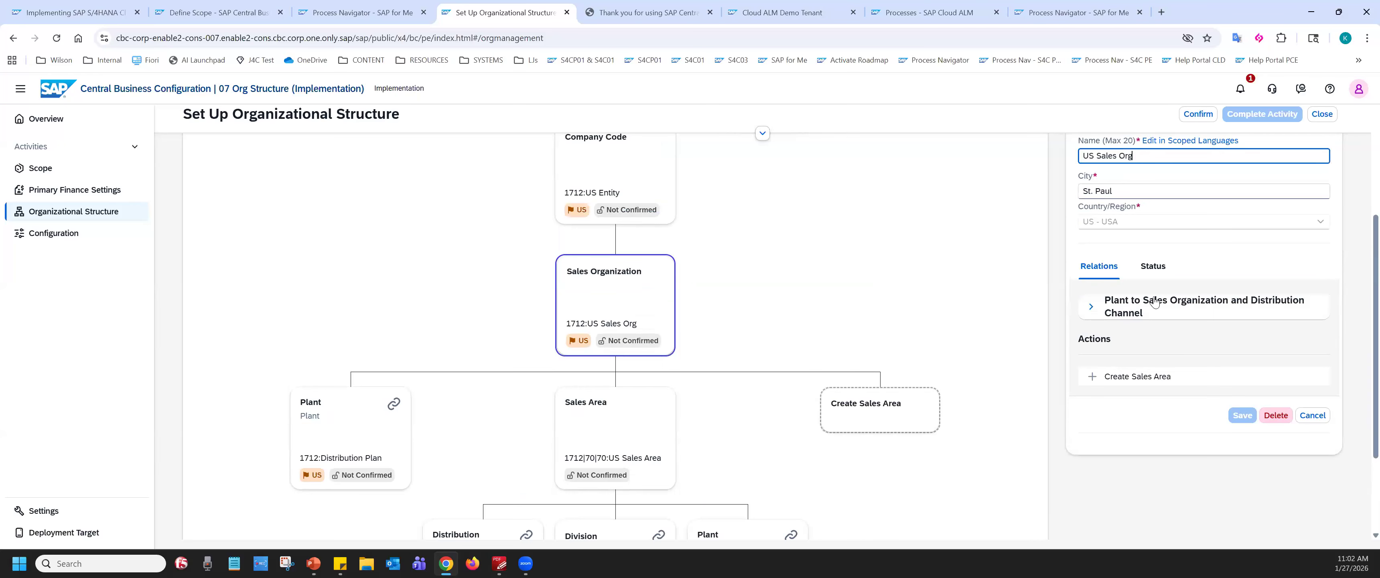
{"action": "left_click", "coordinate": [1088, 306]}
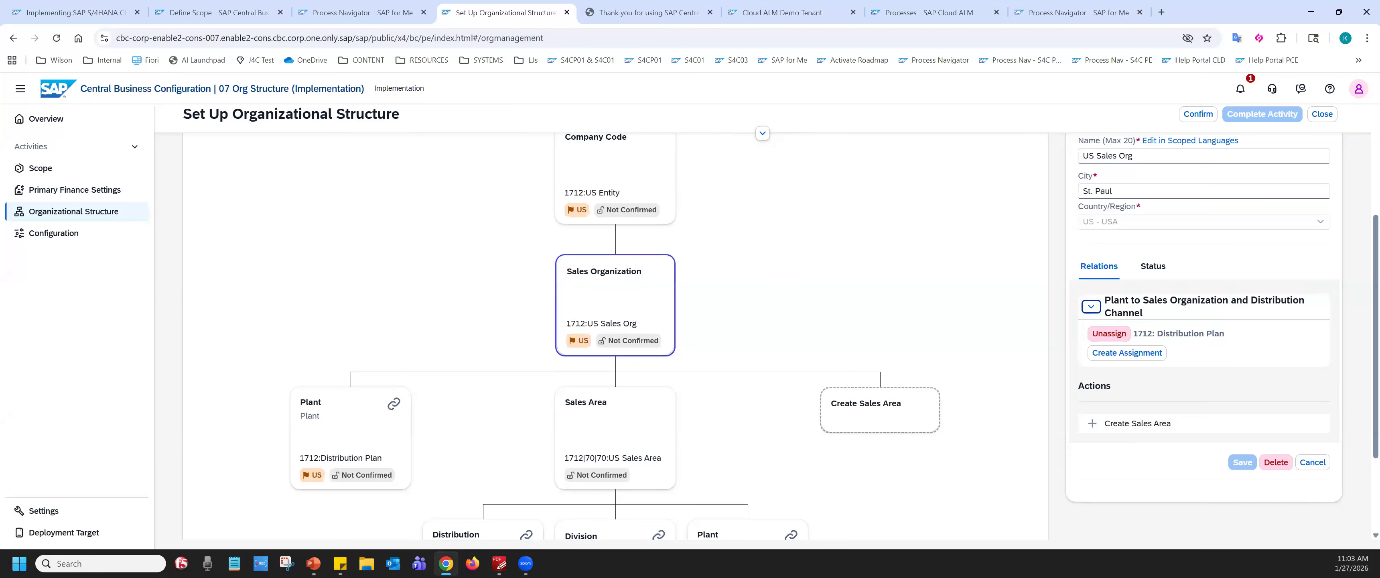
{"action": "scroll", "coordinate": [684, 337], "scroll_direction": "down", "scroll_amount": 3}
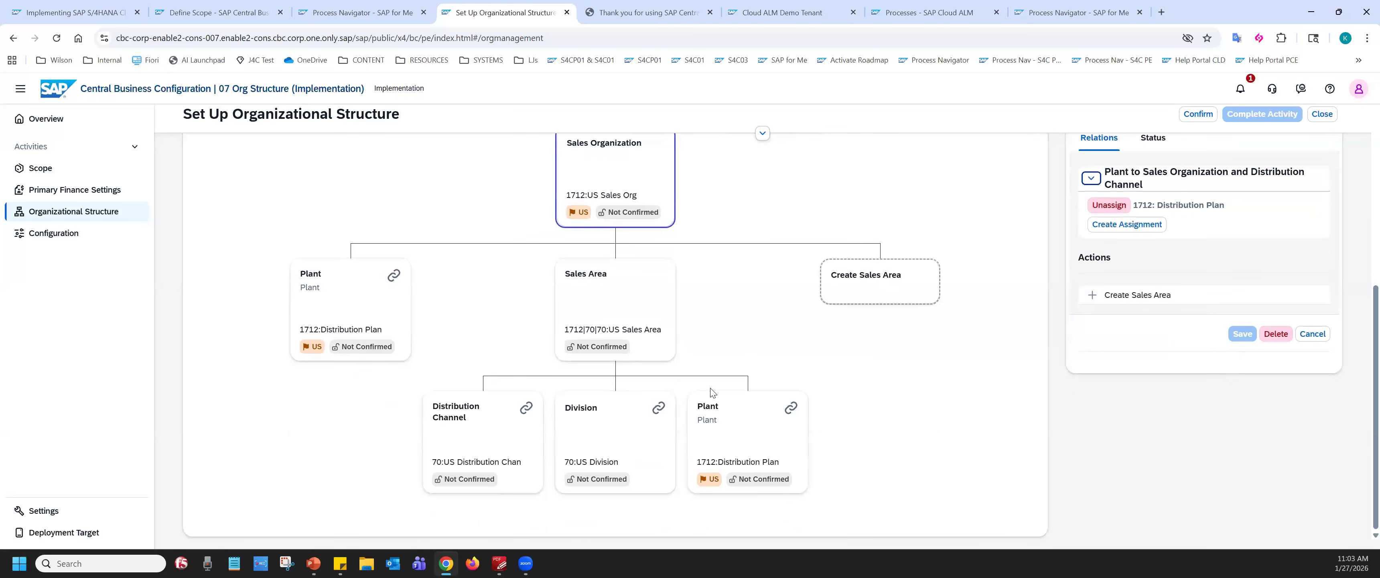
{"action": "left_click", "coordinate": [734, 417]}
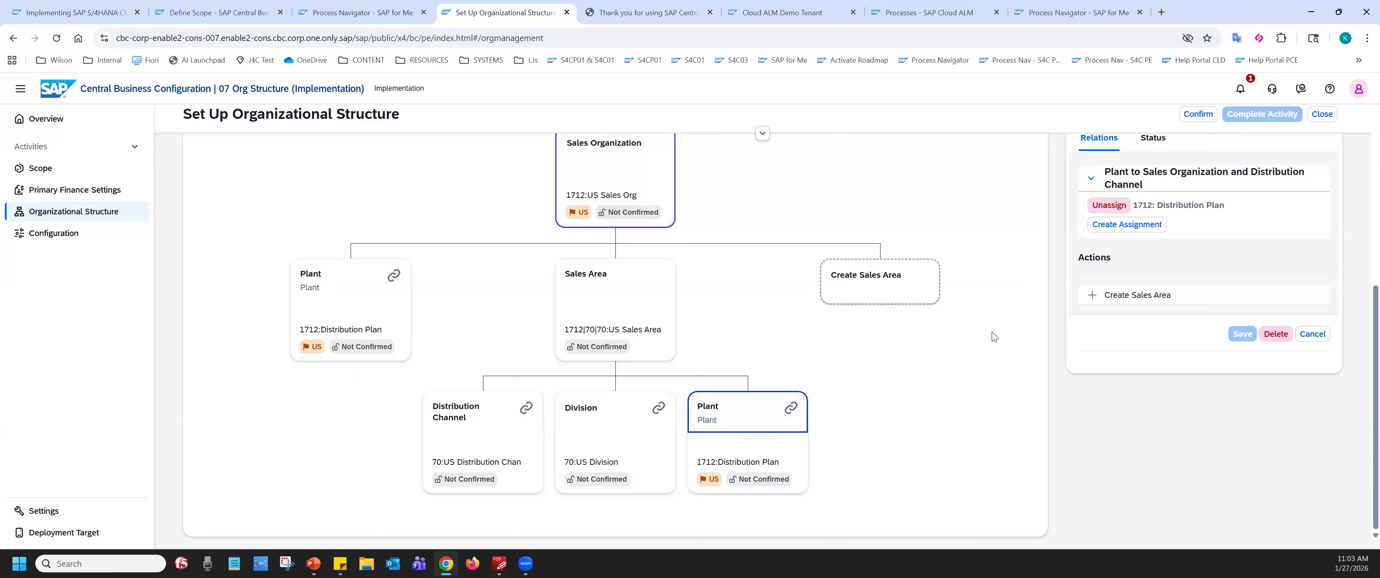
{"action": "scroll", "coordinate": [989, 339], "scroll_direction": "up", "scroll_amount": 4}
{"action": "scroll", "coordinate": [744, 429], "scroll_direction": "down", "scroll_amount": 4}
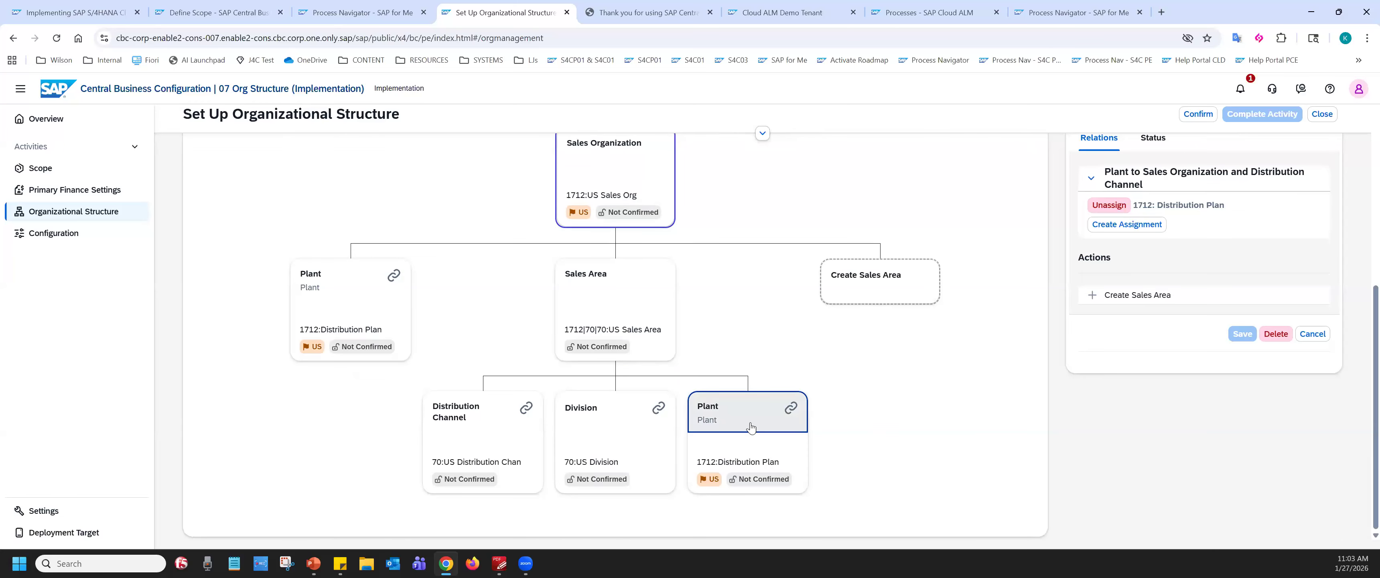
{"action": "left_click", "coordinate": [606, 419]}
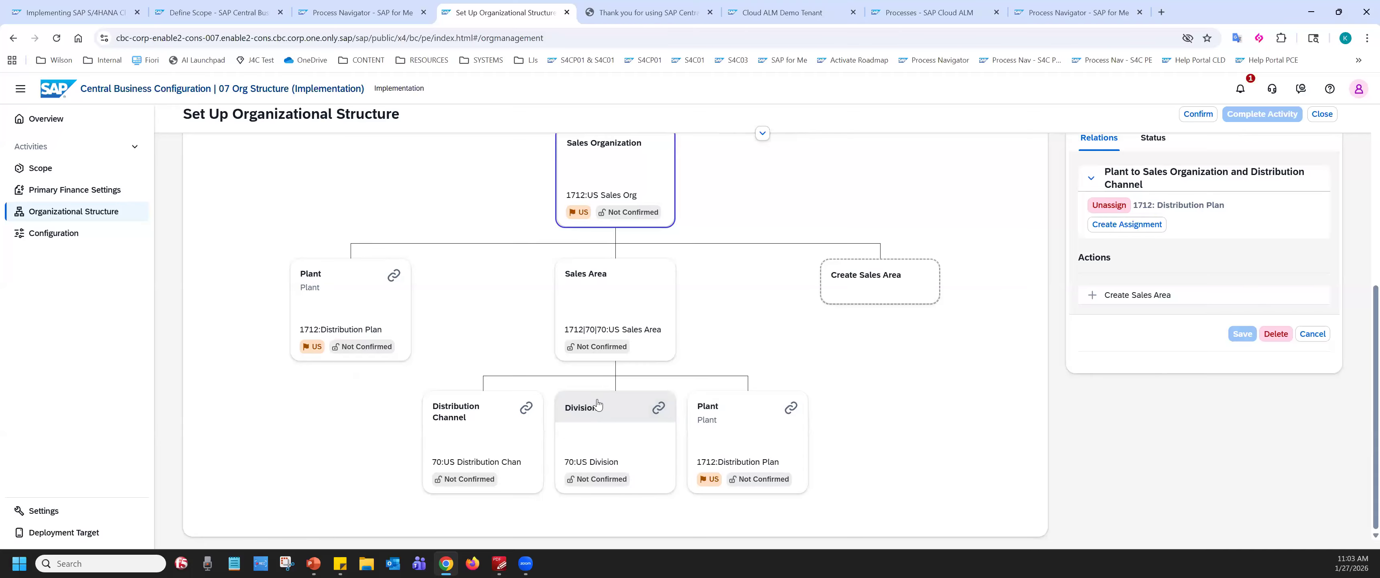
{"action": "scroll", "coordinate": [855, 364], "scroll_direction": "up", "scroll_amount": 5}
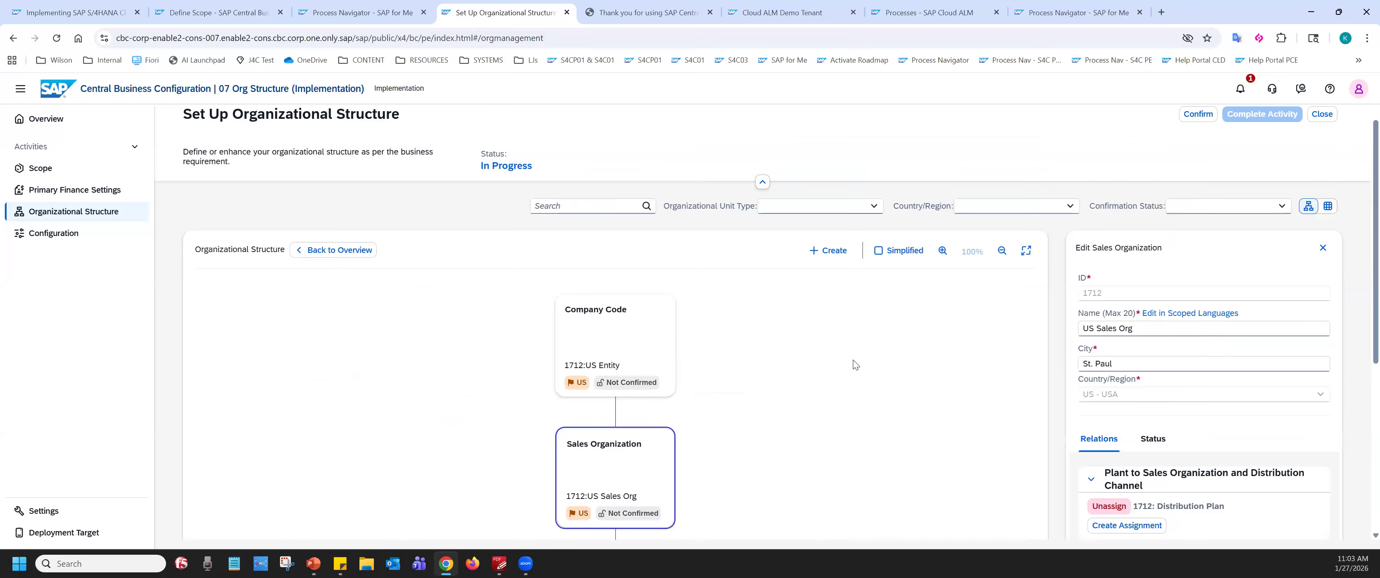
{"action": "scroll", "coordinate": [854, 365], "scroll_direction": "down", "scroll_amount": 5}
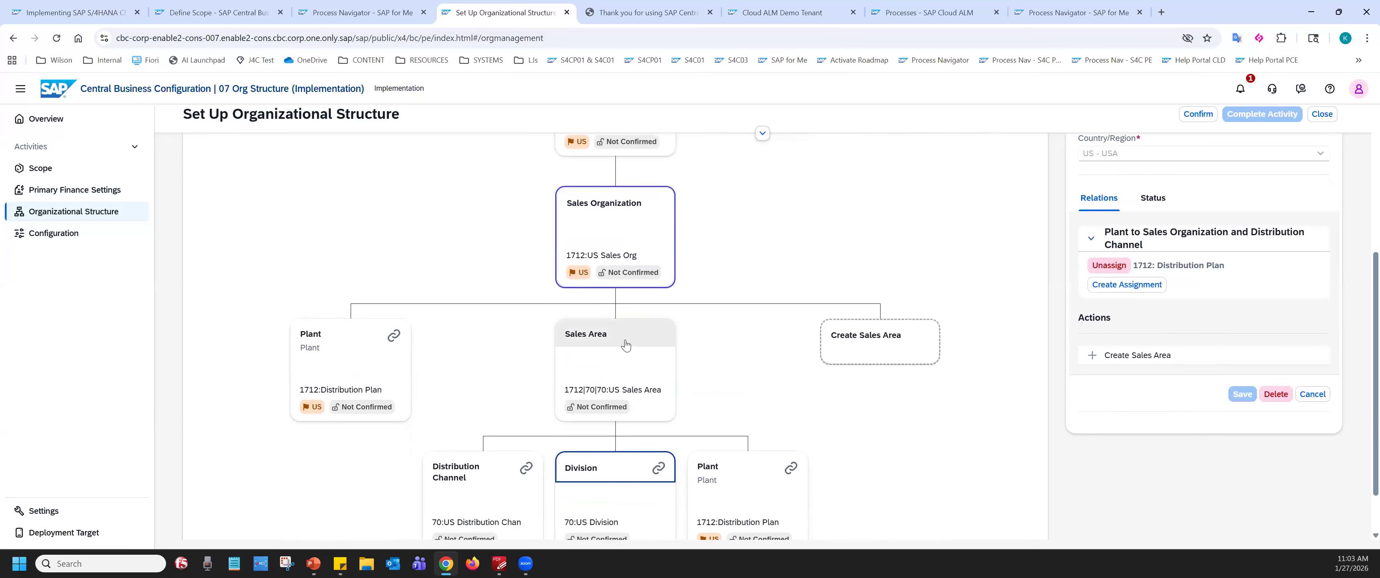
- Examine the US Sales Area's plant and sales office relations and its linked distribution channel, division and plant
{"action": "left_click", "coordinate": [625, 340]}
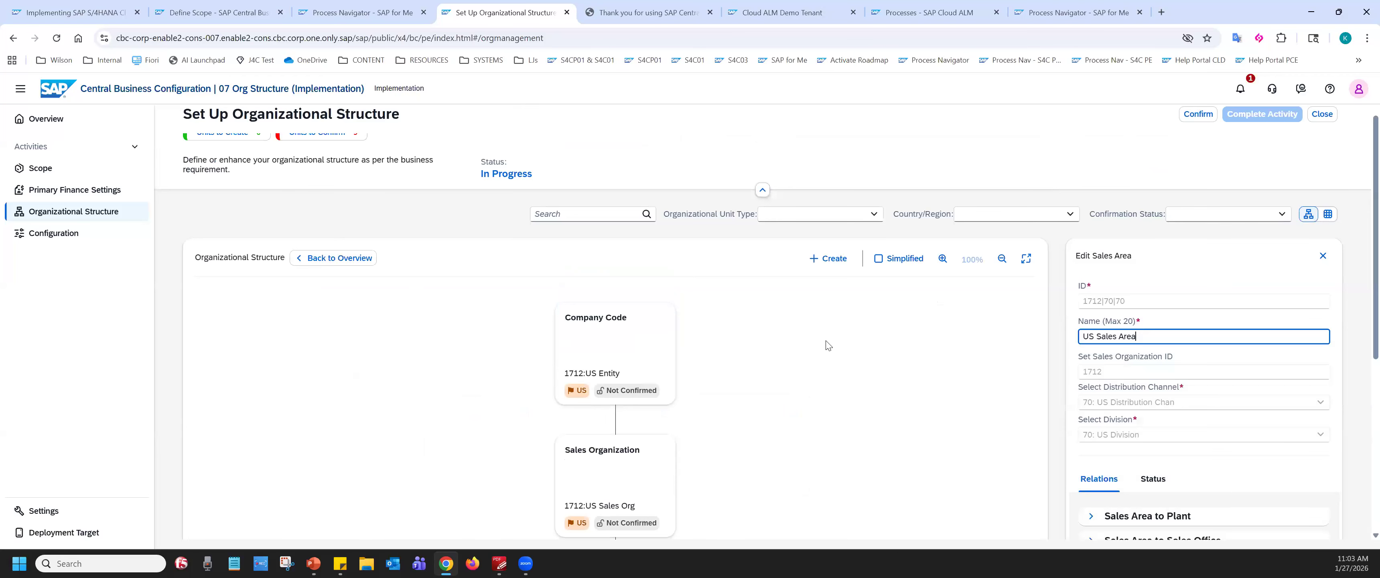
{"action": "scroll", "coordinate": [830, 346], "scroll_direction": "down", "scroll_amount": 5}
{"action": "left_click", "coordinate": [1091, 274]}
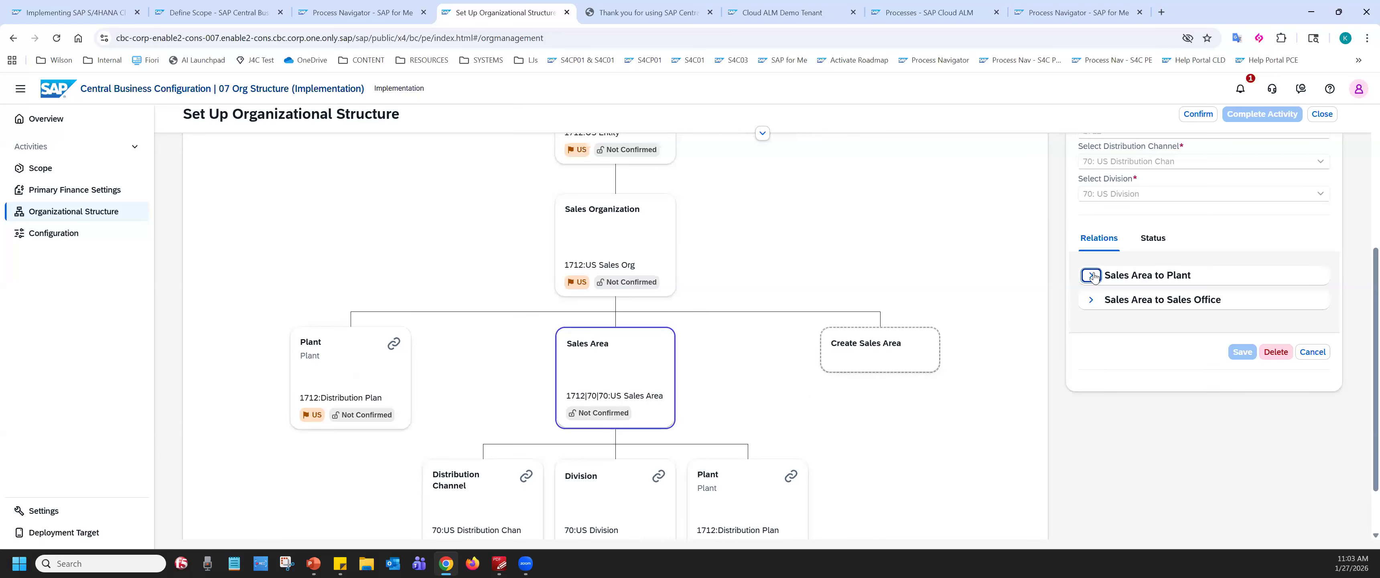
{"action": "left_click", "coordinate": [1092, 346]}
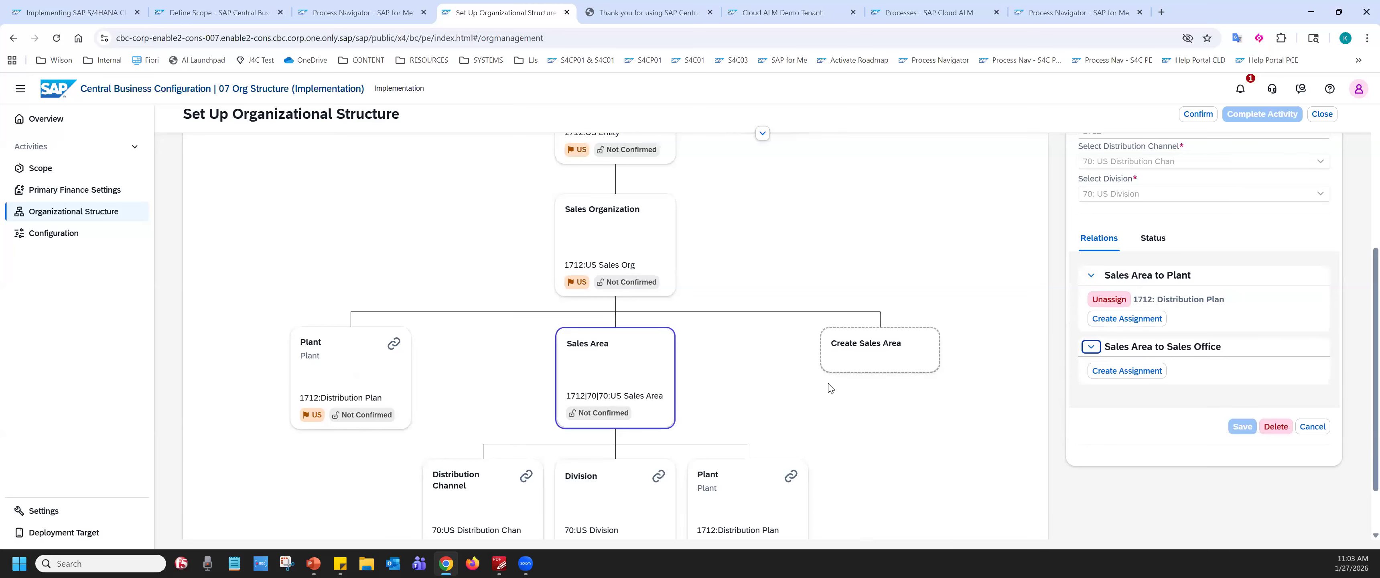
{"action": "scroll", "coordinate": [568, 439], "scroll_direction": "down", "scroll_amount": 1}
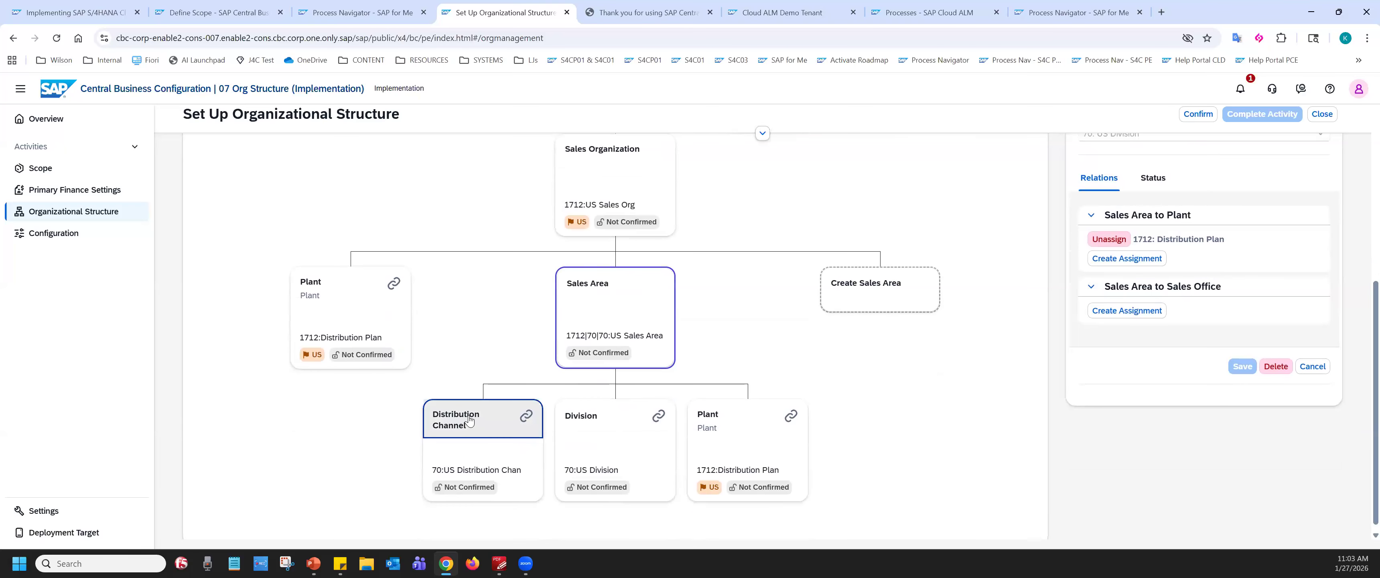
{"action": "triple_click", "coordinate": [464, 429]}
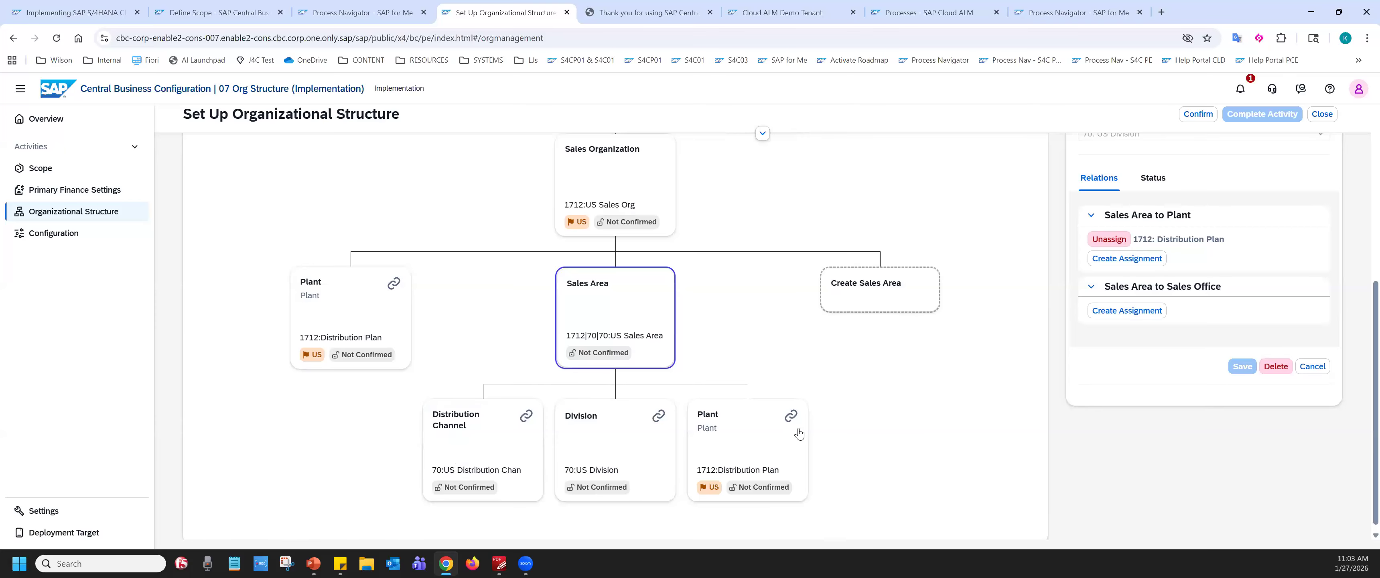
{"action": "scroll", "coordinate": [801, 437], "scroll_direction": "up", "scroll_amount": 2}
{"action": "scroll", "coordinate": [803, 437], "scroll_direction": "up", "scroll_amount": 4}
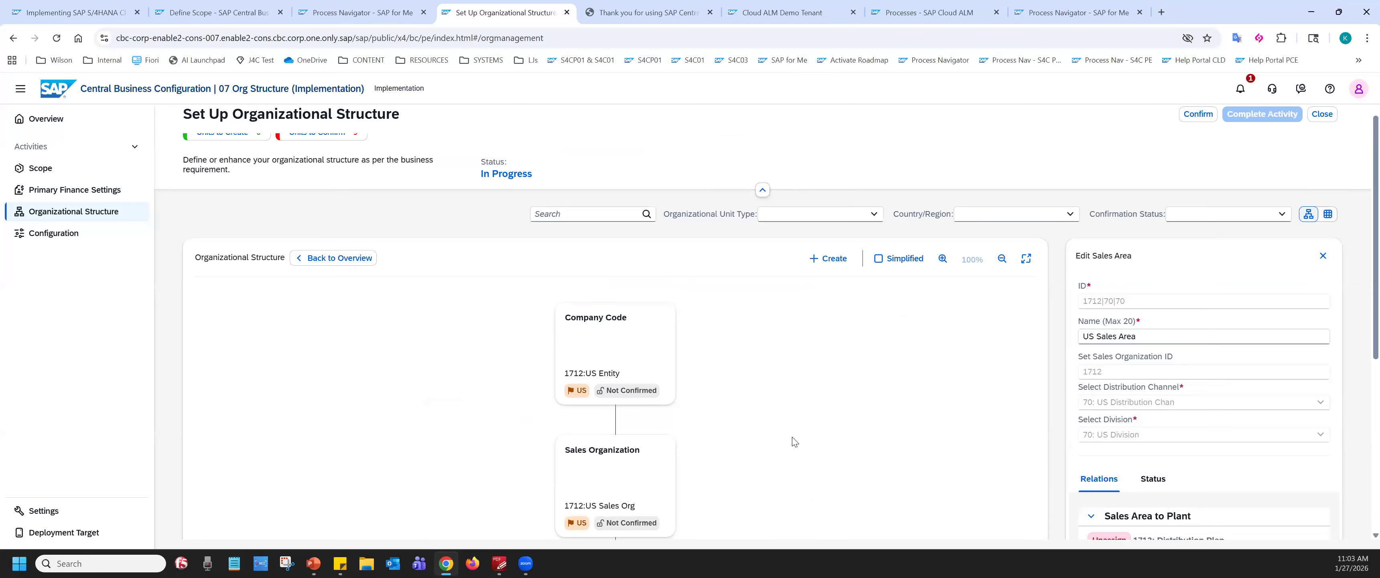
{"action": "scroll", "coordinate": [795, 441], "scroll_direction": "up", "scroll_amount": 1}
{"action": "scroll", "coordinate": [795, 441], "scroll_direction": "down", "scroll_amount": 5}
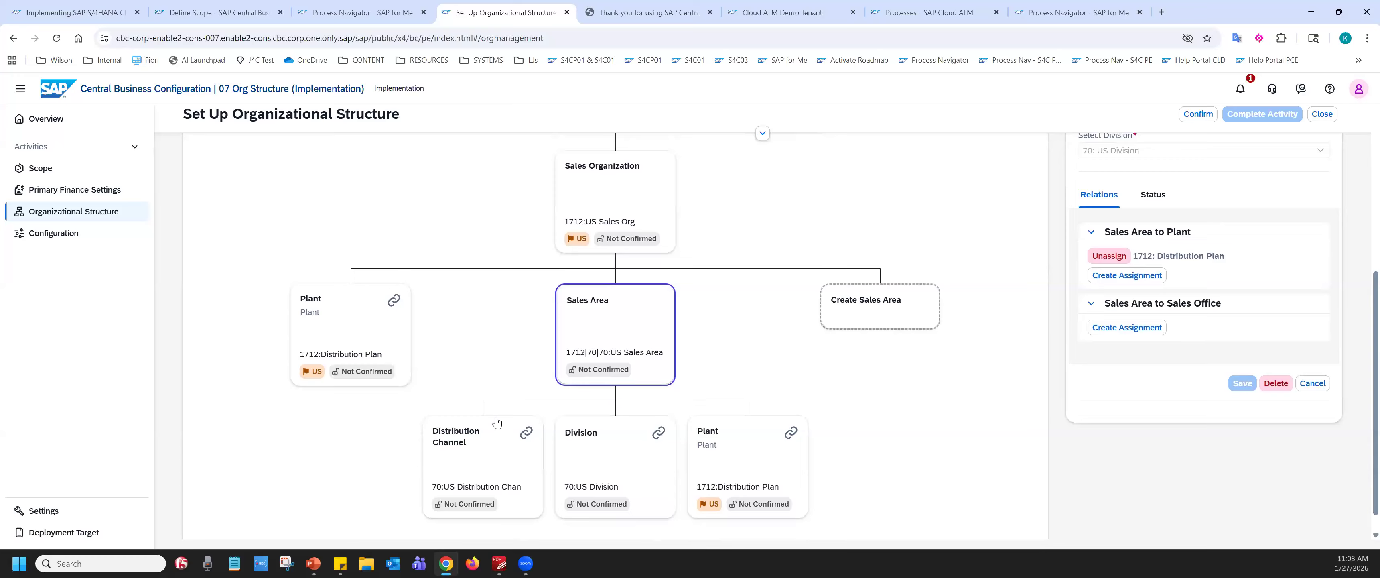
{"action": "left_click_drag", "start_coordinate": [470, 414], "coordinate": [472, 458]}
{"action": "left_click", "coordinate": [633, 422]}
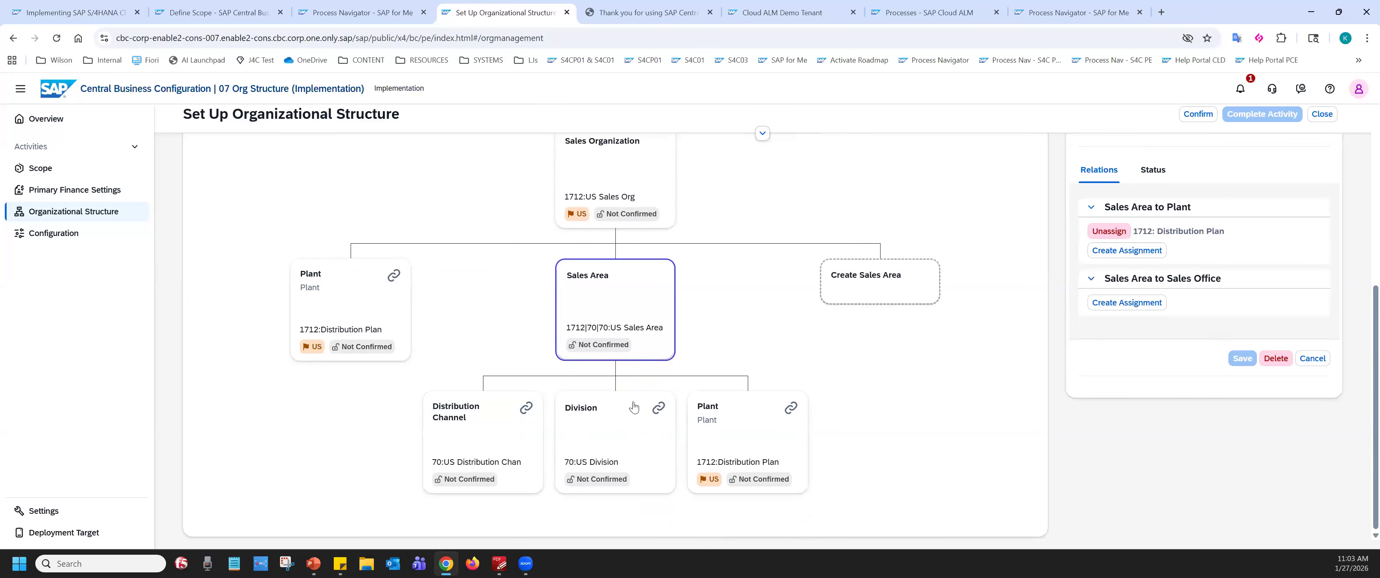
{"action": "left_click", "coordinate": [624, 405]}
{"action": "left_click", "coordinate": [624, 407]}
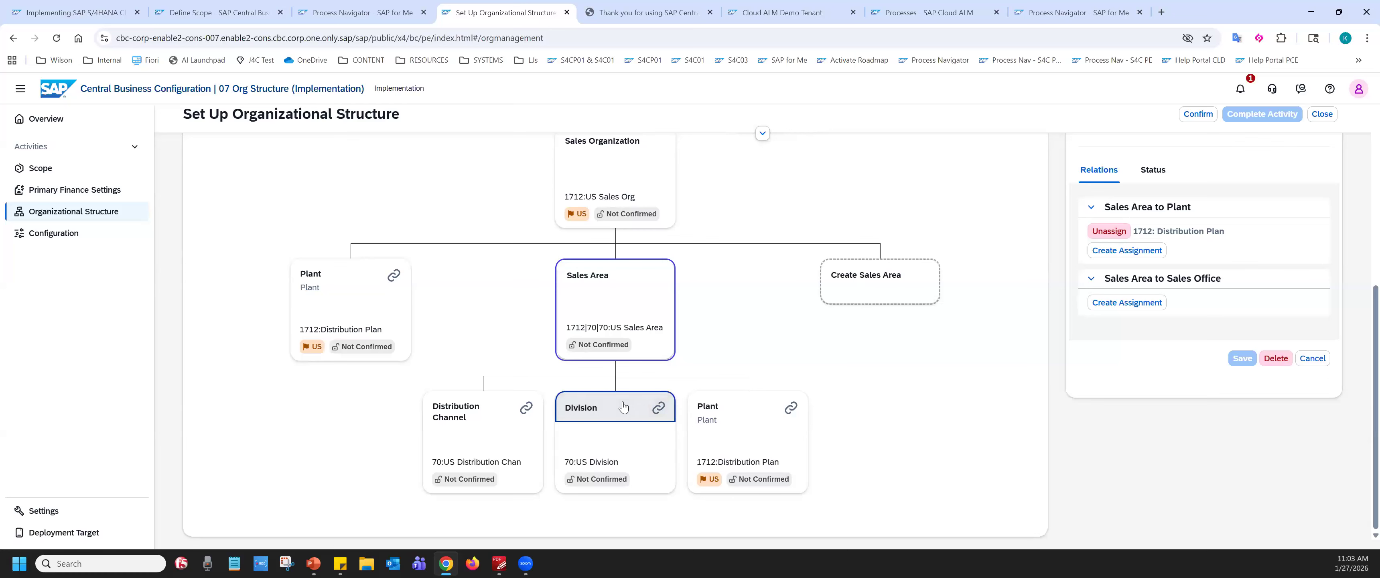
{"action": "double_click", "coordinate": [732, 415]}
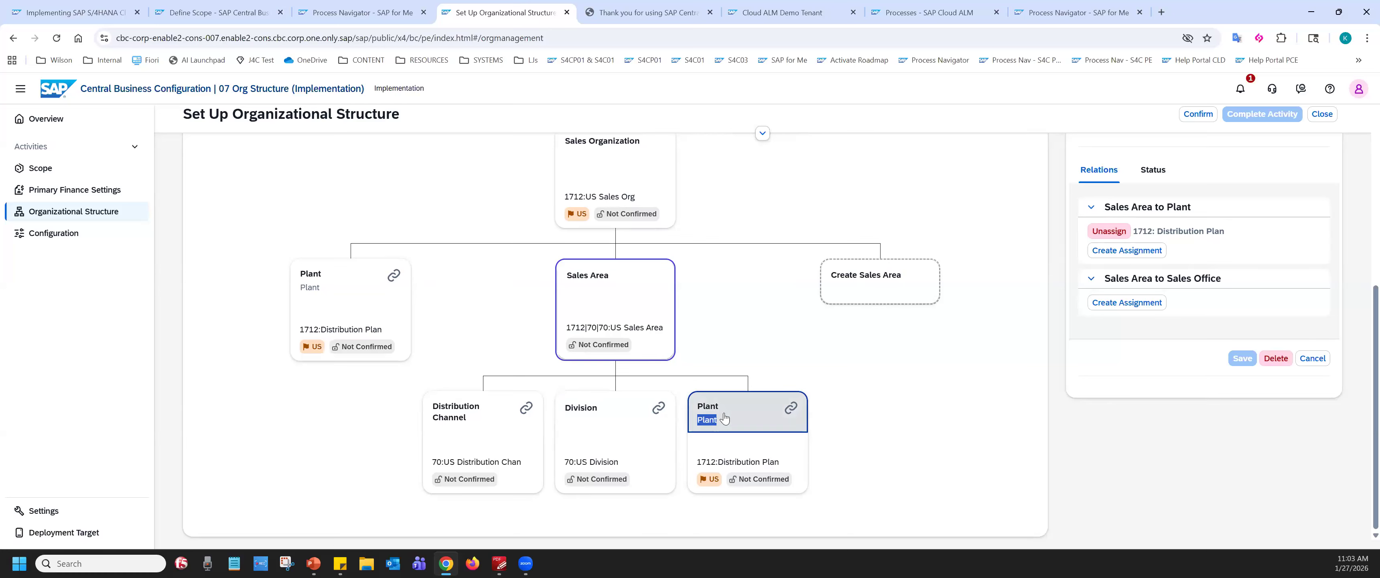
{"action": "scroll", "coordinate": [1202, 333], "scroll_direction": "up", "scroll_amount": 6}
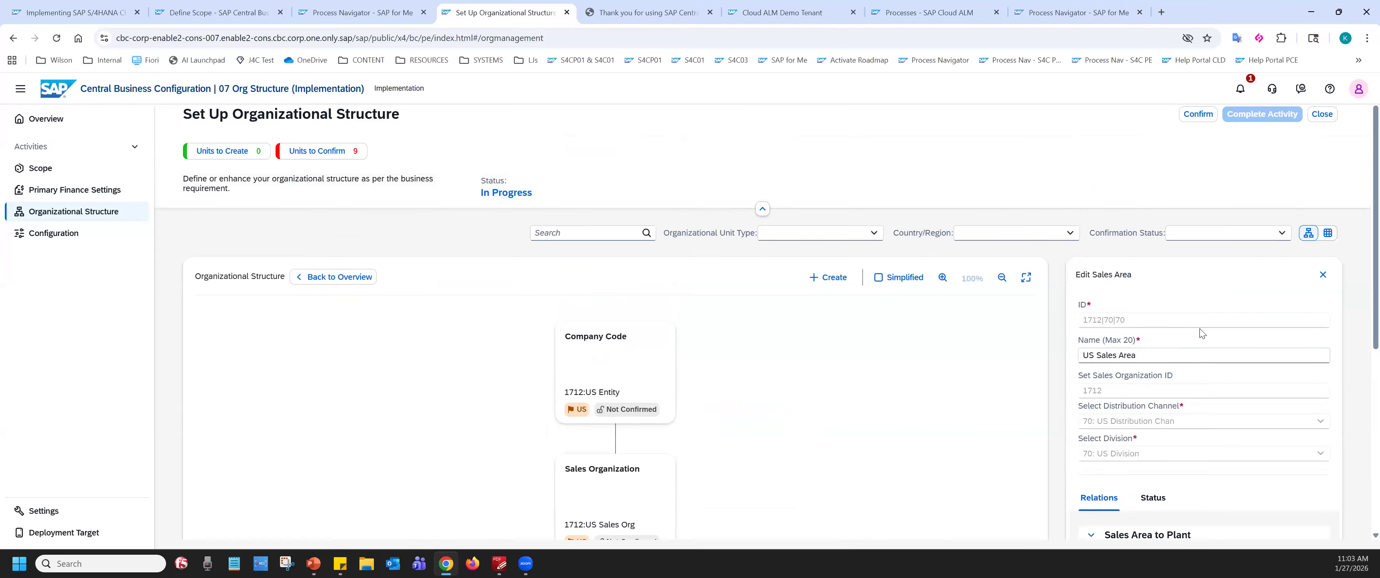
- Open plant 1712: Distribution Plan and review its purchasing organization and sales organization relations
{"action": "left_click", "coordinate": [1323, 274]}
{"action": "scroll", "coordinate": [824, 426], "scroll_direction": "down", "scroll_amount": 5}
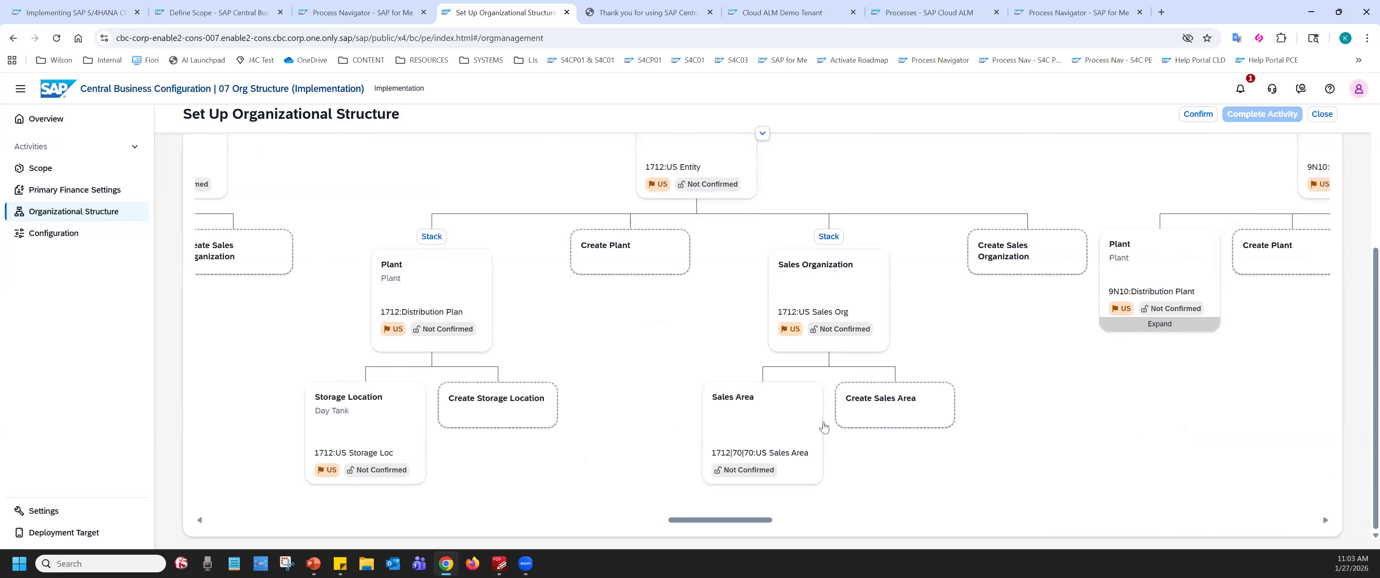
{"action": "scroll", "coordinate": [471, 424], "scroll_direction": "up", "scroll_amount": 1}
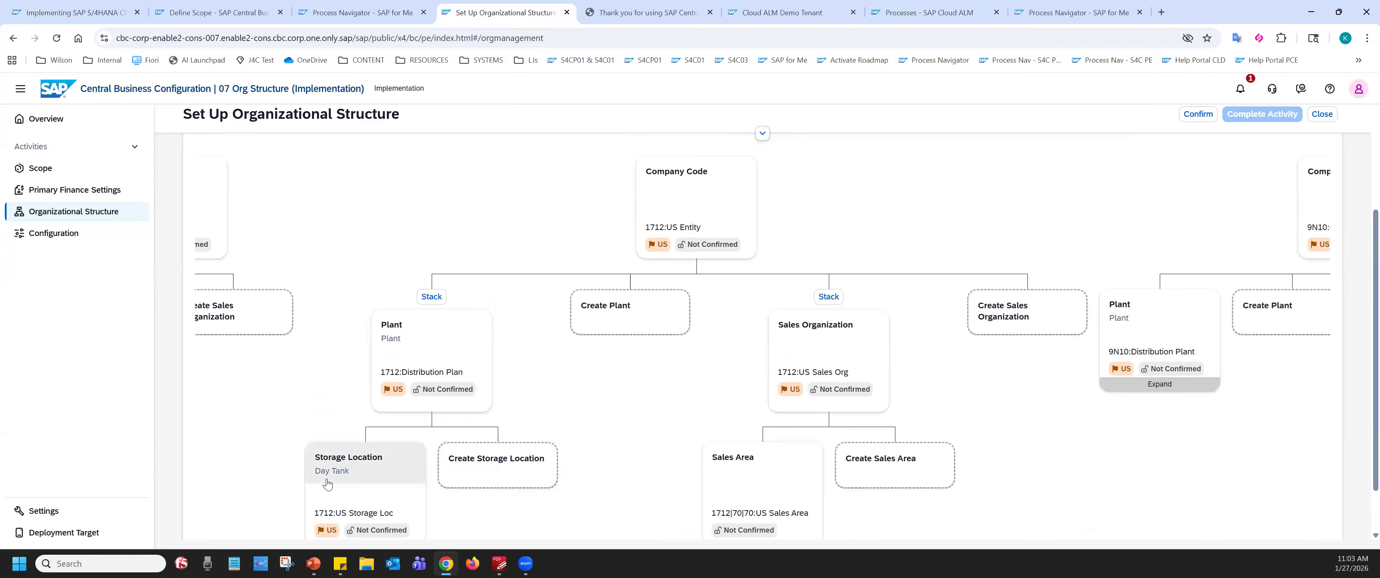
{"action": "left_click", "coordinate": [440, 332]}
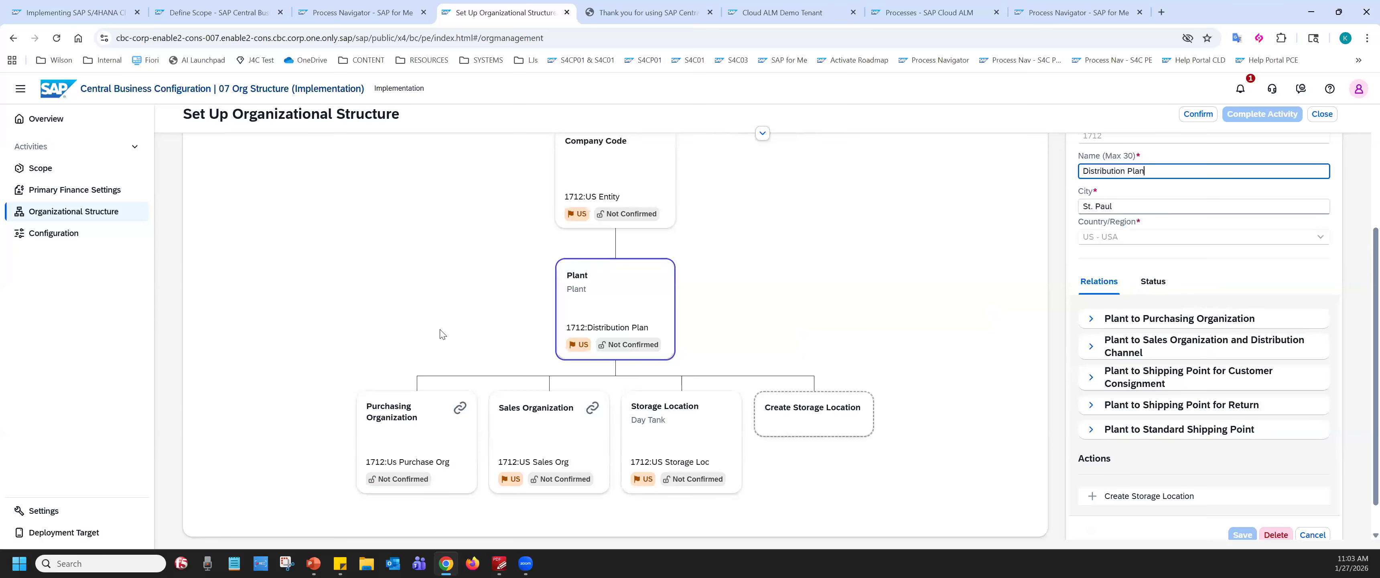
{"action": "scroll", "coordinate": [963, 276], "scroll_direction": "up", "scroll_amount": 2}
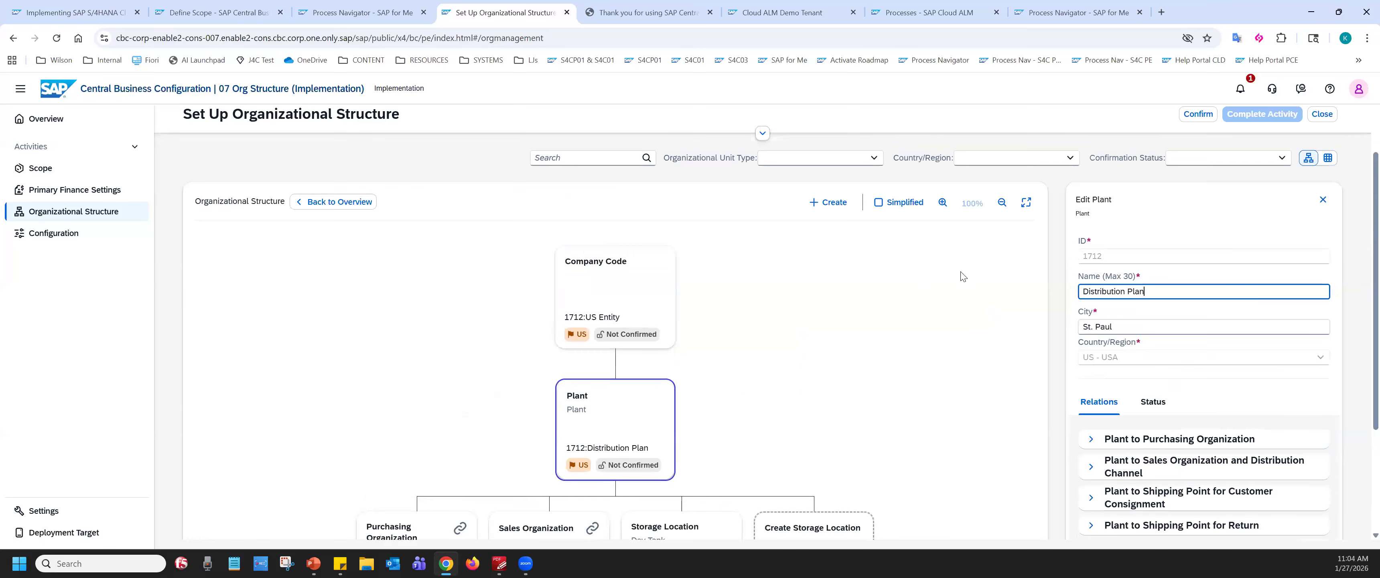
{"action": "scroll", "coordinate": [965, 281], "scroll_direction": "down", "scroll_amount": 2}
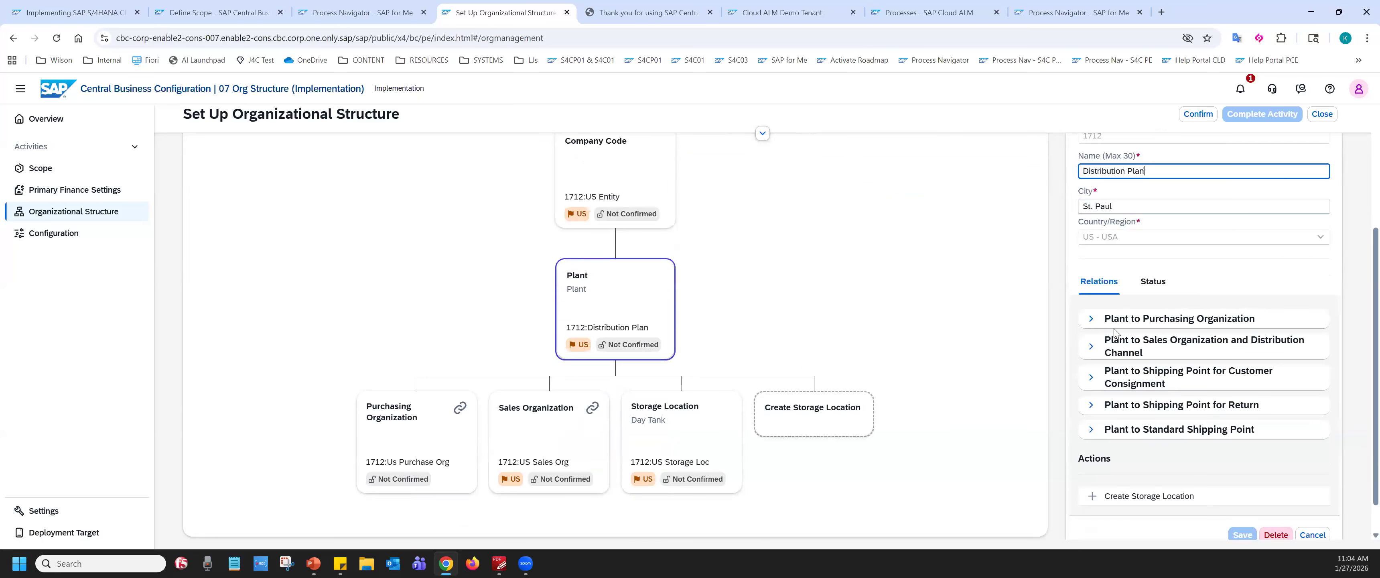
{"action": "left_click", "coordinate": [1090, 320]}
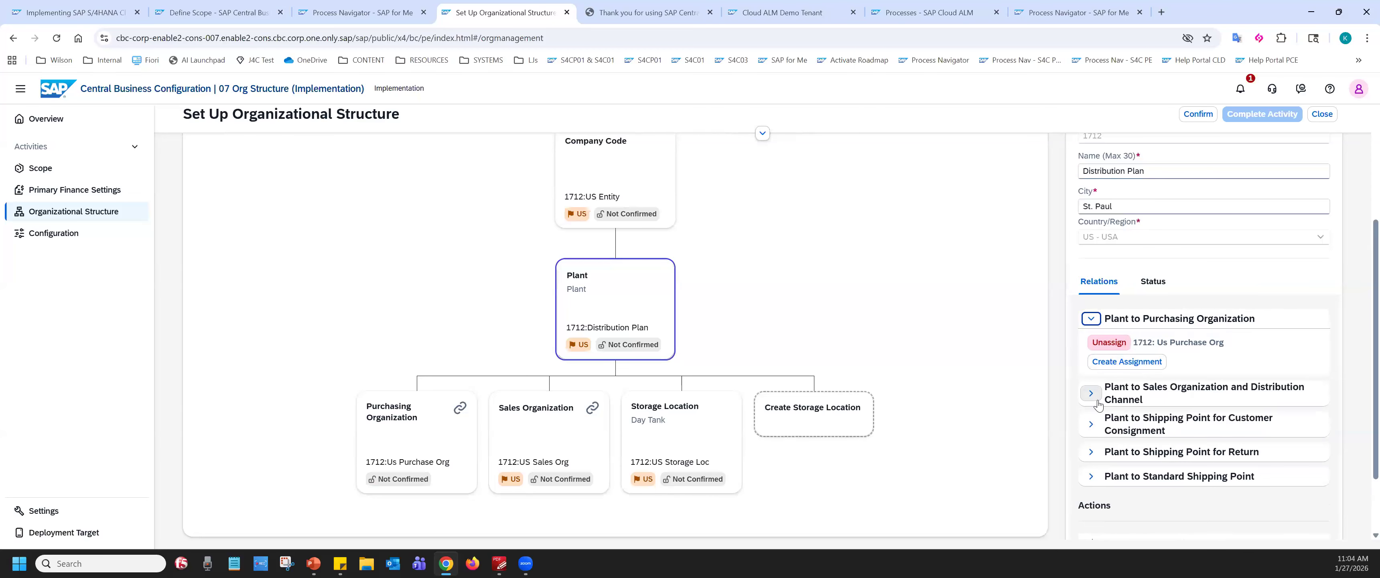
{"action": "left_click", "coordinate": [1093, 396]}
{"action": "scroll", "coordinate": [1098, 406], "scroll_direction": "down", "scroll_amount": 2}
- Assign shipping point 1713: US Shipping Point Consignment to the 1712 plant for customer consignment and save the assignment
{"action": "left_click", "coordinate": [1091, 338]}
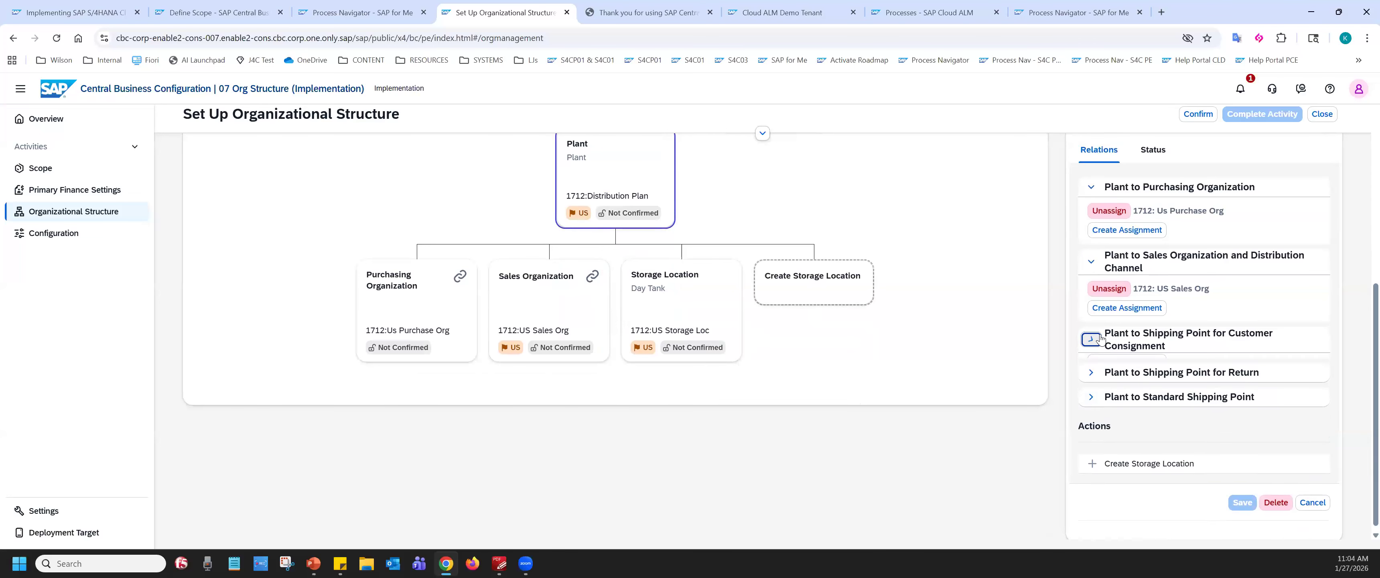
{"action": "left_click", "coordinate": [1135, 367]}
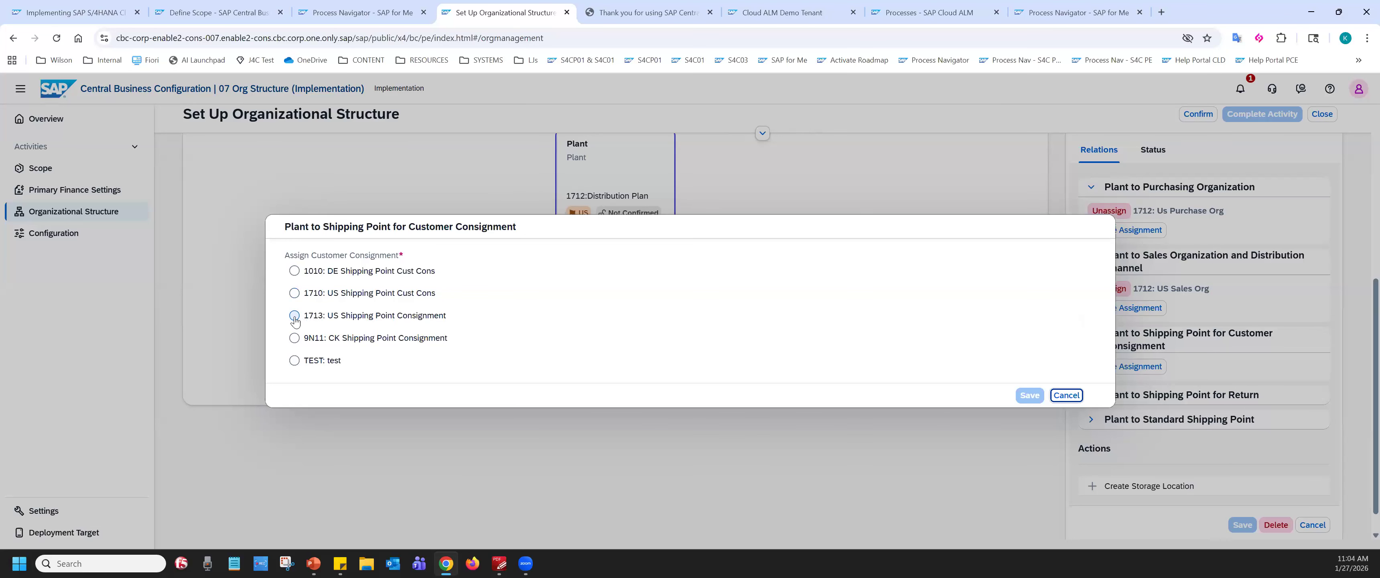
{"action": "left_click", "coordinate": [400, 321]}
{"action": "left_click", "coordinate": [1028, 396]}
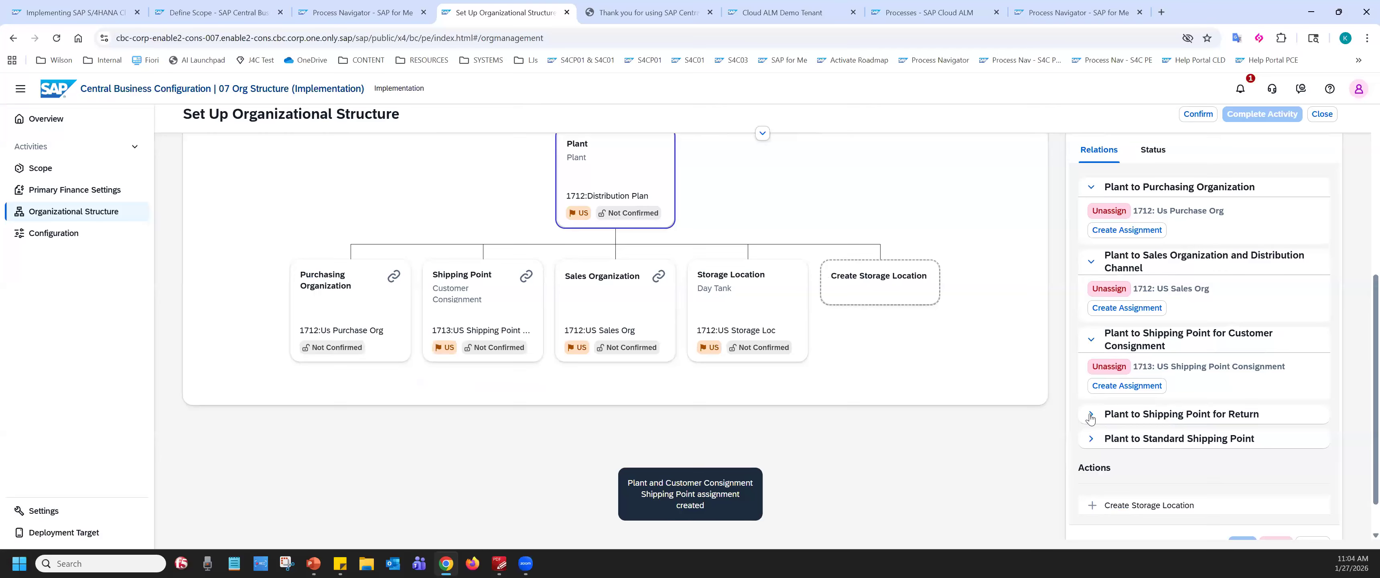
- Assign 1712: US Shipping Point Standard to the 1712 plant as its standard shipping point and save the assignment
{"action": "left_click", "coordinate": [1092, 415]}
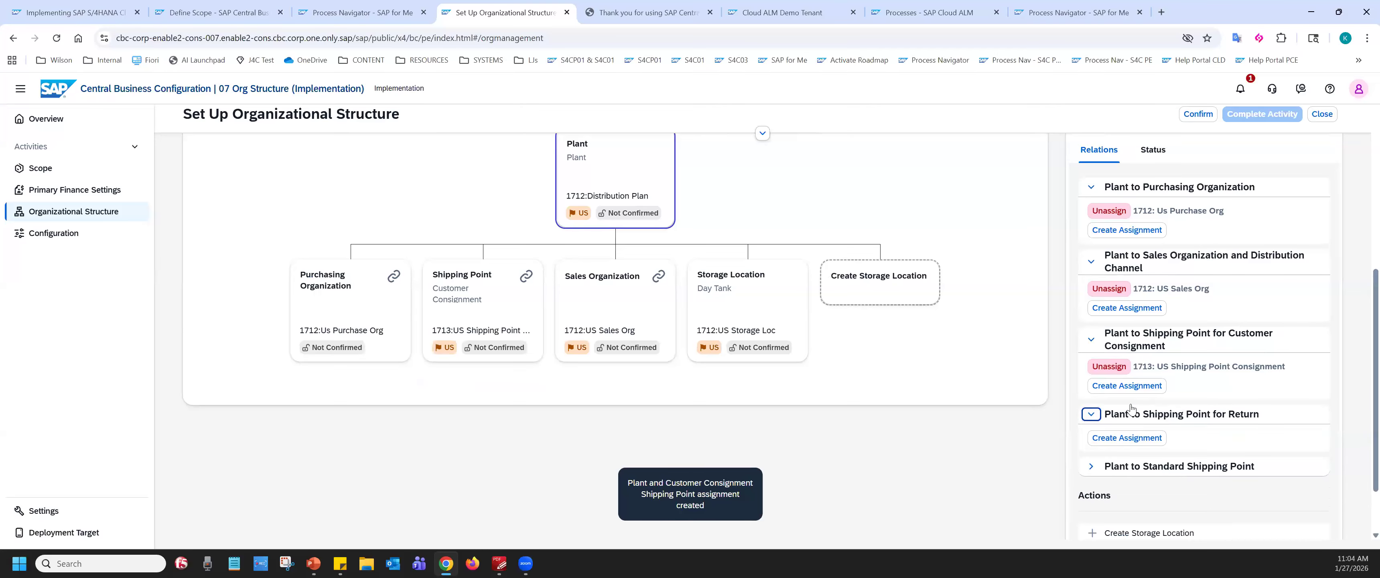
{"action": "scroll", "coordinate": [1091, 416], "scroll_direction": "down", "scroll_amount": 1}
{"action": "left_click", "coordinate": [1091, 408]}
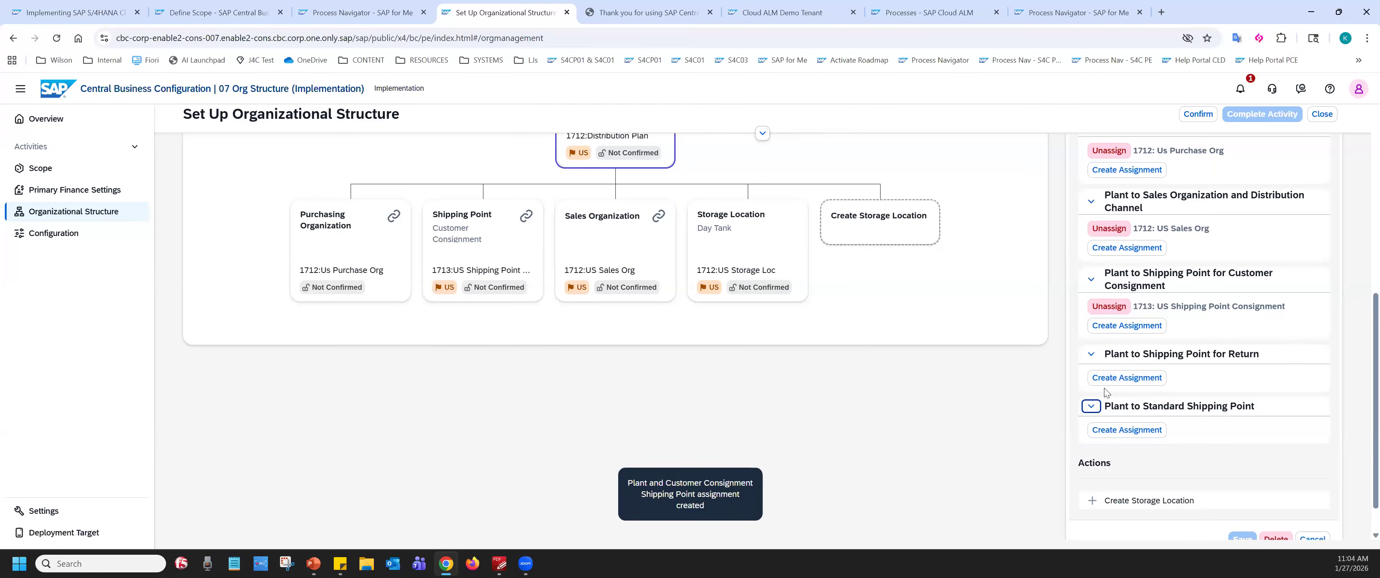
{"action": "left_click", "coordinate": [1120, 430]}
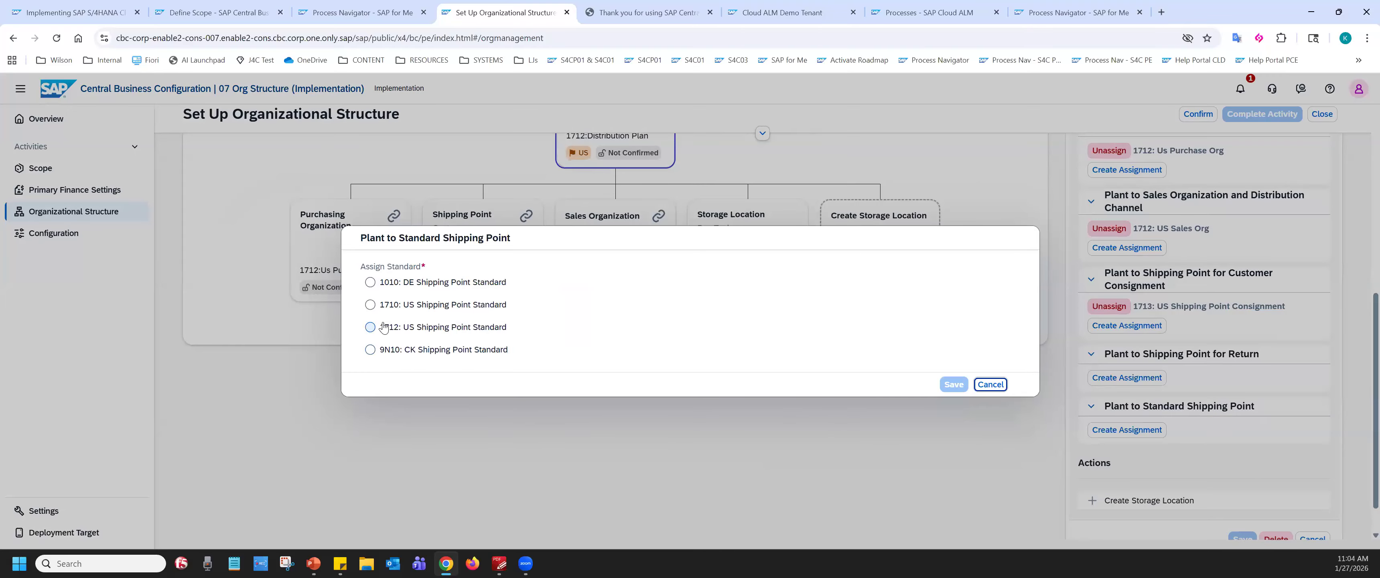
{"action": "left_click", "coordinate": [384, 327]}
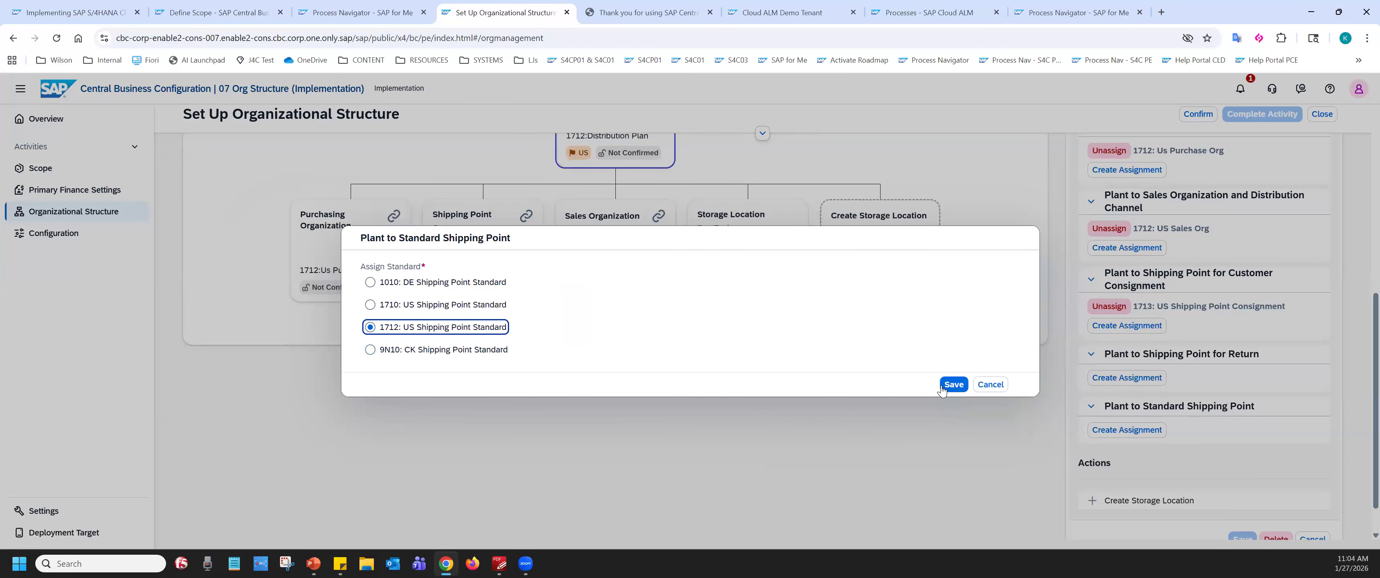
{"action": "left_click", "coordinate": [953, 384]}
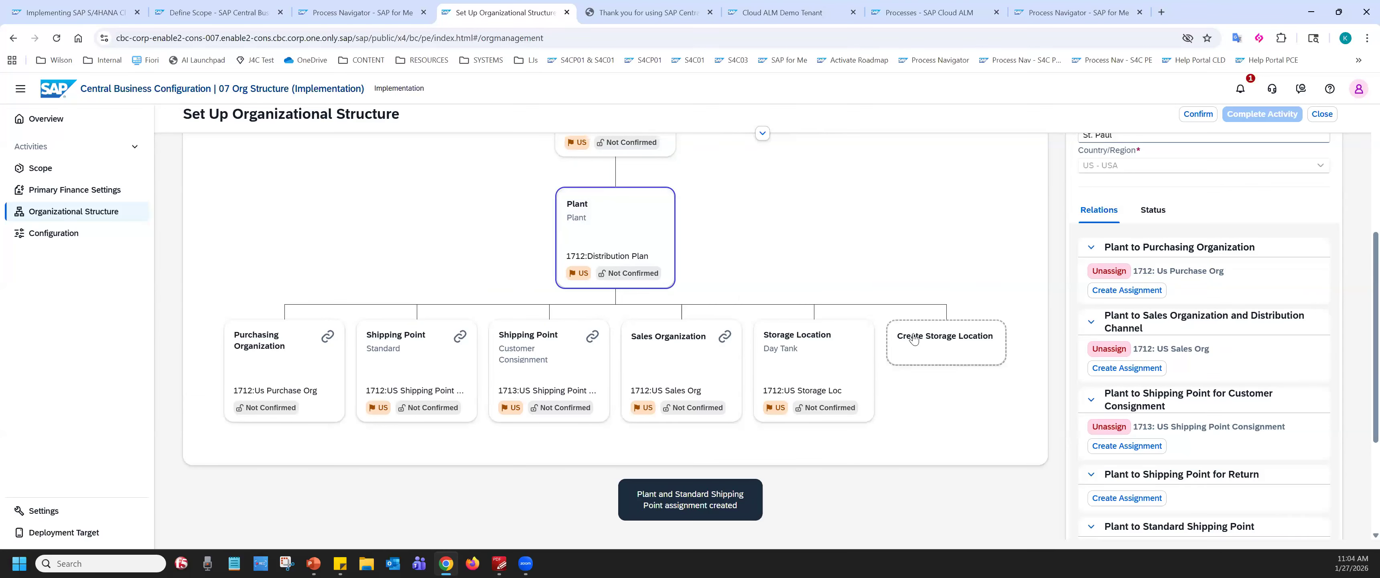
- Examine the 1712 US Storage Loc details and the units linked beneath the 1712 Distribution Plan plant
{"action": "left_click", "coordinate": [827, 345]}
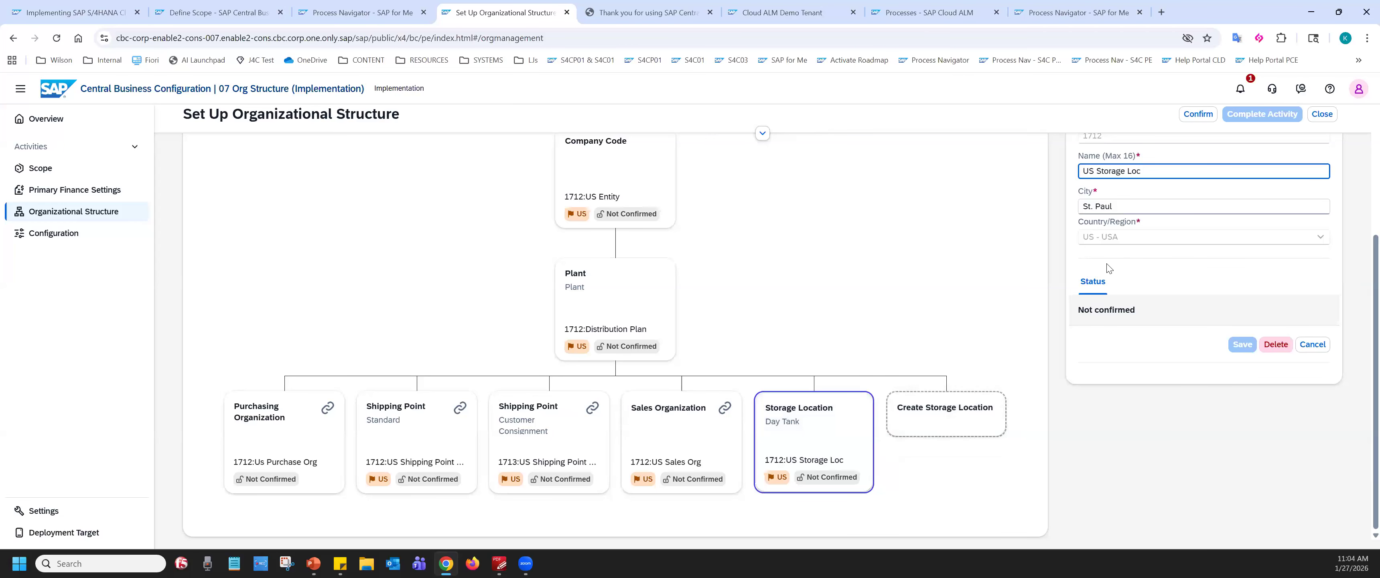
{"action": "left_click", "coordinate": [659, 412]}
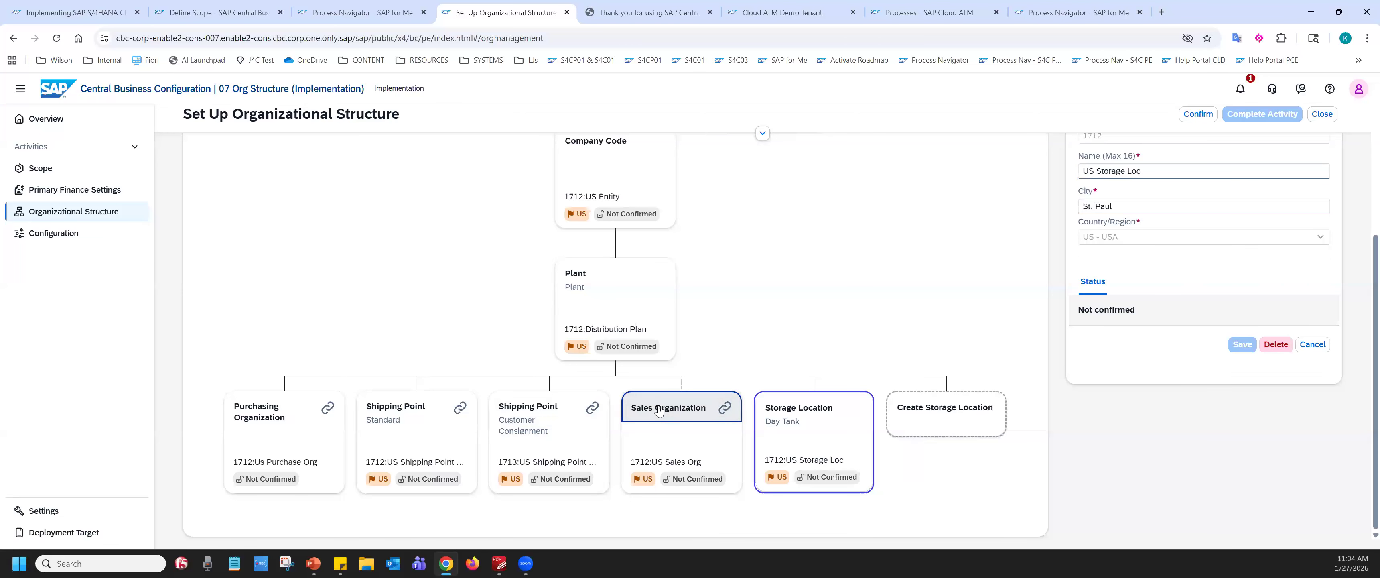
{"action": "scroll", "coordinate": [1074, 287], "scroll_direction": "up", "scroll_amount": 4}
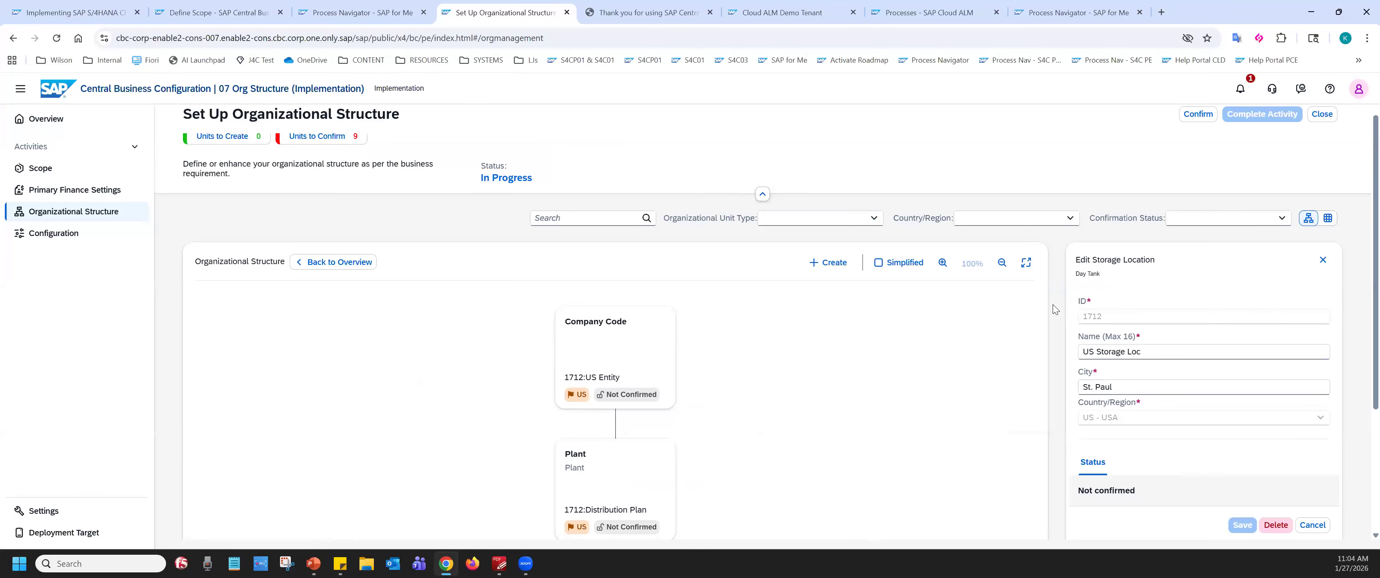
{"action": "scroll", "coordinate": [1055, 309], "scroll_direction": "down", "scroll_amount": 3}
{"action": "left_click", "coordinate": [548, 421]}
{"action": "left_click", "coordinate": [395, 423]}
{"action": "scroll", "coordinate": [670, 300], "scroll_direction": "up", "scroll_amount": 4}
{"action": "scroll", "coordinate": [743, 376], "scroll_direction": "down", "scroll_amount": 3}
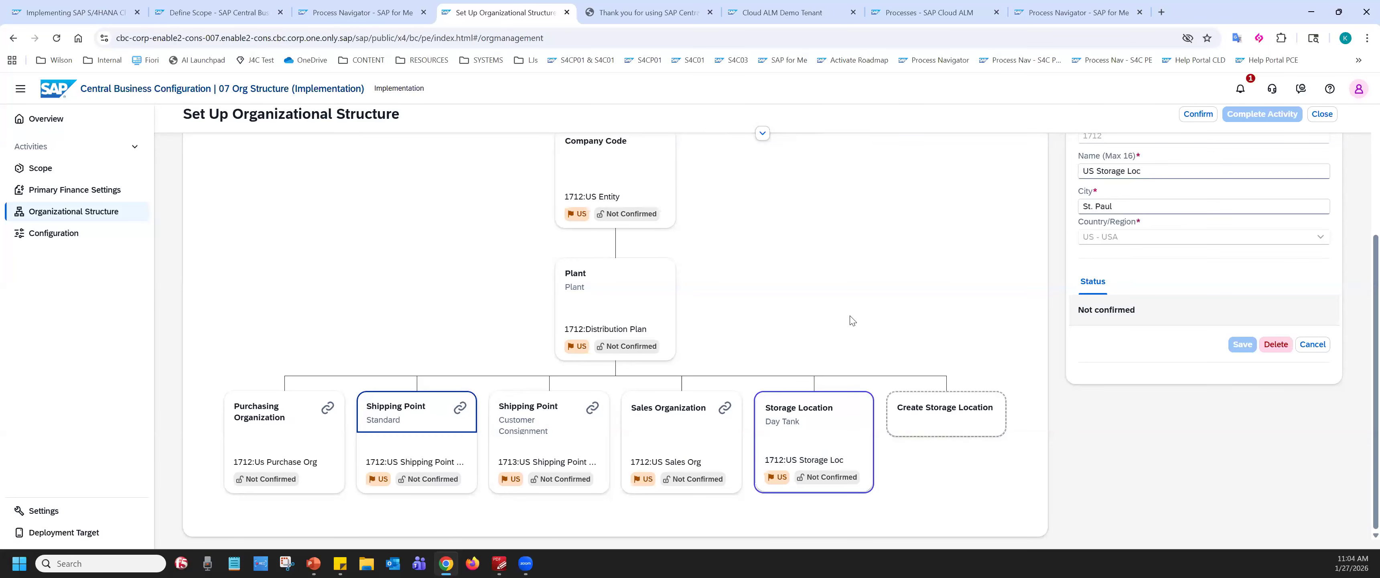
{"action": "scroll", "coordinate": [804, 370], "scroll_direction": "up", "scroll_amount": 3}
{"action": "scroll", "coordinate": [815, 383], "scroll_direction": "down", "scroll_amount": 2}
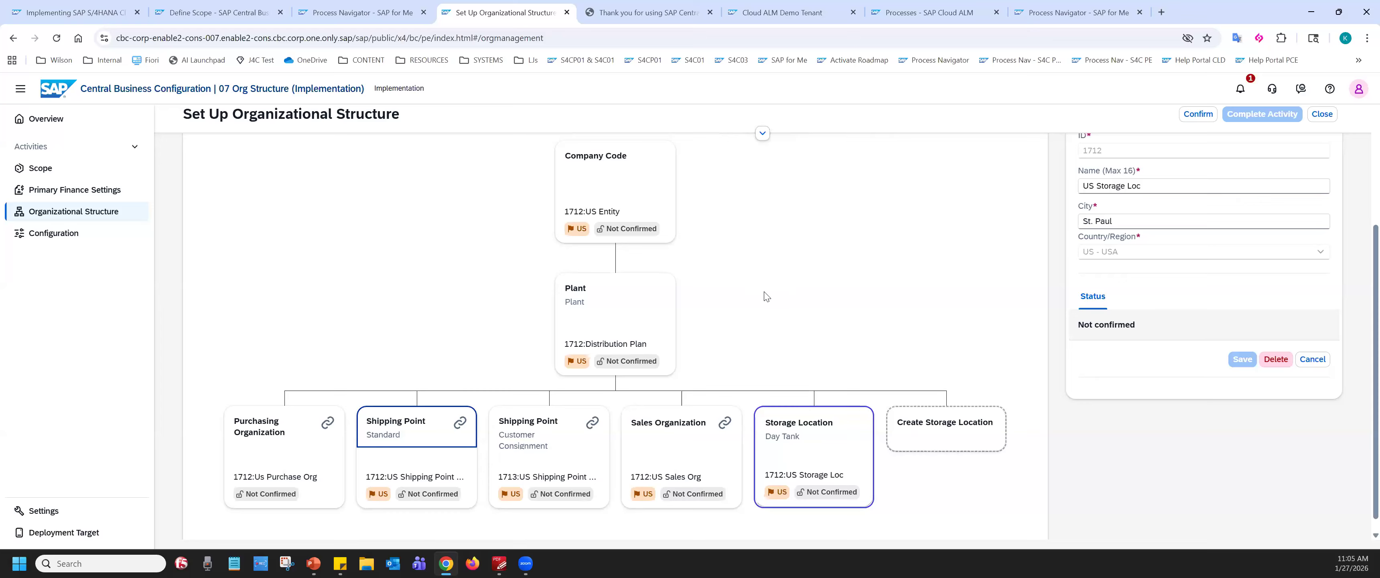
{"action": "scroll", "coordinate": [753, 313], "scroll_direction": "up", "scroll_amount": 3}
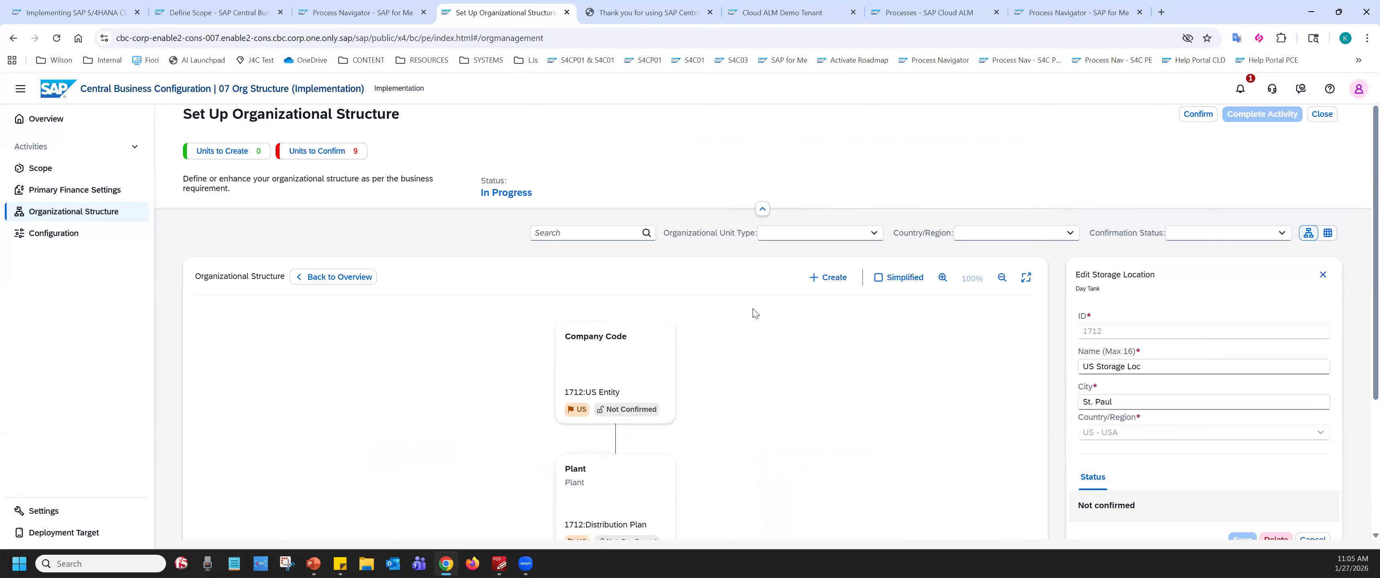
{"action": "scroll", "coordinate": [743, 317], "scroll_direction": "down", "scroll_amount": 1}
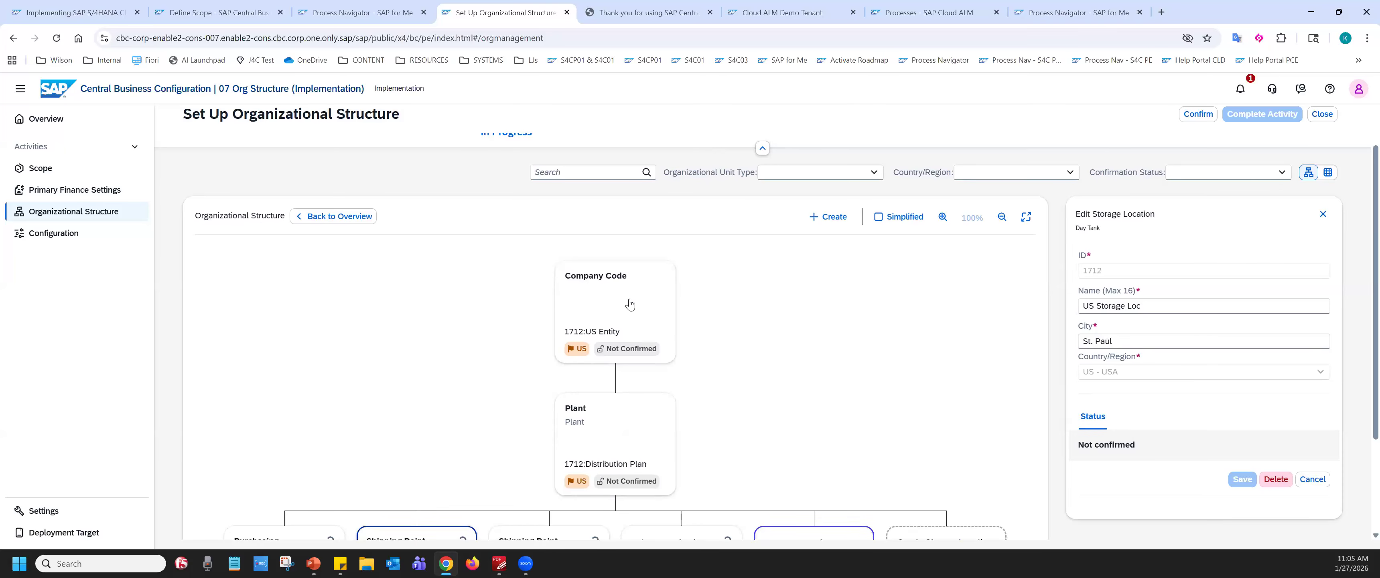
{"action": "scroll", "coordinate": [623, 288], "scroll_direction": "down", "scroll_amount": 2}
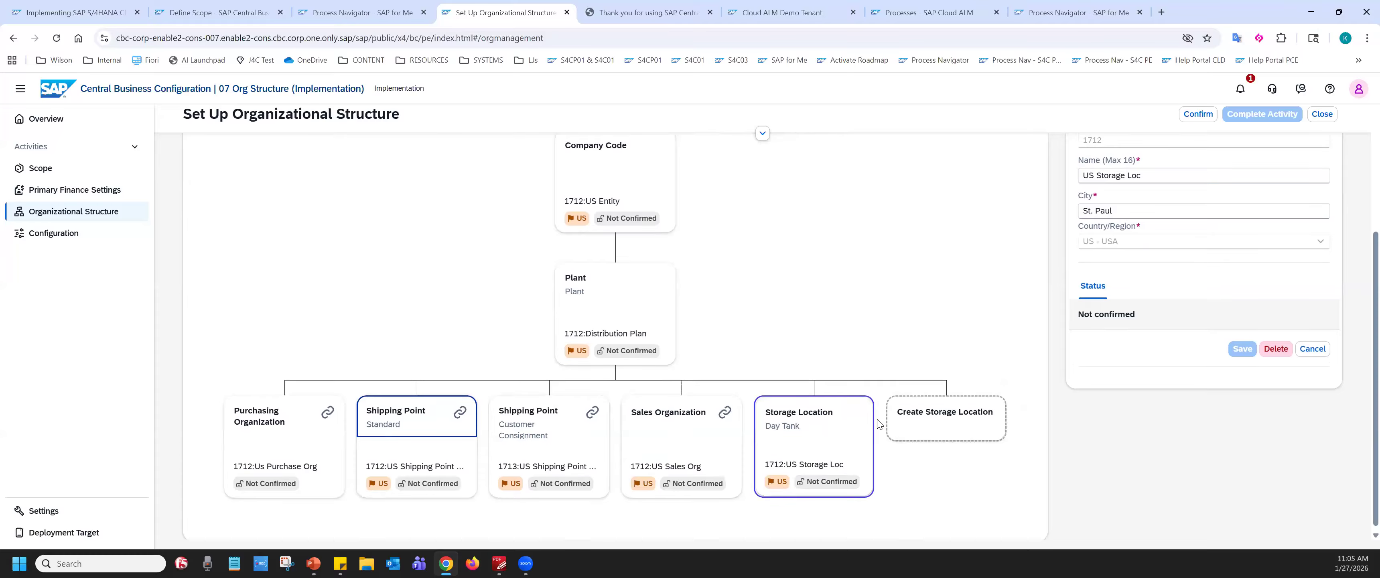
{"action": "scroll", "coordinate": [866, 427], "scroll_direction": "up", "scroll_amount": 3}
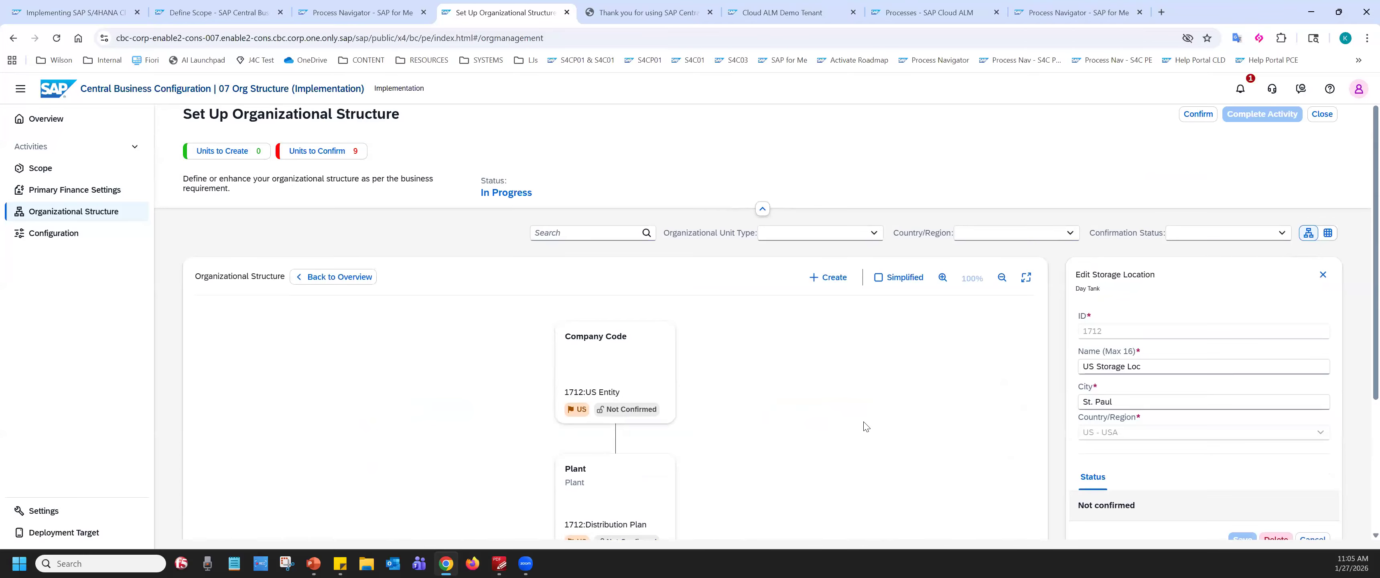
- Return to the structure overview and view the chart full screen in the simplified display
{"action": "left_click", "coordinate": [345, 278]}
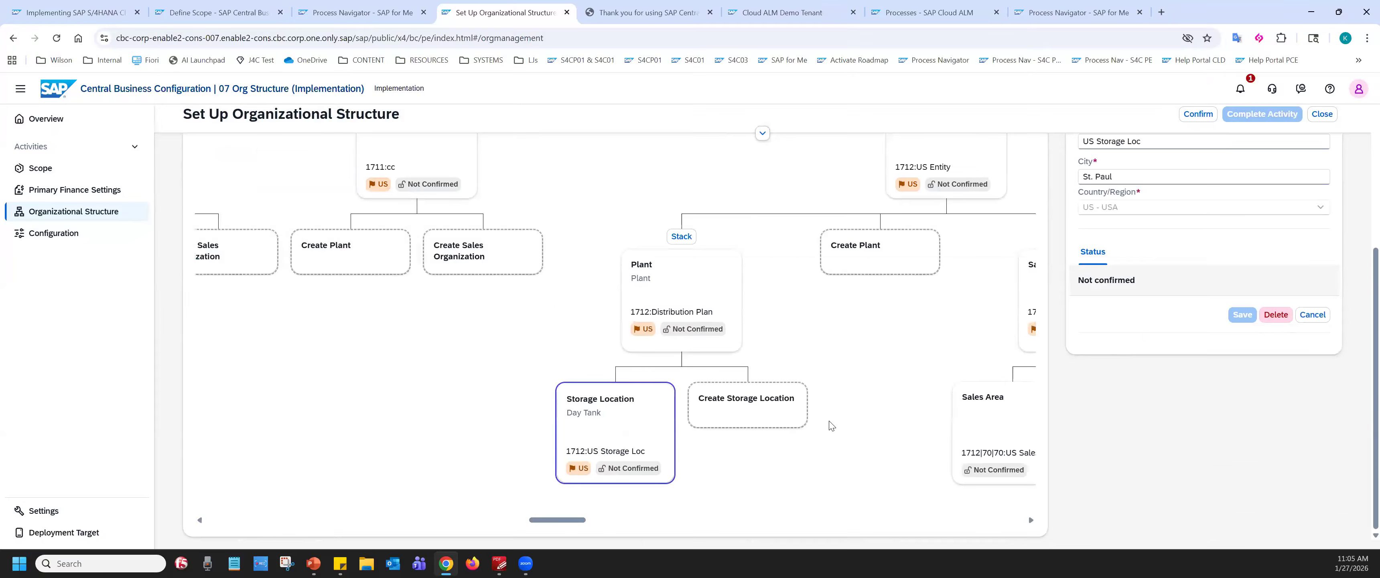
{"action": "scroll", "coordinate": [770, 402], "scroll_direction": "up", "scroll_amount": 3}
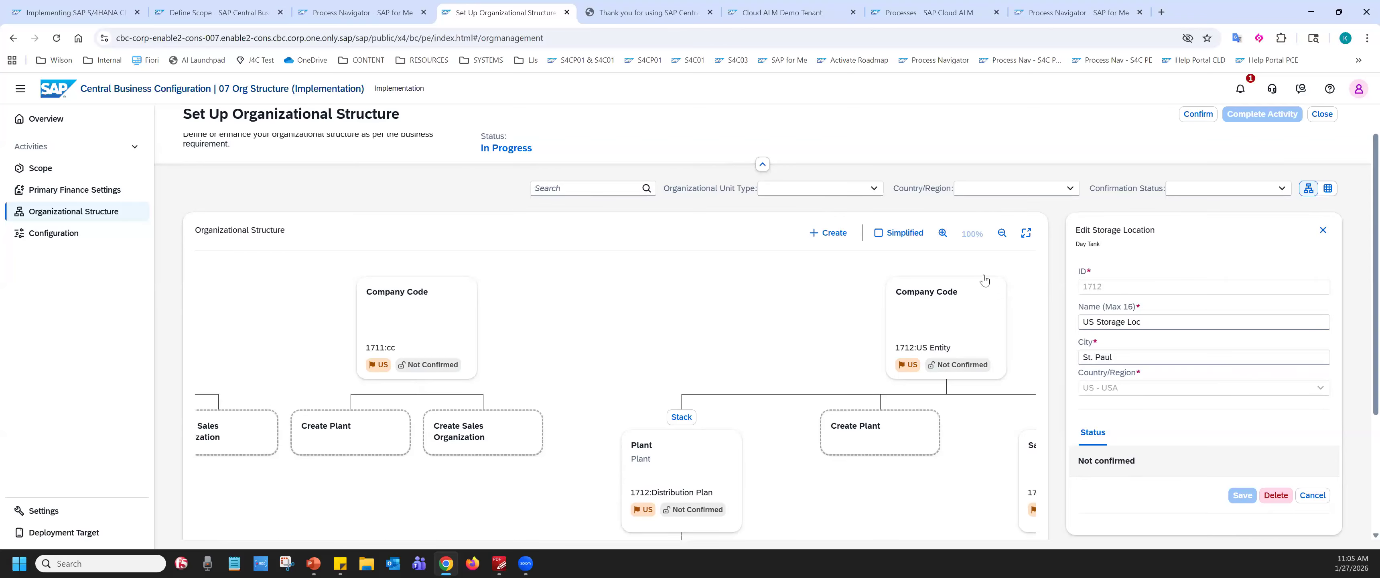
{"action": "left_click", "coordinate": [1026, 233]}
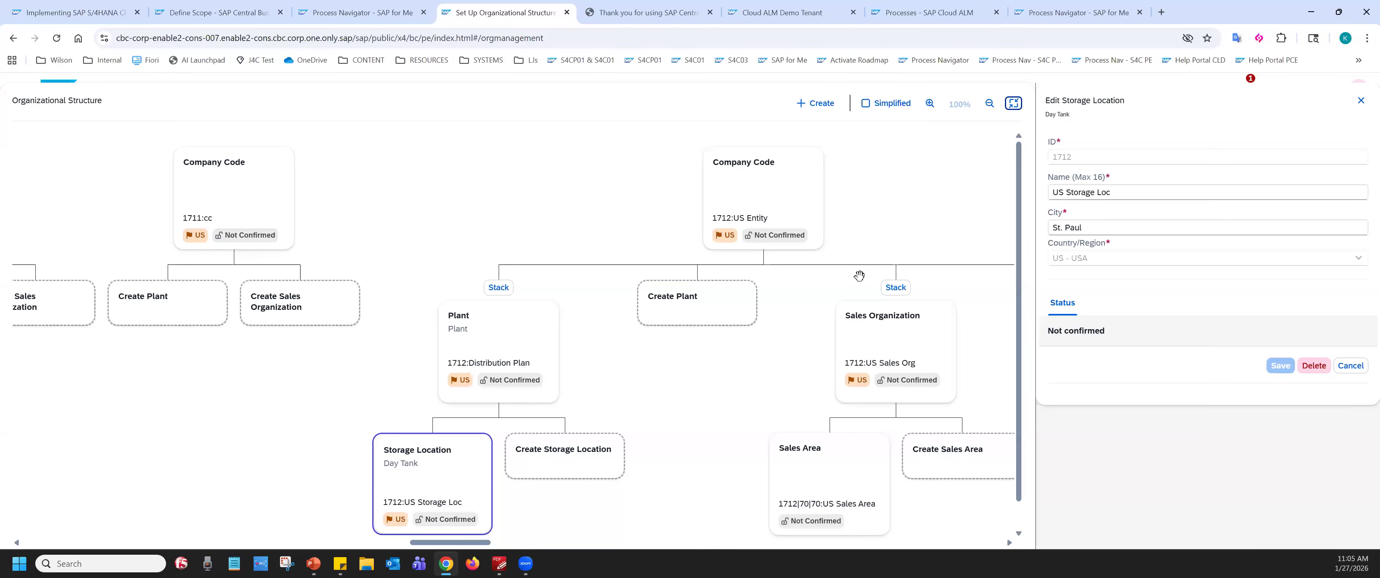
{"action": "scroll", "coordinate": [679, 333], "scroll_direction": "down", "scroll_amount": 1}
{"action": "scroll", "coordinate": [676, 371], "scroll_direction": "up", "scroll_amount": 1}
{"action": "left_click", "coordinate": [865, 107]}
{"action": "left_click_drag", "start_coordinate": [761, 544], "coordinate": [288, 563]}
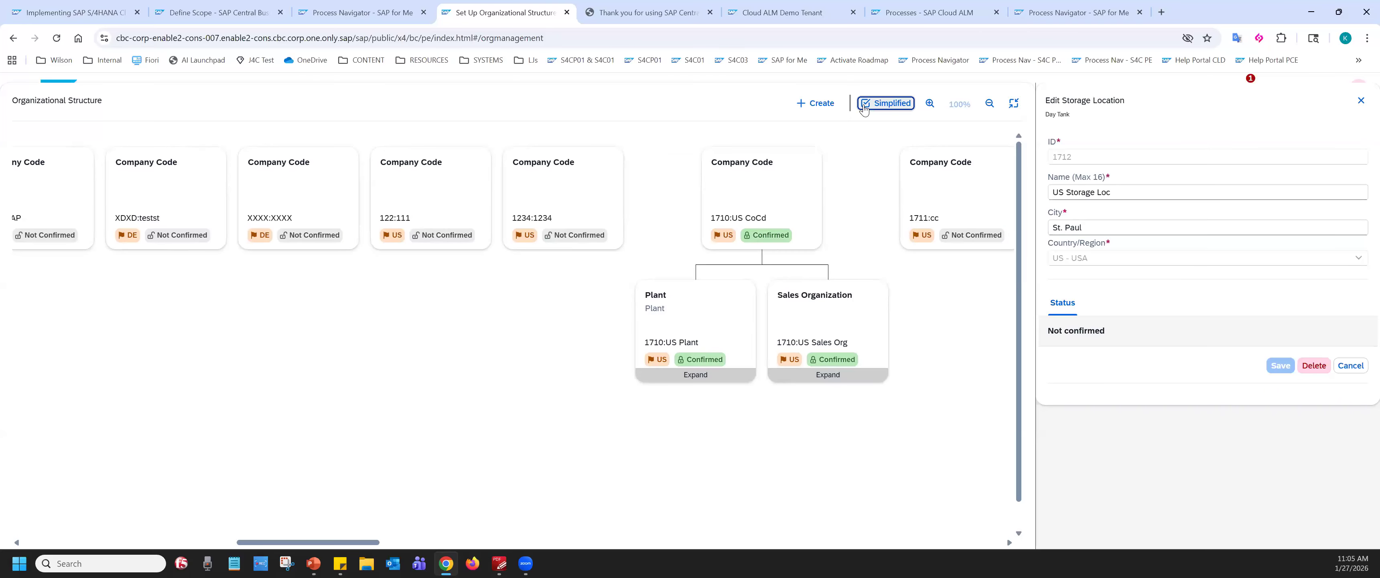
- Exit the full-screen chart and close the storage location details
{"action": "left_click", "coordinate": [1014, 103]}
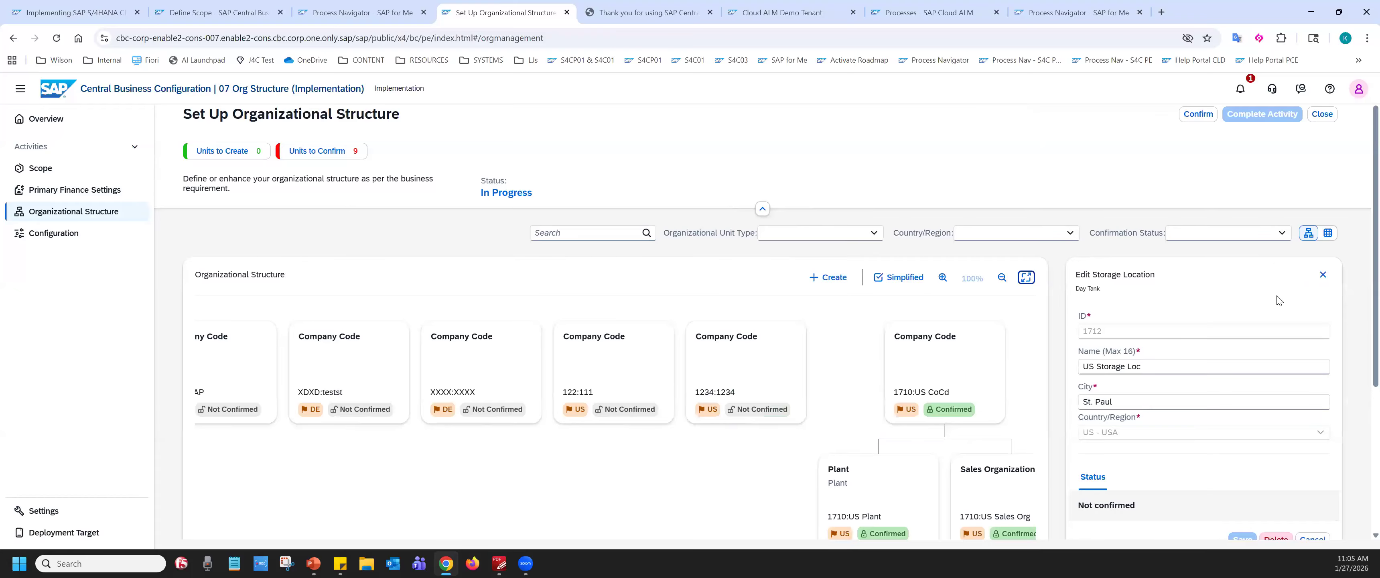
{"action": "left_click", "coordinate": [1323, 276]}
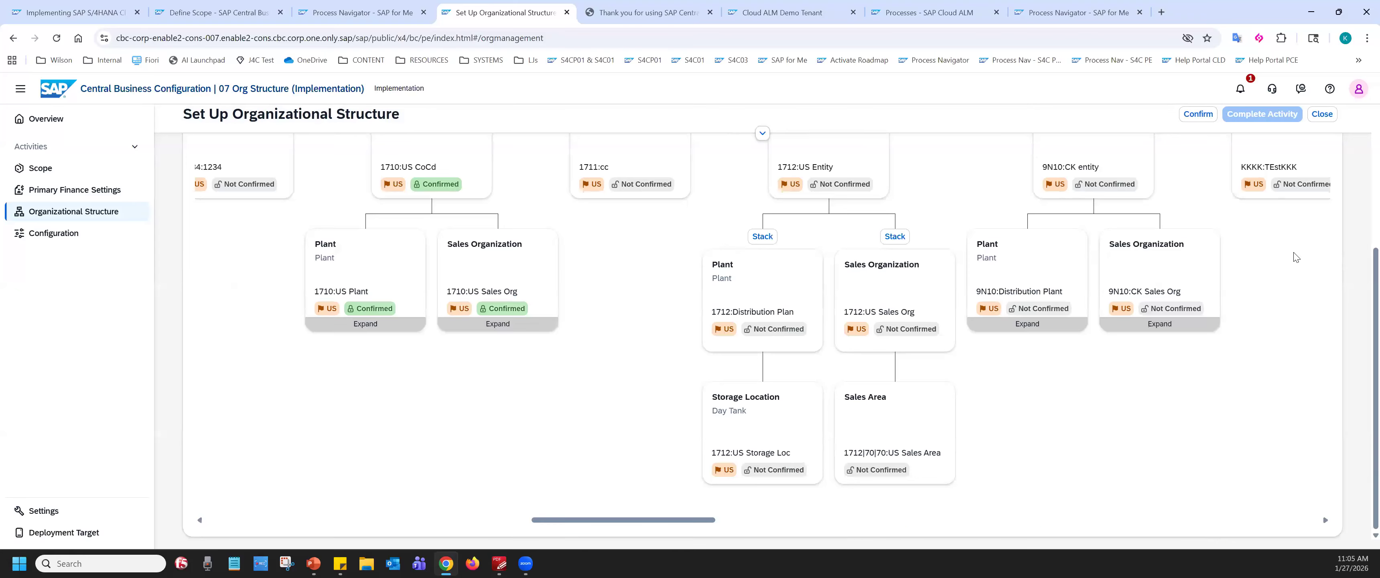
- Switch the organizational structure to the table view and examine the 1712 US Entity hierarchy and the other listed units
{"action": "scroll", "coordinate": [1296, 257], "scroll_direction": "up", "scroll_amount": 5}
{"action": "key", "text": "ctrl"}
{"action": "key", "text": "ctrl"}
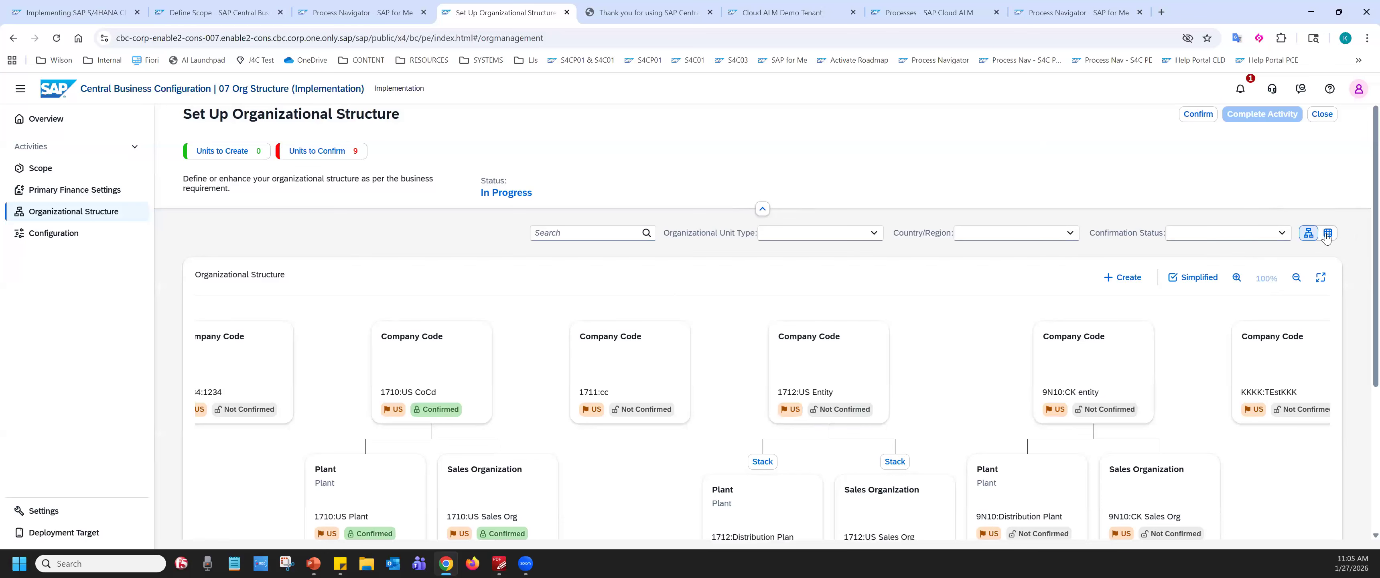
{"action": "key", "text": "ctrl"}
{"action": "left_click", "coordinate": [1329, 233]}
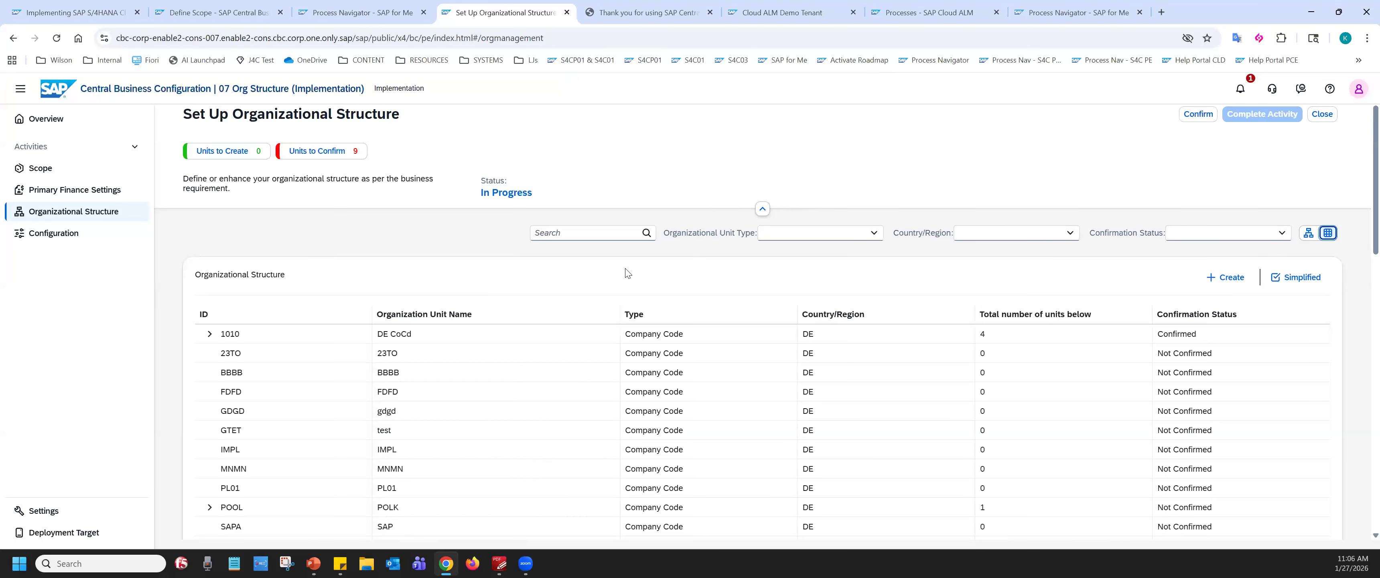
{"action": "scroll", "coordinate": [623, 273], "scroll_direction": "down", "scroll_amount": 1}
{"action": "scroll", "coordinate": [625, 273], "scroll_direction": "down", "scroll_amount": 3}
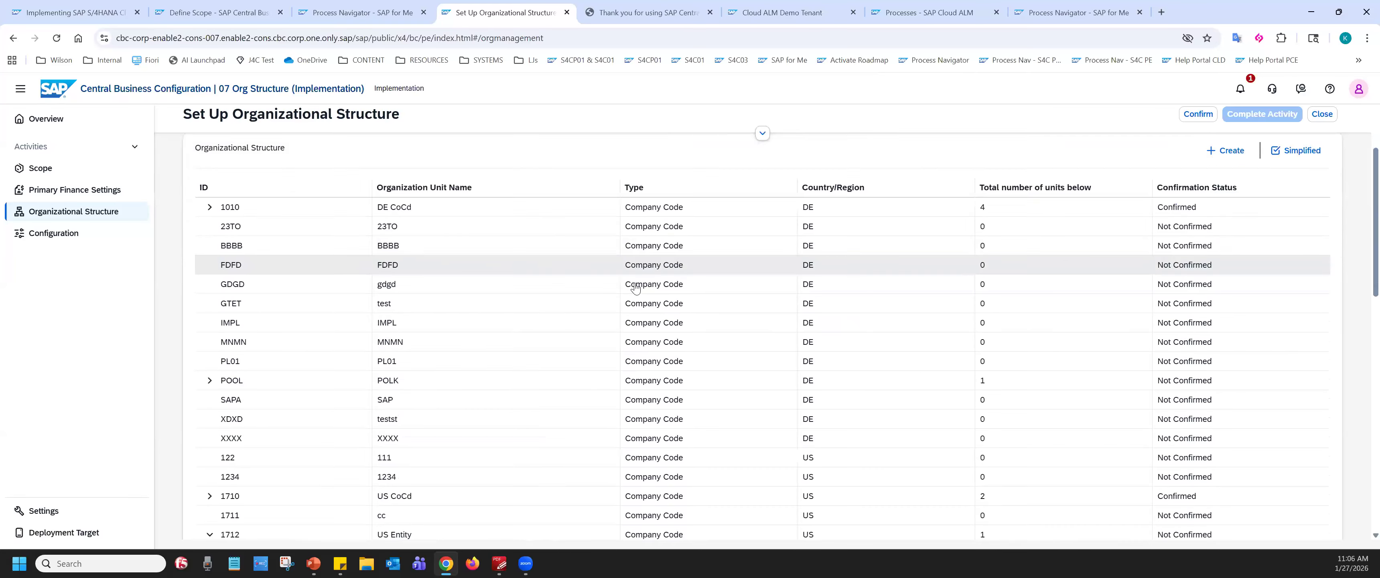
{"action": "scroll", "coordinate": [611, 310], "scroll_direction": "down", "scroll_amount": 10}
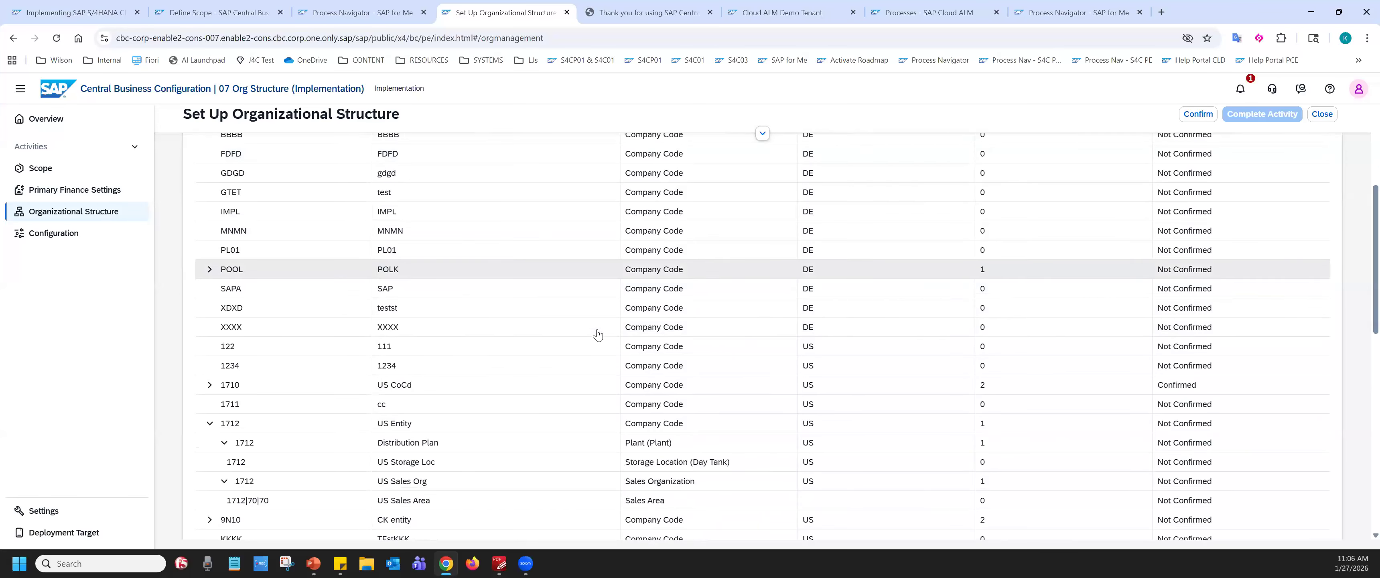
{"action": "scroll", "coordinate": [343, 383], "scroll_direction": "down", "scroll_amount": 4}
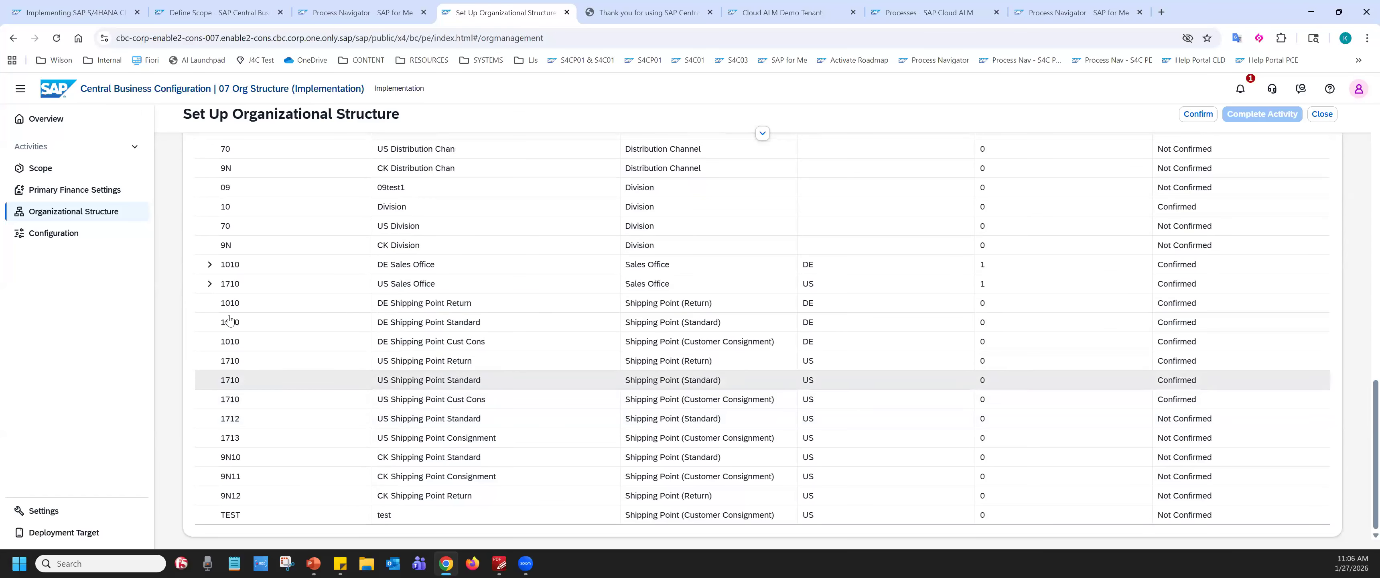
{"action": "scroll", "coordinate": [248, 305], "scroll_direction": "up", "scroll_amount": 12}
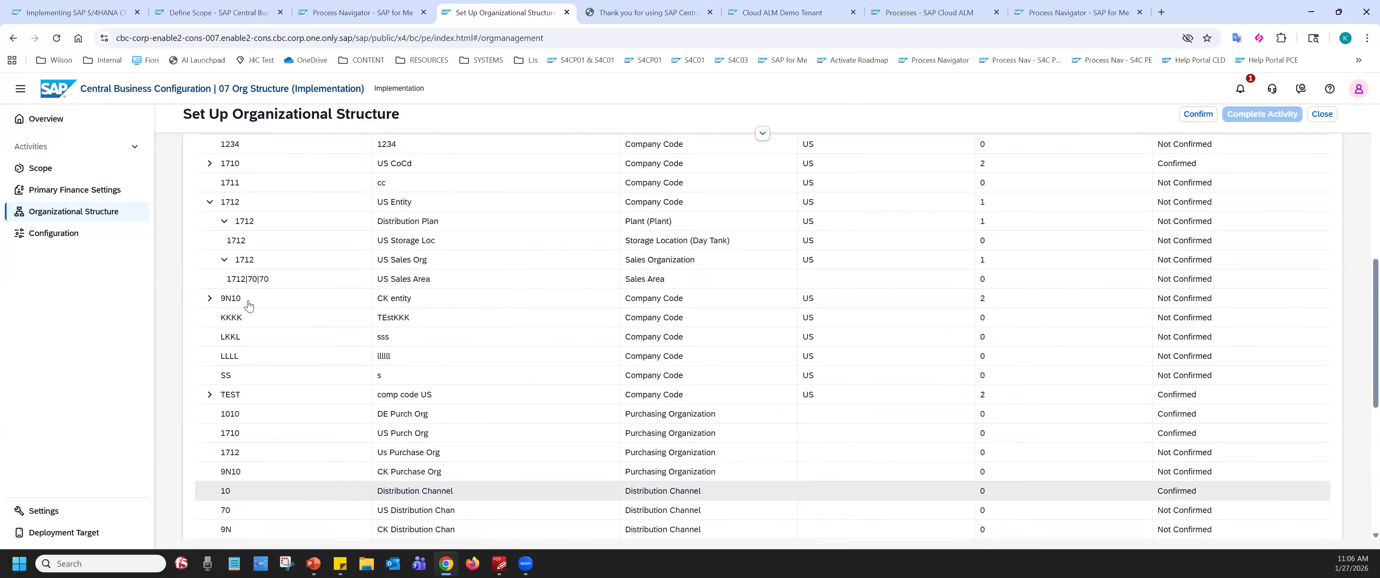
- Open the details of the 1712 US Entity company code from the organizational structure table
{"action": "left_click", "coordinate": [227, 268]}
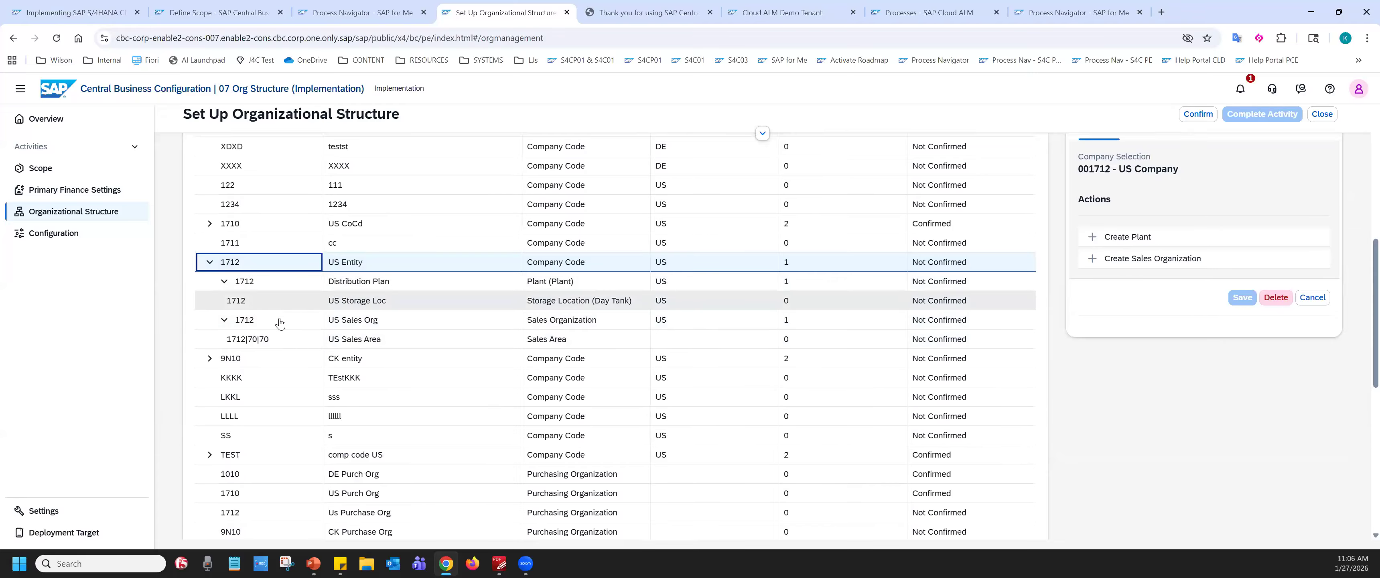
{"action": "scroll", "coordinate": [279, 326], "scroll_direction": "up", "scroll_amount": 5}
{"action": "scroll", "coordinate": [278, 326], "scroll_direction": "up", "scroll_amount": 2}
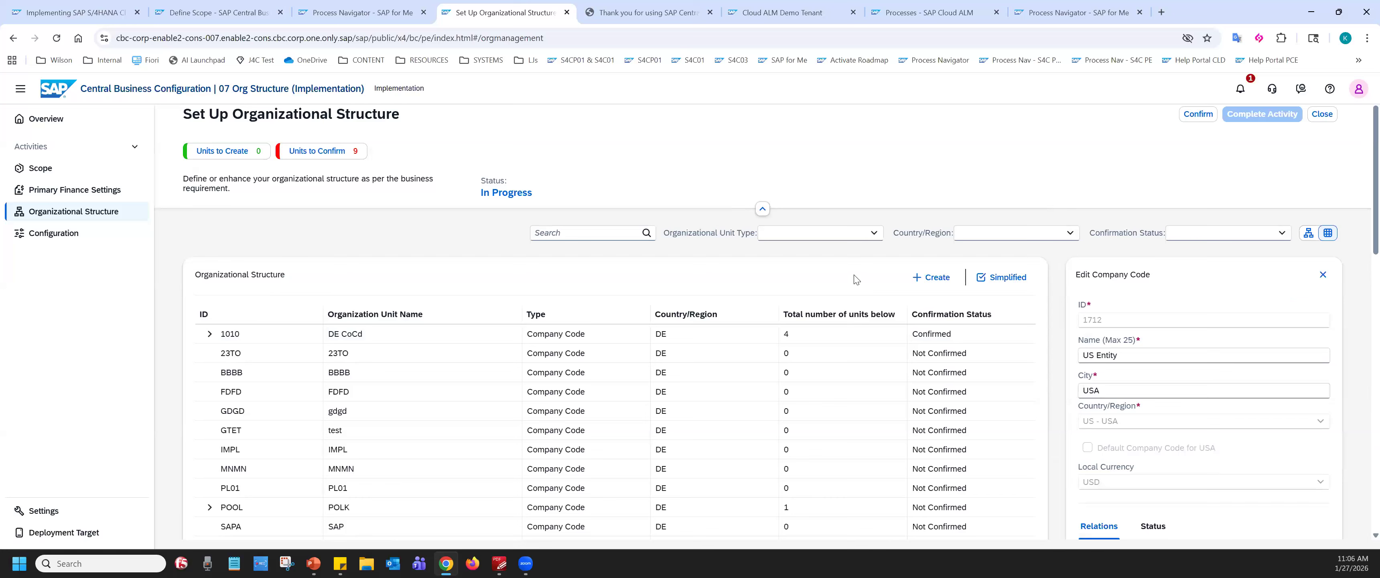
- Check the mandatory and recommended breakdowns for the units to create and the units to confirm
{"action": "left_click", "coordinate": [243, 156]}
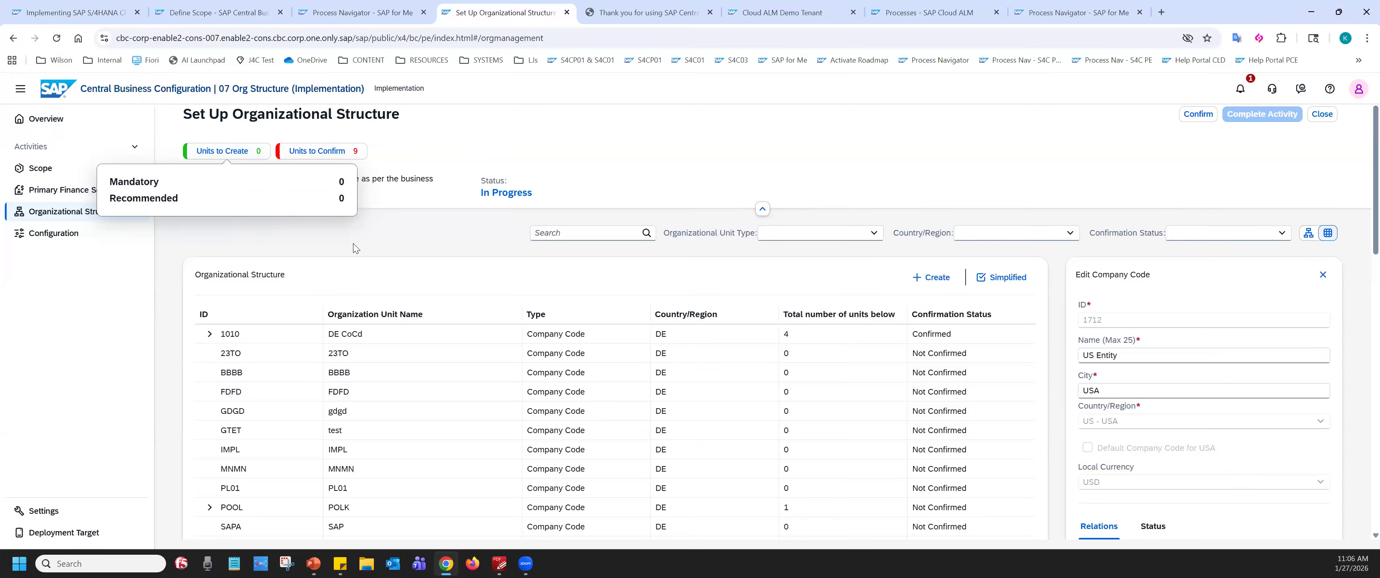
{"action": "left_click", "coordinate": [383, 254]}
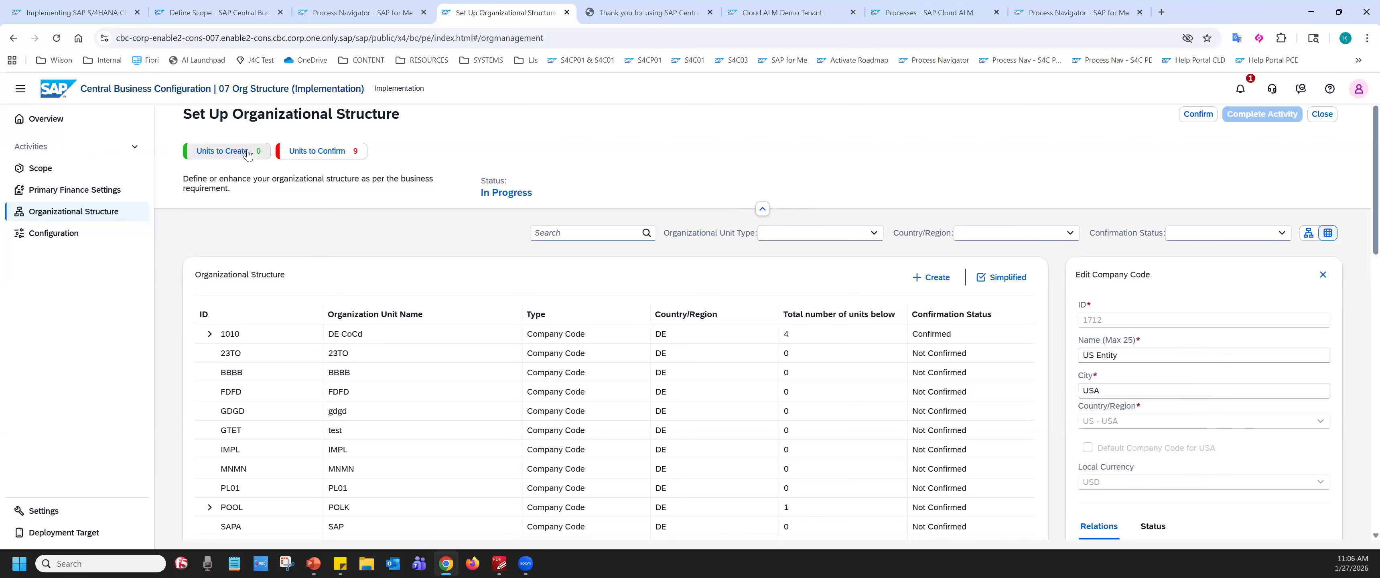
{"action": "left_click", "coordinate": [336, 155]}
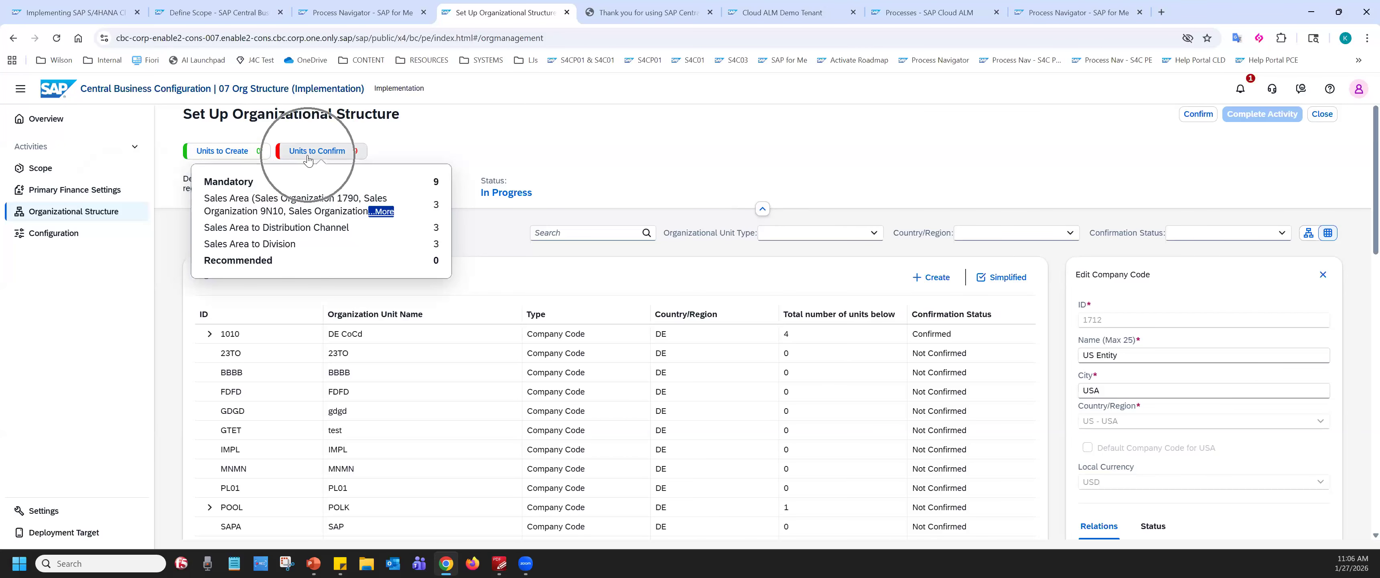
{"action": "left_click", "coordinate": [464, 239]}
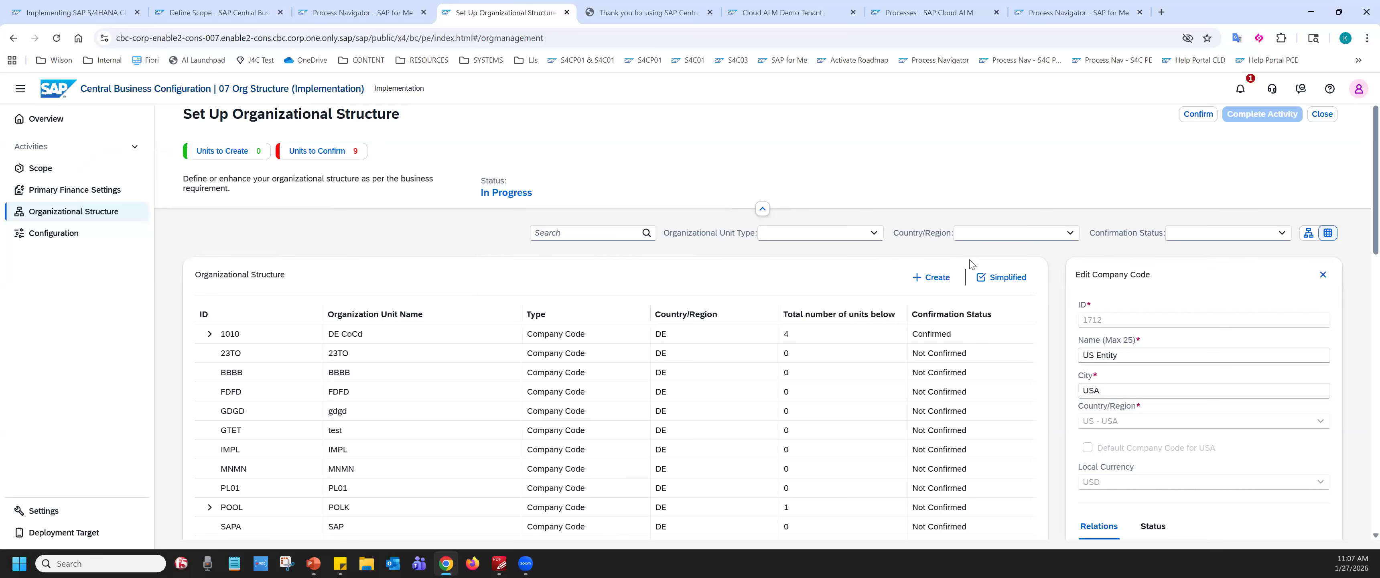
- Select the 1712 US Entity for confirmation, inspect its subordinate units and the deletion warning, and cancel the confirmation
{"action": "left_click", "coordinate": [1196, 115]}
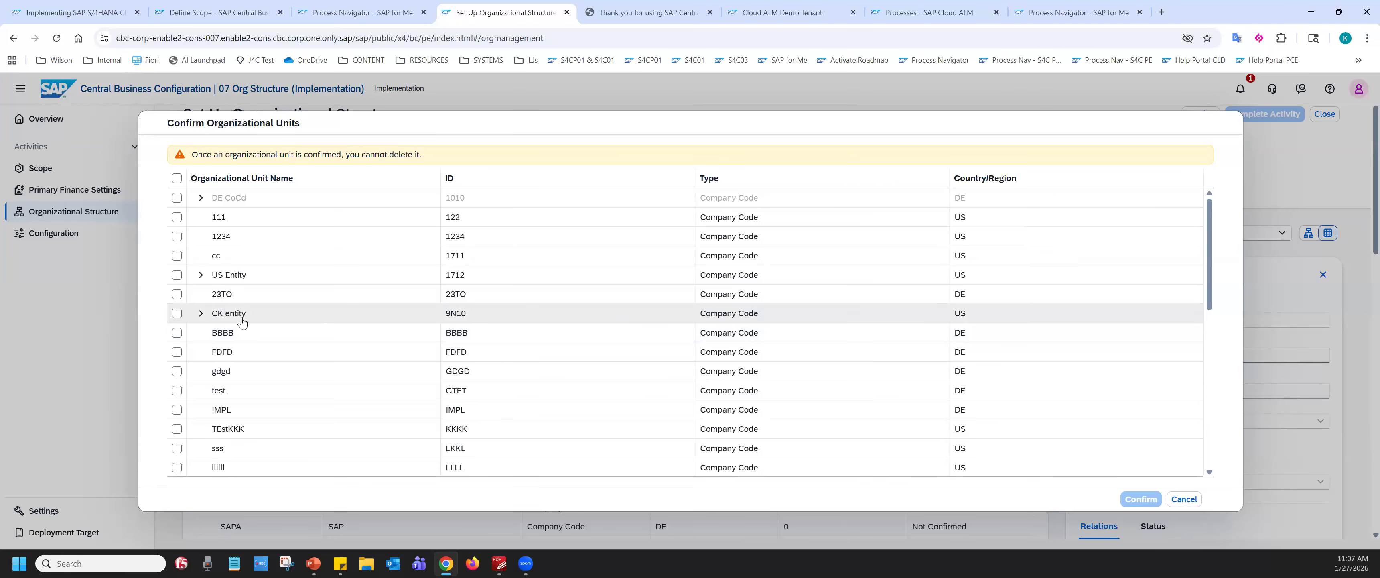
{"action": "left_click", "coordinate": [201, 275]}
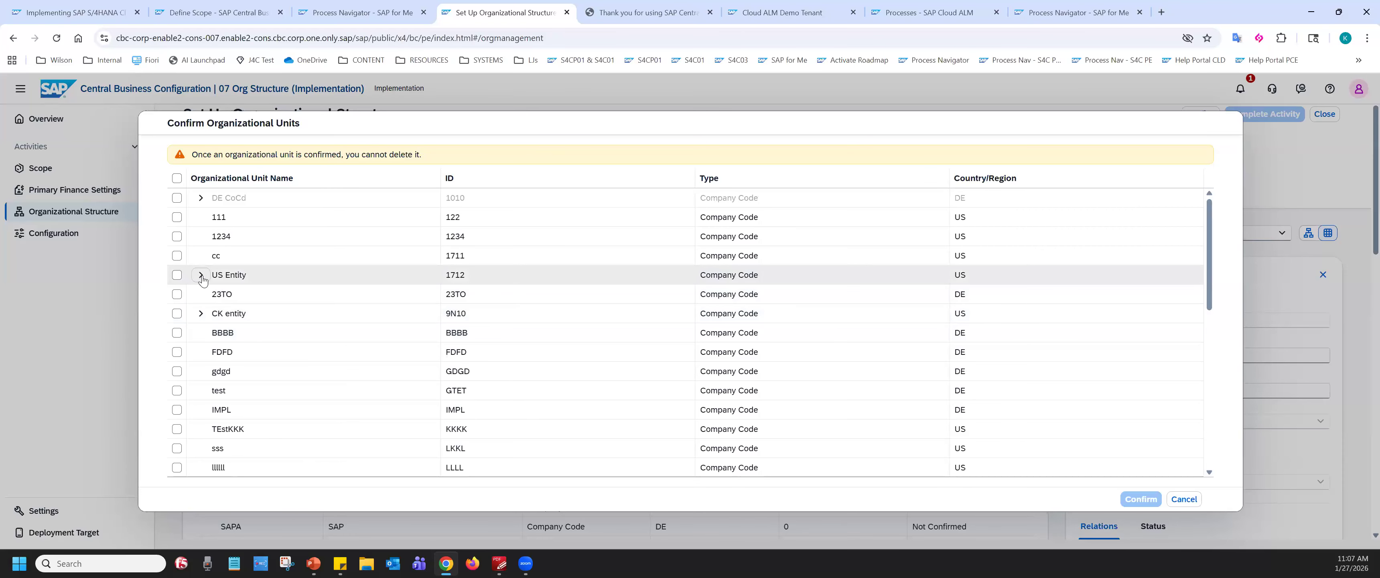
{"action": "left_click", "coordinate": [201, 274]}
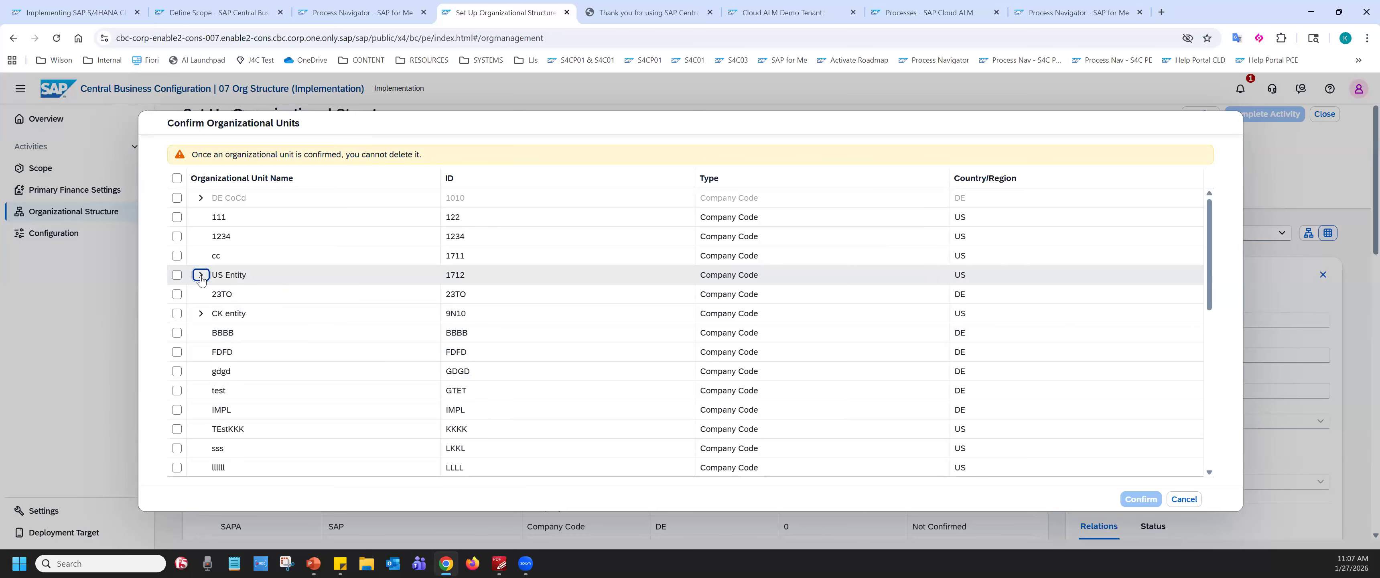
{"action": "left_click", "coordinate": [177, 276]}
{"action": "left_click", "coordinate": [201, 275]}
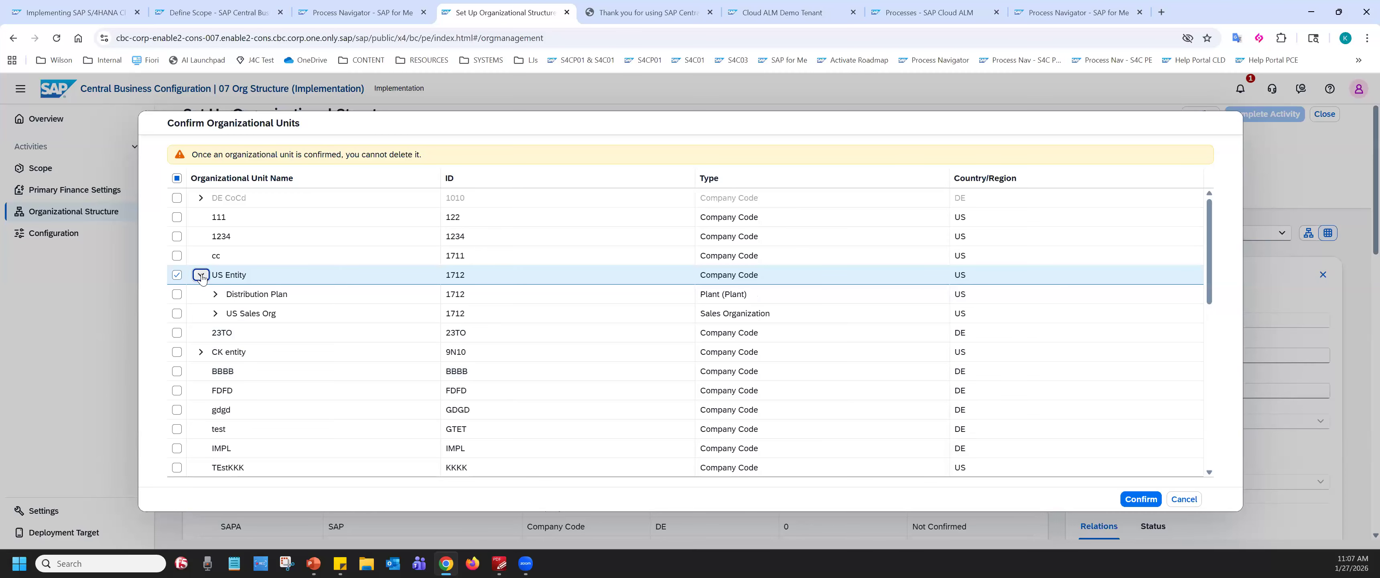
{"action": "left_click", "coordinate": [201, 275]}
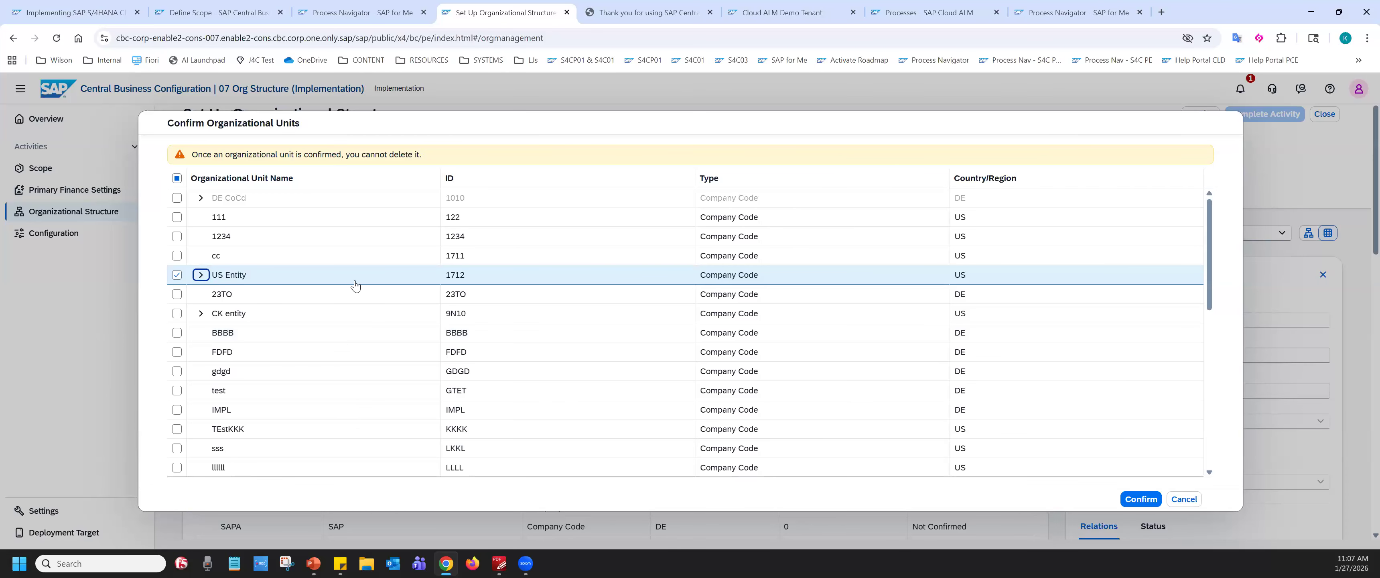
{"action": "left_click_drag", "start_coordinate": [197, 155], "coordinate": [417, 165]}
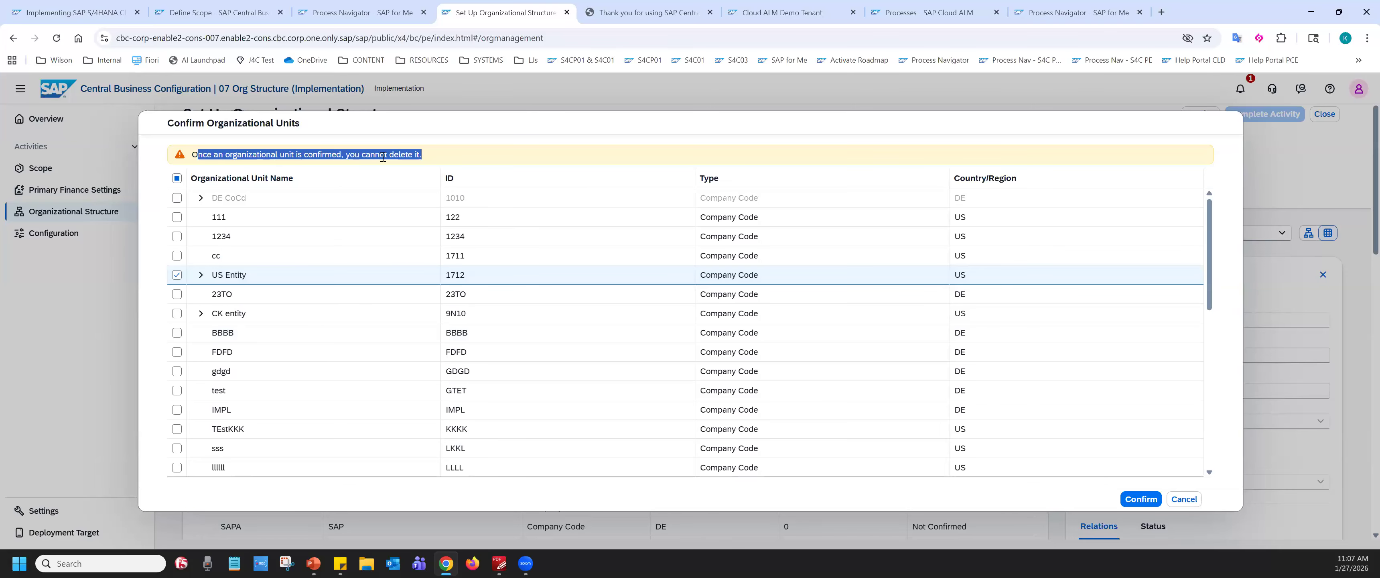
{"action": "left_click", "coordinate": [367, 157]}
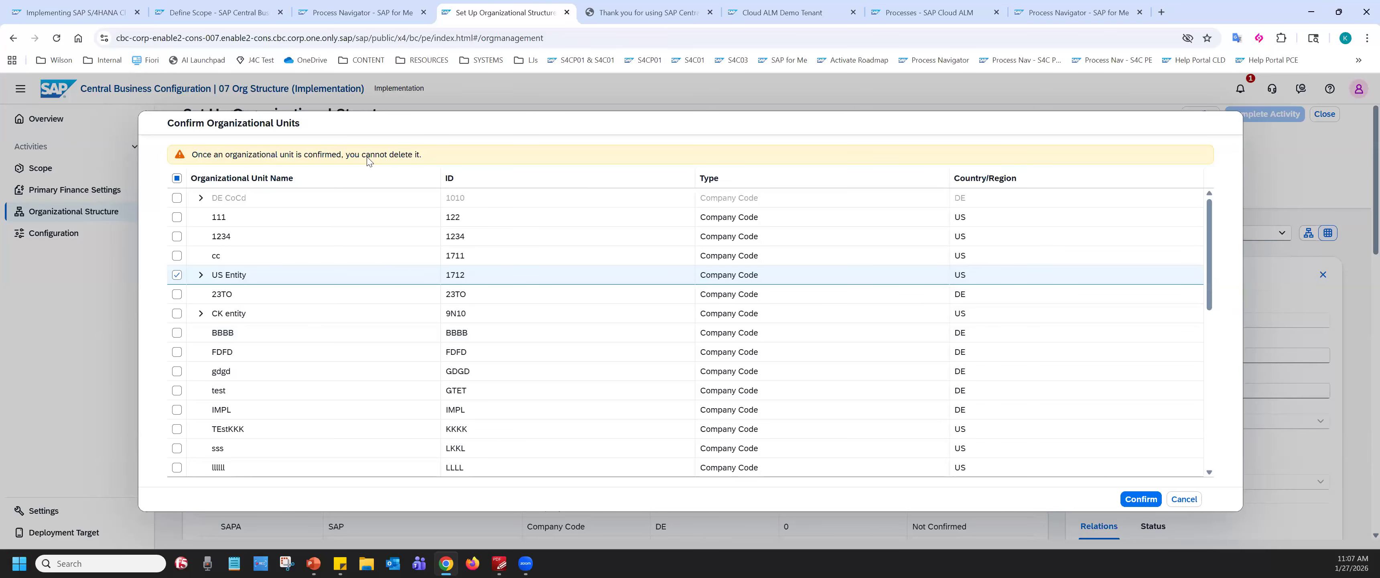
{"action": "left_click", "coordinate": [1137, 500]}
{"action": "left_click", "coordinate": [1186, 503]}
- Close the organizational structure setup and check the Deploy Scope and Organizational Structure activity in the project overview
{"action": "left_click", "coordinate": [1264, 117]}
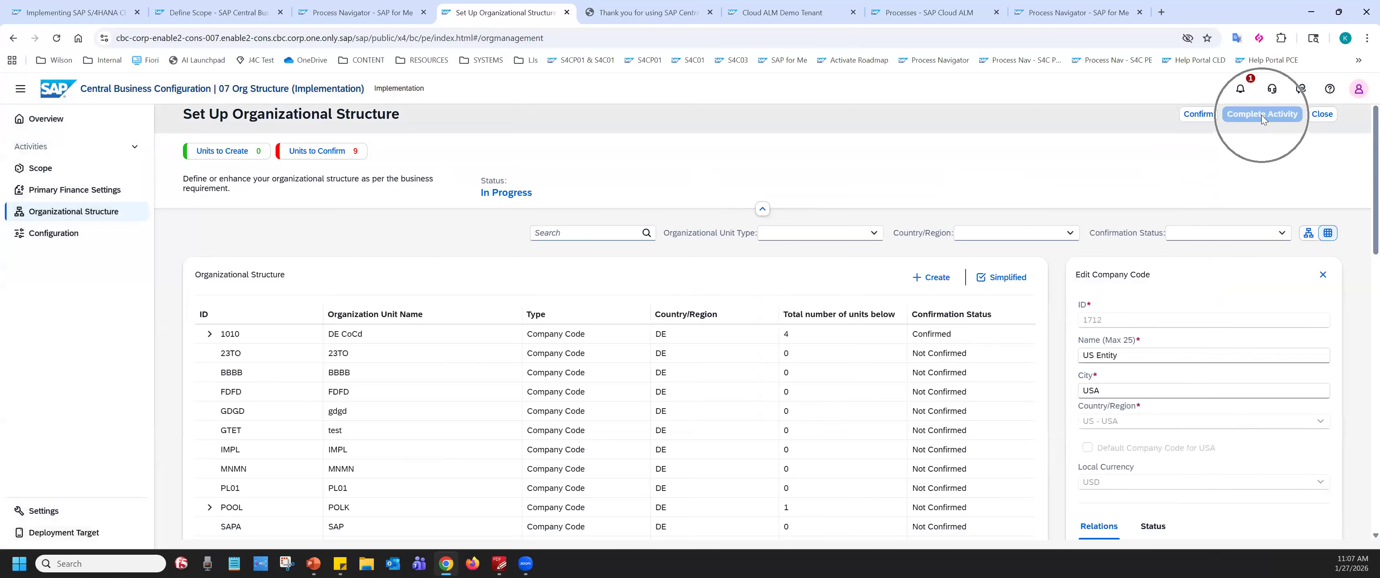
{"action": "left_click", "coordinate": [1322, 115]}
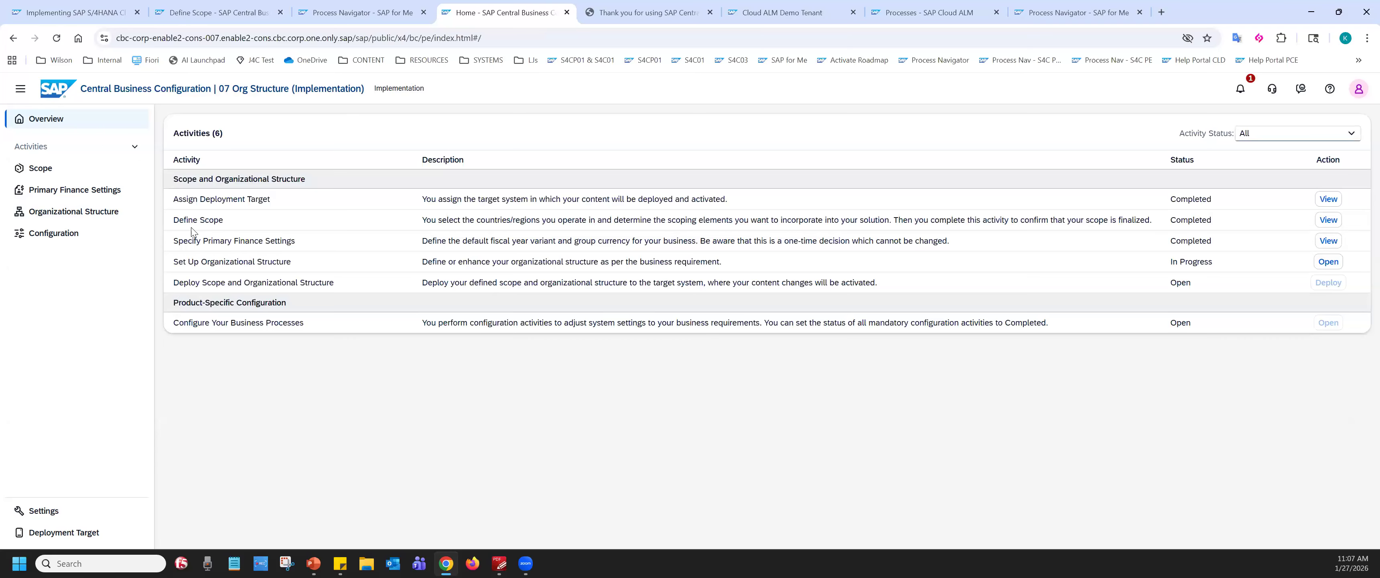
{"action": "left_click_drag", "start_coordinate": [180, 177], "coordinate": [291, 178]}
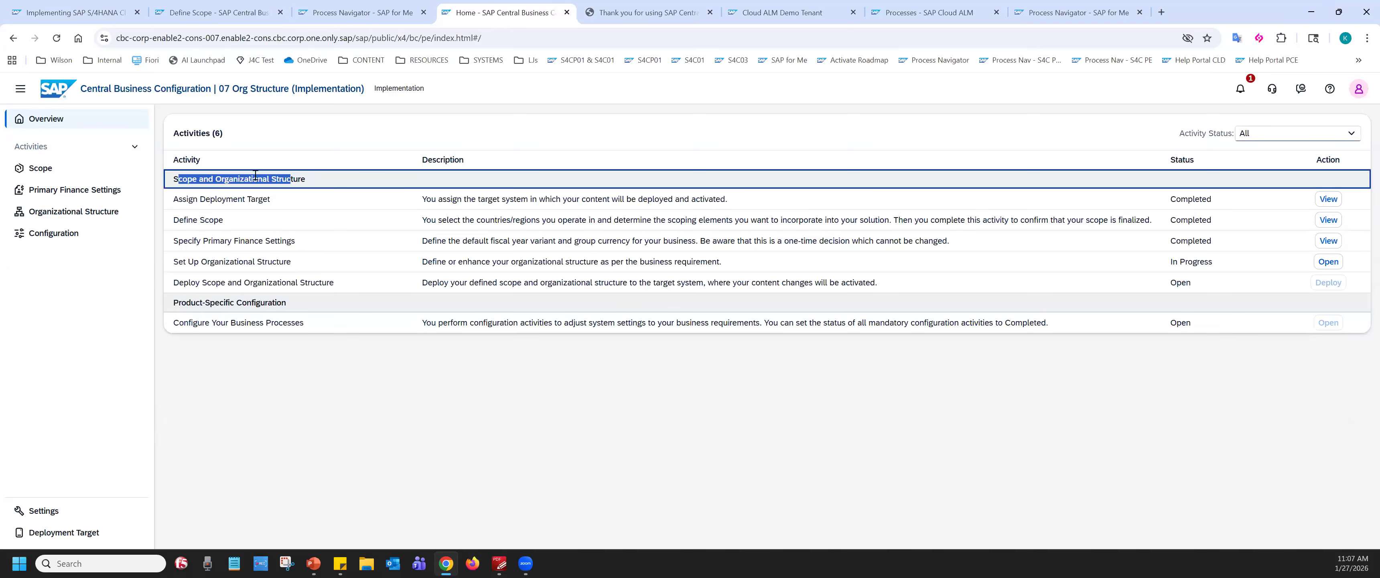
{"action": "left_click_drag", "start_coordinate": [184, 283], "coordinate": [331, 282]}
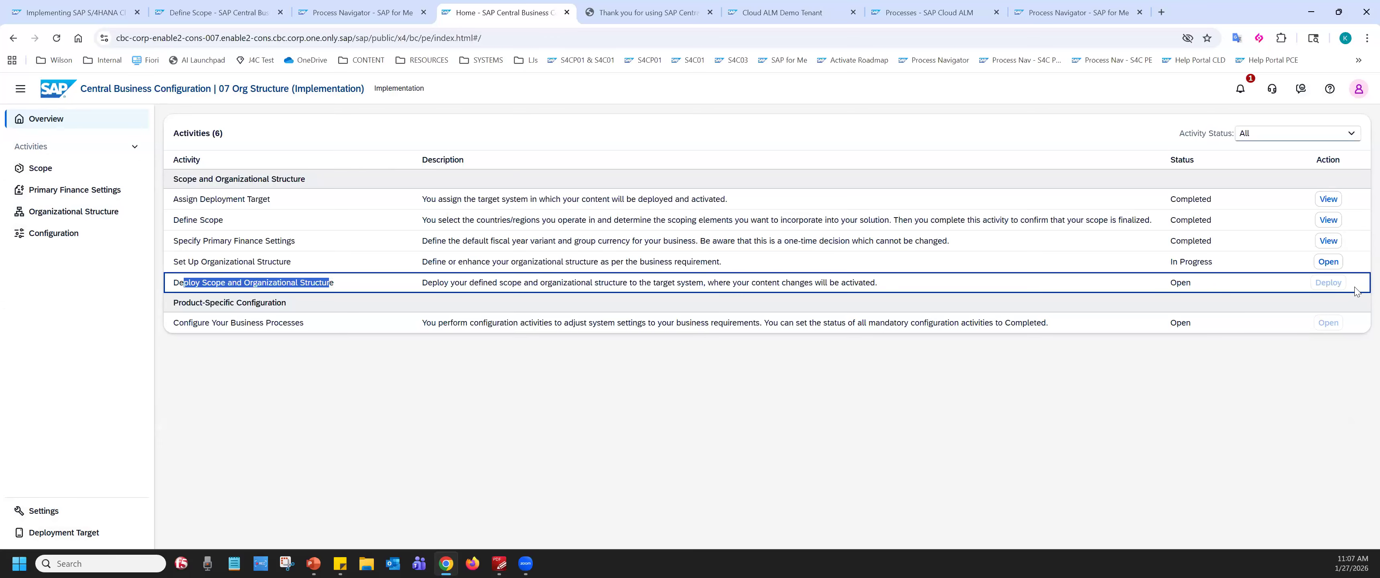
{"action": "left_click", "coordinate": [1340, 285]}
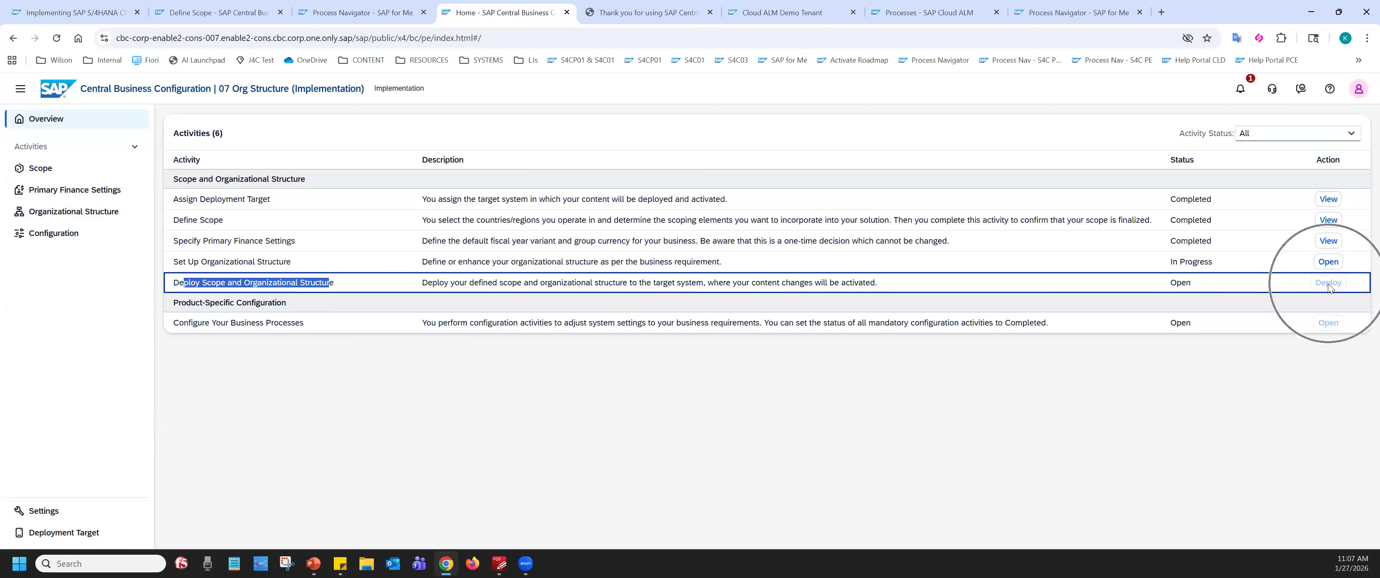
{"action": "left_click", "coordinate": [1183, 284]}
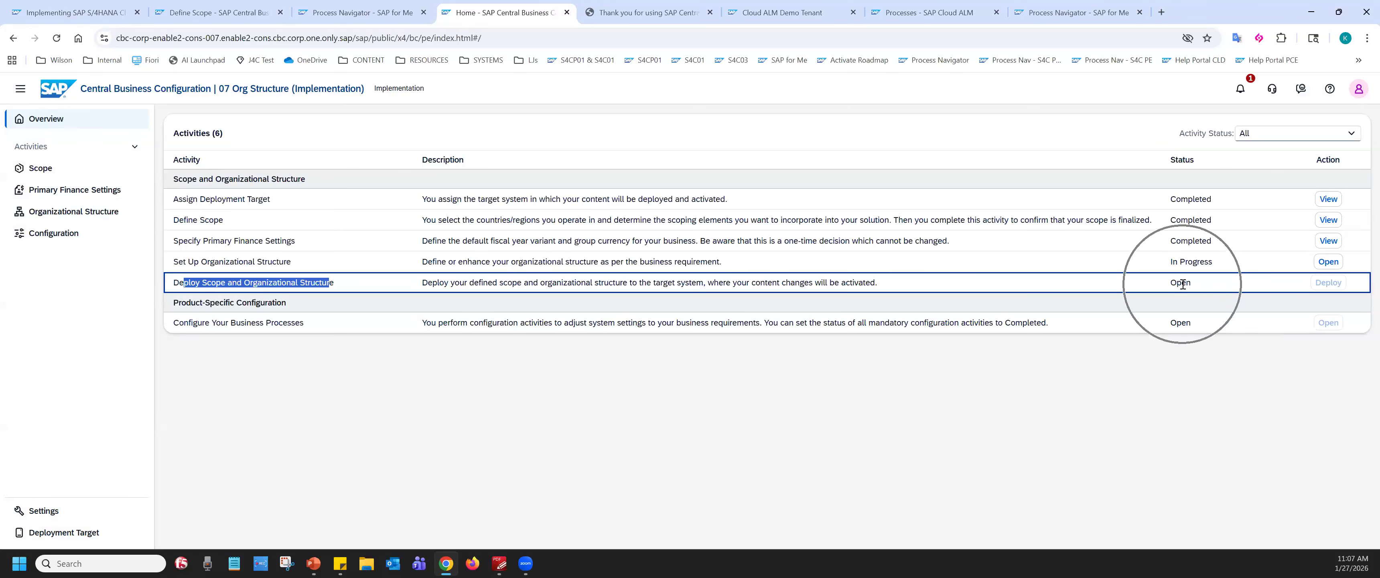
{"action": "key", "text": "ctrl"}
{"action": "key", "text": "ctrl"}
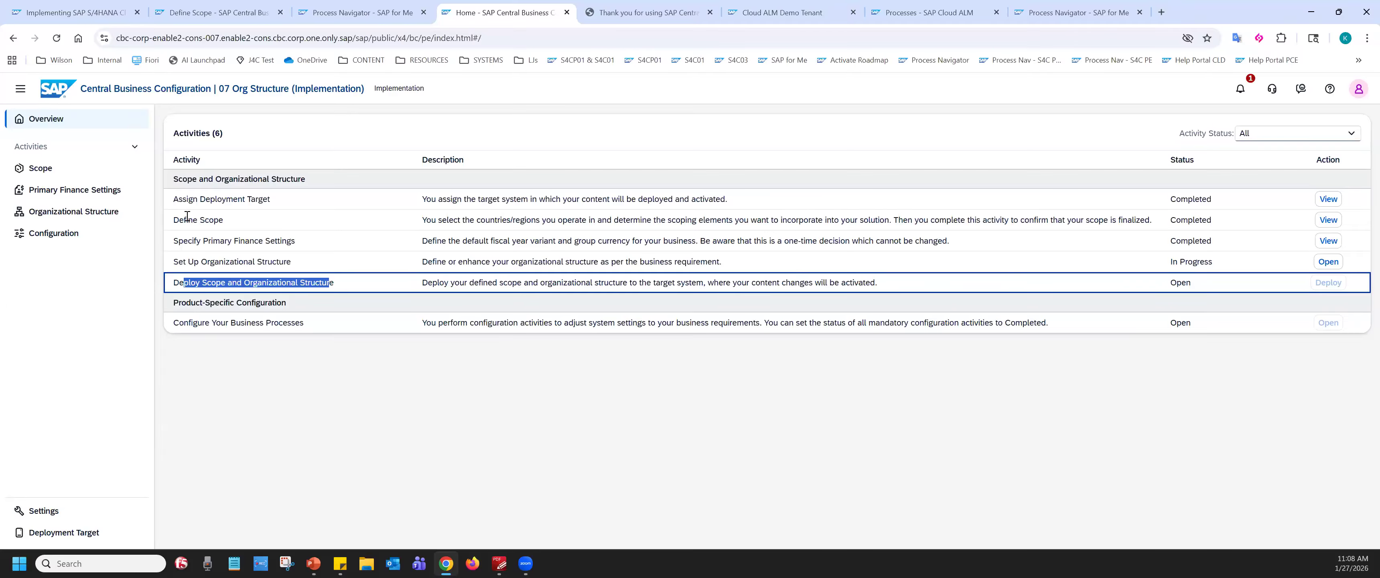
- Review the Define Scope, Assign Deployment Target, deployment and Configure Your Business Processes entries in the activity list
{"action": "left_click_drag", "start_coordinate": [184, 220], "coordinate": [223, 222]}
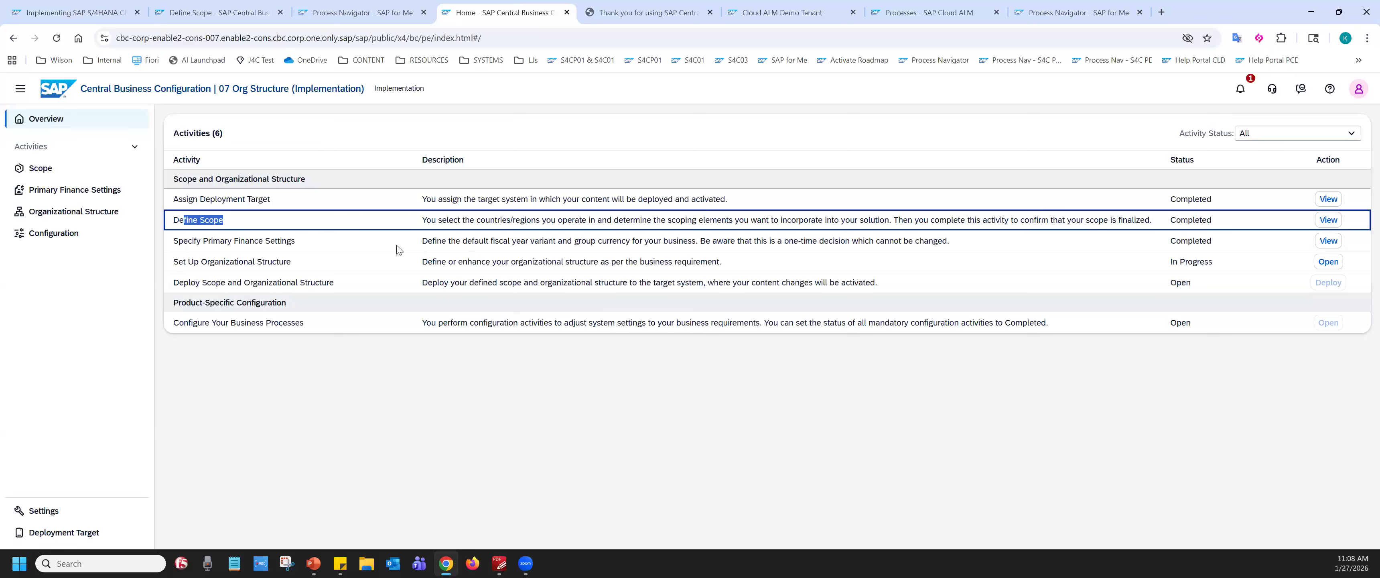
{"action": "left_click_drag", "start_coordinate": [216, 282], "coordinate": [319, 281]}
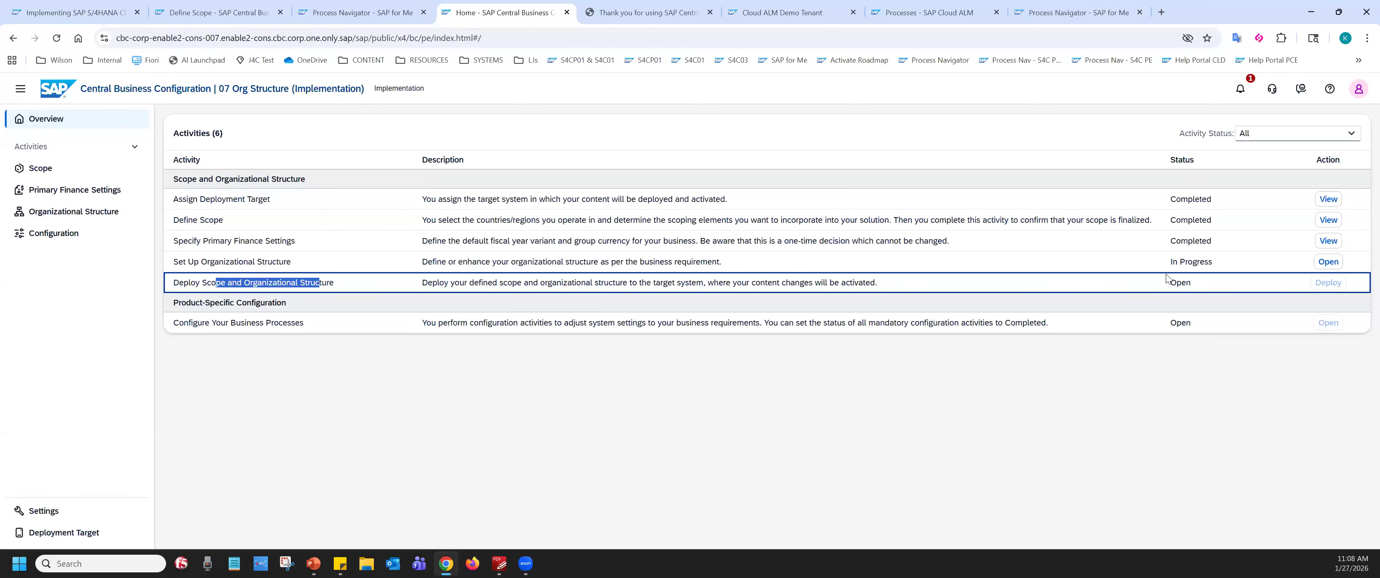
{"action": "left_click_drag", "start_coordinate": [210, 199], "coordinate": [266, 202]}
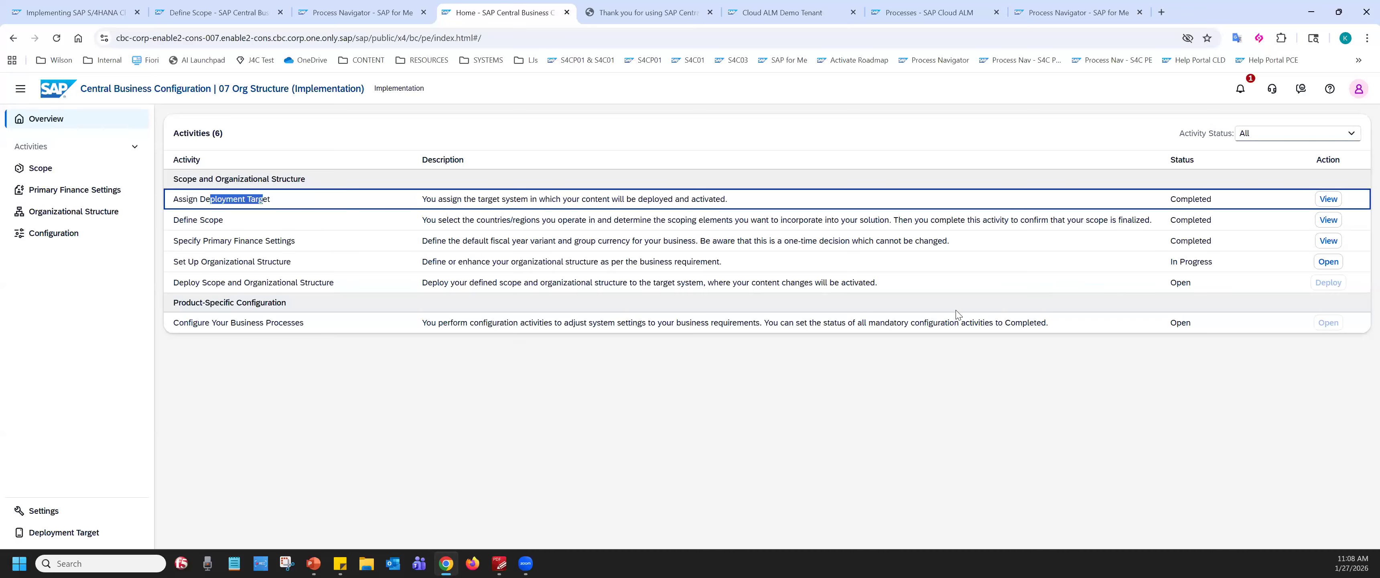
{"action": "double_click", "coordinate": [1182, 282]}
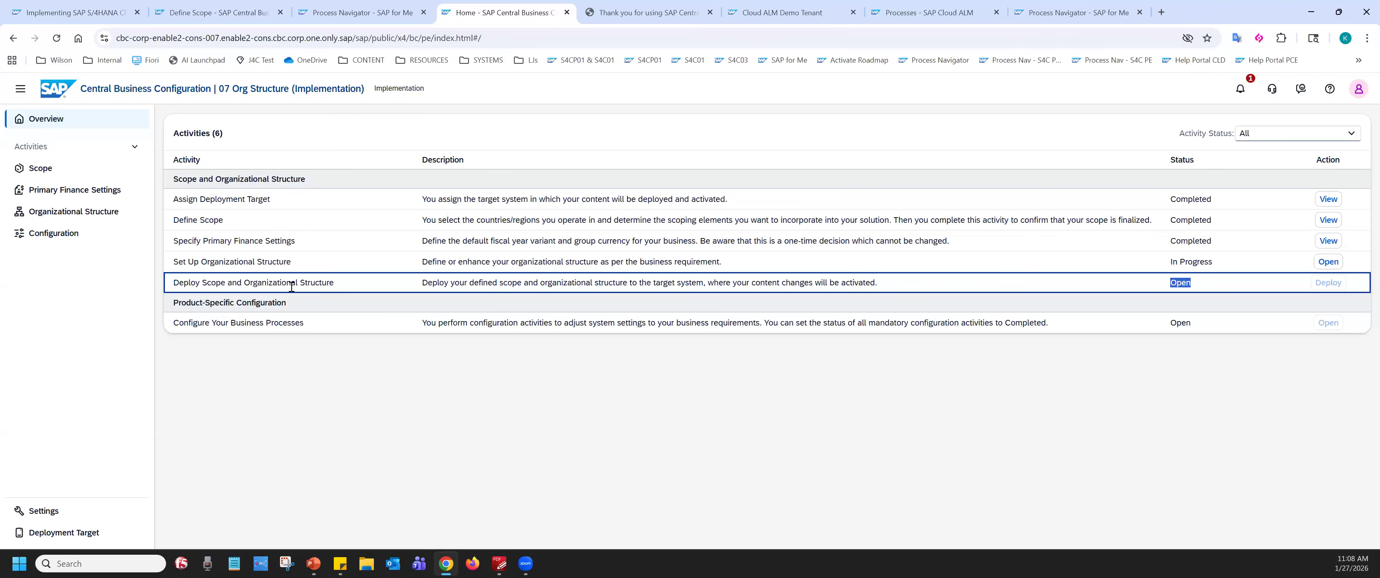
{"action": "left_click_drag", "start_coordinate": [179, 324], "coordinate": [293, 324]}
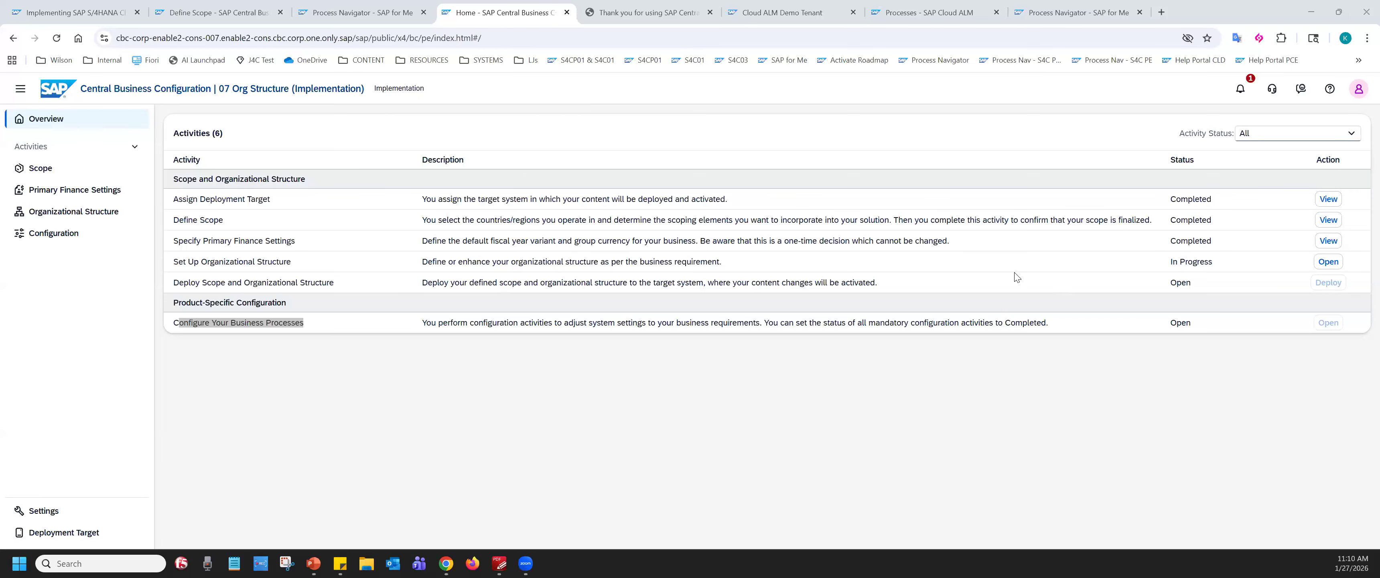
- View the Define Scope activity and filter its scenarios to Initial Scoping Only
{"action": "left_click", "coordinate": [1330, 221]}
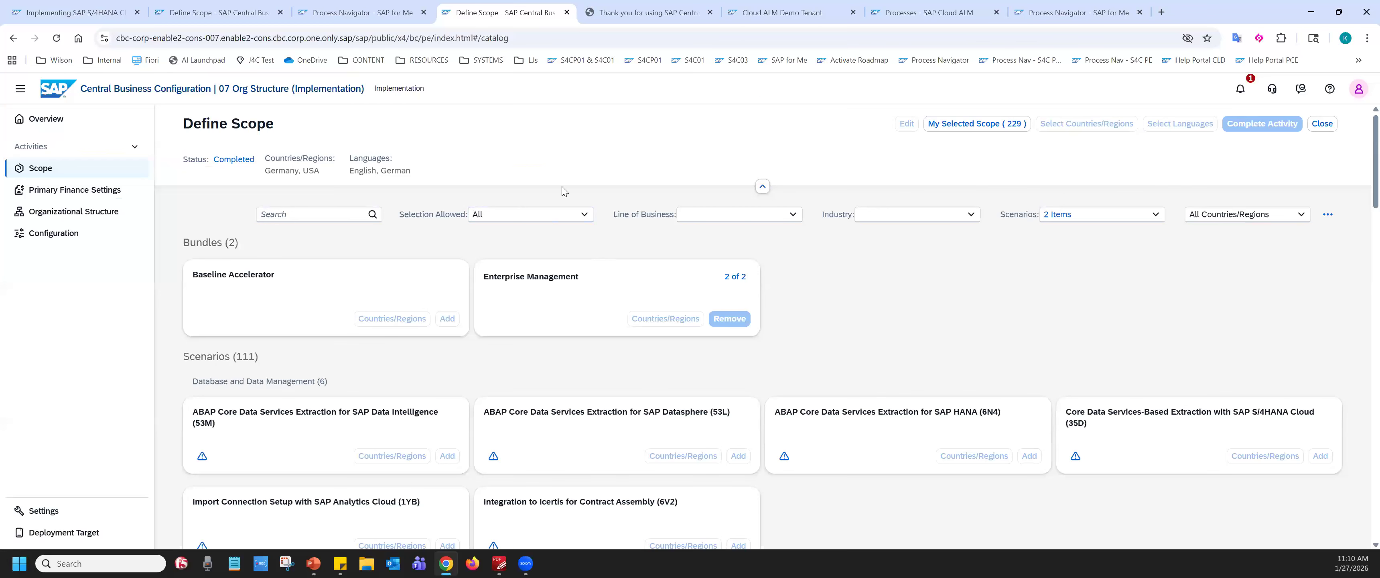
{"action": "left_click", "coordinate": [579, 216]}
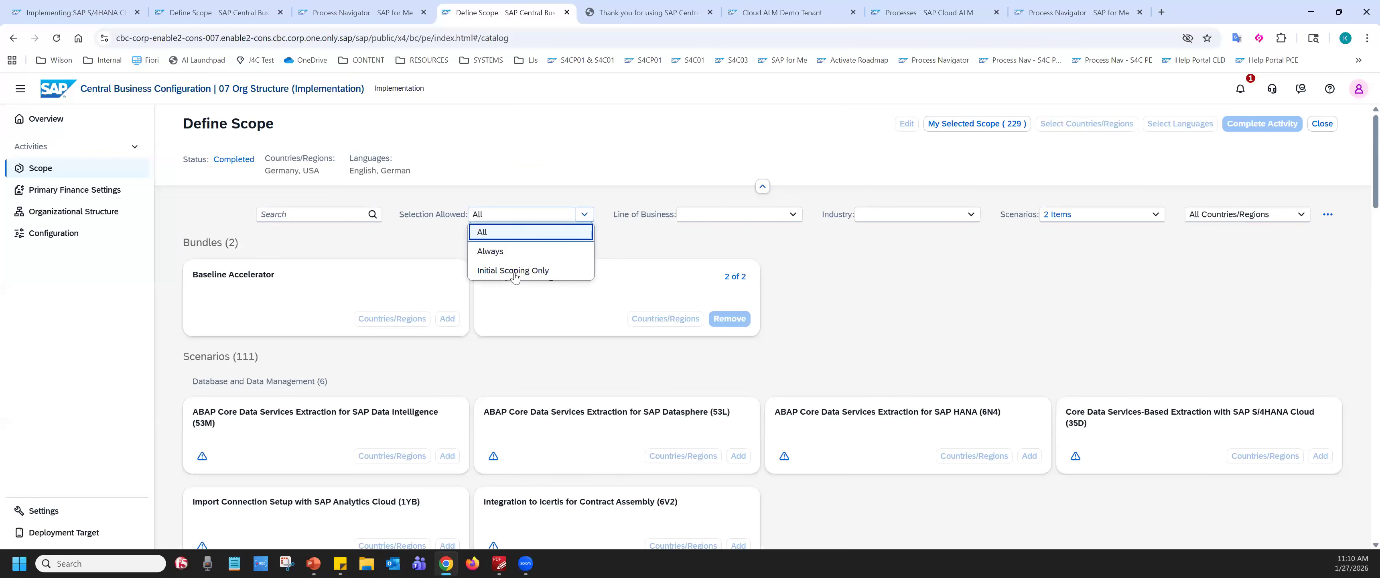
{"action": "left_click", "coordinate": [518, 274]}
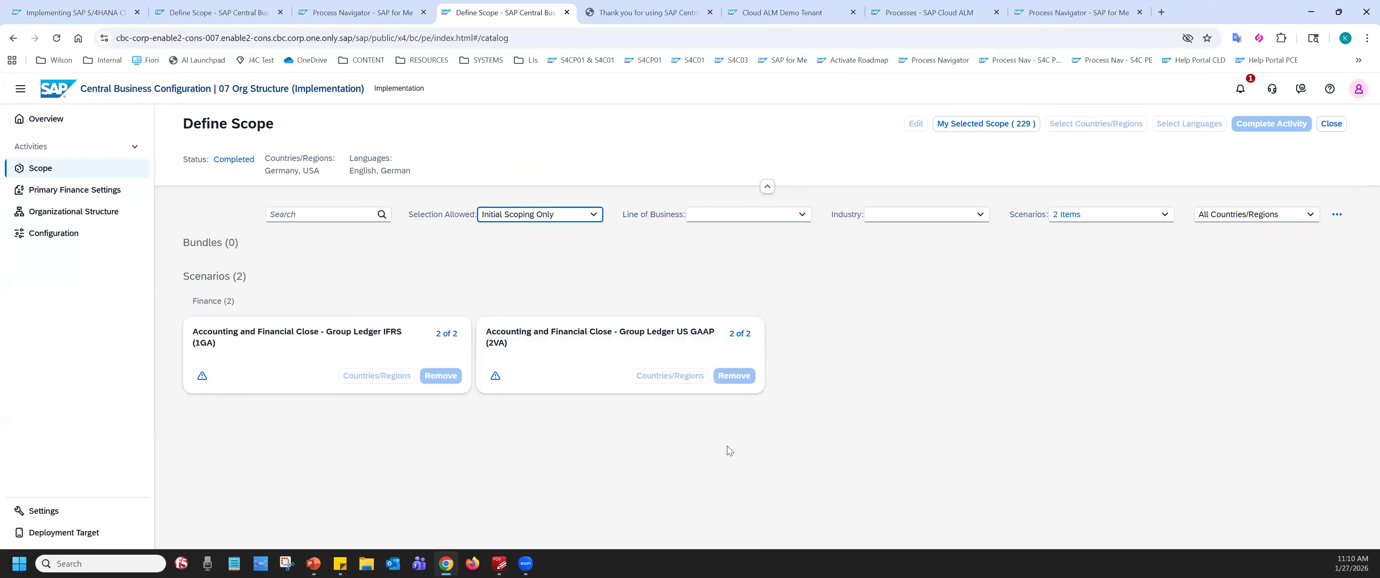
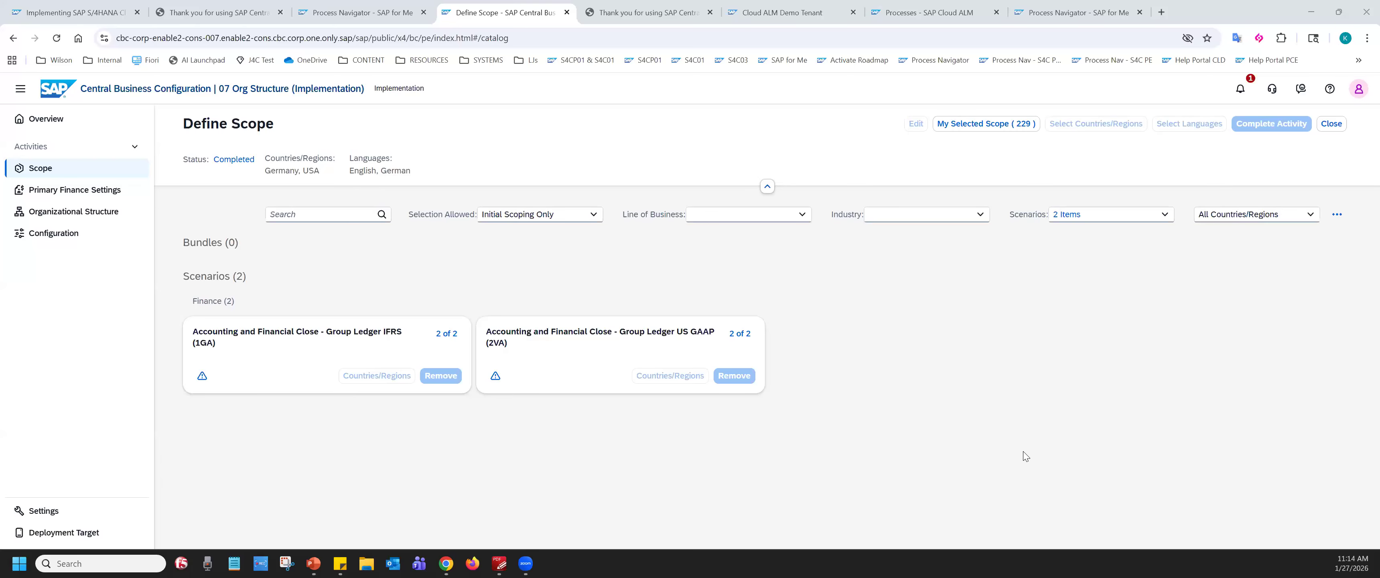
- View the list of business process configuration activities and switch to the PowerPoint slide show
{"action": "left_click", "coordinate": [57, 238]}
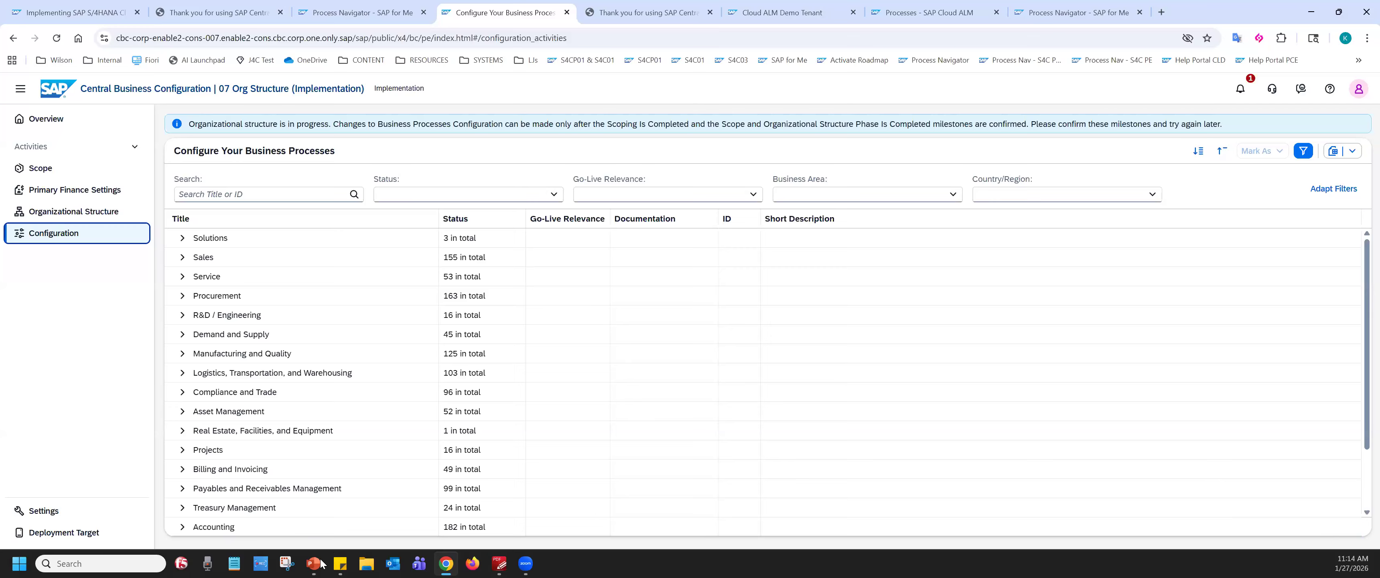
{"action": "mouse_move", "coordinate": [316, 555]}
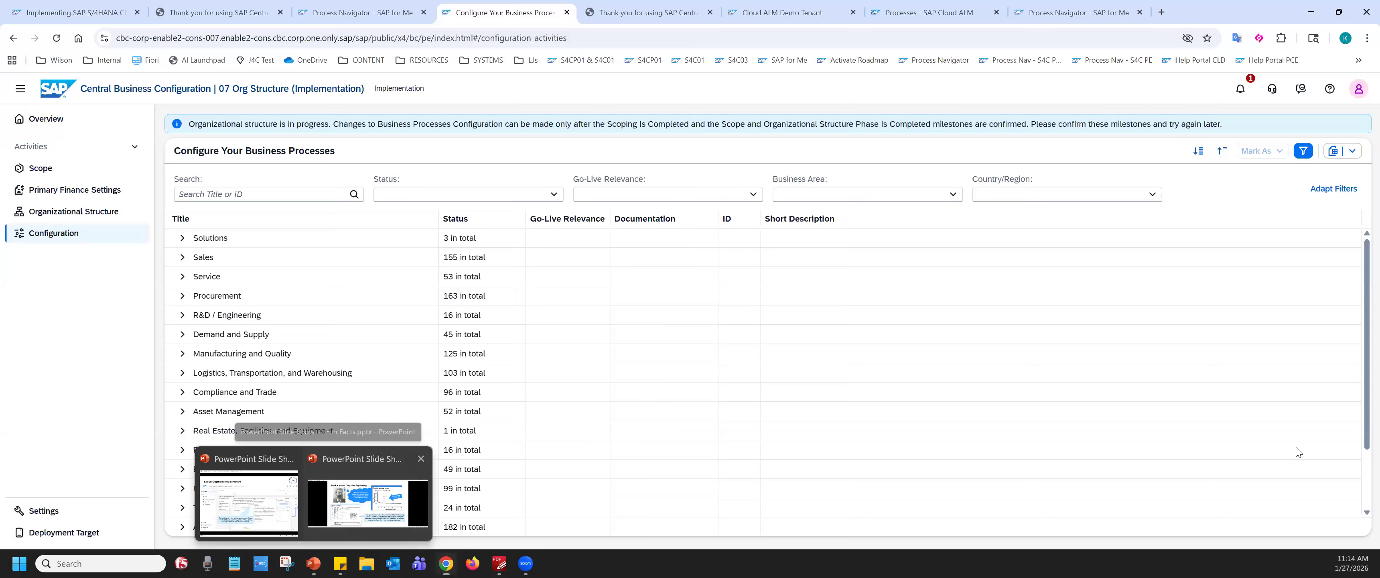
{"action": "left_click", "coordinate": [329, 518]}
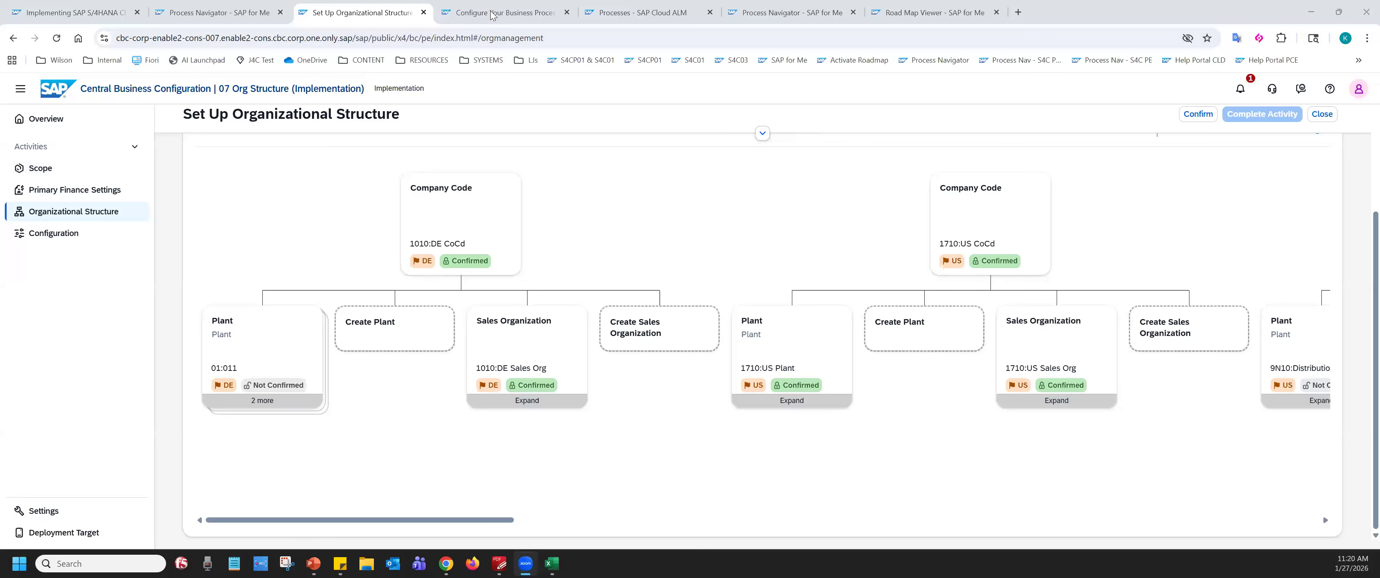
- Switch to the SAP Activate road map in SAP for Me and expand Initial System Access under the Prepare phase
{"action": "left_click", "coordinate": [494, 15]}
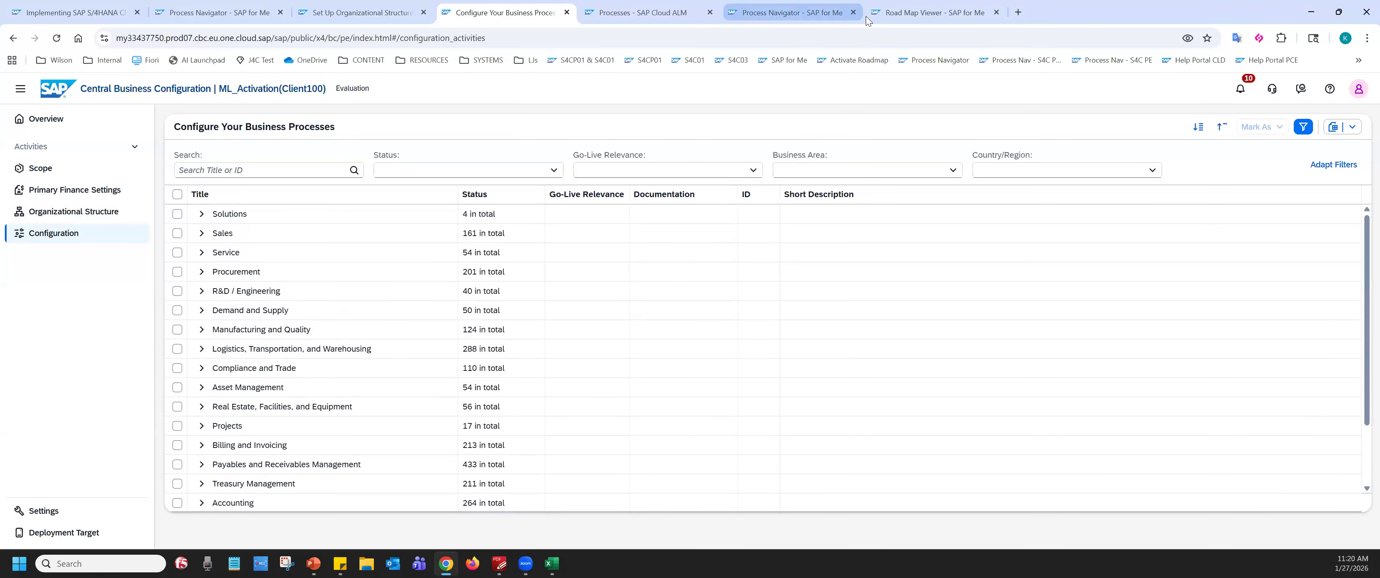
{"action": "left_click", "coordinate": [914, 15]}
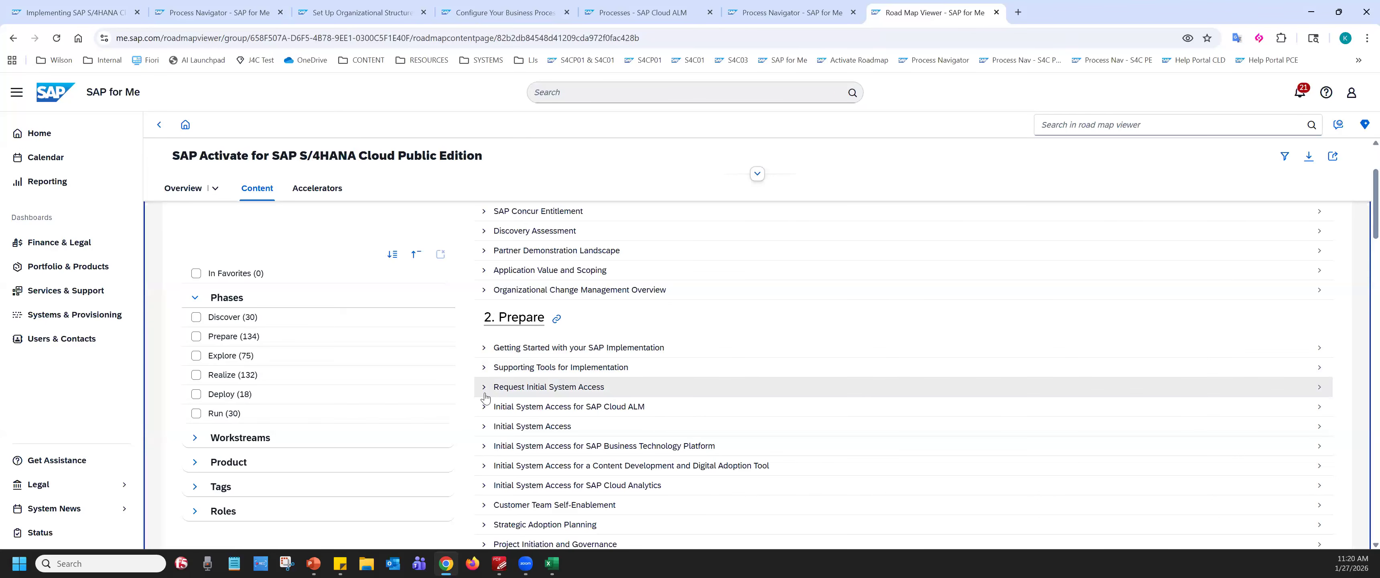
{"action": "left_click", "coordinate": [616, 426]}
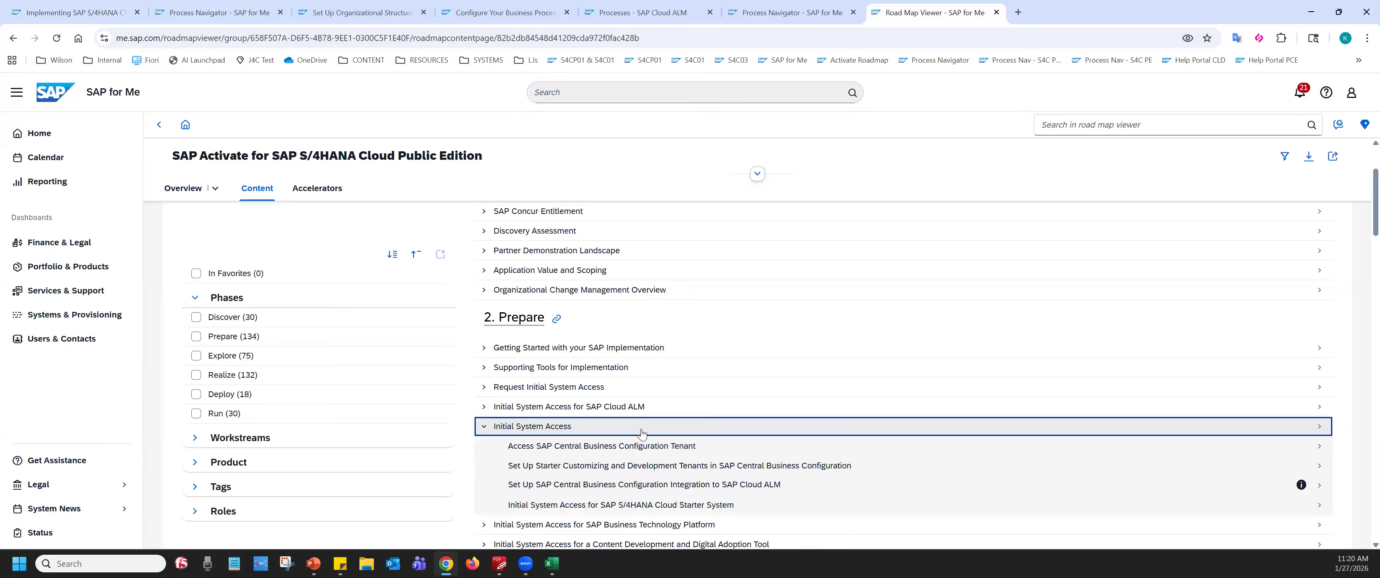
- View the road map tasks for accessing the SAP Central Business Configuration tenant and setting up its integration to SAP Cloud ALM
{"action": "scroll", "coordinate": [614, 406], "scroll_direction": "down", "scroll_amount": 1}
{"action": "scroll", "coordinate": [614, 406], "scroll_direction": "down", "scroll_amount": 1}
{"action": "left_click", "coordinate": [606, 388]}
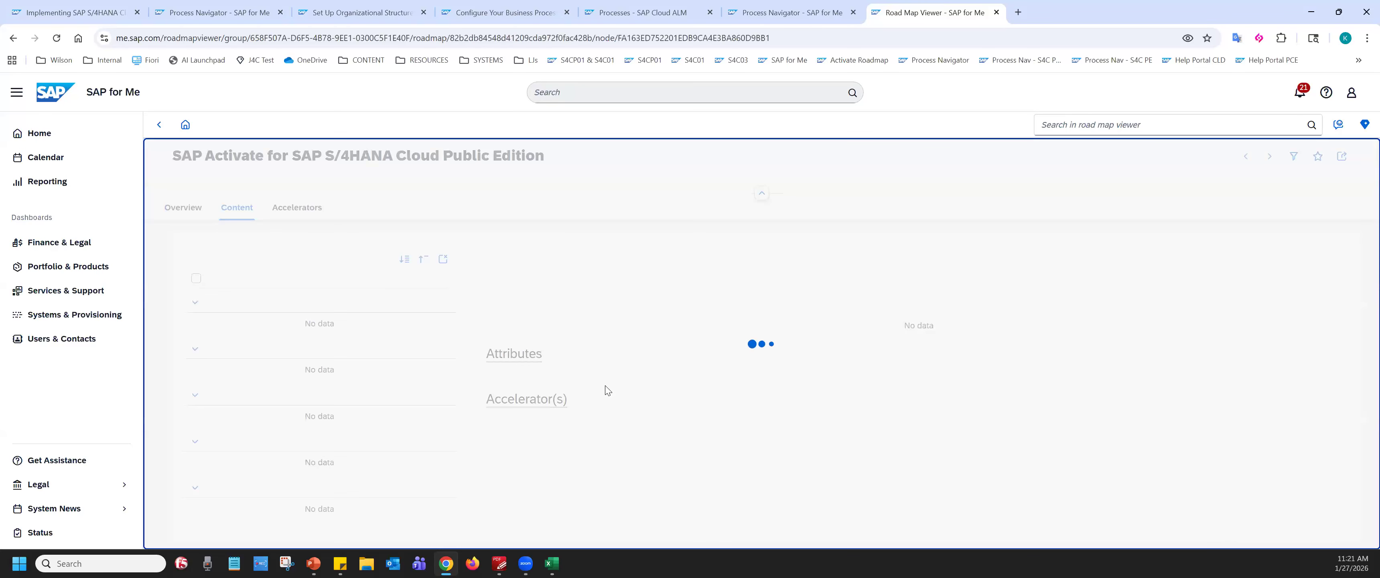
{"action": "scroll", "coordinate": [607, 389], "scroll_direction": "down", "scroll_amount": 4}
{"action": "left_click", "coordinate": [169, 128]}
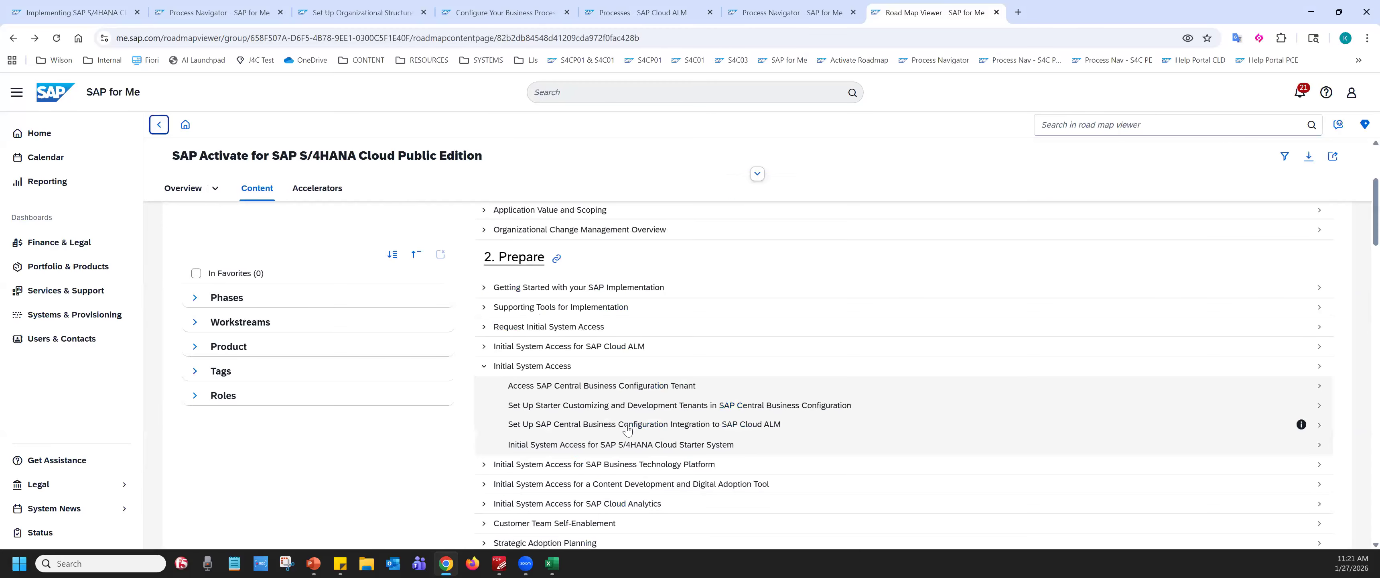
{"action": "left_click", "coordinate": [572, 425]}
{"action": "left_click", "coordinate": [369, 36]}
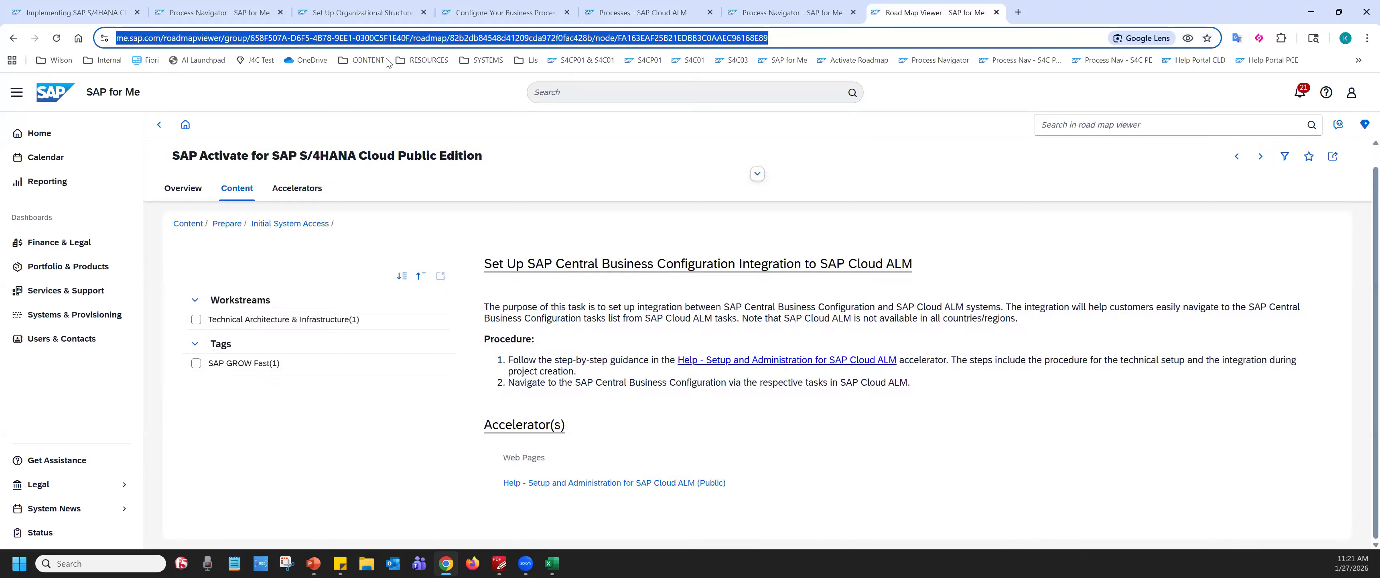
{"action": "key", "text": "alt+Tab"}
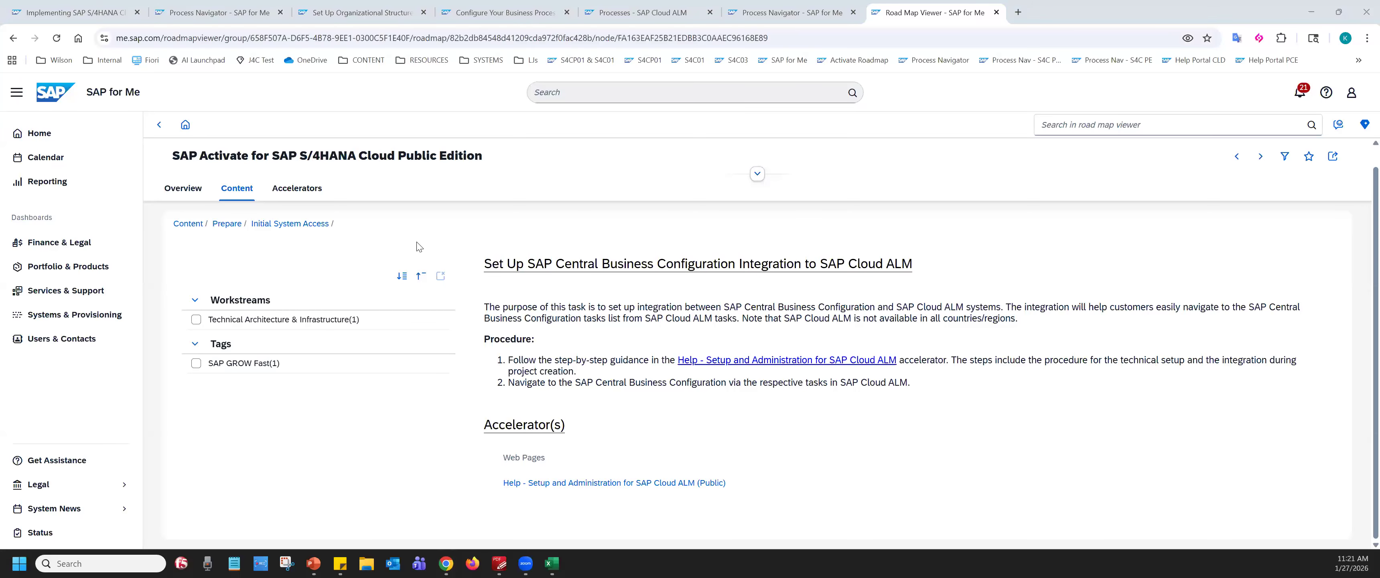
- Go to the Configure Your Business Processes page and copy the cbc.eu.one.cloud.sap part of its address
{"action": "left_click", "coordinate": [760, 5]}
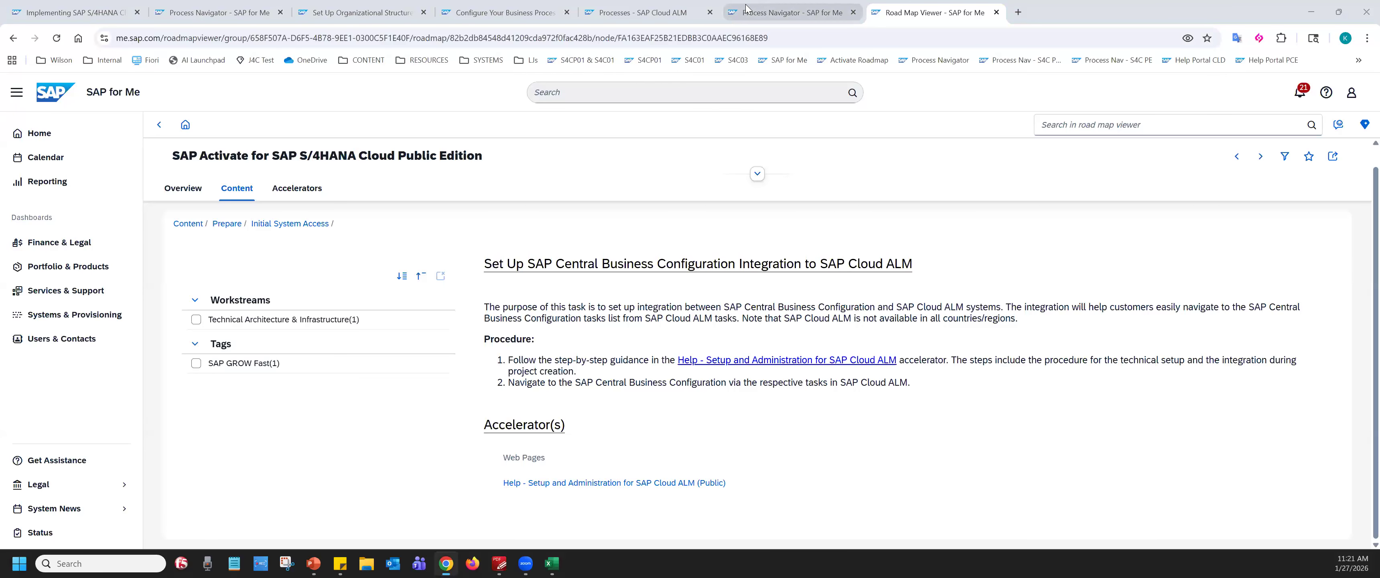
{"action": "left_click", "coordinate": [746, 8]}
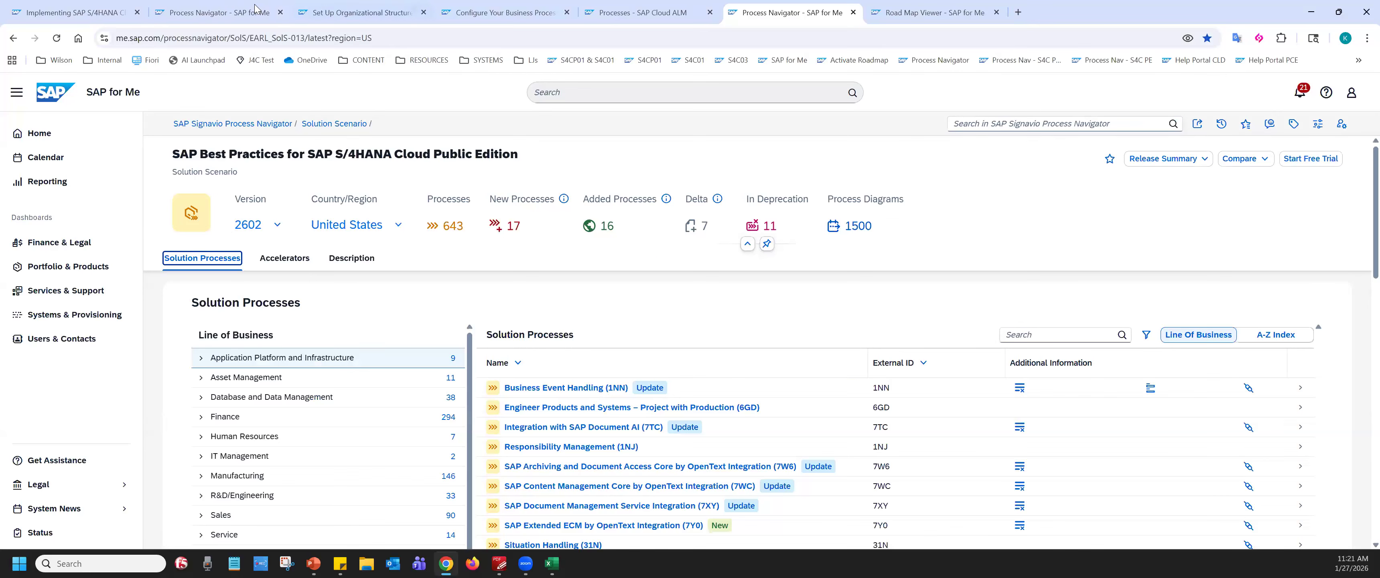
{"action": "left_click", "coordinate": [520, 18]}
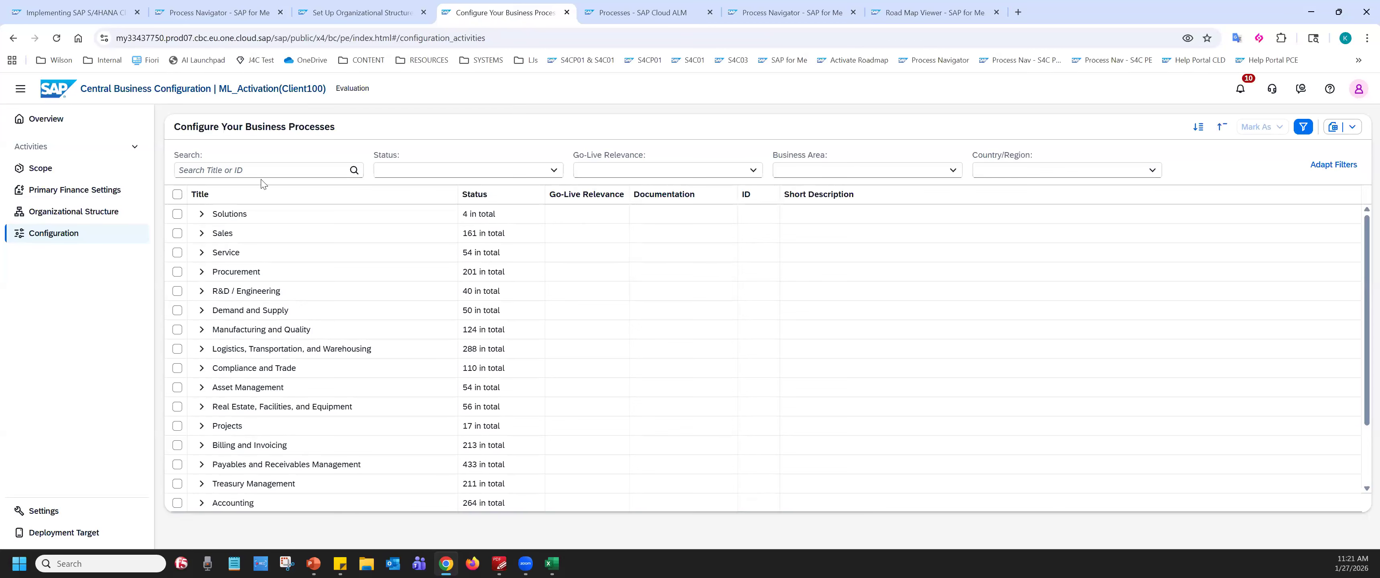
{"action": "left_click", "coordinate": [354, 93]}
{"action": "left_click", "coordinate": [197, 39]}
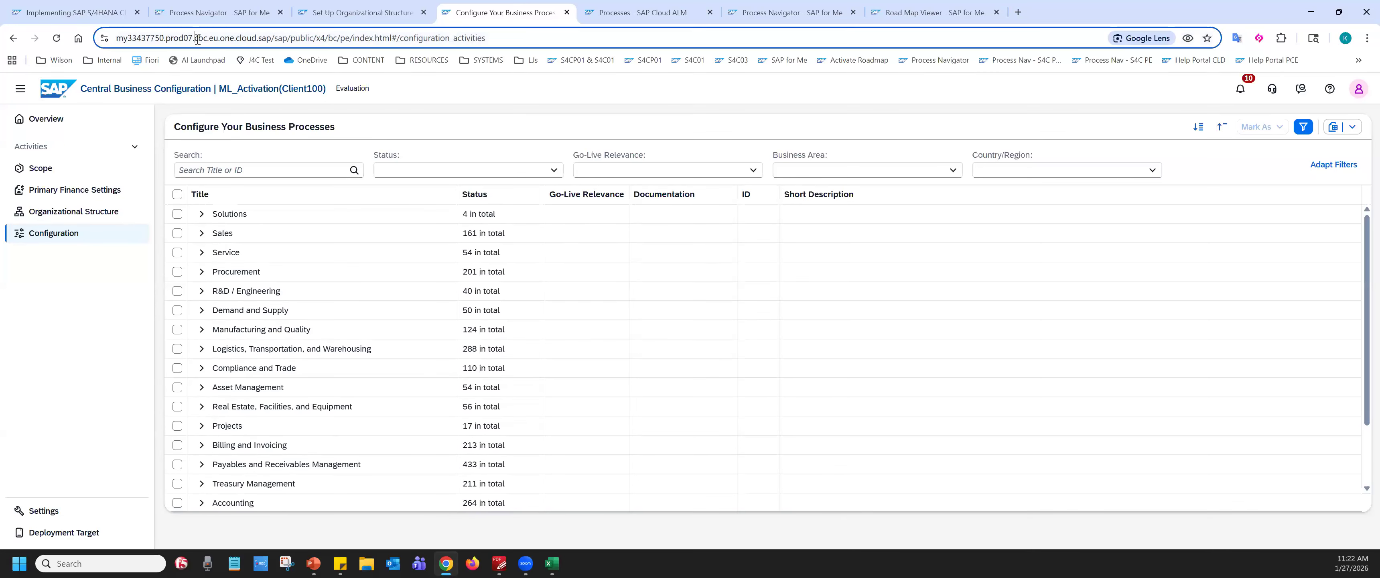
{"action": "left_click", "coordinate": [214, 41]}
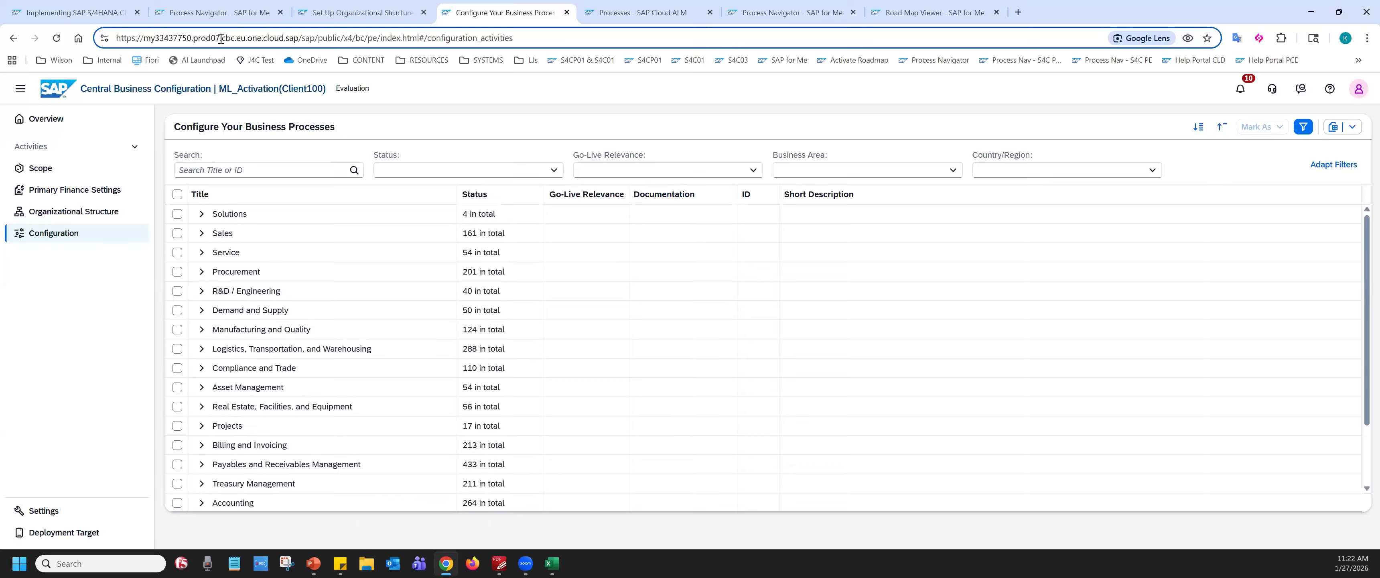
{"action": "left_click_drag", "start_coordinate": [220, 38], "coordinate": [299, 40]}
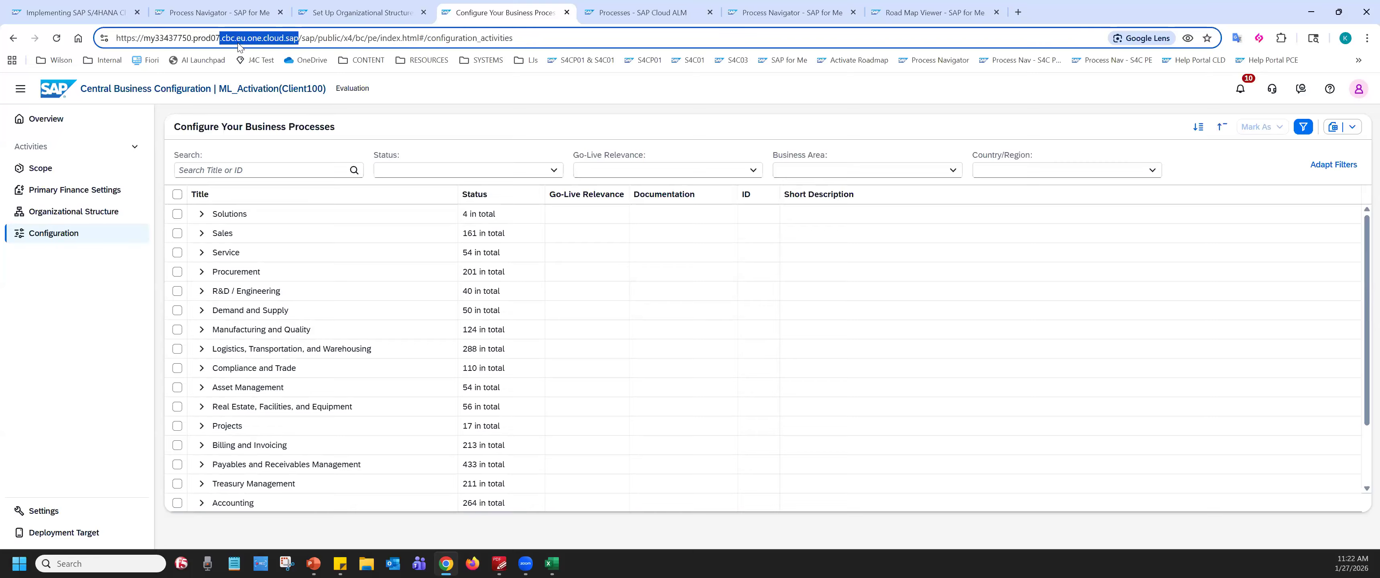
{"action": "key", "text": "ctrl+c"}
- Switch to the Professional Services questionnaire in Excel and examine its Define Work Items and Groups row, other topics and SAP ID column
{"action": "key", "text": "alt+Tab"}
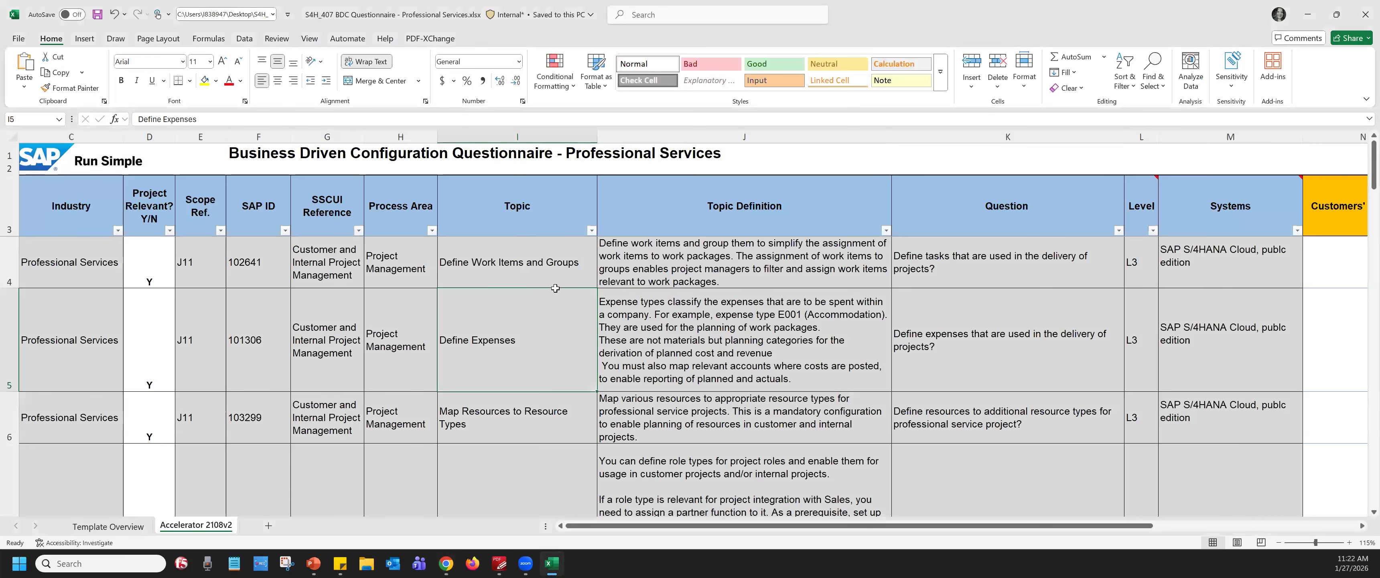
{"action": "left_click", "coordinate": [532, 263]}
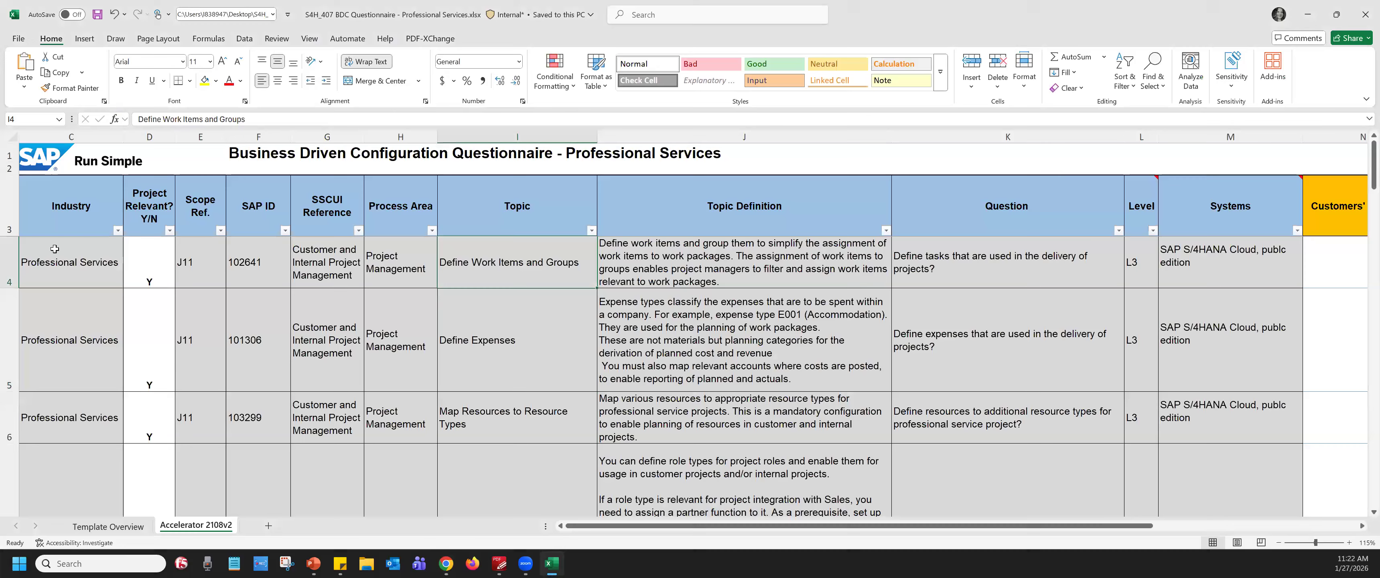
{"action": "left_click", "coordinate": [8, 259]}
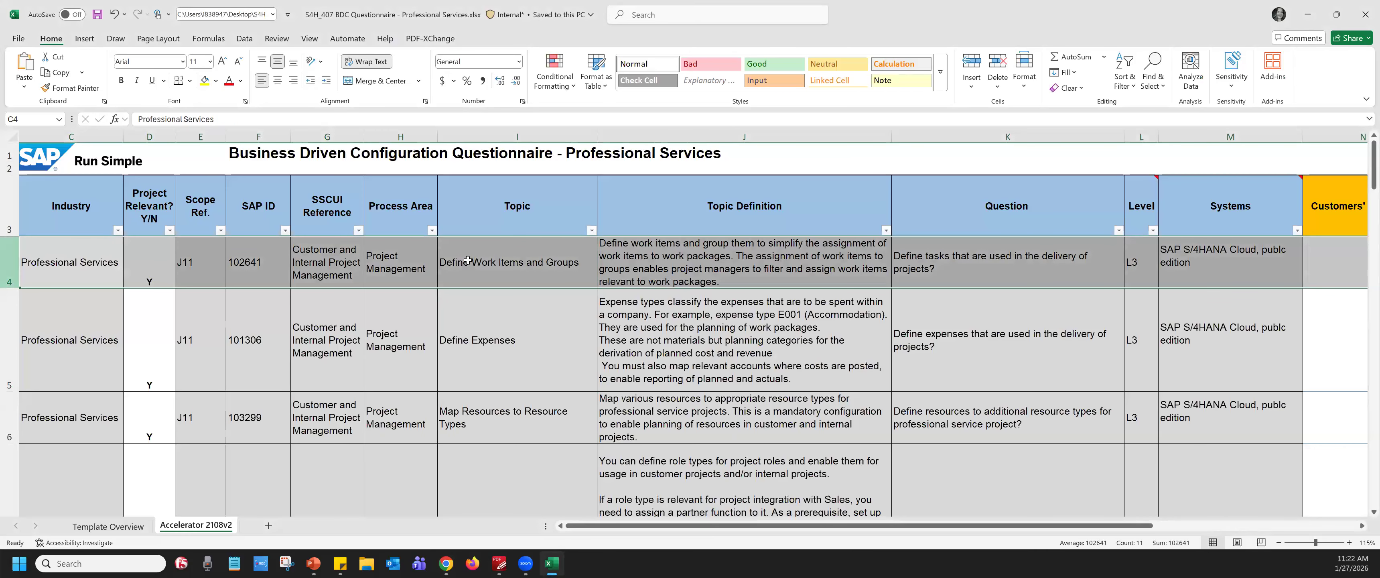
{"action": "left_click", "coordinate": [484, 281]}
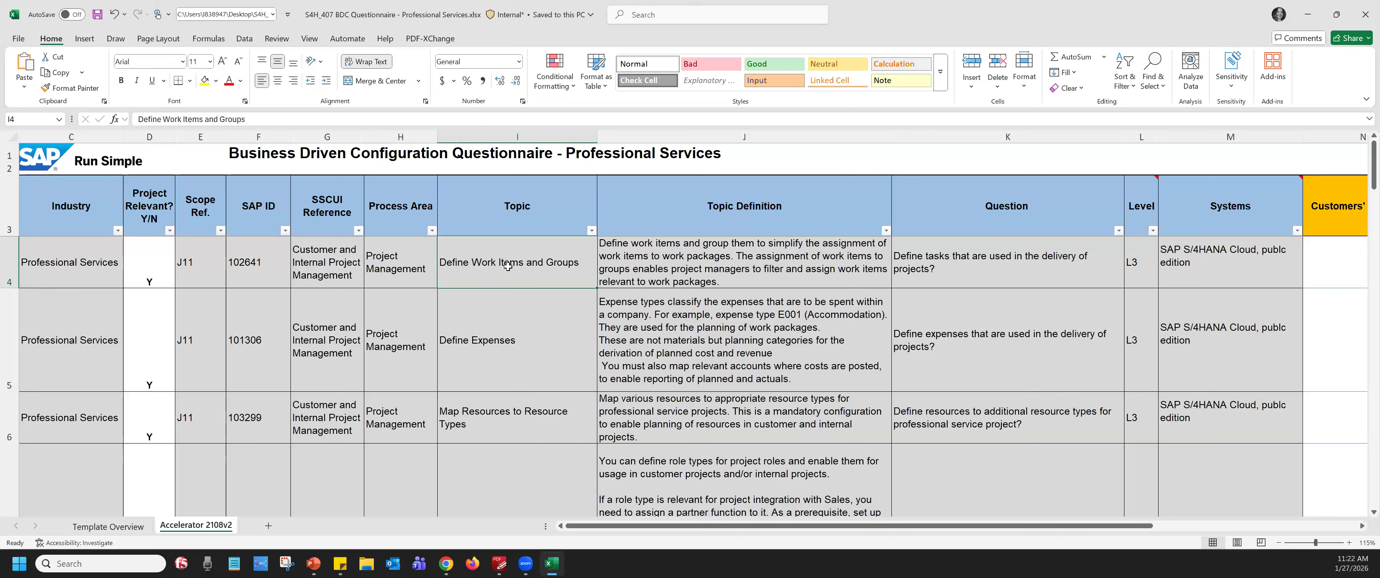
{"action": "left_click", "coordinate": [506, 348]}
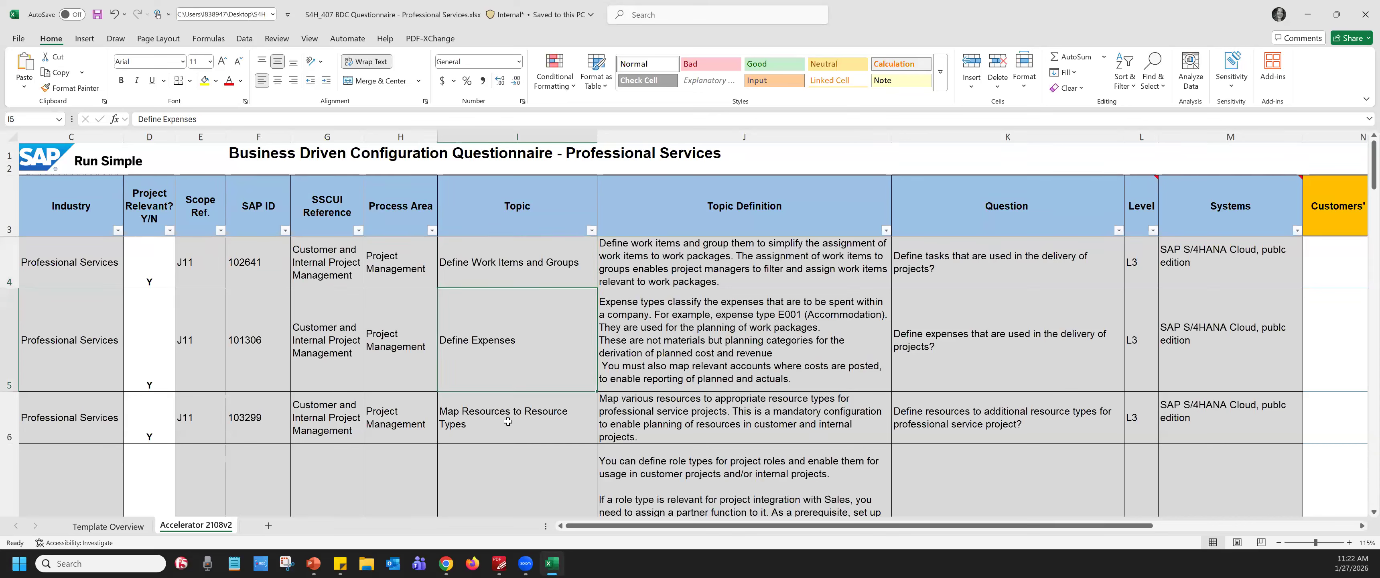
{"action": "left_click", "coordinate": [501, 426]}
{"action": "left_click", "coordinate": [506, 277]}
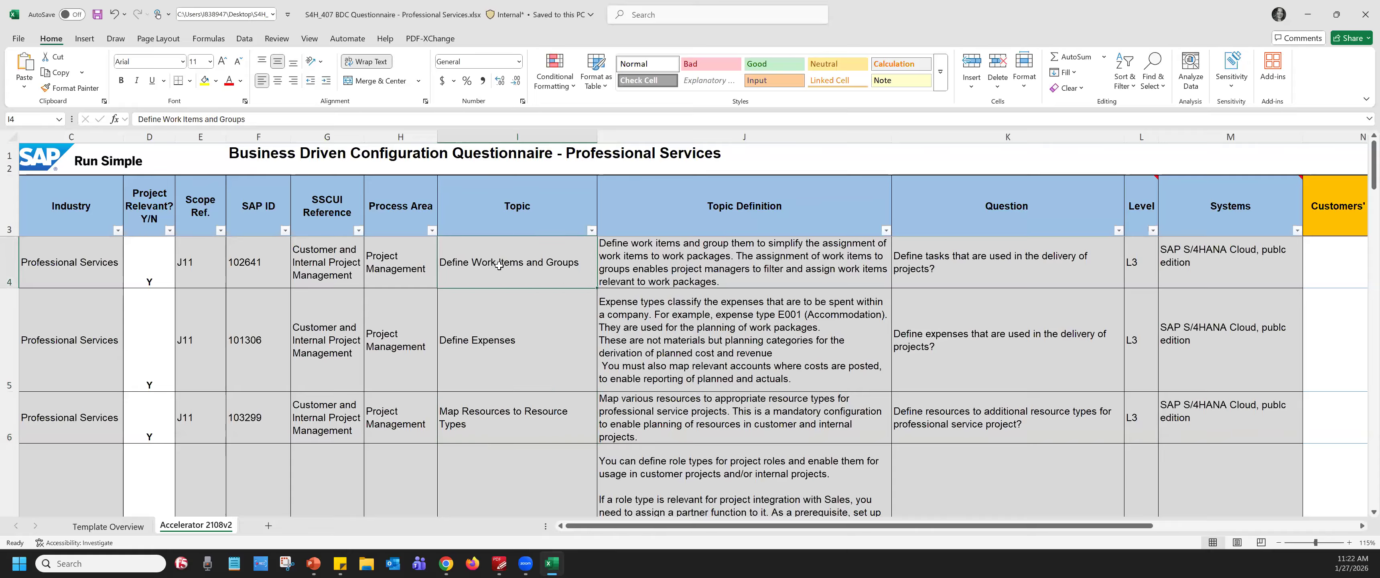
{"action": "left_click", "coordinate": [498, 136]}
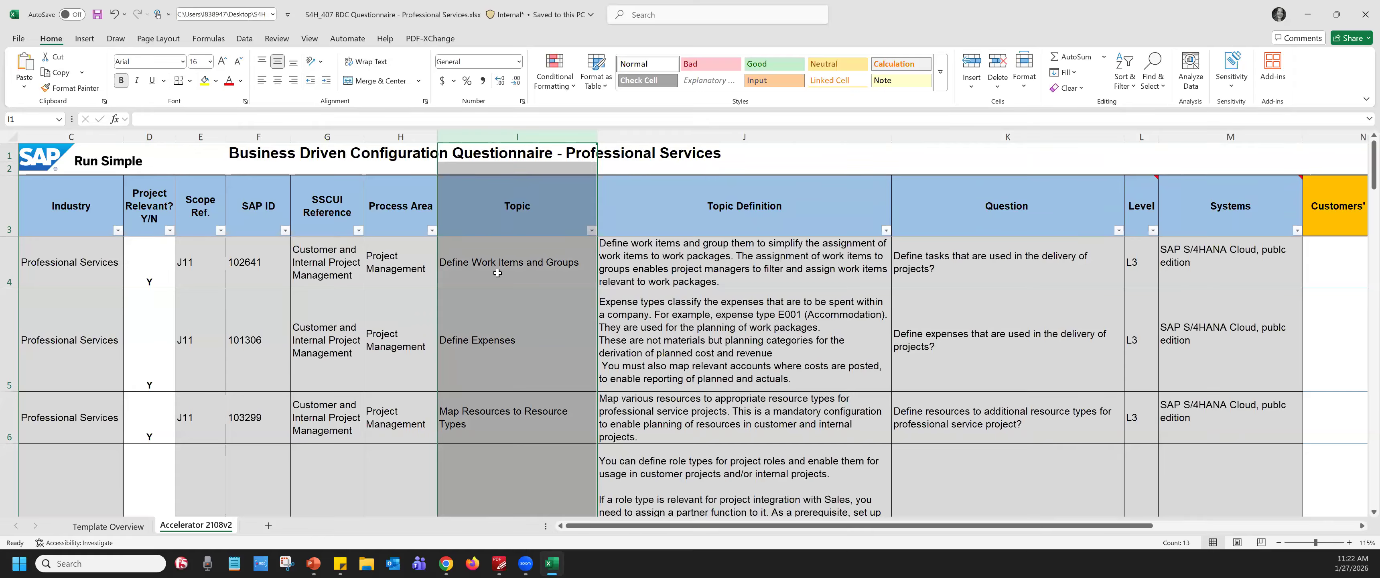
{"action": "left_click", "coordinate": [258, 137]}
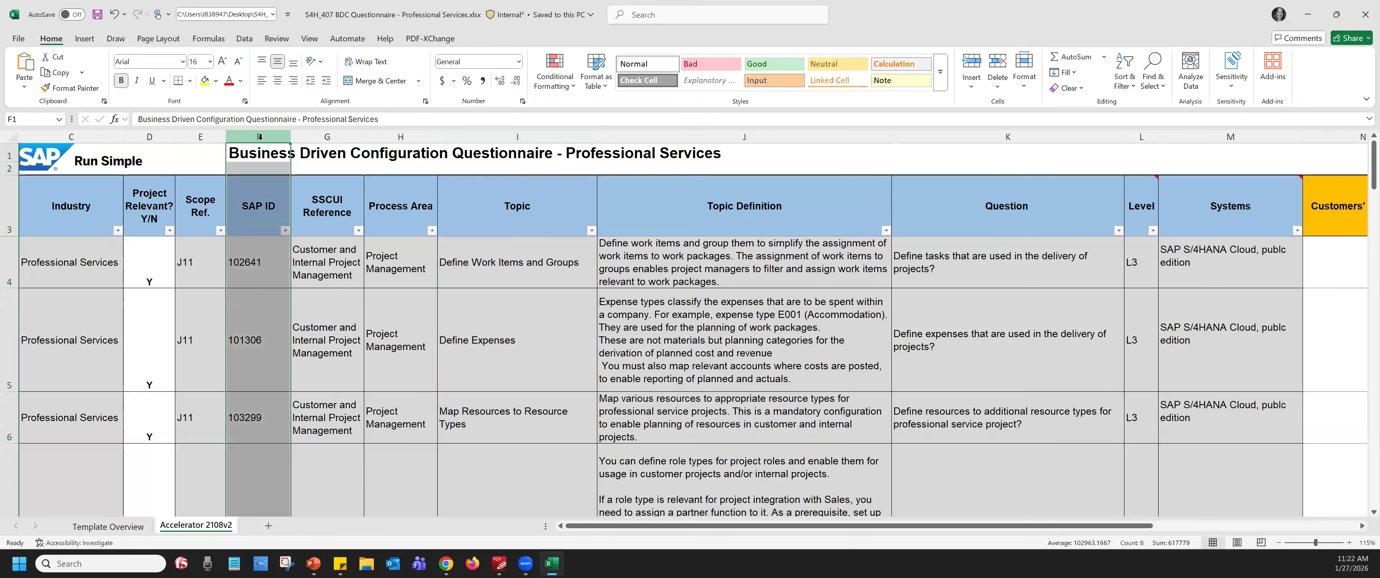
- Copy SAP ID 102641 from the Define Work Items and Groups row and search the browser's configuration activities for it
{"action": "left_click", "coordinate": [252, 260]}
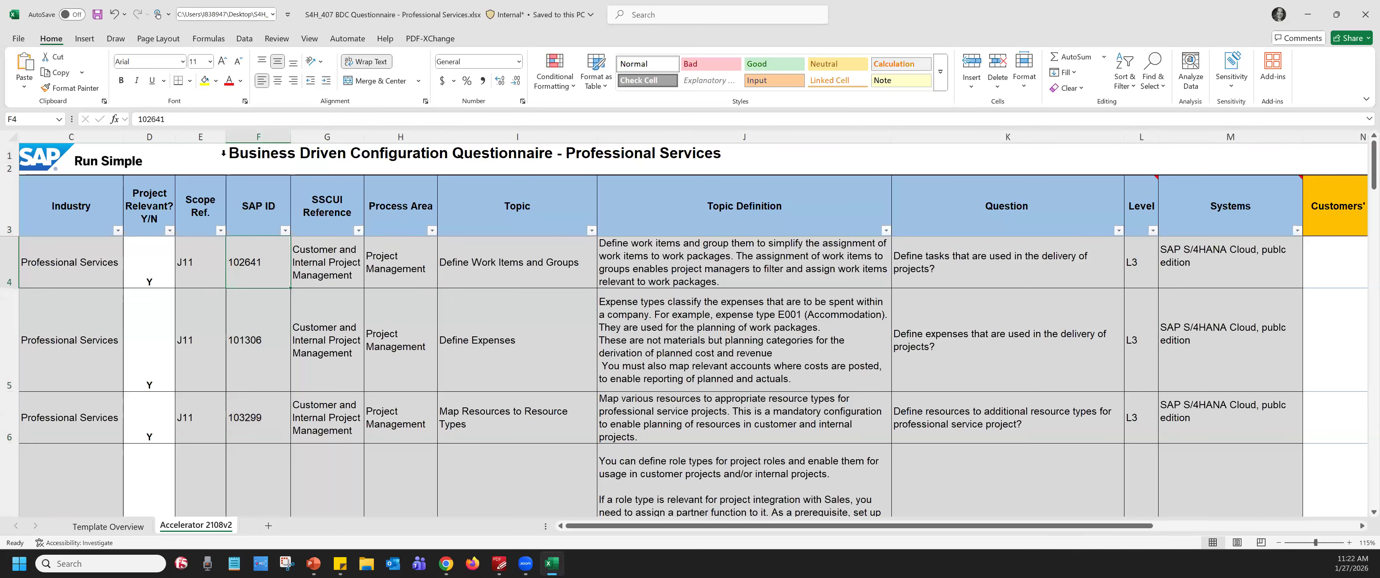
{"action": "double_click", "coordinate": [151, 119]}
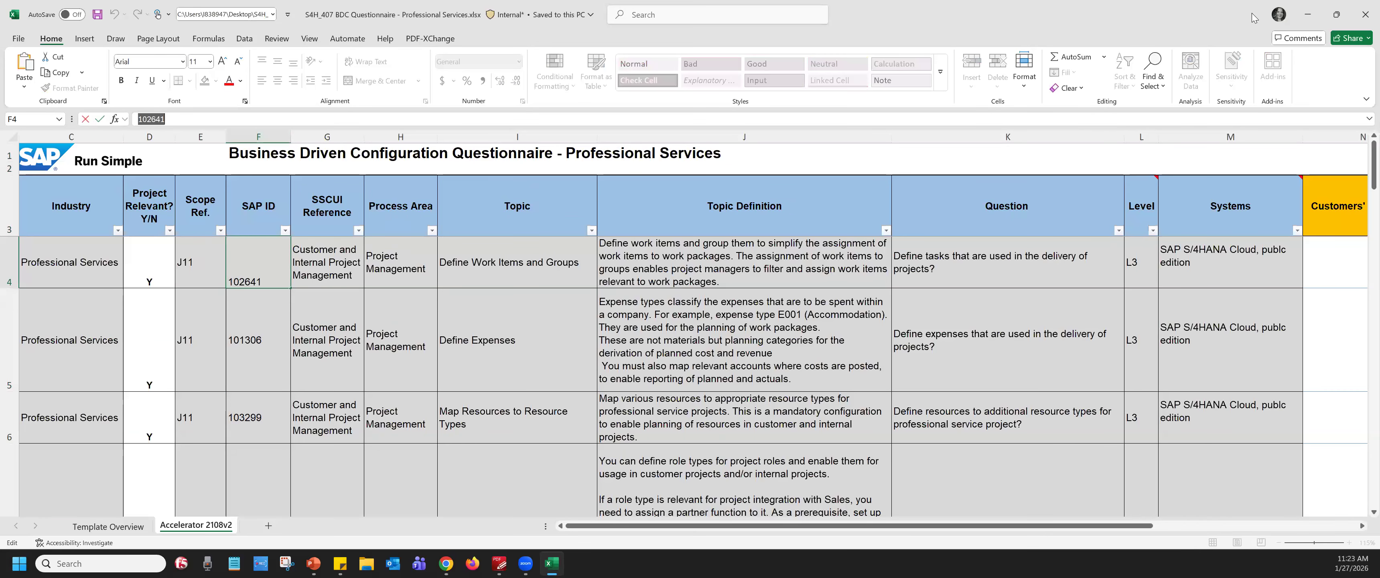
{"action": "left_click", "coordinate": [1309, 15]}
{"action": "left_click", "coordinate": [282, 170]}
{"action": "key", "text": "ctrl+v"}
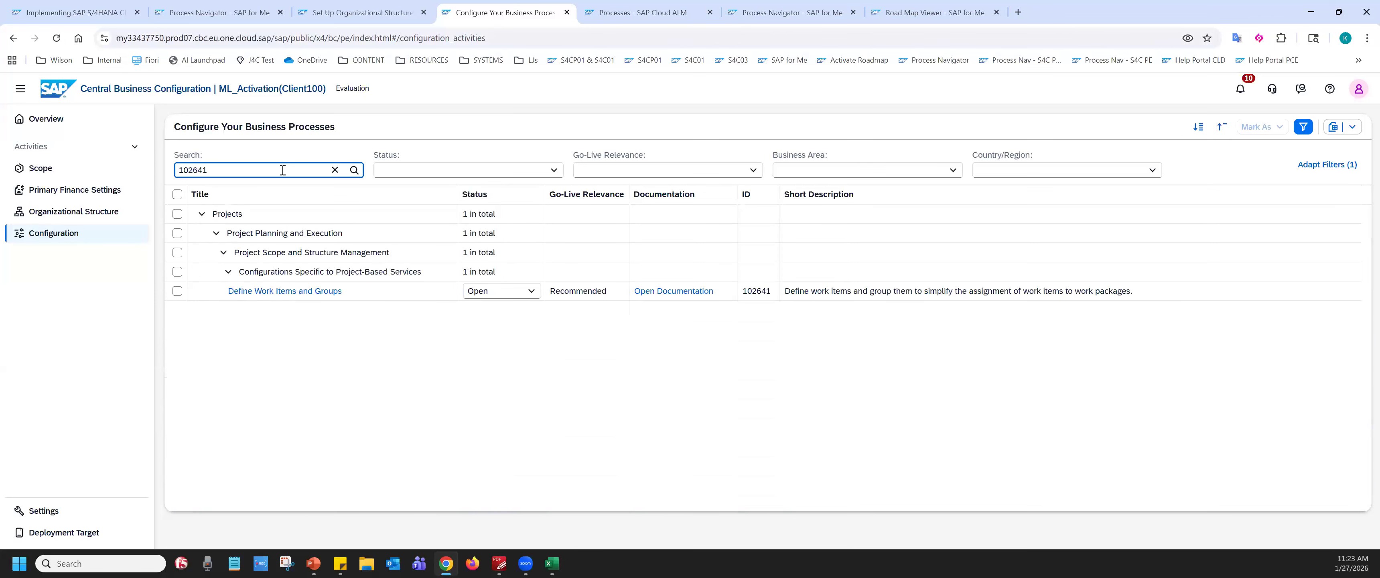
- Open the documentation for the Define Work Items and Groups activity
{"action": "left_click", "coordinate": [279, 296]}
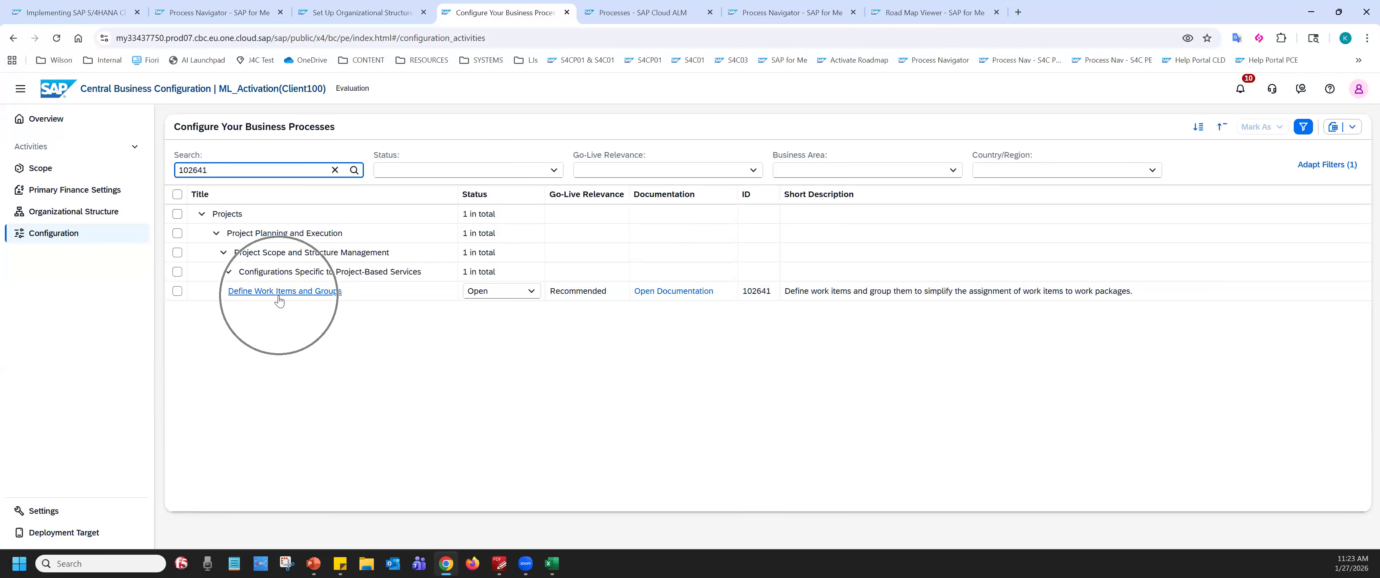
{"action": "left_click", "coordinate": [674, 297]}
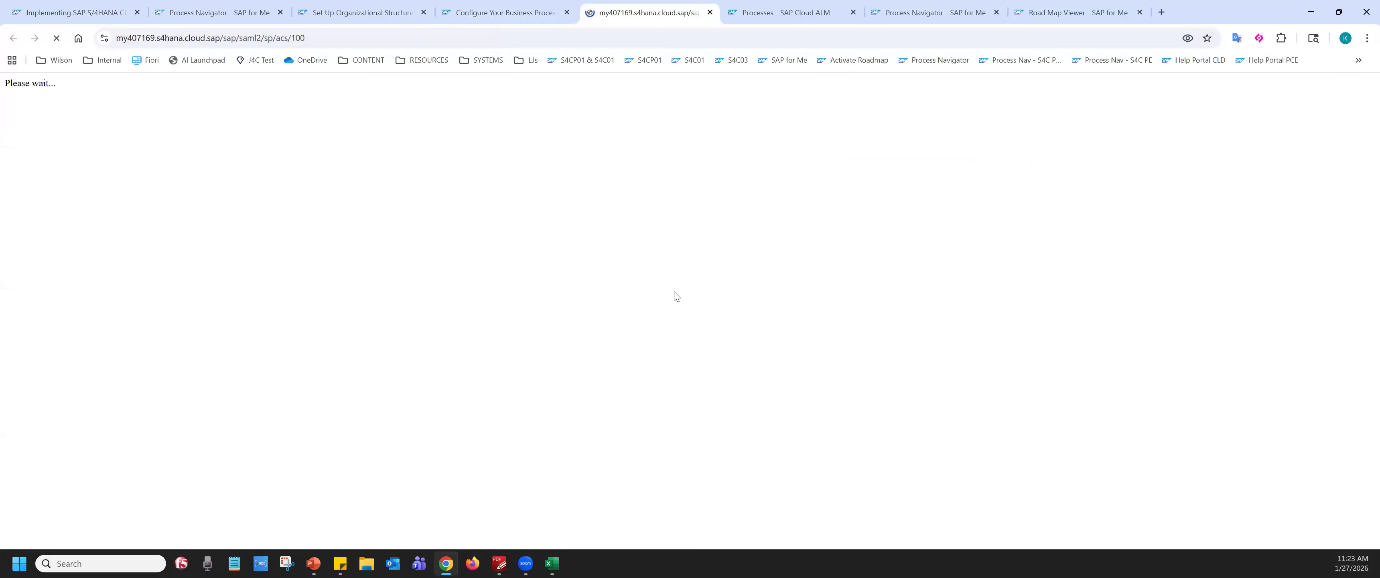
{"action": "key", "text": "ctrl"}
{"action": "key", "text": "ctrl"}
{"action": "key", "text": "ctrl"}
{"action": "key", "text": "ctrl"}
{"action": "key", "text": "ctrl"}
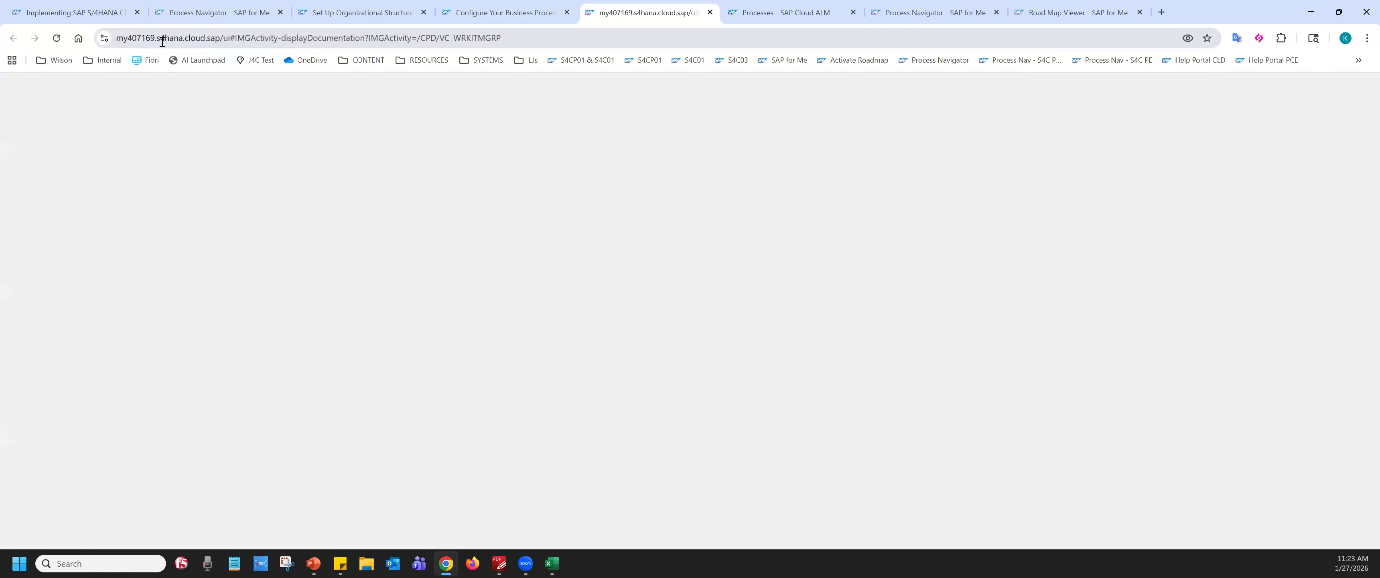
- Compare the documentation page's s4hana.cloud.sap address with the cbc address of the business process configuration page
{"action": "left_click", "coordinate": [162, 41]}
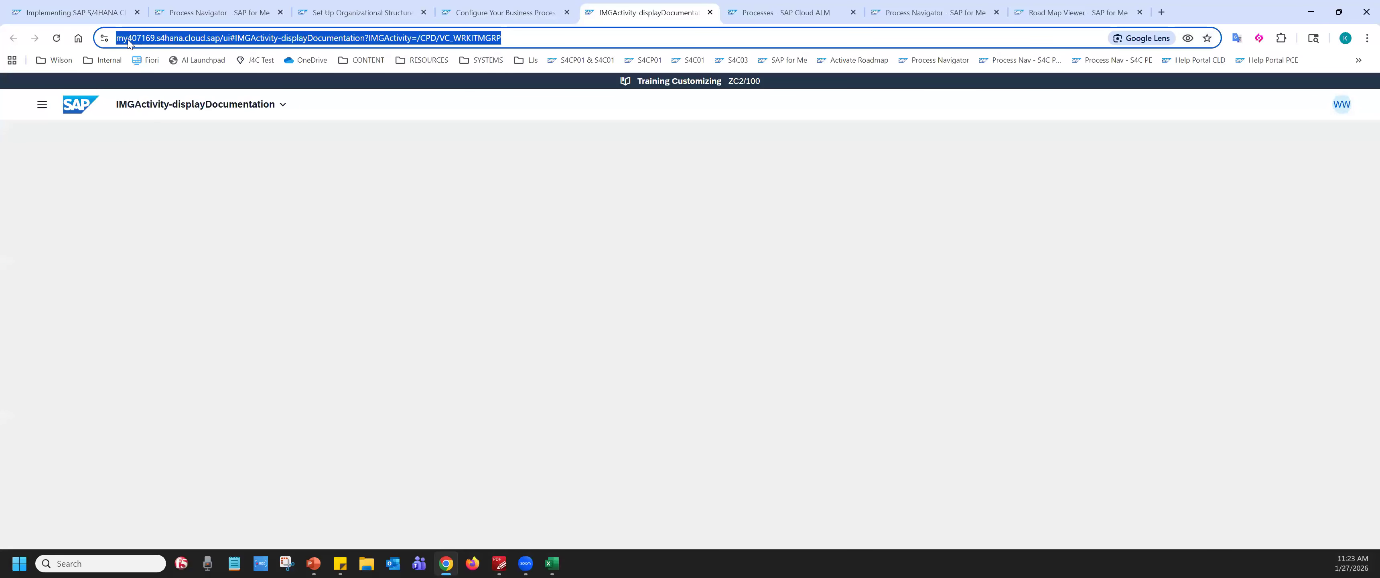
{"action": "left_click", "coordinate": [129, 43]}
{"action": "left_click_drag", "start_coordinate": [160, 39], "coordinate": [238, 38]}
{"action": "left_click", "coordinate": [188, 38]}
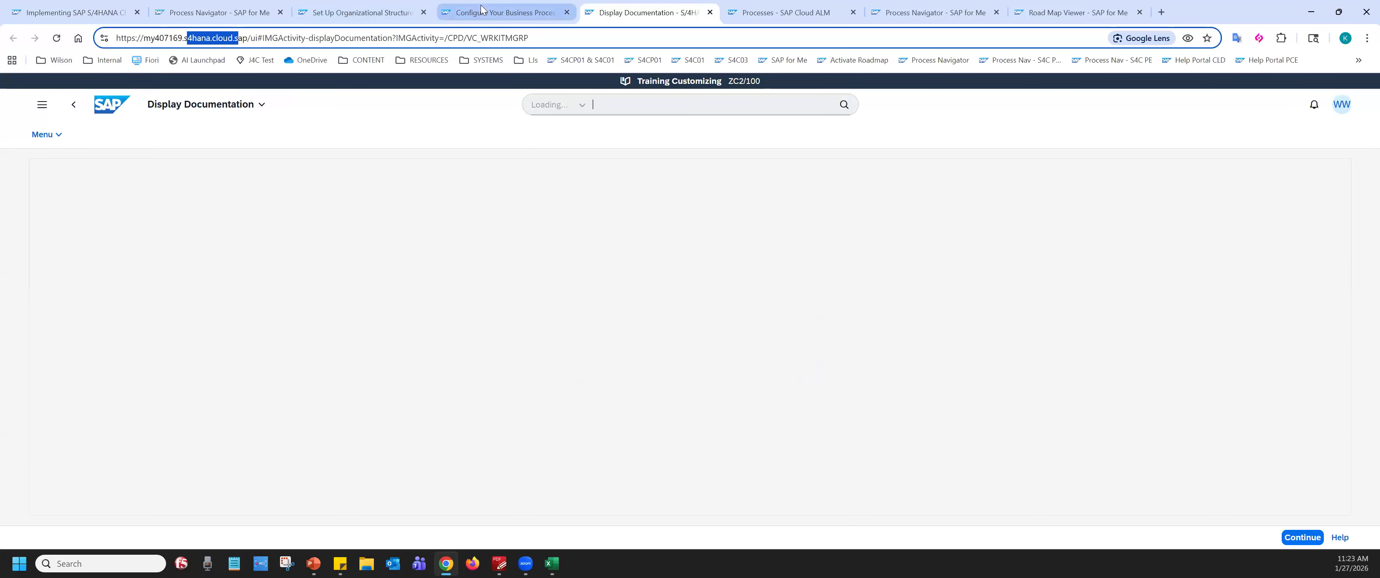
{"action": "left_click", "coordinate": [481, 9]}
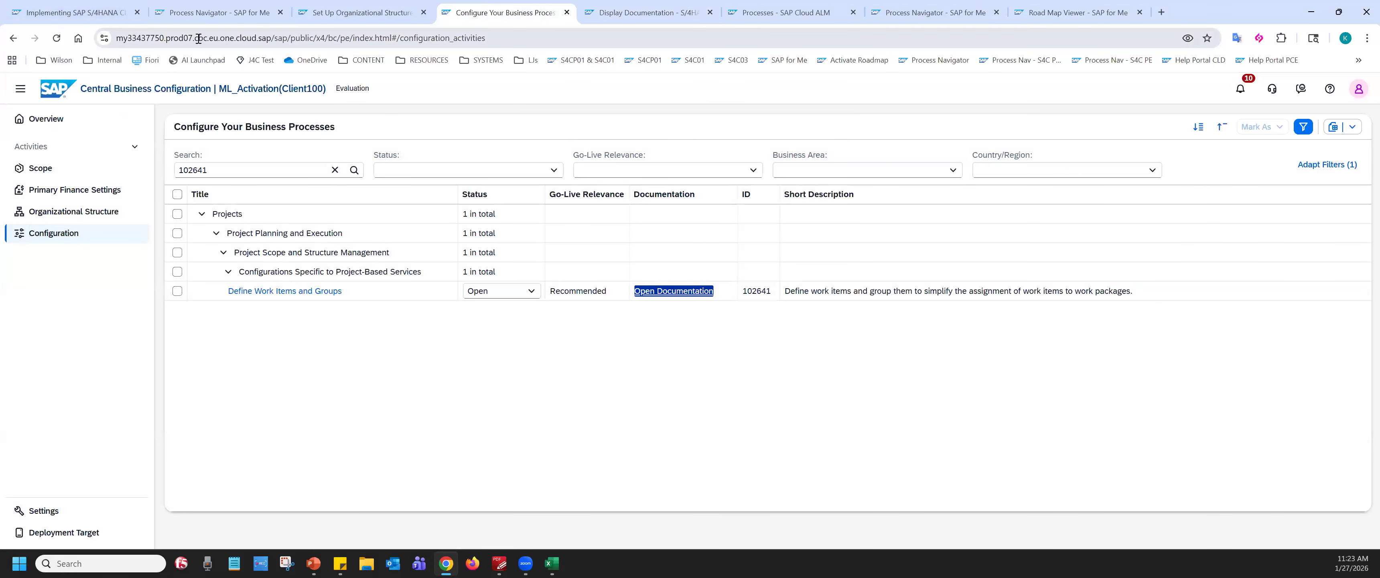
{"action": "left_click_drag", "start_coordinate": [195, 38], "coordinate": [208, 39]}
{"action": "left_click", "coordinate": [606, 15]}
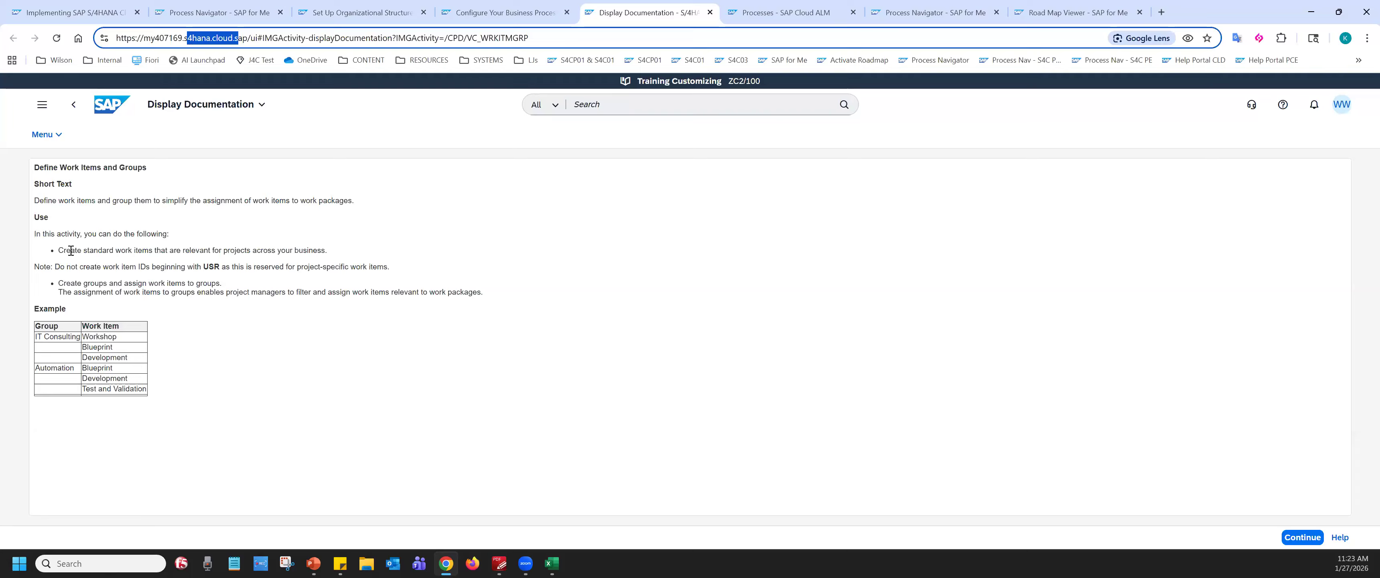
- Read the Define Work Items and Groups documentation, covering standard work items, the reserved USR prefix, group assignment and the example table
{"action": "left_click_drag", "start_coordinate": [69, 251], "coordinate": [327, 251]}
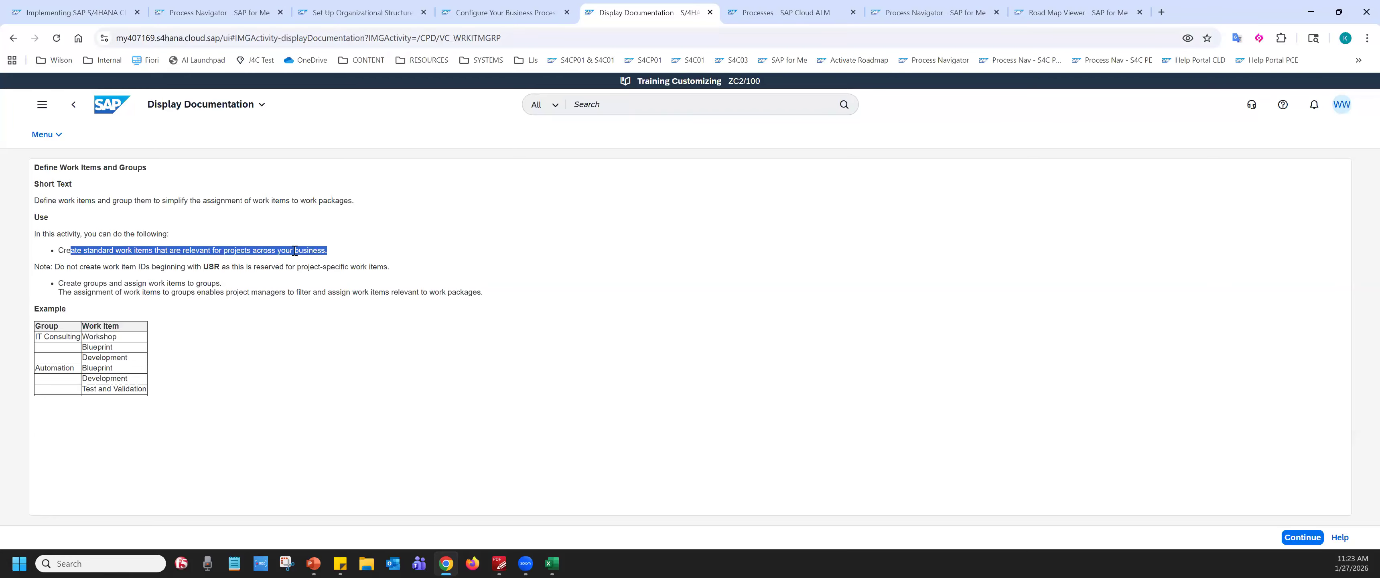
{"action": "left_click", "coordinate": [146, 281]}
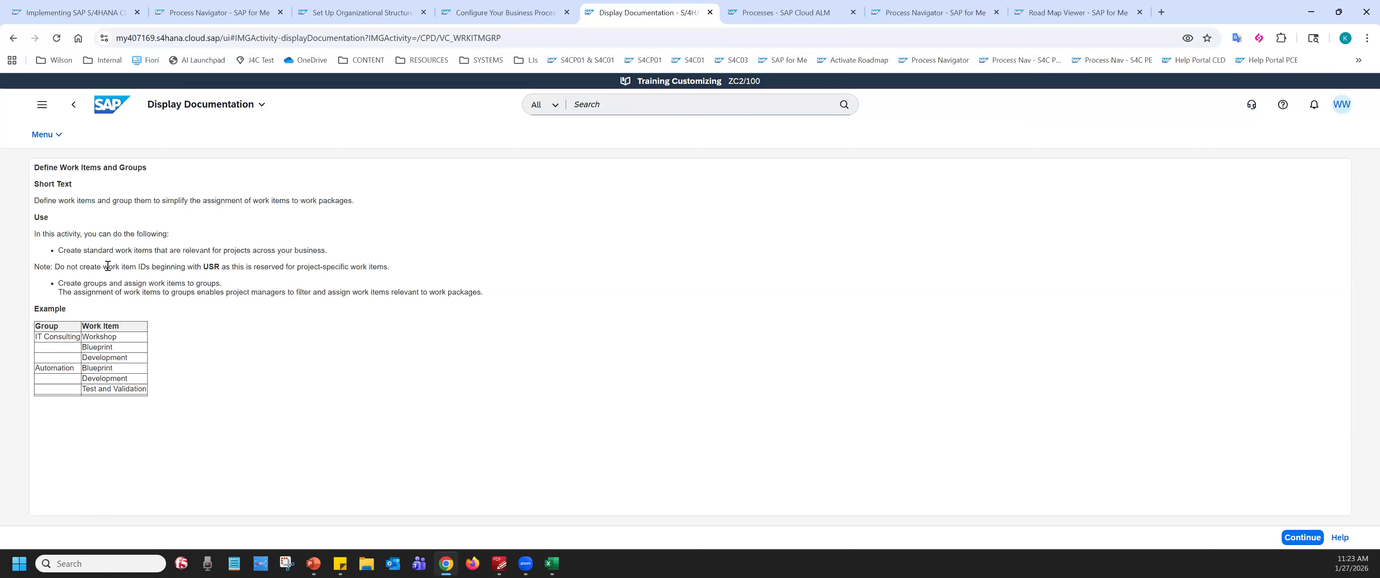
{"action": "left_click_drag", "start_coordinate": [90, 268], "coordinate": [174, 266]}
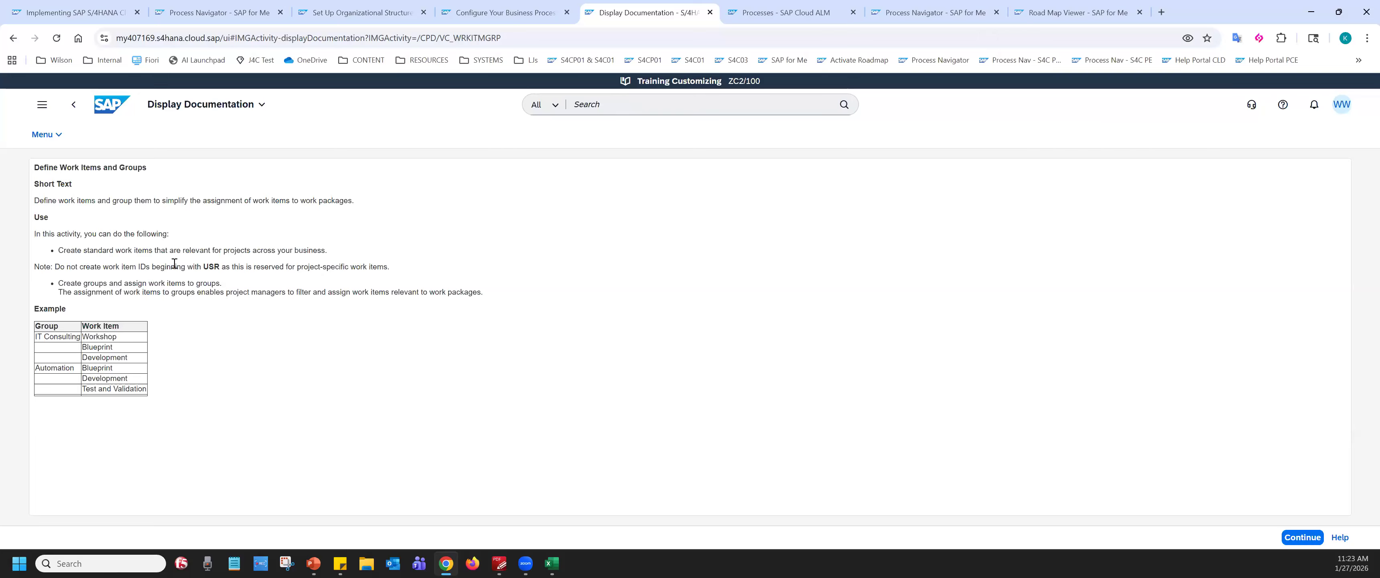
{"action": "left_click", "coordinate": [209, 266]}
{"action": "left_click_drag", "start_coordinate": [261, 267], "coordinate": [394, 268]}
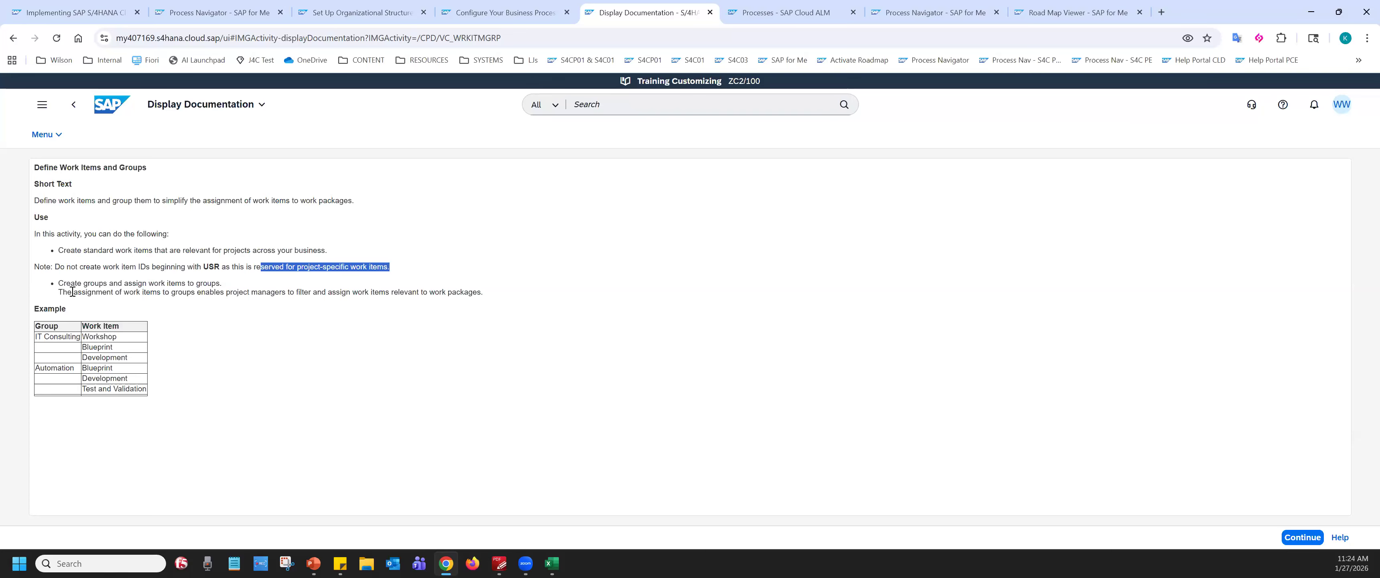
{"action": "left_click_drag", "start_coordinate": [71, 283], "coordinate": [236, 286]}
{"action": "left_click_drag", "start_coordinate": [78, 293], "coordinate": [481, 292]}
{"action": "left_click", "coordinate": [326, 291]}
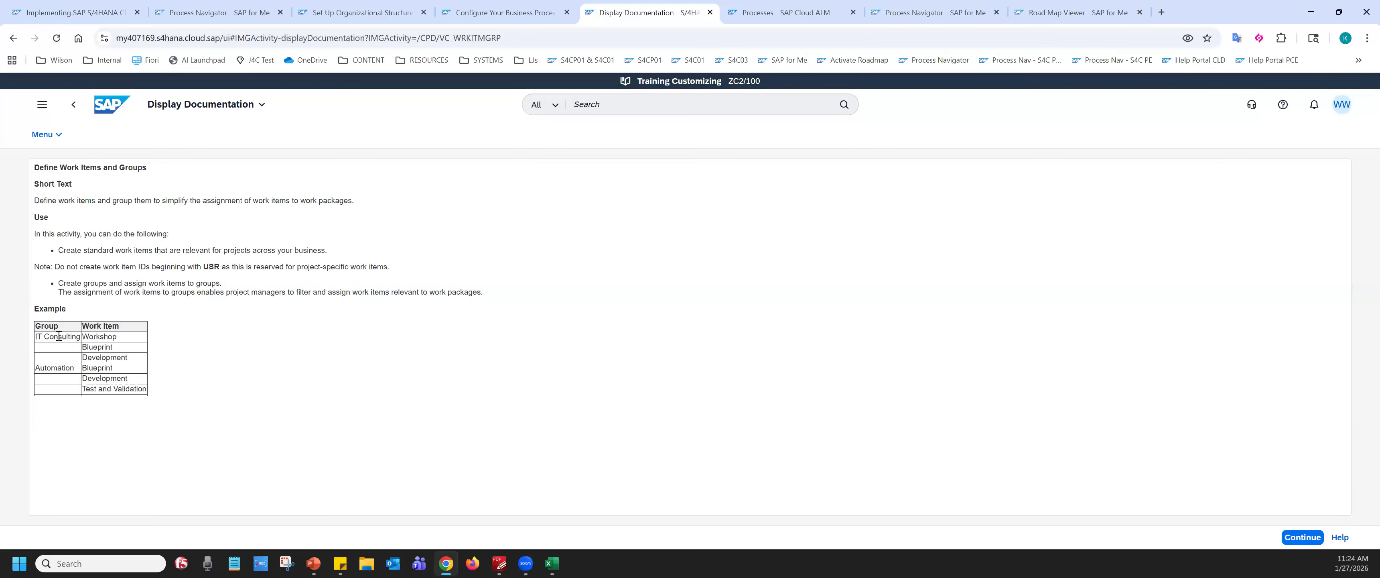
{"action": "left_click_drag", "start_coordinate": [58, 337], "coordinate": [132, 390]}
{"action": "left_click", "coordinate": [109, 368]}
- Return to the business process configuration page and review the status options for the Define Work Items and Groups activity
{"action": "left_click", "coordinate": [558, 14]}
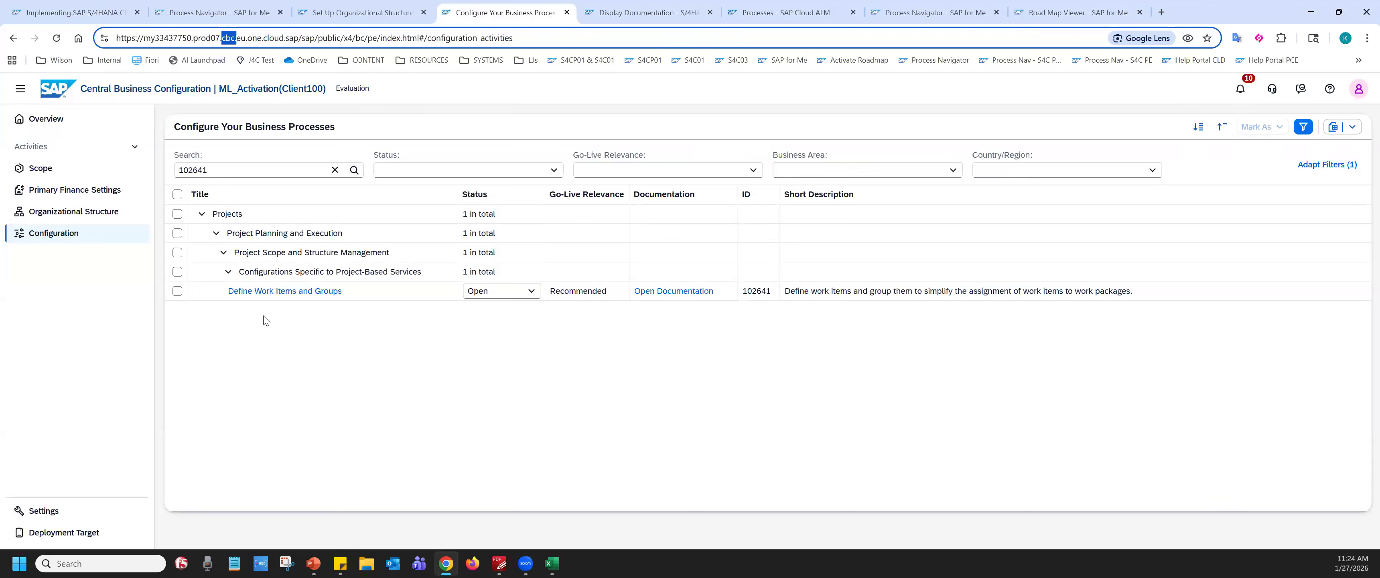
{"action": "key", "text": "ctrl"}
{"action": "left_click", "coordinate": [534, 294]}
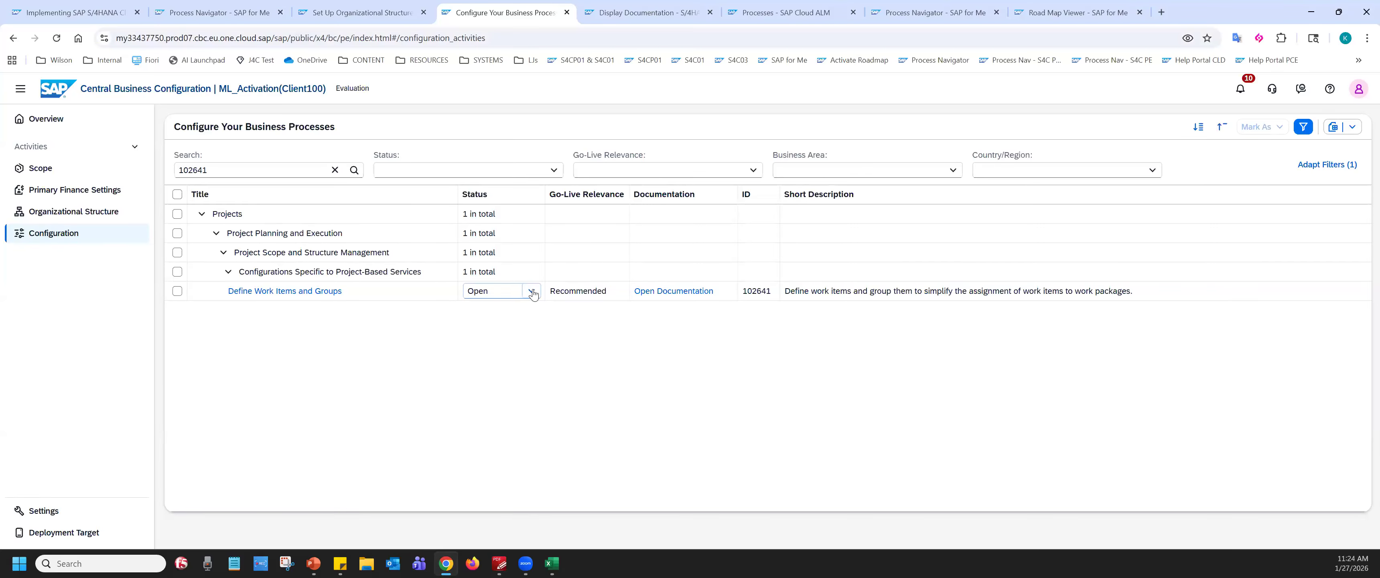
{"action": "left_click", "coordinate": [403, 319]}
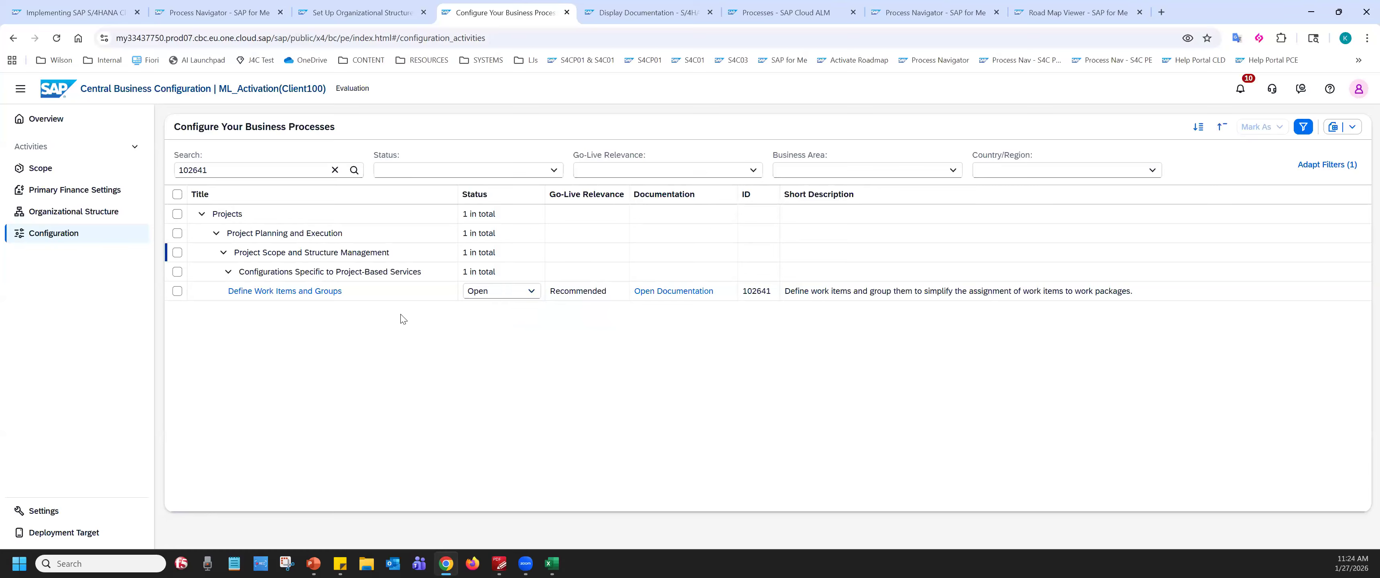
{"action": "left_click", "coordinate": [532, 292]}
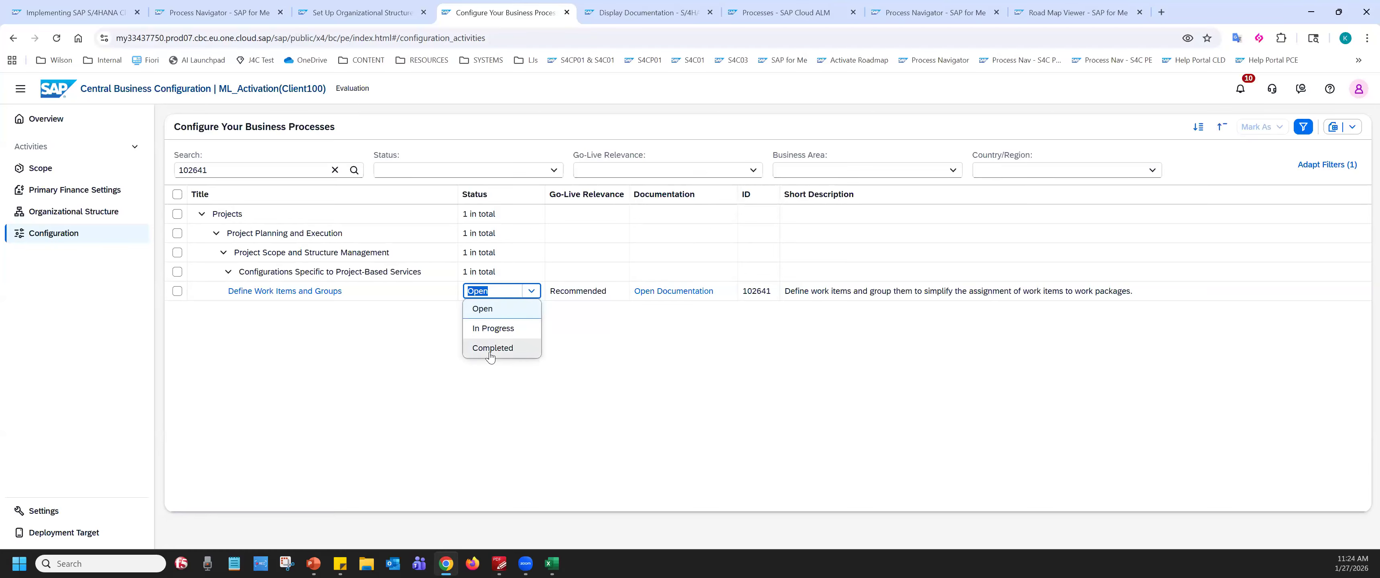
{"action": "left_click", "coordinate": [343, 340]}
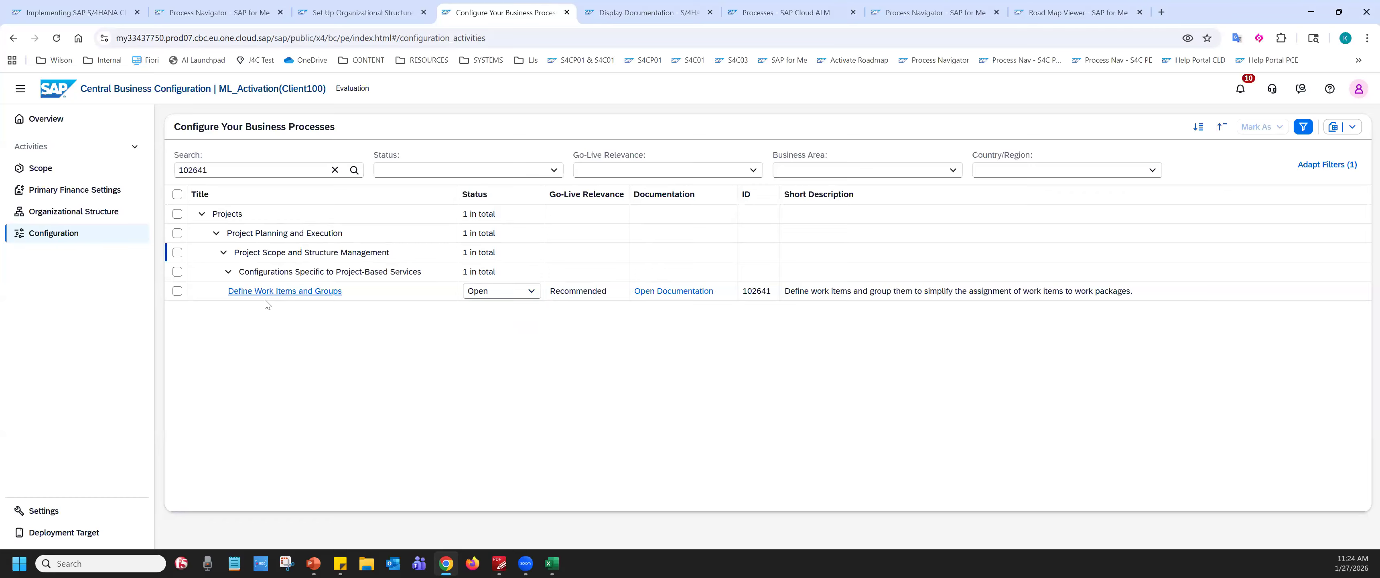
- Open the Define Work Items and Groups activity and examine its s4hana.cloud.sap address, the IMGActivity-execute part and the Training Customizing header
{"action": "left_click", "coordinate": [262, 292]}
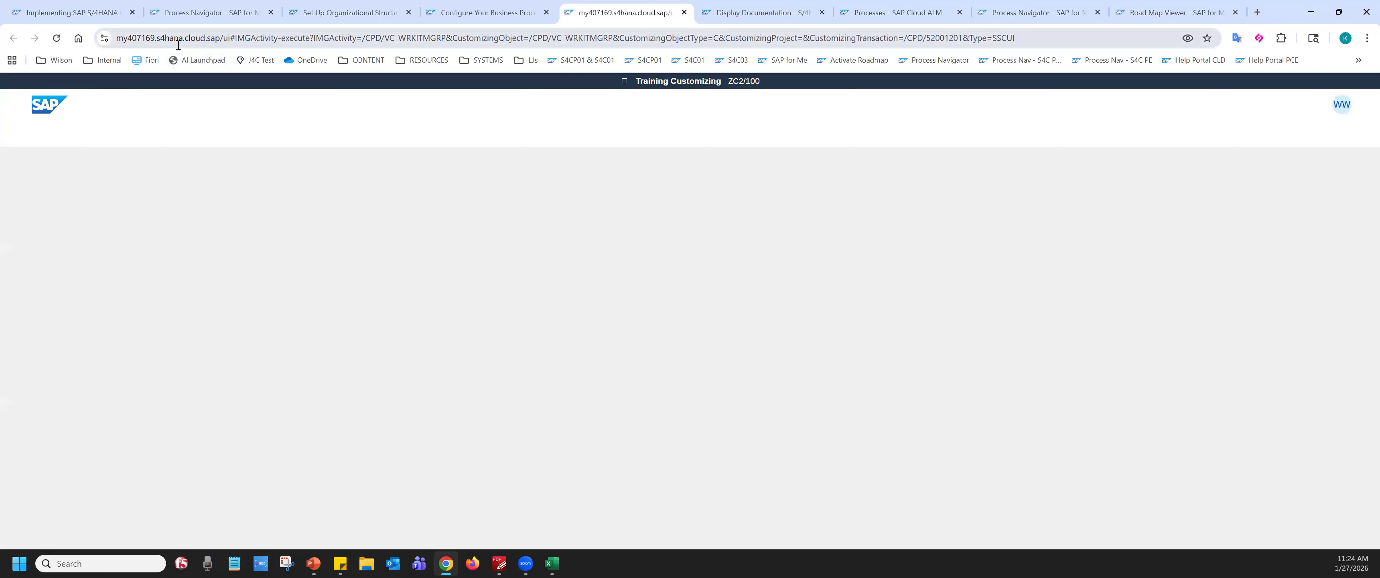
{"action": "left_click_drag", "start_coordinate": [238, 40], "coordinate": [156, 39]}
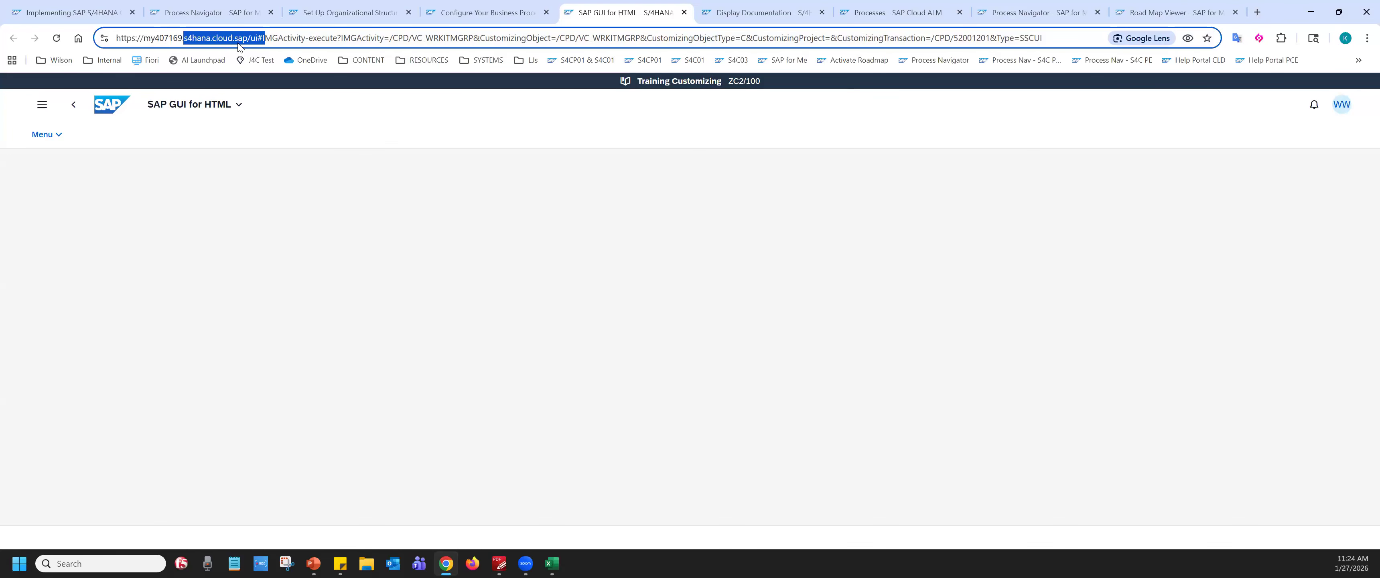
{"action": "key", "text": "ctrl"}
{"action": "key", "text": "ctrl"}
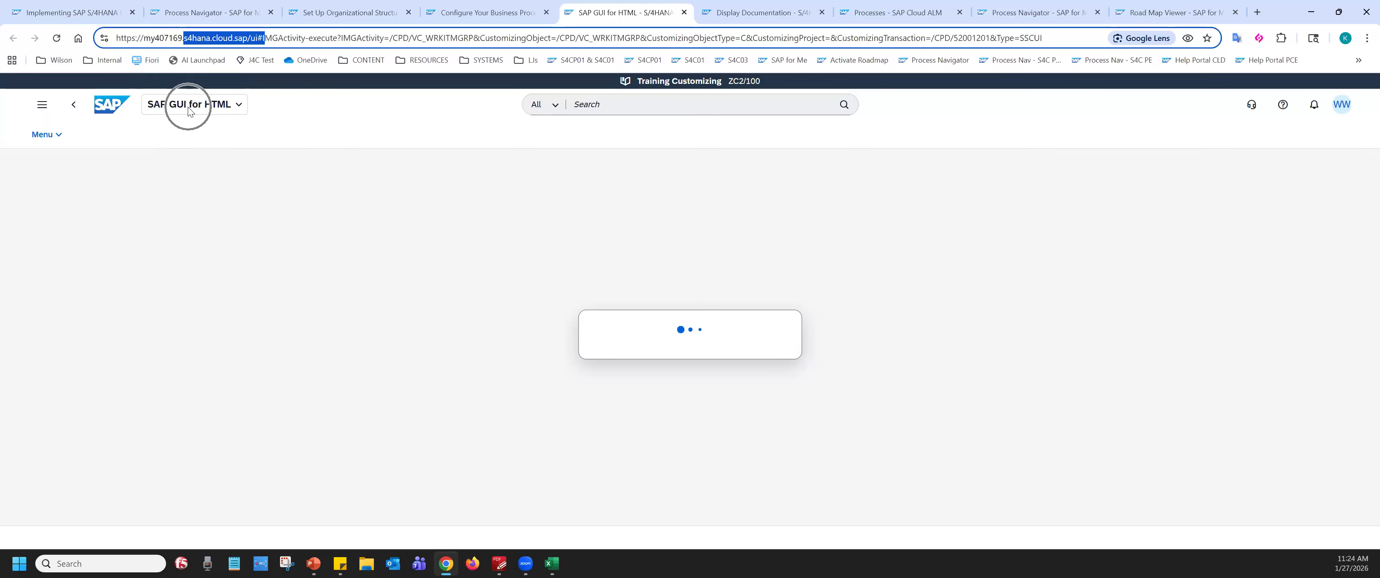
{"action": "left_click", "coordinate": [278, 38]}
{"action": "left_click_drag", "start_coordinate": [264, 38], "coordinate": [340, 43]}
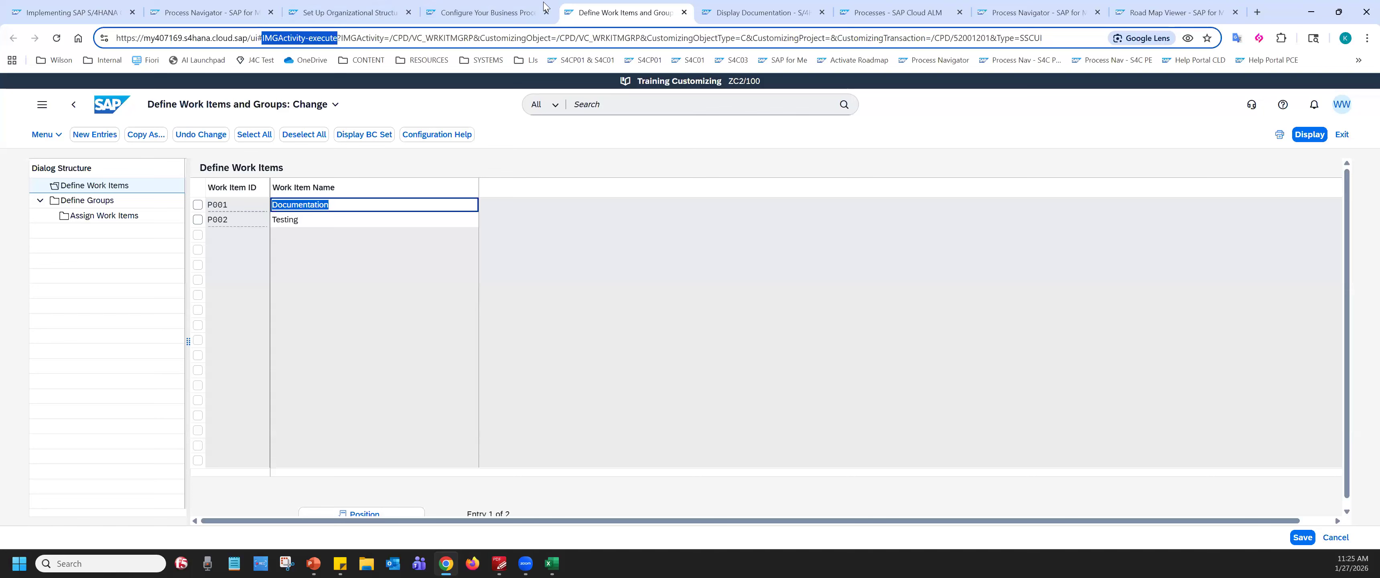
{"action": "double_click", "coordinate": [685, 80]}
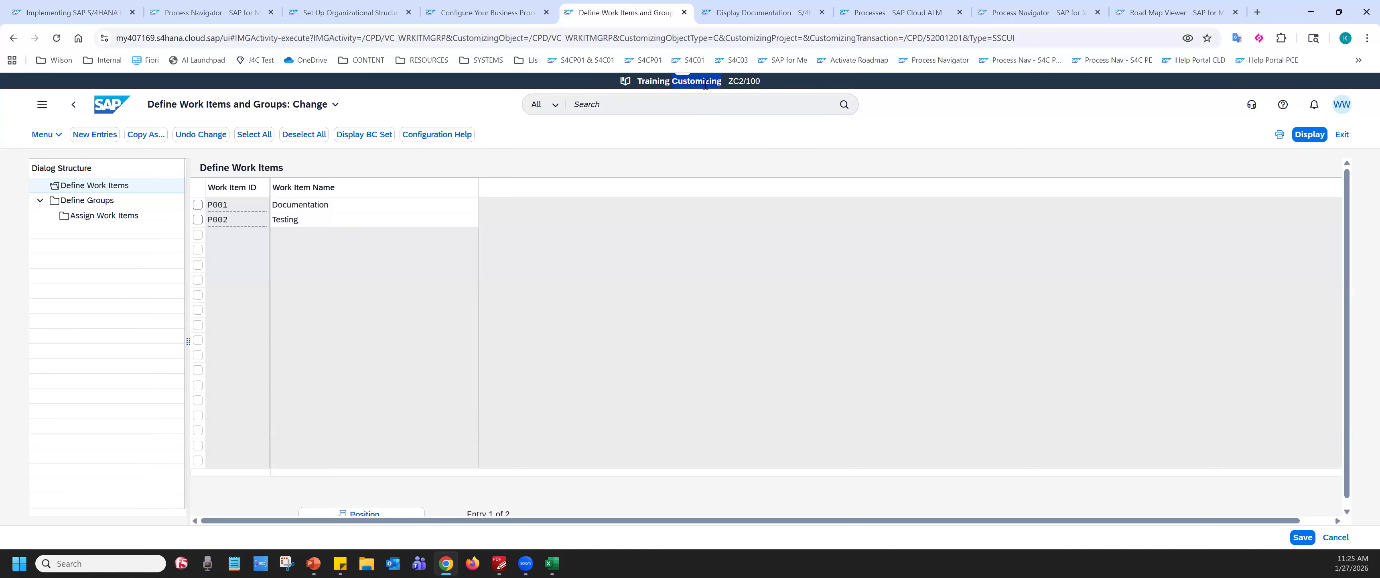
- Compare the activity's entry in Central Business Configuration with its work item table in the S/4HANA customizing client
{"action": "left_click", "coordinate": [514, 13]}
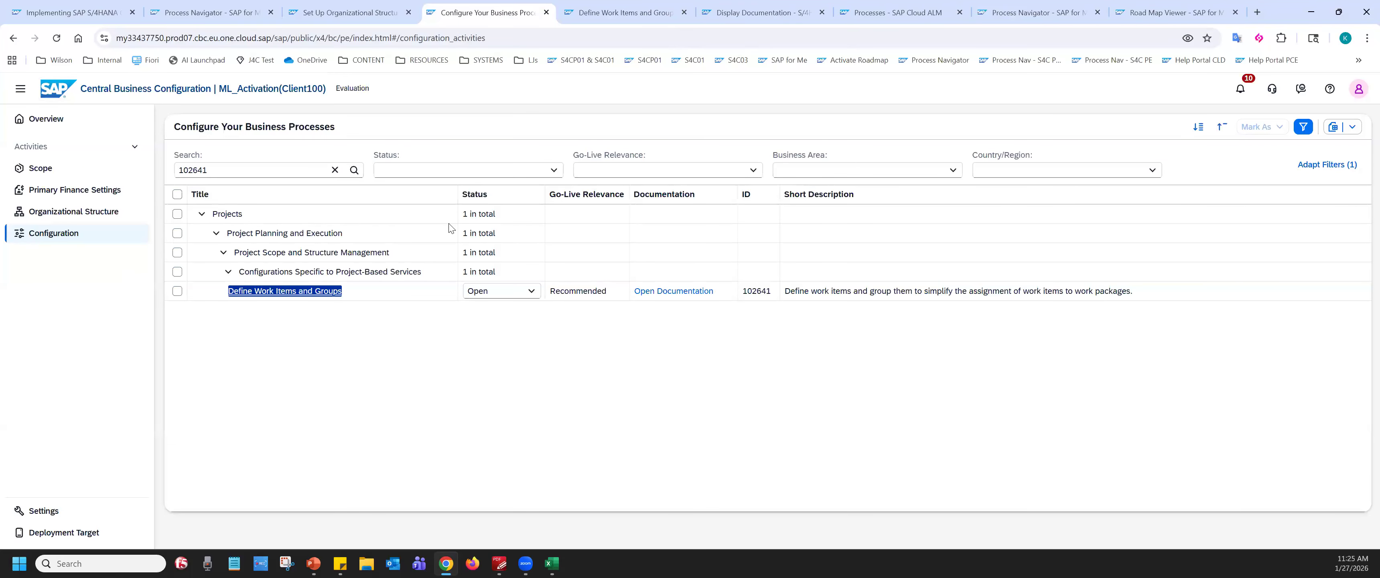
{"action": "left_click", "coordinate": [626, 15]}
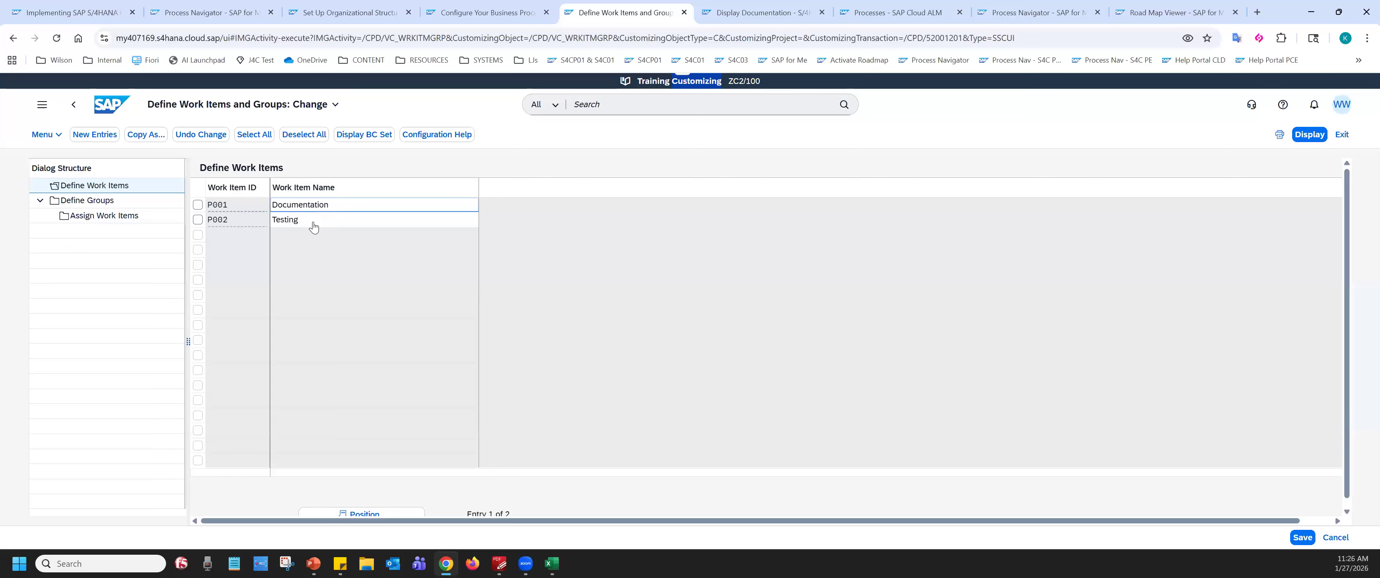
{"action": "left_click", "coordinate": [491, 15]}
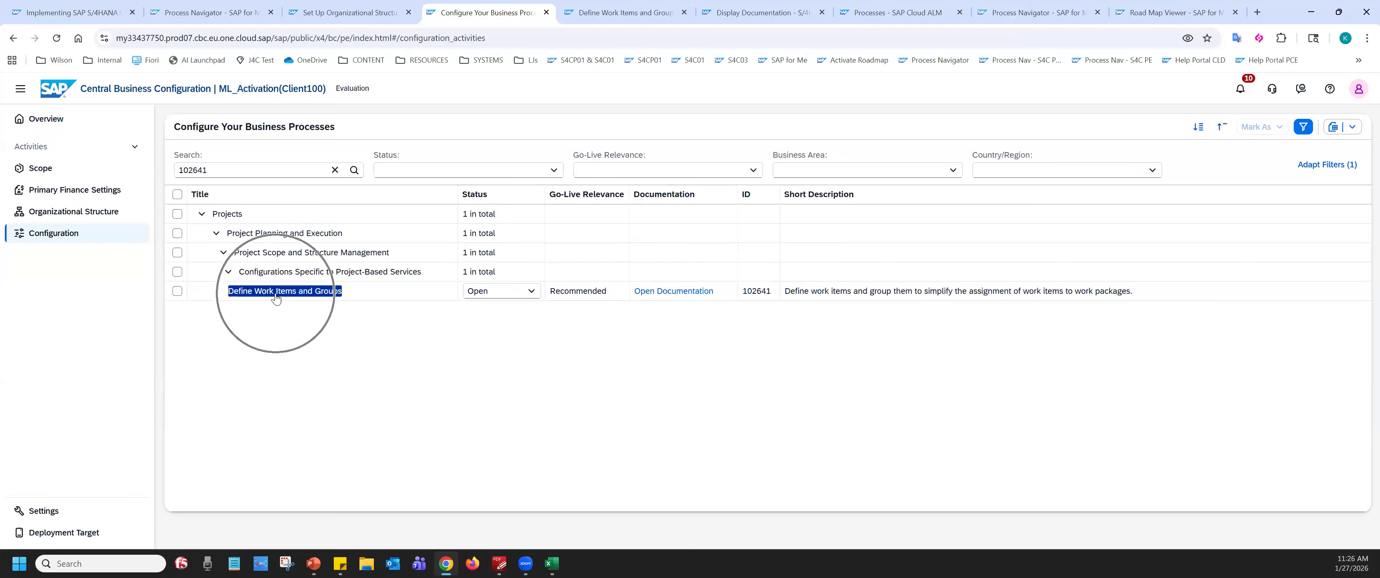
{"action": "left_click", "coordinate": [627, 12]}
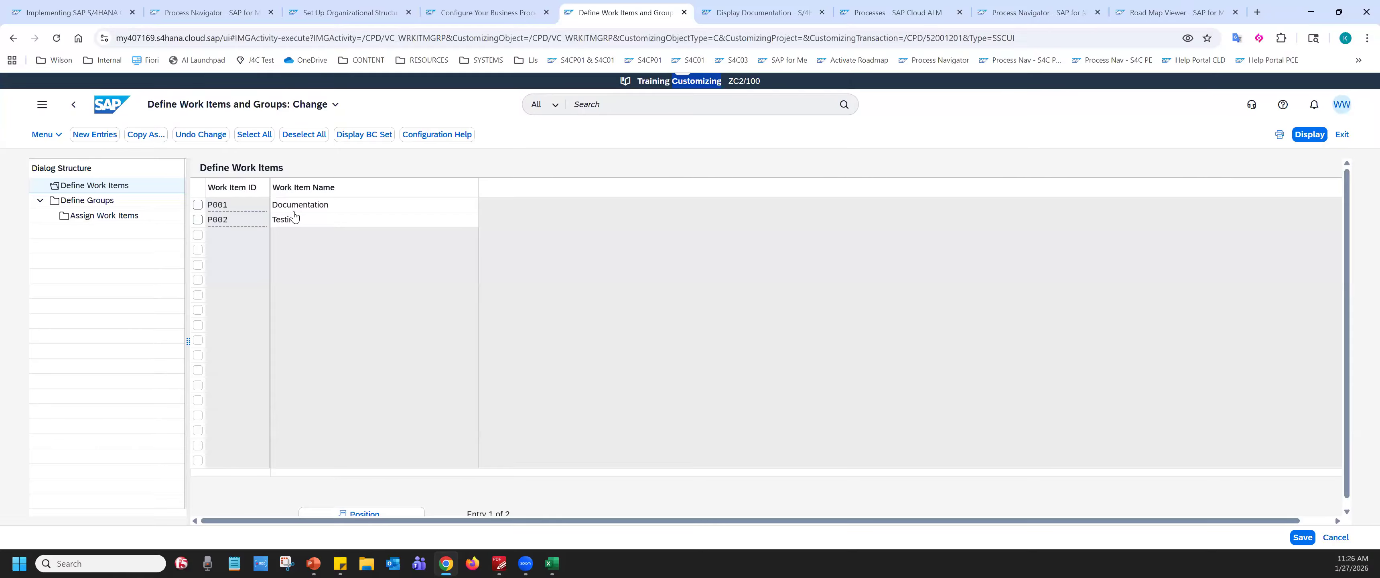
- Add a new work item entry with ID 003 and enter Data Migragration as its name
{"action": "left_click", "coordinate": [91, 136]}
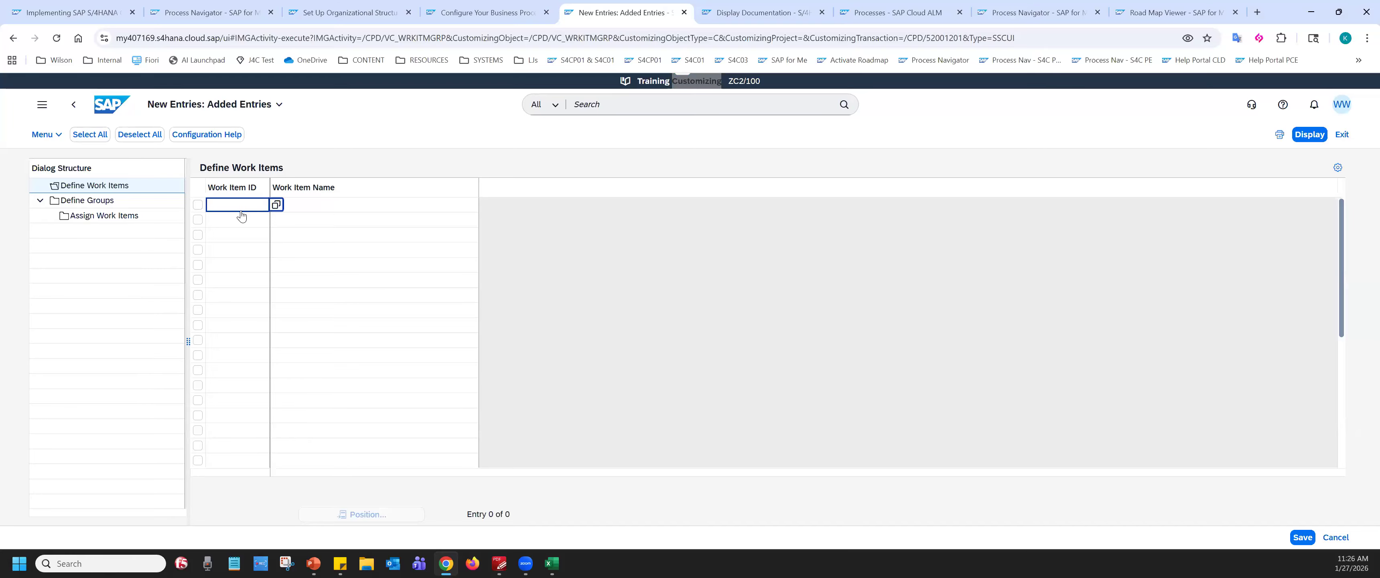
{"action": "type", "text": "003"}
{"action": "left_click", "coordinate": [320, 210]}
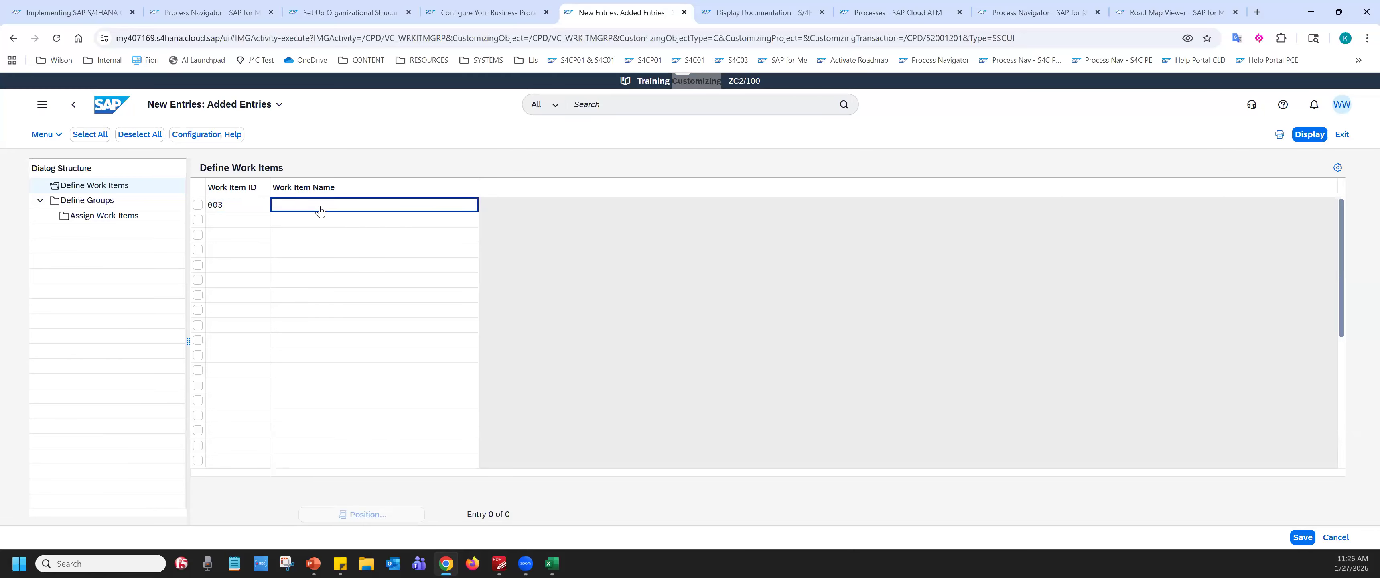
{"action": "type", "text": "Data M"}
{"action": "type", "text": "igra"}
{"action": "type", "text": "d"}
{"action": "type", "text": "rration"}
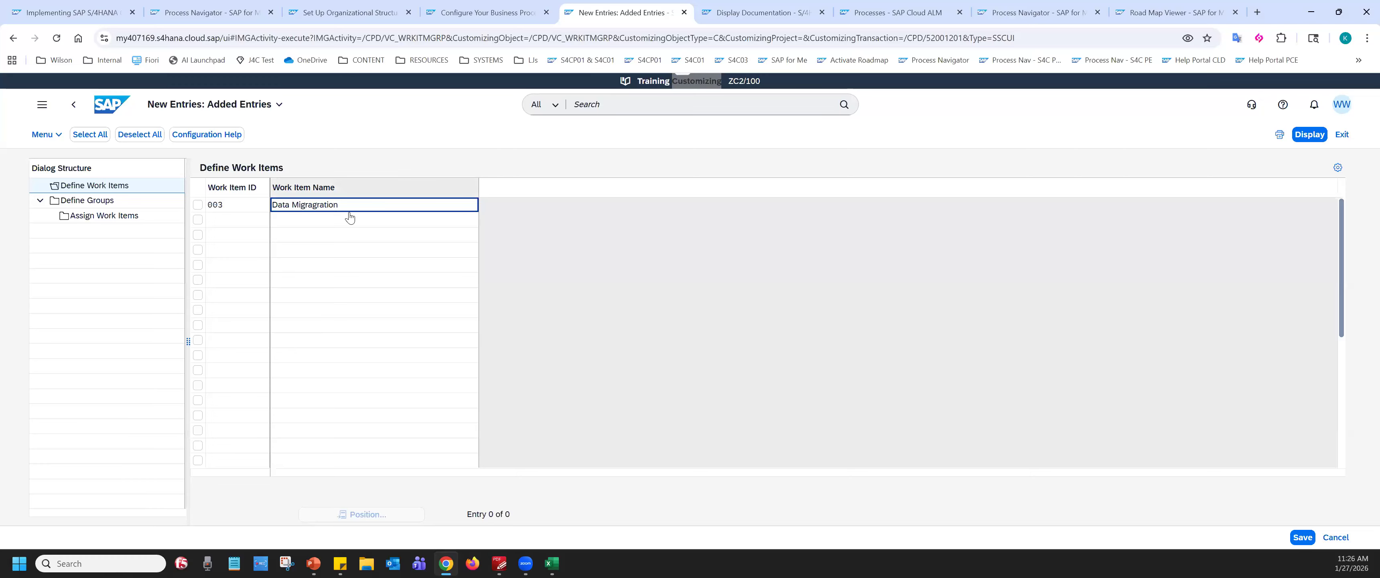
- Correct the name of work item 003 to Data Migration and save the entry
{"action": "triple_click", "coordinate": [315, 208]}
{"action": "right_click", "coordinate": [321, 206]}
{"action": "key", "text": "Escape"}
{"action": "triple_click", "coordinate": [366, 208]}
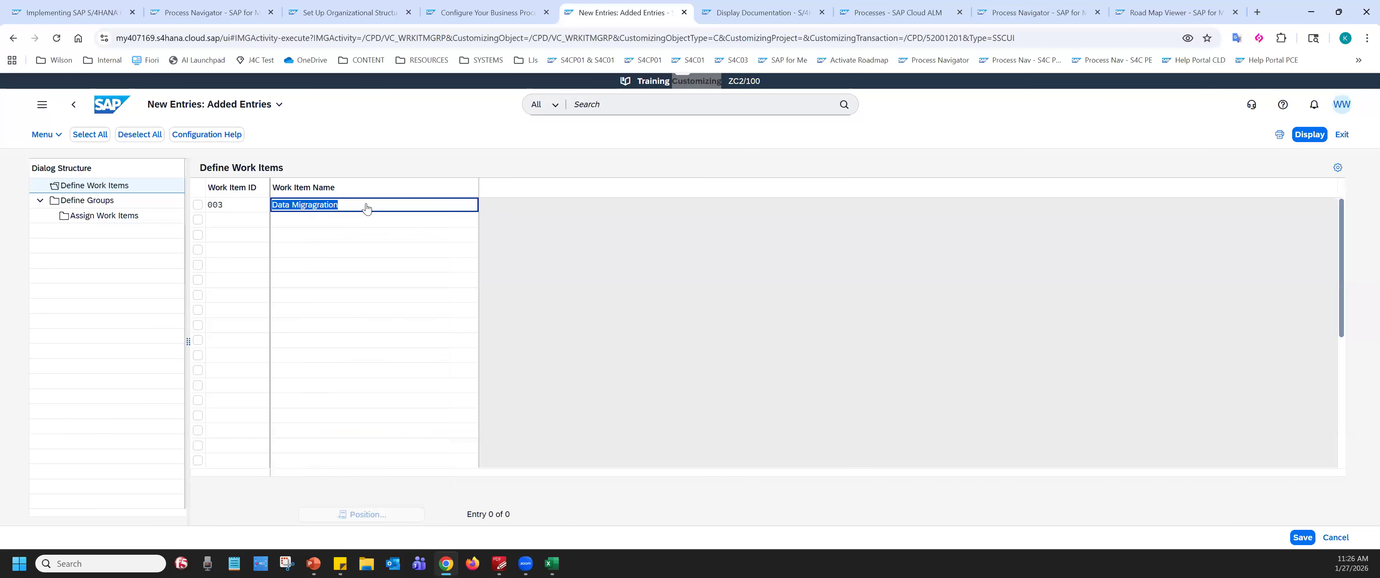
{"action": "type", "text": "Data M"}
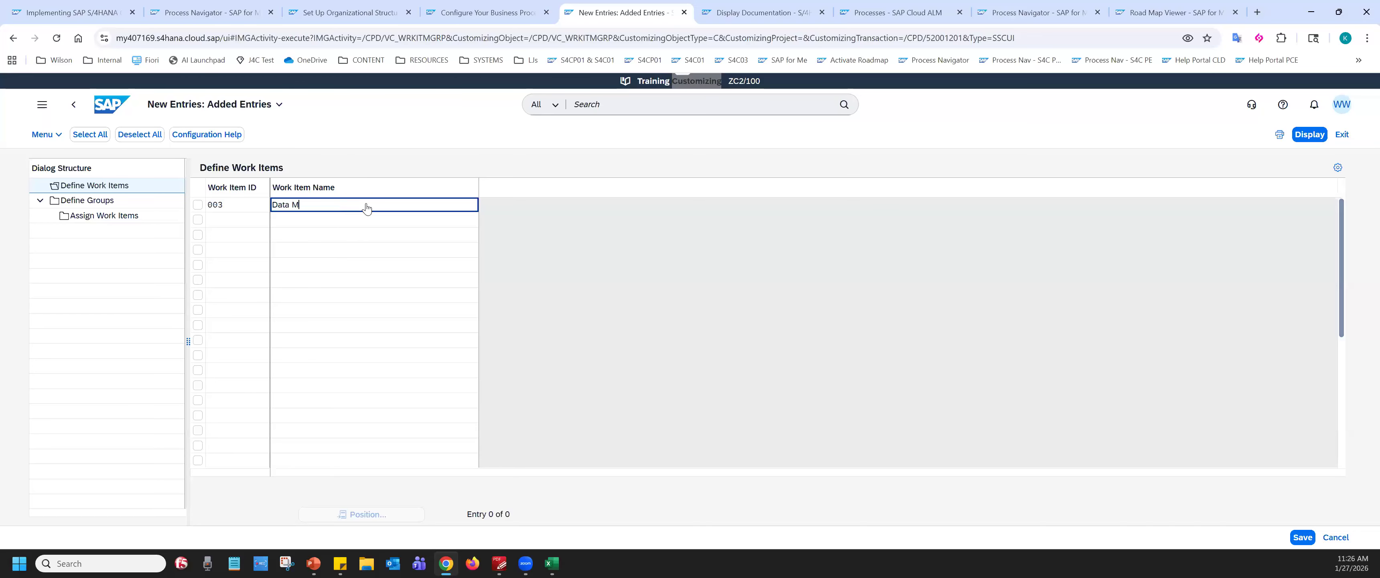
{"action": "type", "text": "igration"}
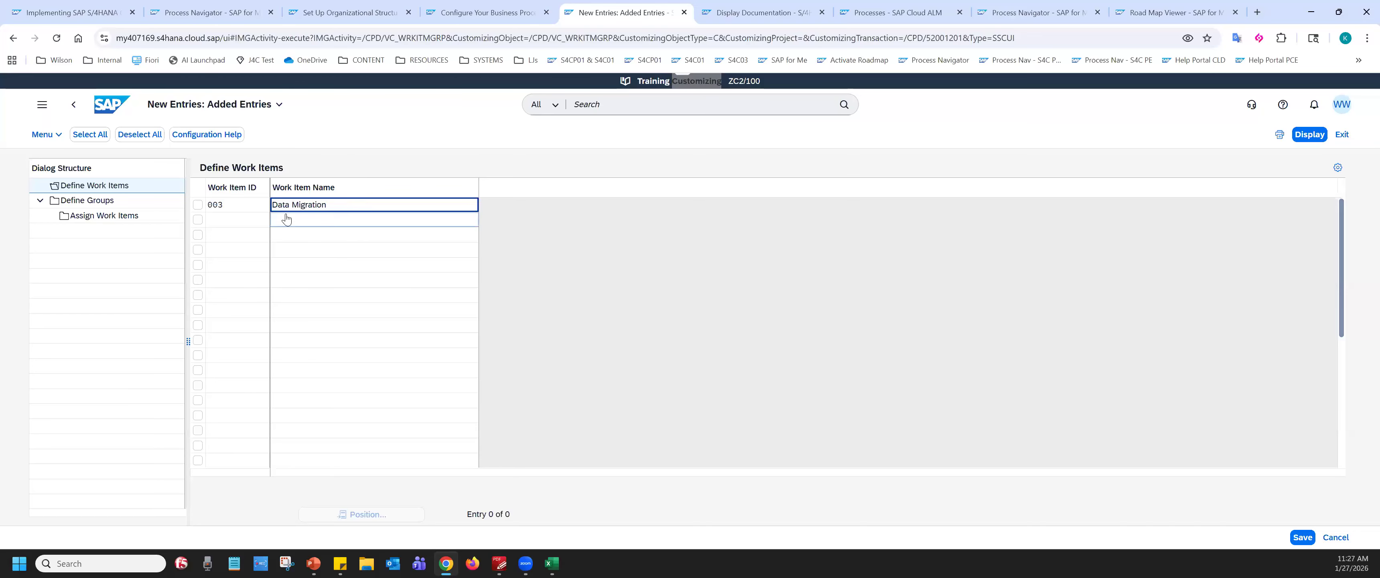
{"action": "left_click", "coordinate": [1302, 538]}
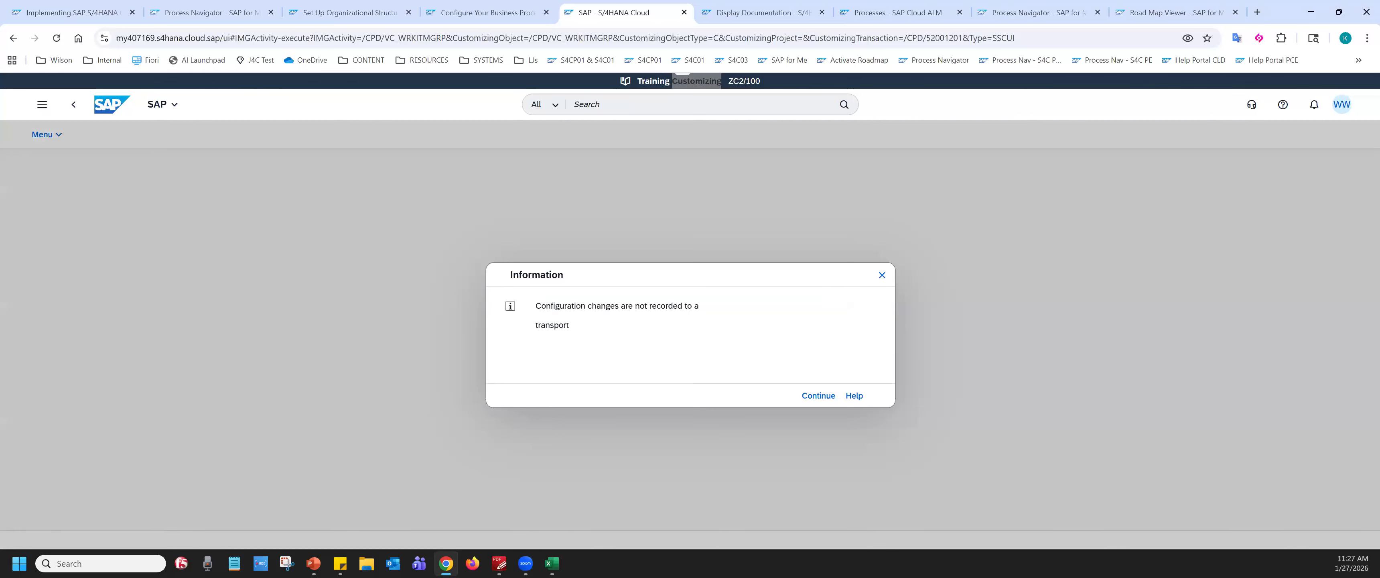
- Switch to the PowerPoint slide on entering configuration data and examine the customizing request prompt, then return to the browser
{"action": "key", "text": "alt+Tab"}
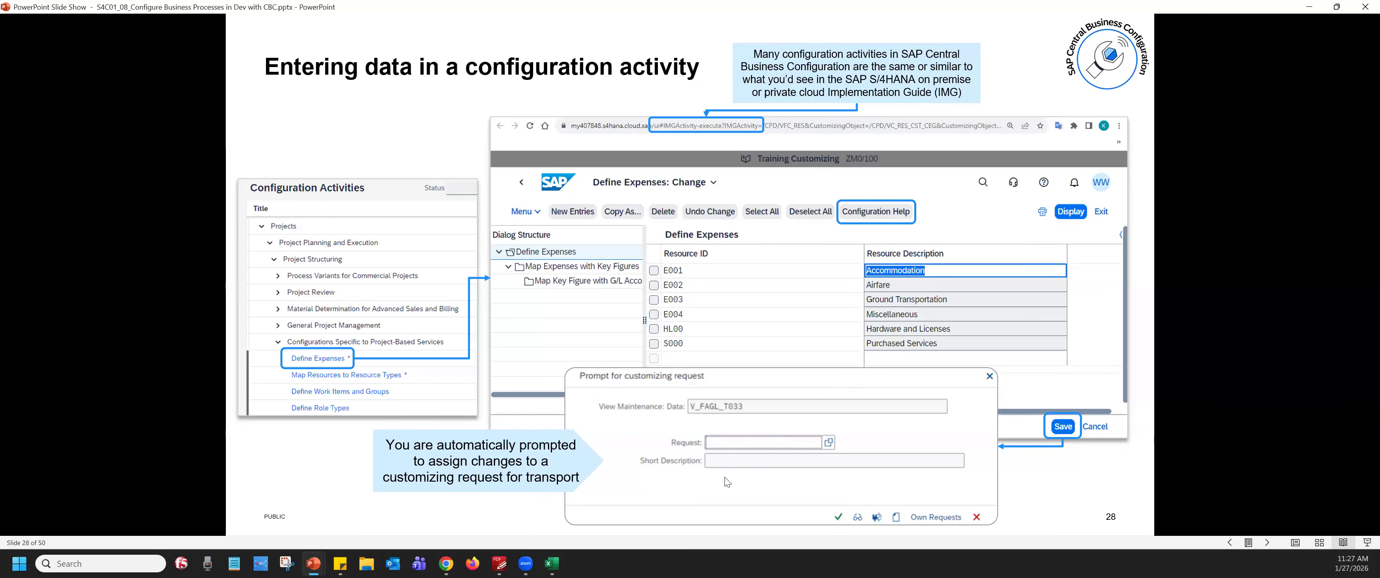
{"action": "scroll", "coordinate": [727, 482], "scroll_direction": "up", "scroll_amount": 6}
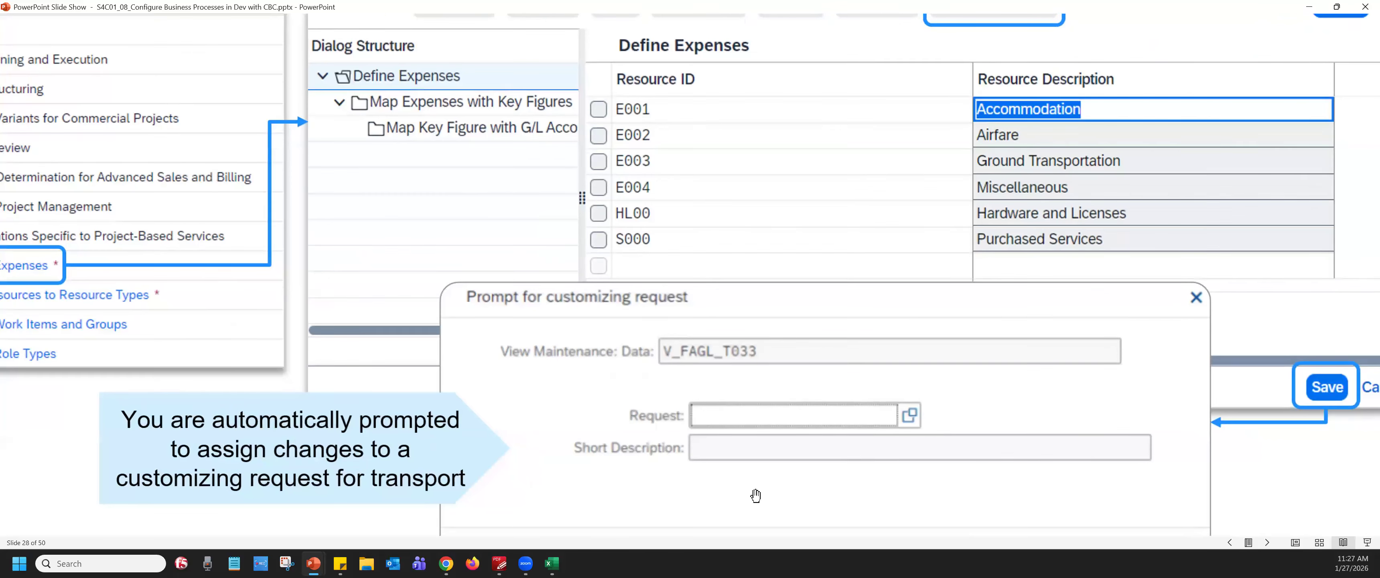
{"action": "scroll", "coordinate": [755, 496], "scroll_direction": "down", "scroll_amount": 1}
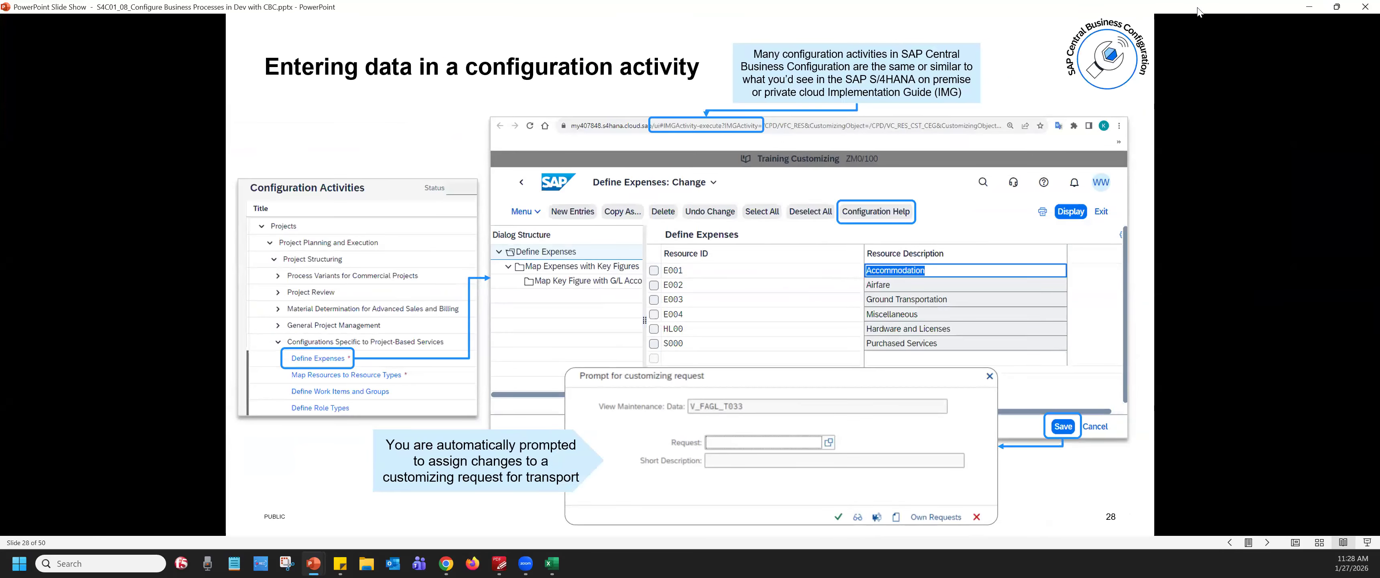
{"action": "key", "text": "alt+Tab"}
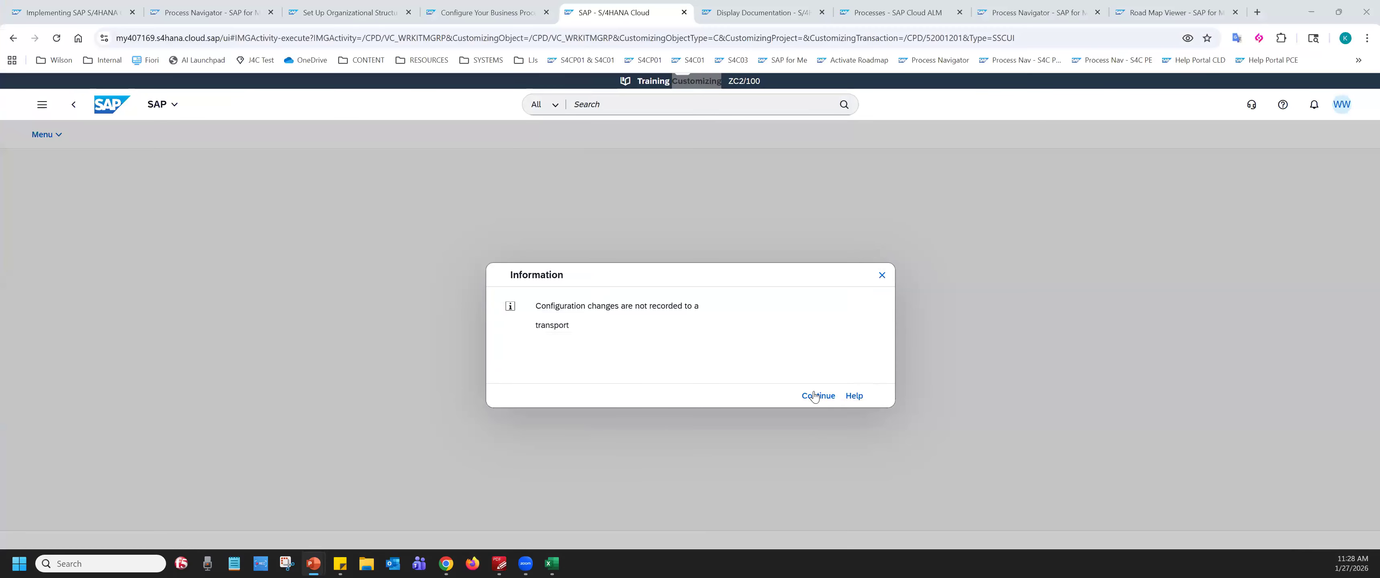
- Acknowledge the transport information to complete saving the Data Migration work item, and close the Define Work Items and Groups activity
{"action": "left_click", "coordinate": [814, 398]}
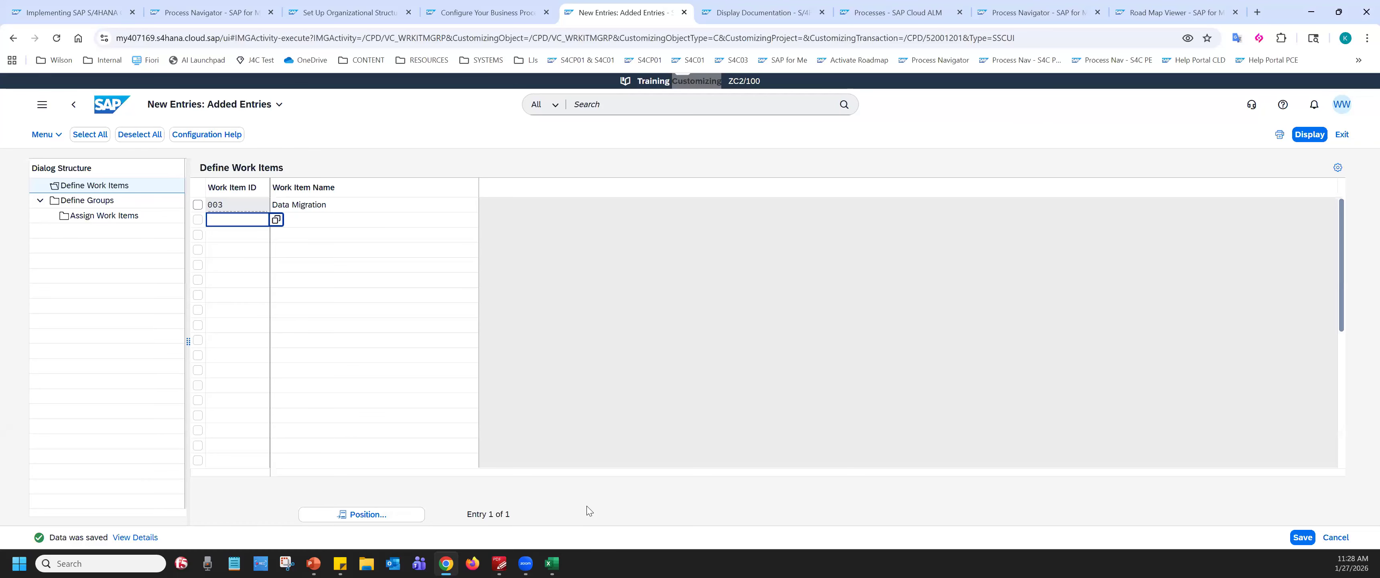
{"action": "left_click", "coordinate": [1304, 538]}
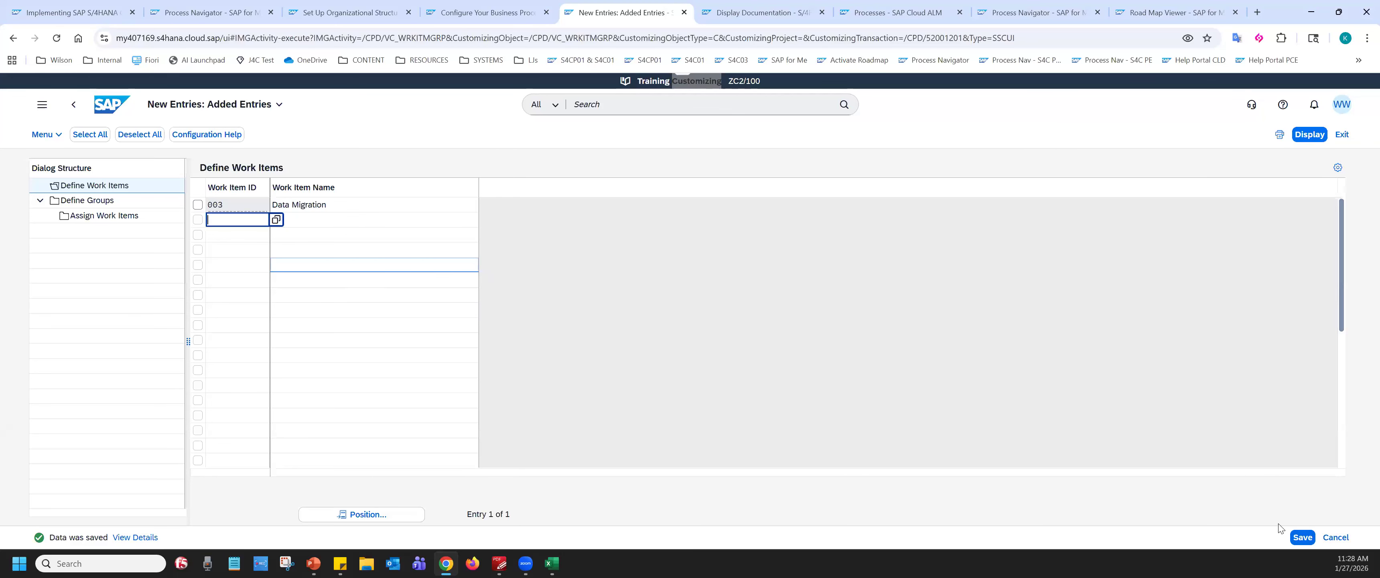
{"action": "left_click", "coordinate": [1333, 538]}
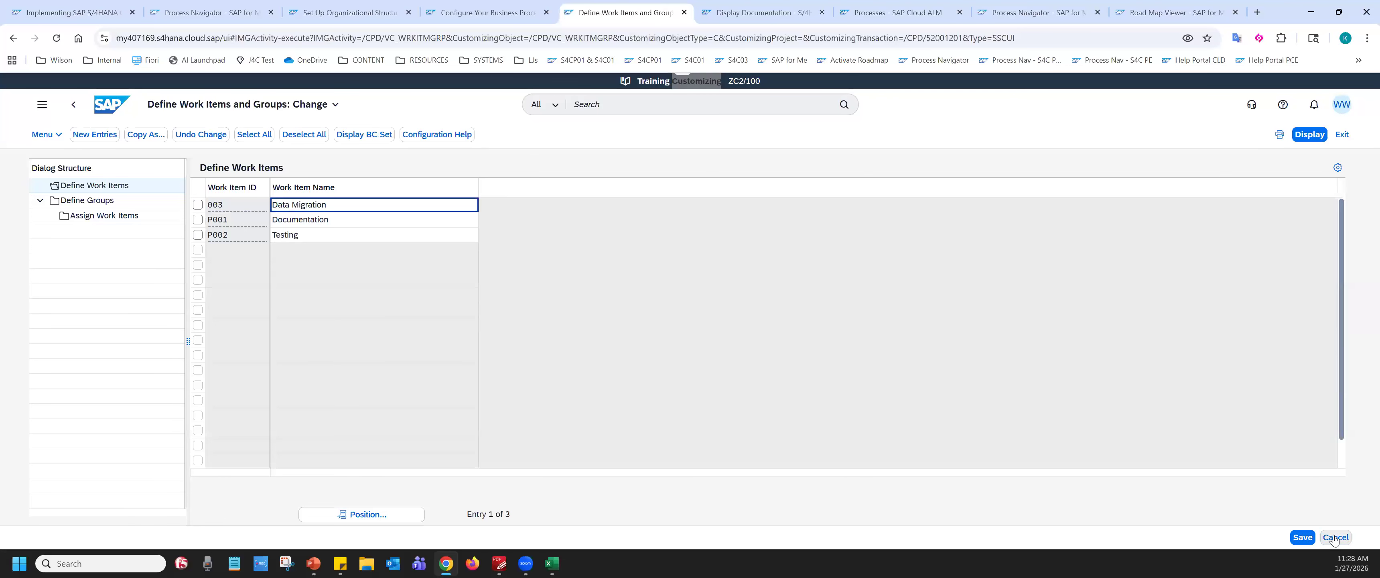
{"action": "left_click", "coordinate": [1336, 538]}
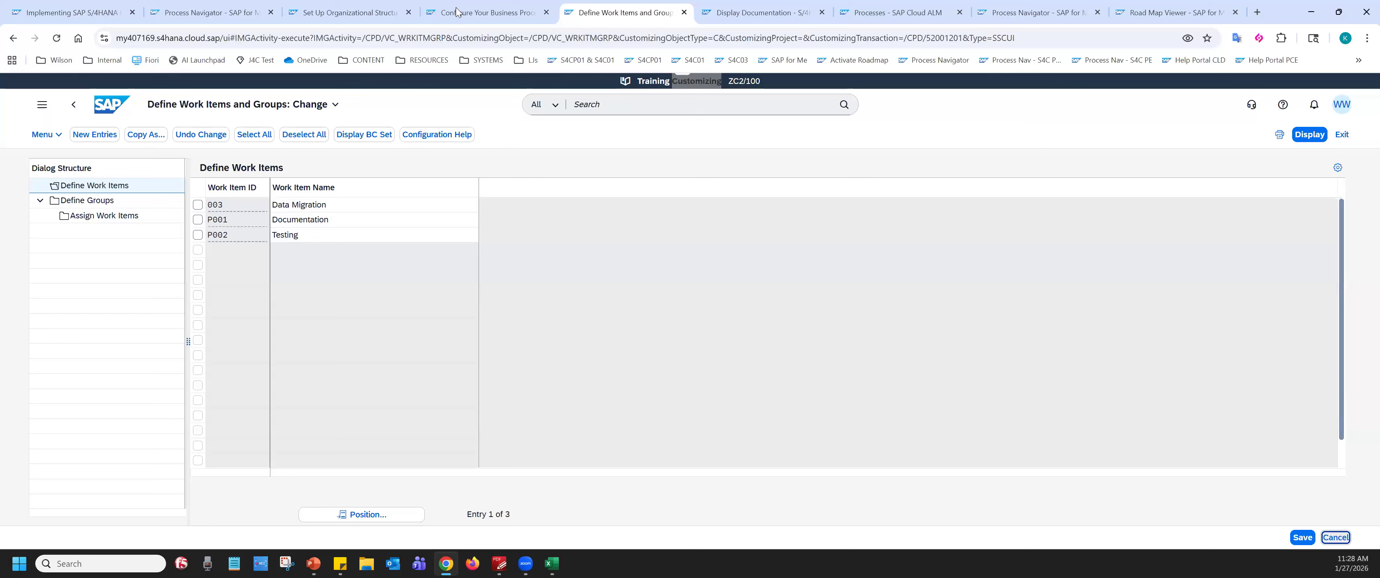
{"action": "left_click", "coordinate": [685, 12]}
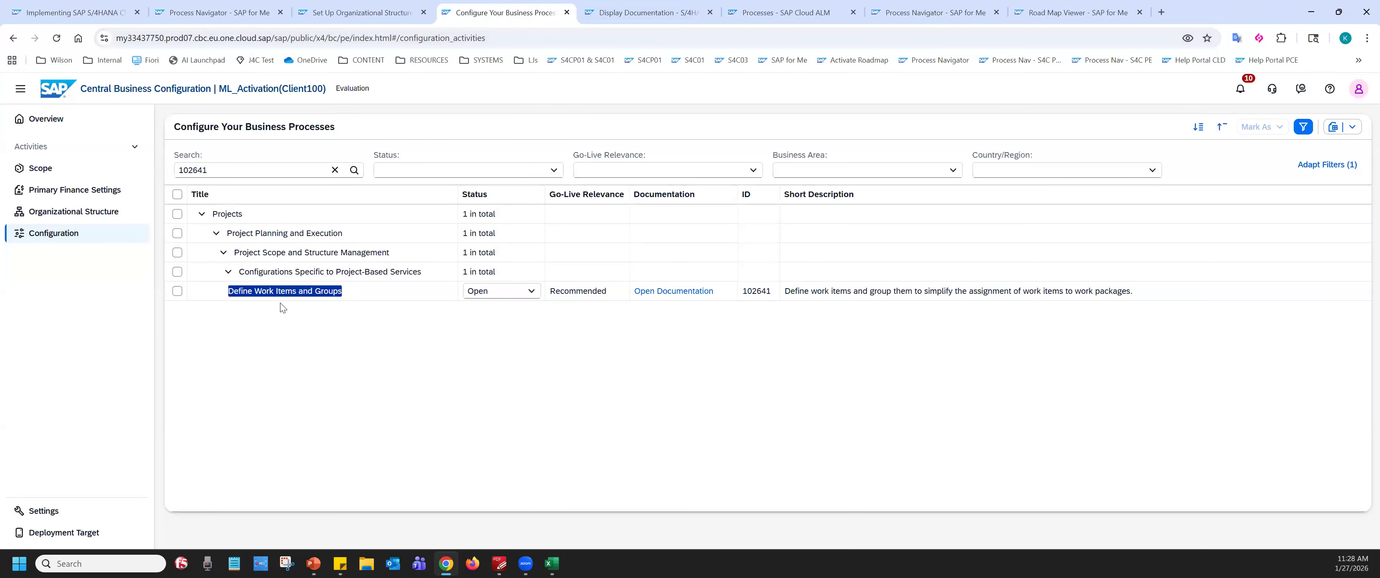
- Set the Define Work Items and Groups activity's status to In Progress and then to Completed
{"action": "key", "text": "ctrl"}
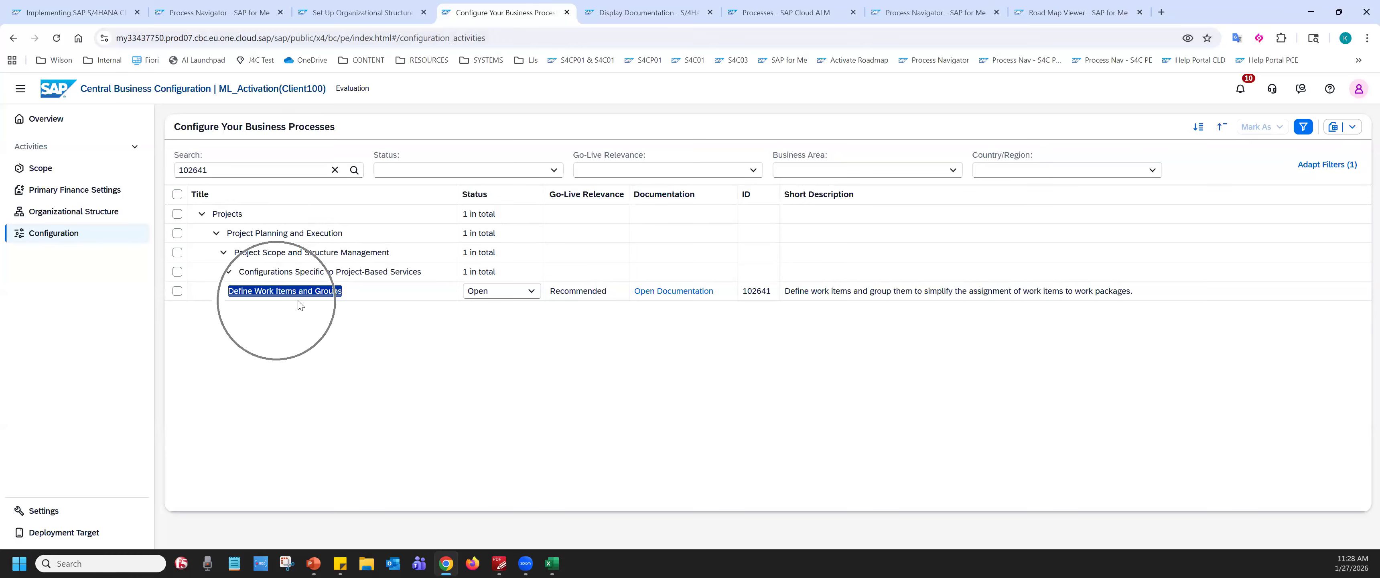
{"action": "left_click", "coordinate": [532, 291]}
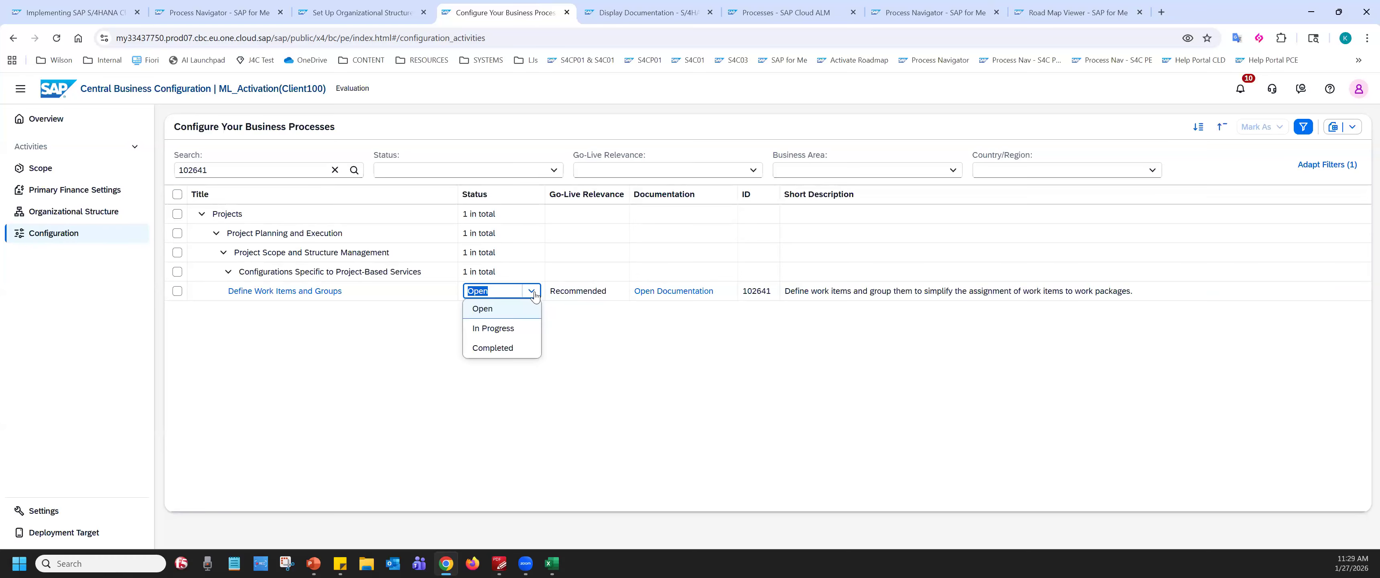
{"action": "left_click", "coordinate": [513, 328]}
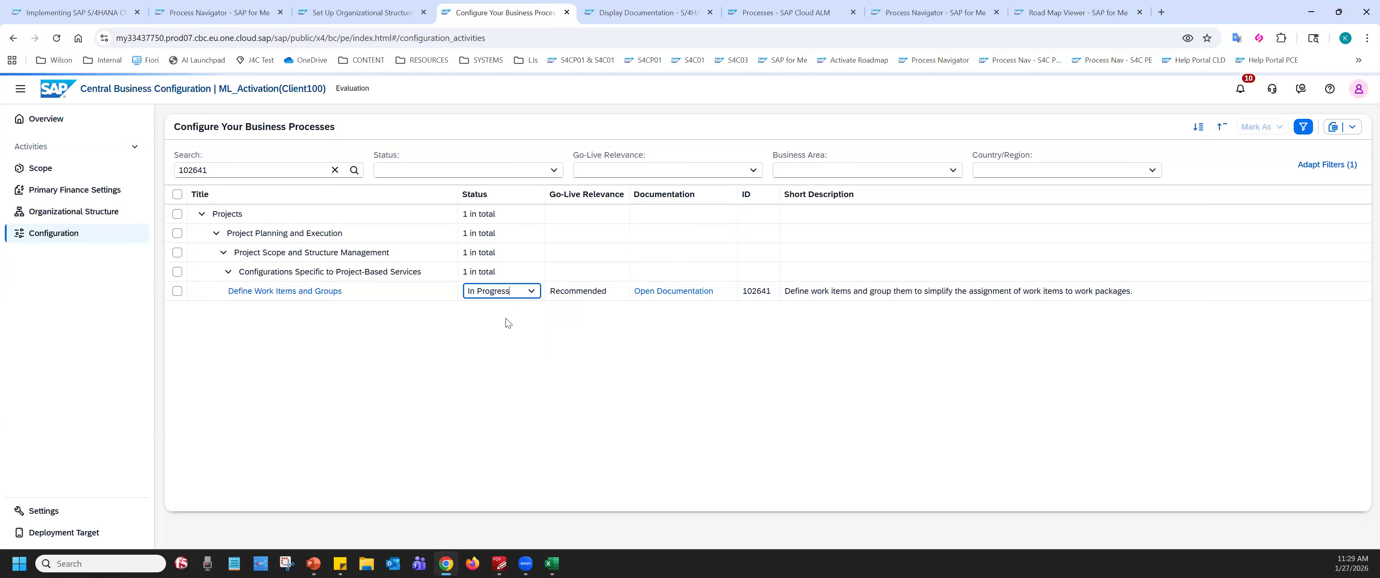
{"action": "left_click", "coordinate": [531, 293]}
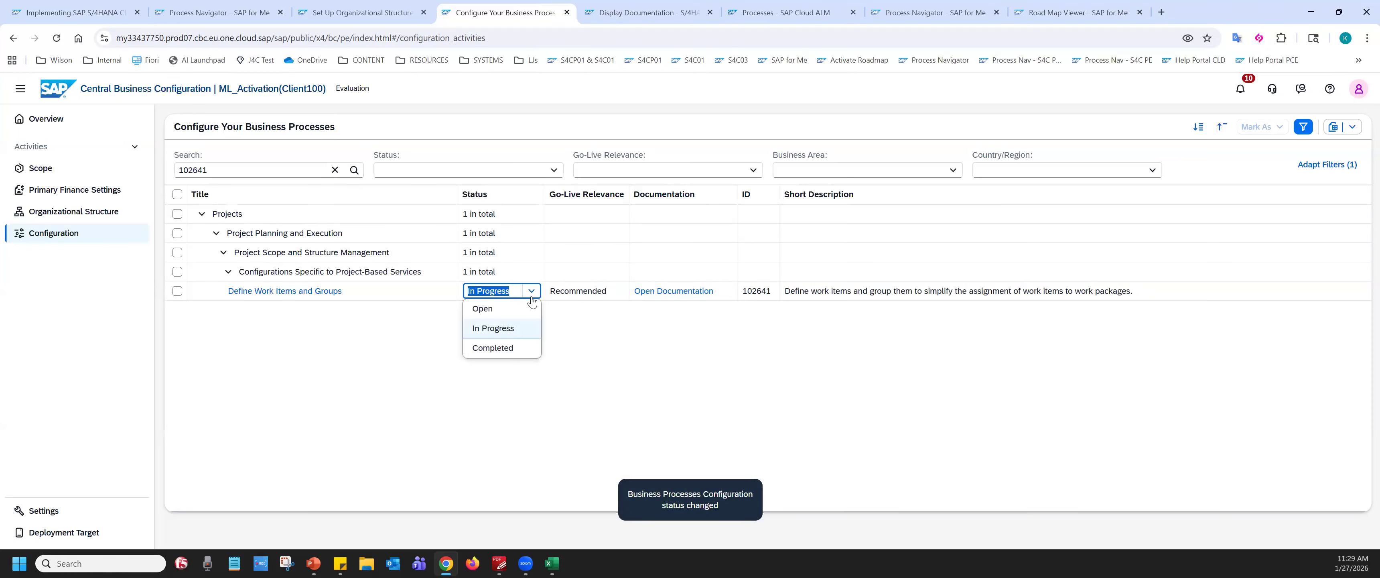
{"action": "left_click", "coordinate": [505, 357]}
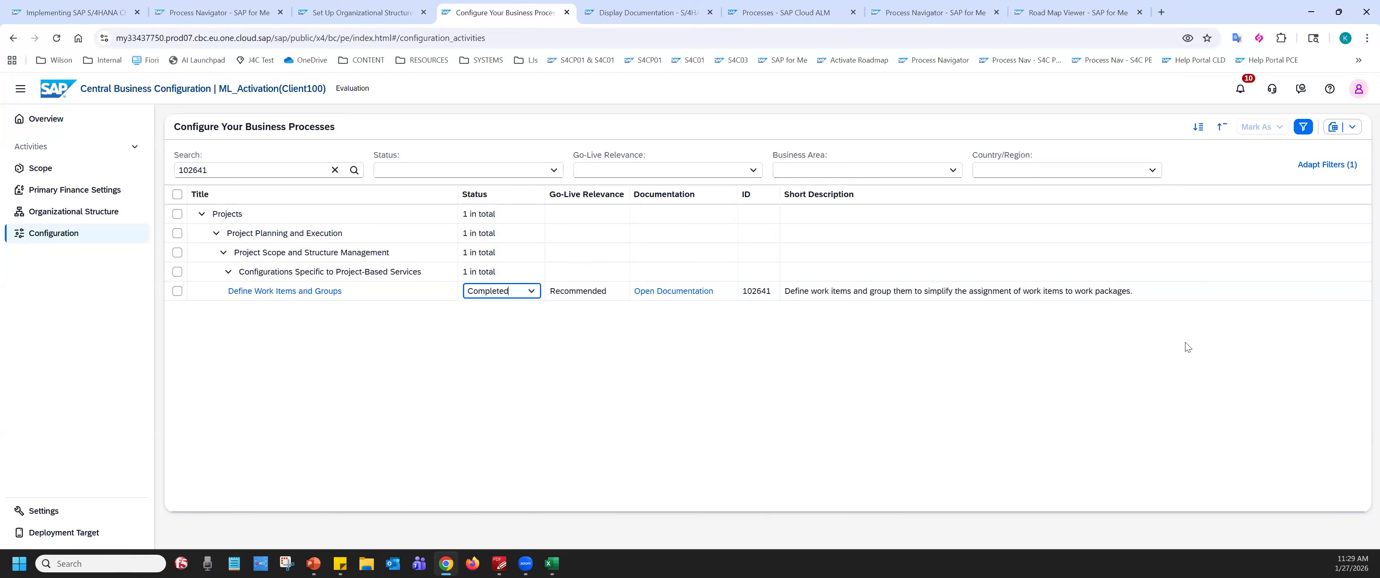
- Return to the S/4HANA Cloud home page, dismiss the pop-up, and open the Transport Management page in the Extensibility space
{"action": "key", "text": "alt+Tab"}
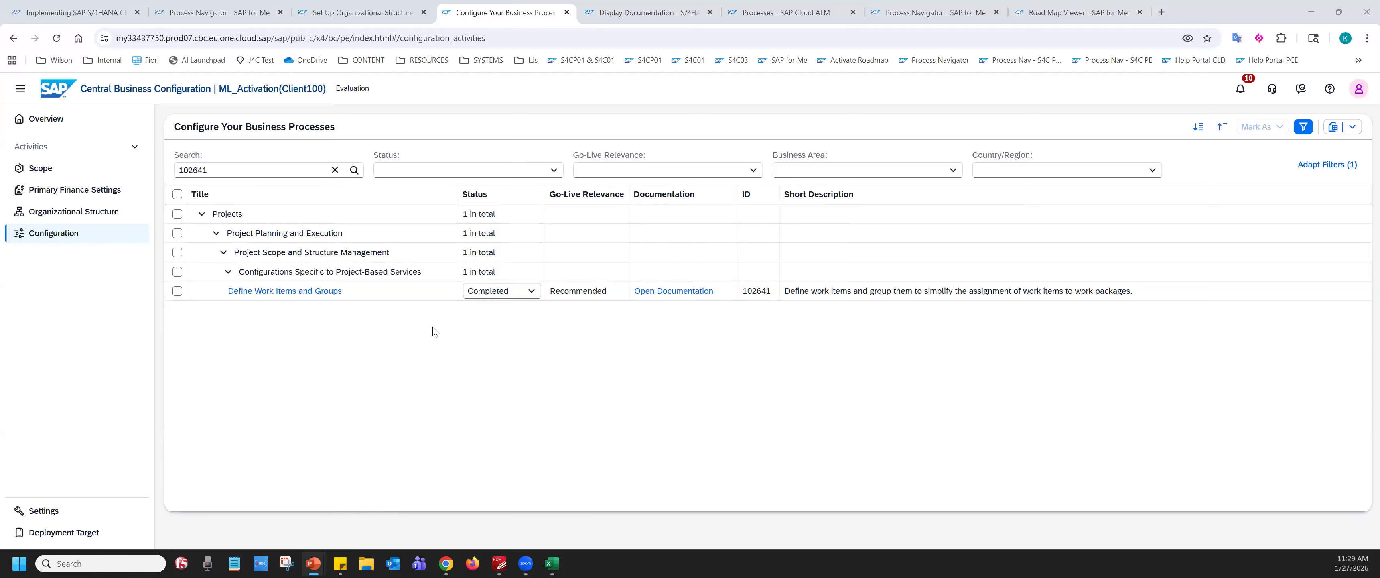
{"action": "left_click", "coordinate": [623, 18]}
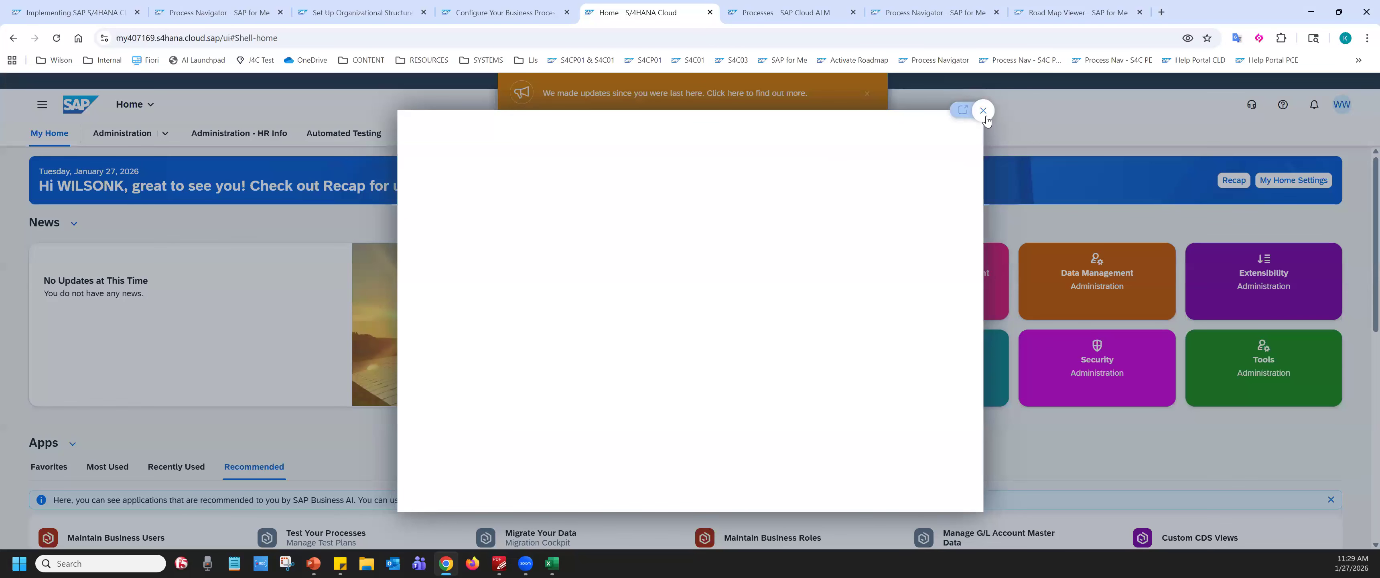
{"action": "left_click", "coordinate": [984, 114]}
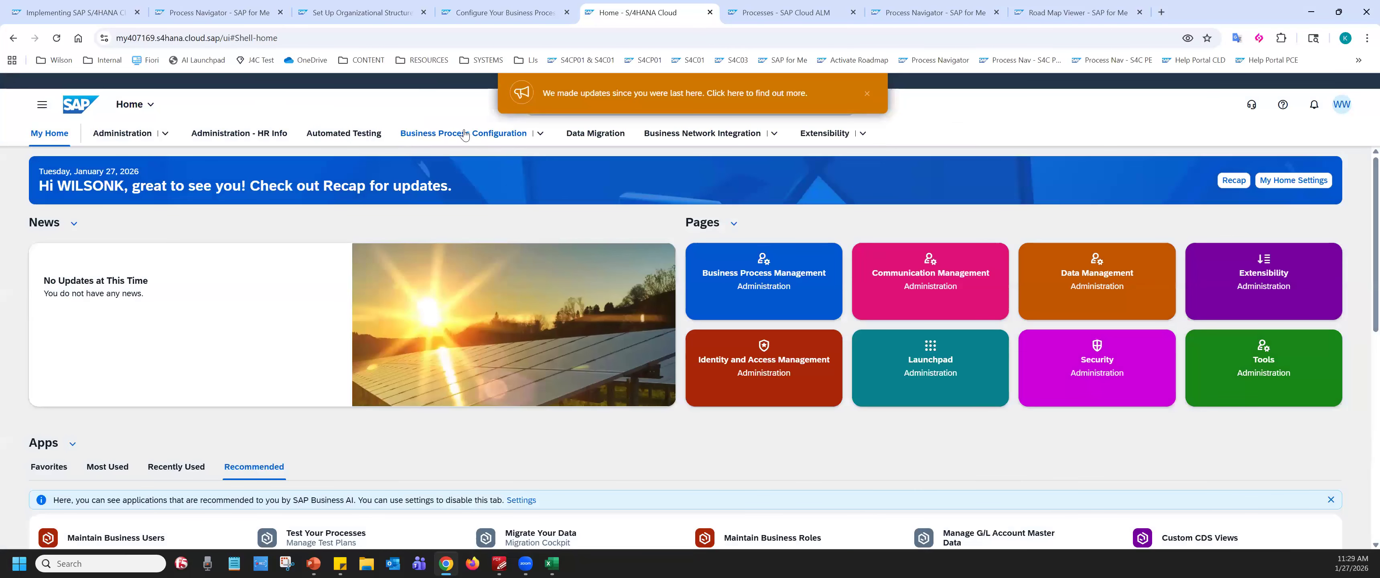
{"action": "left_click", "coordinate": [465, 135]}
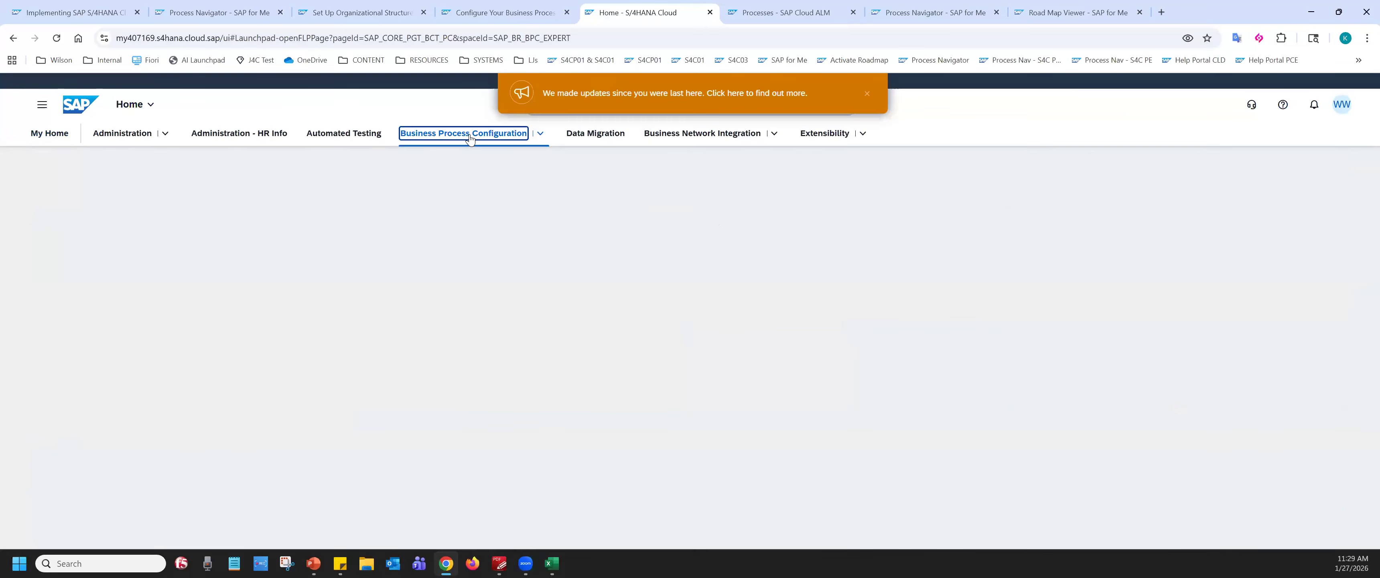
{"action": "left_click", "coordinate": [541, 134]}
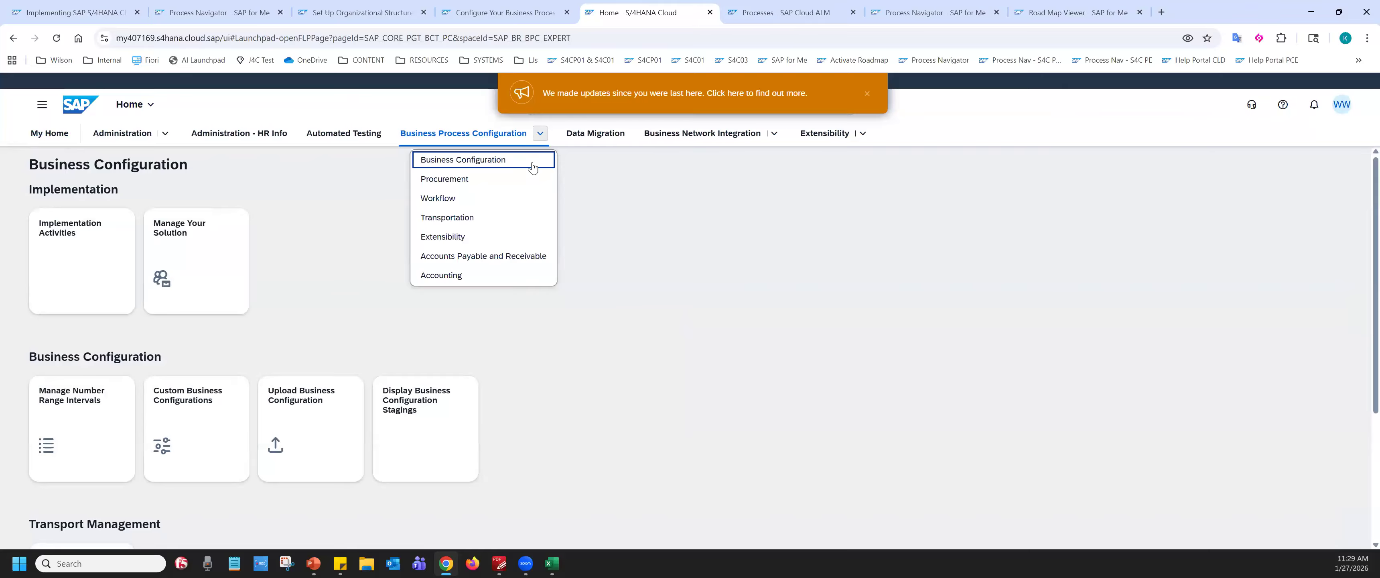
{"action": "left_click", "coordinate": [464, 222]}
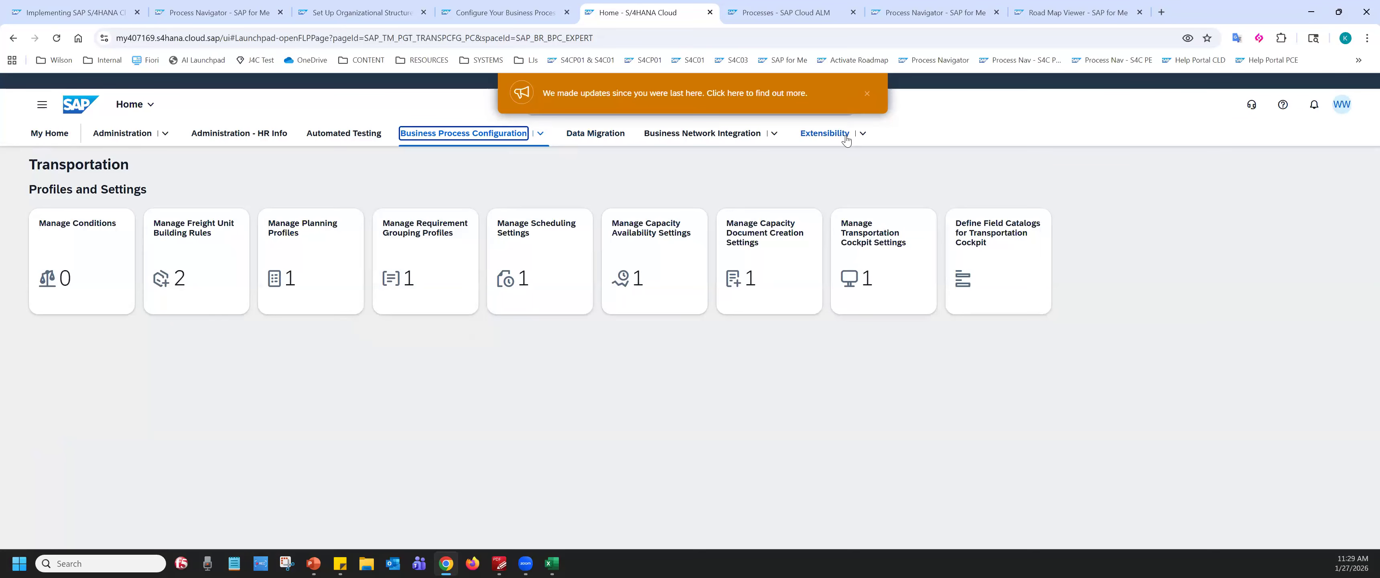
{"action": "left_click", "coordinate": [863, 134]}
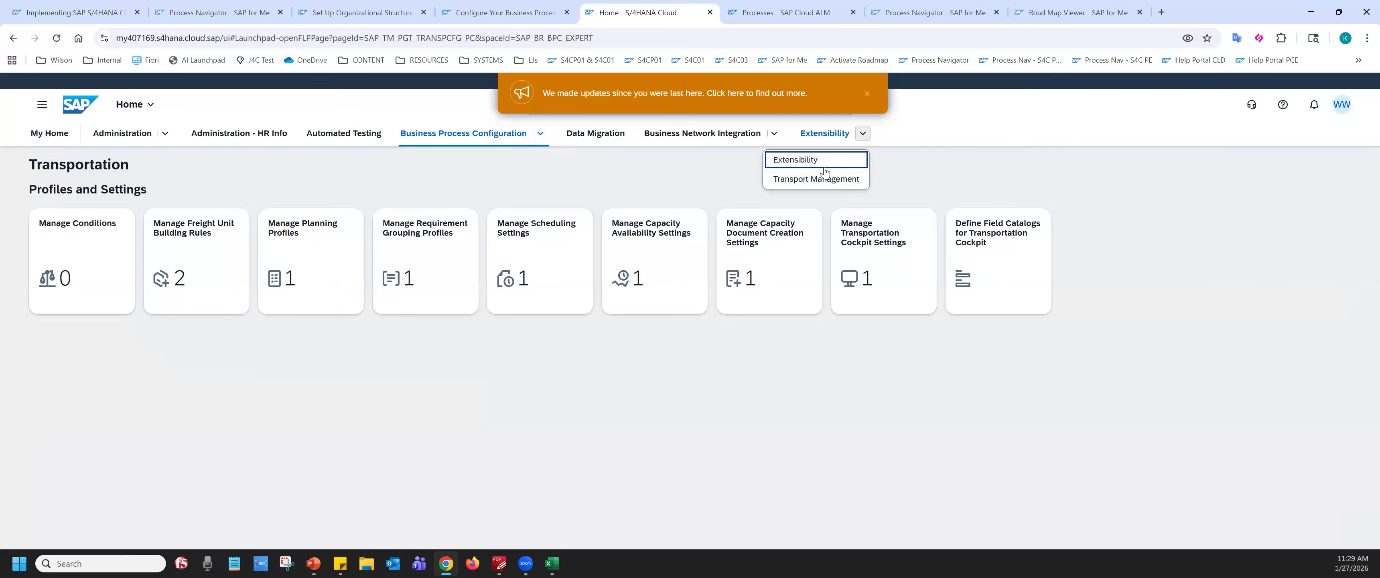
{"action": "left_click", "coordinate": [821, 179]}
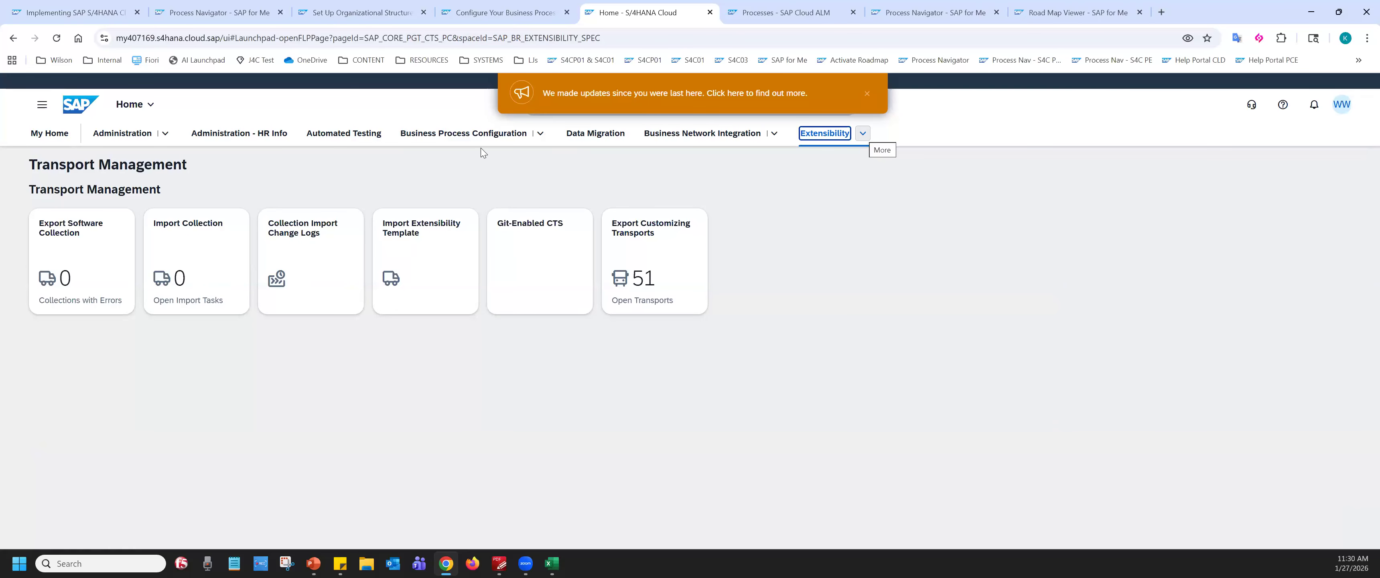
- Dismiss the update notice and open the Export Customizing Transports app
{"action": "left_click", "coordinate": [166, 134]}
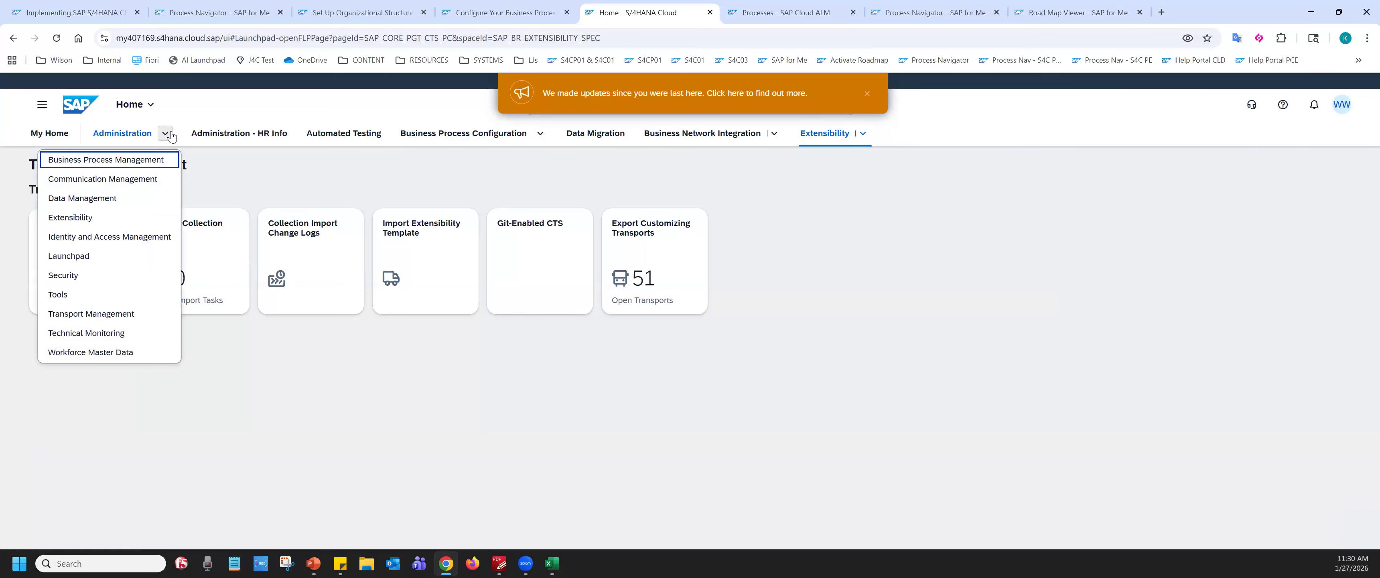
{"action": "left_click", "coordinate": [104, 315]}
{"action": "left_click", "coordinate": [381, 371]}
{"action": "left_click", "coordinate": [869, 95]}
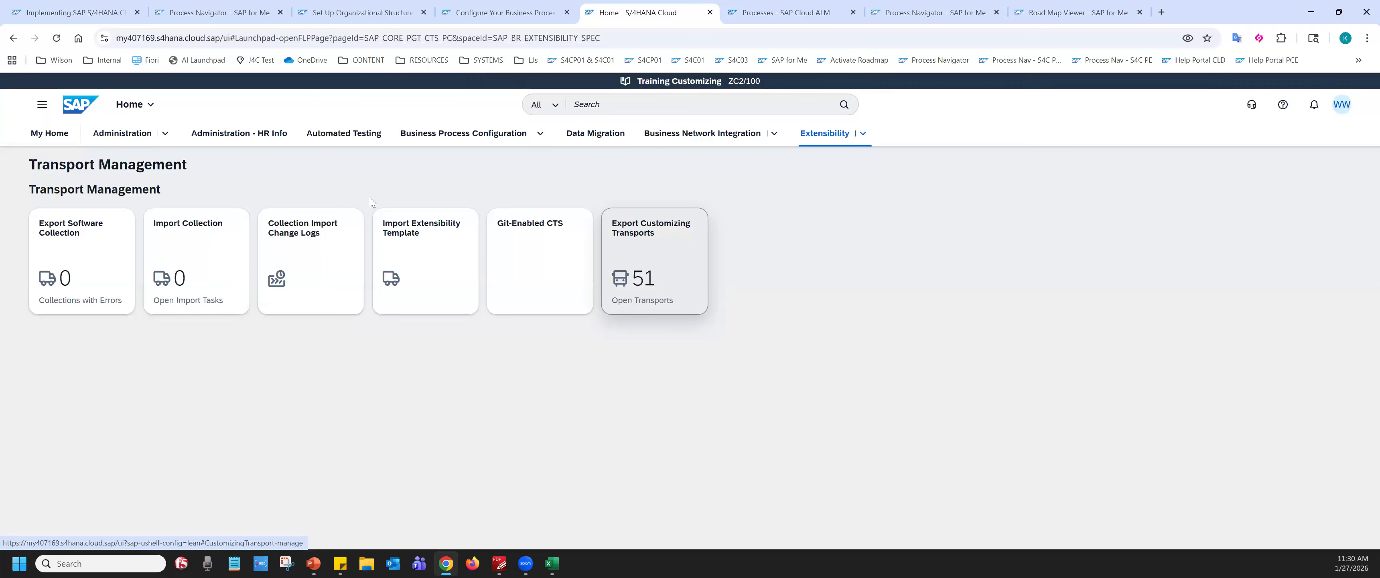
{"action": "left_click", "coordinate": [648, 245]}
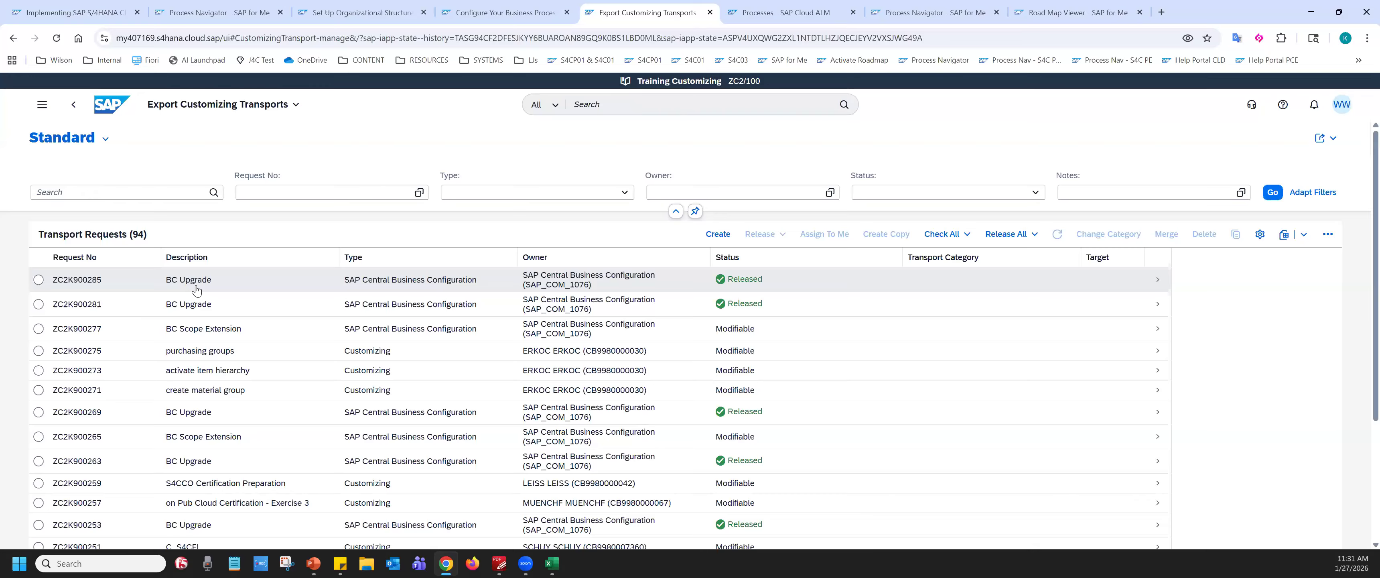
- Take over ownership of the "purchasing groups" customizing transport request
{"action": "left_click", "coordinate": [748, 284]}
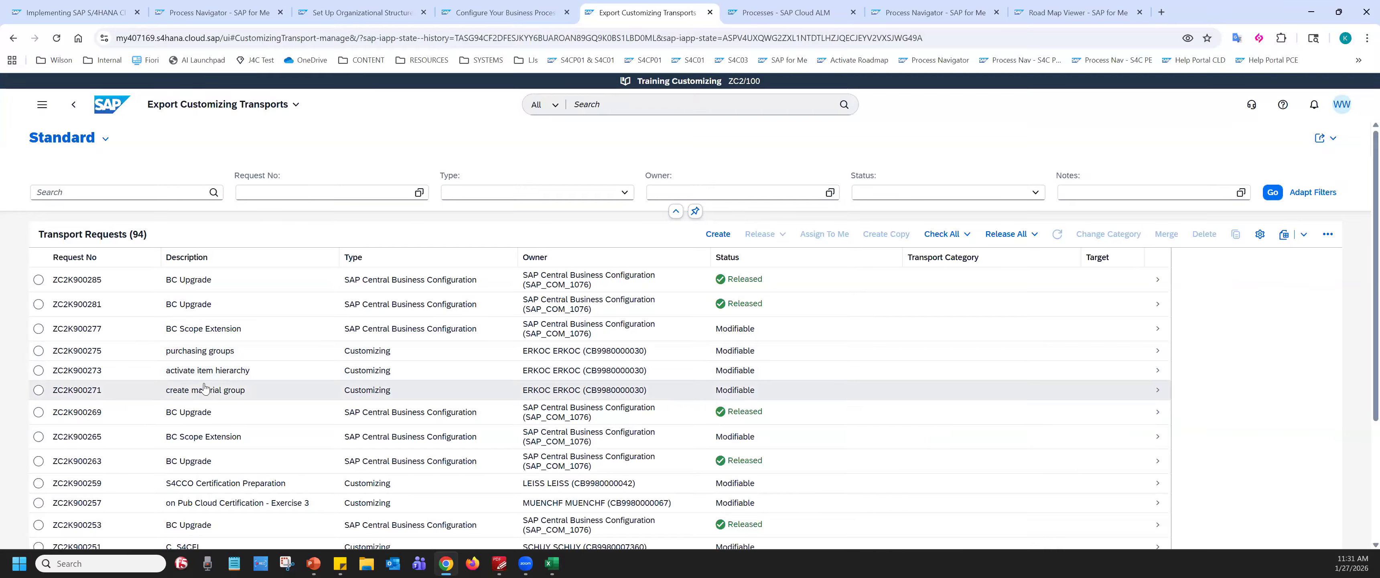
{"action": "left_click", "coordinate": [38, 351]}
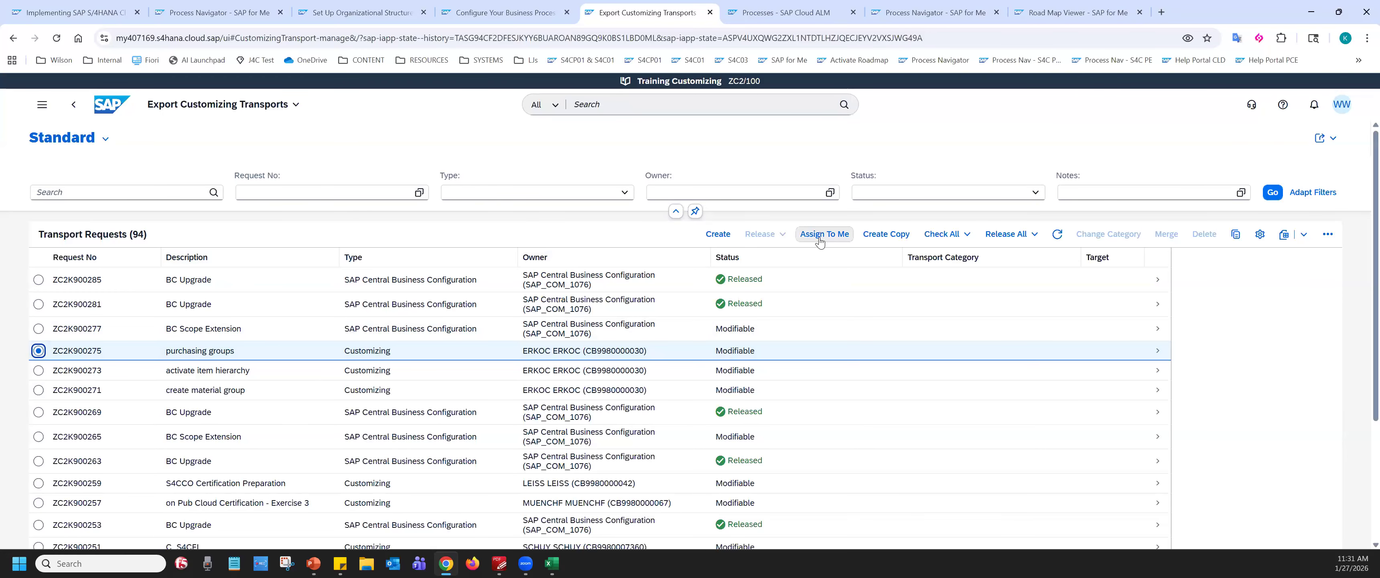
{"action": "key", "text": "ctrl"}
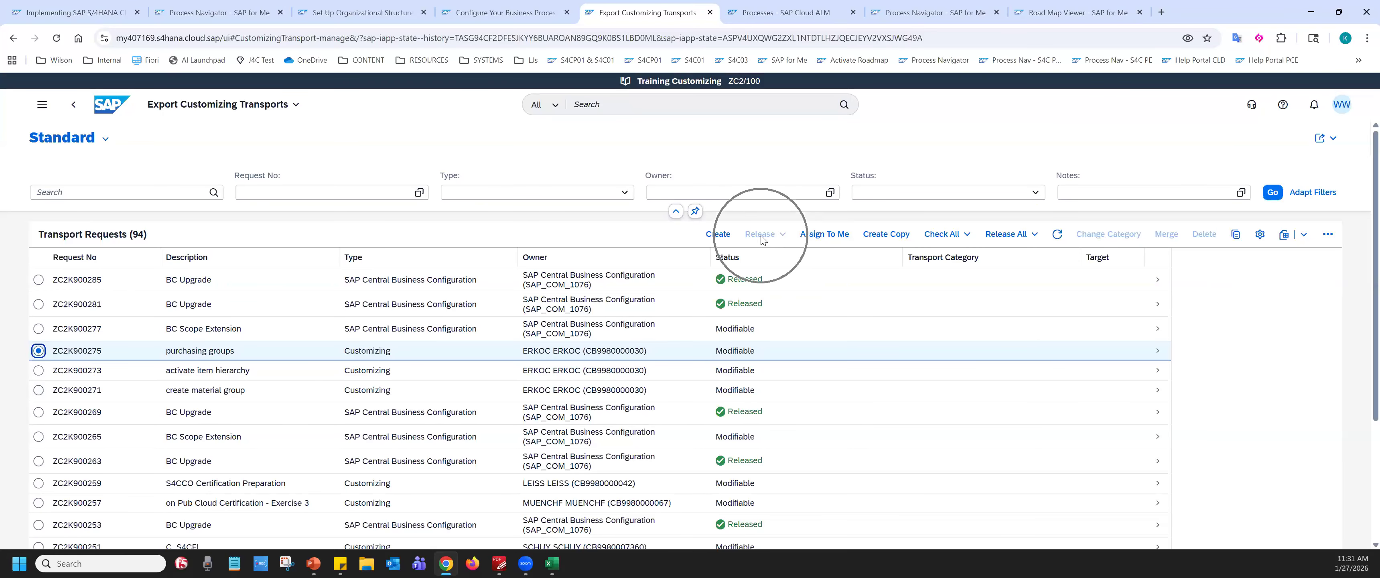
{"action": "left_click", "coordinate": [814, 240]}
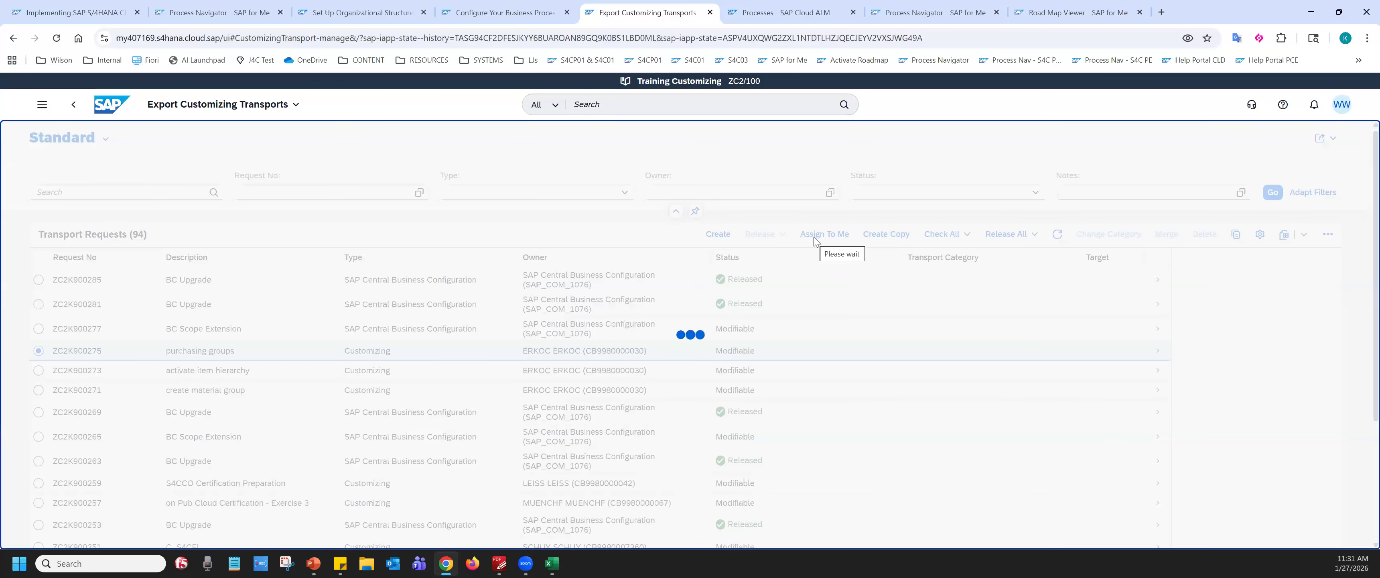
- Examine the release options for the "purchasing groups" transport request
{"action": "left_click", "coordinate": [774, 235]}
{"action": "left_click", "coordinate": [773, 236]}
{"action": "left_click", "coordinate": [774, 237]}
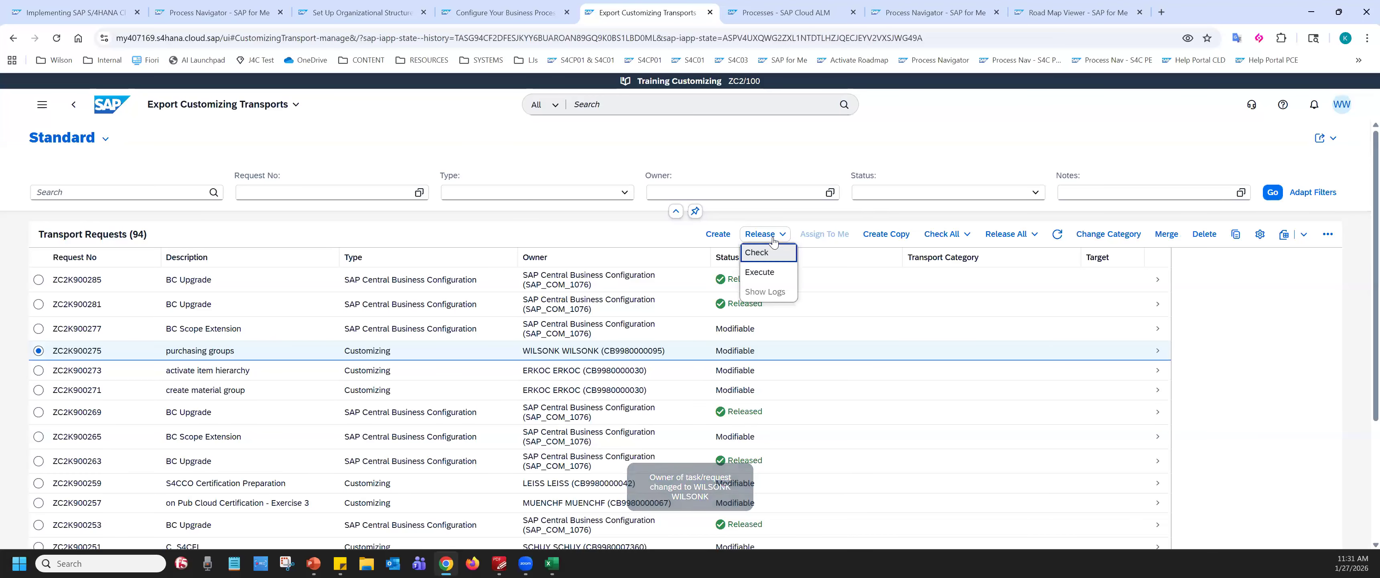
{"action": "left_click", "coordinate": [764, 273]}
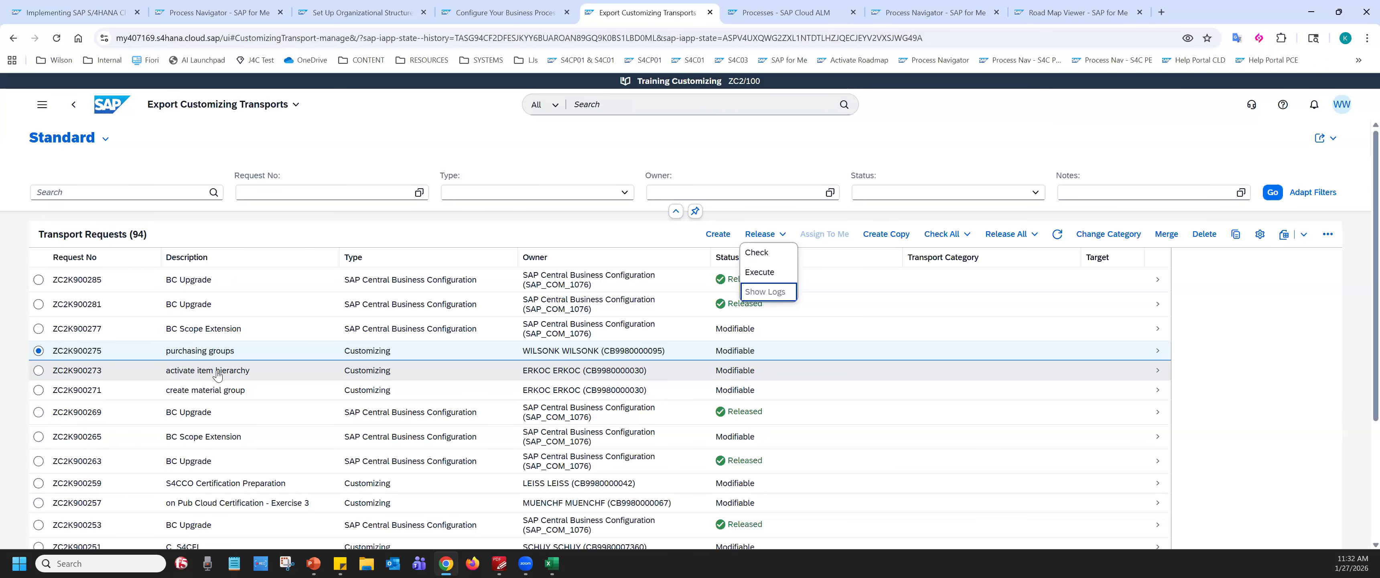
- Return to the Transport Management page and open the Import Collection app
{"action": "left_click", "coordinate": [110, 110]}
{"action": "left_click", "coordinate": [110, 108]}
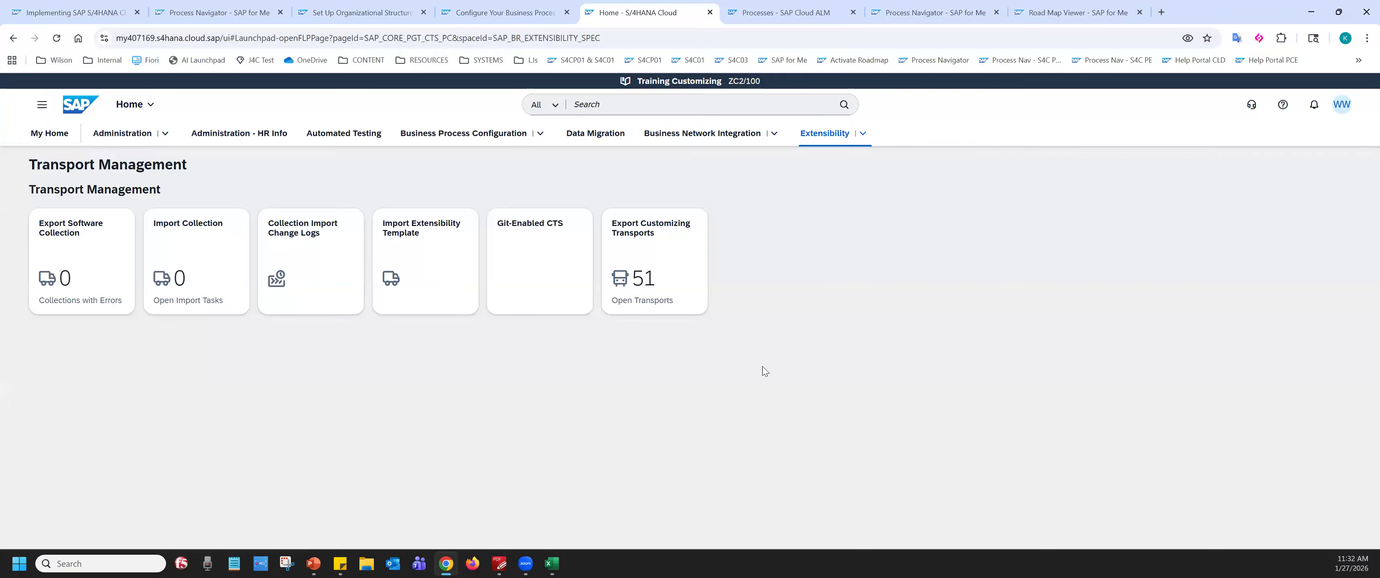
{"action": "left_click", "coordinate": [178, 251]}
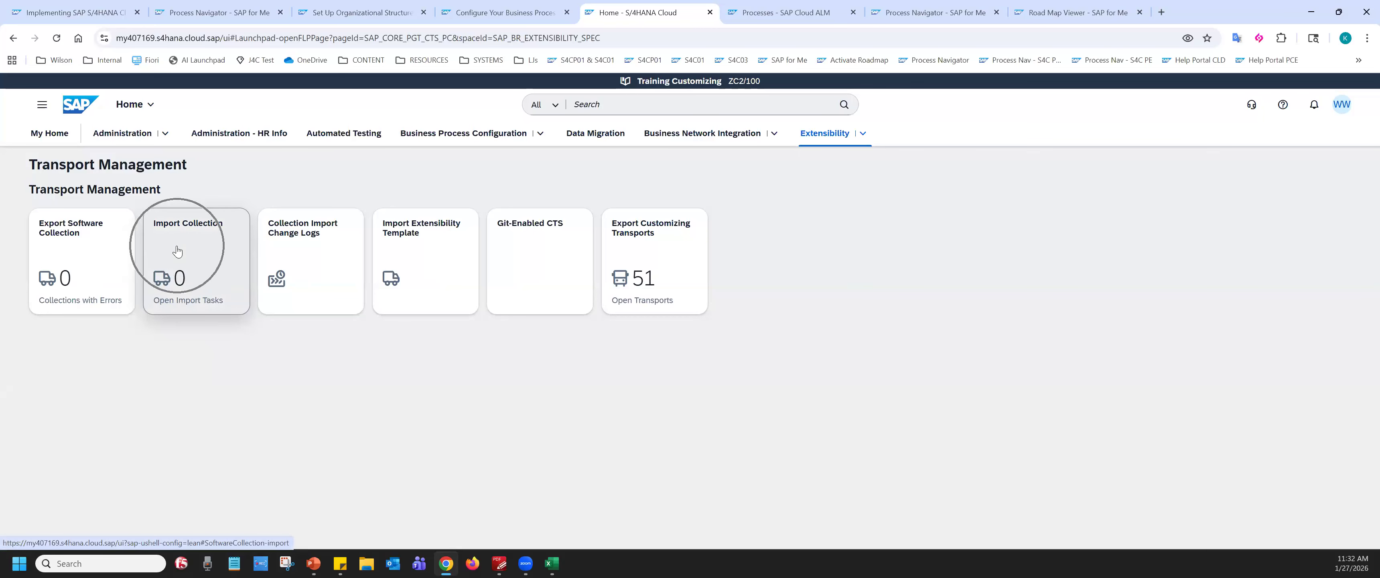
{"action": "left_click", "coordinate": [197, 247]}
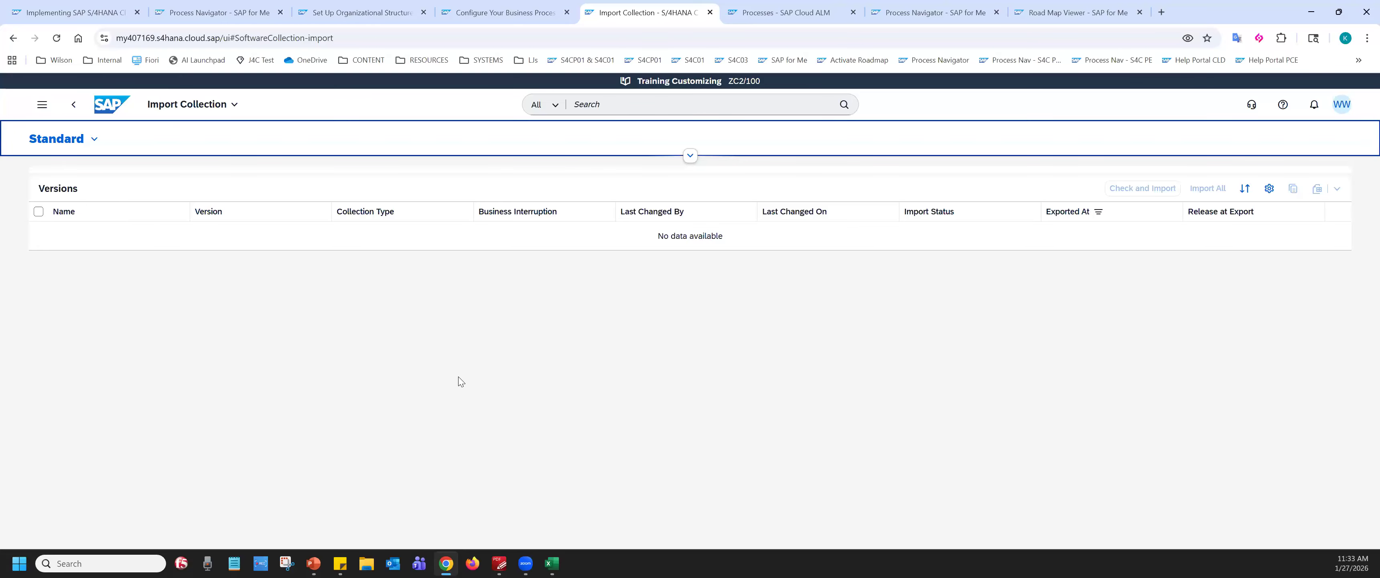
- Examine the versions list and import options of Import Collection, then return to the Transport Management page
{"action": "left_click", "coordinate": [79, 235]}
{"action": "left_click", "coordinate": [408, 220]}
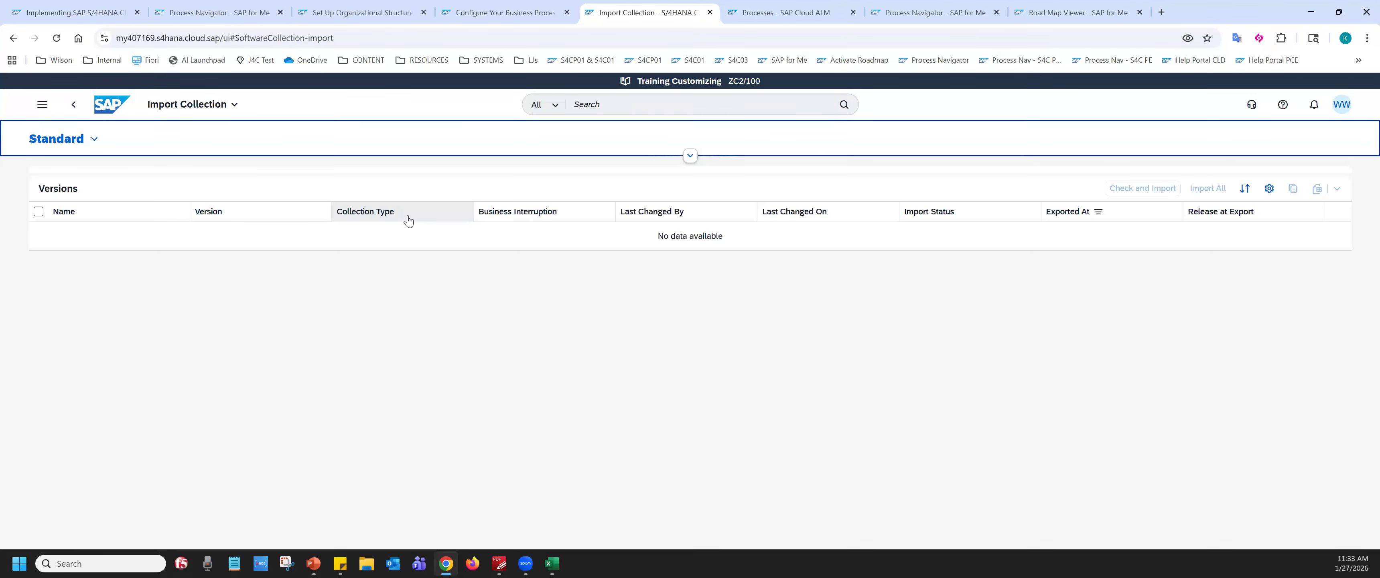
{"action": "left_click", "coordinate": [1147, 196]}
{"action": "left_click", "coordinate": [1147, 196]}
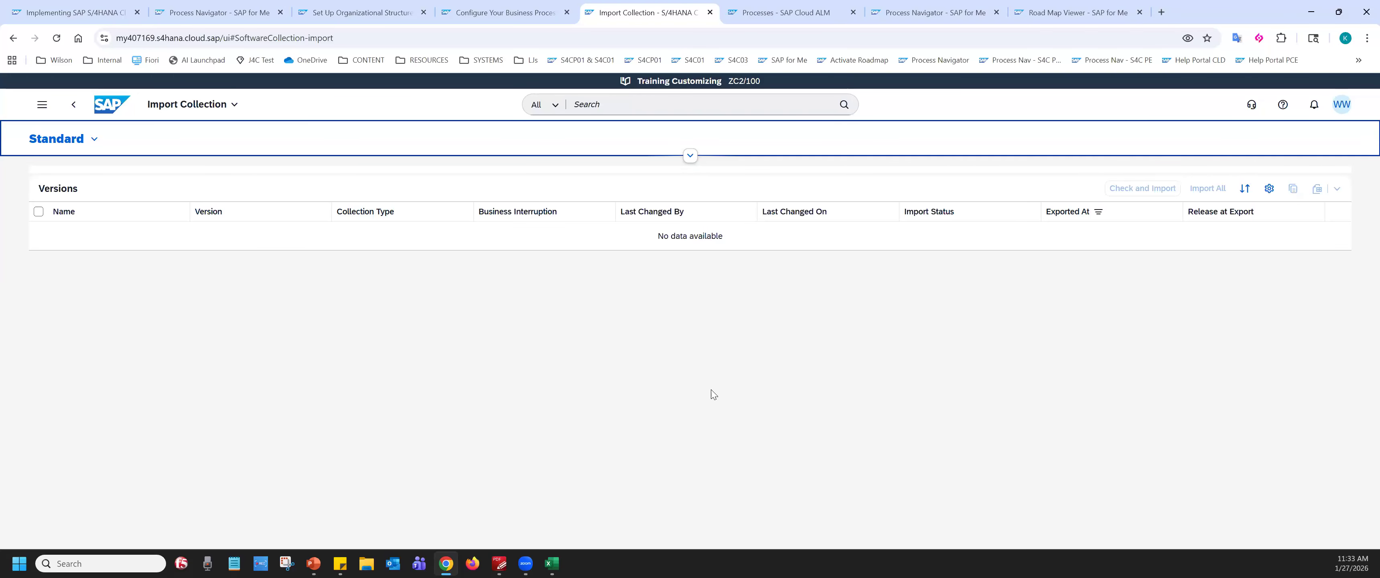
{"action": "left_click", "coordinate": [216, 111]}
{"action": "left_click", "coordinate": [215, 112]}
{"action": "left_click", "coordinate": [181, 114]}
{"action": "key", "text": "ctrl"}
{"action": "key", "text": "ctrl"}
{"action": "key", "text": "ctrl"}
{"action": "left_click", "coordinate": [123, 110]}
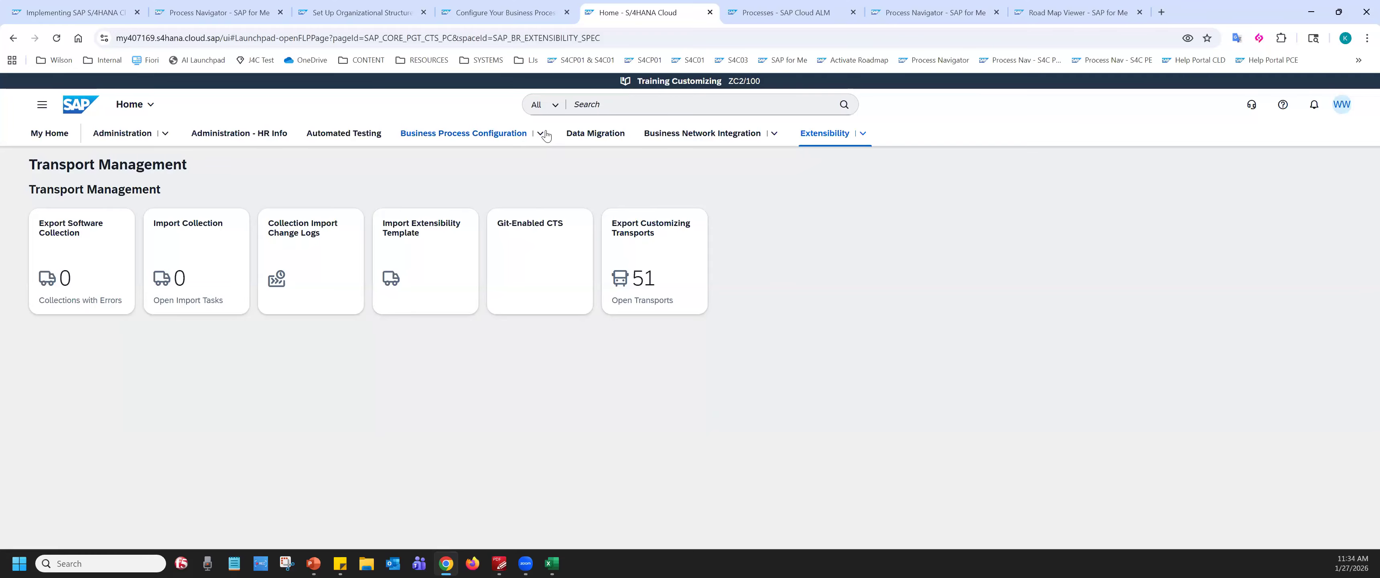
- Open Implementation Activities from the Business Process Configuration space and search the configuration structure for "work items"
{"action": "left_click", "coordinate": [505, 137]}
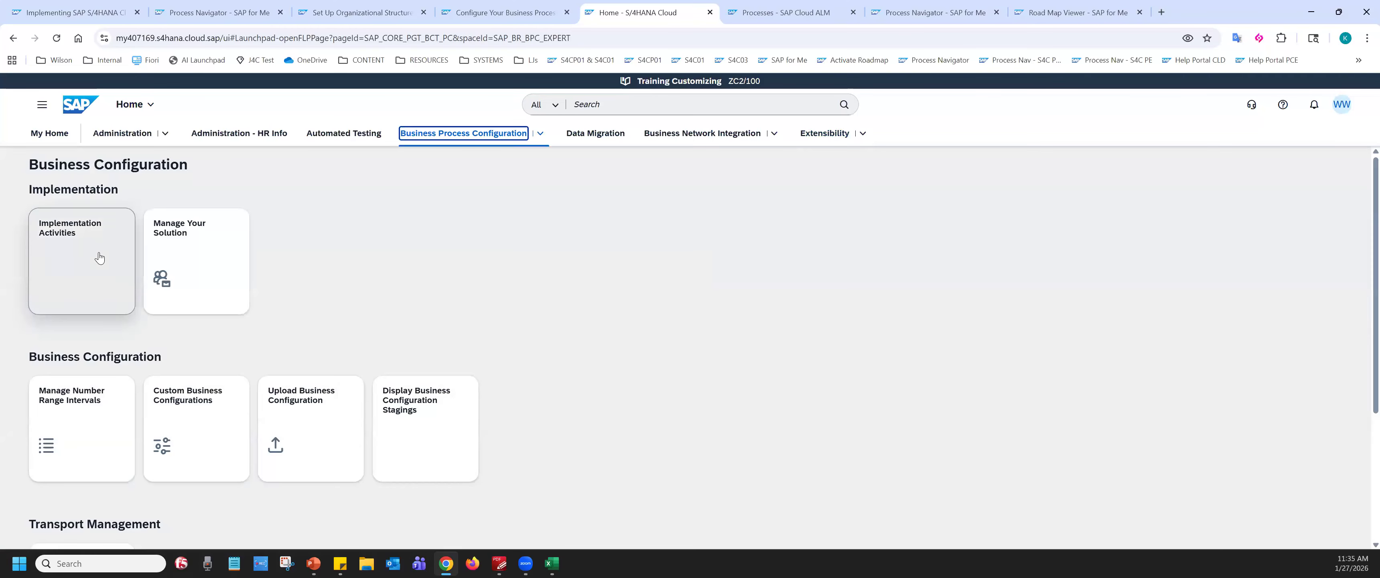
{"action": "left_click", "coordinate": [100, 258]}
{"action": "left_click", "coordinate": [97, 258]}
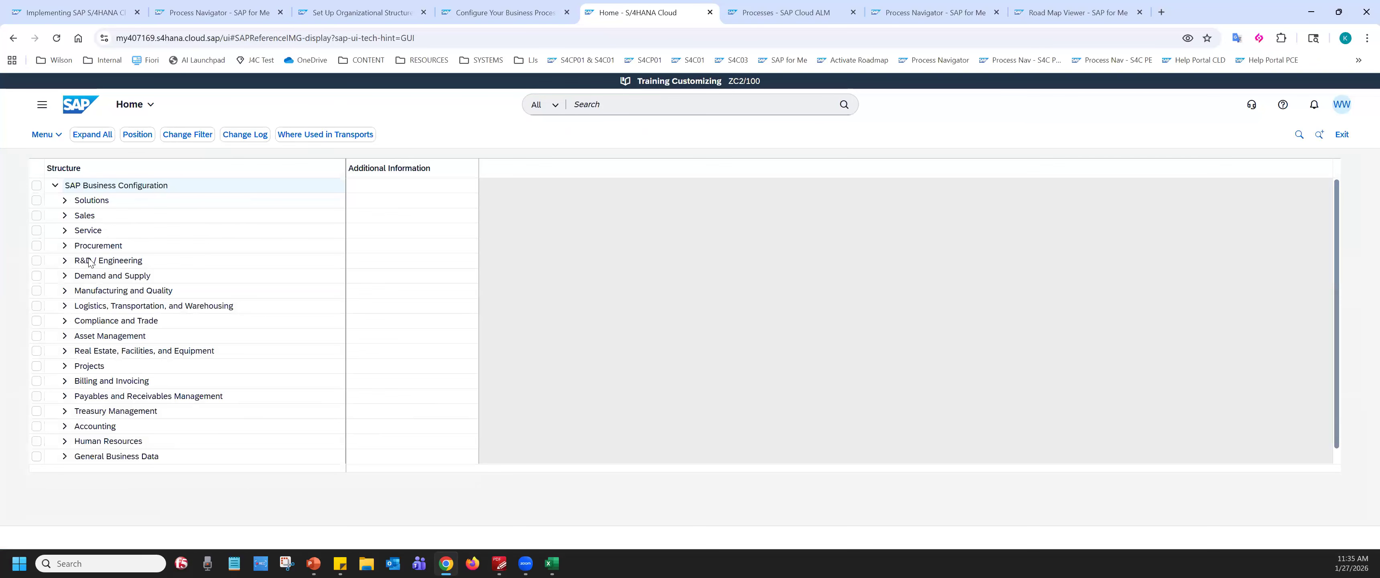
{"action": "left_click", "coordinate": [1299, 135]}
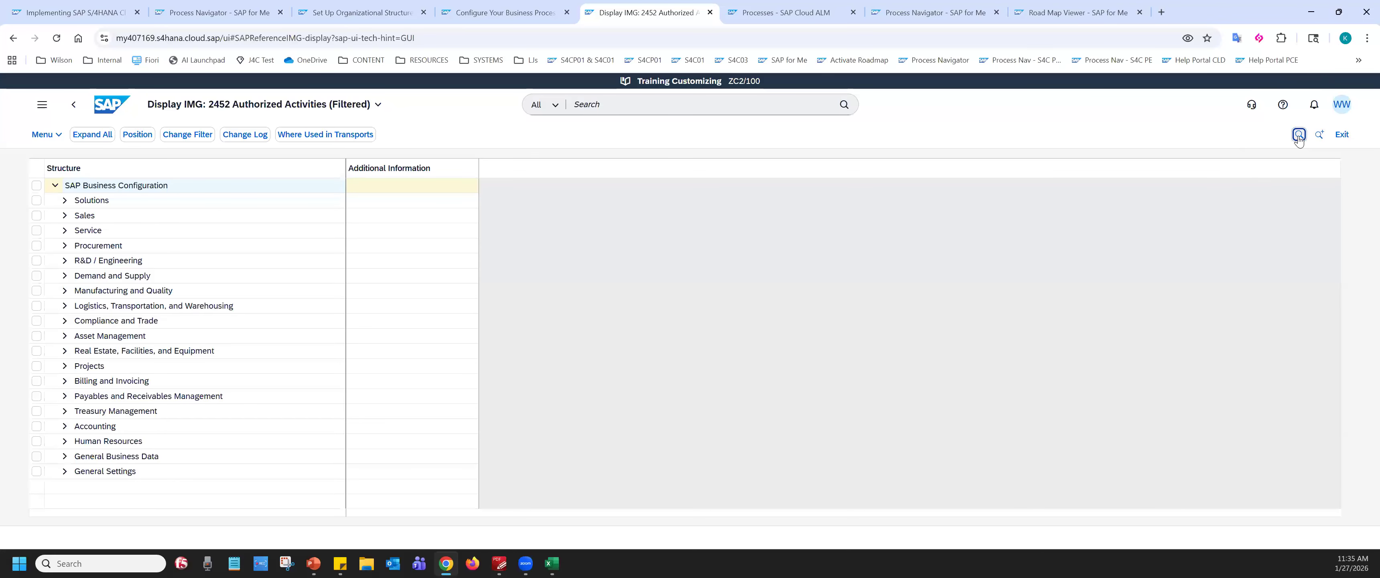
{"action": "type", "text": "work items"}
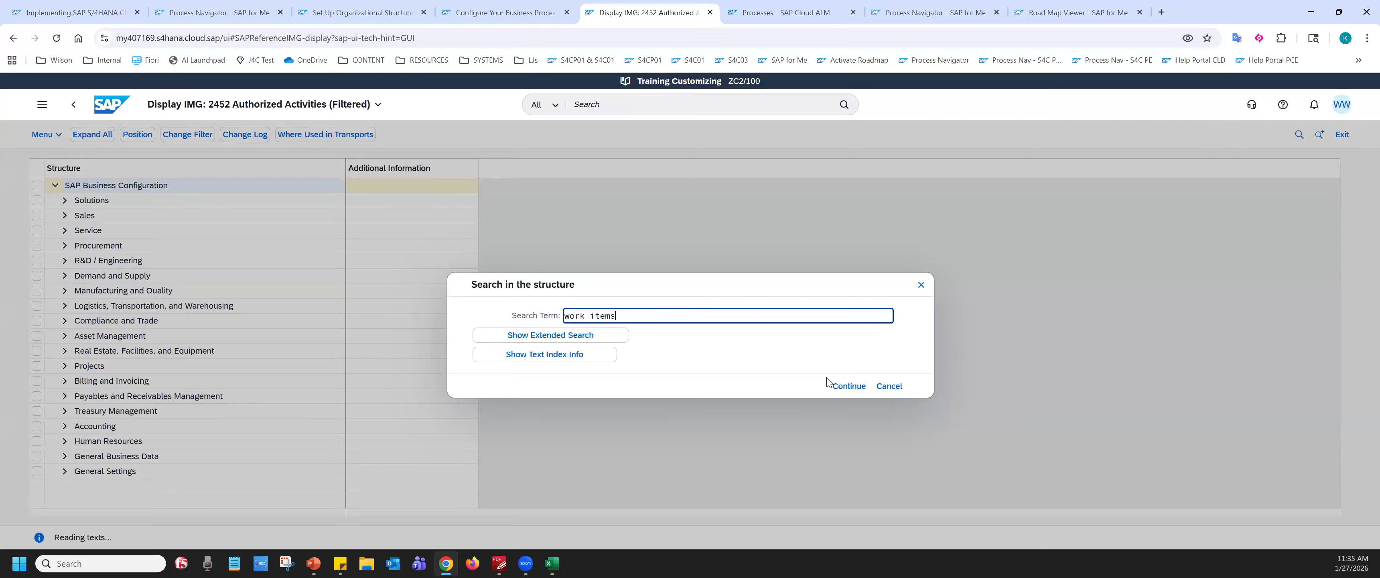
{"action": "left_click", "coordinate": [848, 386]}
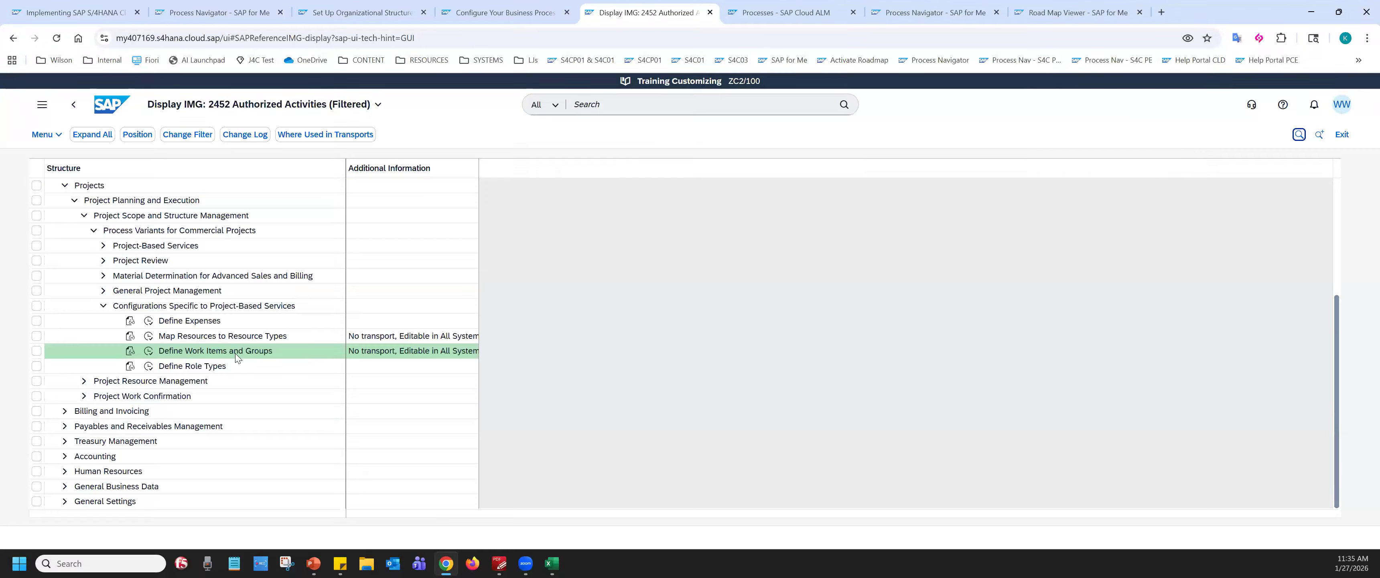
- Execute the Map Resources to Resource Types activity and examine its resource types
{"action": "left_click", "coordinate": [249, 337]}
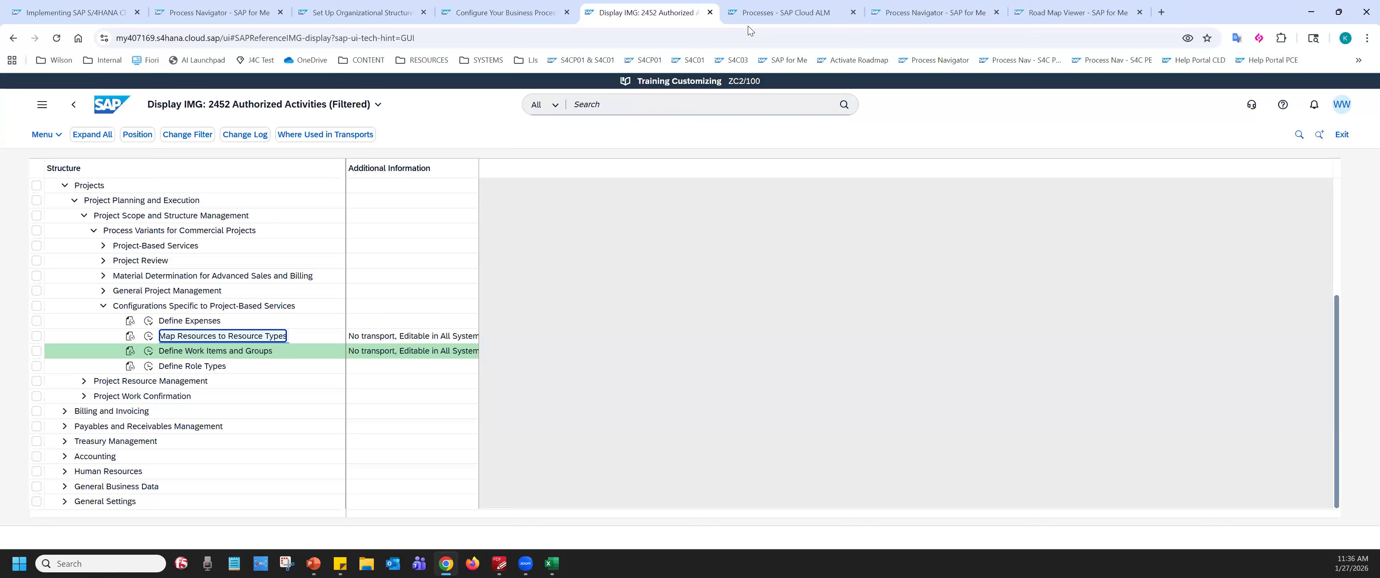
{"action": "left_click", "coordinate": [238, 354]}
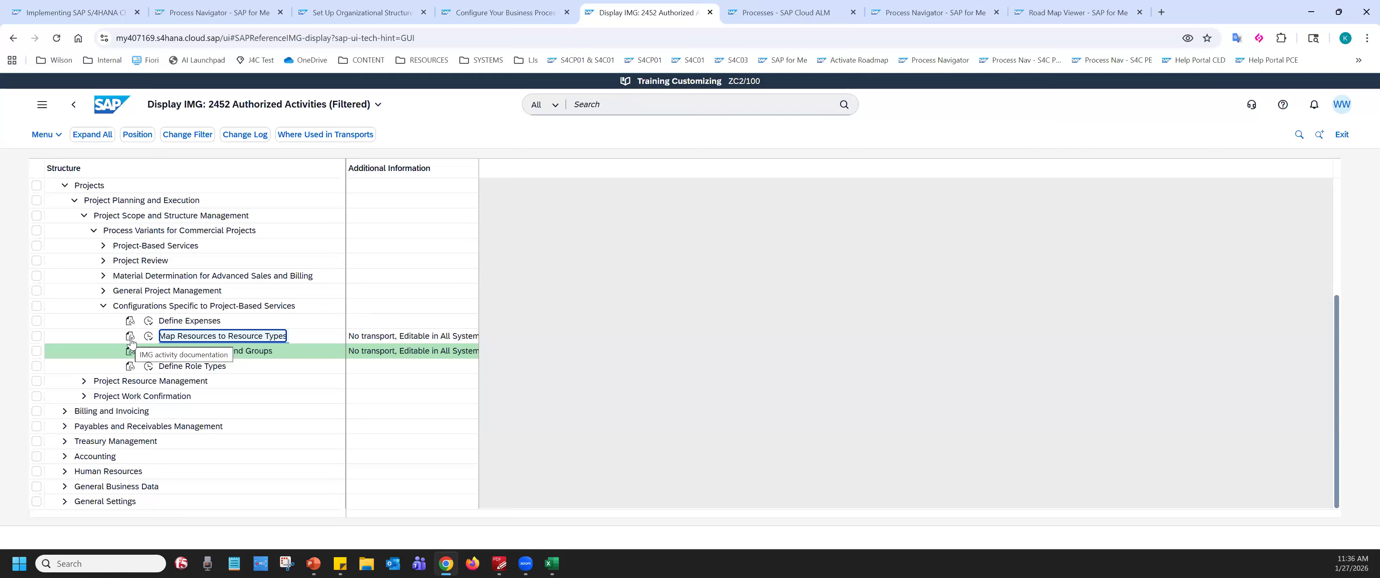
{"action": "left_click", "coordinate": [148, 336]}
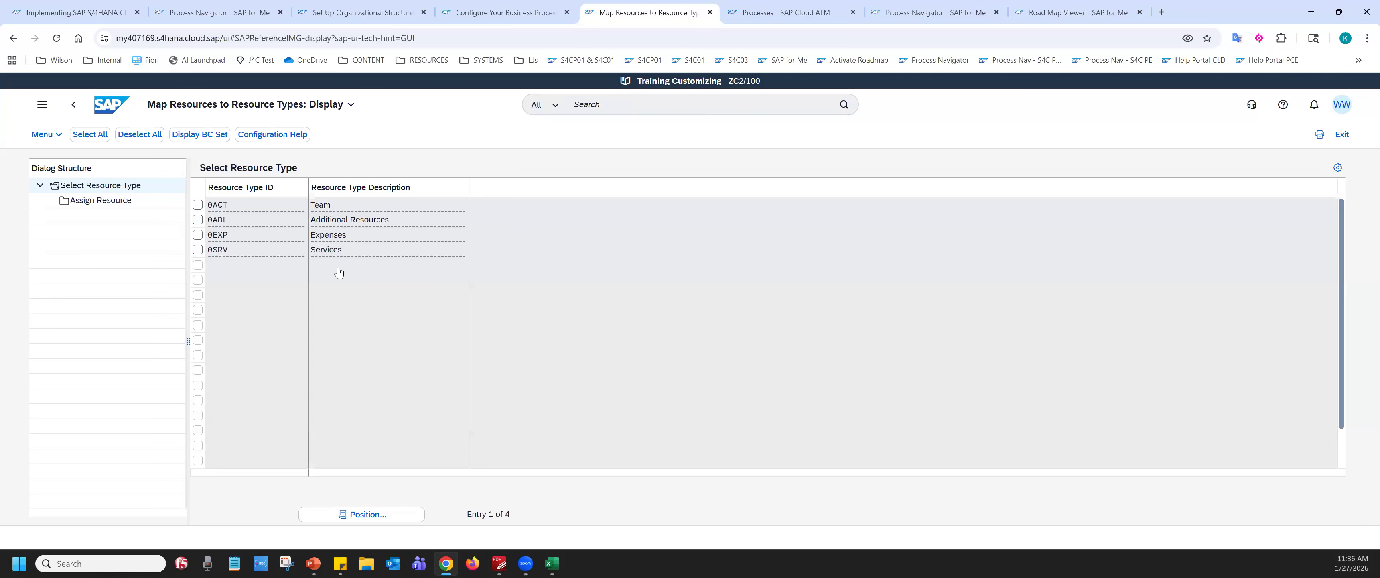
{"action": "key", "text": "ctrl"}
{"action": "key", "text": "ctrl"}
{"action": "left_click", "coordinate": [264, 113]}
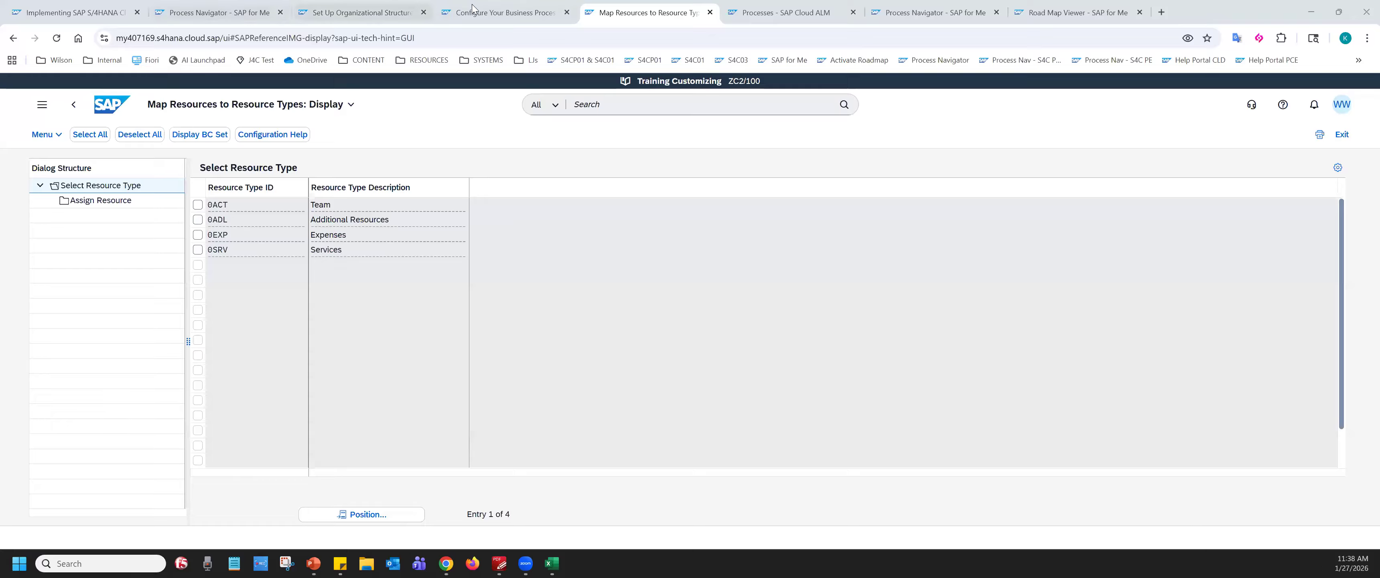
- Check the Solution Processes page in SAP Cloud ALM, then return to Configure Your Business Processes in Central Business Configuration
{"action": "left_click", "coordinate": [482, 12]}
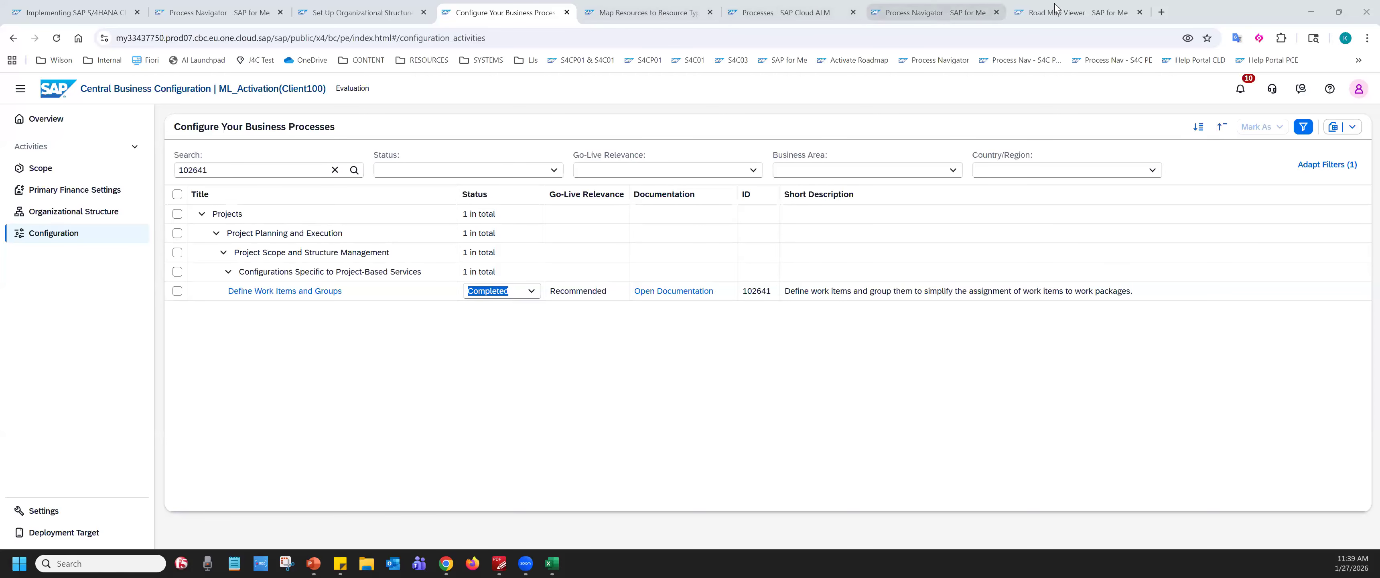
{"action": "left_click", "coordinate": [814, 13]}
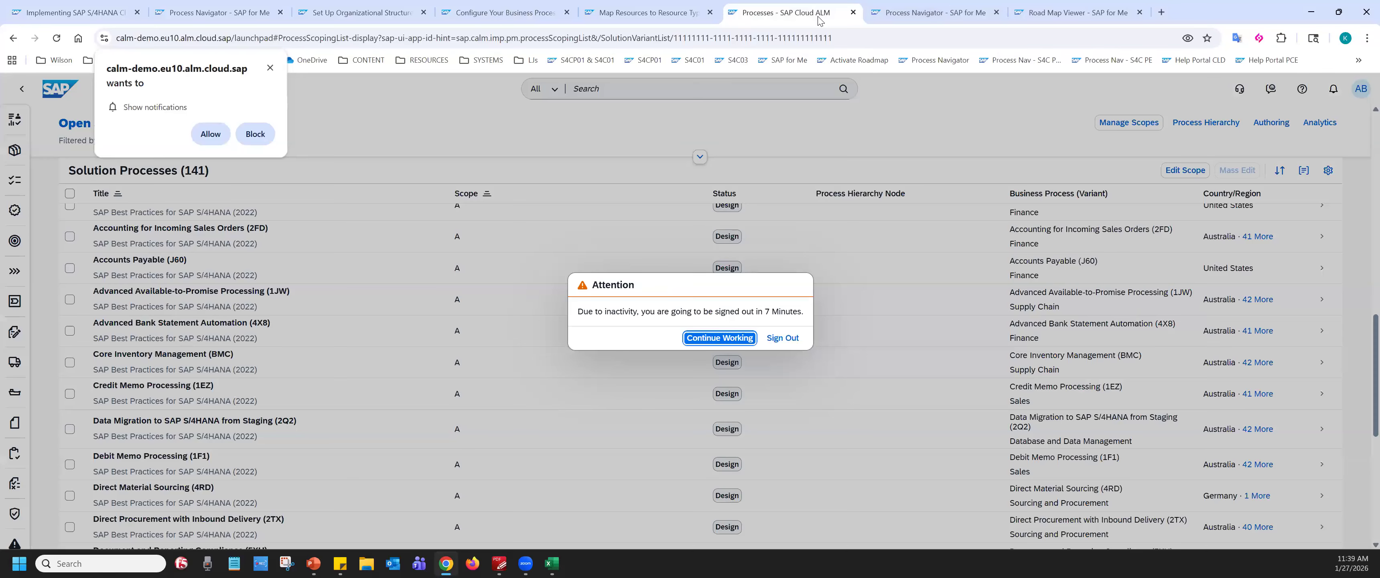
{"action": "left_click", "coordinate": [198, 11]}
{"action": "left_click", "coordinate": [498, 10]}
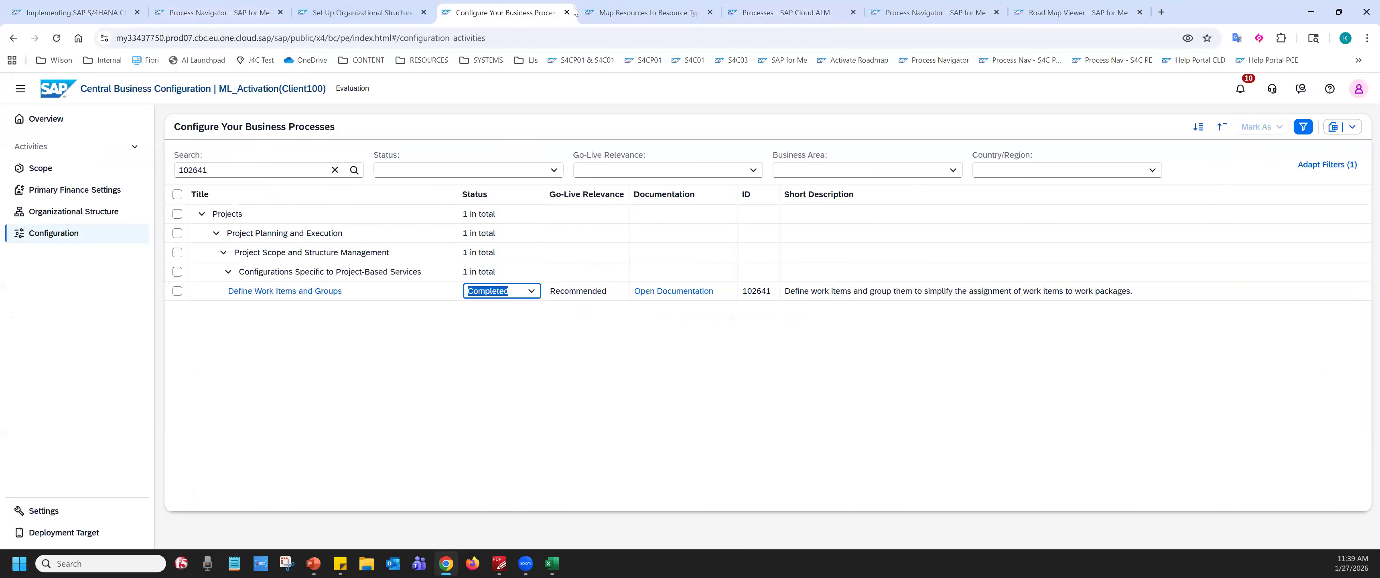
- Return to the Map Resources to Resource Types activity and examine its resource type list and Display BC Set function
{"action": "left_click", "coordinate": [668, 11]}
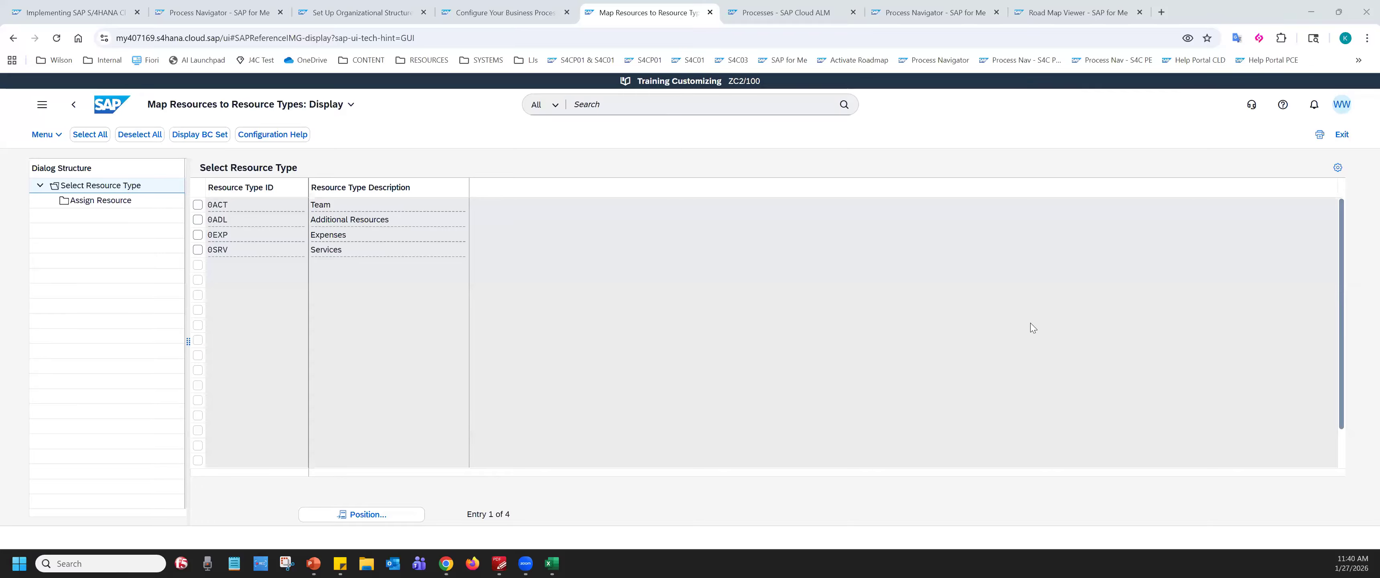
{"action": "left_click", "coordinate": [212, 139]}
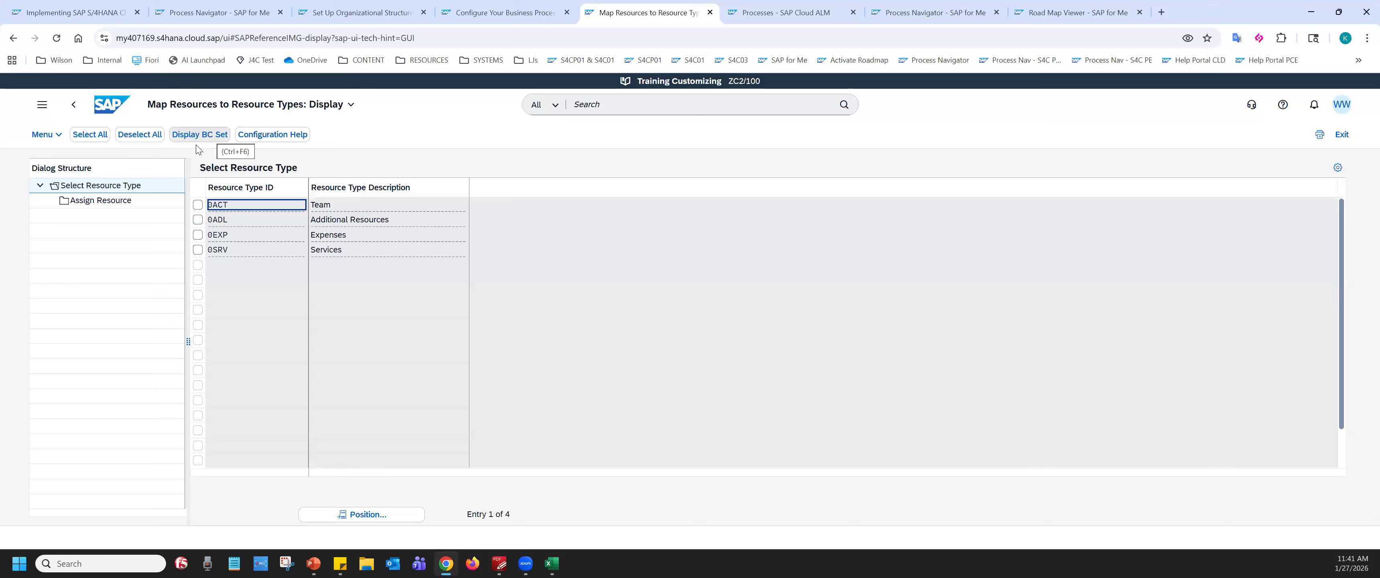
{"action": "left_click", "coordinate": [201, 141]}
{"action": "left_click", "coordinate": [199, 136]}
{"action": "left_click", "coordinate": [202, 136]}
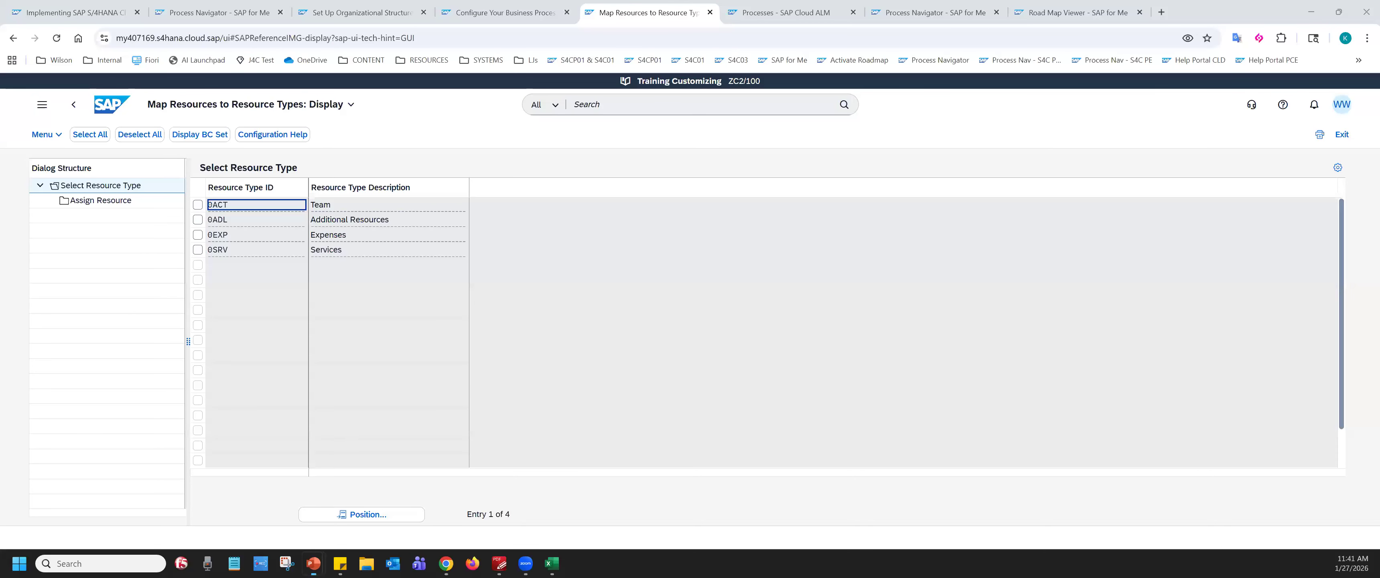
- Switch to the PowerPoint slide show, maximize it, and advance to the slide on default lines in SAP Central Business Configuration
{"action": "left_click_drag", "start_coordinate": [1379, 43], "coordinate": [1059, 43]}
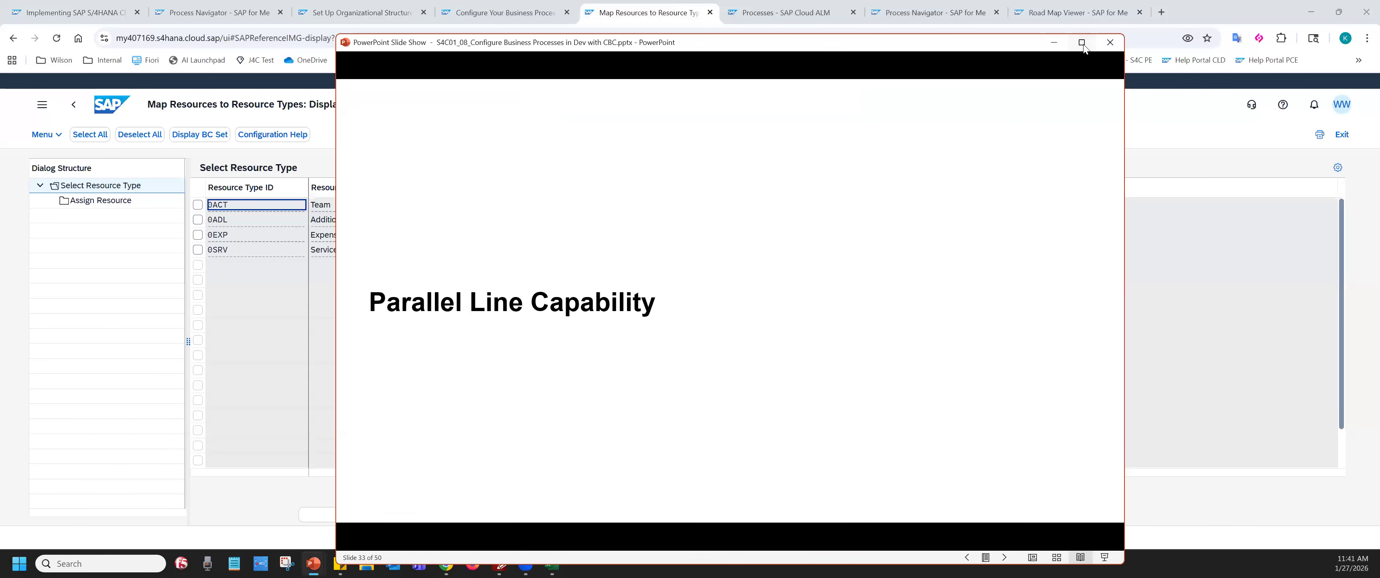
{"action": "left_click", "coordinate": [1083, 44]}
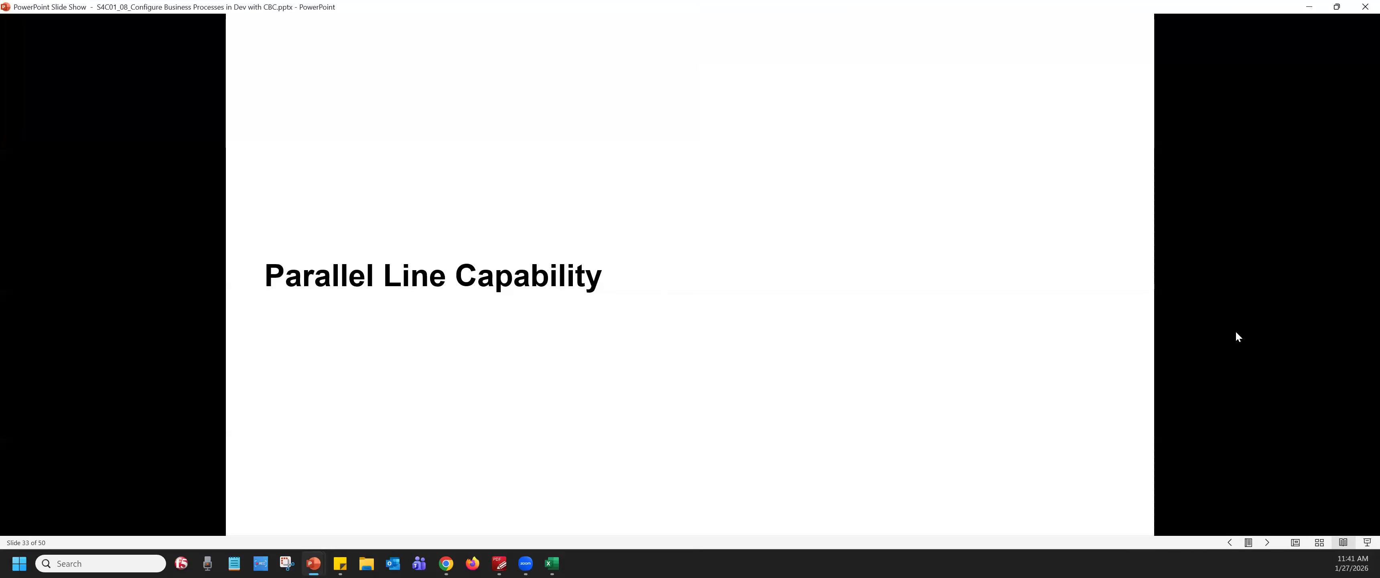
{"action": "left_click", "coordinate": [1235, 342]}
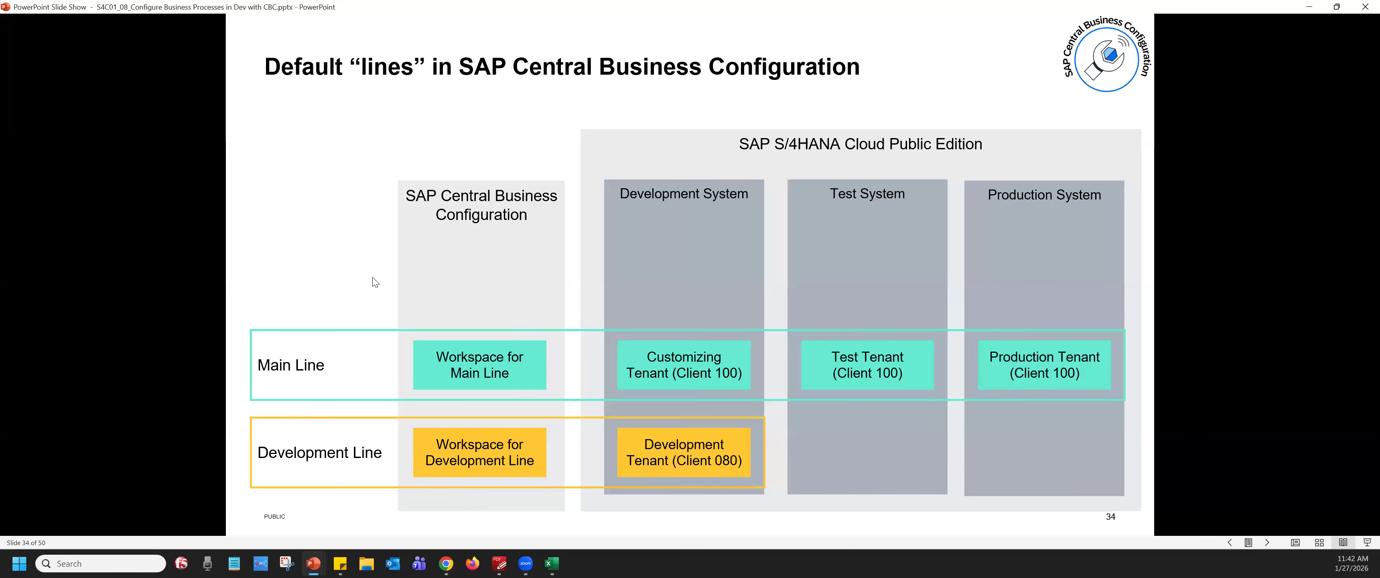
{"action": "key", "text": "ctrl"}
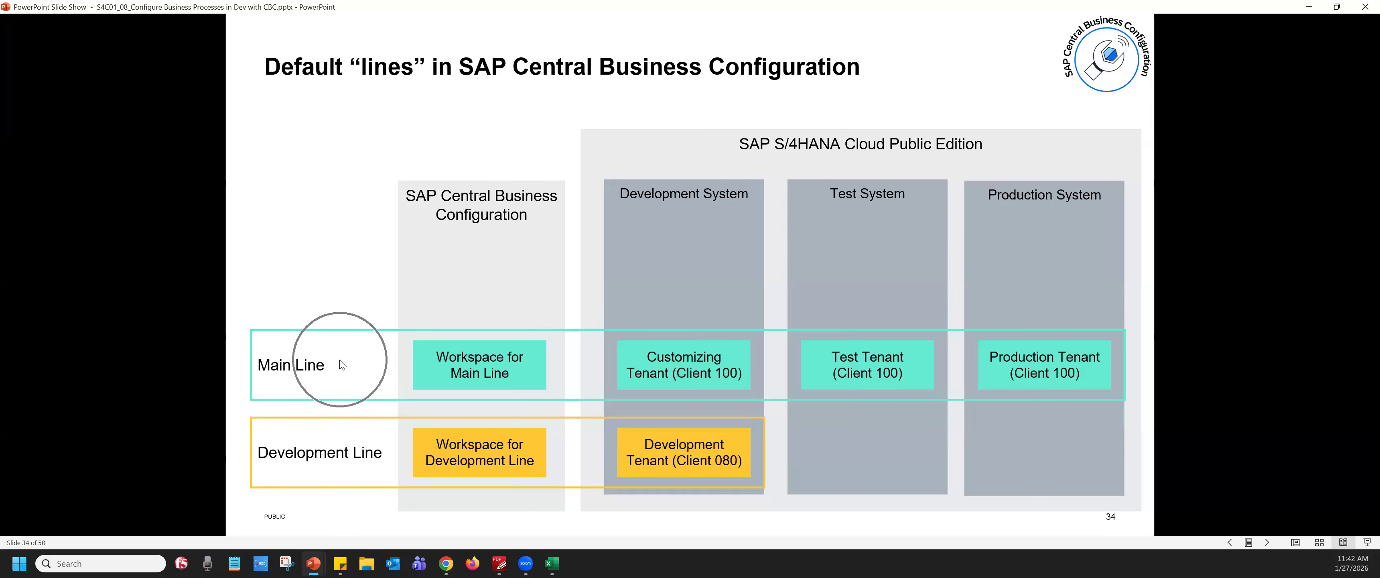
{"action": "key", "text": "ctrl"}
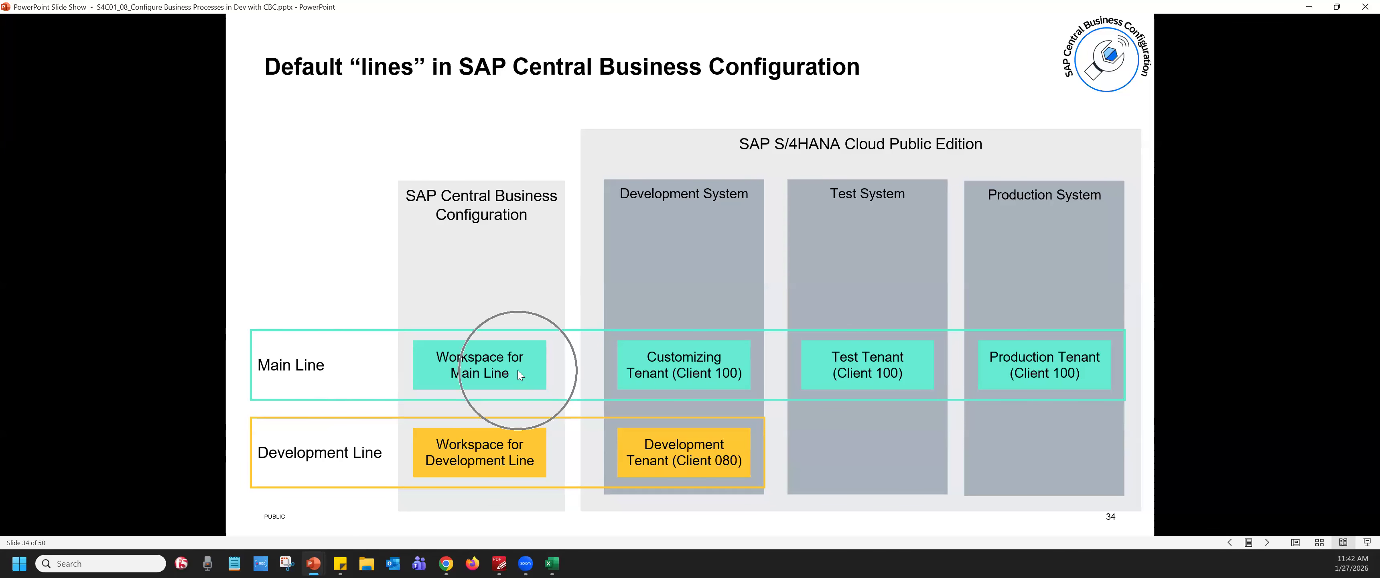